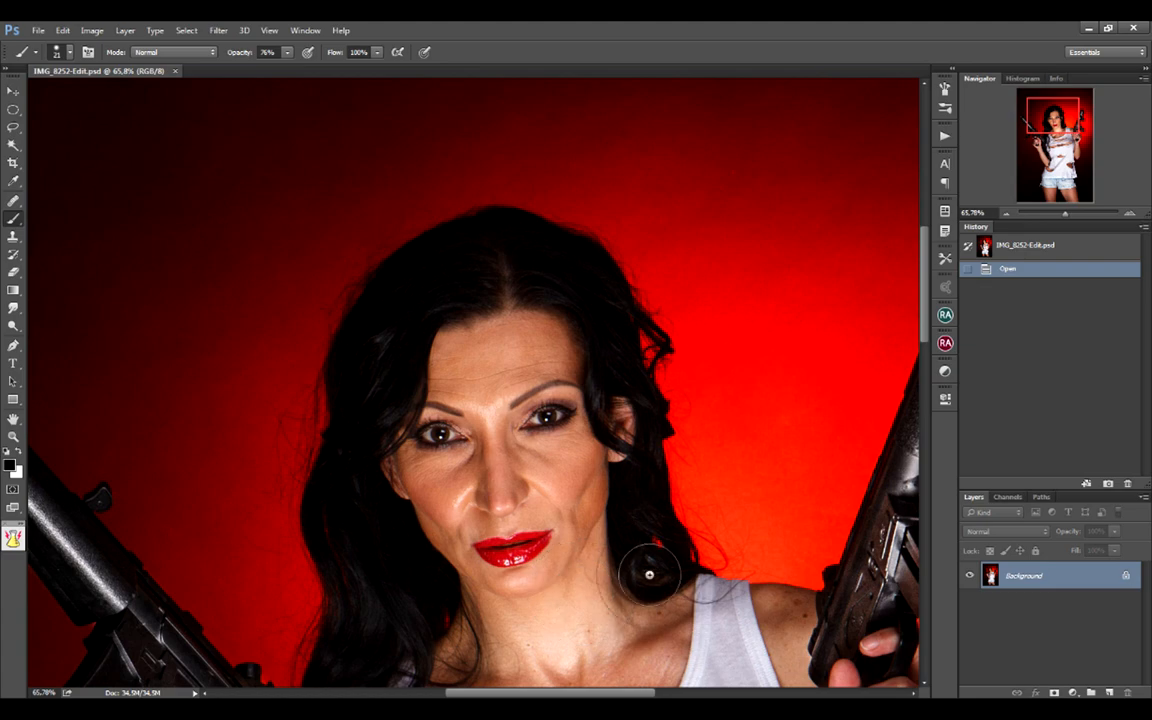
Step: Duplicate the Background layer and open the copy in the Liquify filter
{"action": "scroll", "coordinate": [648, 566], "scroll_direction": "down", "scroll_amount": 5}
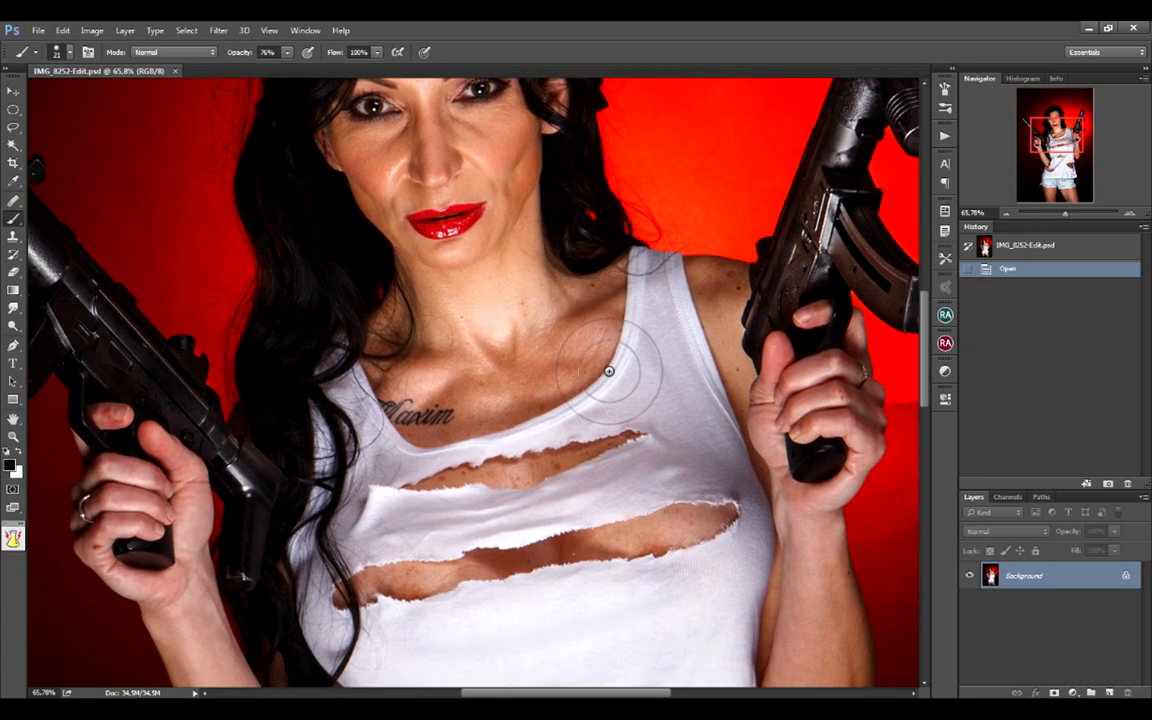
{"action": "scroll", "coordinate": [625, 566], "scroll_direction": "down", "scroll_amount": 6}
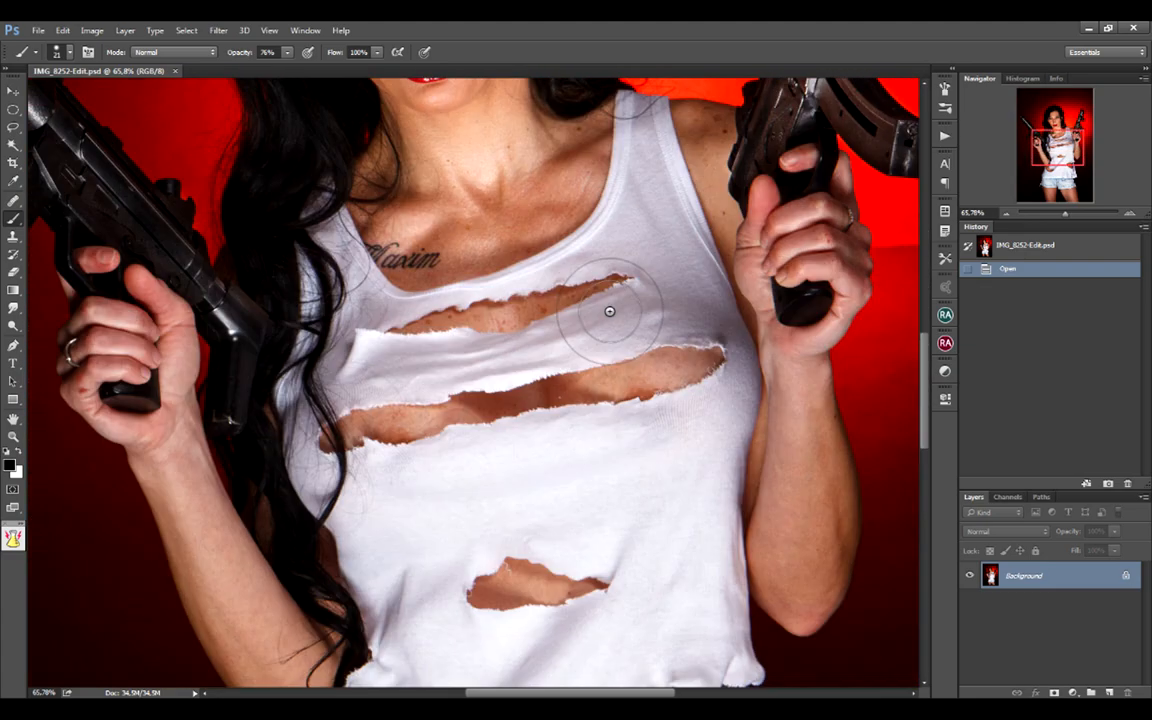
{"action": "scroll", "coordinate": [675, 412], "scroll_direction": "down", "scroll_amount": 8}
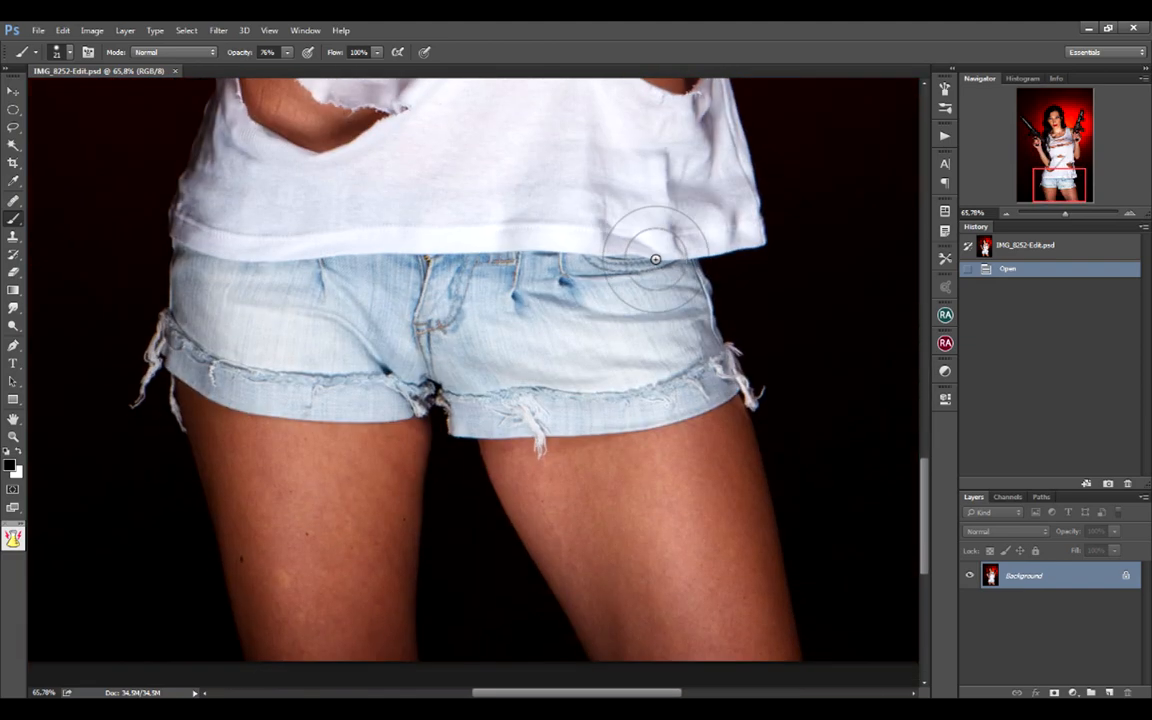
{"action": "scroll", "coordinate": [645, 203], "scroll_direction": "up", "scroll_amount": 15}
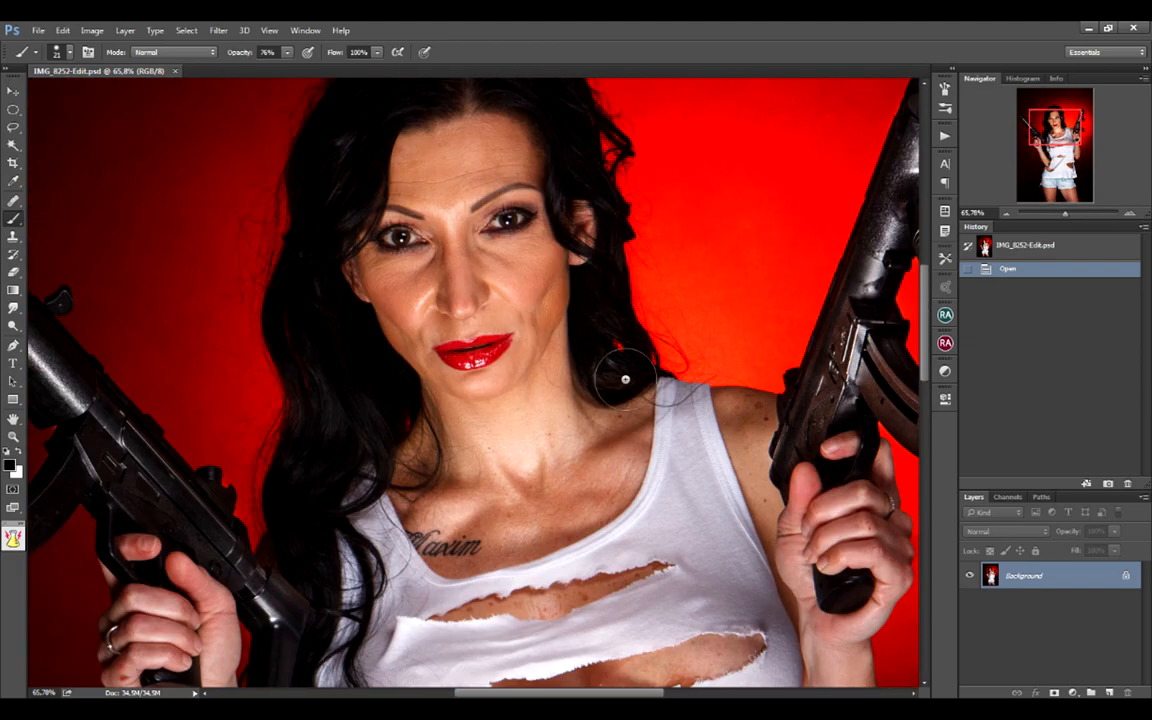
{"action": "scroll", "coordinate": [410, 335], "scroll_direction": "down", "scroll_amount": 10}
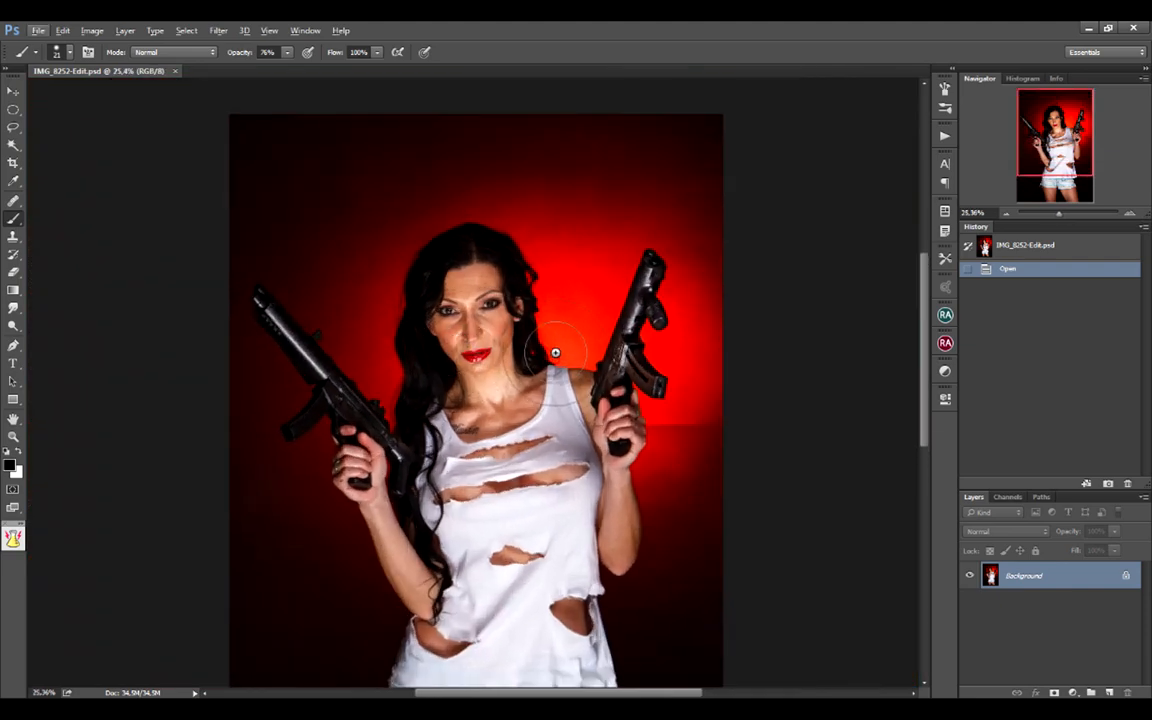
{"action": "key", "text": "ctrl+j"}
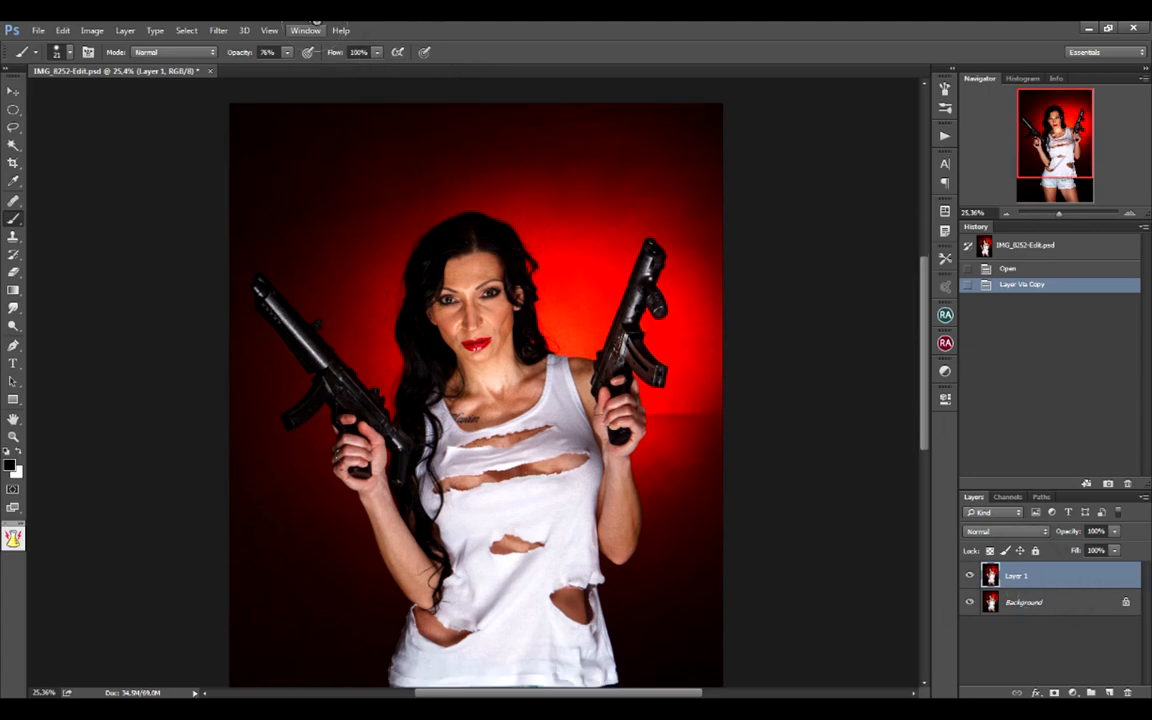
{"action": "left_click", "coordinate": [219, 31]}
{"action": "left_click", "coordinate": [280, 134]}
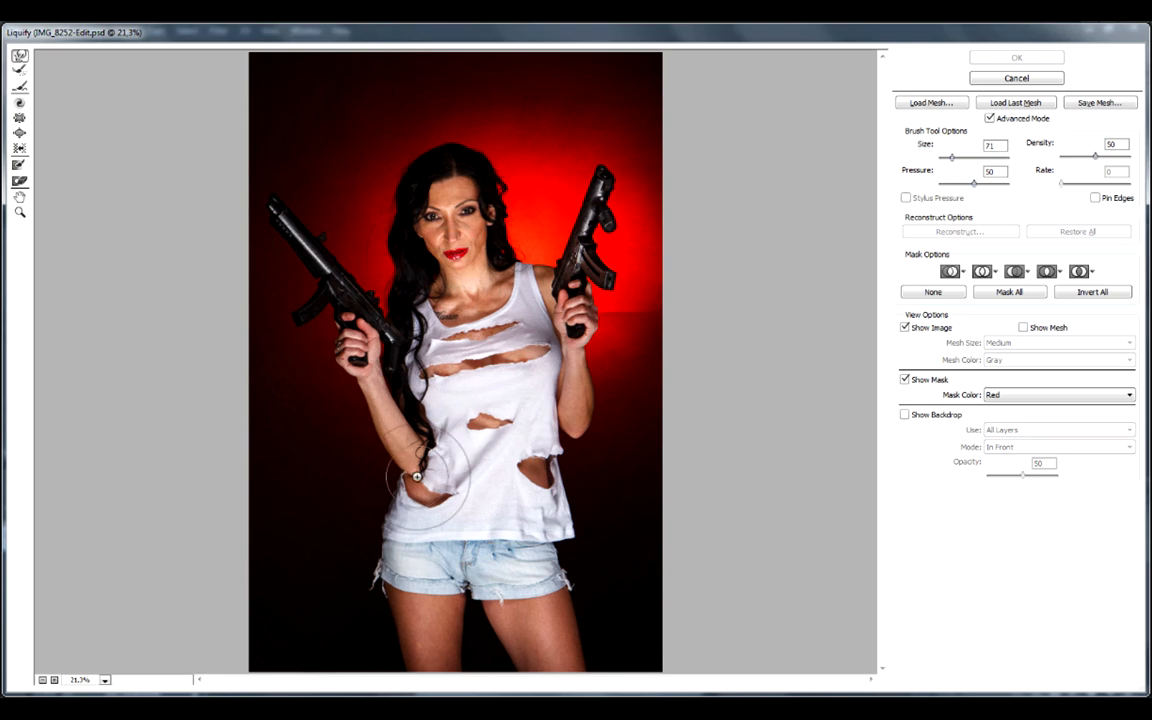
Step: Reshape the shoulder beside the tank-top strap using the Forward Warp tool, reducing the brush size from 528 to 212
{"action": "mouse_move", "coordinate": [415, 478]}
{"action": "left_mouse_down"}
{"action": "mouse_move", "coordinate": [440, 472]}
{"action": "mouse_move", "coordinate": [481, 486]}
{"action": "mouse_move", "coordinate": [472, 494]}
{"action": "left_mouse_up"}
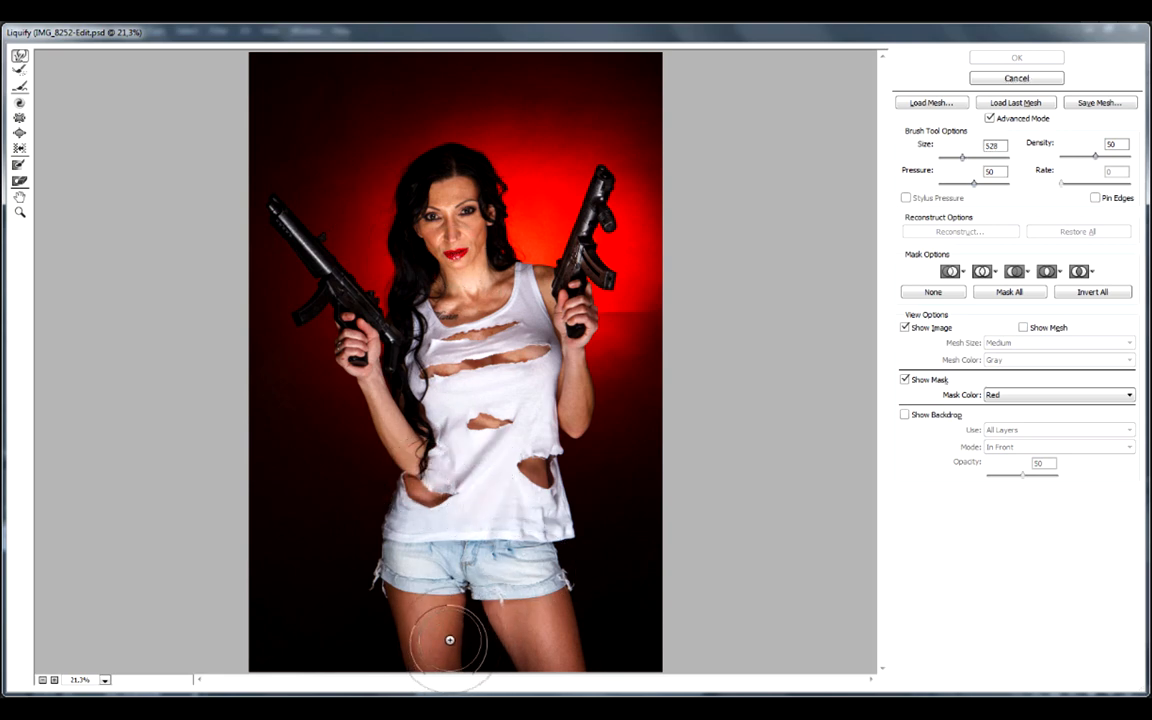
{"action": "key", "text": "ctrl+plus"}
{"action": "key", "text": "ctrl+plus"}
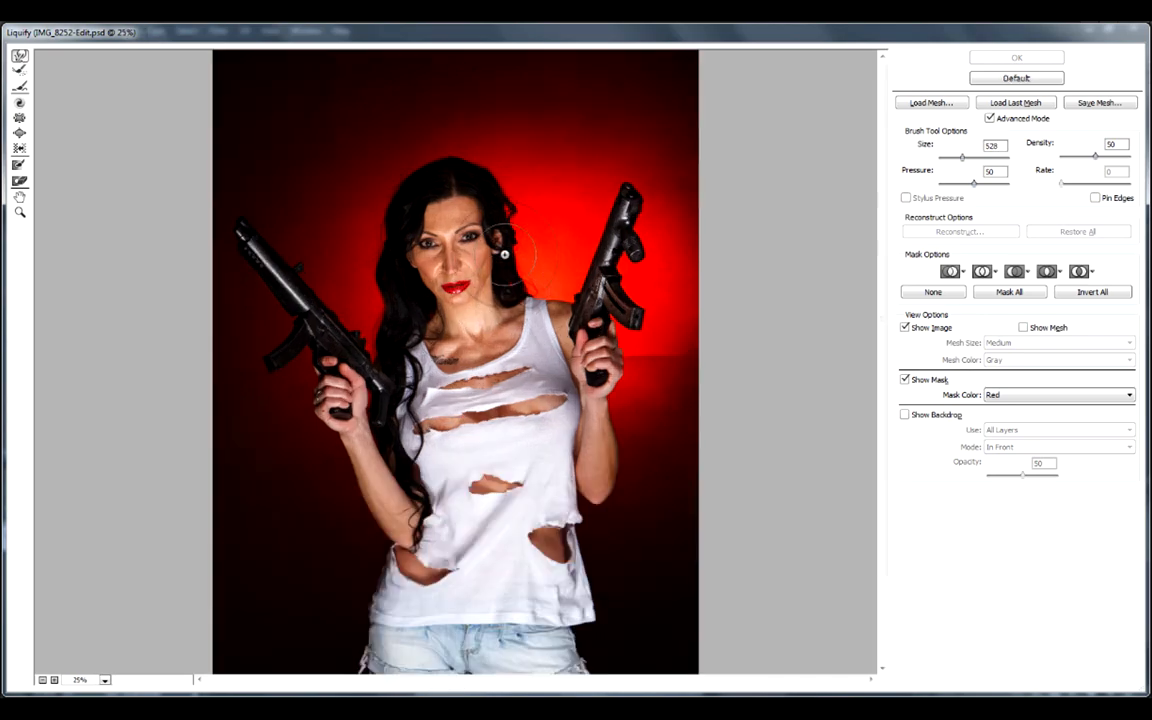
{"action": "key", "text": "ctrl+plus"}
{"action": "left_click_drag", "start_coordinate": [577, 467], "coordinate": [576, 275]}
{"action": "left_click_drag", "start_coordinate": [577, 340], "coordinate": [471, 332]}
{"action": "mouse_move", "coordinate": [471, 332]}
{"action": "left_mouse_down"}
{"action": "mouse_move", "coordinate": [567, 331]}
{"action": "mouse_move", "coordinate": [527, 332]}
{"action": "mouse_move", "coordinate": [535, 347]}
{"action": "left_mouse_up"}
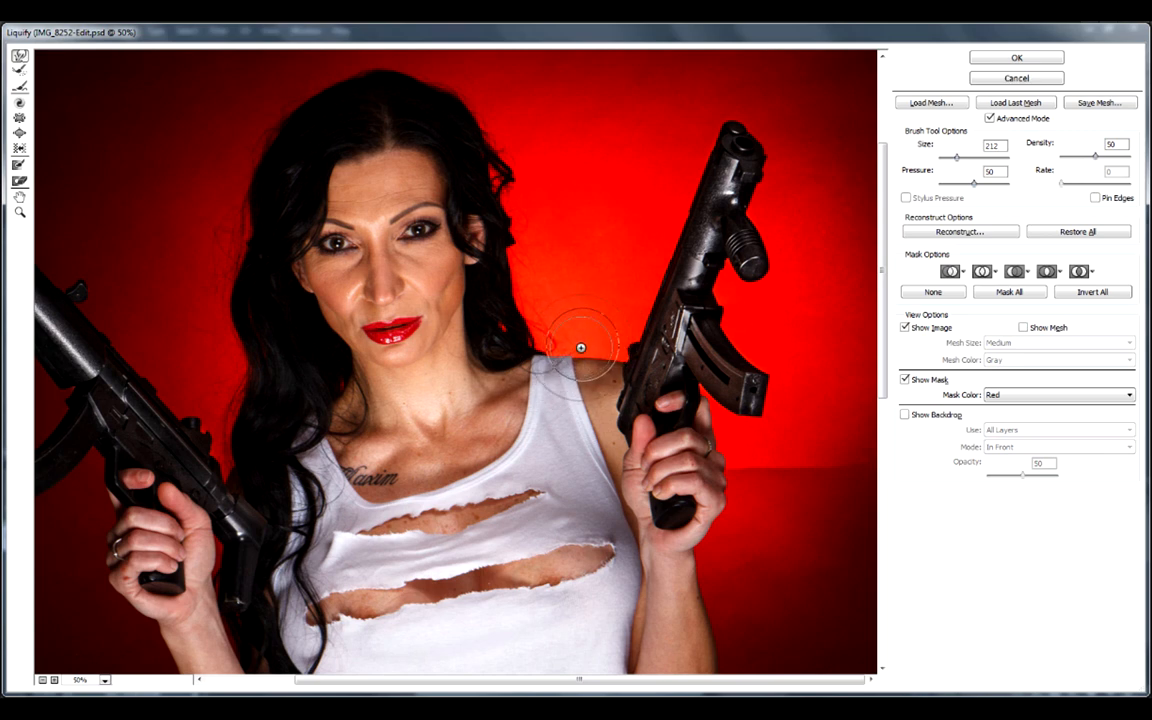
Step: Refine the woman's neck, jawline and cheek contours with the Forward Warp tool, using brush sizes between 88 and 146
{"action": "left_click_drag", "start_coordinate": [490, 345], "coordinate": [612, 361]}
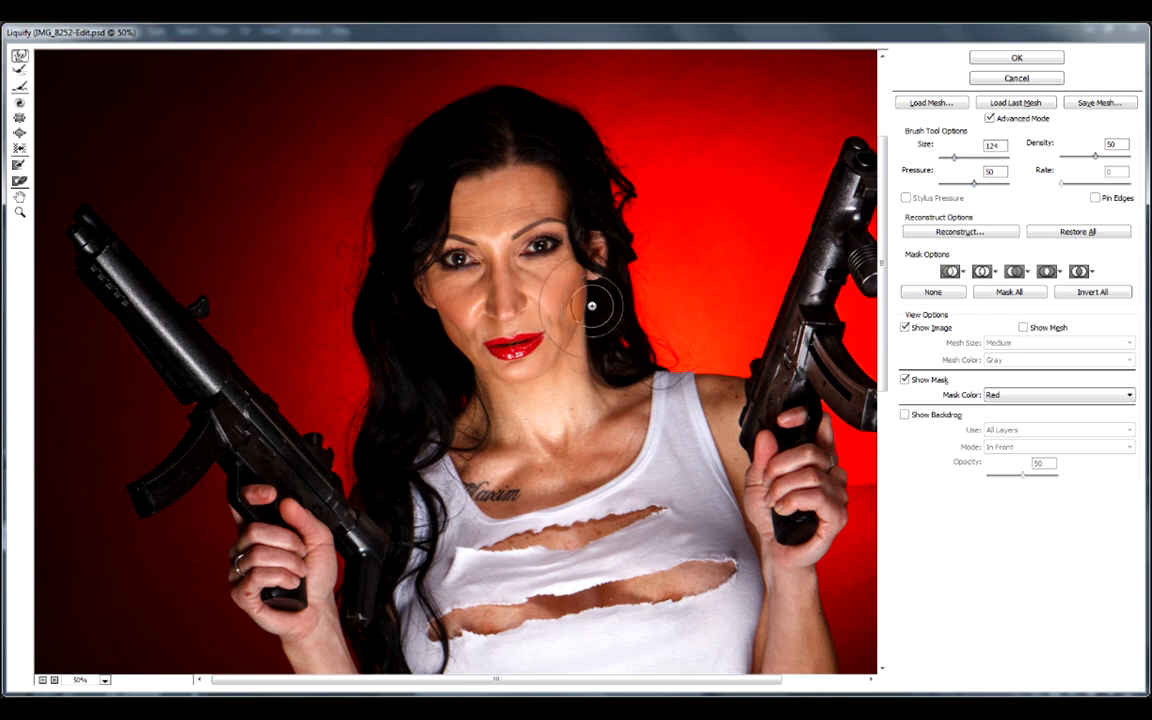
{"action": "scroll", "coordinate": [585, 335], "scroll_direction": "up", "scroll_amount": 2, "text": "alt"}
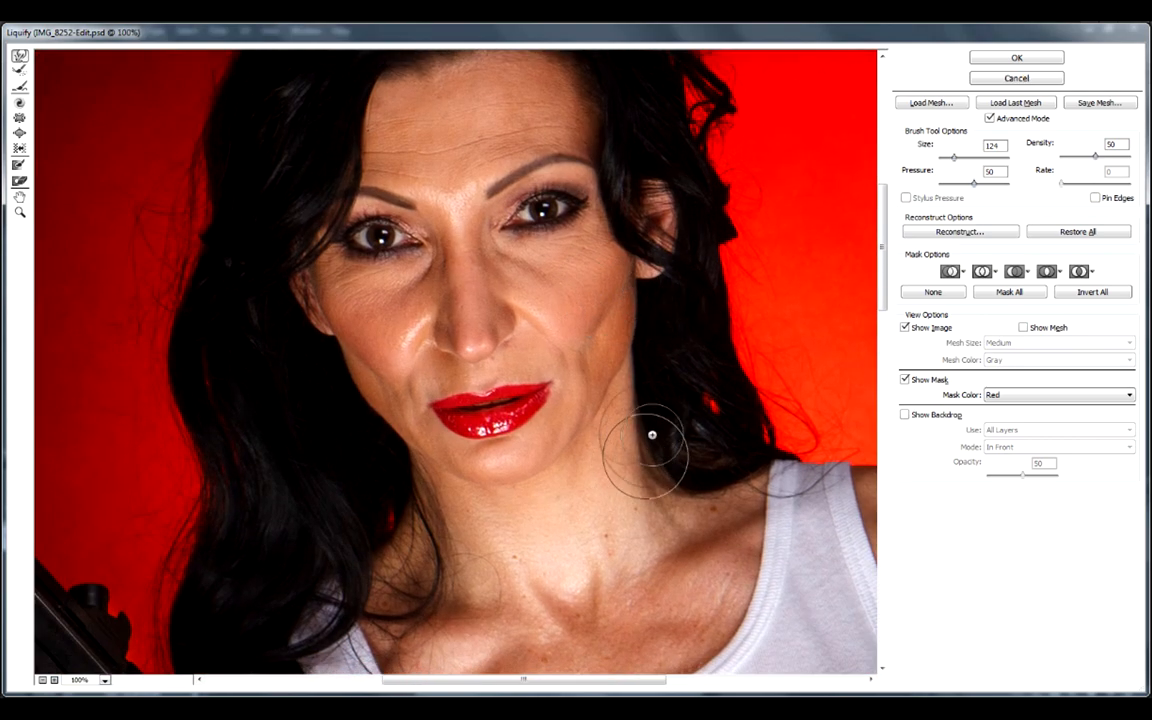
{"action": "left_click_drag", "start_coordinate": [664, 416], "coordinate": [631, 411]}
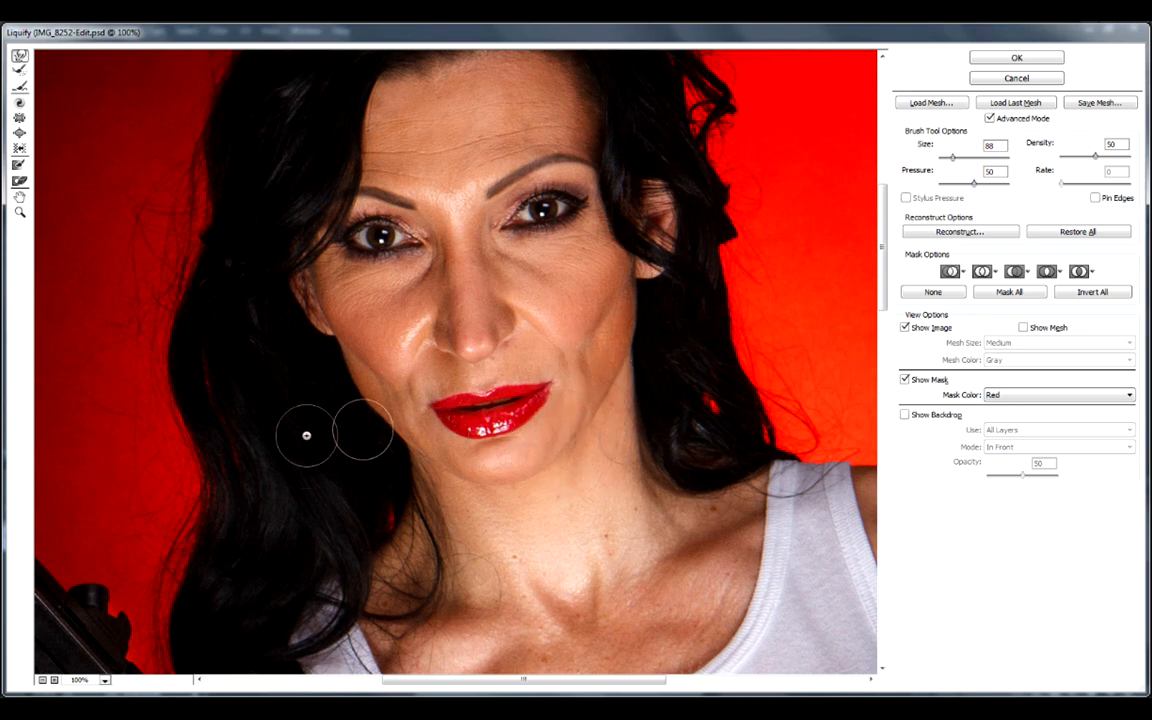
{"action": "key", "text": "alt"}
{"action": "left_click_drag", "start_coordinate": [388, 432], "coordinate": [421, 432]}
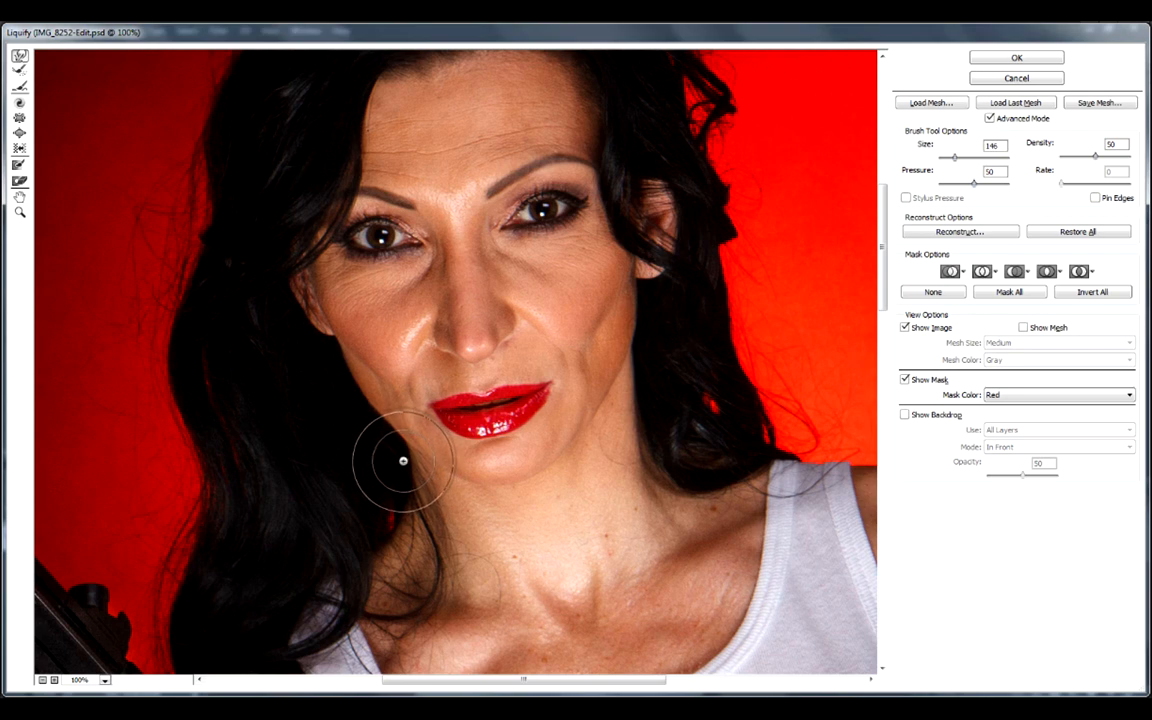
{"action": "left_click_drag", "start_coordinate": [580, 345], "coordinate": [604, 437]}
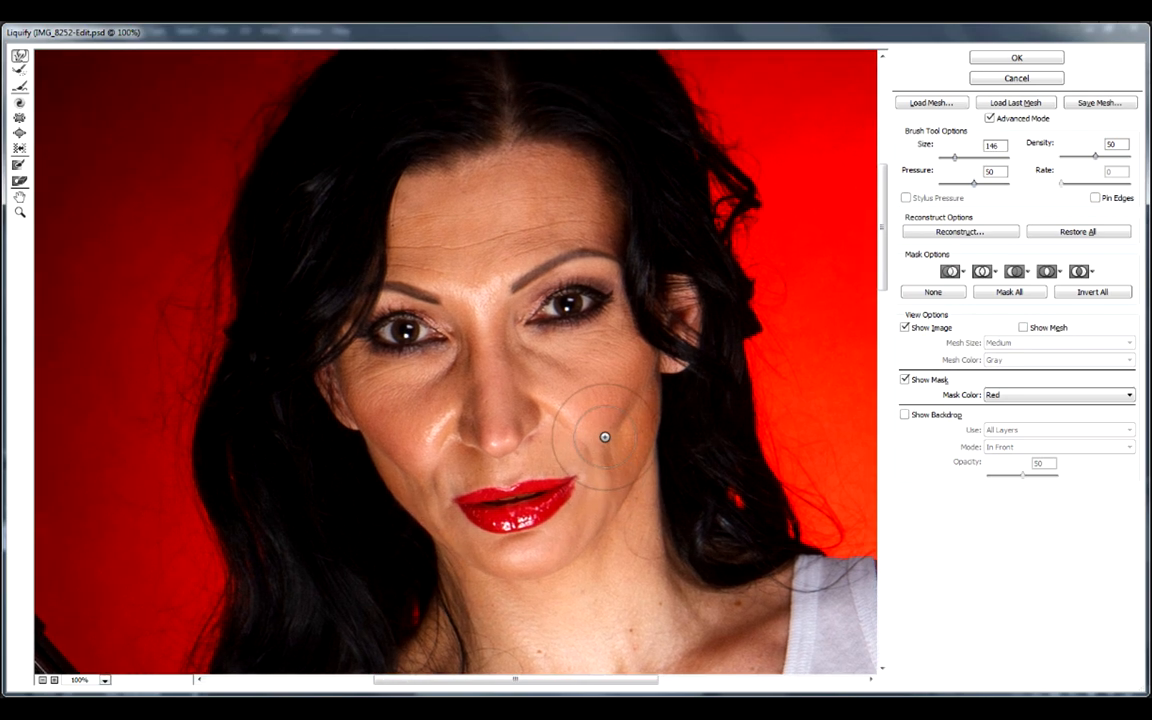
{"action": "left_click_drag", "start_coordinate": [554, 407], "coordinate": [456, 400]}
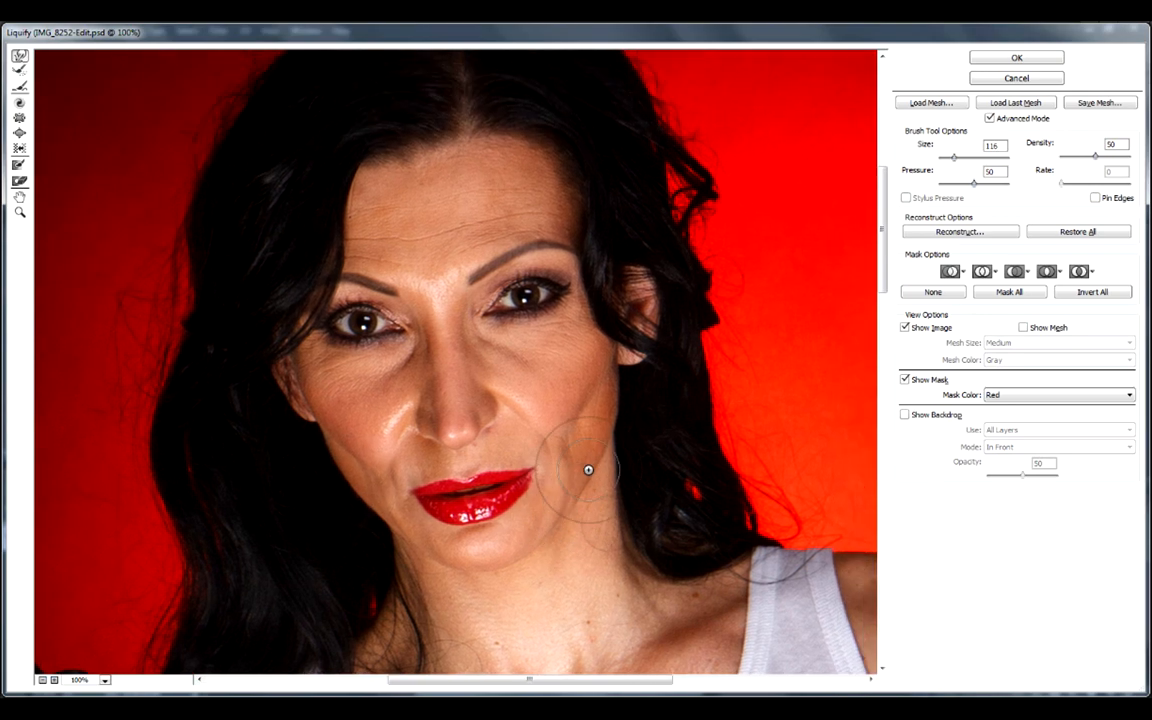
Step: Adjust the inner thigh contour just below the denim shorts with the Forward Warp tool at brush sizes 112 and 182
{"action": "scroll", "coordinate": [586, 463], "scroll_direction": "down", "scroll_amount": 1}
{"action": "scroll", "coordinate": [588, 470], "scroll_direction": "down", "scroll_amount": 1}
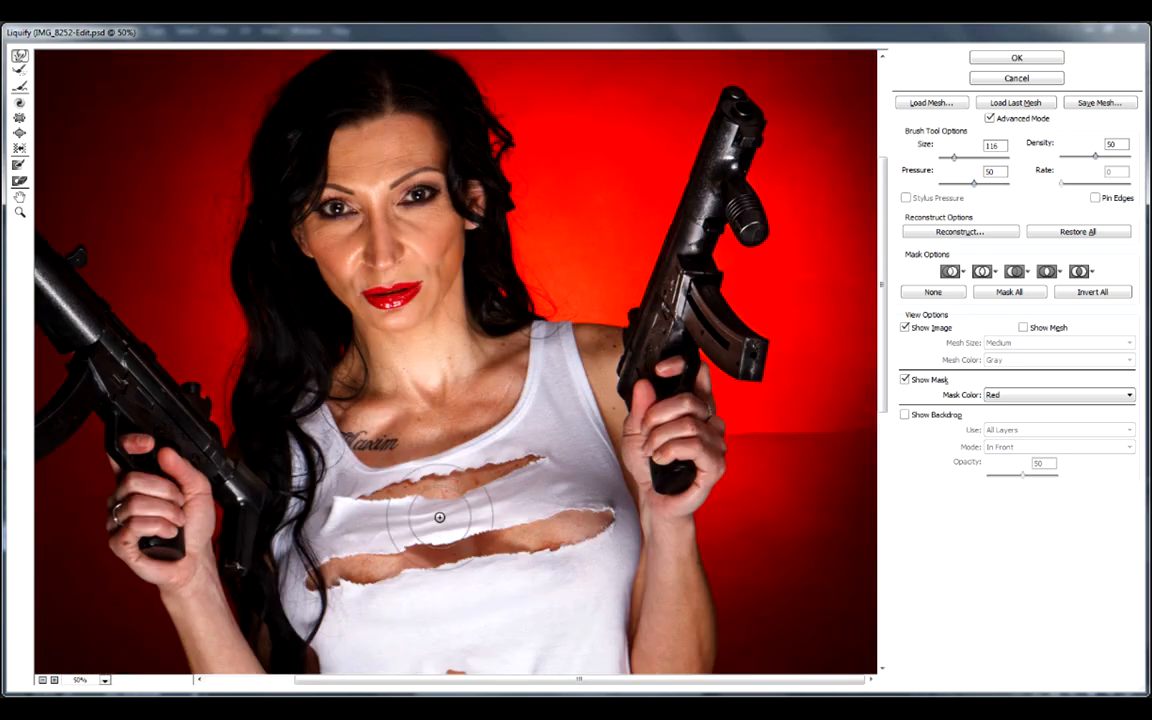
{"action": "left_click_drag", "start_coordinate": [440, 517], "coordinate": [482, 424]}
{"action": "left_click_drag", "start_coordinate": [537, 286], "coordinate": [605, 283]}
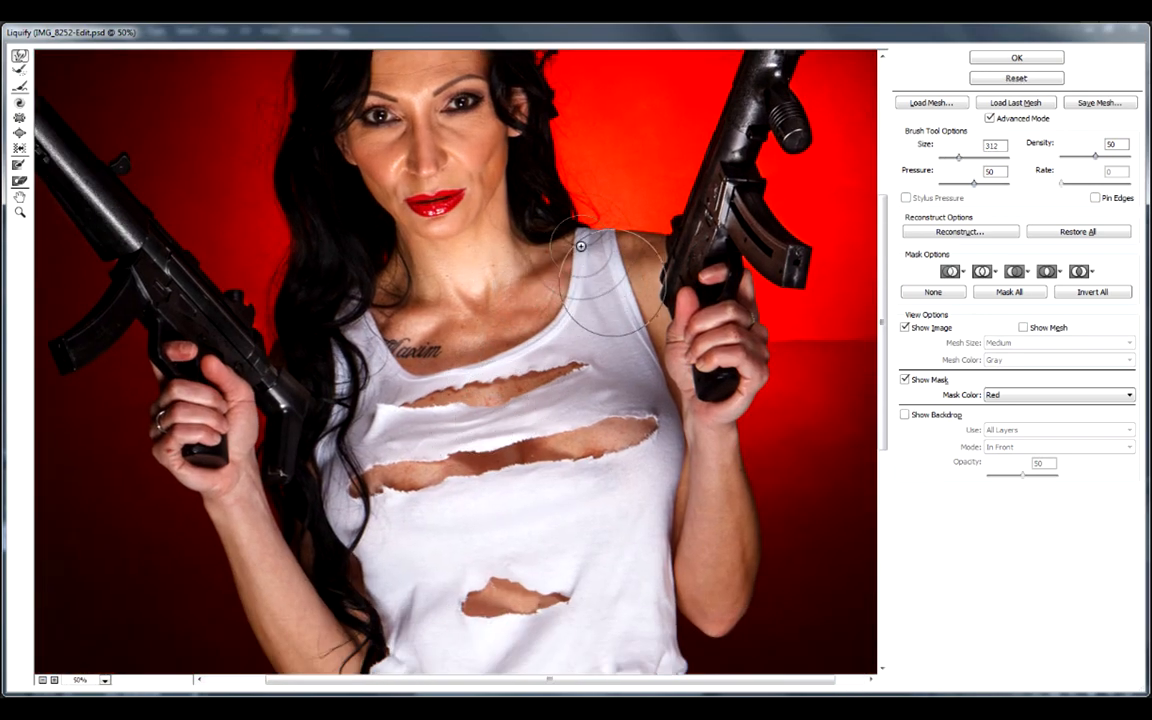
{"action": "left_click_drag", "start_coordinate": [584, 440], "coordinate": [542, 270]}
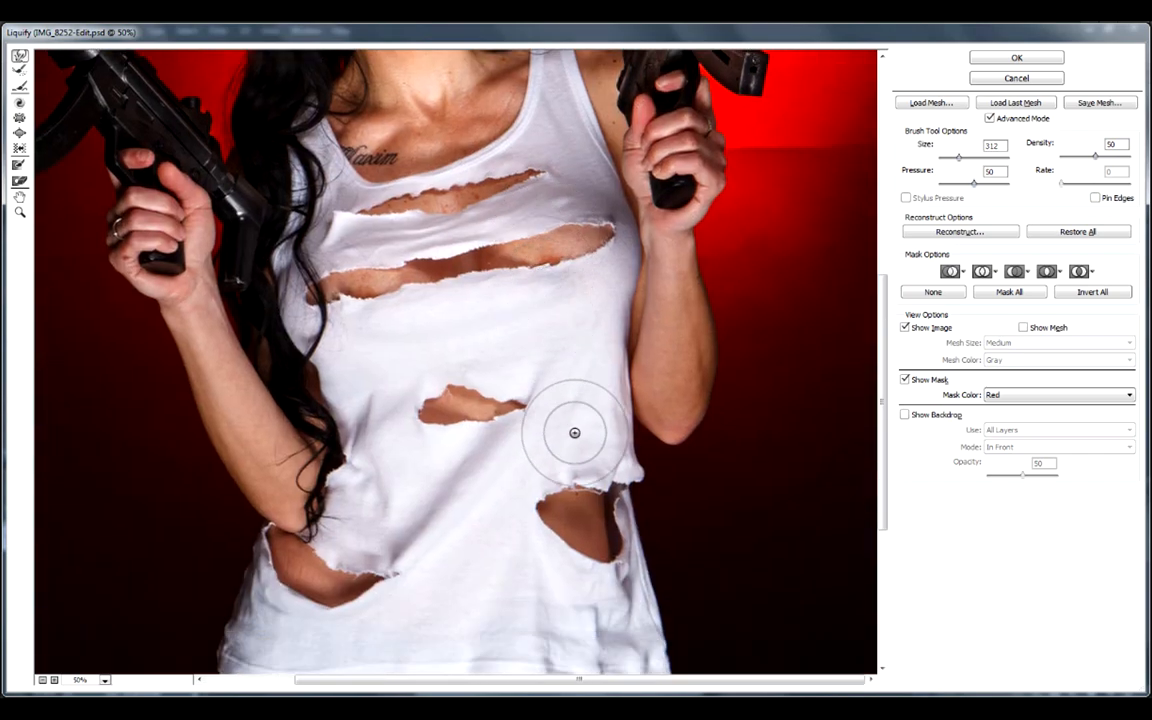
{"action": "left_click_drag", "start_coordinate": [574, 433], "coordinate": [564, 381]}
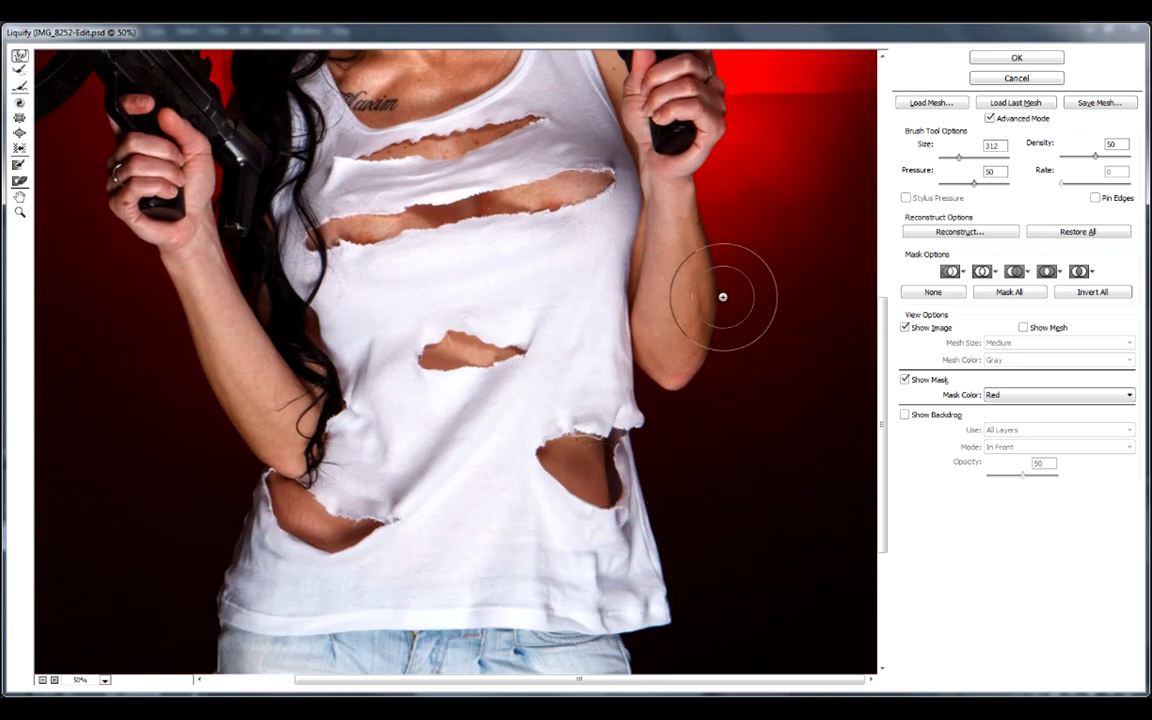
{"action": "left_click_drag", "start_coordinate": [545, 472], "coordinate": [607, 273]}
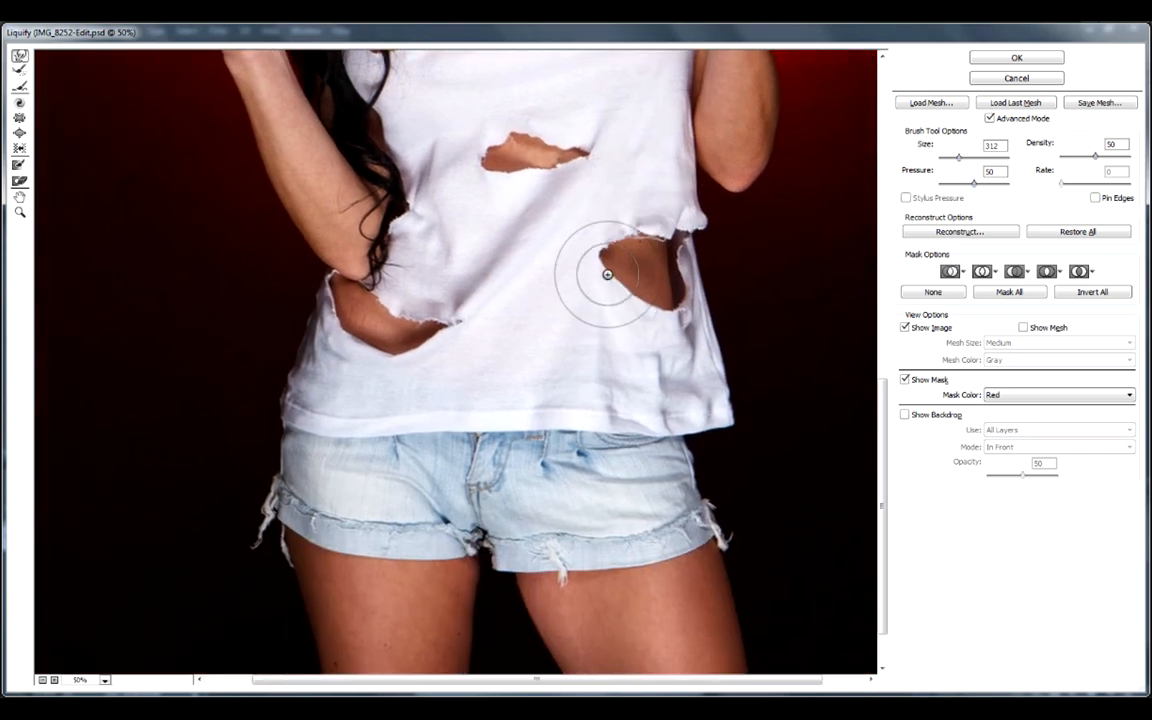
{"action": "left_click_drag", "start_coordinate": [636, 392], "coordinate": [645, 329]}
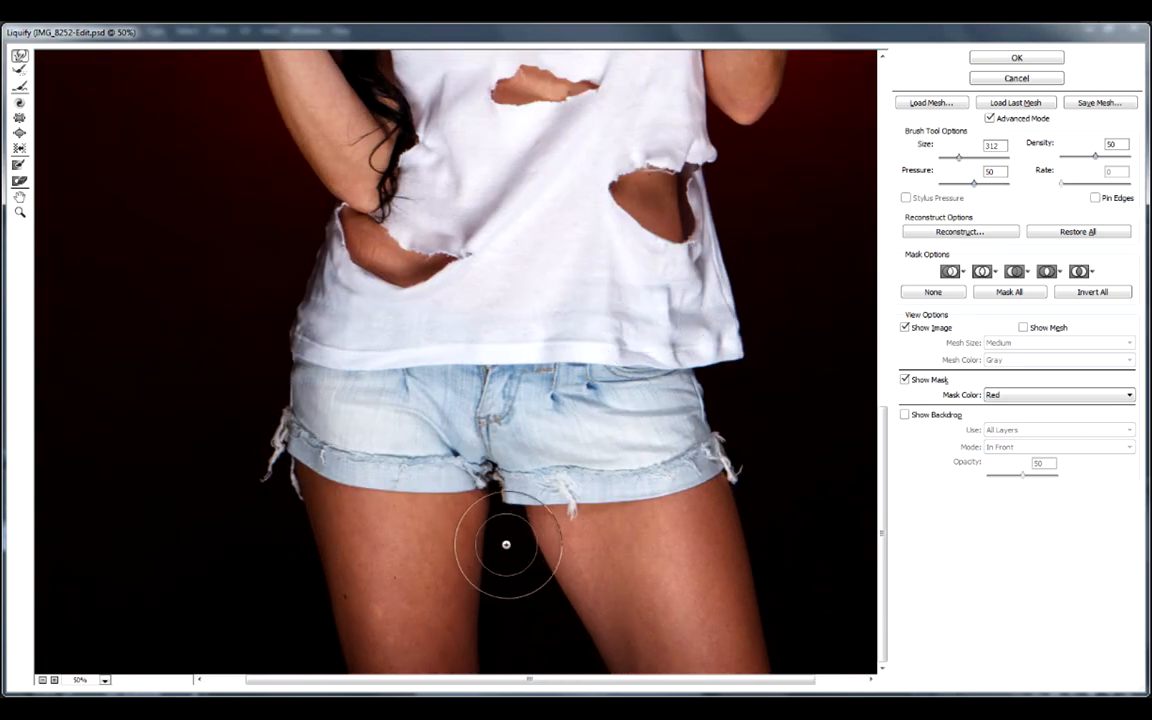
{"action": "scroll", "coordinate": [506, 545], "scroll_direction": "up", "scroll_amount": 2, "text": "alt"}
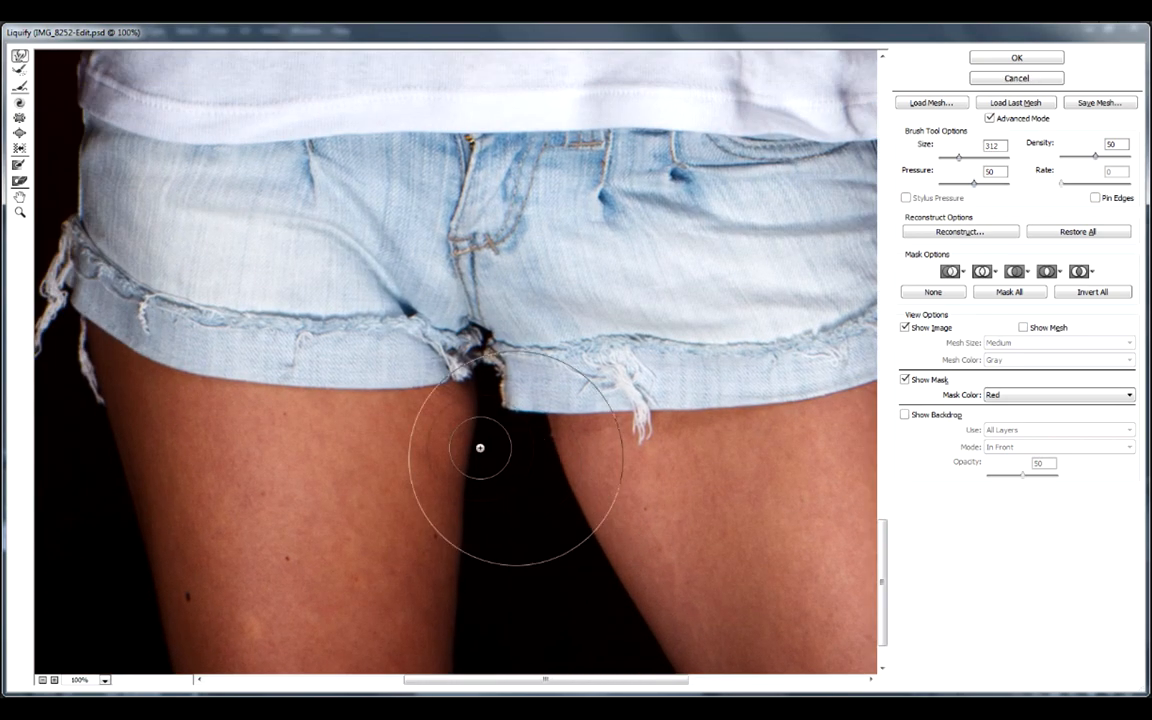
{"action": "mouse_move", "coordinate": [480, 447]}
{"action": "left_mouse_down", "text": "alt"}
{"action": "mouse_move", "coordinate": [399, 432]}
{"action": "mouse_move", "coordinate": [411, 432]}
{"action": "left_mouse_up", "text": "alt"}
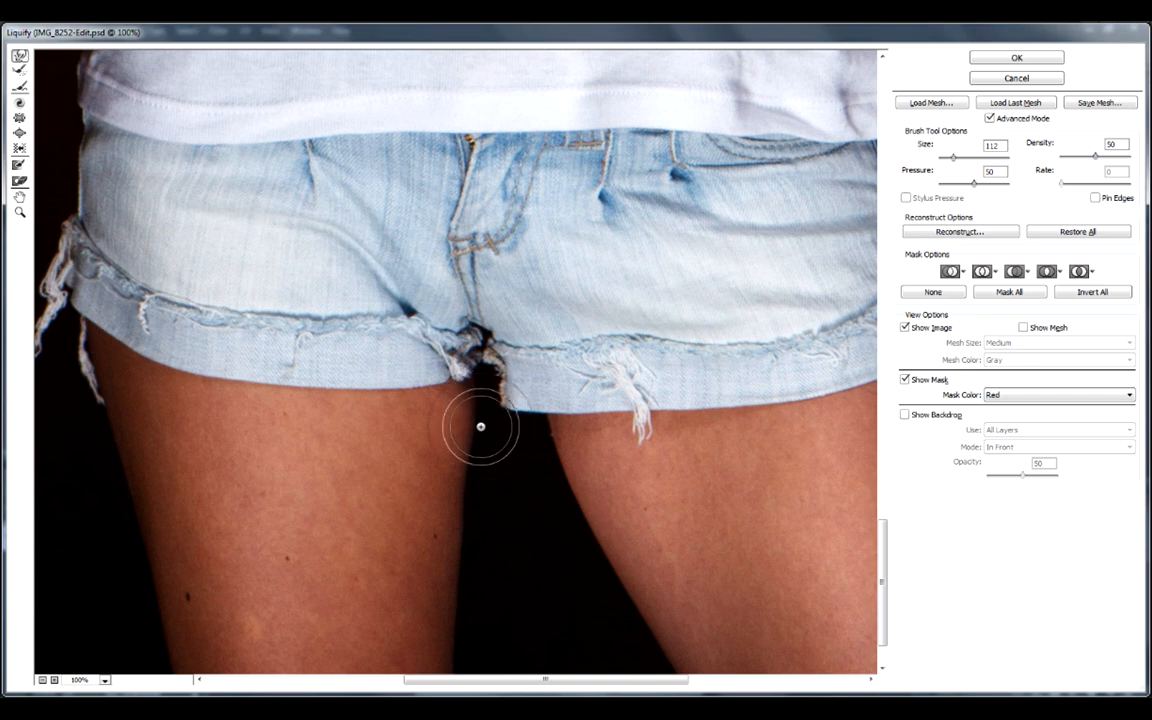
{"action": "mouse_move", "coordinate": [445, 481]}
{"action": "left_mouse_down", "text": "alt"}
{"action": "mouse_move", "coordinate": [487, 492]}
{"action": "mouse_move", "coordinate": [452, 490]}
{"action": "left_mouse_up", "text": "alt"}
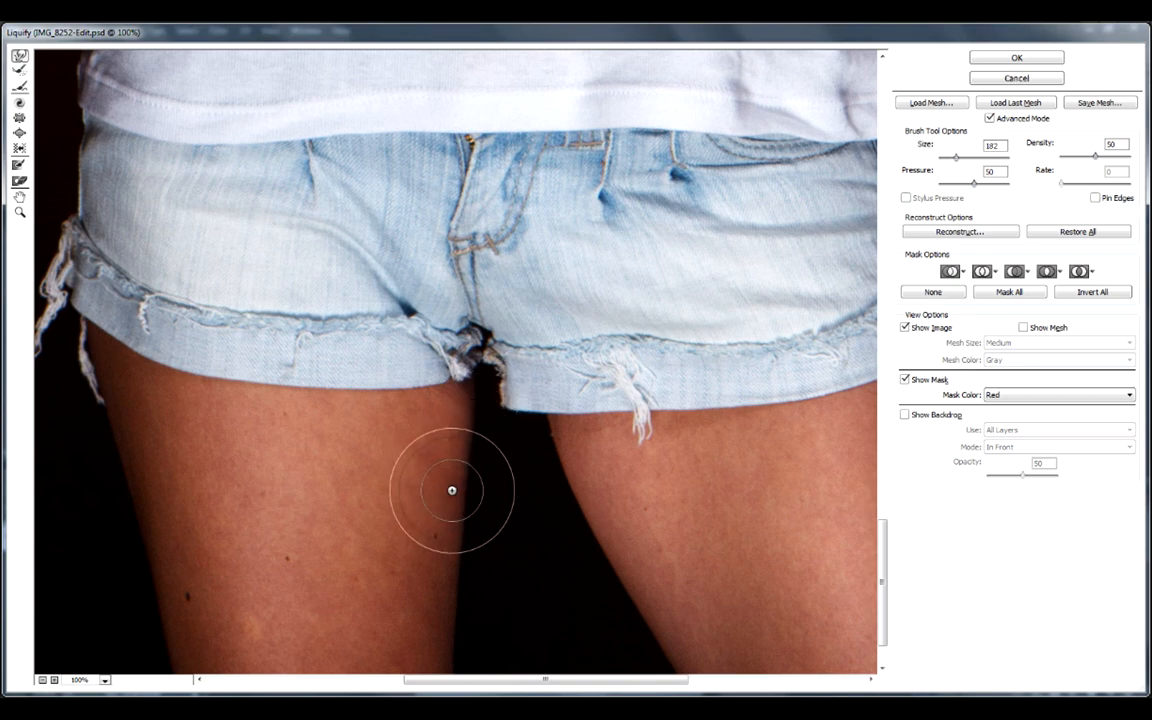
Step: Refine the hip contour along the outer edge of the shorts and shirt hem using brush sizes 238 and 538
{"action": "scroll", "coordinate": [450, 519], "scroll_direction": "down", "scroll_amount": 2, "text": "alt"}
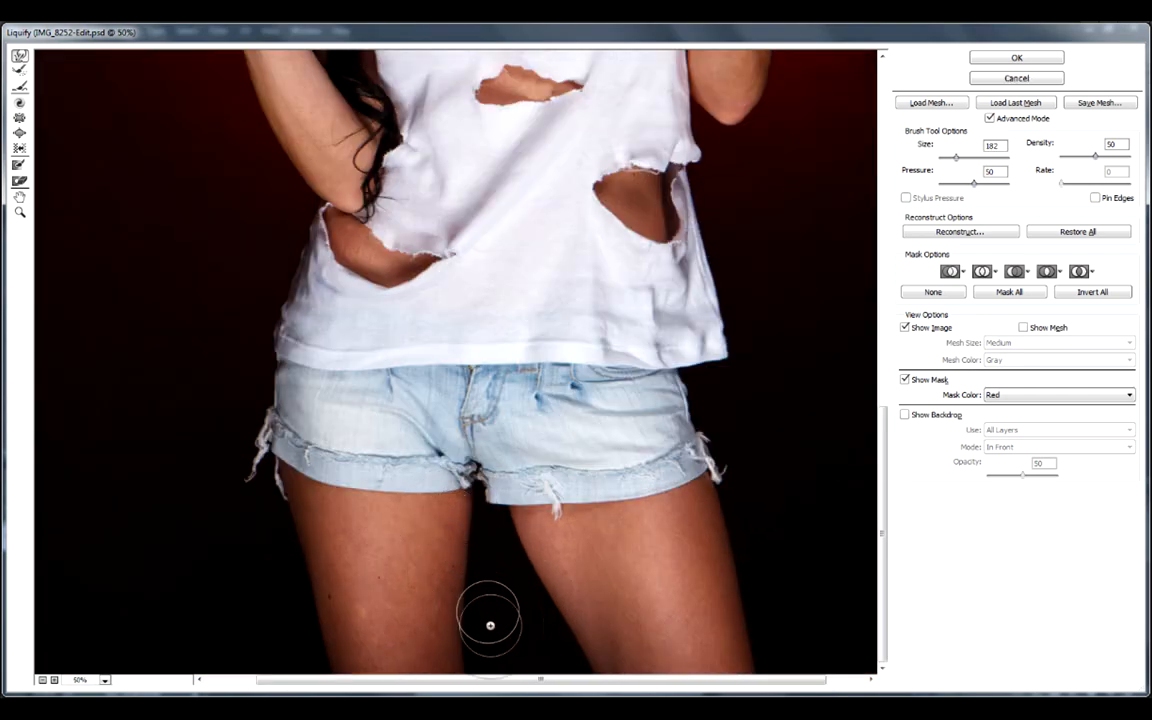
{"action": "left_click_drag", "start_coordinate": [492, 630], "coordinate": [525, 636], "text": "alt"}
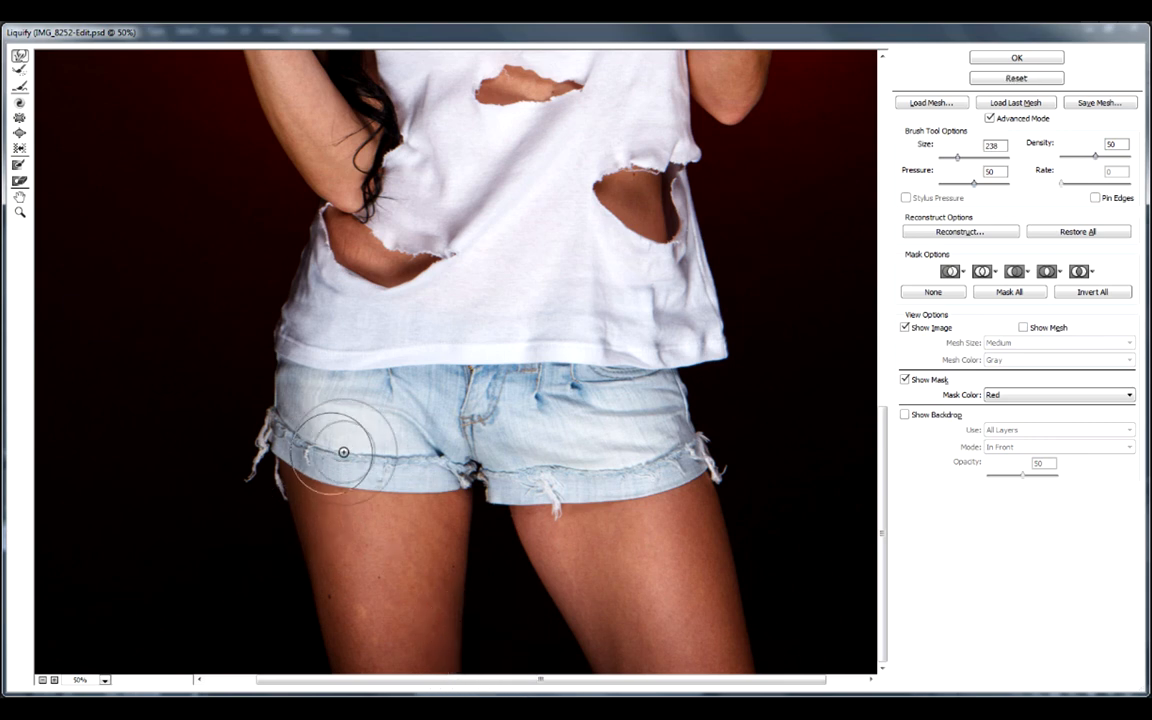
{"action": "left_click_drag", "start_coordinate": [340, 453], "coordinate": [443, 453], "text": "alt"}
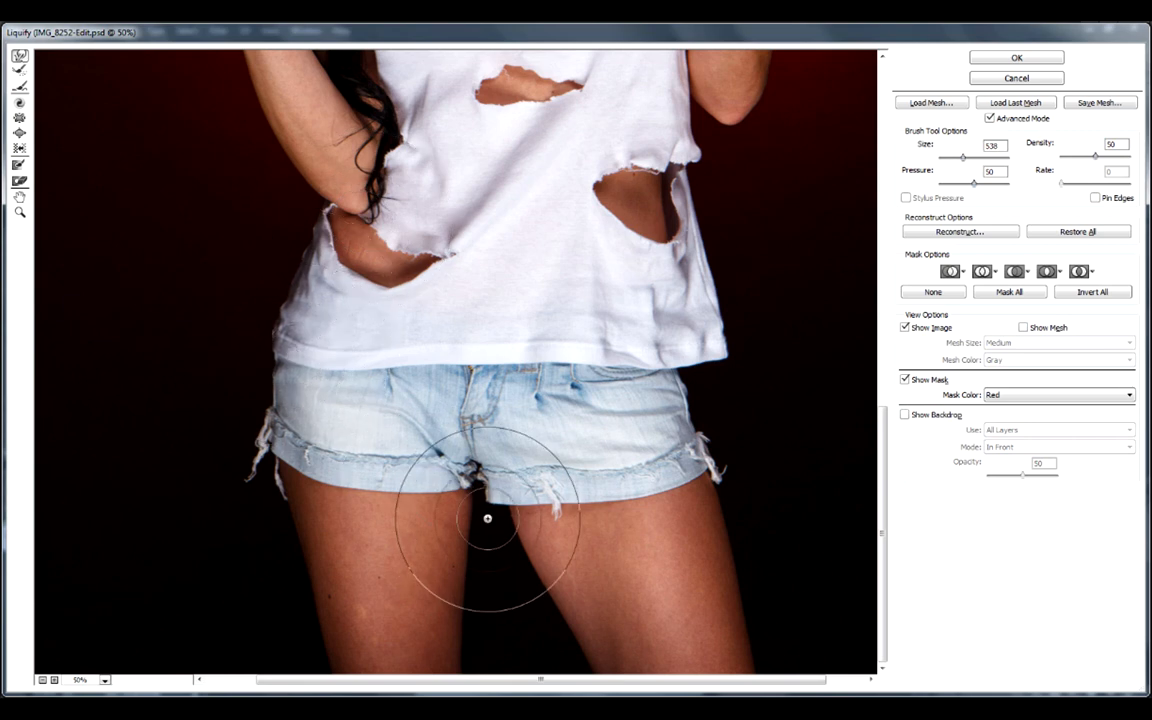
Step: Add volume to the hair around the crown and side of the head, using brush sizes 366, 486, 314 and 198
{"action": "left_click_drag", "start_coordinate": [645, 565], "coordinate": [600, 440]}
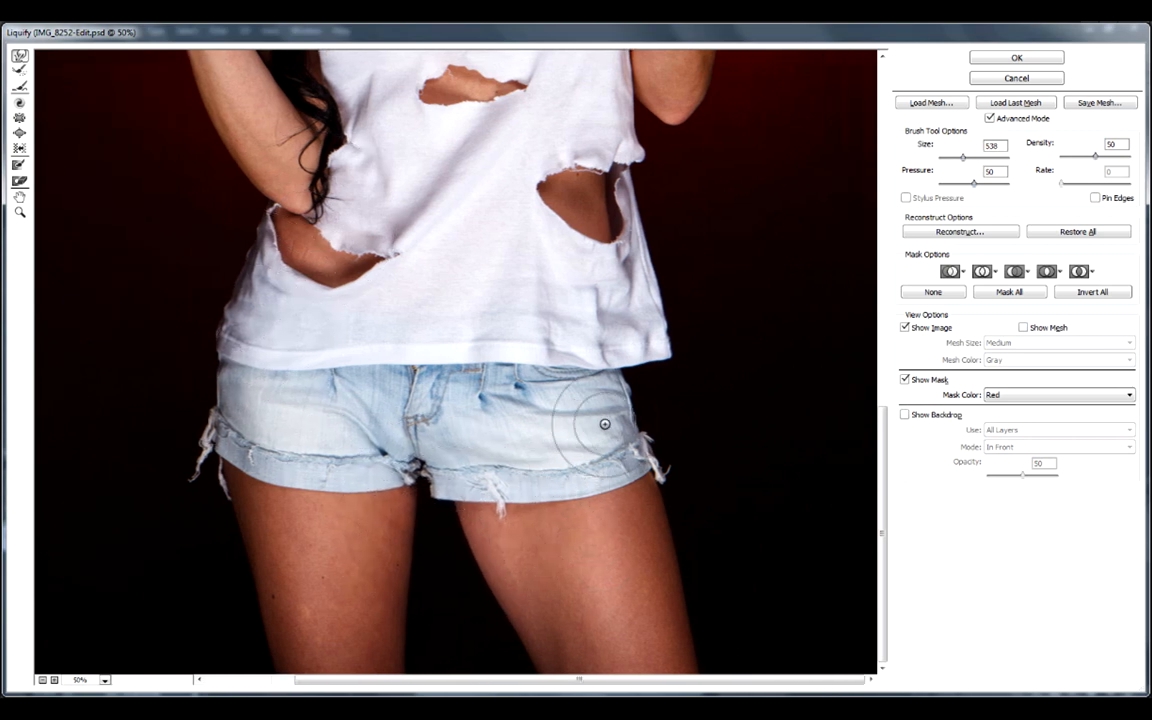
{"action": "mouse_move", "coordinate": [606, 352]}
{"action": "left_mouse_down"}
{"action": "mouse_move", "coordinate": [586, 347]}
{"action": "mouse_move", "coordinate": [607, 342]}
{"action": "mouse_move", "coordinate": [586, 257]}
{"action": "mouse_move", "coordinate": [599, 217]}
{"action": "left_mouse_up"}
{"action": "left_click_drag", "start_coordinate": [594, 292], "coordinate": [607, 508]}
{"action": "left_click_drag", "start_coordinate": [600, 257], "coordinate": [657, 655]}
{"action": "left_click_drag", "start_coordinate": [376, 196], "coordinate": [425, 415]}
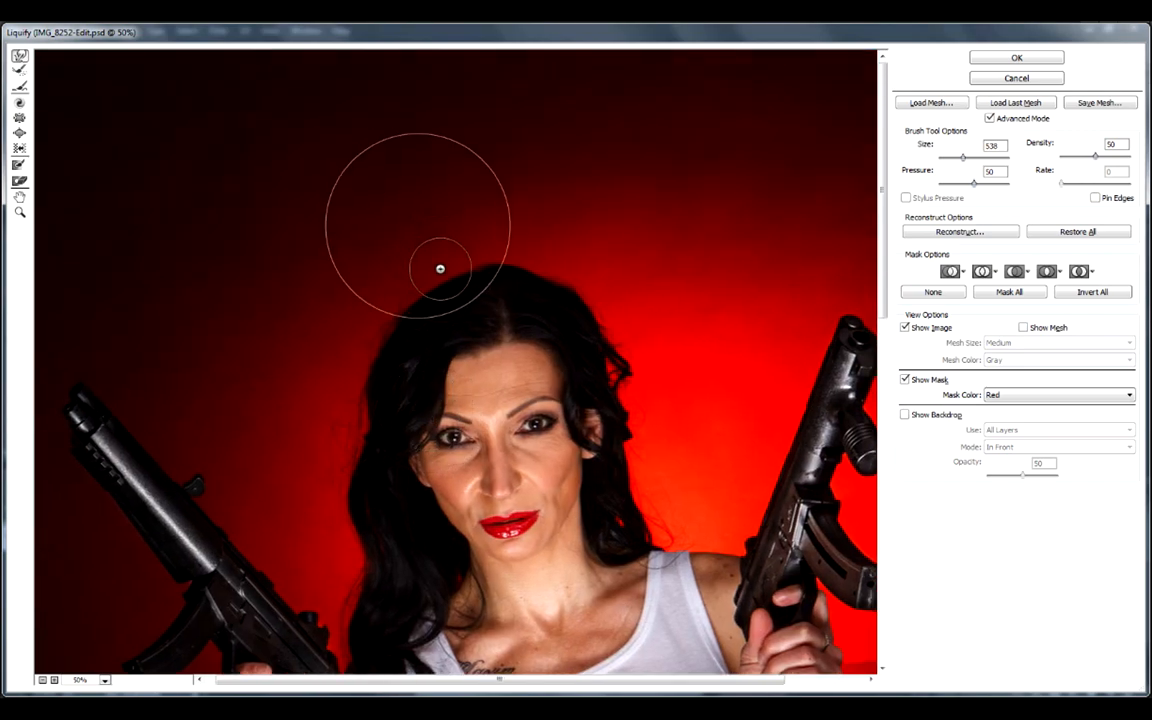
{"action": "left_click_drag", "start_coordinate": [441, 265], "coordinate": [382, 259]}
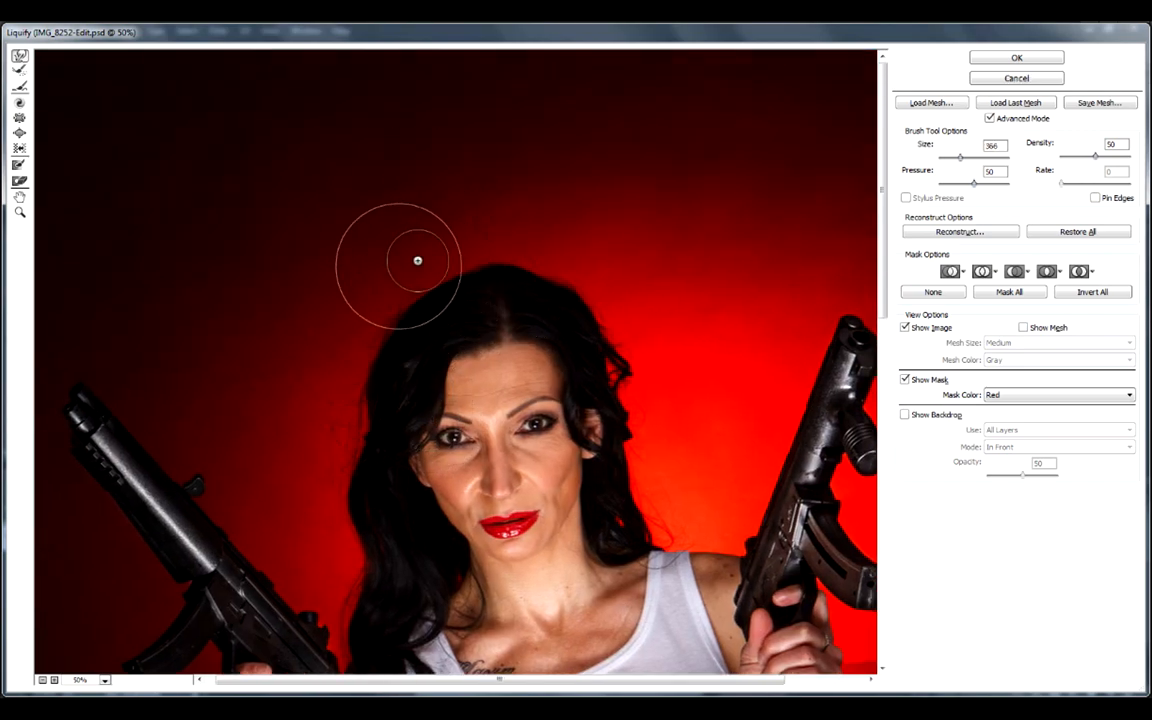
{"action": "left_click_drag", "start_coordinate": [411, 290], "coordinate": [475, 294]}
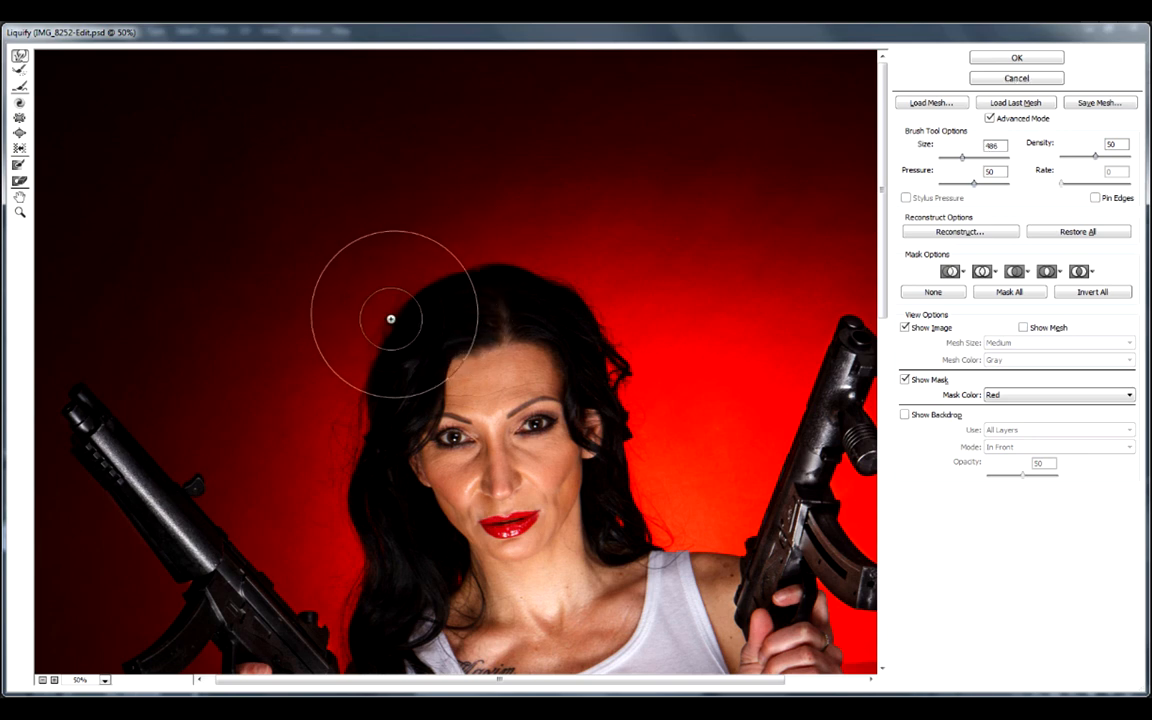
{"action": "left_click_drag", "start_coordinate": [383, 316], "coordinate": [340, 338]}
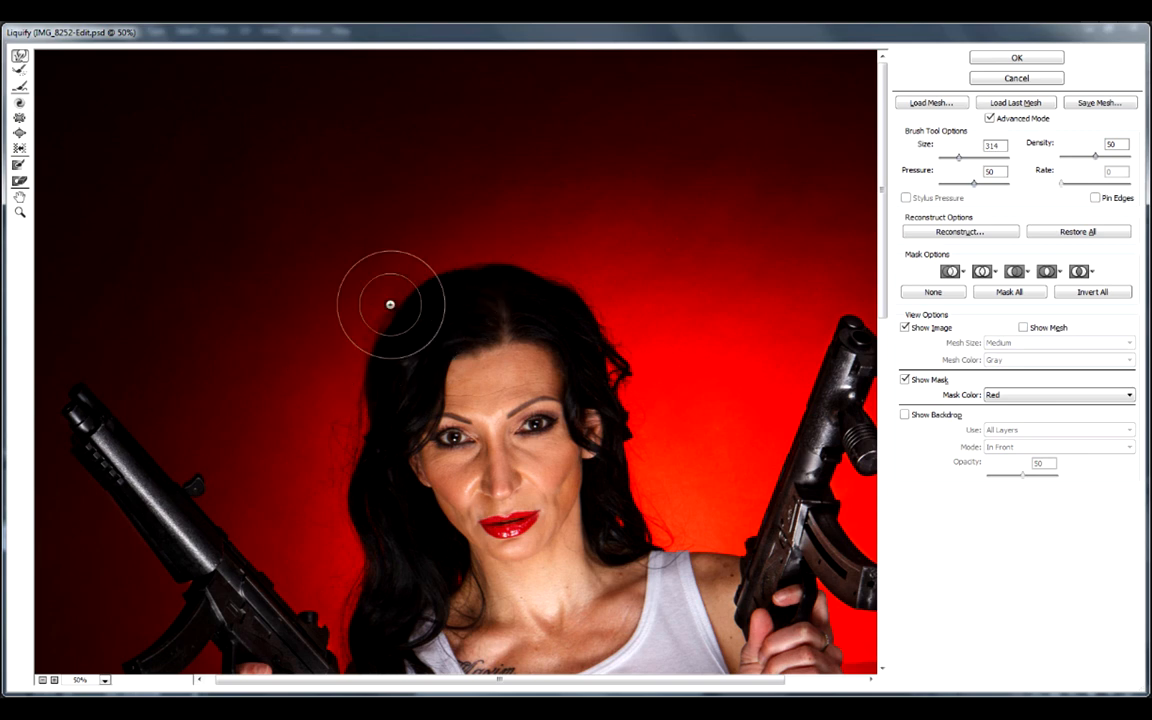
{"action": "left_click_drag", "start_coordinate": [369, 431], "coordinate": [333, 418]}
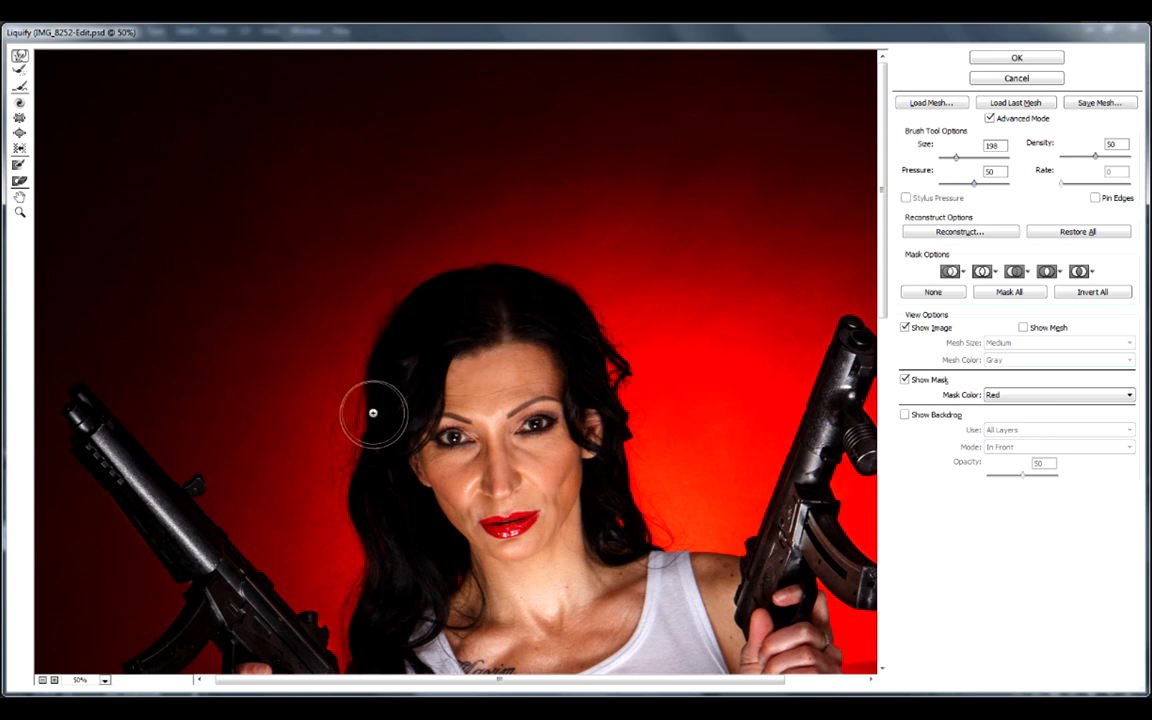
{"action": "left_click_drag", "start_coordinate": [638, 395], "coordinate": [590, 309]}
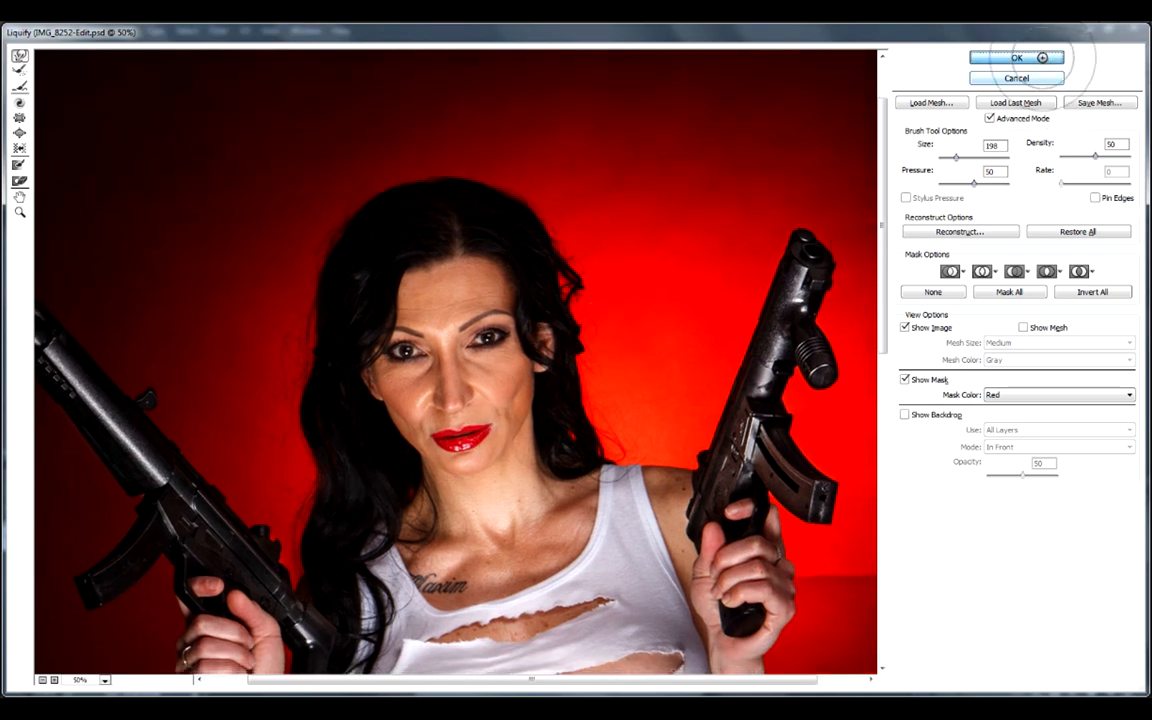
Step: Apply the Liquify reshaping and compare before and after by switching Layer 1's visibility off and on
{"action": "left_click", "coordinate": [1036, 57]}
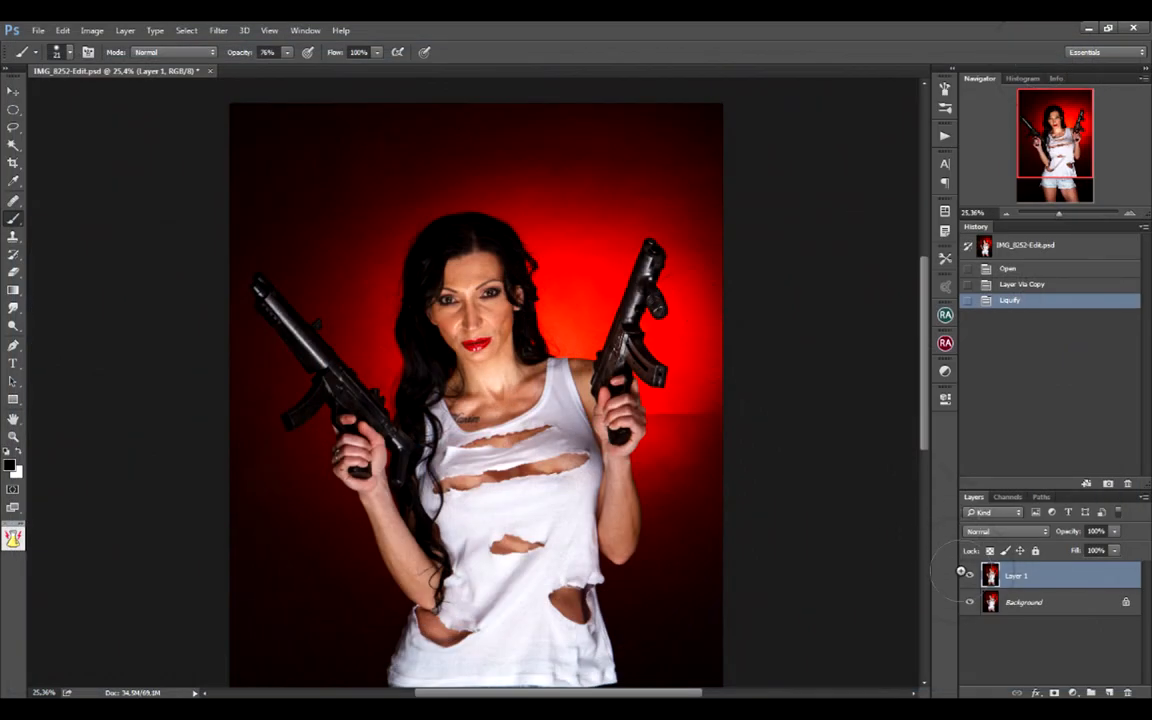
{"action": "left_click", "coordinate": [966, 573]}
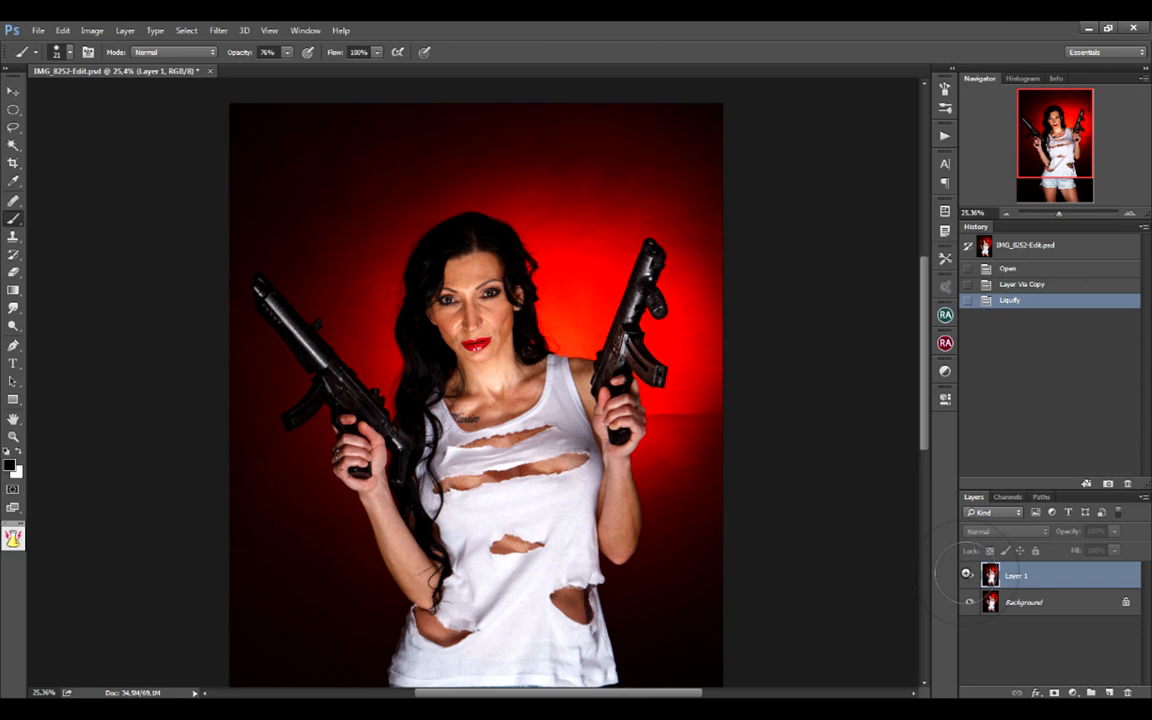
{"action": "left_click", "coordinate": [966, 573]}
{"action": "scroll", "coordinate": [465, 402], "scroll_direction": "down", "scroll_amount": 4}
{"action": "scroll", "coordinate": [465, 402], "scroll_direction": "up", "scroll_amount": 1}
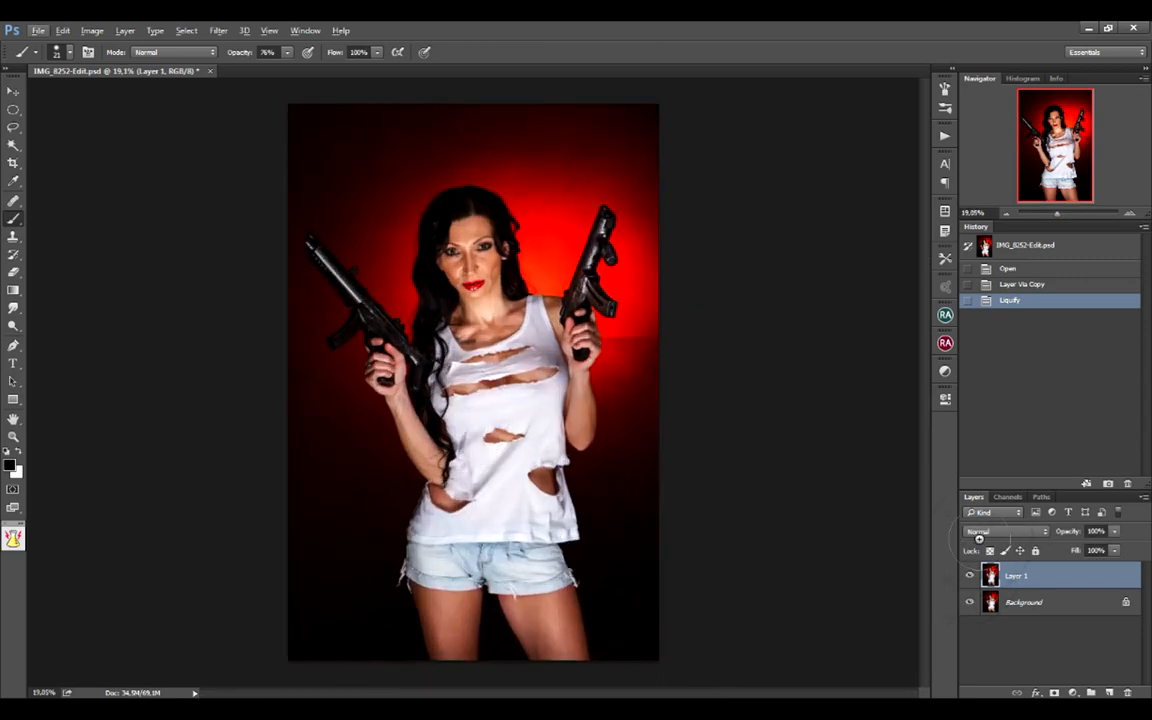
{"action": "left_click", "coordinate": [966, 577]}
{"action": "left_click", "coordinate": [967, 577]}
Step: Create a full-body Classic Frequency Separation layer group with the Retouching Academy Beauty Retouch extension
{"action": "scroll", "coordinate": [517, 257], "scroll_direction": "up", "scroll_amount": 14}
{"action": "left_click_drag", "start_coordinate": [568, 205], "coordinate": [574, 284]}
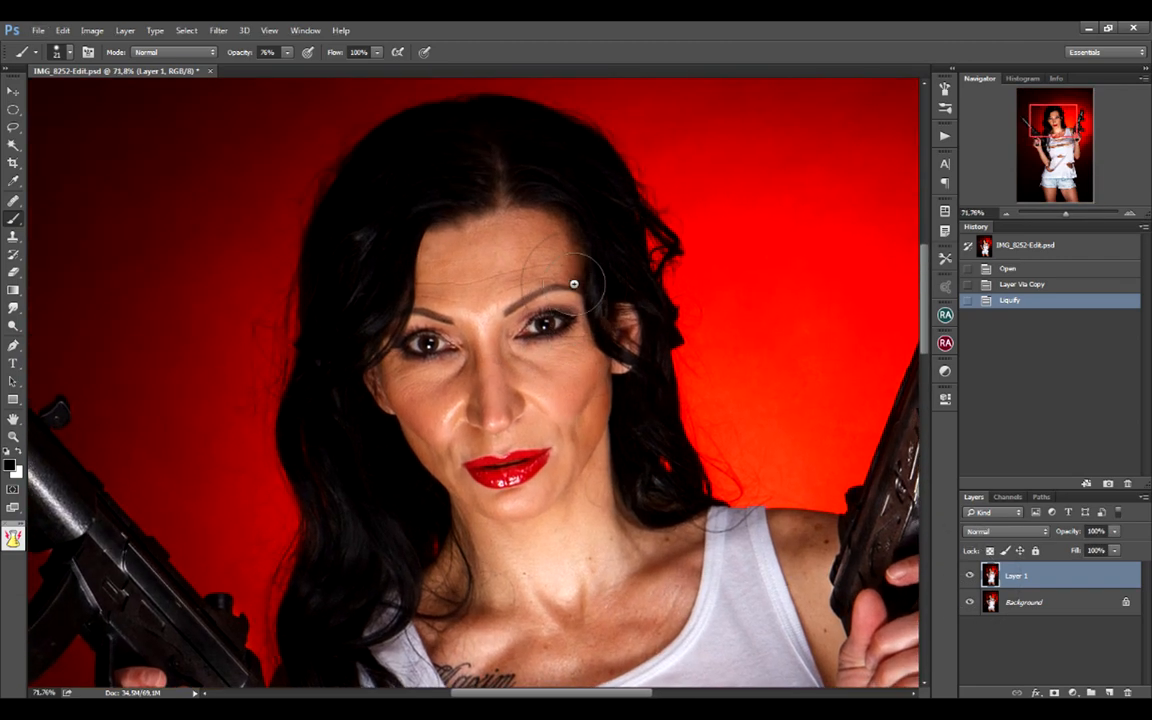
{"action": "left_click_drag", "start_coordinate": [1060, 121], "coordinate": [1060, 122]}
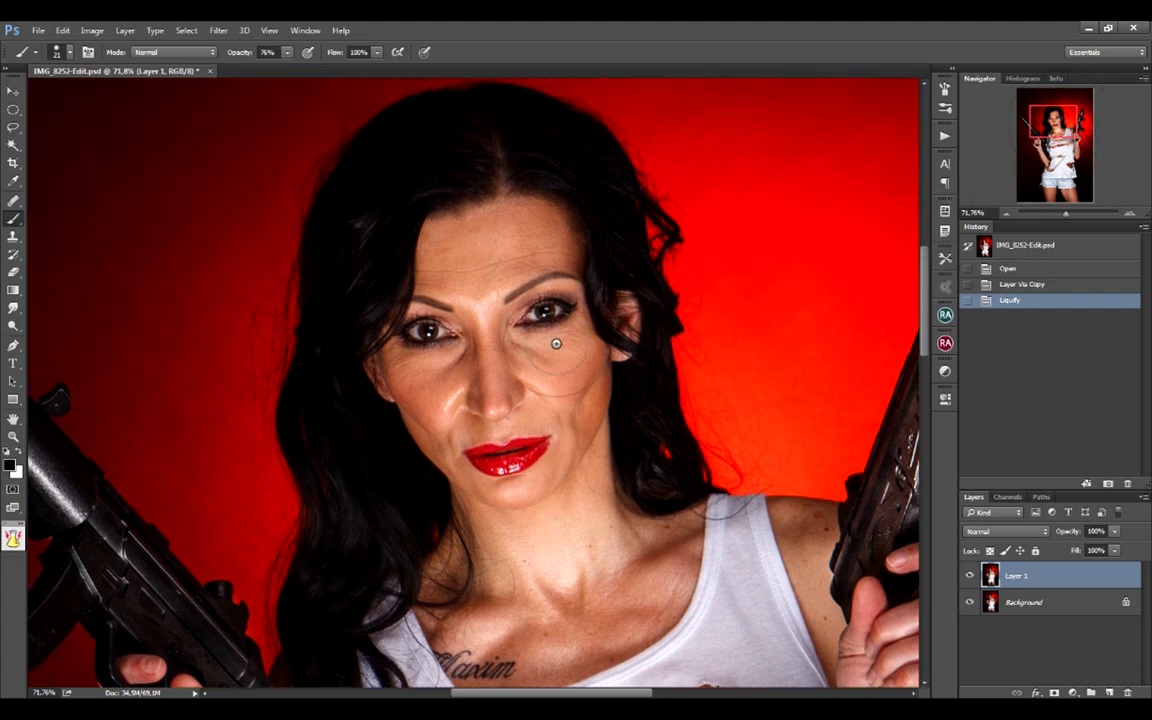
{"action": "scroll", "coordinate": [527, 329], "scroll_direction": "up", "scroll_amount": 2}
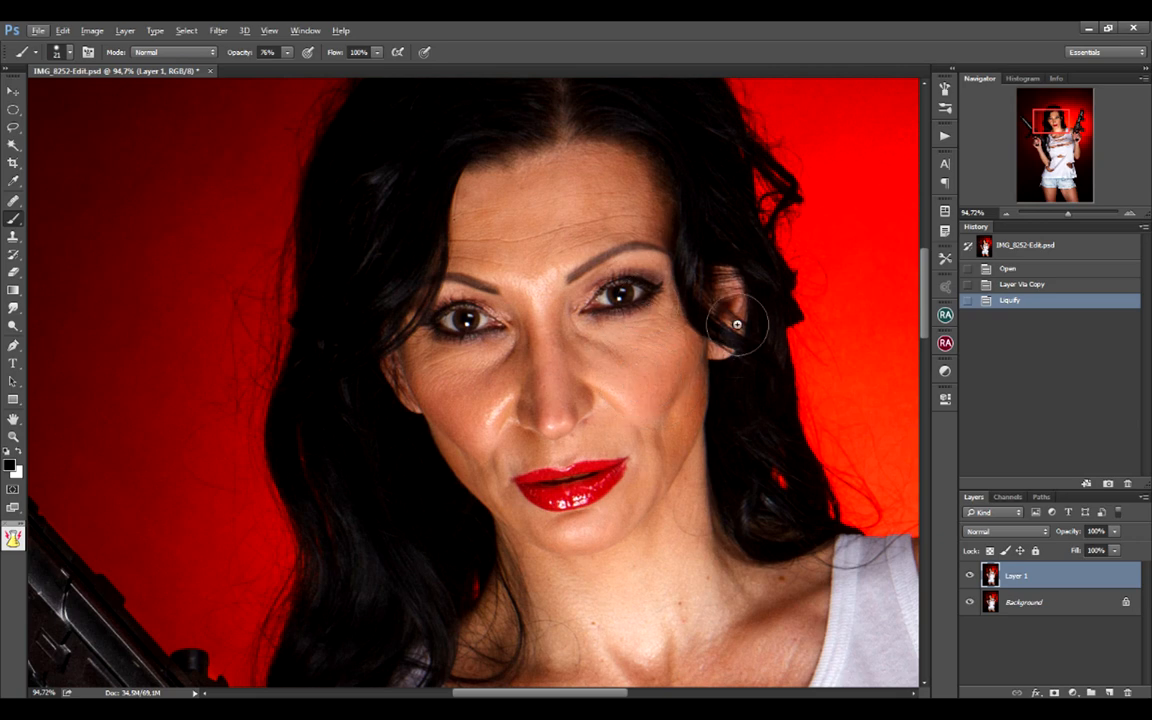
{"action": "left_click_drag", "start_coordinate": [737, 324], "coordinate": [668, 385]}
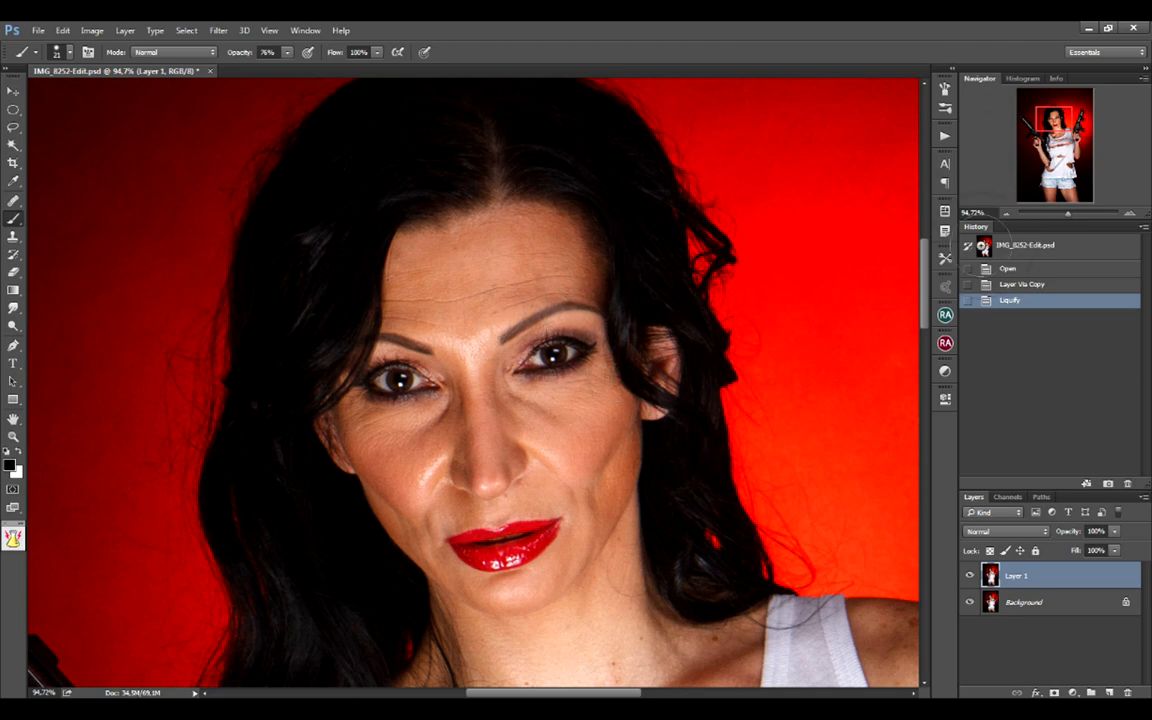
{"action": "left_click", "coordinate": [945, 314]}
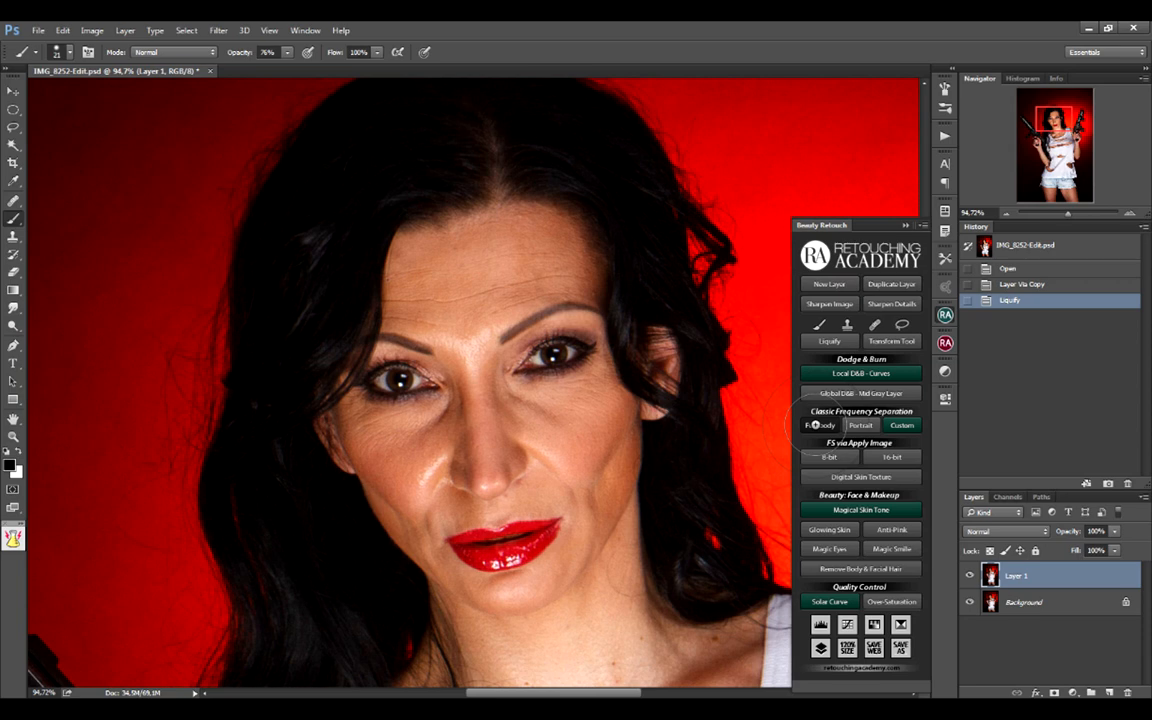
{"action": "left_click", "coordinate": [815, 425]}
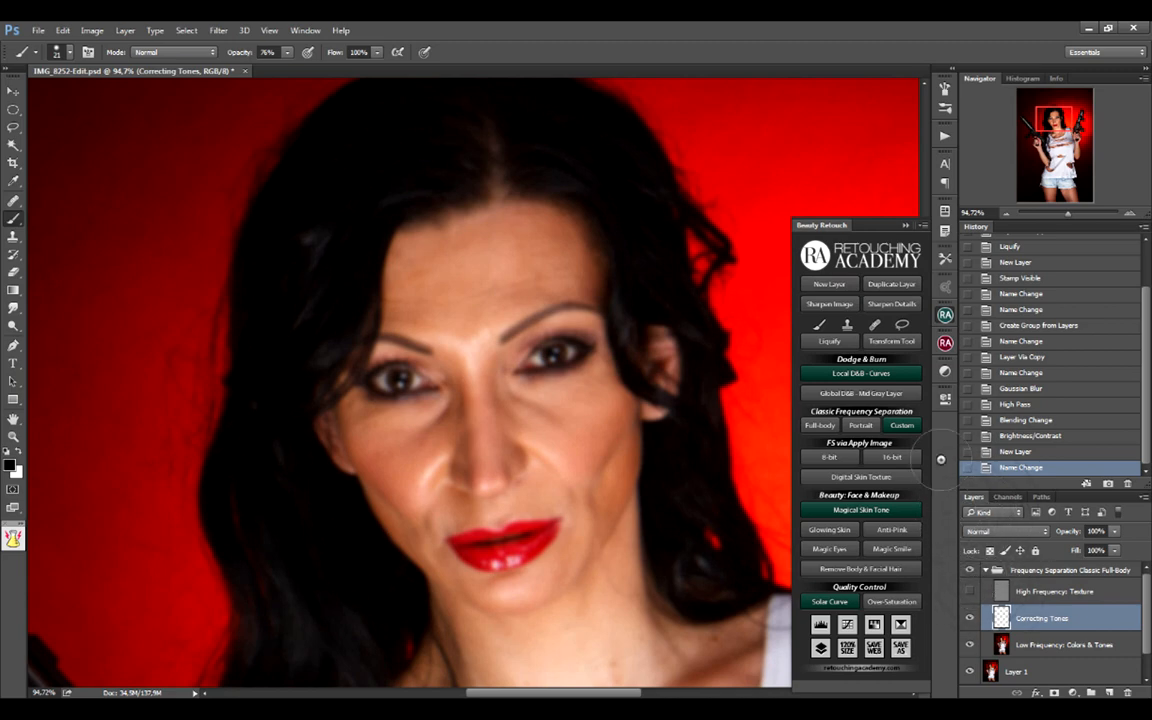
{"action": "left_click", "coordinate": [945, 314]}
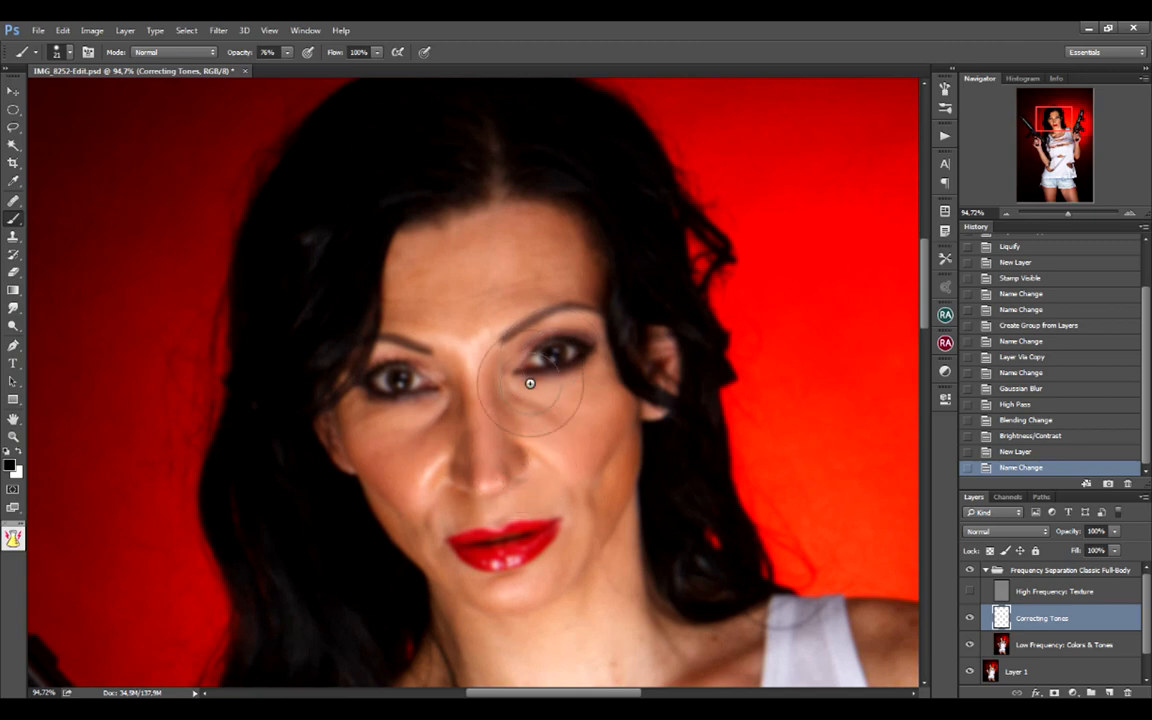
Step: Switch to the Mixer Brush for the Correcting Tones layer and set the brush size to 59
{"action": "scroll", "coordinate": [540, 373], "scroll_direction": "down", "scroll_amount": 3}
{"action": "scroll", "coordinate": [595, 340], "scroll_direction": "down", "scroll_amount": 5}
{"action": "scroll", "coordinate": [585, 420], "scroll_direction": "up", "scroll_amount": 7}
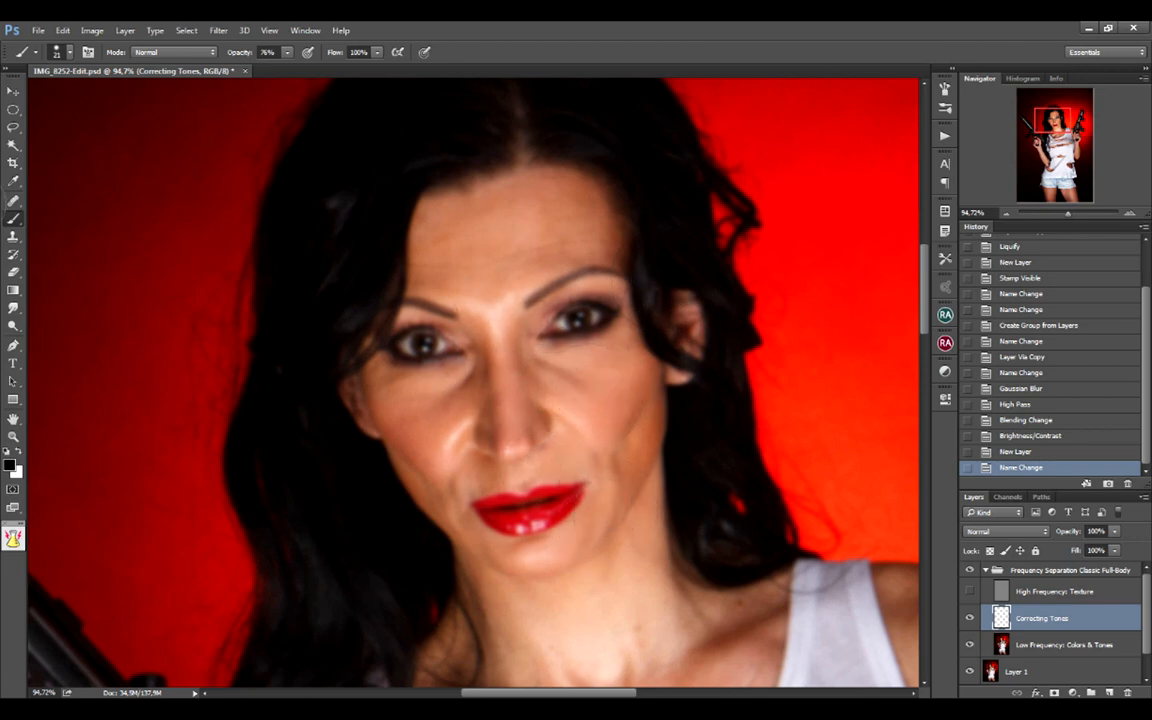
{"action": "mouse_move", "coordinate": [13, 217]}
{"action": "left_mouse_down"}
{"action": "mouse_move", "coordinate": [60, 229]}
{"action": "mouse_move", "coordinate": [83, 255]}
{"action": "left_mouse_up"}
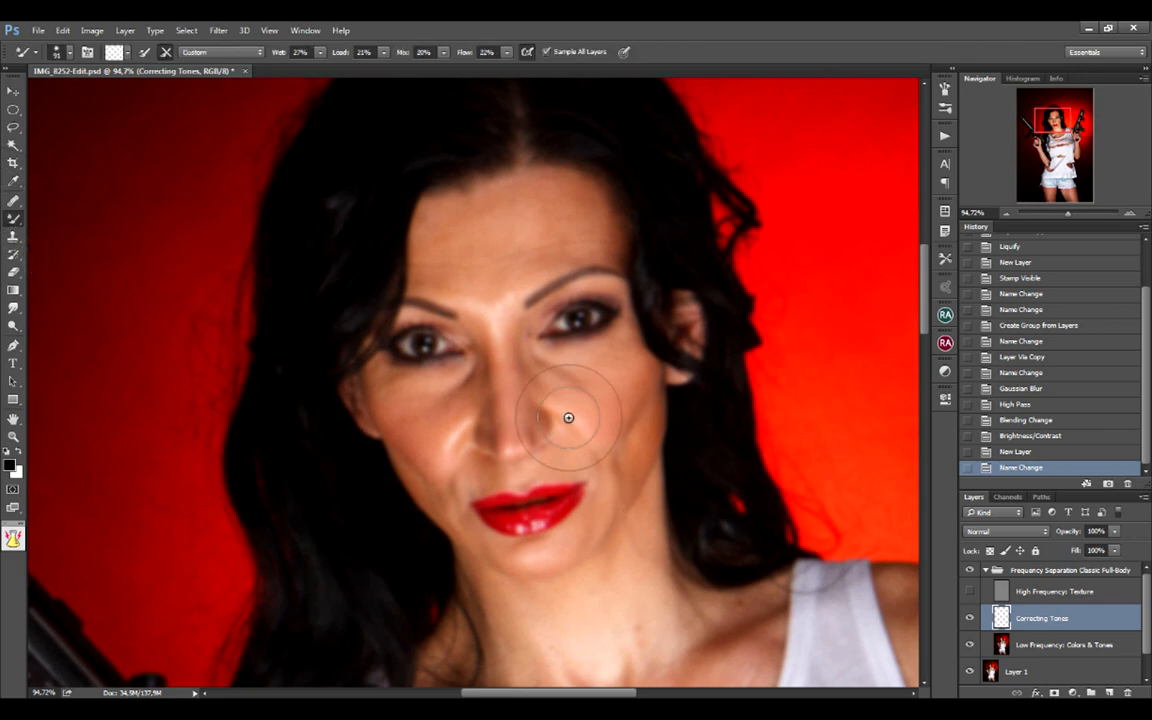
{"action": "scroll", "coordinate": [584, 373], "scroll_direction": "up", "scroll_amount": 10}
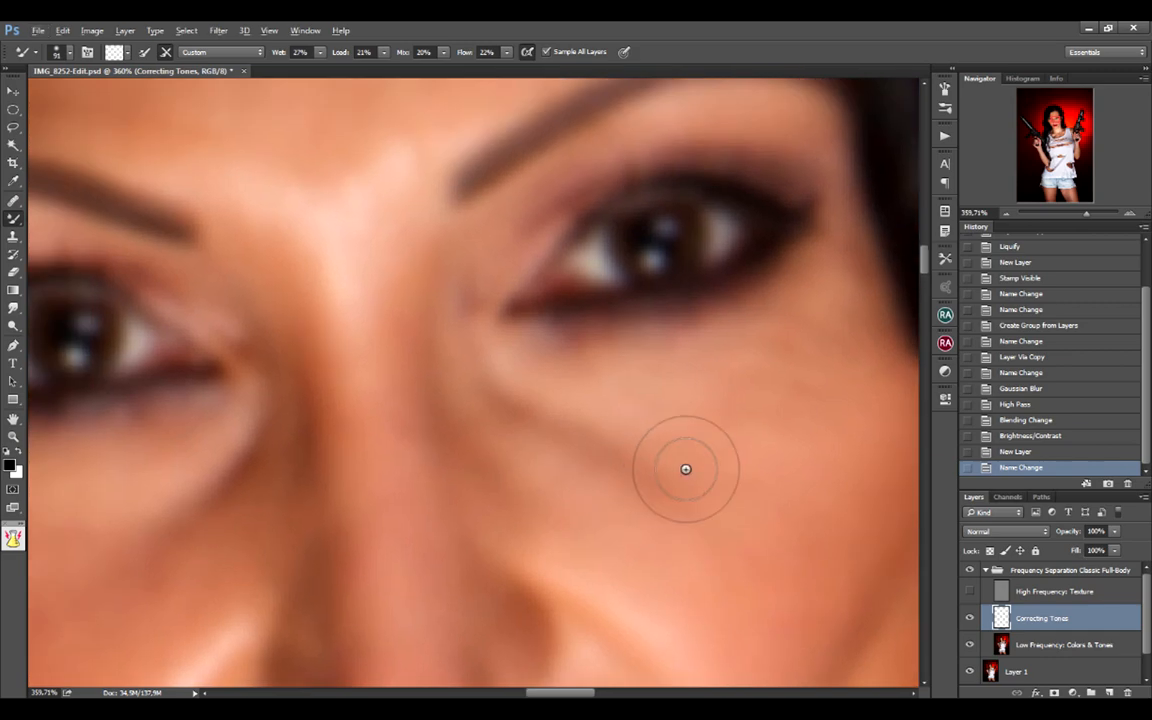
{"action": "right_click", "coordinate": [658, 470], "text": "alt"}
Step: Examine the skin tones and shadows under the eyes, around the nose and mouth, and across the forehead
{"action": "left_click_drag", "start_coordinate": [701, 522], "coordinate": [635, 361]}
{"action": "mouse_move", "coordinate": [616, 288]}
{"action": "left_mouse_down"}
{"action": "mouse_move", "coordinate": [678, 378]}
{"action": "mouse_move", "coordinate": [697, 432]}
{"action": "left_mouse_up"}
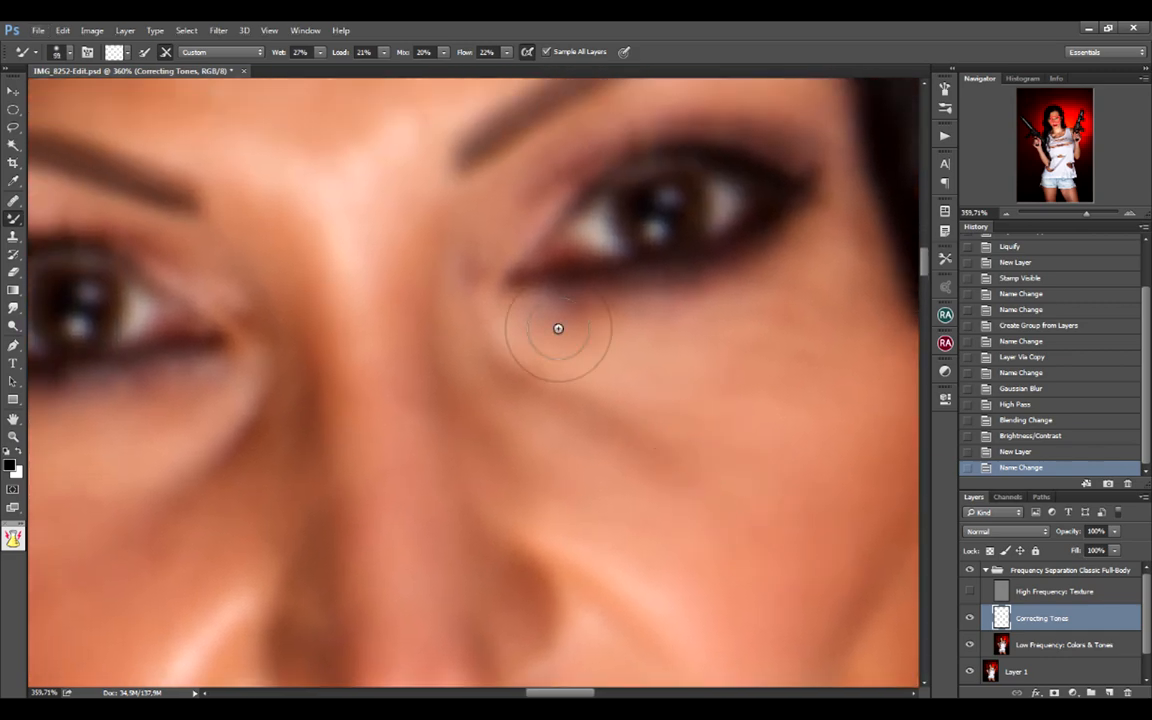
{"action": "left_click_drag", "start_coordinate": [610, 540], "coordinate": [756, 381]}
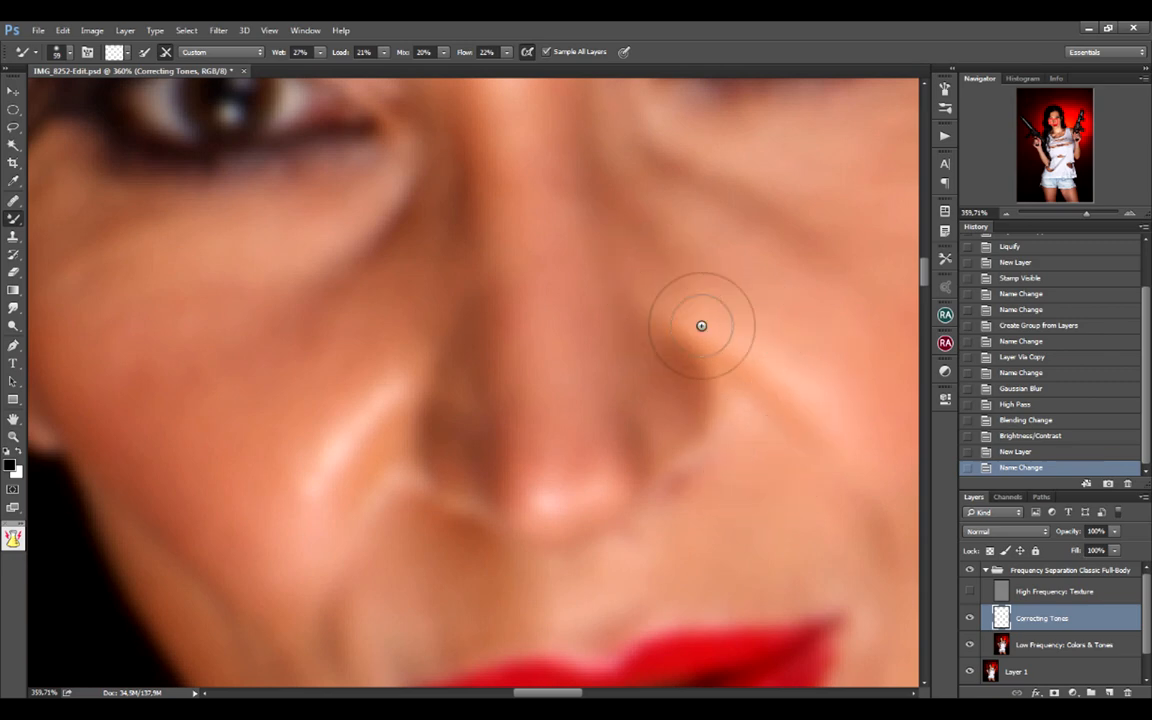
{"action": "left_click_drag", "start_coordinate": [675, 324], "coordinate": [653, 432]}
{"action": "left_click_drag", "start_coordinate": [669, 285], "coordinate": [707, 571]}
{"action": "left_click_drag", "start_coordinate": [600, 265], "coordinate": [597, 365]}
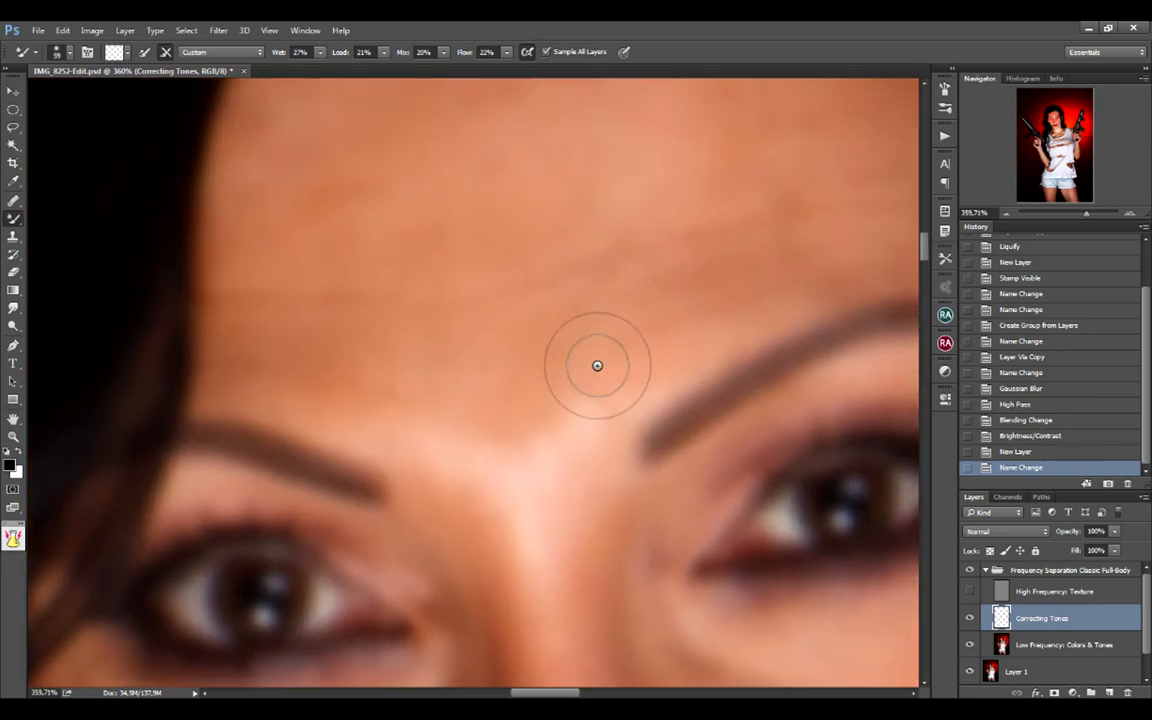
{"action": "scroll", "coordinate": [597, 365], "scroll_direction": "down", "scroll_amount": 6}
{"action": "left_click_drag", "start_coordinate": [586, 317], "coordinate": [541, 172]}
{"action": "left_click_drag", "start_coordinate": [676, 414], "coordinate": [593, 140]}
{"action": "left_click_drag", "start_coordinate": [648, 375], "coordinate": [649, 463]}
{"action": "left_click_drag", "start_coordinate": [531, 78], "coordinate": [599, 340]}
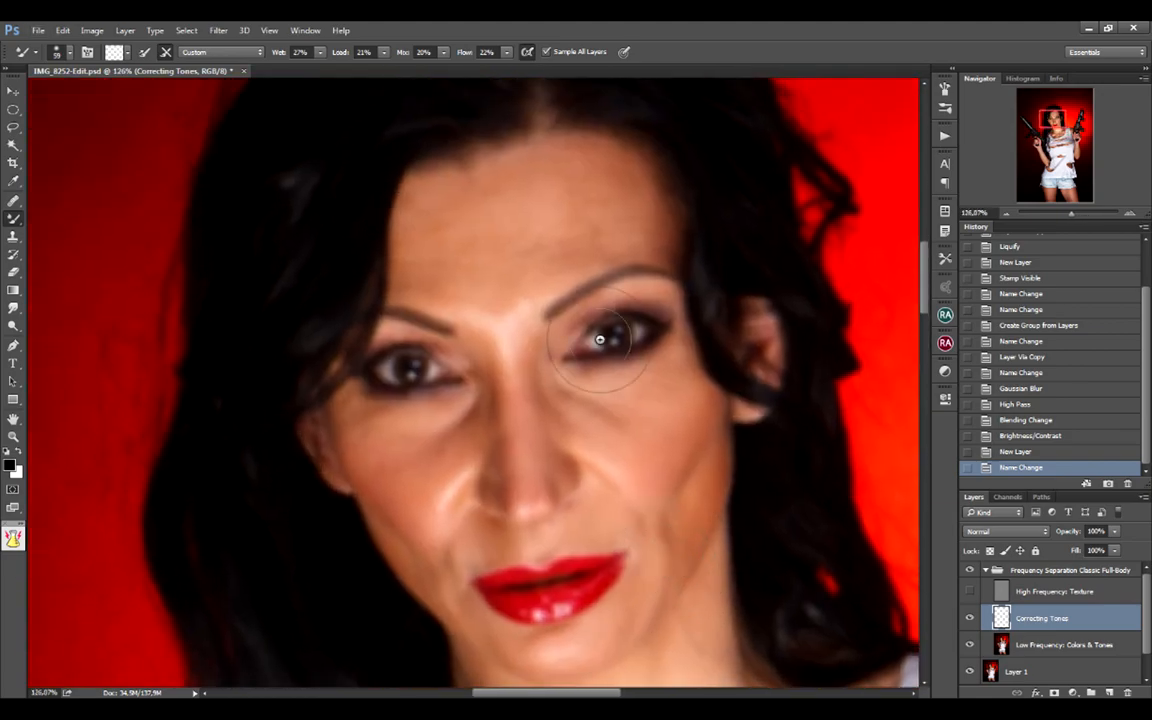
Step: Blend the shadows and creases beneath the woman's left eye and beside her nose on the Correcting Tones layer
{"action": "scroll", "coordinate": [606, 395], "scroll_direction": "up", "scroll_amount": 4}
{"action": "left_click_drag", "start_coordinate": [612, 444], "coordinate": [620, 441]}
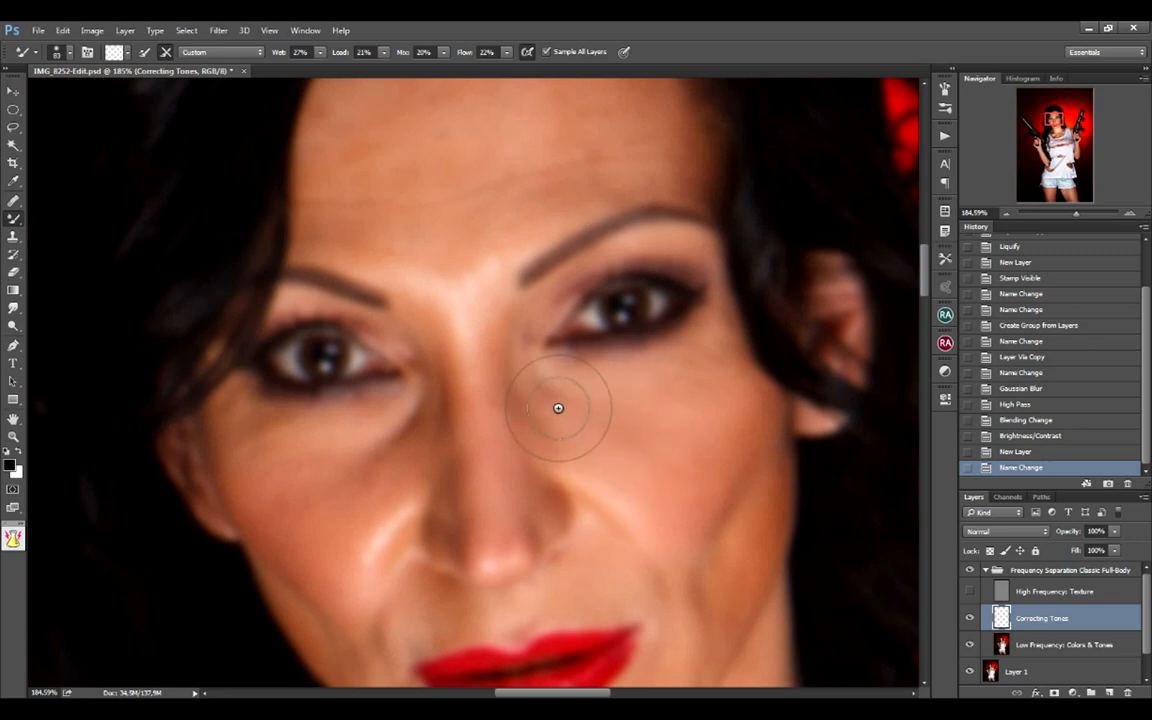
{"action": "mouse_move", "coordinate": [558, 408]}
{"action": "left_mouse_down"}
{"action": "mouse_move", "coordinate": [617, 413]}
{"action": "mouse_move", "coordinate": [706, 356]}
{"action": "left_mouse_up"}
{"action": "left_click_drag", "start_coordinate": [555, 372], "coordinate": [618, 424]}
{"action": "mouse_move", "coordinate": [496, 362]}
{"action": "left_mouse_down"}
{"action": "mouse_move", "coordinate": [542, 345]}
{"action": "mouse_move", "coordinate": [539, 424]}
{"action": "mouse_move", "coordinate": [566, 398]}
{"action": "left_mouse_up"}
{"action": "left_click_drag", "start_coordinate": [498, 320], "coordinate": [602, 405]}
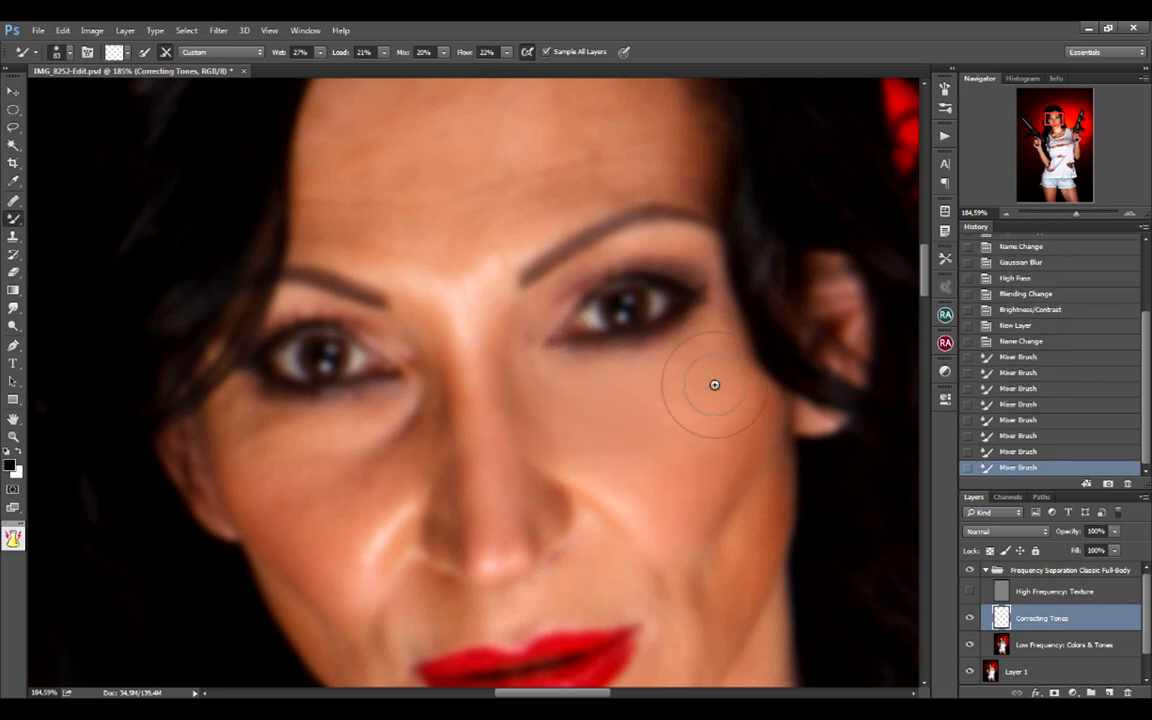
Step: Smooth the tones of the woman's left cheek and the fold beside her mouth, using Mixer Brush sizes 35 and 70
{"action": "mouse_move", "coordinate": [714, 384]}
{"action": "left_mouse_down"}
{"action": "mouse_move", "coordinate": [710, 482]}
{"action": "mouse_move", "coordinate": [741, 368]}
{"action": "mouse_move", "coordinate": [714, 490]}
{"action": "left_mouse_up"}
{"action": "mouse_move", "coordinate": [744, 447]}
{"action": "left_mouse_down"}
{"action": "mouse_move", "coordinate": [715, 525]}
{"action": "mouse_move", "coordinate": [684, 560]}
{"action": "left_mouse_up"}
{"action": "left_click_drag", "start_coordinate": [682, 567], "coordinate": [687, 427]}
{"action": "left_click_drag", "start_coordinate": [695, 492], "coordinate": [676, 489]}
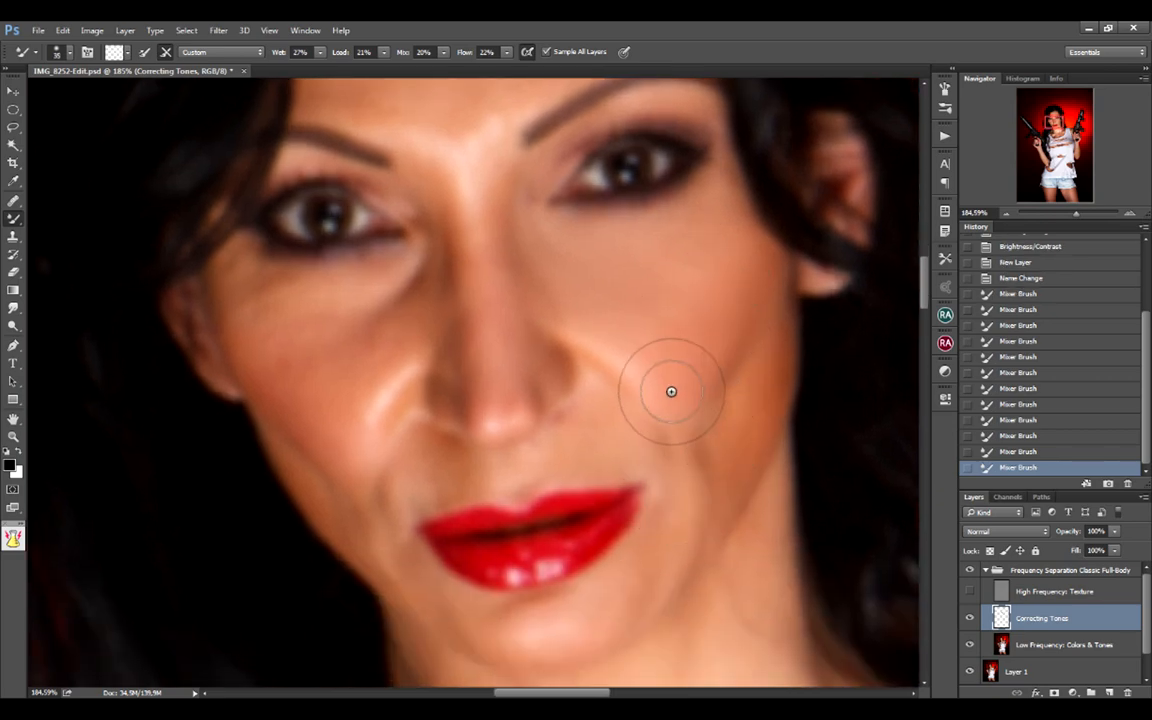
{"action": "mouse_move", "coordinate": [689, 362]}
{"action": "left_mouse_down"}
{"action": "mouse_move", "coordinate": [722, 367]}
{"action": "mouse_move", "coordinate": [701, 460]}
{"action": "mouse_move", "coordinate": [716, 474]}
{"action": "mouse_move", "coordinate": [711, 505]}
{"action": "mouse_move", "coordinate": [700, 446]}
{"action": "mouse_move", "coordinate": [711, 432]}
{"action": "mouse_move", "coordinate": [694, 519]}
{"action": "left_mouse_up"}
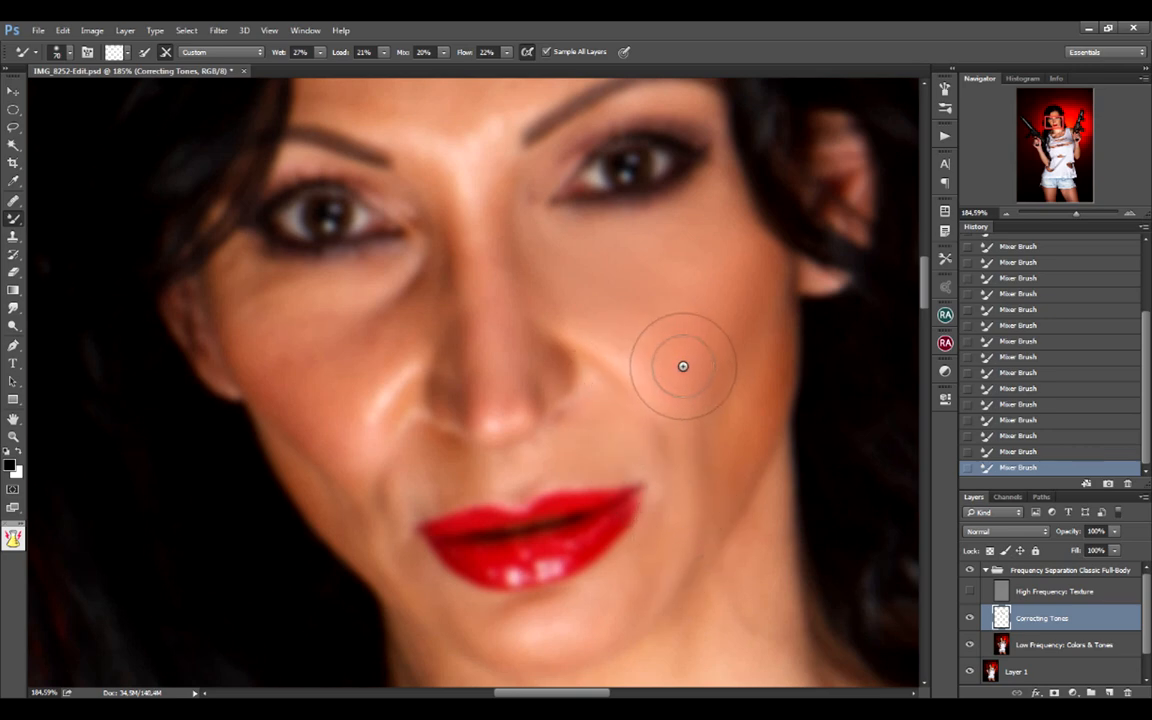
{"action": "left_click_drag", "start_coordinate": [681, 366], "coordinate": [686, 444]}
Step: Blend the under-eye shadow and upper cheek on the woman's right side with the Mixer Brush at size 70
{"action": "left_click_drag", "start_coordinate": [380, 537], "coordinate": [462, 429]}
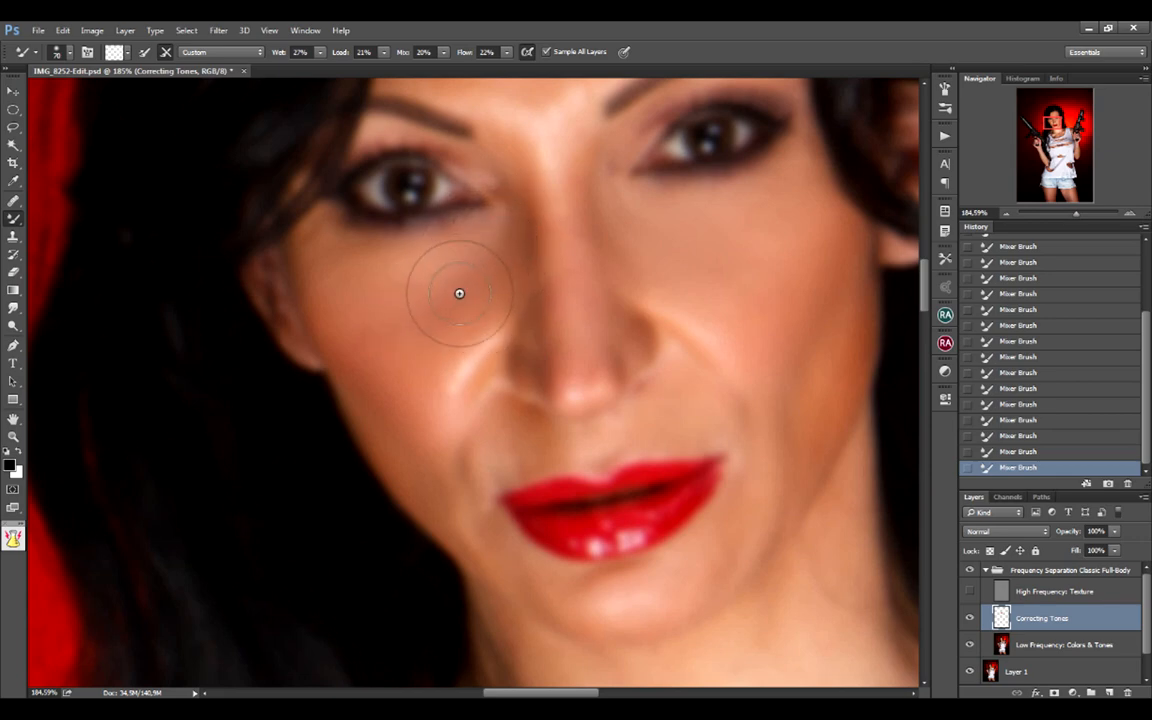
{"action": "scroll", "coordinate": [560, 391], "scroll_direction": "up", "scroll_amount": 3}
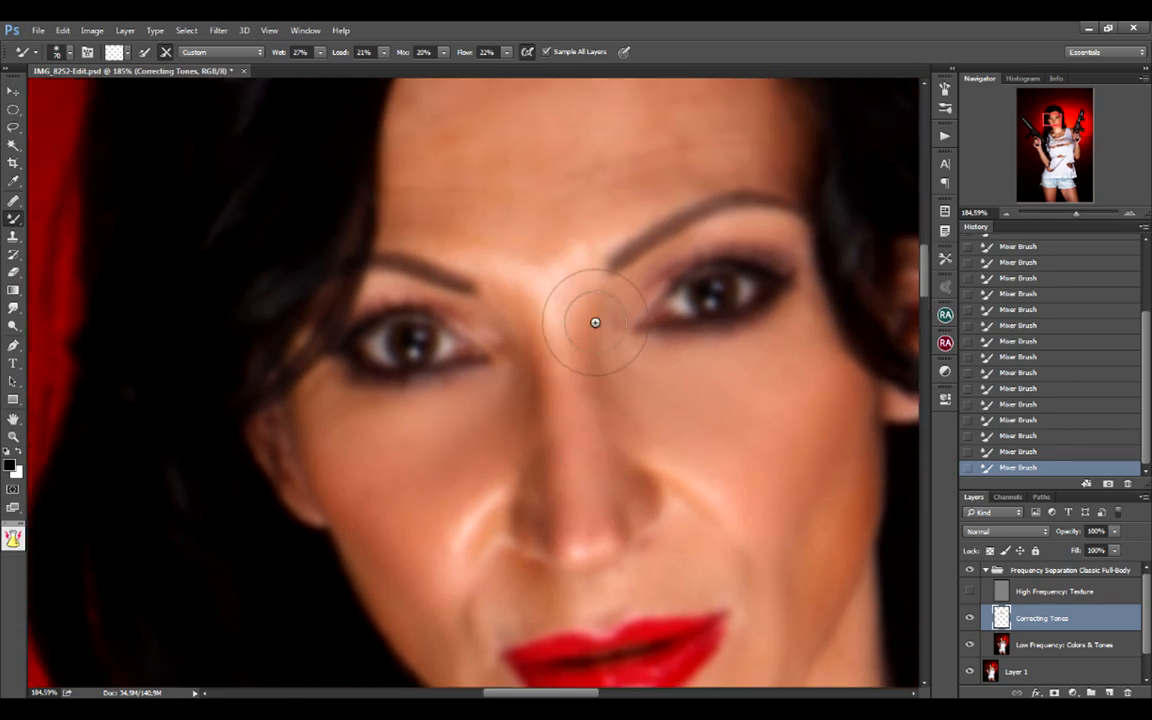
{"action": "scroll", "coordinate": [595, 322], "scroll_direction": "down", "scroll_amount": 2}
{"action": "scroll", "coordinate": [630, 400], "scroll_direction": "down", "scroll_amount": 5}
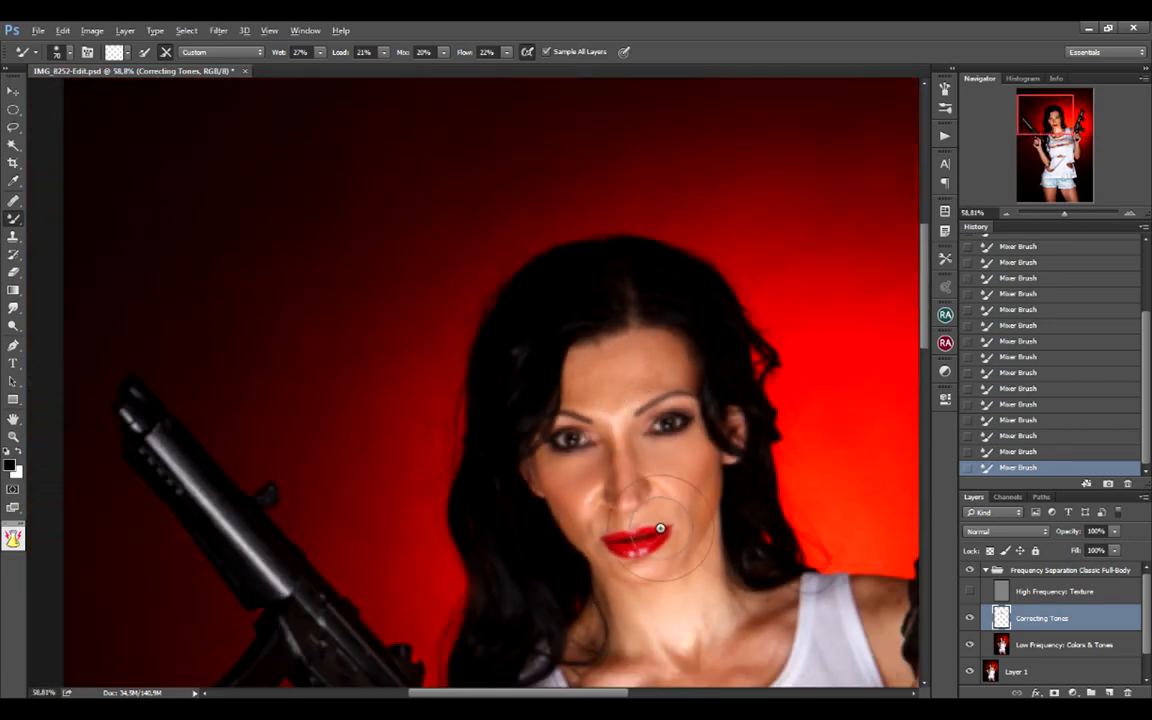
{"action": "left_click_drag", "start_coordinate": [648, 489], "coordinate": [586, 376]}
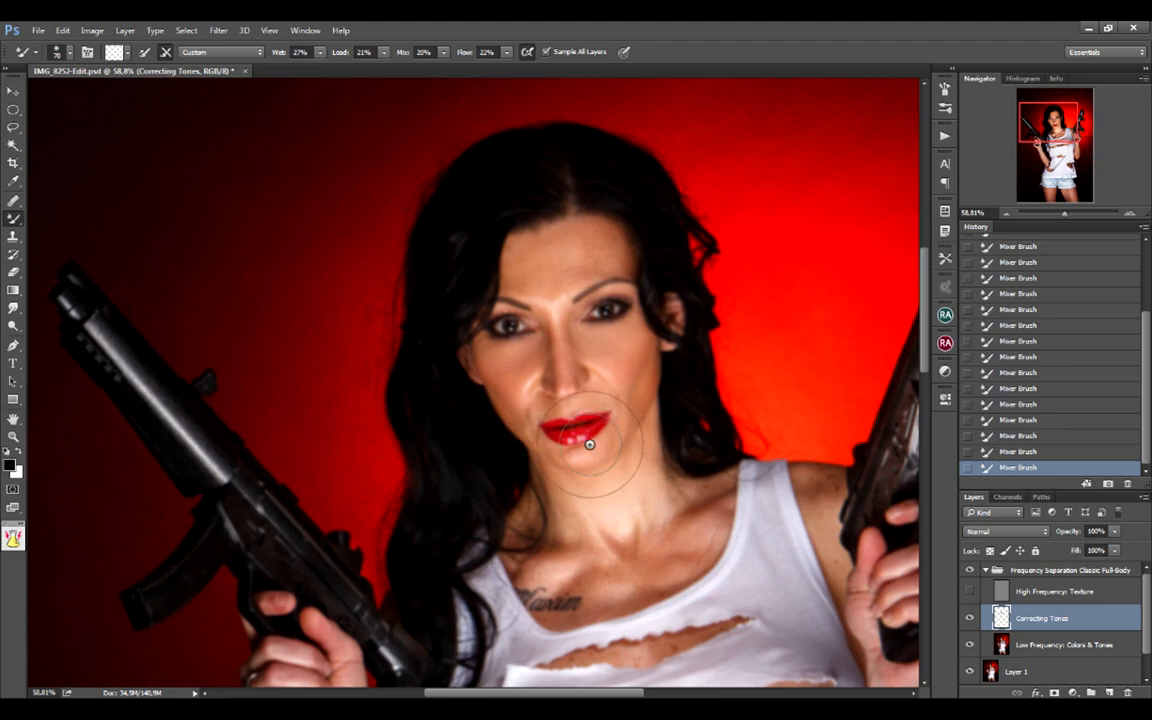
{"action": "left_click_drag", "start_coordinate": [633, 578], "coordinate": [615, 503]}
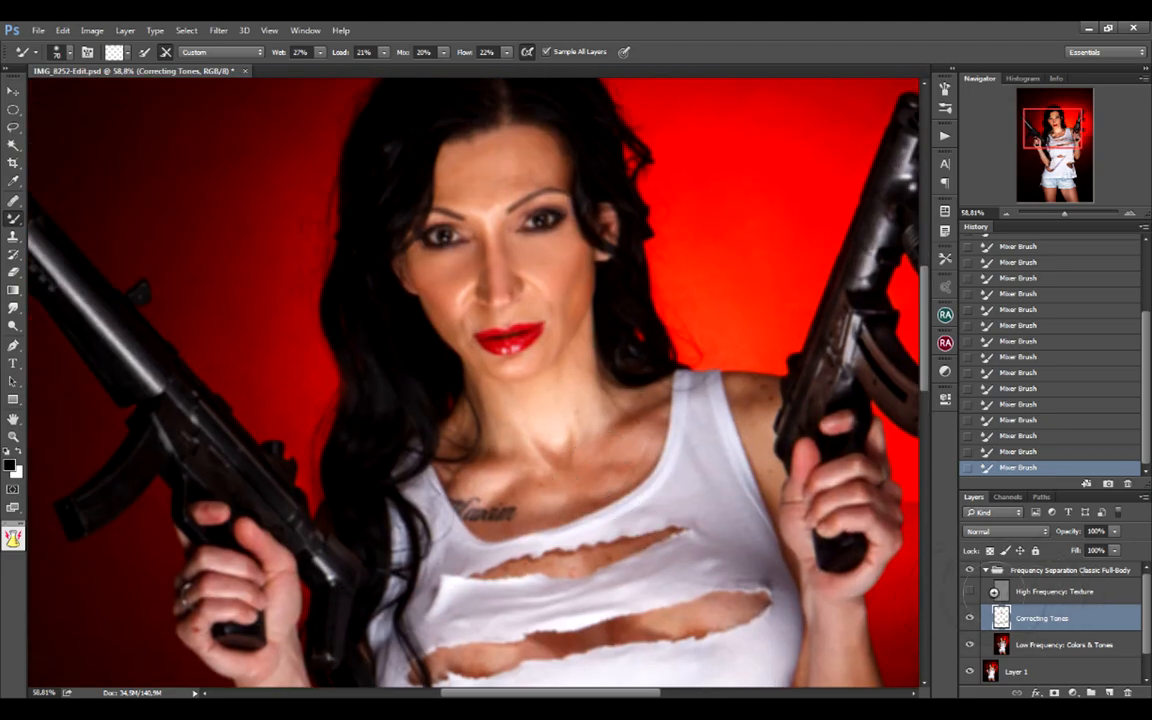
Step: Even out the forehead wrinkles and blotches above the eyebrows with the Mixer Brush at sizes 84 and 60
{"action": "scroll", "coordinate": [524, 265], "scroll_direction": "up", "scroll_amount": 4}
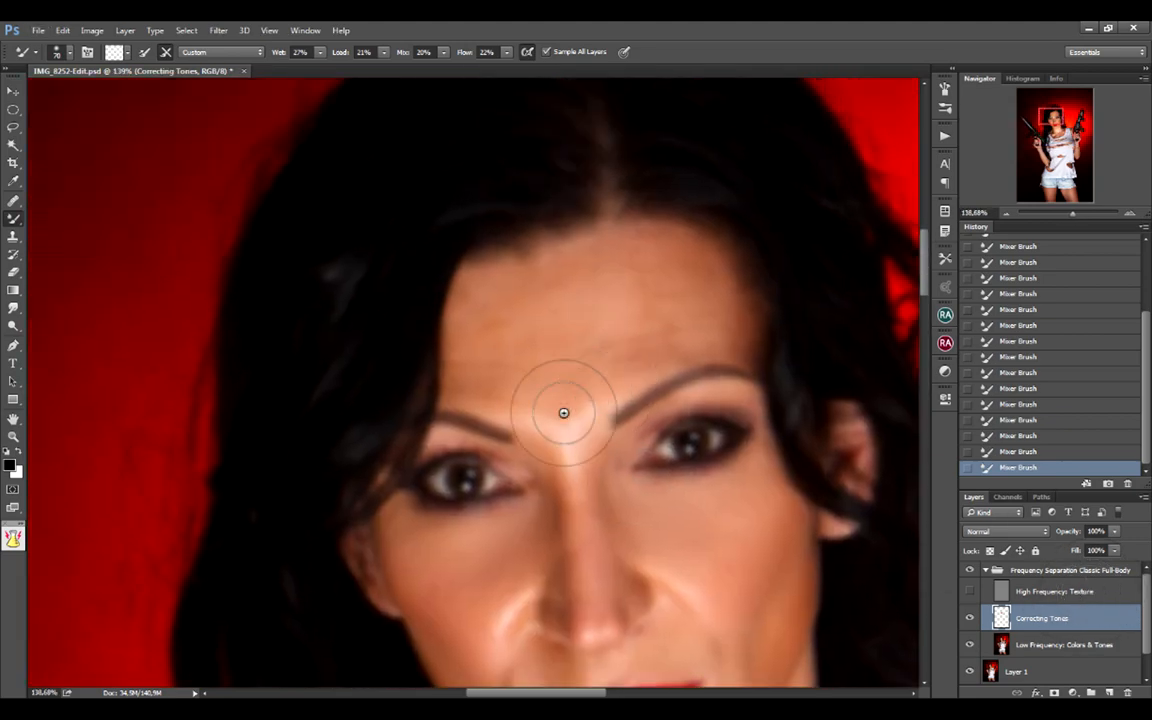
{"action": "scroll", "coordinate": [560, 409], "scroll_direction": "up", "scroll_amount": 2}
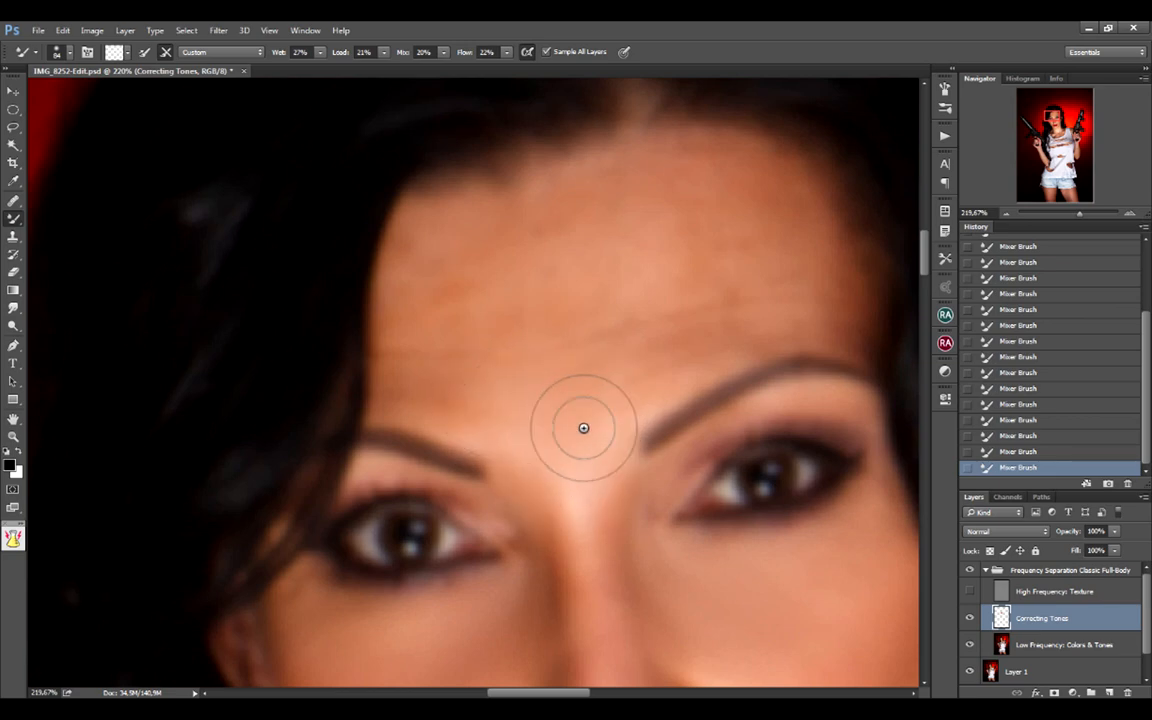
{"action": "left_click_drag", "start_coordinate": [592, 377], "coordinate": [607, 458]}
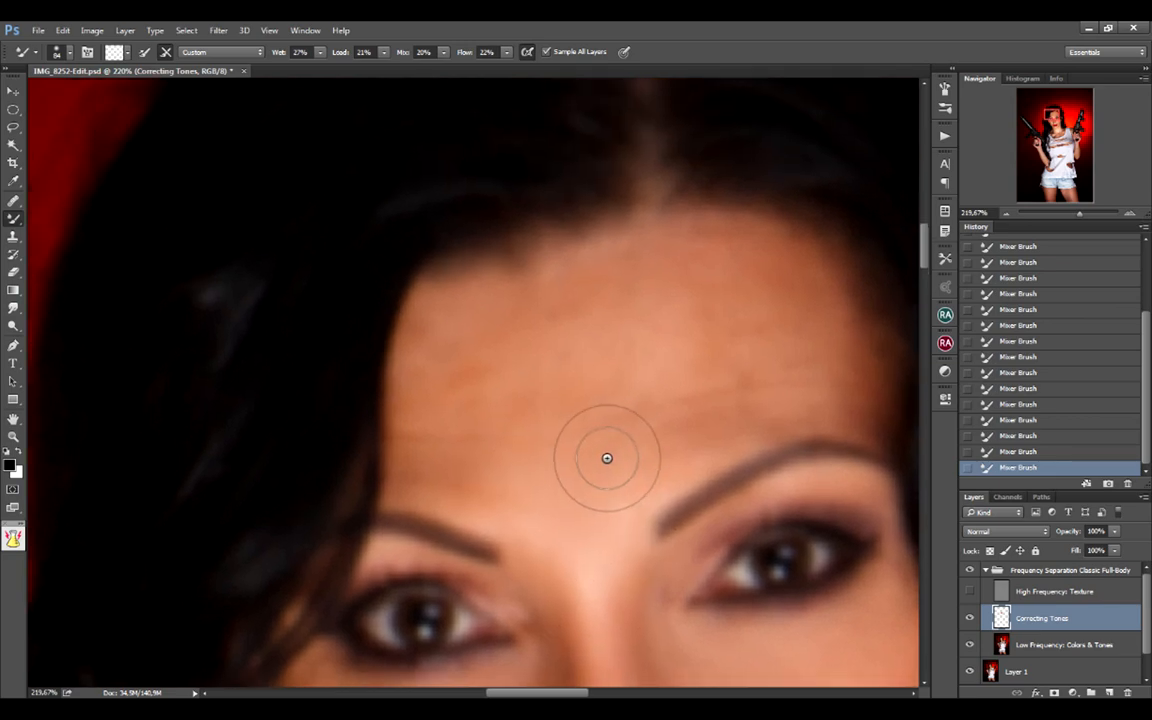
{"action": "left_click_drag", "start_coordinate": [687, 376], "coordinate": [741, 391]}
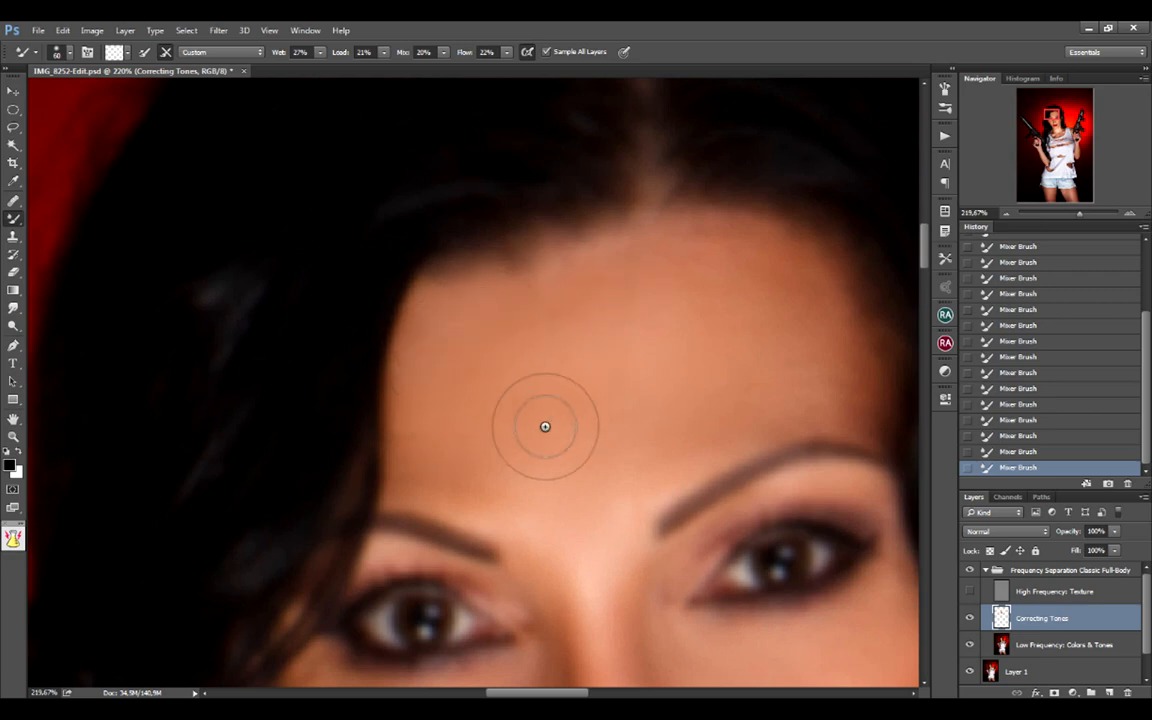
Step: Smooth the skin around the woman's right eyelid and inner eye corner with the Mixer Brush at size 24
{"action": "scroll", "coordinate": [540, 410], "scroll_direction": "down", "scroll_amount": 2}
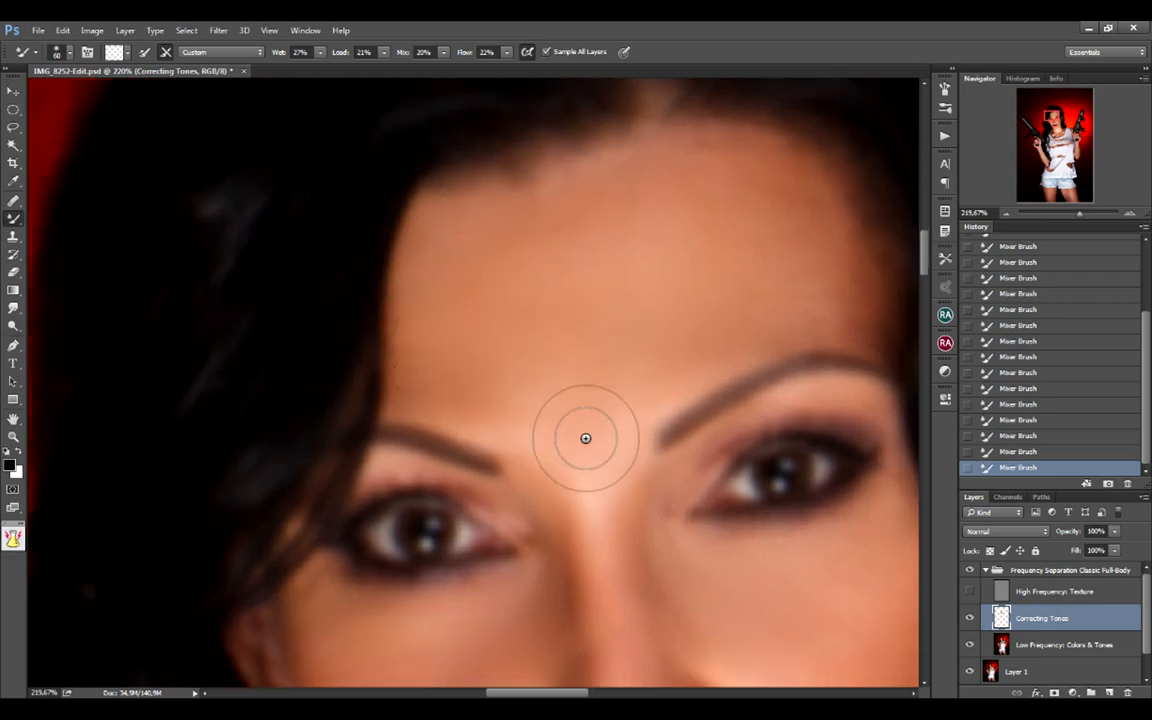
{"action": "mouse_move", "coordinate": [675, 503]}
{"action": "left_mouse_down"}
{"action": "mouse_move", "coordinate": [530, 368]}
{"action": "mouse_move", "coordinate": [550, 401]}
{"action": "mouse_move", "coordinate": [527, 393]}
{"action": "mouse_move", "coordinate": [663, 372]}
{"action": "left_mouse_up"}
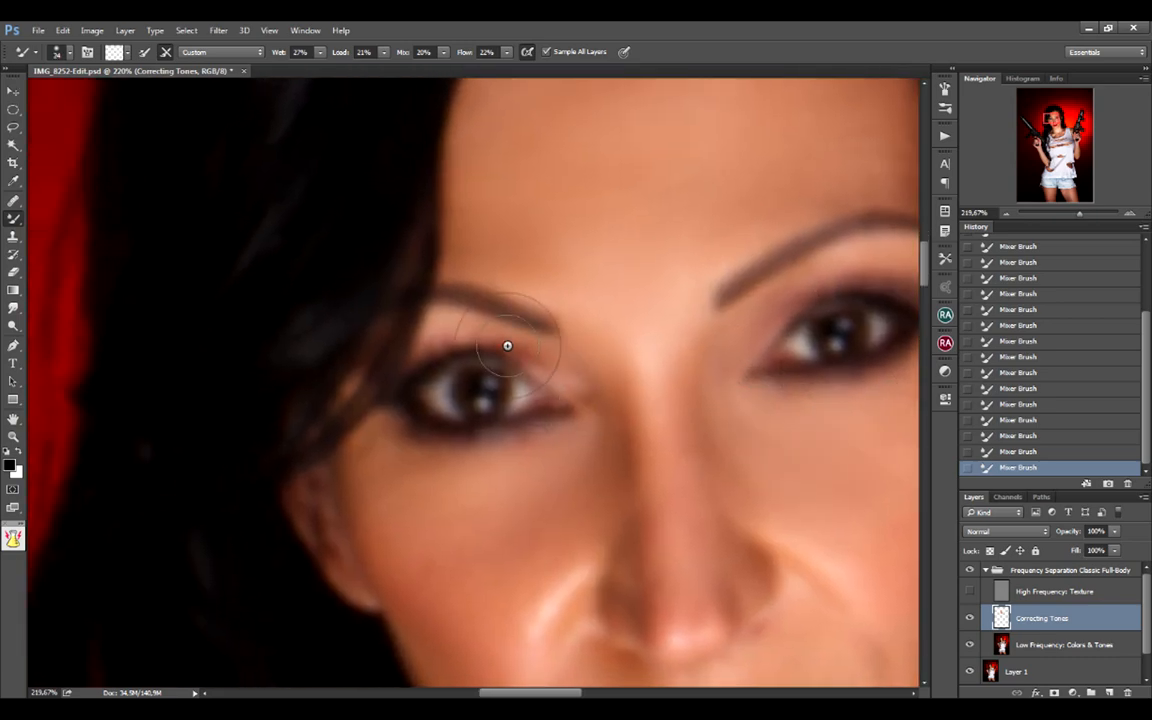
{"action": "left_click_drag", "start_coordinate": [526, 400], "coordinate": [492, 320]}
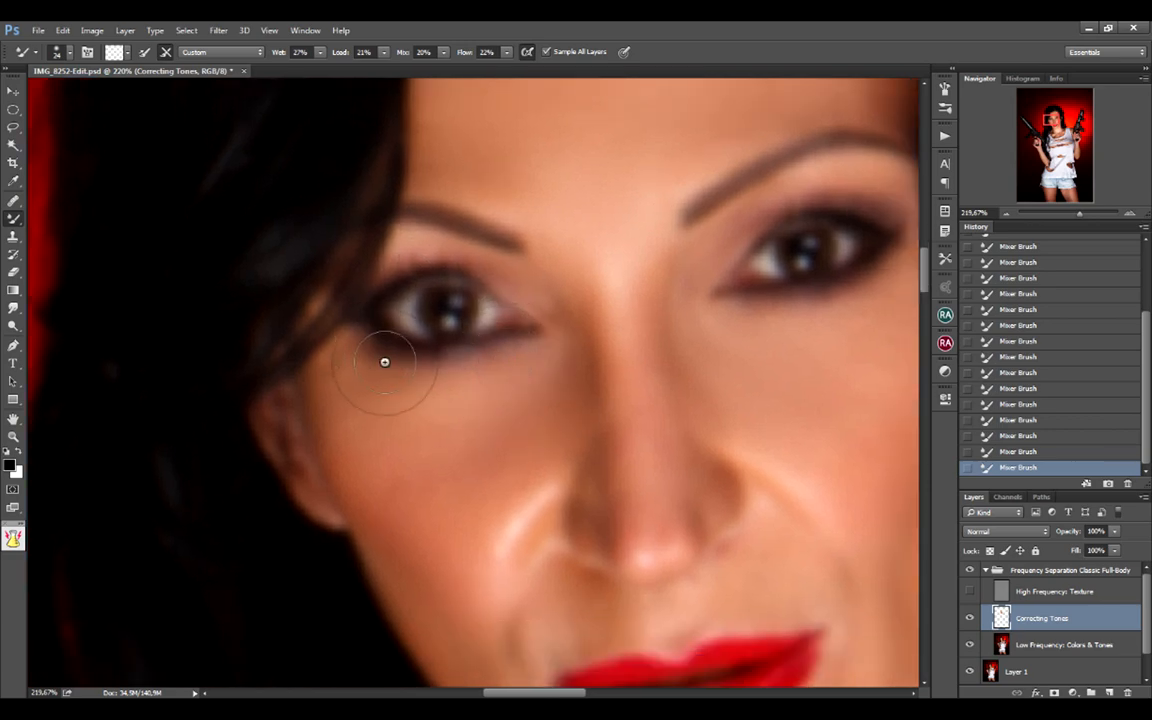
Step: Soften the bright cheek highlights beside the nose with the Mixer Brush at size 56
{"action": "left_click_drag", "start_coordinate": [420, 440], "coordinate": [295, 280]}
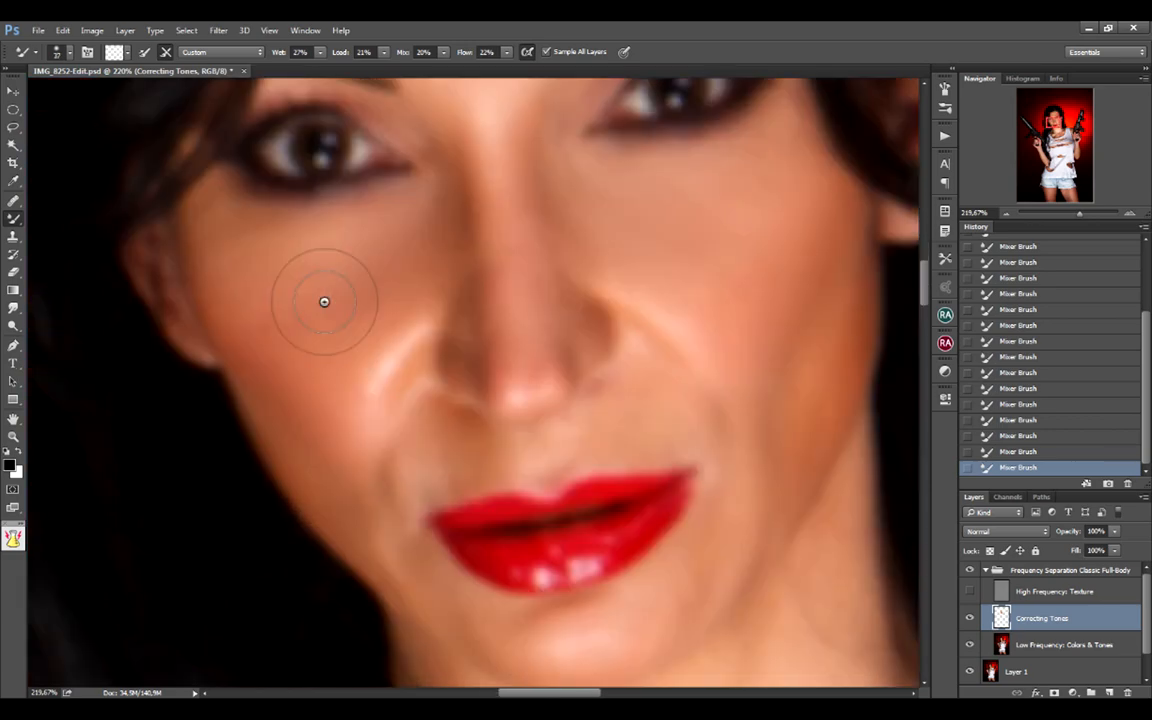
{"action": "right_click", "coordinate": [393, 372], "text": "alt"}
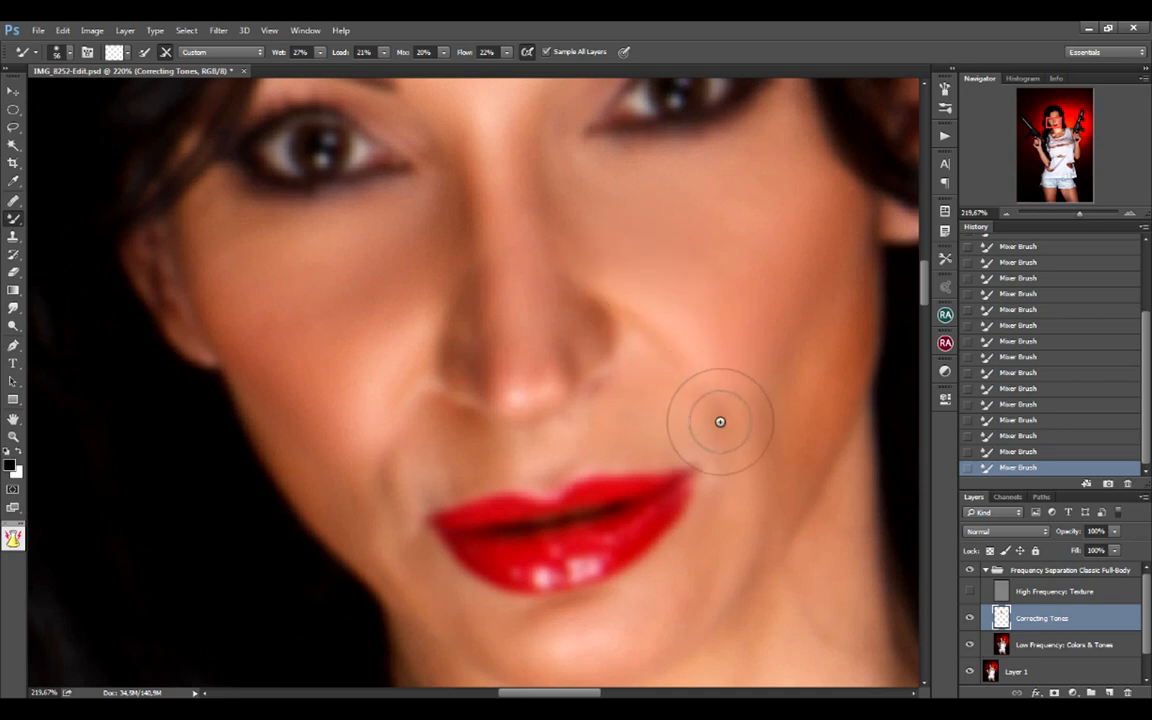
Step: Blend the skin tones around the smile line, mouth corner and chin with the Mixer Brush at sizes 35 and 63
{"action": "left_click_drag", "start_coordinate": [707, 484], "coordinate": [730, 411]}
{"action": "left_click_drag", "start_coordinate": [646, 367], "coordinate": [628, 349]}
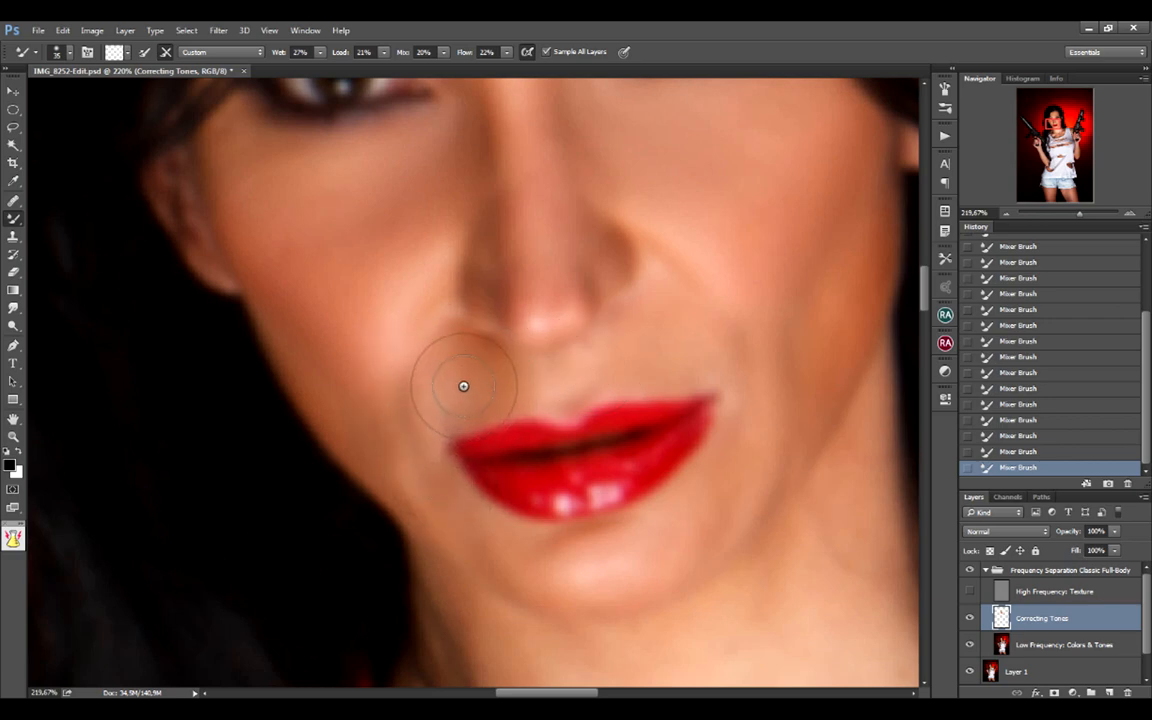
{"action": "left_click_drag", "start_coordinate": [587, 456], "coordinate": [559, 383]}
{"action": "left_click_drag", "start_coordinate": [562, 485], "coordinate": [617, 483]}
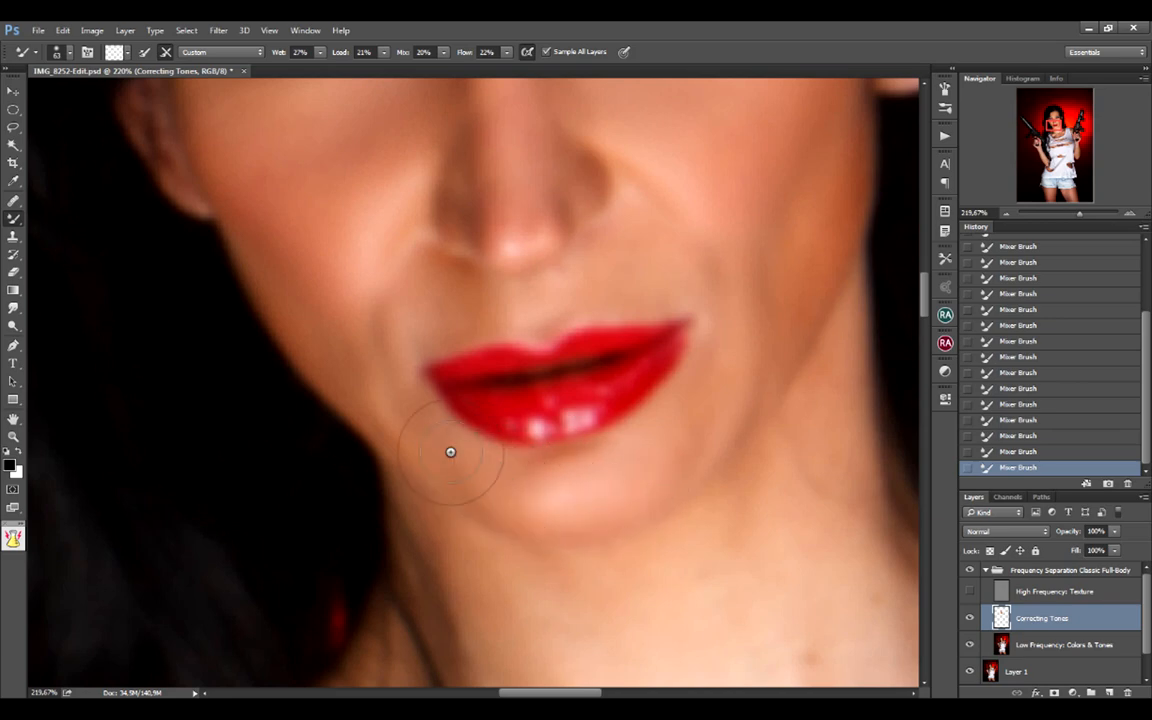
{"action": "left_click_drag", "start_coordinate": [698, 435], "coordinate": [652, 467]}
{"action": "left_click_drag", "start_coordinate": [700, 312], "coordinate": [693, 389]}
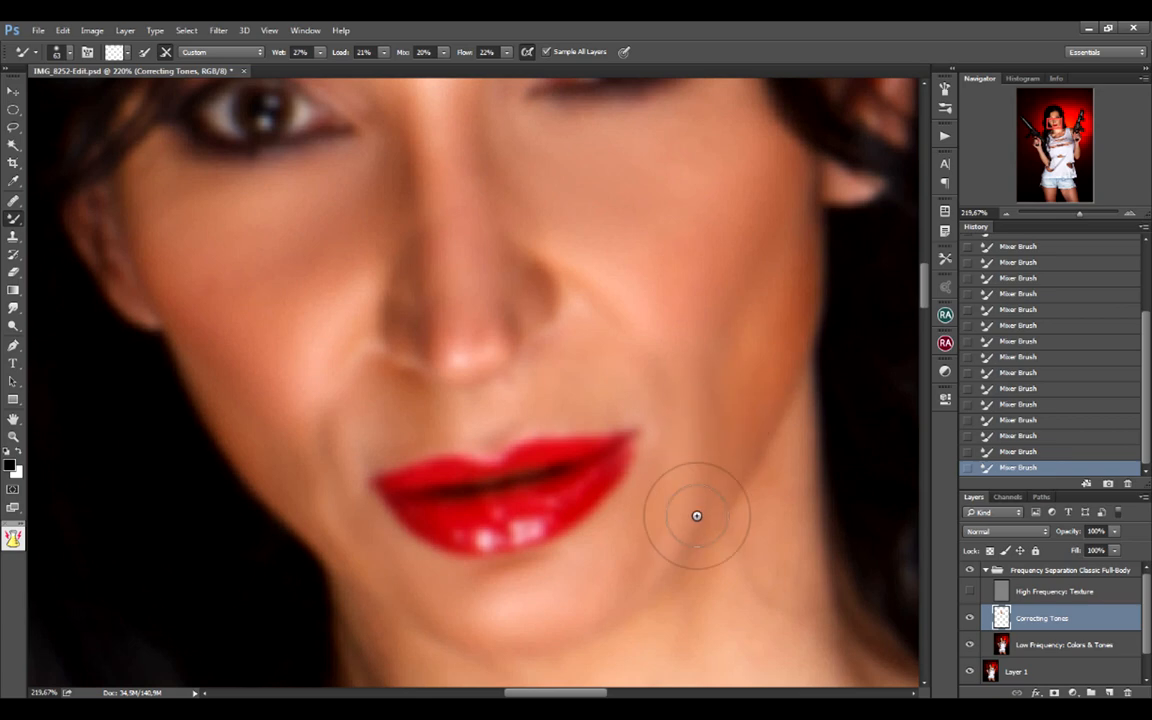
{"action": "left_click_drag", "start_coordinate": [728, 314], "coordinate": [730, 388]}
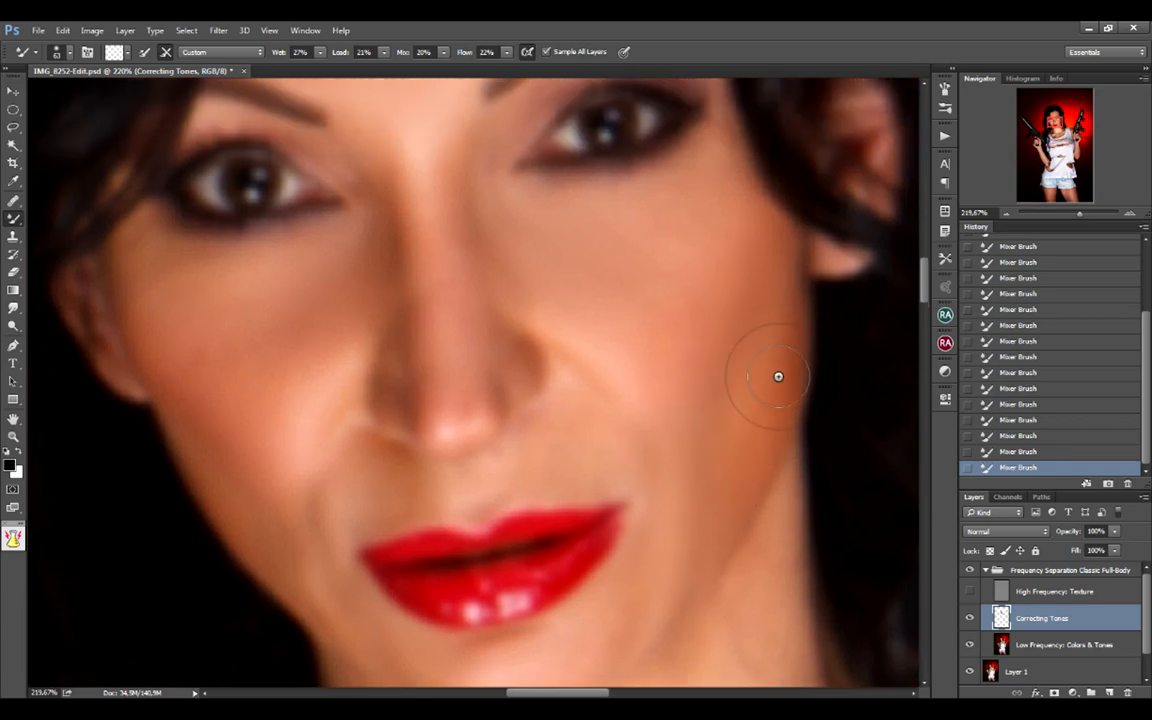
Step: Compare the face retouch before and after by hiding and reshowing the Correcting Tones layer
{"action": "scroll", "coordinate": [733, 452], "scroll_direction": "down", "scroll_amount": 3}
{"action": "scroll", "coordinate": [640, 442], "scroll_direction": "up", "scroll_amount": 2}
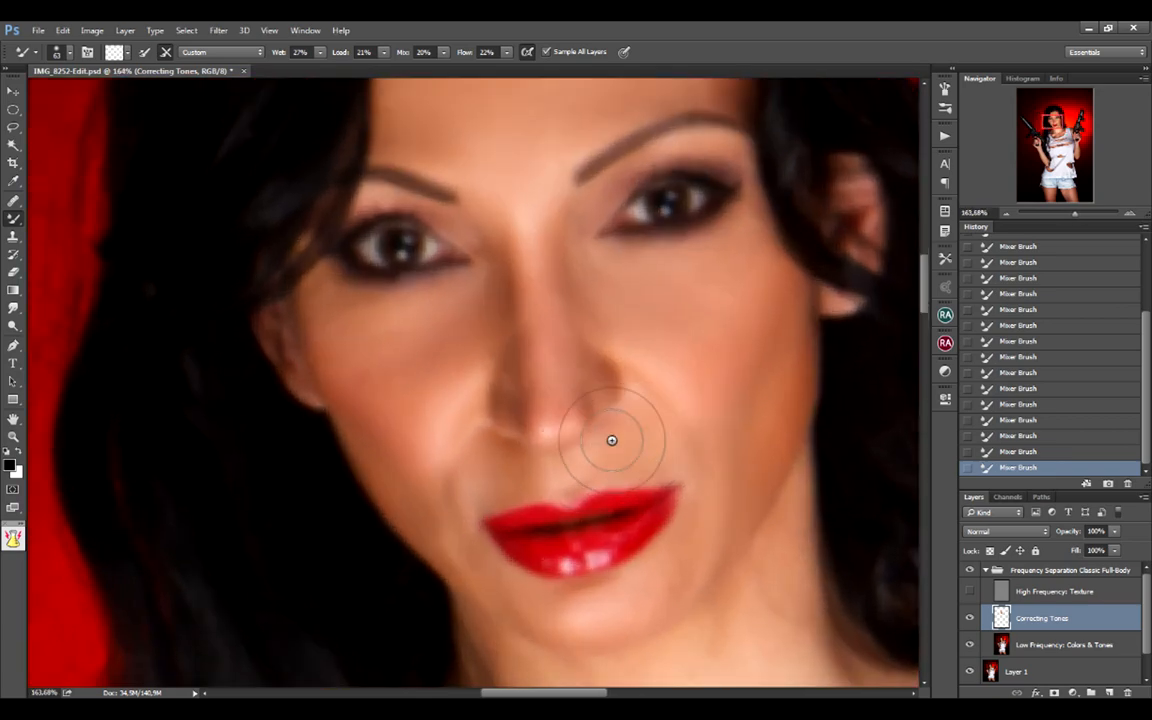
{"action": "scroll", "coordinate": [649, 408], "scroll_direction": "down", "scroll_amount": 4}
{"action": "scroll", "coordinate": [720, 411], "scroll_direction": "down", "scroll_amount": 2}
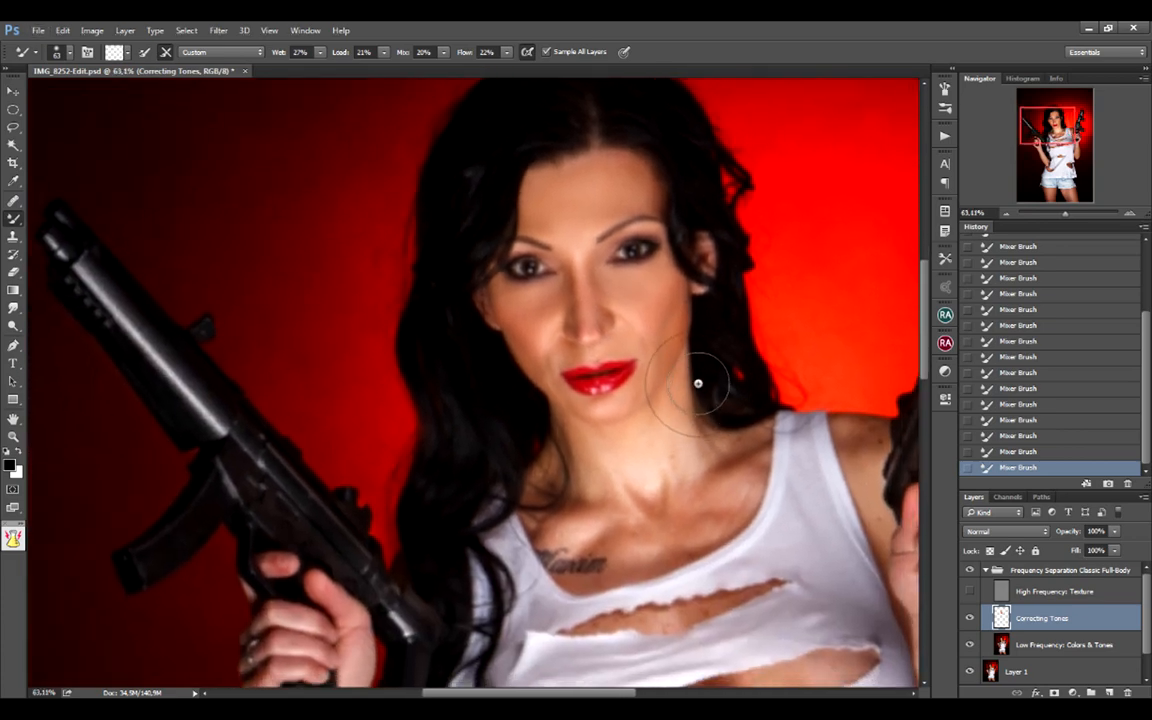
{"action": "left_click", "coordinate": [970, 616]}
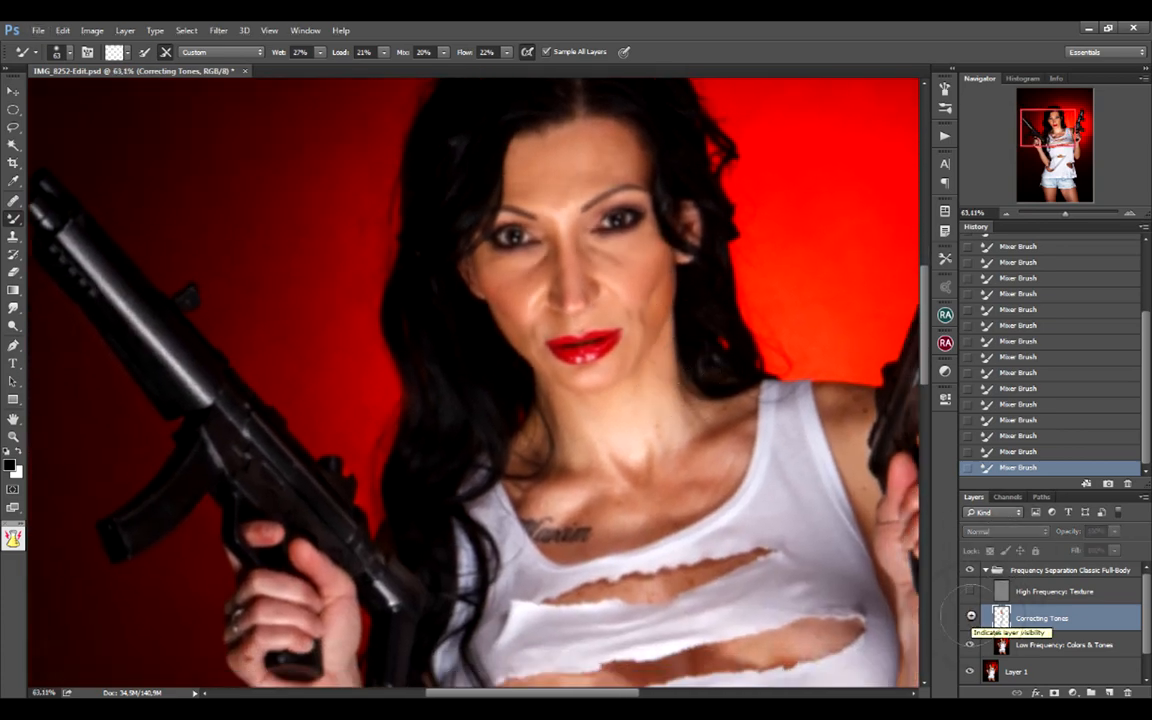
{"action": "left_click", "coordinate": [970, 616]}
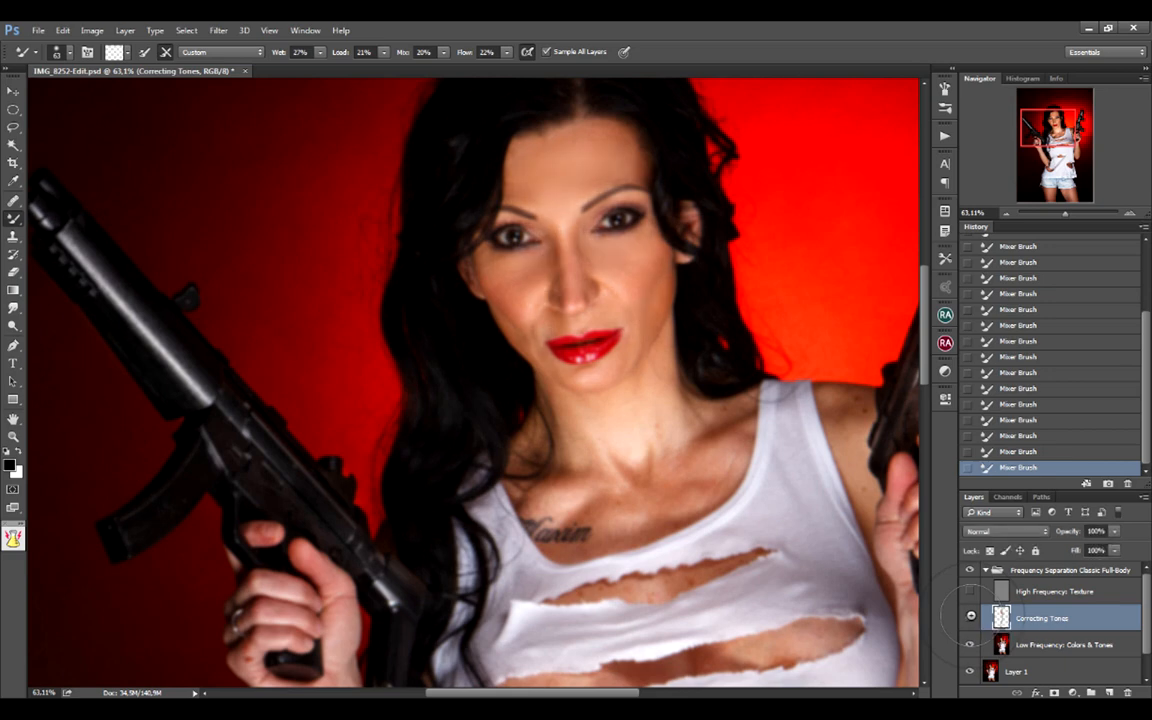
Step: Soften the tonal transitions on the lower neck and around the throat hollow with the Mixer Brush at size 56
{"action": "scroll", "coordinate": [486, 269], "scroll_direction": "up", "scroll_amount": 5}
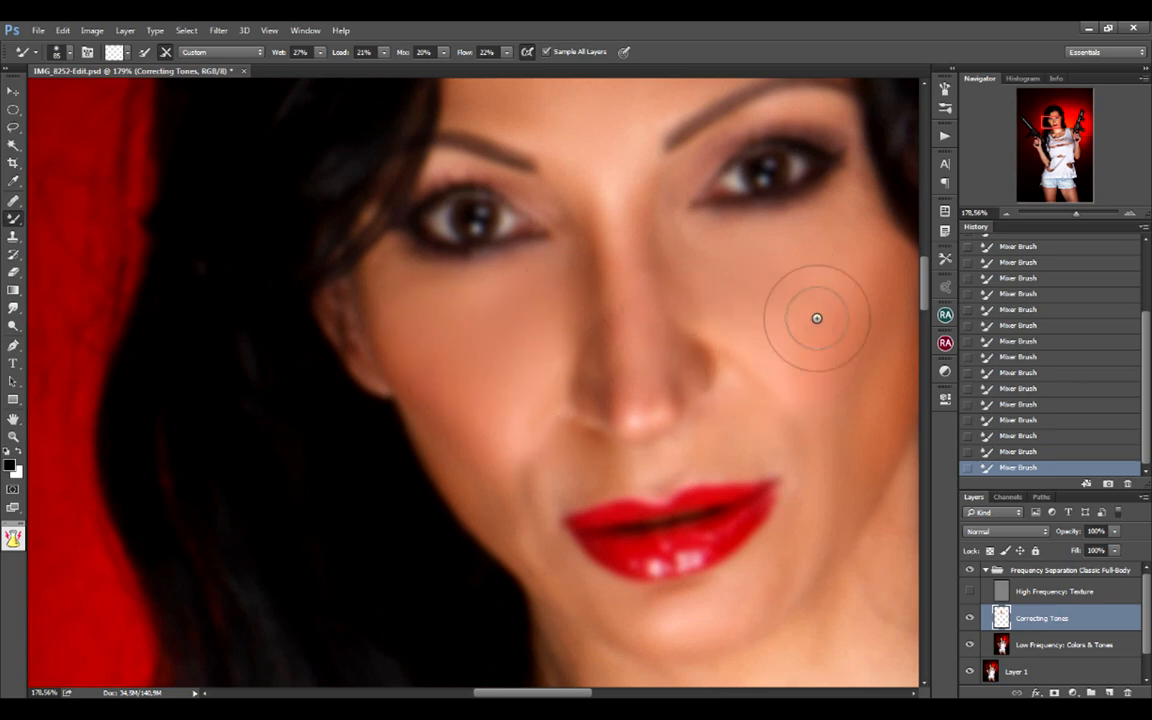
{"action": "left_click_drag", "start_coordinate": [714, 344], "coordinate": [674, 247]}
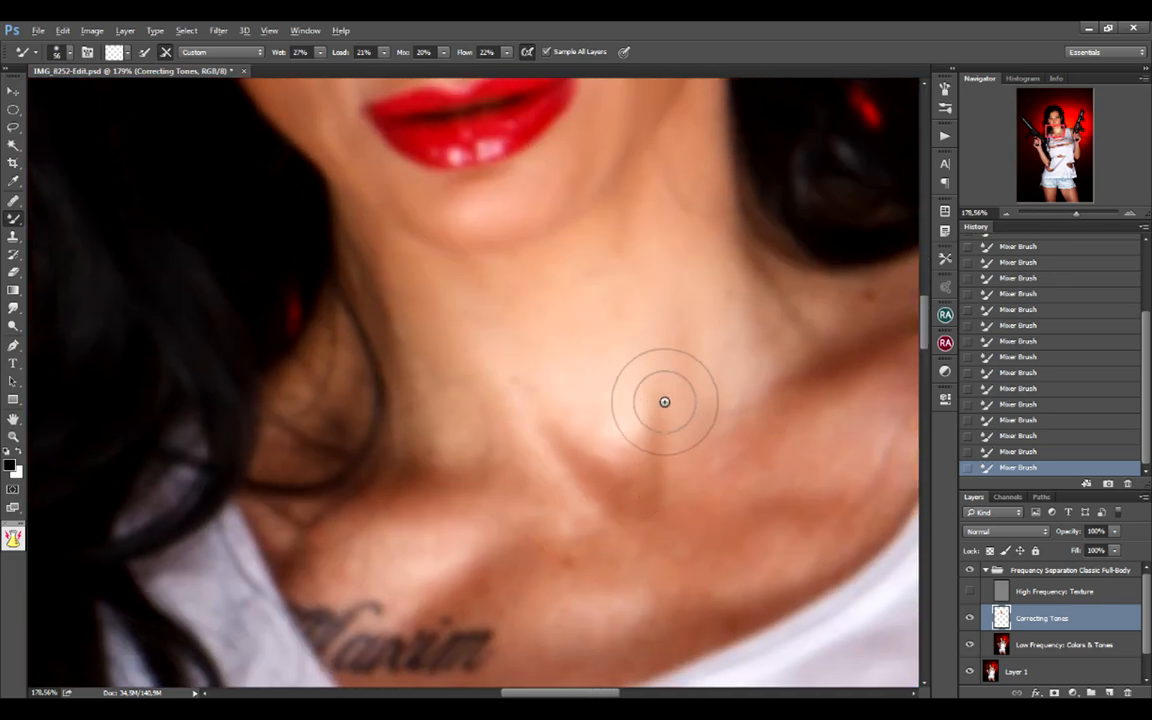
{"action": "left_click_drag", "start_coordinate": [665, 402], "coordinate": [688, 401]}
{"action": "mouse_move", "coordinate": [595, 489]}
{"action": "left_mouse_down"}
{"action": "mouse_move", "coordinate": [556, 484]}
{"action": "mouse_move", "coordinate": [571, 488]}
{"action": "left_mouse_up"}
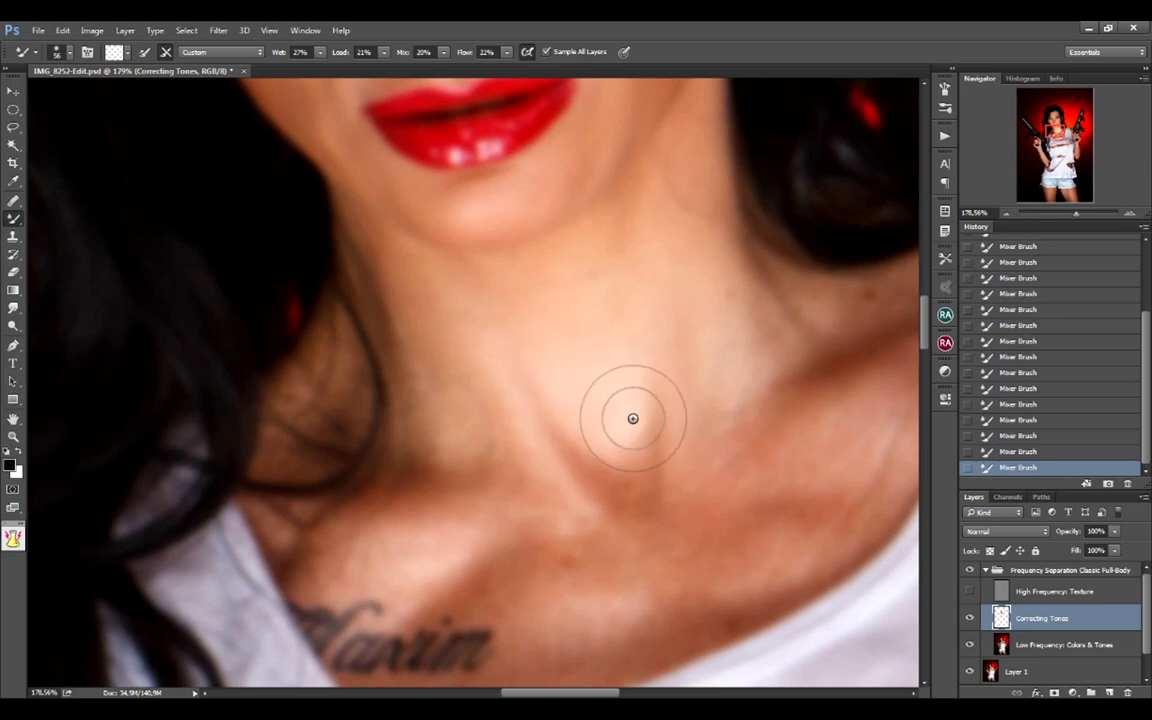
{"action": "right_click", "coordinate": [630, 360], "text": "alt"}
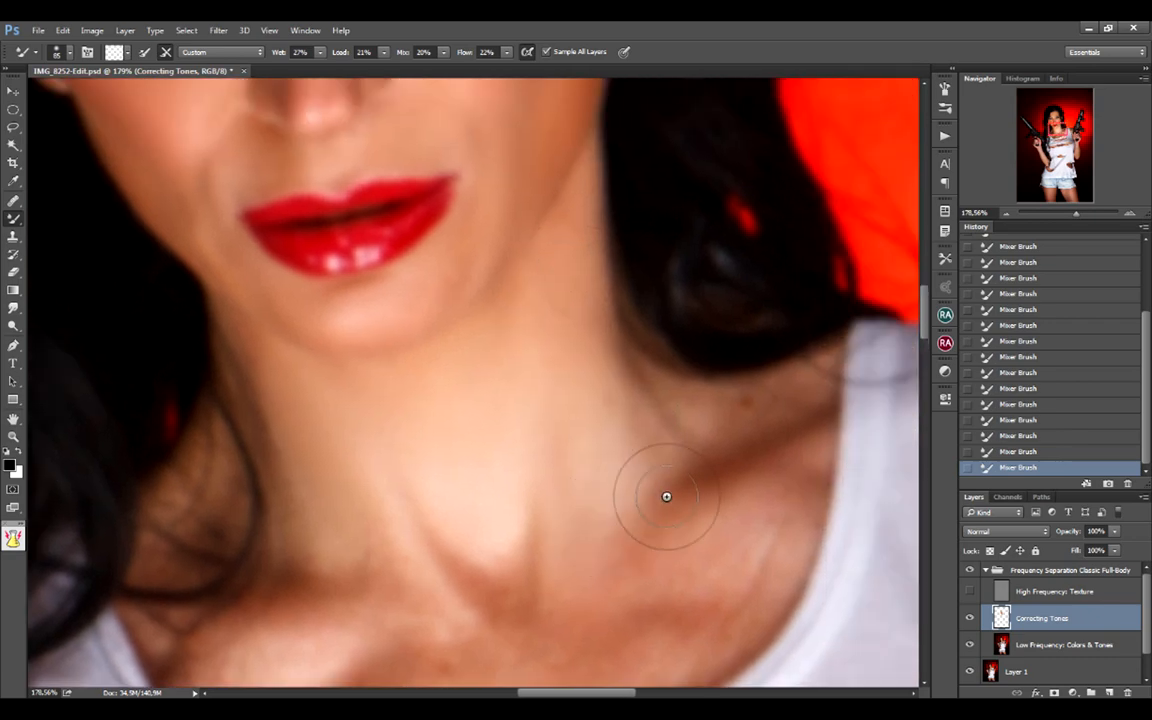
Step: Smooth the blotches and highlights around the woman's left collarbone and shoulder with the Mixer Brush at sizes 143 and 80
{"action": "right_click", "coordinate": [741, 414], "text": "alt"}
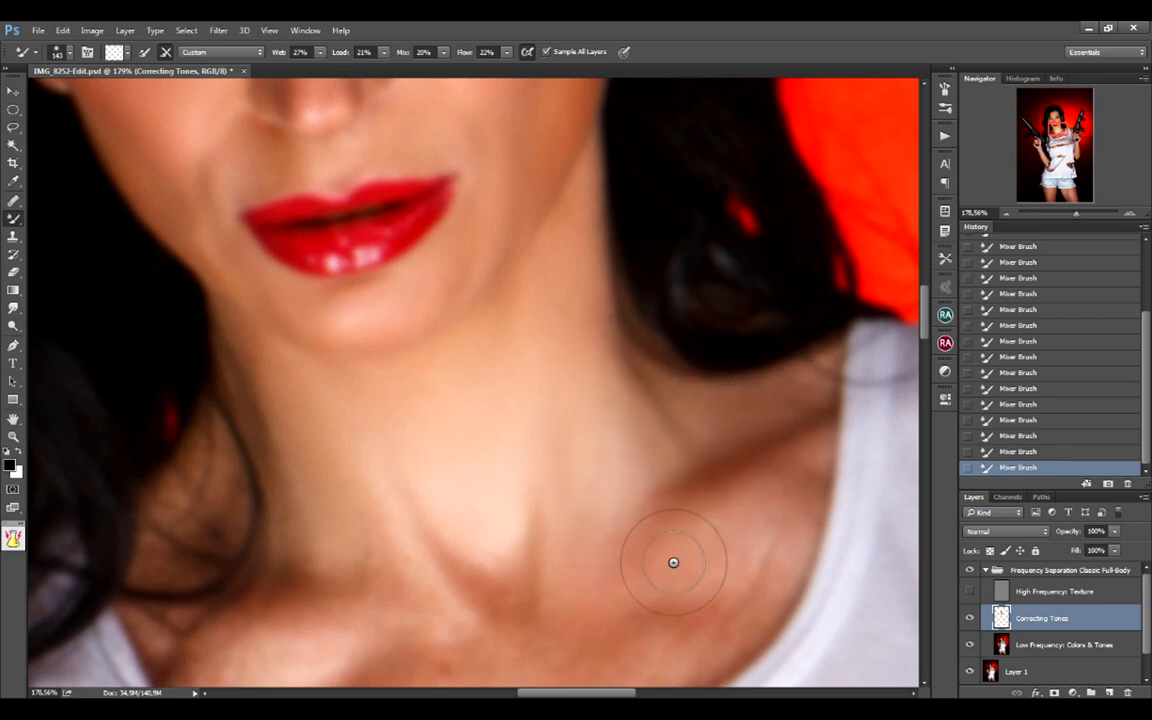
{"action": "left_click_drag", "start_coordinate": [697, 525], "coordinate": [766, 396]}
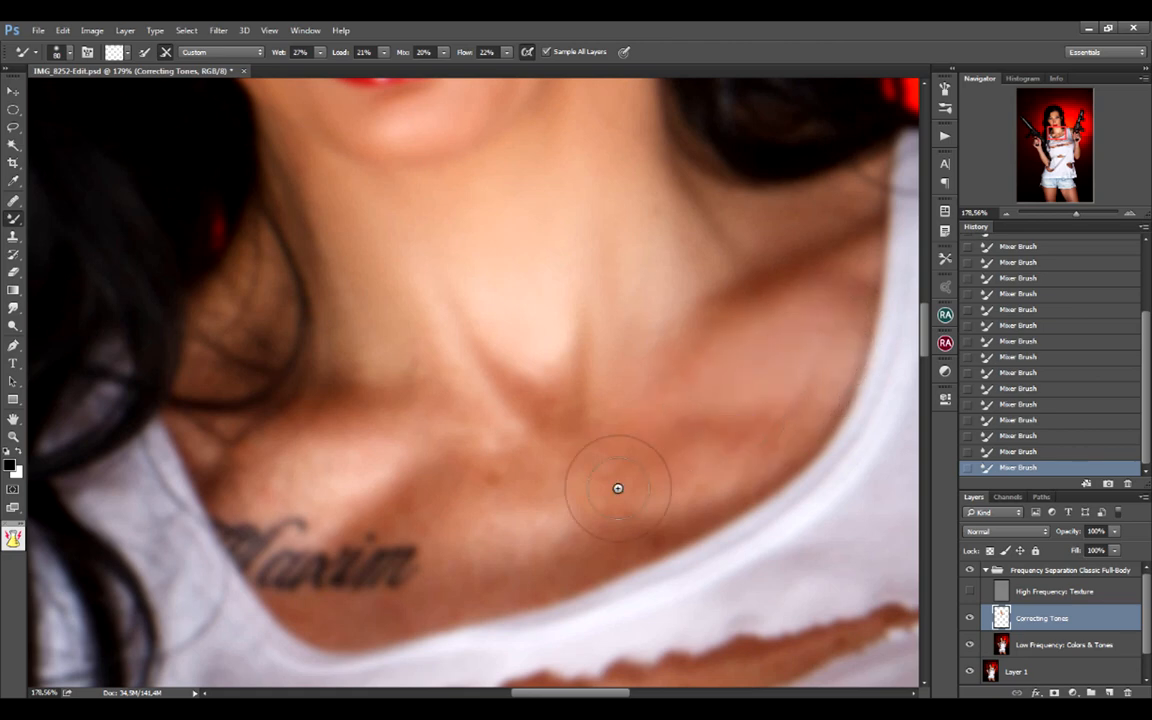
{"action": "right_click", "coordinate": [712, 390], "text": "alt"}
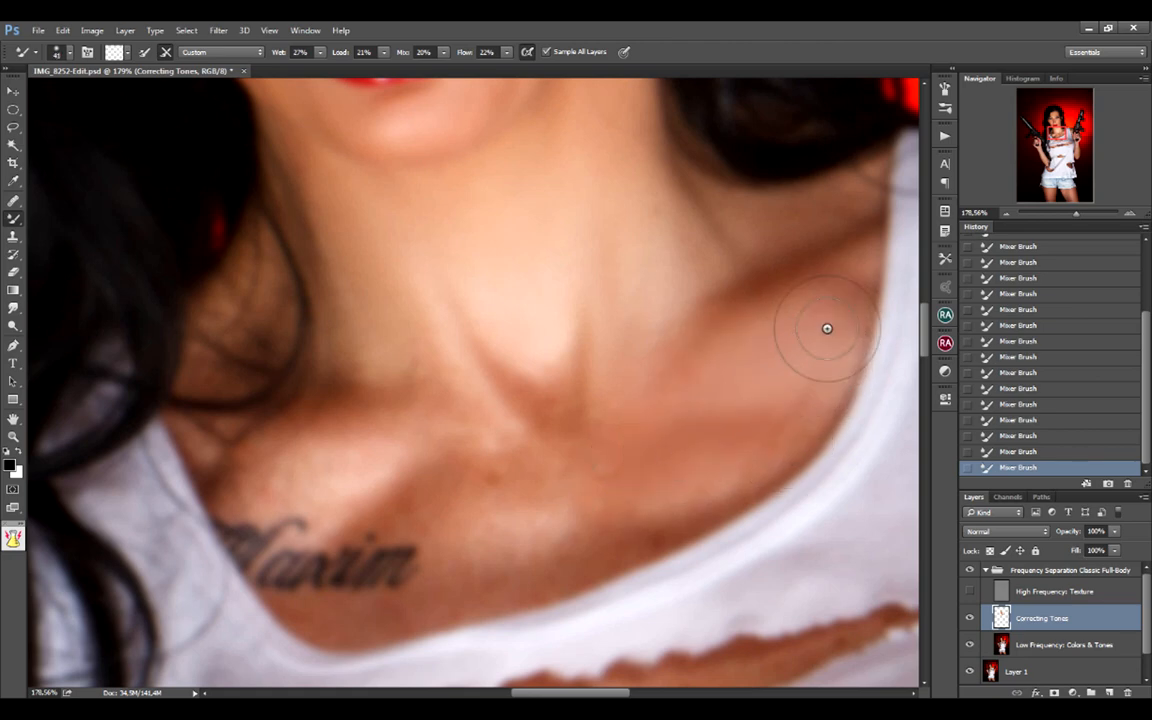
{"action": "scroll", "coordinate": [591, 450], "scroll_direction": "left", "scroll_amount": 2}
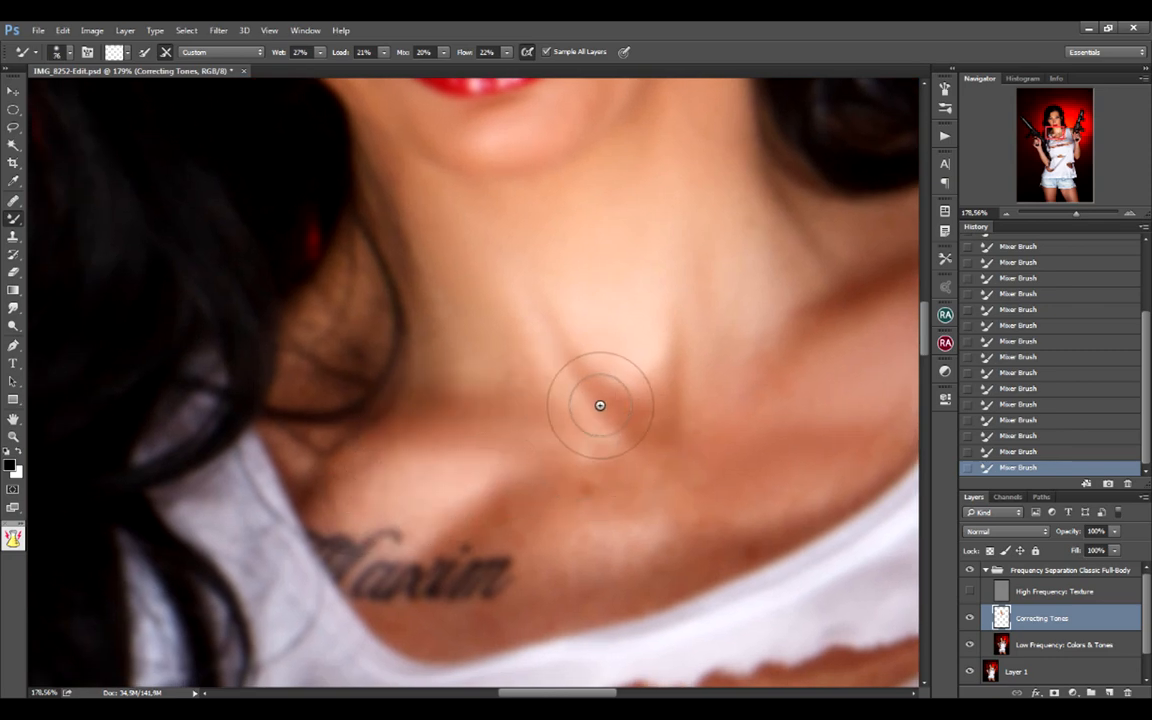
Step: Even out the spots and shiny patches on the upper chest beside the tattoo with the Mixer Brush at sizes 102 and 81
{"action": "mouse_move", "coordinate": [578, 498]}
{"action": "left_mouse_down"}
{"action": "mouse_move", "coordinate": [614, 486]}
{"action": "mouse_move", "coordinate": [534, 520]}
{"action": "mouse_move", "coordinate": [604, 480]}
{"action": "mouse_move", "coordinate": [634, 527]}
{"action": "mouse_move", "coordinate": [586, 485]}
{"action": "left_mouse_up"}
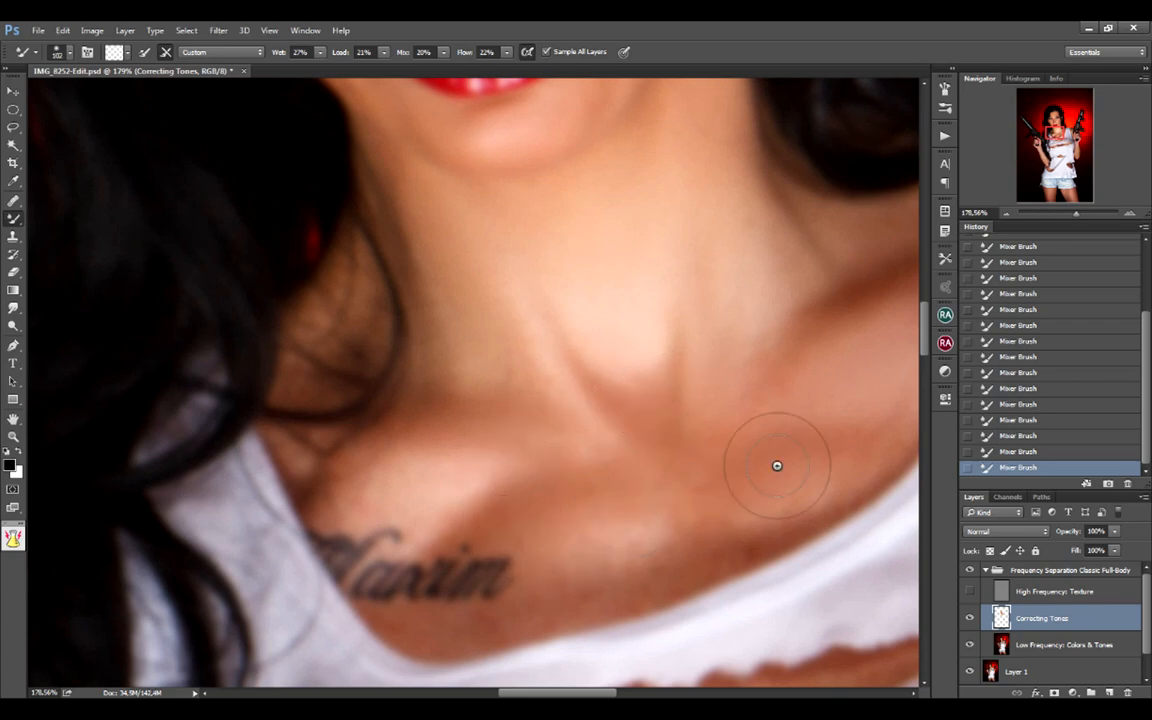
{"action": "scroll", "coordinate": [585, 485], "scroll_direction": "up", "scroll_amount": 2}
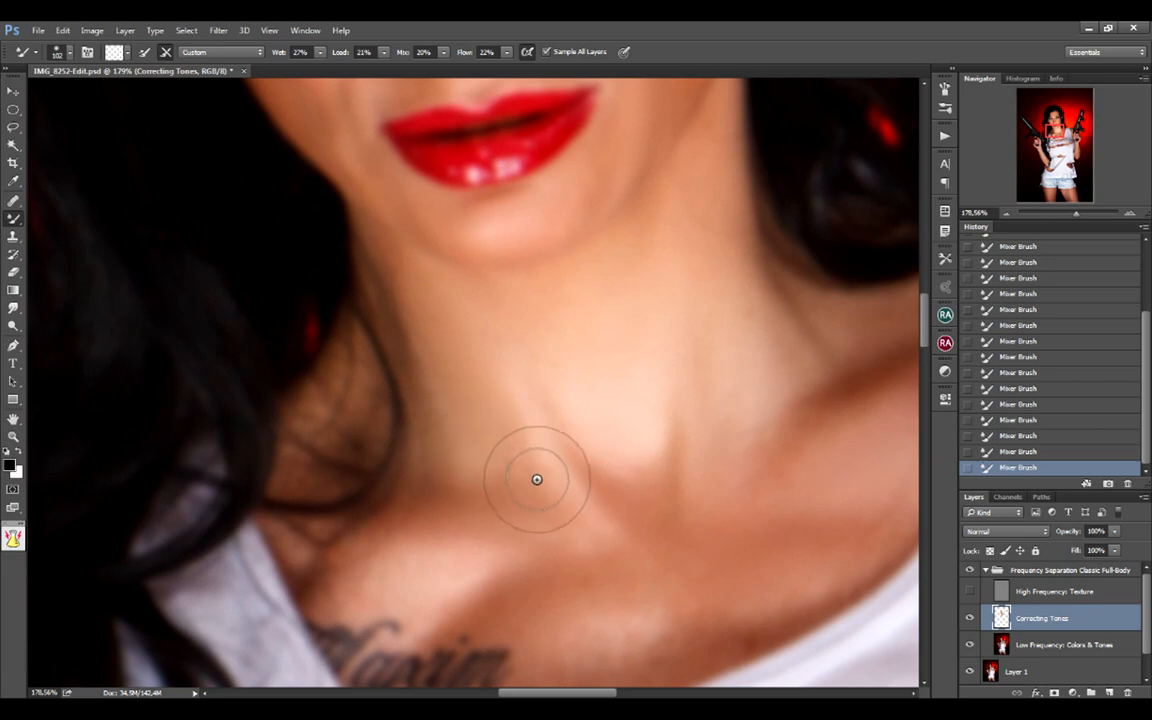
{"action": "scroll", "coordinate": [684, 584], "scroll_direction": "down", "scroll_amount": 3}
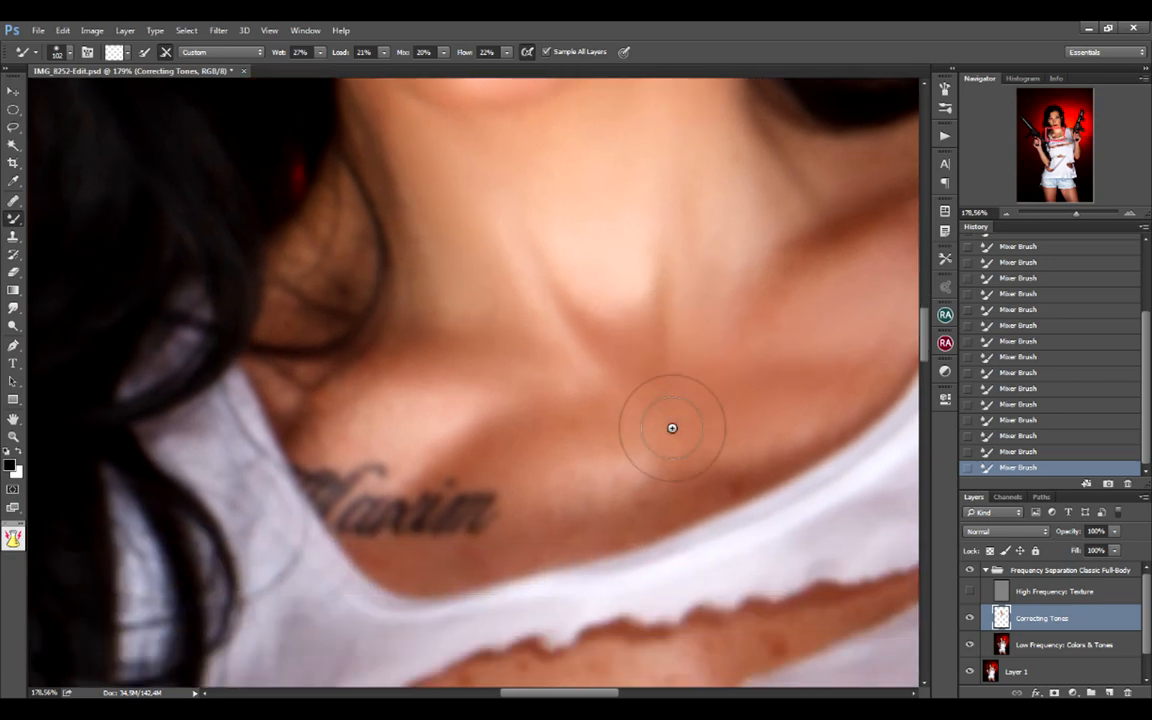
{"action": "right_click", "coordinate": [663, 463], "text": "alt"}
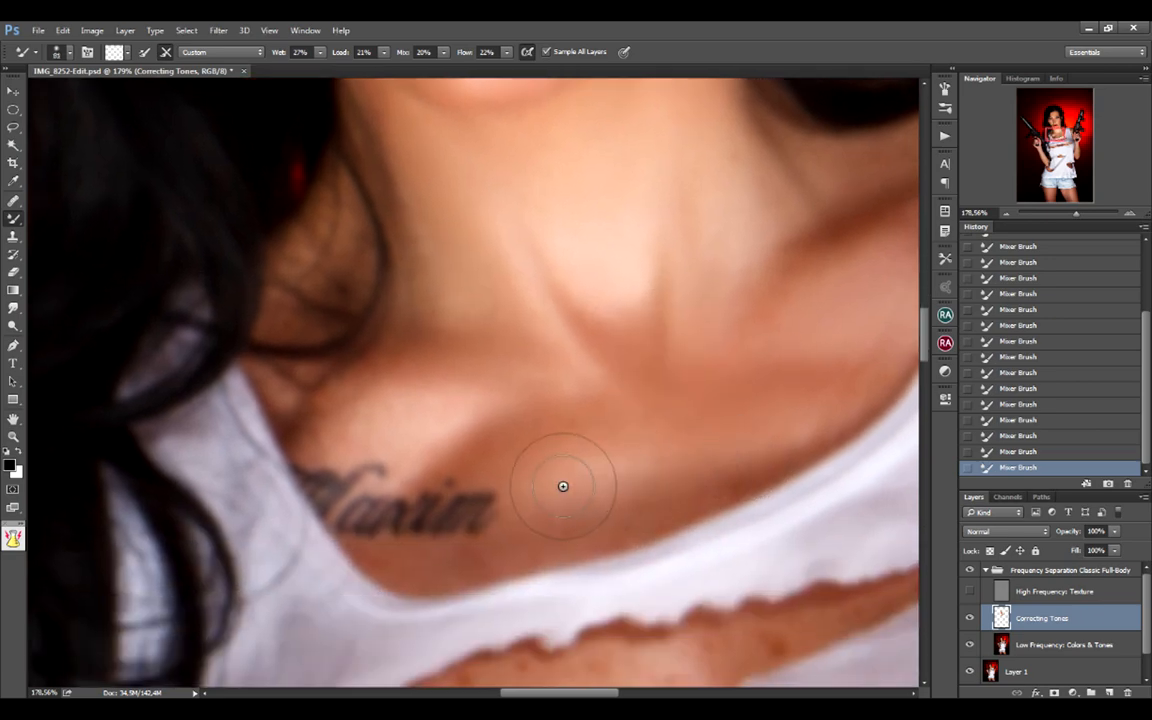
{"action": "scroll", "coordinate": [700, 470], "scroll_direction": "right", "scroll_amount": 2}
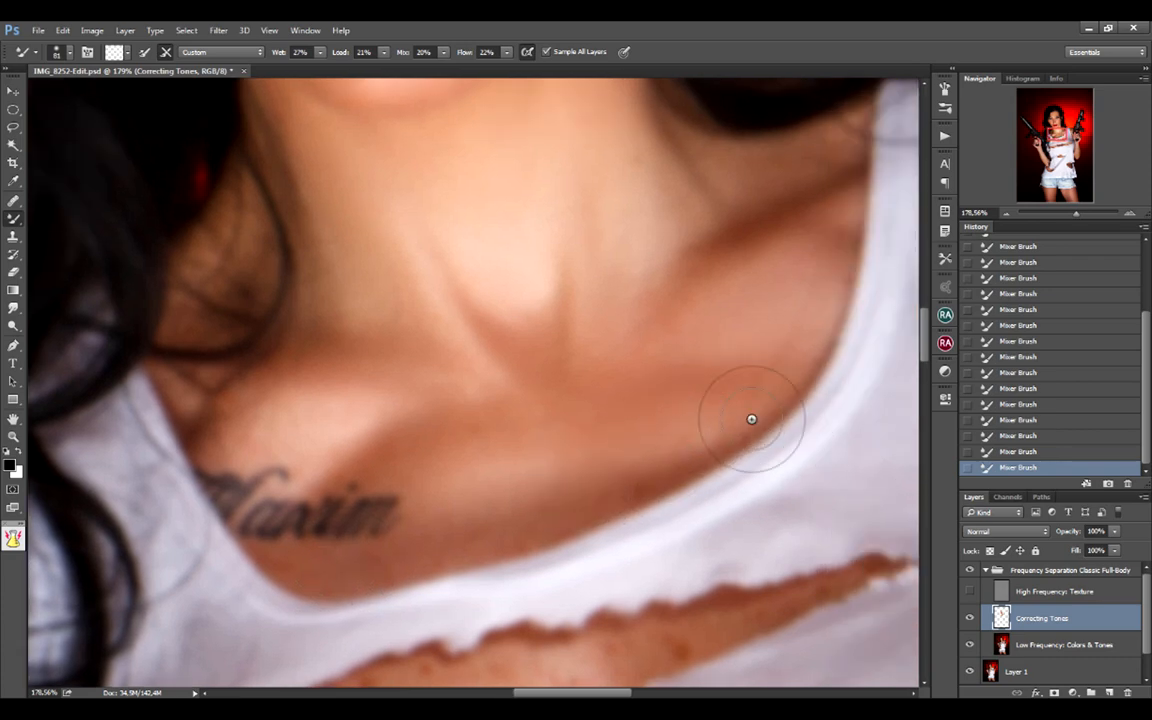
Step: Review the neck and chest correction on the wider image by toggling the visibility of the Correcting Tones layer
{"action": "scroll", "coordinate": [670, 386], "scroll_direction": "down", "scroll_amount": 3}
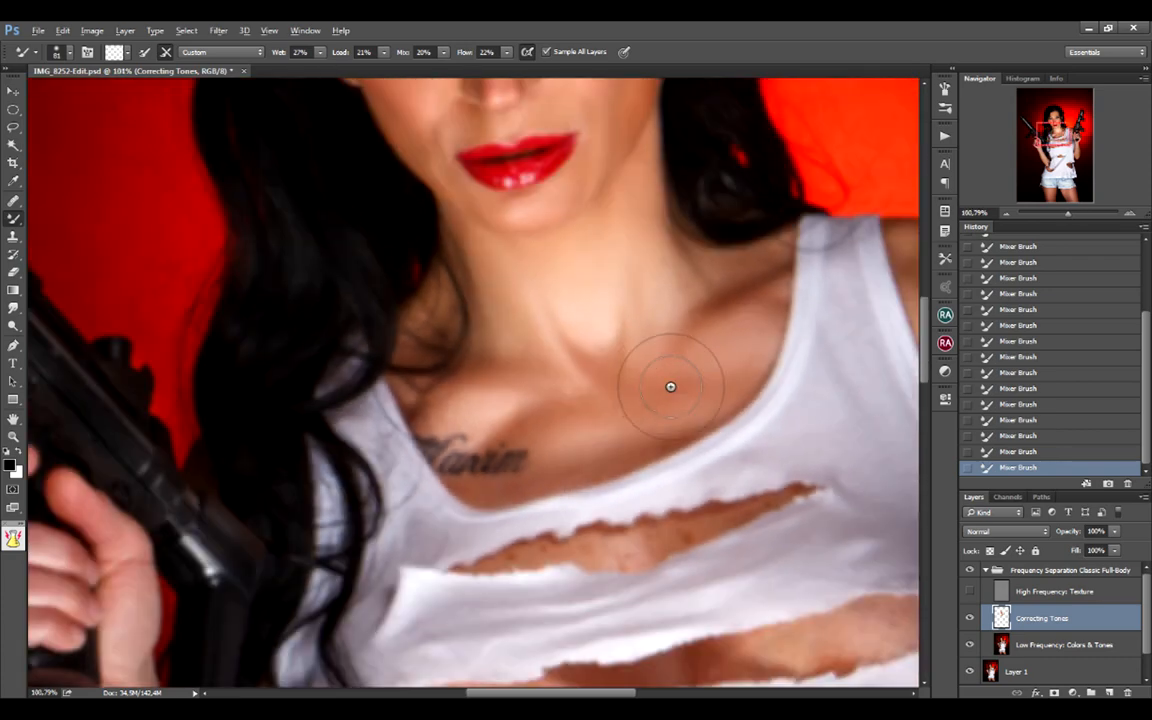
{"action": "scroll", "coordinate": [670, 386], "scroll_direction": "down", "scroll_amount": 3}
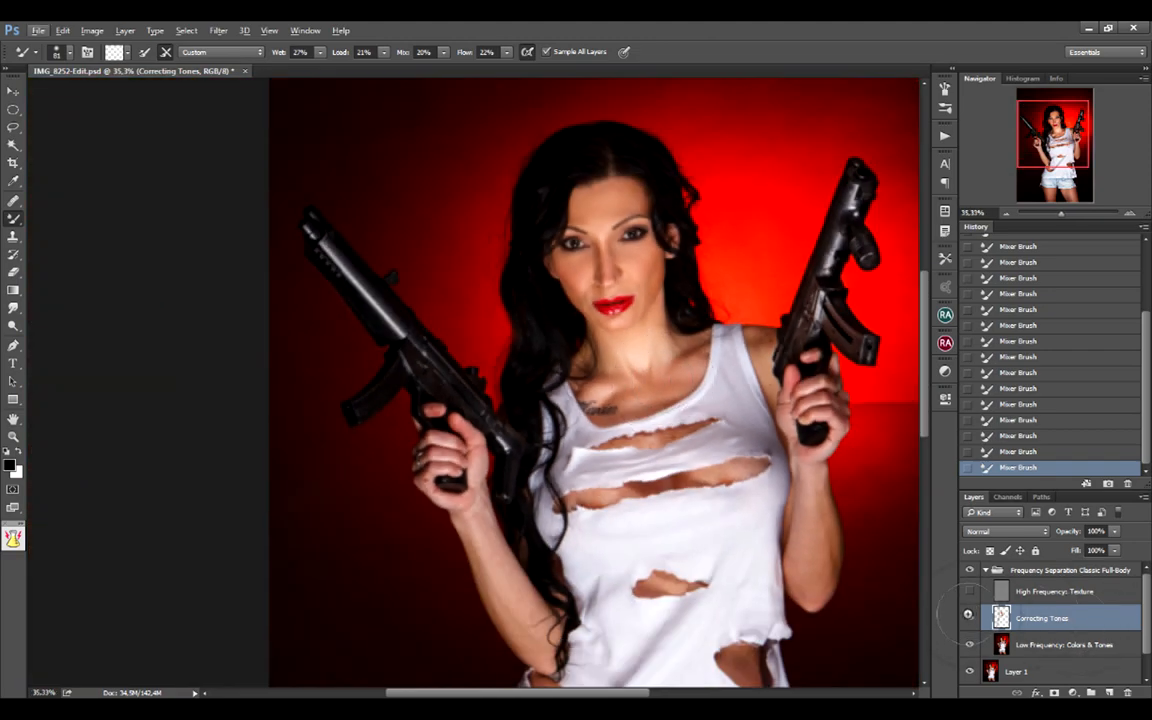
{"action": "left_click", "coordinate": [967, 614]}
{"action": "left_click", "coordinate": [967, 614]}
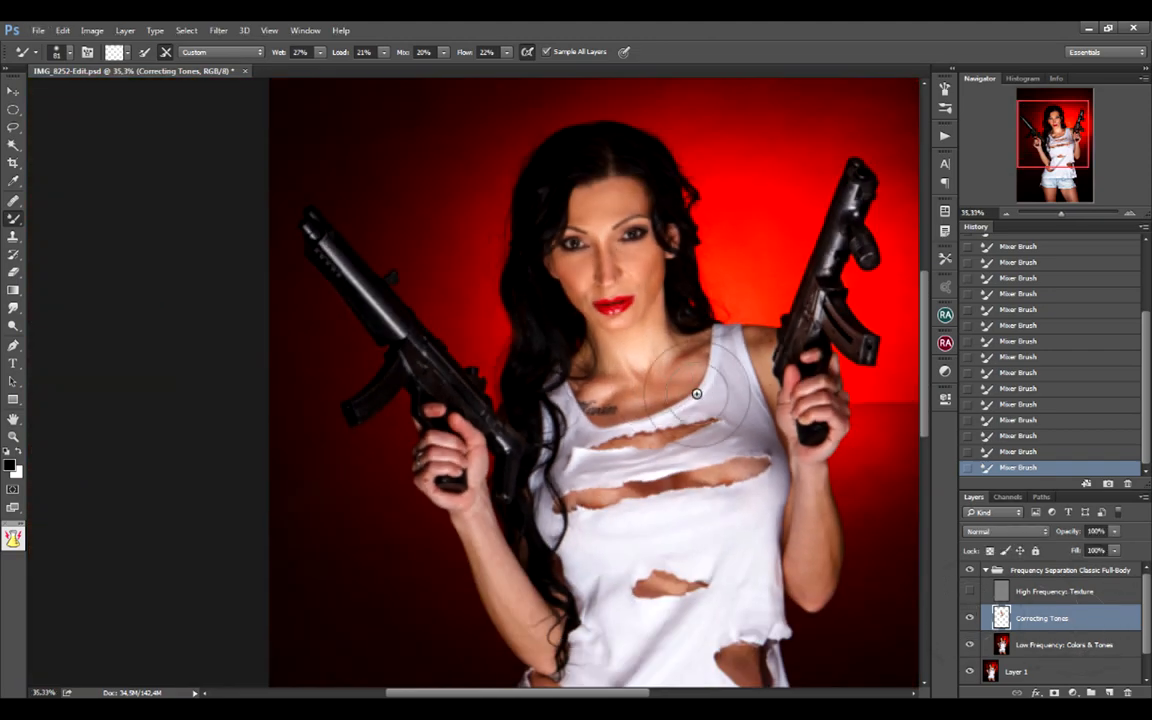
Step: Blend the chest skin along the tank top's neckline at size 58, and erase the smears on the fabric edge at 100% opacity
{"action": "scroll", "coordinate": [696, 393], "scroll_direction": "up", "scroll_amount": 5}
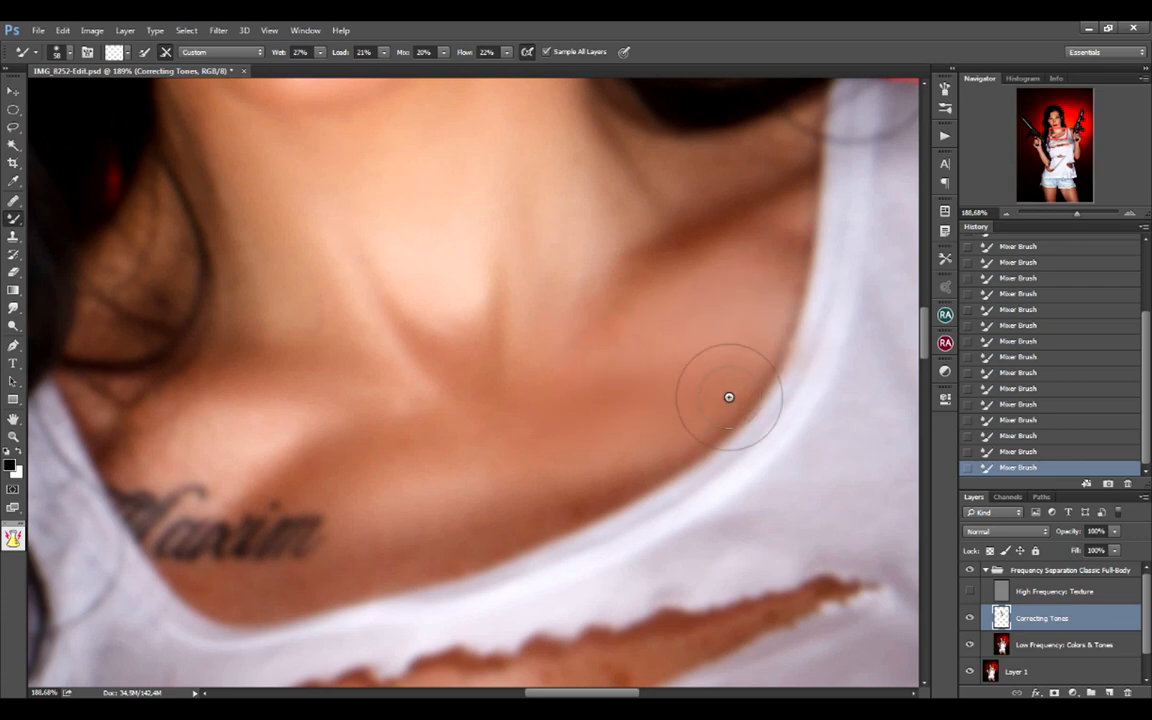
{"action": "mouse_move", "coordinate": [729, 397]}
{"action": "left_mouse_down"}
{"action": "mouse_move", "coordinate": [753, 418]}
{"action": "mouse_move", "coordinate": [723, 378]}
{"action": "mouse_move", "coordinate": [730, 319]}
{"action": "mouse_move", "coordinate": [812, 270]}
{"action": "left_mouse_up"}
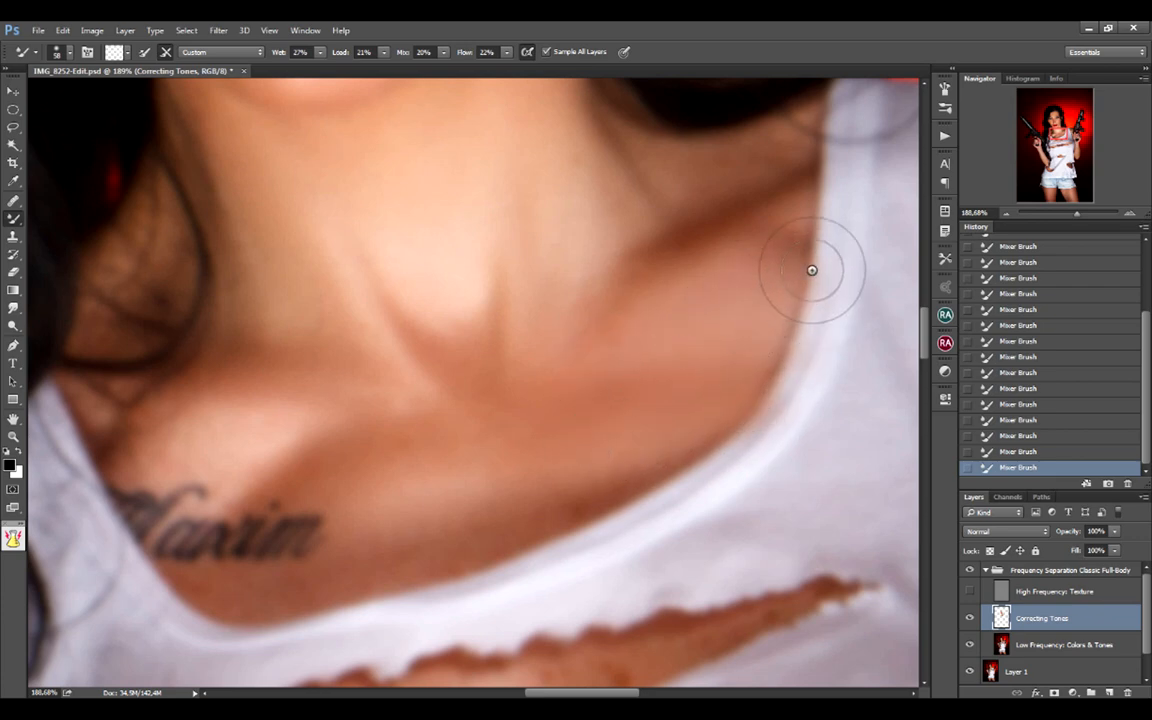
{"action": "key", "text": "e"}
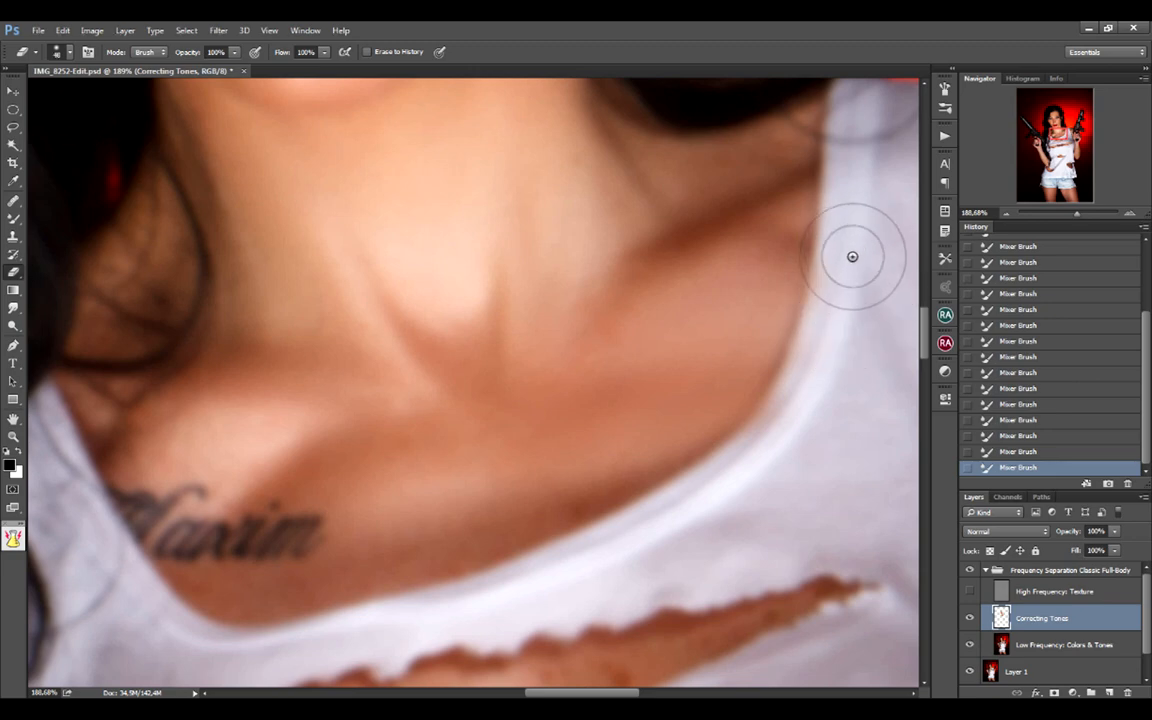
{"action": "mouse_move", "coordinate": [846, 257]}
{"action": "left_mouse_down"}
{"action": "mouse_move", "coordinate": [838, 219]}
{"action": "mouse_move", "coordinate": [825, 368]}
{"action": "mouse_move", "coordinate": [808, 385]}
{"action": "left_mouse_up"}
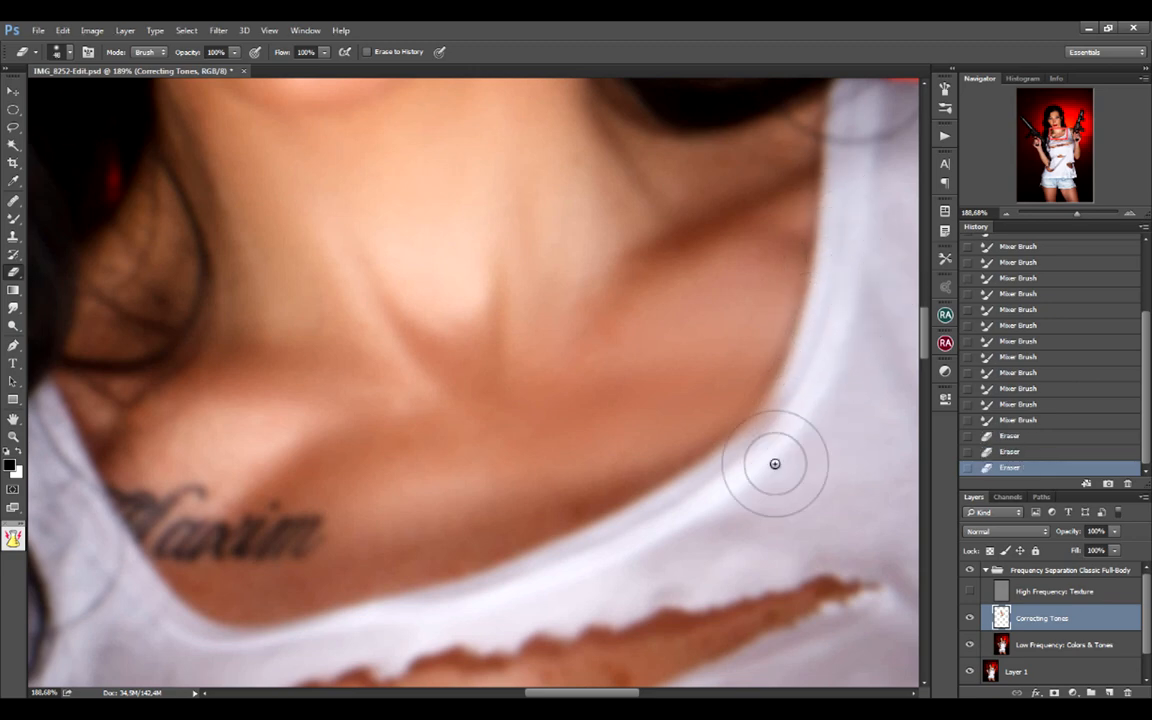
{"action": "mouse_move", "coordinate": [774, 463]}
{"action": "left_mouse_down"}
{"action": "mouse_move", "coordinate": [800, 381]}
{"action": "mouse_move", "coordinate": [671, 527]}
{"action": "mouse_move", "coordinate": [809, 269]}
{"action": "mouse_move", "coordinate": [836, 324]}
{"action": "mouse_move", "coordinate": [833, 185]}
{"action": "mouse_move", "coordinate": [766, 489]}
{"action": "left_mouse_up"}
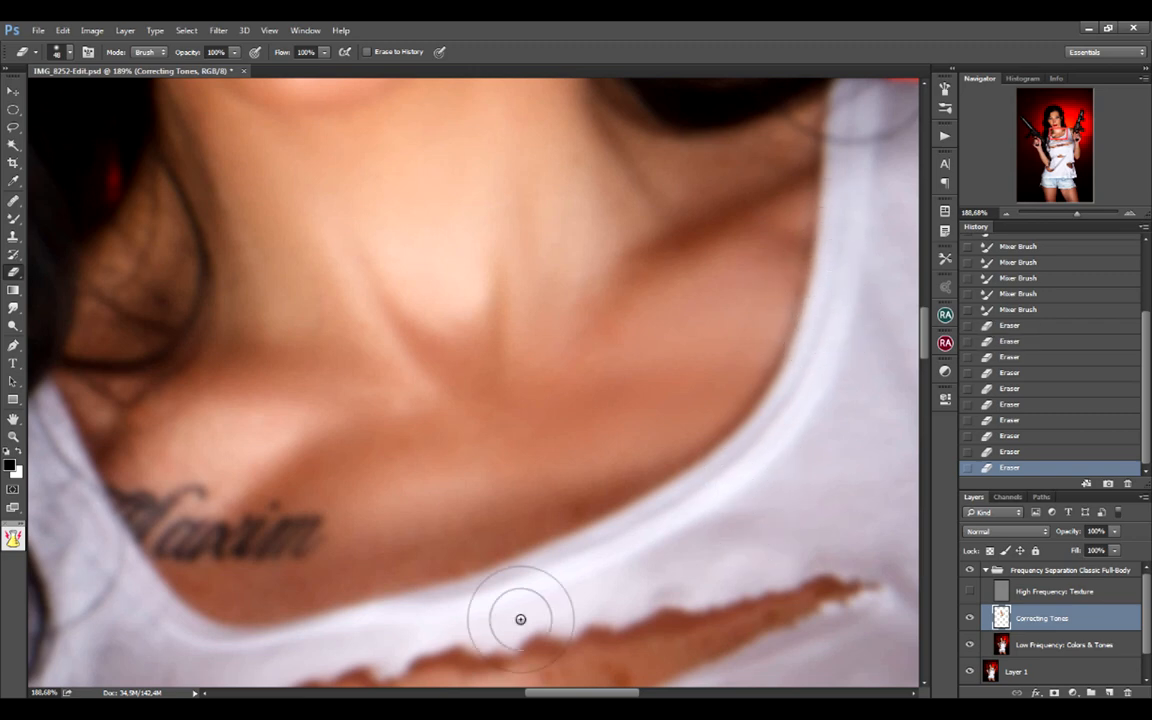
{"action": "left_click_drag", "start_coordinate": [520, 619], "coordinate": [478, 540]}
Step: Smooth the skin showing through the shirt's upper tear with the Mixer Brush at size 39
{"action": "scroll", "coordinate": [540, 585], "scroll_direction": "down", "scroll_amount": 6}
{"action": "mouse_move", "coordinate": [558, 640]}
{"action": "left_mouse_down"}
{"action": "mouse_move", "coordinate": [630, 450]}
{"action": "mouse_move", "coordinate": [662, 441]}
{"action": "left_mouse_up"}
{"action": "scroll", "coordinate": [630, 450], "scroll_direction": "up", "scroll_amount": 5}
{"action": "key", "text": "b"}
{"action": "mouse_move", "coordinate": [684, 440]}
{"action": "left_mouse_down"}
{"action": "mouse_move", "coordinate": [661, 430]}
{"action": "mouse_move", "coordinate": [745, 405]}
{"action": "left_mouse_up"}
{"action": "left_click_drag", "start_coordinate": [815, 378], "coordinate": [735, 409]}
{"action": "mouse_move", "coordinate": [605, 452]}
{"action": "left_mouse_down"}
{"action": "mouse_move", "coordinate": [553, 474]}
{"action": "mouse_move", "coordinate": [628, 459]}
{"action": "mouse_move", "coordinate": [648, 476]}
{"action": "mouse_move", "coordinate": [576, 447]}
{"action": "mouse_move", "coordinate": [408, 472]}
{"action": "mouse_move", "coordinate": [633, 457]}
{"action": "mouse_move", "coordinate": [772, 424]}
{"action": "left_mouse_up"}
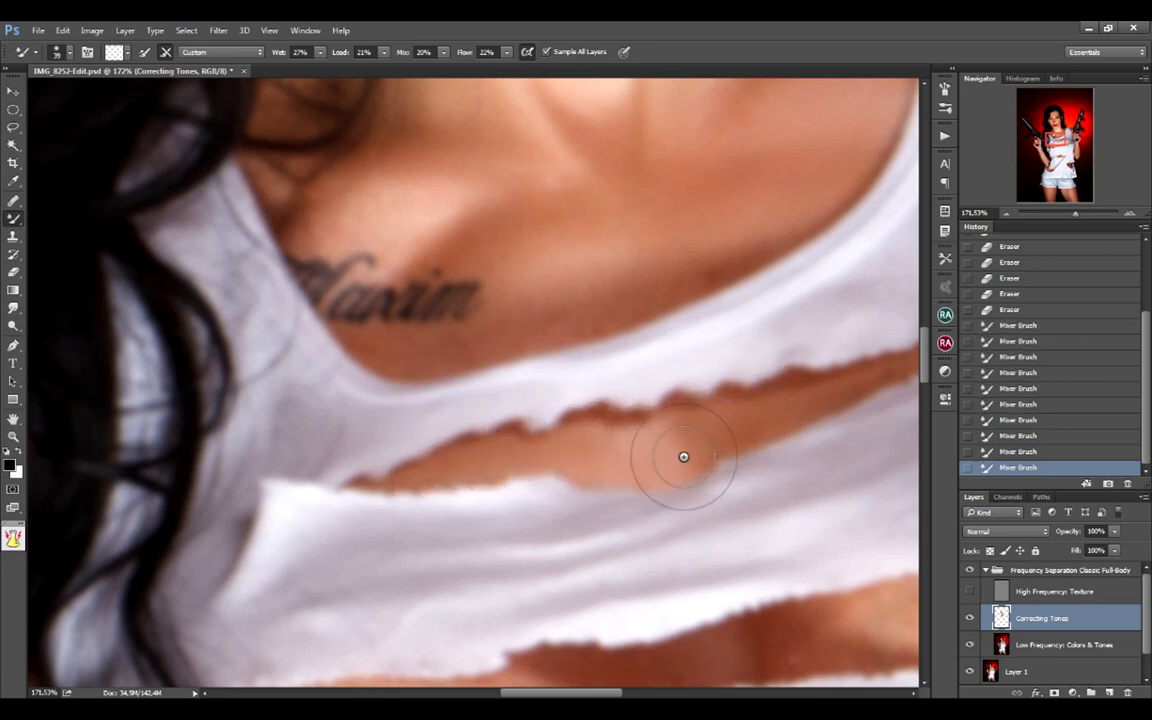
Step: Blend the skin in the shirt's lower tear on the woman's left side with the Mixer Brush at size 60
{"action": "mouse_move", "coordinate": [683, 457]}
{"action": "left_mouse_down"}
{"action": "mouse_move", "coordinate": [627, 470]}
{"action": "mouse_move", "coordinate": [648, 440]}
{"action": "mouse_move", "coordinate": [519, 338]}
{"action": "left_mouse_up"}
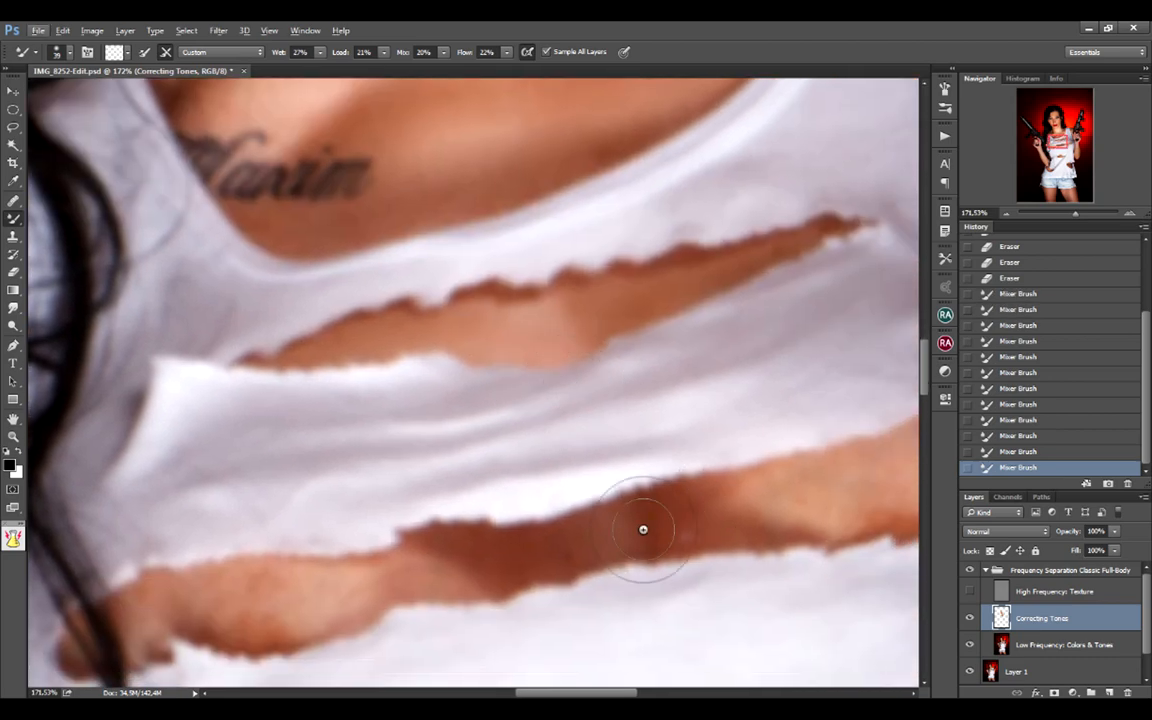
{"action": "left_click_drag", "start_coordinate": [833, 524], "coordinate": [535, 516]}
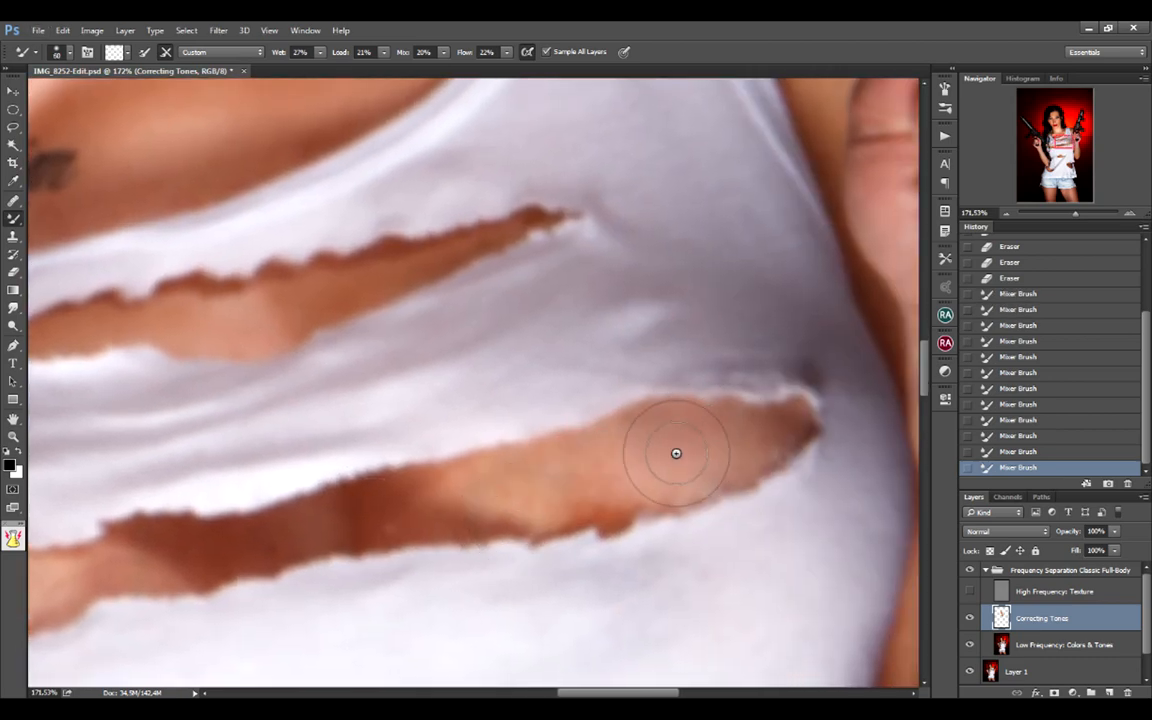
{"action": "mouse_move", "coordinate": [676, 453]}
{"action": "left_mouse_down"}
{"action": "mouse_move", "coordinate": [504, 486]}
{"action": "mouse_move", "coordinate": [483, 517]}
{"action": "mouse_move", "coordinate": [443, 506]}
{"action": "left_mouse_up"}
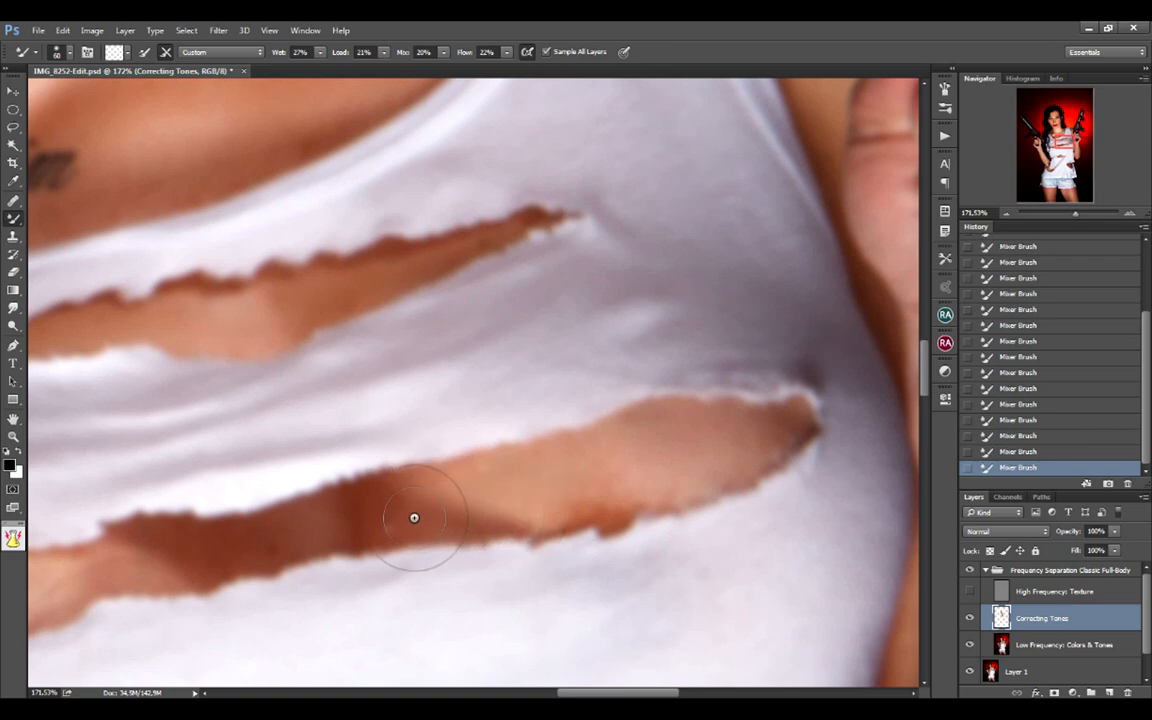
{"action": "mouse_move", "coordinate": [475, 486]}
{"action": "left_mouse_down"}
{"action": "mouse_move", "coordinate": [676, 442]}
{"action": "mouse_move", "coordinate": [645, 473]}
{"action": "mouse_move", "coordinate": [592, 478]}
{"action": "left_mouse_up"}
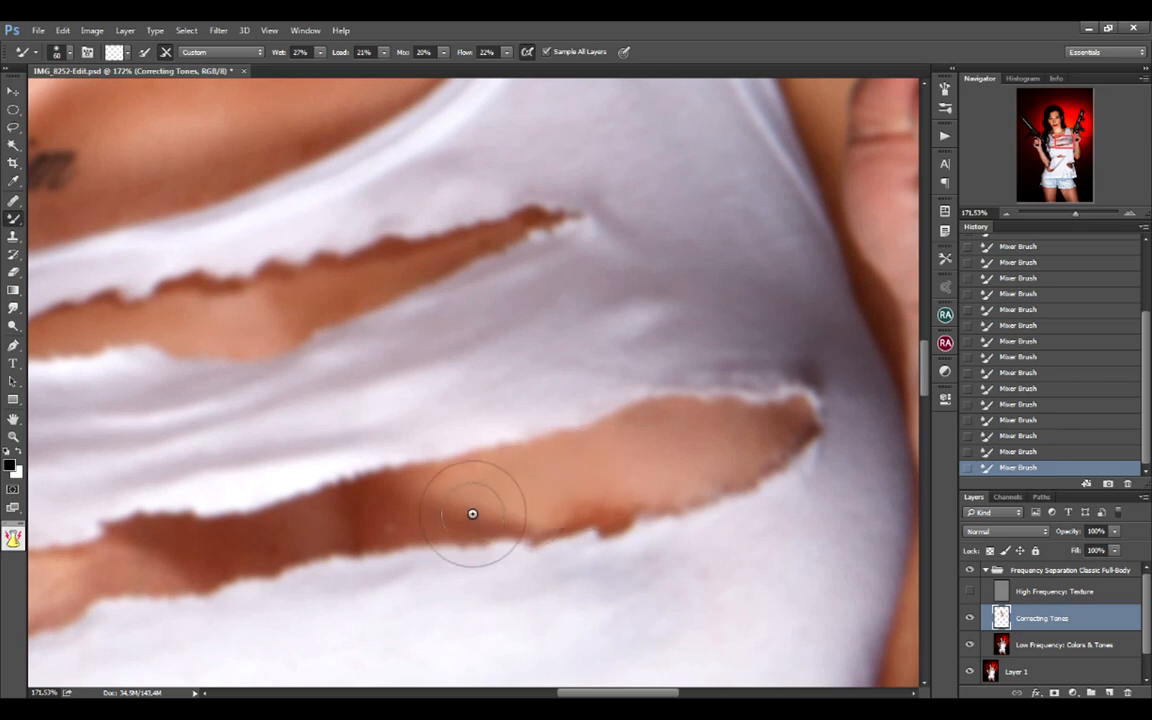
{"action": "mouse_move", "coordinate": [540, 501]}
{"action": "left_mouse_down"}
{"action": "mouse_move", "coordinate": [682, 447]}
{"action": "mouse_move", "coordinate": [601, 451]}
{"action": "mouse_move", "coordinate": [661, 428]}
{"action": "mouse_move", "coordinate": [692, 442]}
{"action": "mouse_move", "coordinate": [771, 442]}
{"action": "mouse_move", "coordinate": [551, 497]}
{"action": "left_mouse_up"}
{"action": "left_click_drag", "start_coordinate": [481, 516], "coordinate": [567, 491]}
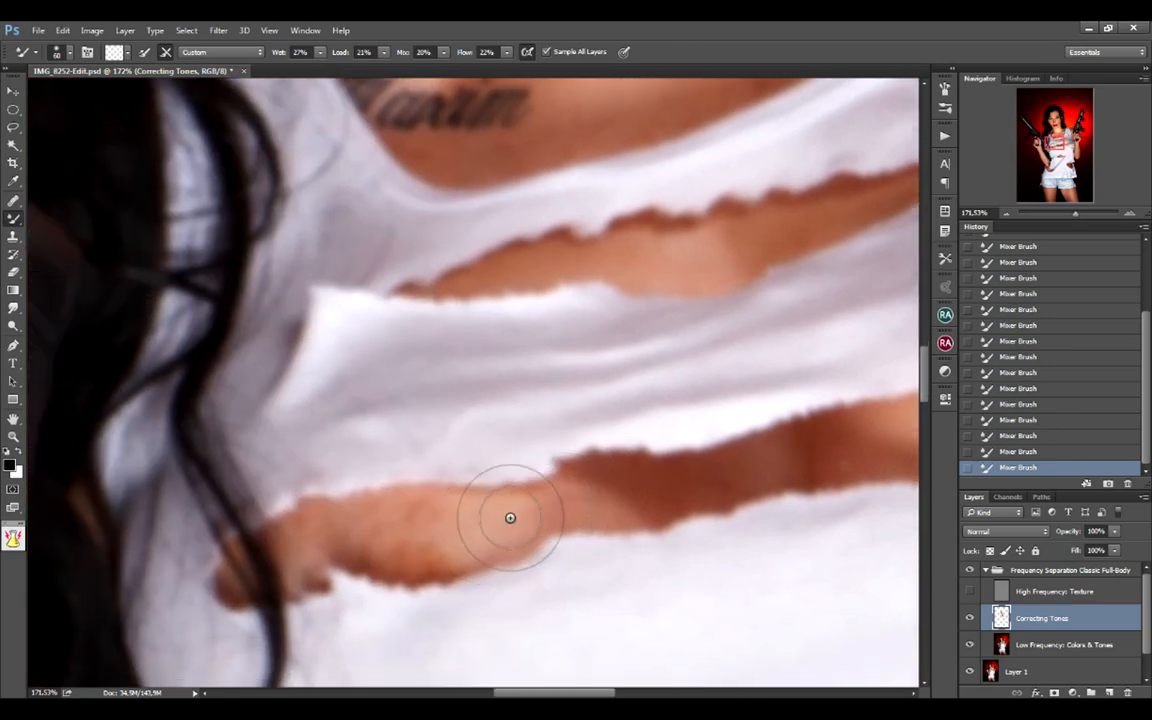
Step: Blend the skin tones in the shirt's lower chest tear, from the end near the hair towards the middle, at brush size 60
{"action": "left_click_drag", "start_coordinate": [439, 520], "coordinate": [306, 537]}
{"action": "mouse_move", "coordinate": [567, 511]}
{"action": "left_mouse_down"}
{"action": "mouse_move", "coordinate": [453, 545]}
{"action": "mouse_move", "coordinate": [589, 520]}
{"action": "mouse_move", "coordinate": [499, 524]}
{"action": "mouse_move", "coordinate": [720, 491]}
{"action": "left_mouse_up"}
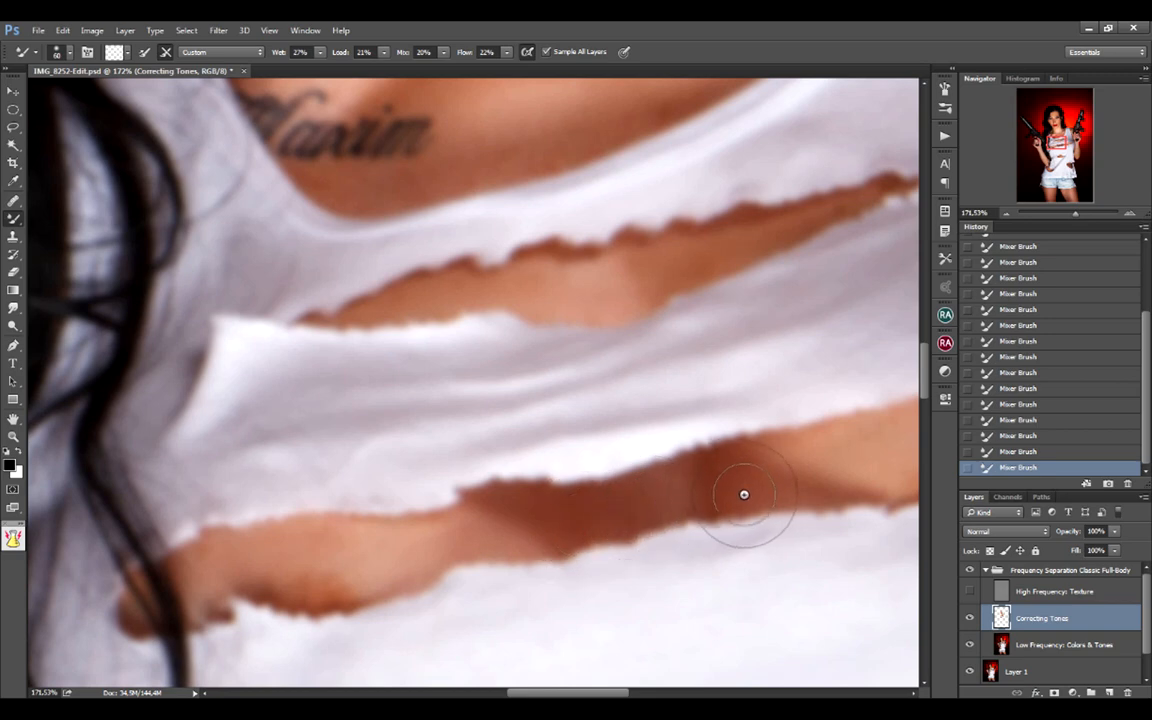
{"action": "scroll", "coordinate": [704, 448], "scroll_direction": "down", "scroll_amount": 10}
{"action": "left_click_drag", "start_coordinate": [741, 425], "coordinate": [556, 239]}
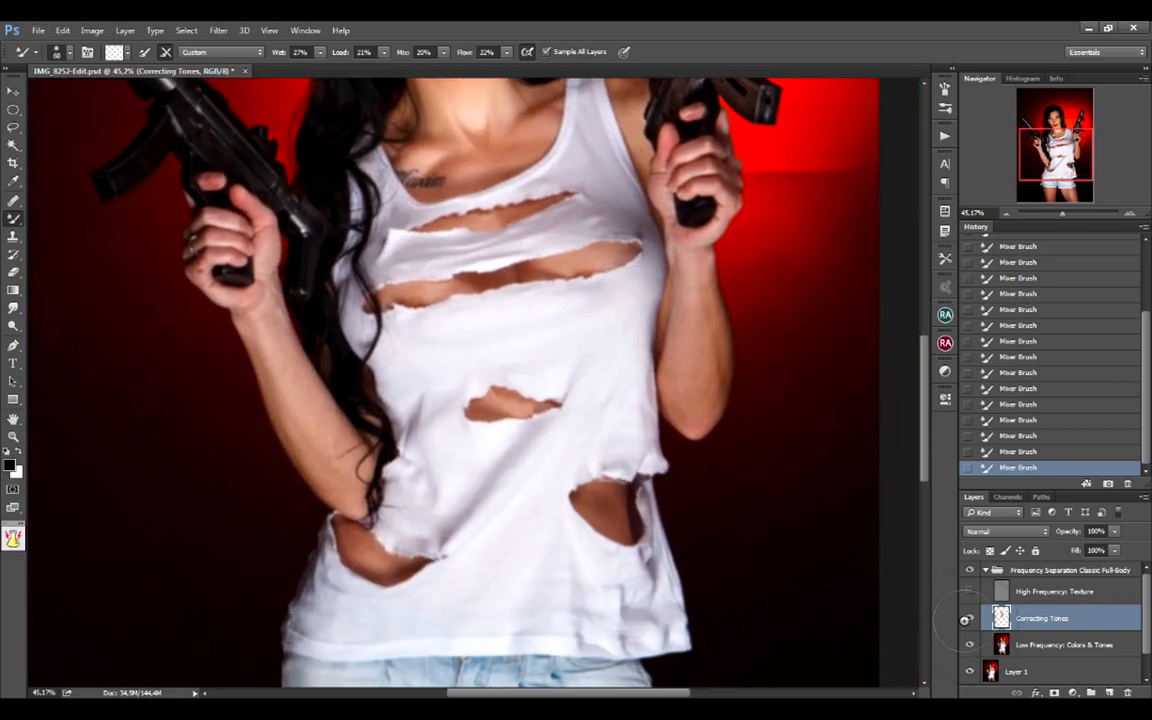
Step: Smooth the skin tones along the woman's right forearm from the wrist to the elbow with the Mixer Brush, starting at size 140
{"action": "scroll", "coordinate": [626, 360], "scroll_direction": "up", "scroll_amount": 2}
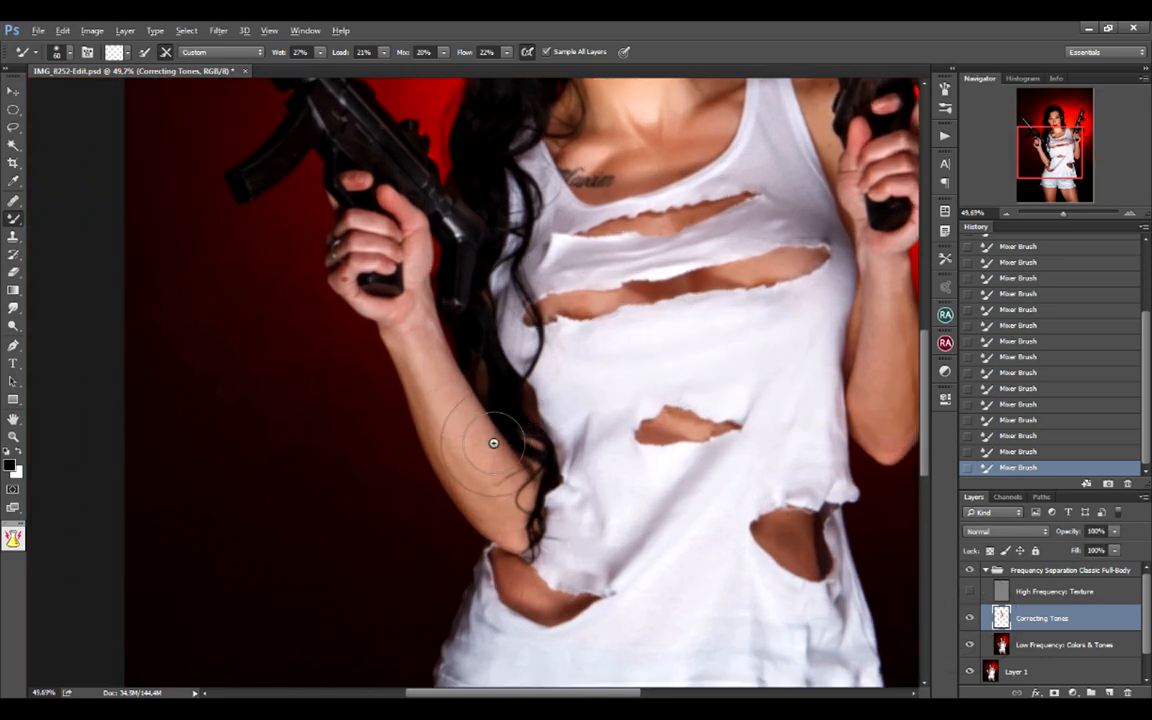
{"action": "scroll", "coordinate": [493, 443], "scroll_direction": "up", "scroll_amount": 5}
{"action": "left_click_drag", "start_coordinate": [471, 447], "coordinate": [492, 449]}
{"action": "left_click_drag", "start_coordinate": [453, 301], "coordinate": [443, 505]}
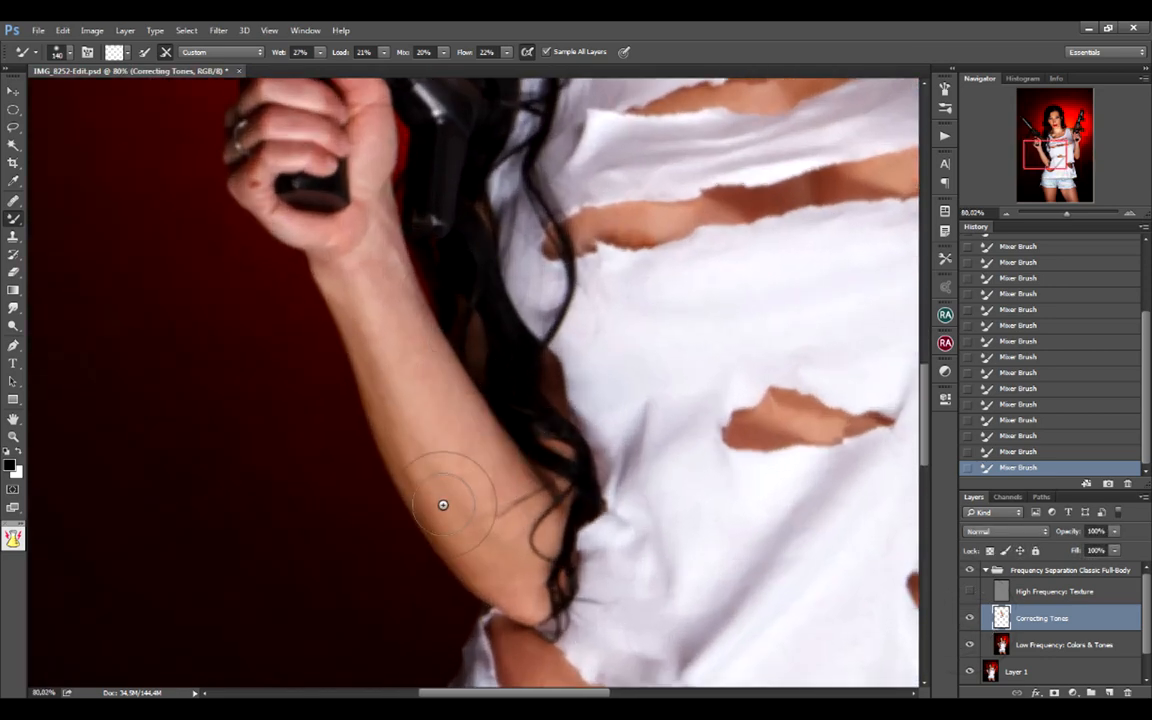
{"action": "left_click_drag", "start_coordinate": [456, 437], "coordinate": [459, 441]}
{"action": "left_click_drag", "start_coordinate": [371, 254], "coordinate": [417, 364]}
{"action": "mouse_move", "coordinate": [373, 257]}
{"action": "left_mouse_down"}
{"action": "mouse_move", "coordinate": [408, 393]}
{"action": "mouse_move", "coordinate": [463, 532]}
{"action": "left_mouse_up"}
{"action": "left_click_drag", "start_coordinate": [432, 465], "coordinate": [422, 493]}
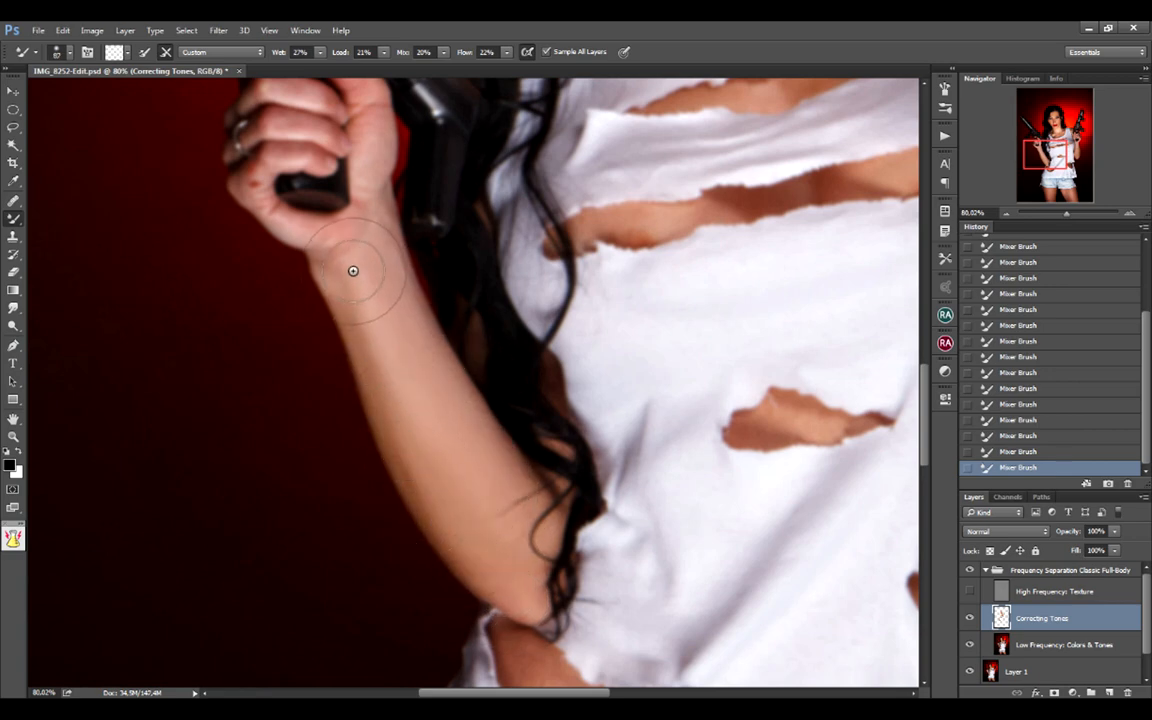
{"action": "left_click_drag", "start_coordinate": [352, 270], "coordinate": [458, 455]}
Step: Blend away the red spot below the little finger of the woman's right hand with the Mixer Brush at size 47
{"action": "scroll", "coordinate": [358, 364], "scroll_direction": "up", "scroll_amount": 5}
{"action": "left_click_drag", "start_coordinate": [368, 374], "coordinate": [355, 375]}
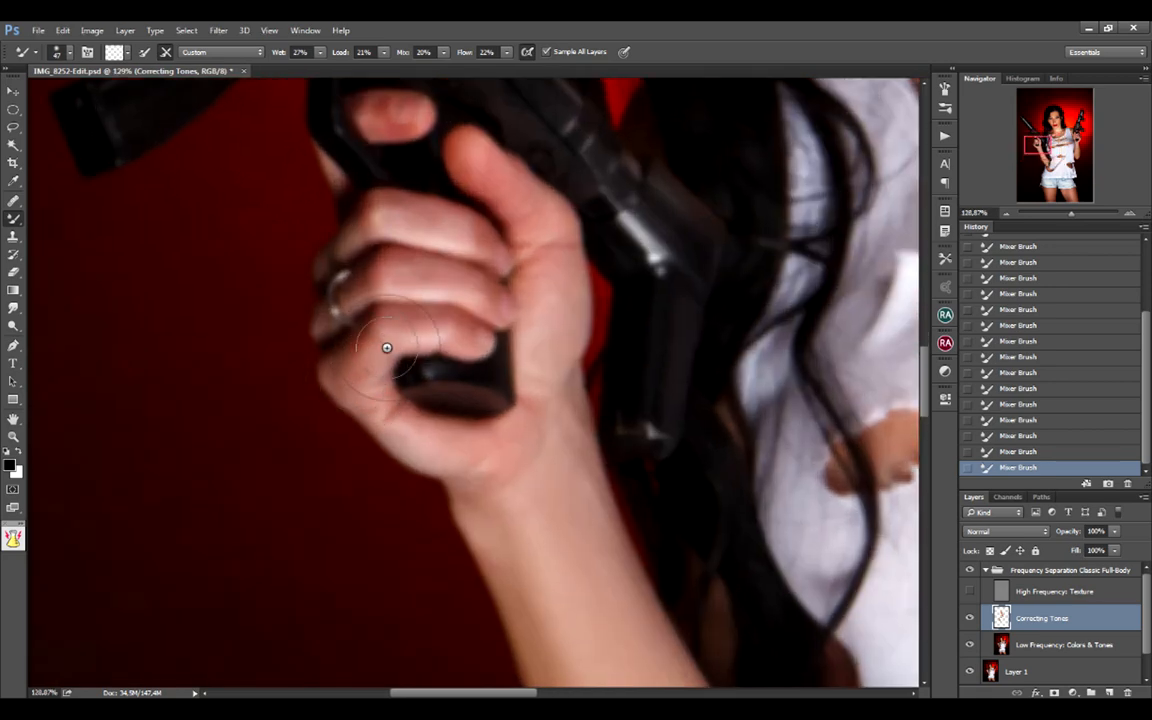
{"action": "scroll", "coordinate": [373, 389], "scroll_direction": "up", "scroll_amount": 2}
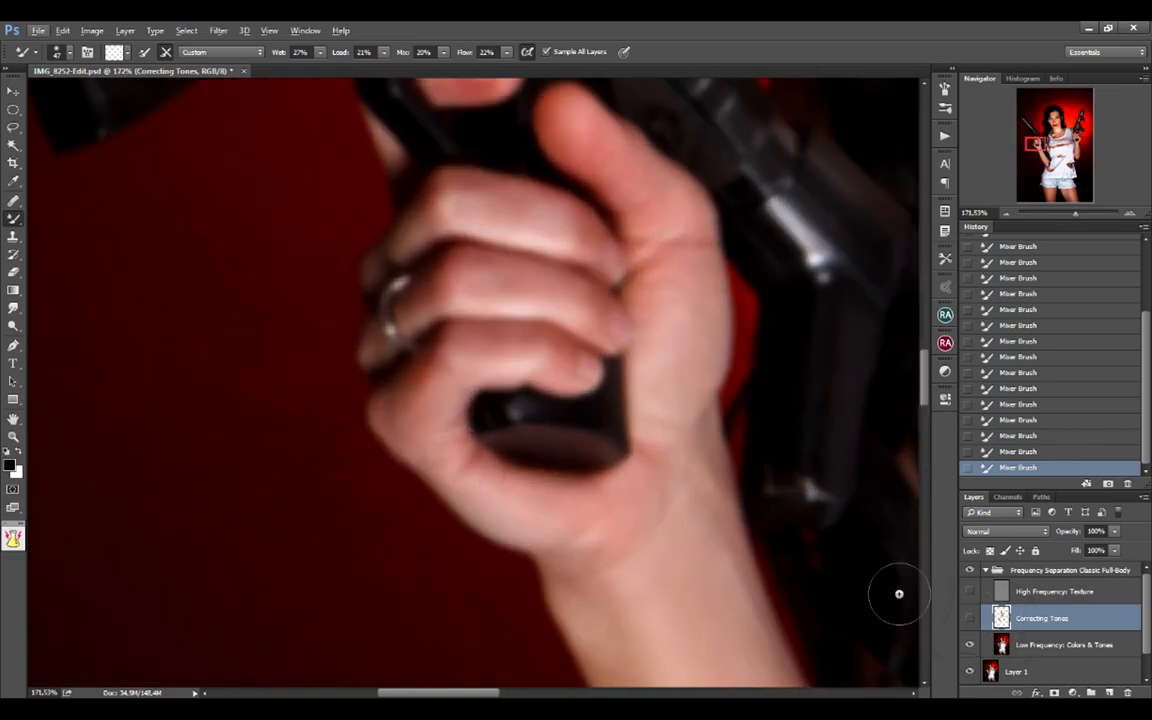
Step: Review the hand correction by toggling the visibility of the Correcting Tones and High Frequency: Texture layers
{"action": "left_click_drag", "start_coordinate": [425, 408], "coordinate": [472, 410]}
{"action": "left_click", "coordinate": [373, 404]}
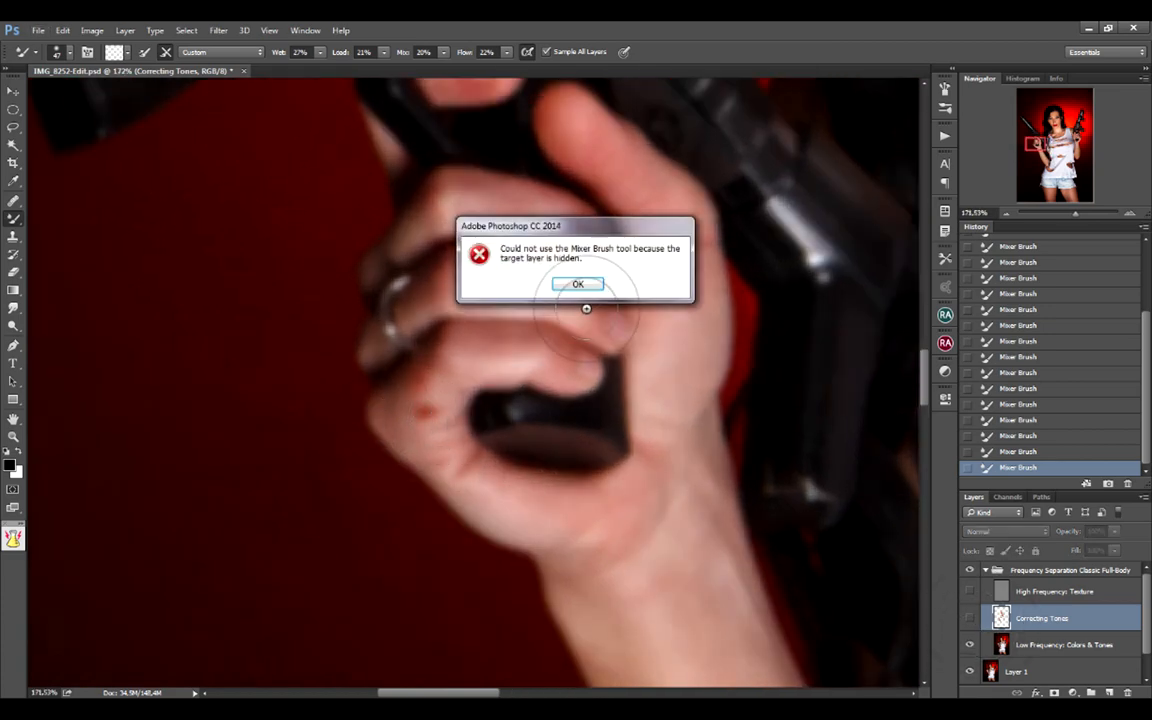
{"action": "key", "text": "Return"}
{"action": "left_click", "coordinate": [976, 617]}
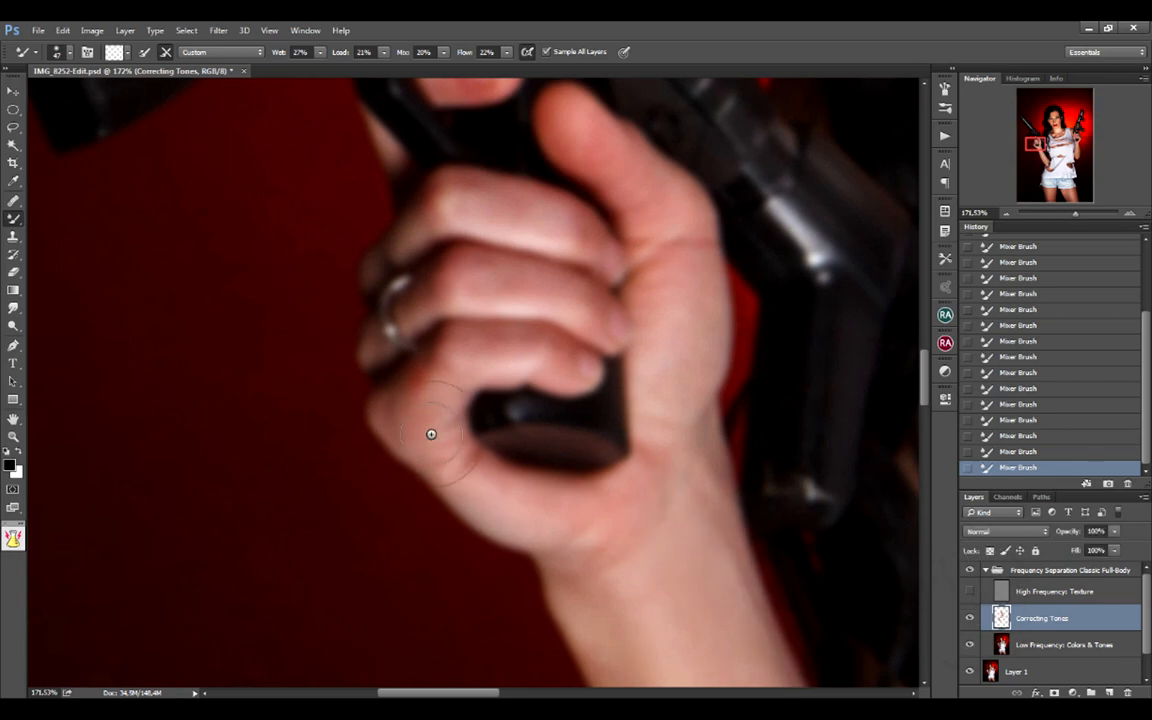
{"action": "left_click", "coordinate": [969, 590]}
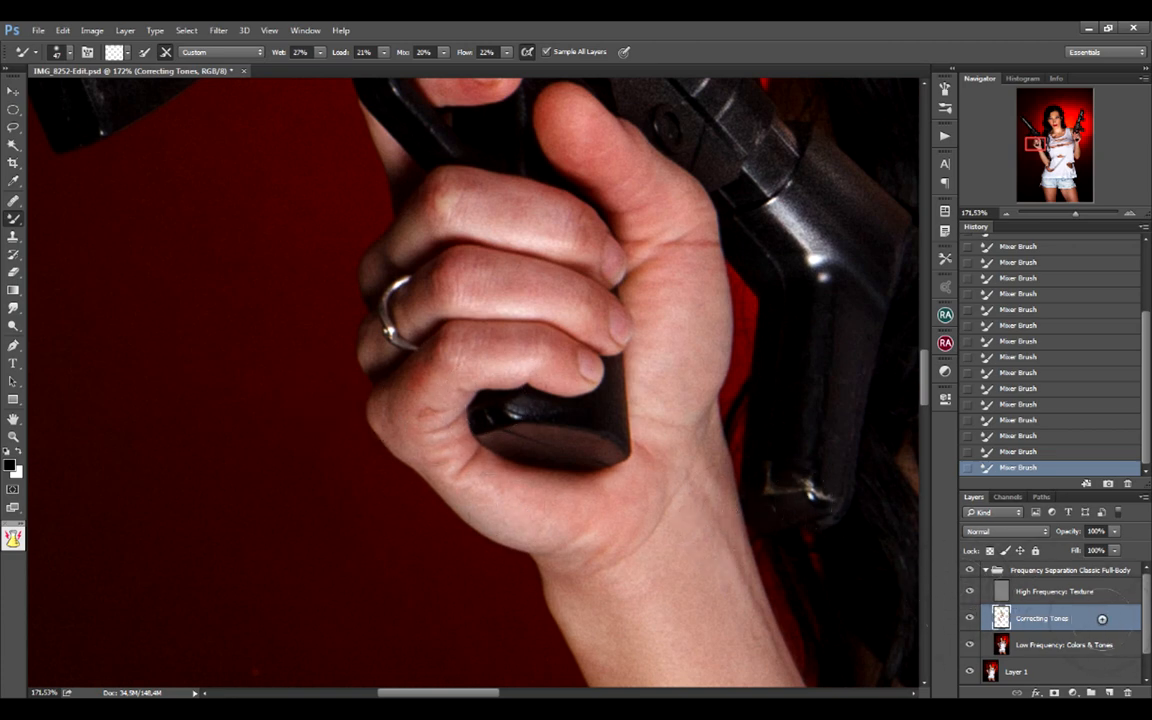
{"action": "left_click", "coordinate": [968, 591]}
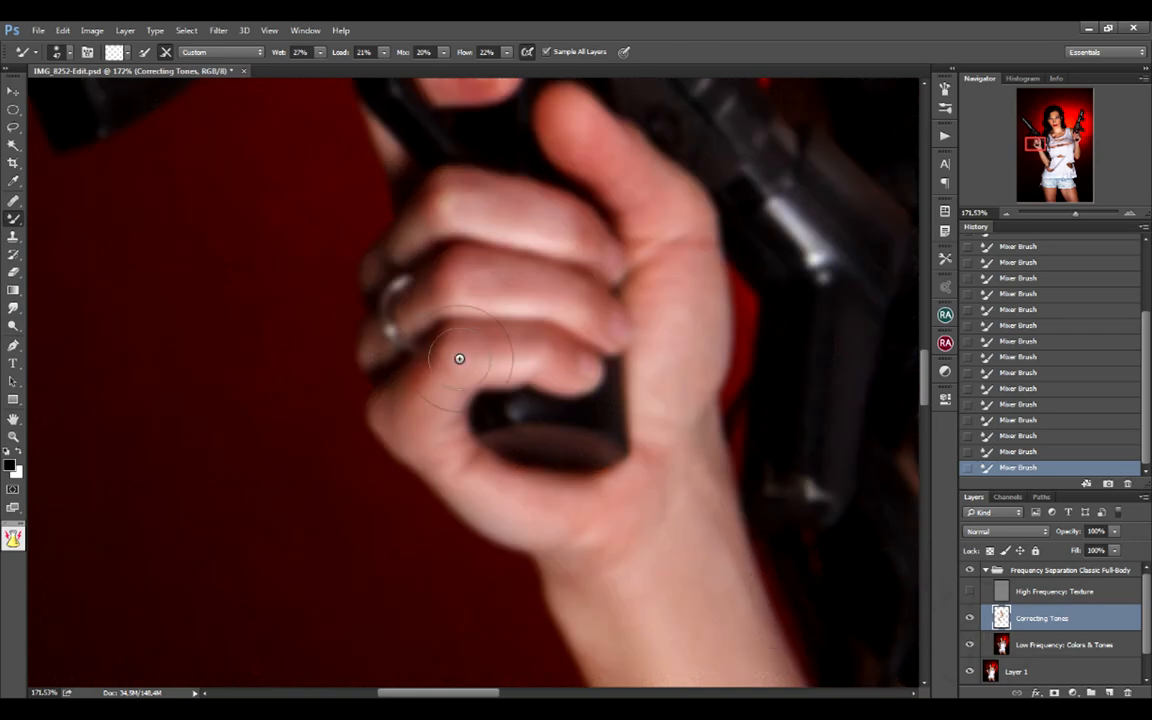
Step: Smooth the skin tones of the right hand's fingers, thumb base and wrist with the Mixer Brush at size 47
{"action": "scroll", "coordinate": [470, 340], "scroll_direction": "up", "scroll_amount": 2}
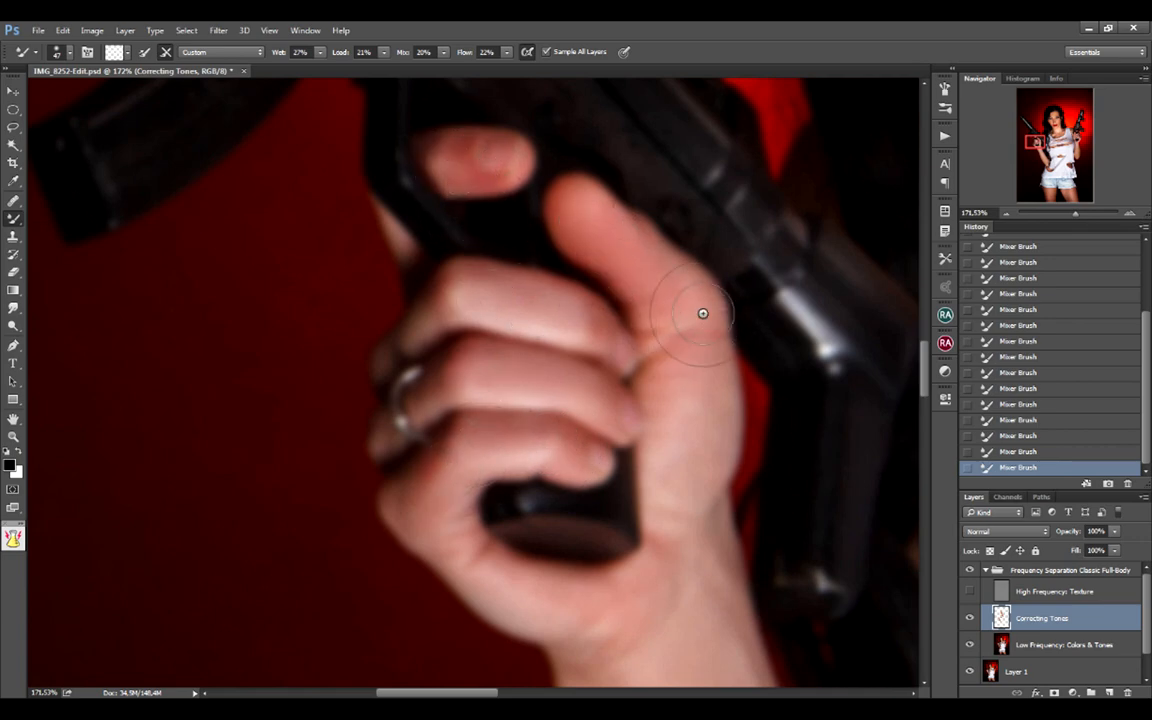
{"action": "mouse_move", "coordinate": [684, 378]}
{"action": "left_mouse_down"}
{"action": "mouse_move", "coordinate": [676, 450]}
{"action": "mouse_move", "coordinate": [672, 362]}
{"action": "mouse_move", "coordinate": [658, 335]}
{"action": "mouse_move", "coordinate": [671, 396]}
{"action": "left_mouse_up"}
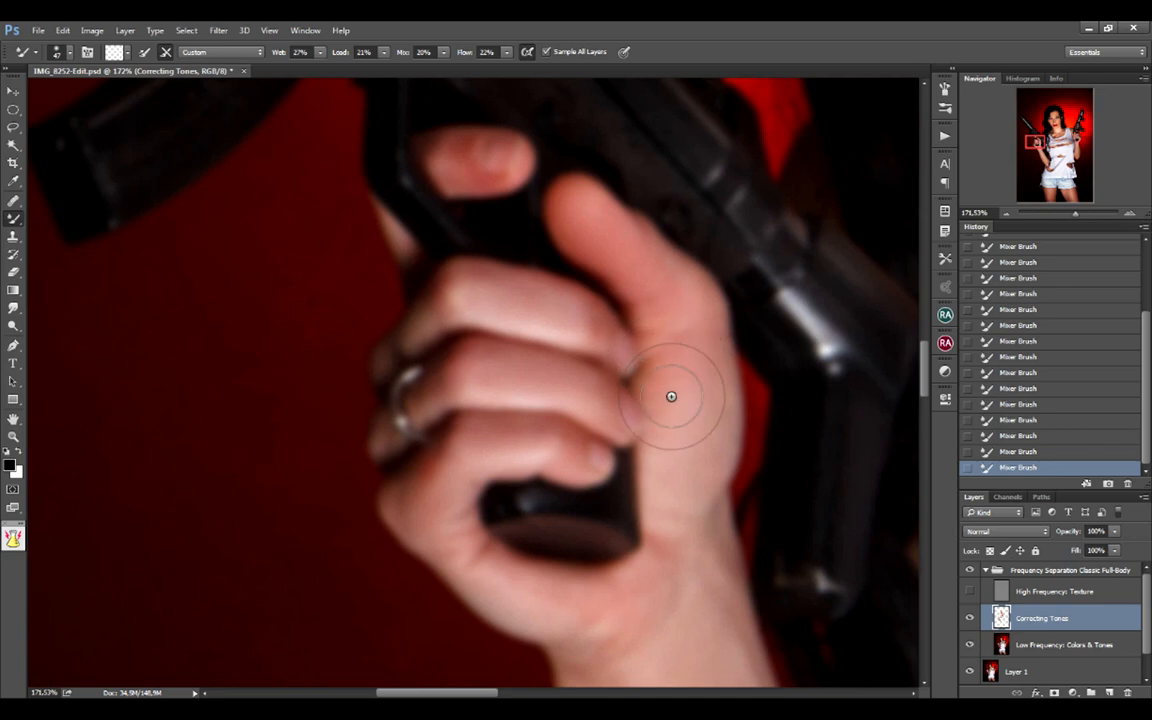
{"action": "left_click_drag", "start_coordinate": [697, 468], "coordinate": [629, 268]}
{"action": "scroll", "coordinate": [629, 268], "scroll_direction": "down", "scroll_amount": 1}
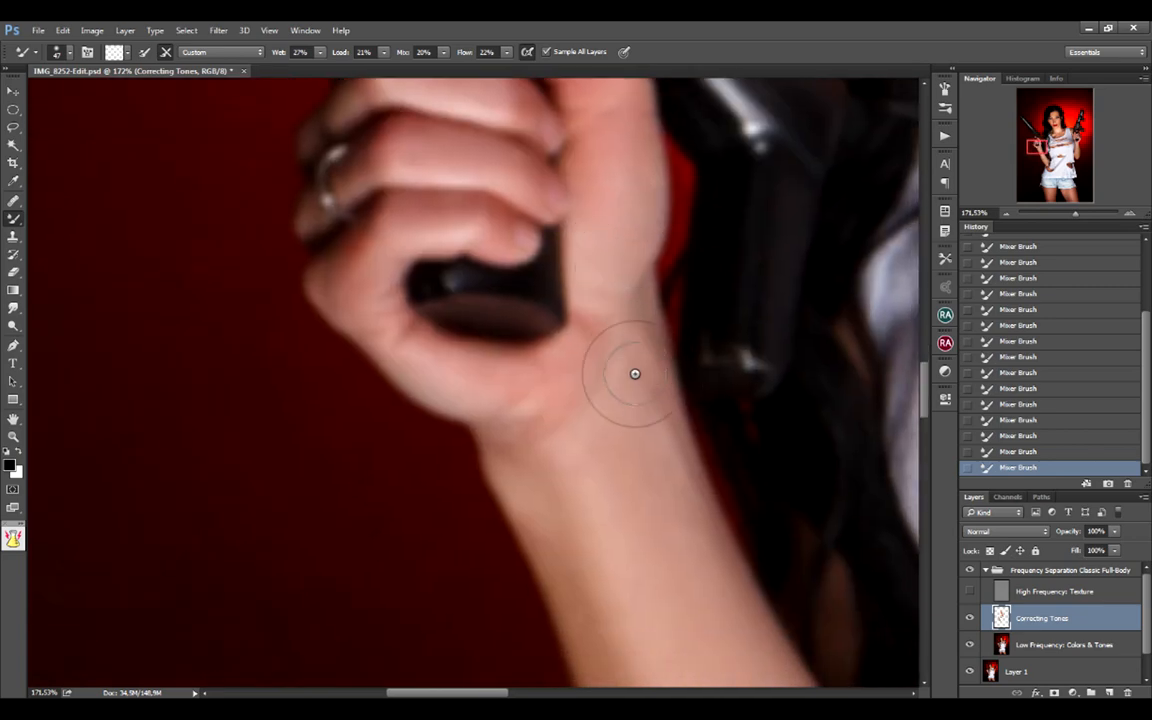
{"action": "mouse_move", "coordinate": [635, 374]}
{"action": "left_mouse_down"}
{"action": "mouse_move", "coordinate": [546, 336]}
{"action": "mouse_move", "coordinate": [568, 386]}
{"action": "mouse_move", "coordinate": [606, 307]}
{"action": "mouse_move", "coordinate": [591, 418]}
{"action": "mouse_move", "coordinate": [584, 377]}
{"action": "mouse_move", "coordinate": [552, 423]}
{"action": "mouse_move", "coordinate": [547, 471]}
{"action": "mouse_move", "coordinate": [534, 444]}
{"action": "mouse_move", "coordinate": [544, 386]}
{"action": "mouse_move", "coordinate": [589, 330]}
{"action": "mouse_move", "coordinate": [605, 257]}
{"action": "mouse_move", "coordinate": [636, 366]}
{"action": "left_mouse_up"}
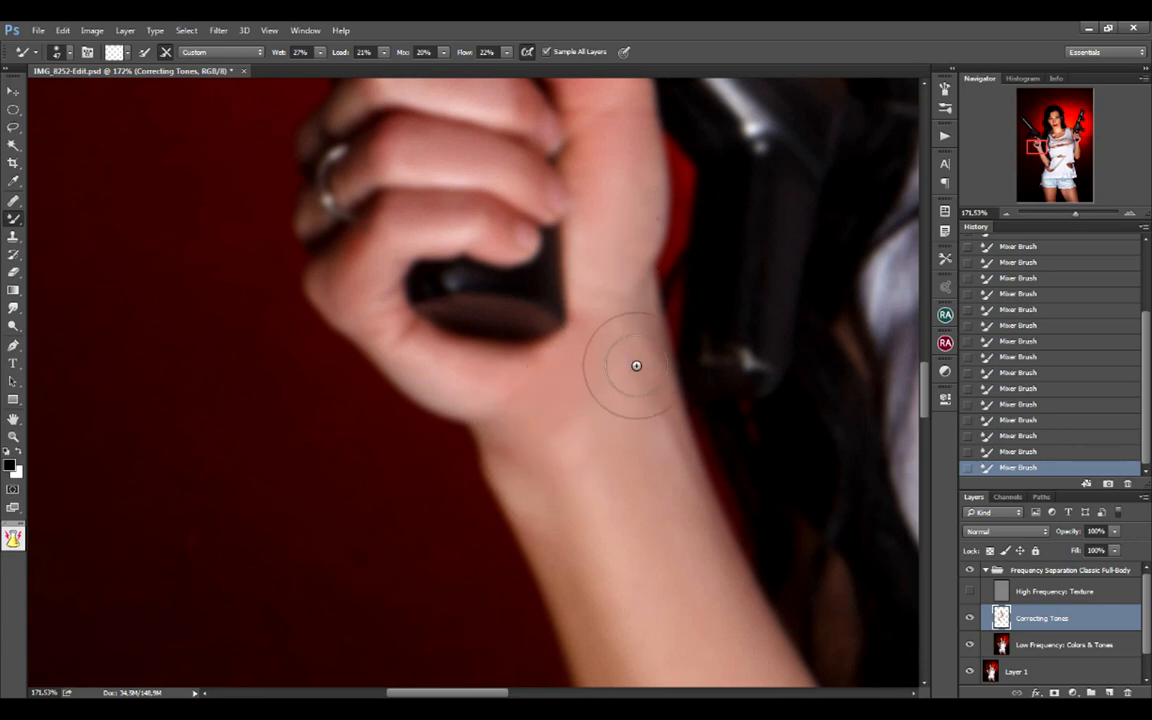
Step: Refine the right forearm's tonal transitions from below the wrist down to the elbow with long Mixer Brush strokes
{"action": "mouse_move", "coordinate": [650, 517]}
{"action": "left_mouse_down"}
{"action": "mouse_move", "coordinate": [652, 301]}
{"action": "mouse_move", "coordinate": [614, 360]}
{"action": "mouse_move", "coordinate": [658, 375]}
{"action": "left_mouse_up"}
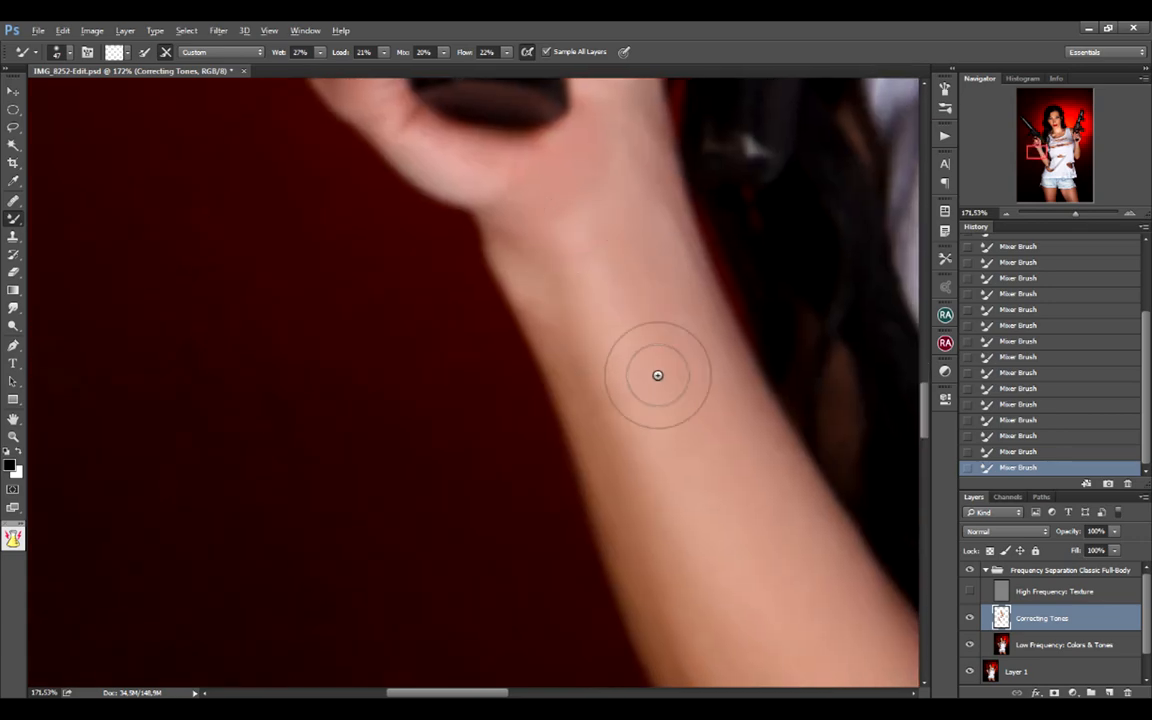
{"action": "left_click_drag", "start_coordinate": [627, 329], "coordinate": [661, 314]}
{"action": "mouse_move", "coordinate": [609, 226]}
{"action": "left_mouse_down"}
{"action": "mouse_move", "coordinate": [638, 420]}
{"action": "mouse_move", "coordinate": [663, 496]}
{"action": "left_mouse_up"}
{"action": "mouse_move", "coordinate": [736, 535]}
{"action": "left_mouse_down"}
{"action": "mouse_move", "coordinate": [666, 412]}
{"action": "mouse_move", "coordinate": [591, 280]}
{"action": "left_mouse_up"}
{"action": "mouse_move", "coordinate": [571, 345]}
{"action": "left_mouse_down"}
{"action": "mouse_move", "coordinate": [635, 426]}
{"action": "mouse_move", "coordinate": [648, 501]}
{"action": "mouse_move", "coordinate": [735, 638]}
{"action": "left_mouse_up"}
{"action": "mouse_move", "coordinate": [635, 394]}
{"action": "left_mouse_down"}
{"action": "mouse_move", "coordinate": [741, 496]}
{"action": "mouse_move", "coordinate": [764, 569]}
{"action": "left_mouse_up"}
{"action": "left_click_drag", "start_coordinate": [476, 329], "coordinate": [588, 506]}
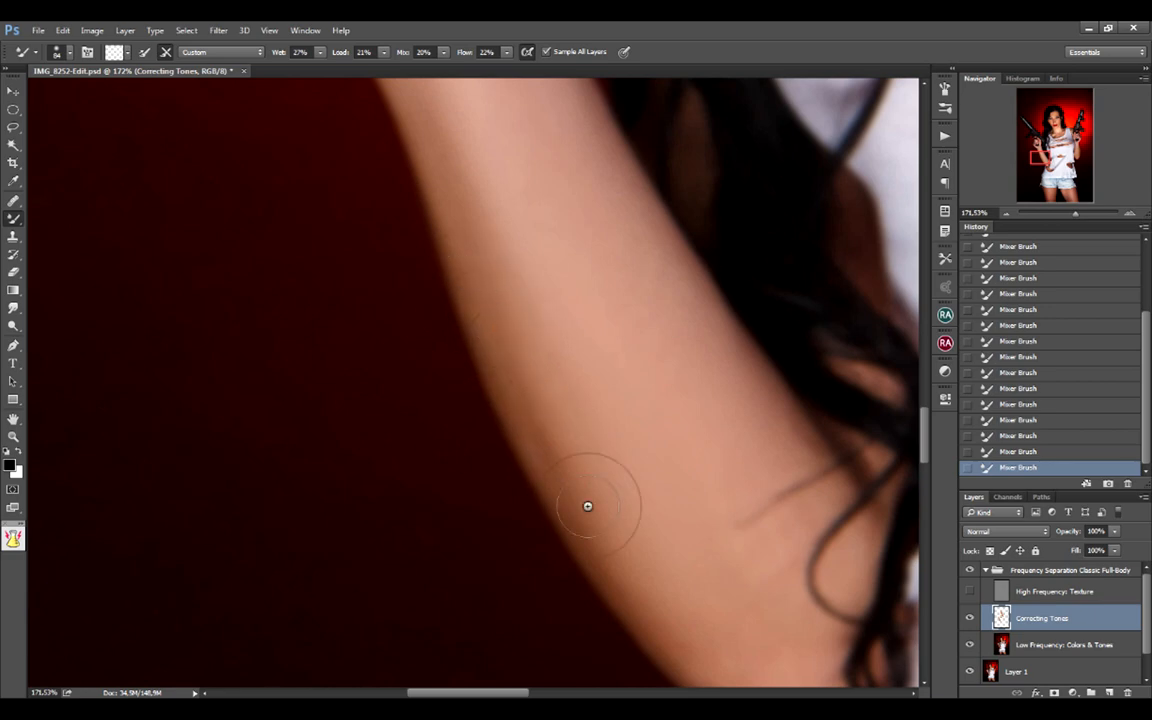
{"action": "left_click_drag", "start_coordinate": [789, 471], "coordinate": [415, 185]}
Step: Smooth the skin in the shirt's waist tear below the right elbow with the Mixer Brush, finishing at size 70
{"action": "left_click_drag", "start_coordinate": [900, 500], "coordinate": [755, 289]}
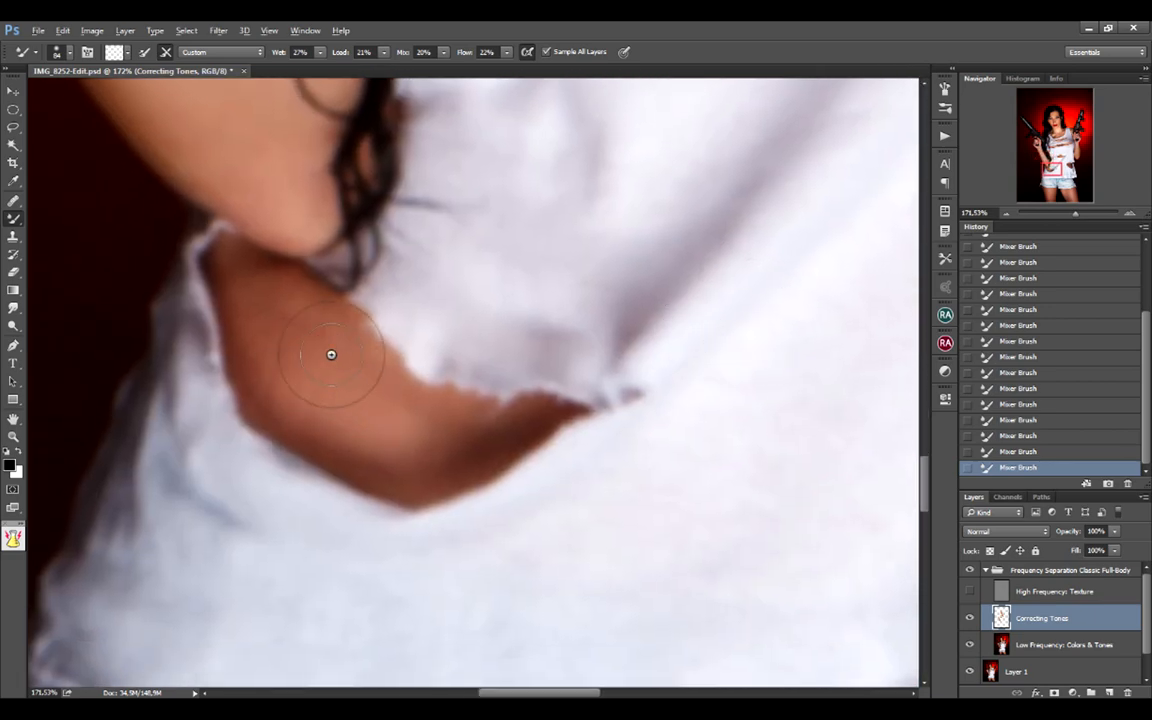
{"action": "left_click_drag", "start_coordinate": [331, 355], "coordinate": [293, 352]}
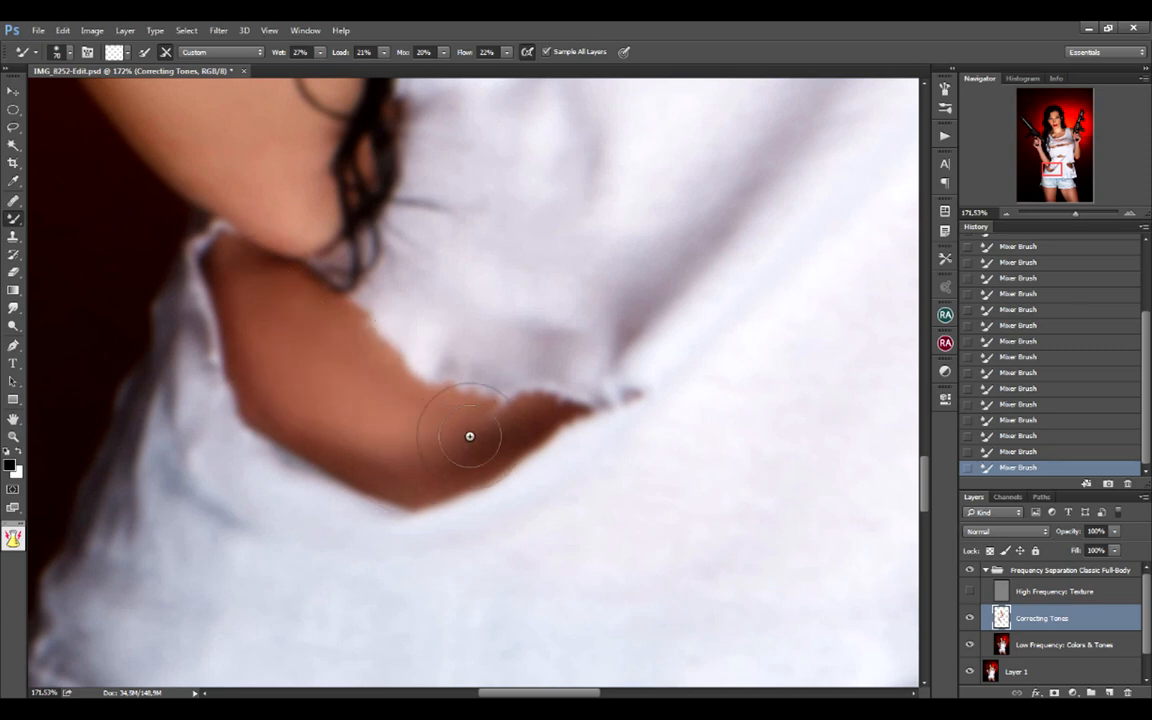
{"action": "left_click_drag", "start_coordinate": [470, 436], "coordinate": [388, 376]}
{"action": "scroll", "coordinate": [509, 416], "scroll_direction": "down", "scroll_amount": 5}
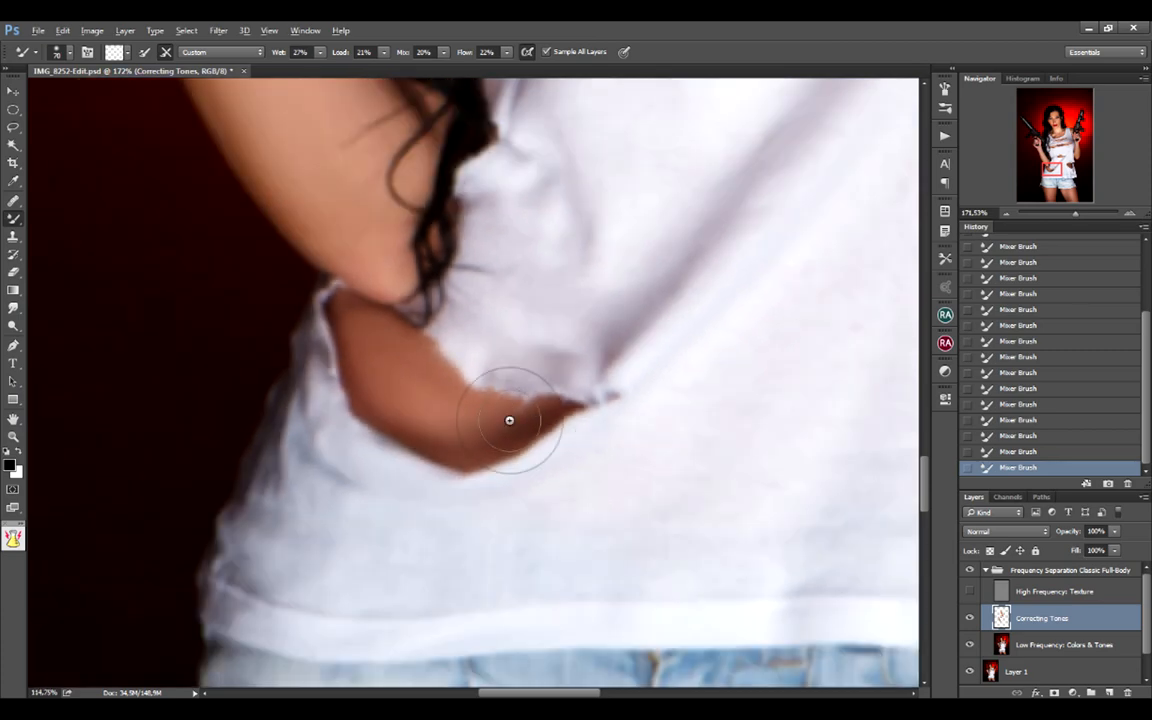
Step: Blend the skin in the small tear at the shirt's centre and in the waist tear on the woman's left side
{"action": "scroll", "coordinate": [690, 168], "scroll_direction": "up", "scroll_amount": 4}
{"action": "left_click_drag", "start_coordinate": [690, 168], "coordinate": [522, 535]}
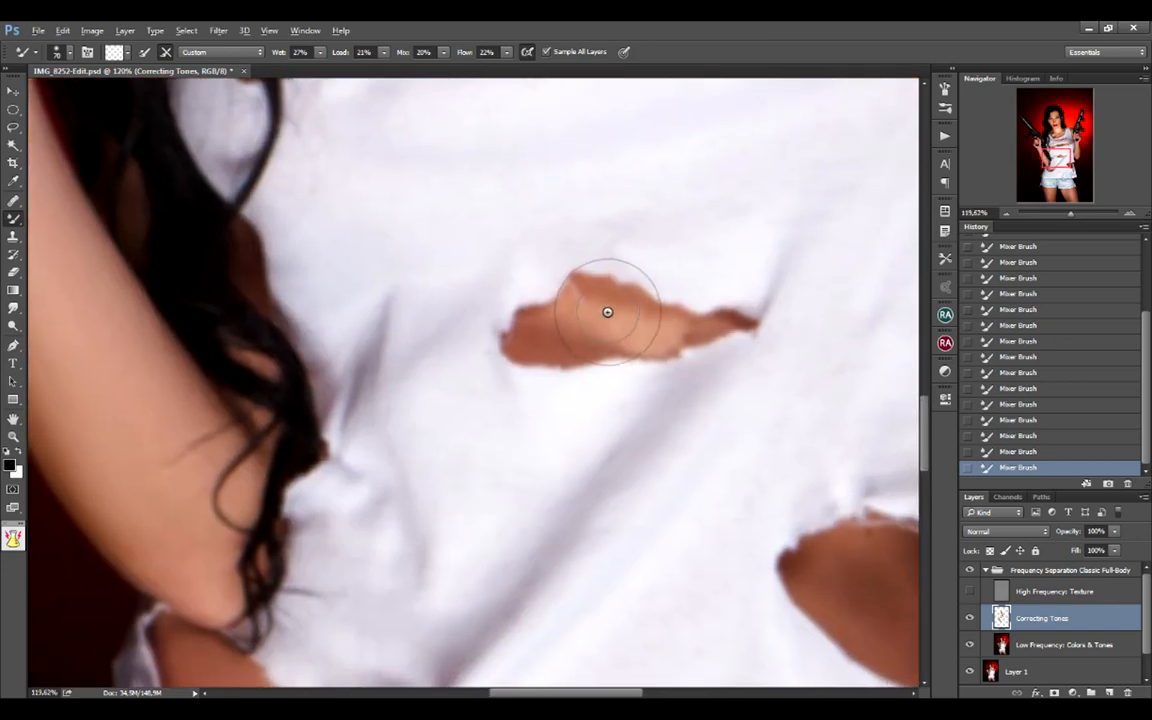
{"action": "scroll", "coordinate": [607, 315], "scroll_direction": "up", "scroll_amount": 3}
{"action": "mouse_move", "coordinate": [647, 323]}
{"action": "left_mouse_down"}
{"action": "mouse_move", "coordinate": [603, 310]}
{"action": "mouse_move", "coordinate": [527, 350]}
{"action": "mouse_move", "coordinate": [730, 334]}
{"action": "mouse_move", "coordinate": [719, 349]}
{"action": "mouse_move", "coordinate": [679, 345]}
{"action": "left_mouse_up"}
{"action": "left_click_drag", "start_coordinate": [747, 336], "coordinate": [597, 321]}
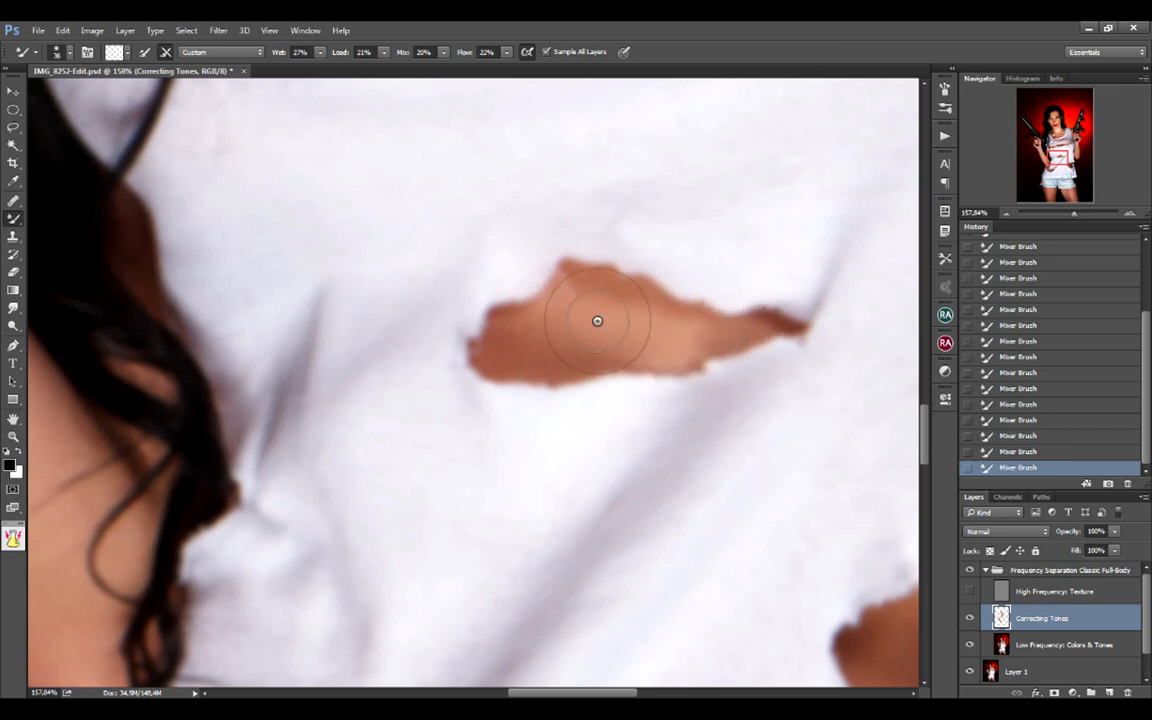
{"action": "left_click_drag", "start_coordinate": [822, 461], "coordinate": [662, 368]}
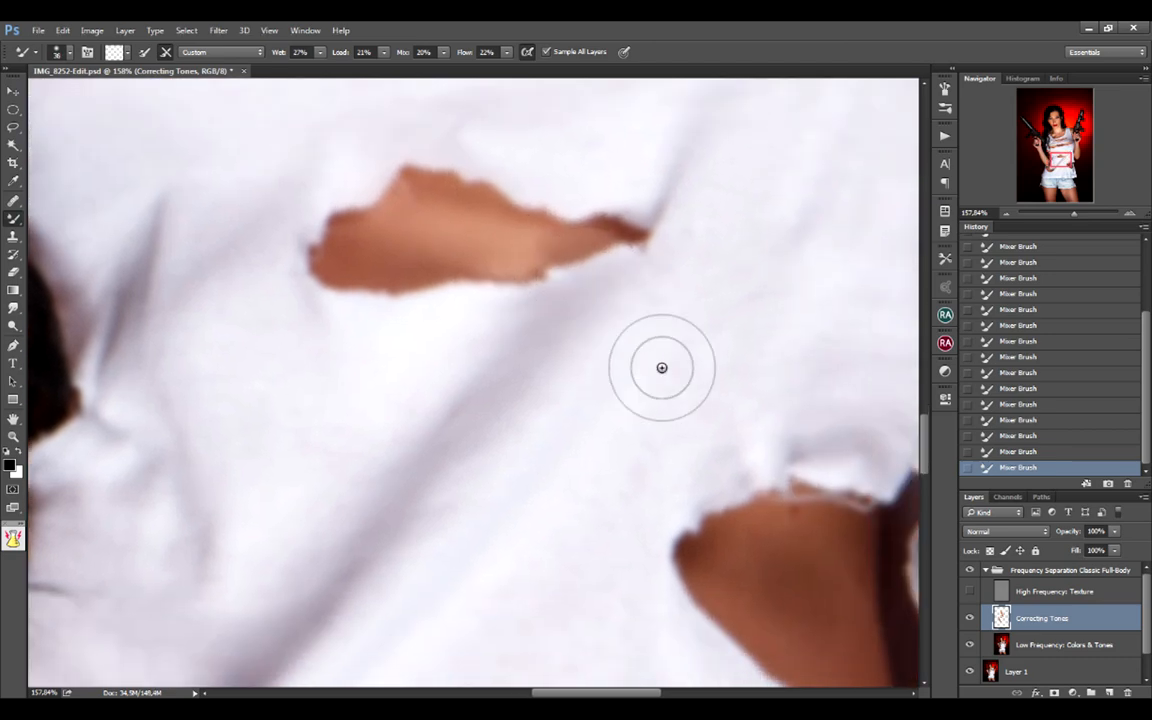
{"action": "mouse_move", "coordinate": [873, 548]}
{"action": "left_mouse_down"}
{"action": "mouse_move", "coordinate": [681, 396]}
{"action": "mouse_move", "coordinate": [698, 410]}
{"action": "left_mouse_up"}
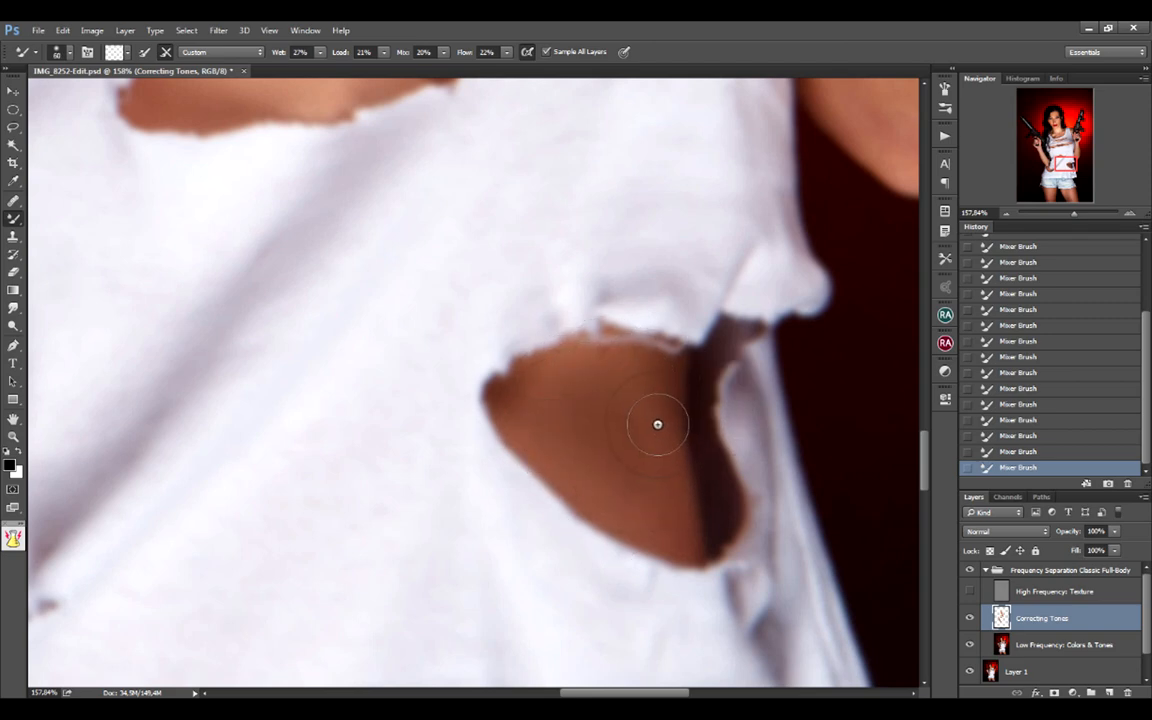
Step: Smooth the skin tones of the woman's left thigh below the denim shorts with the Mixer Brush at size 219
{"action": "scroll", "coordinate": [657, 424], "scroll_direction": "down", "scroll_amount": 6}
{"action": "scroll", "coordinate": [626, 478], "scroll_direction": "down", "scroll_amount": 3}
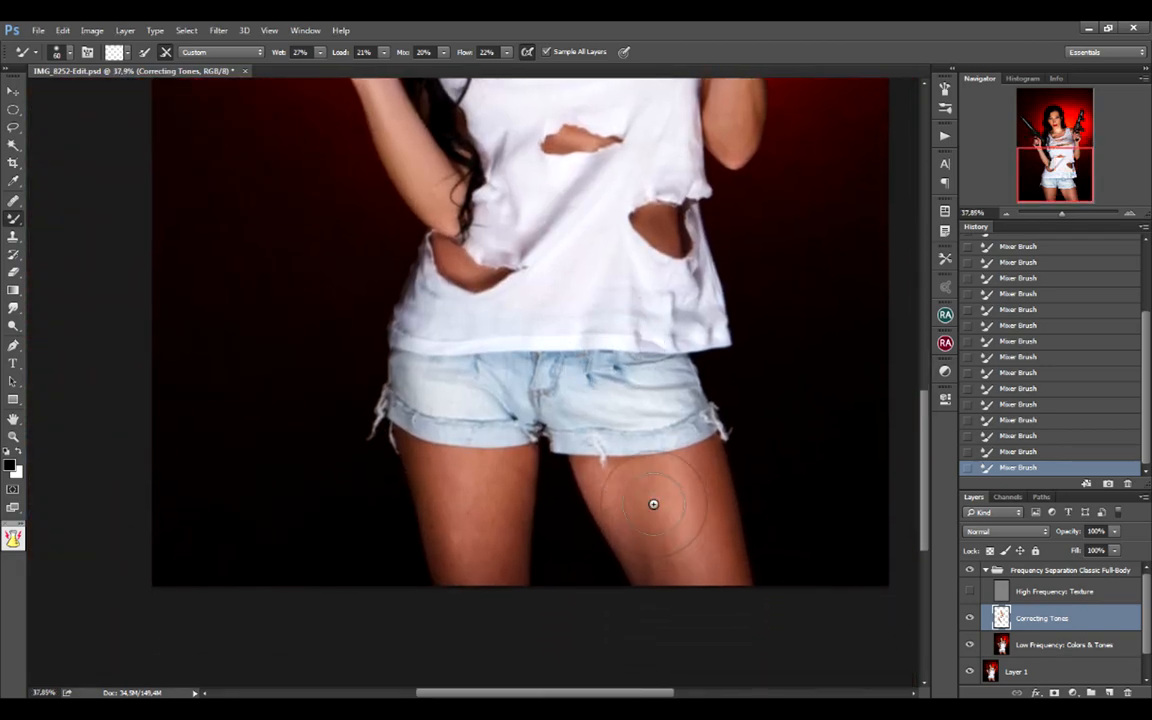
{"action": "left_click_drag", "start_coordinate": [654, 504], "coordinate": [630, 409]}
{"action": "key", "text": "alt+space"}
{"action": "key", "text": "alt+space"}
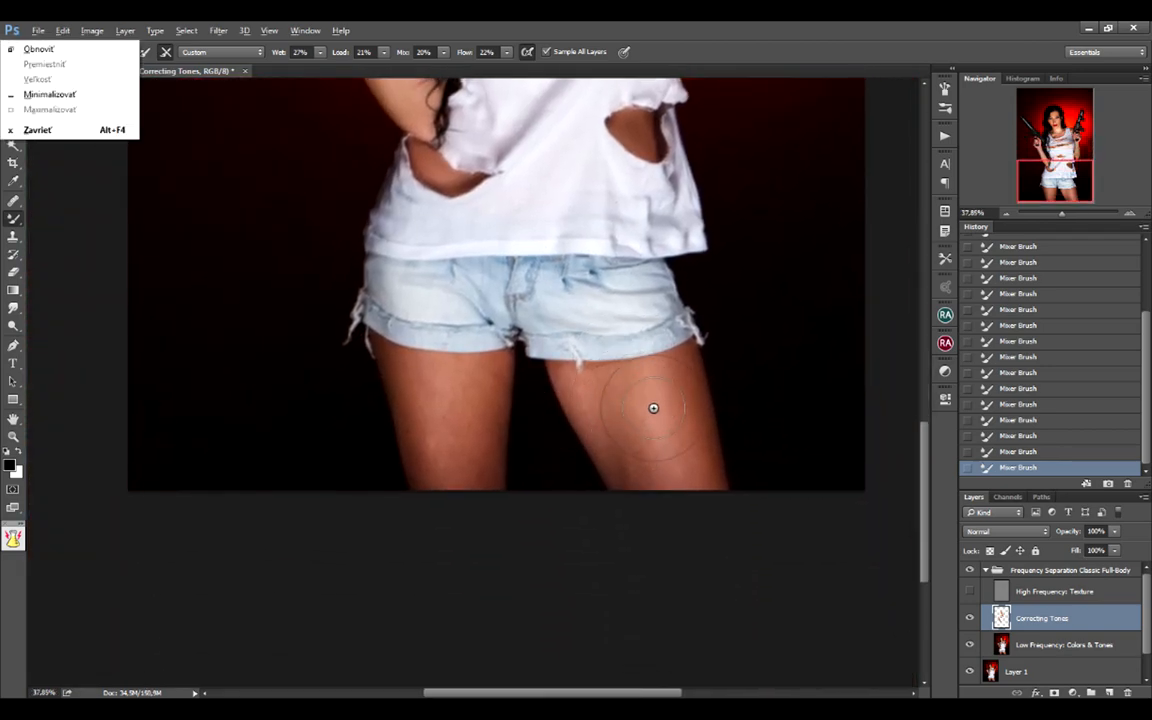
{"action": "key", "text": "Escape"}
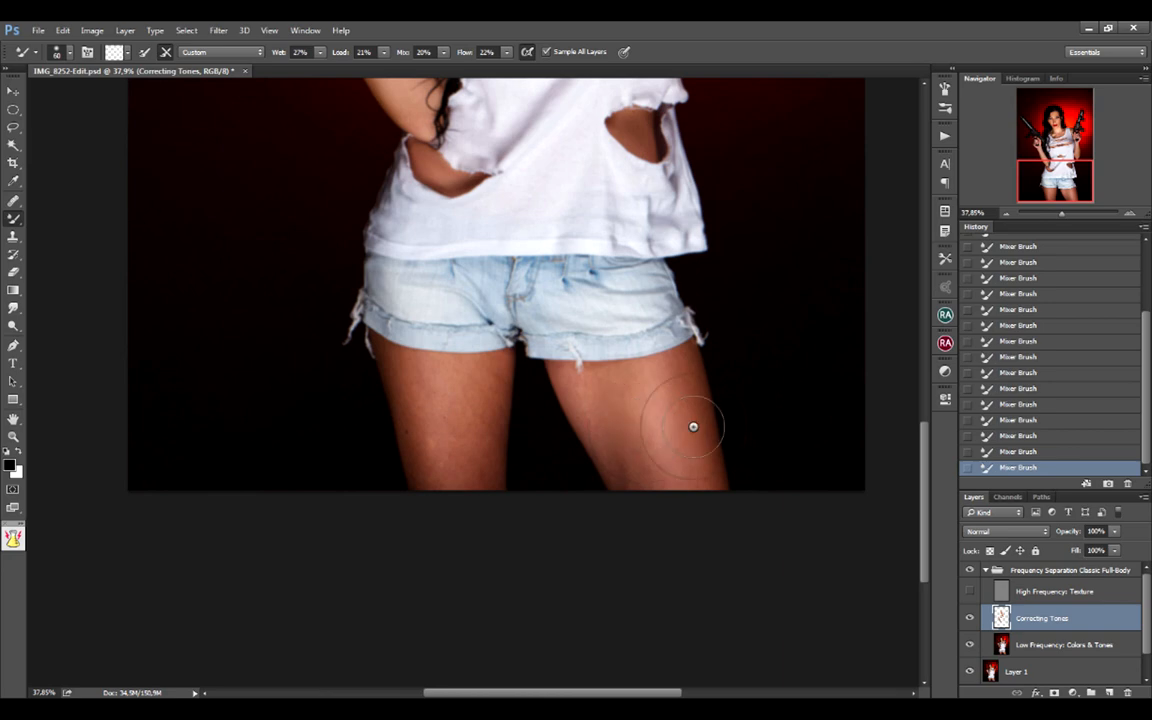
{"action": "scroll", "coordinate": [720, 427], "scroll_direction": "up", "scroll_amount": 5}
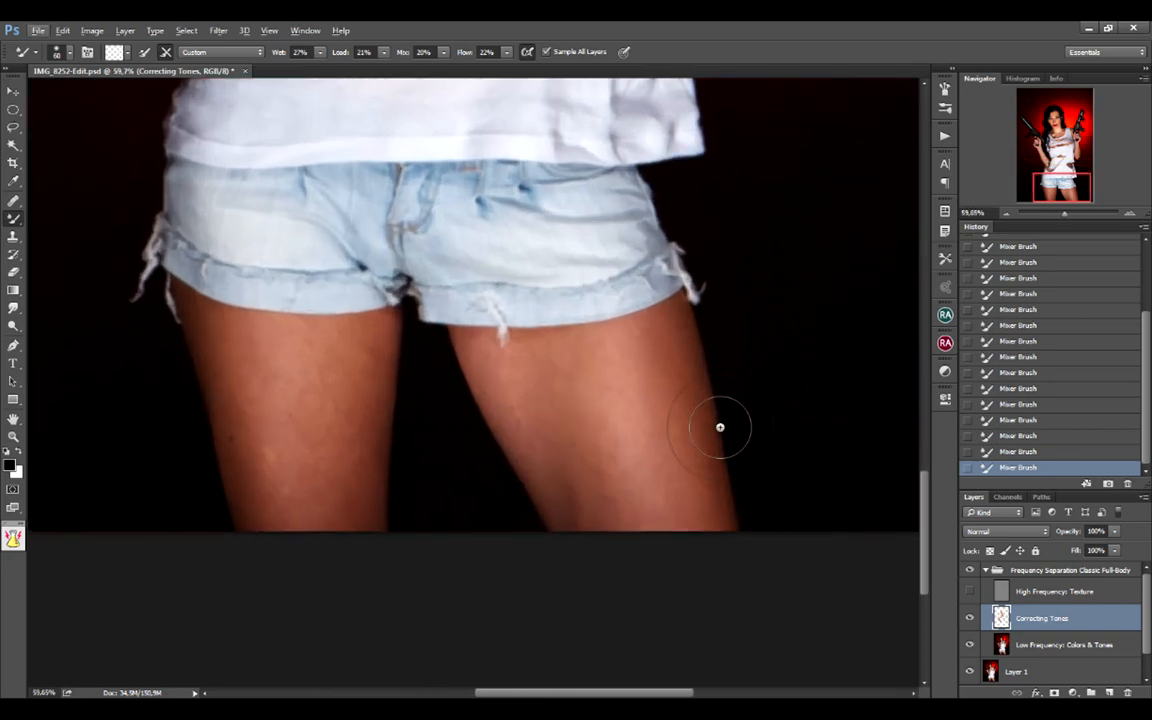
{"action": "left_click_drag", "start_coordinate": [587, 384], "coordinate": [664, 462]}
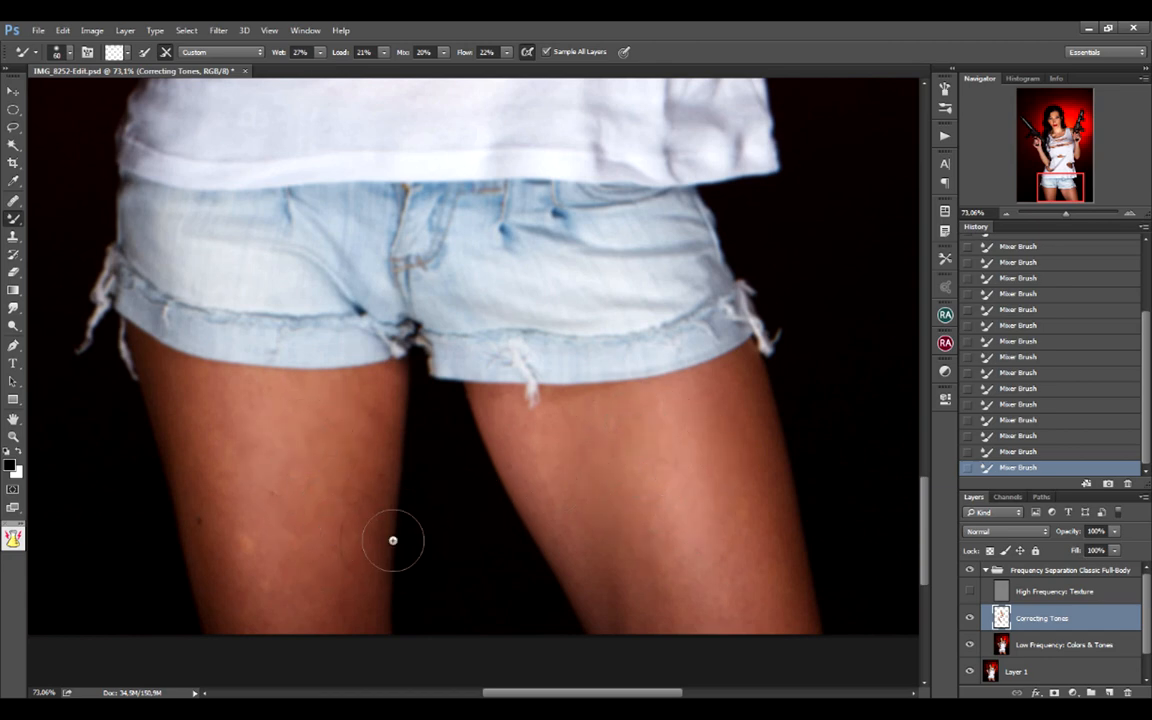
{"action": "mouse_move", "coordinate": [670, 426]}
{"action": "left_mouse_down"}
{"action": "mouse_move", "coordinate": [747, 394]}
{"action": "mouse_move", "coordinate": [671, 288]}
{"action": "left_mouse_up"}
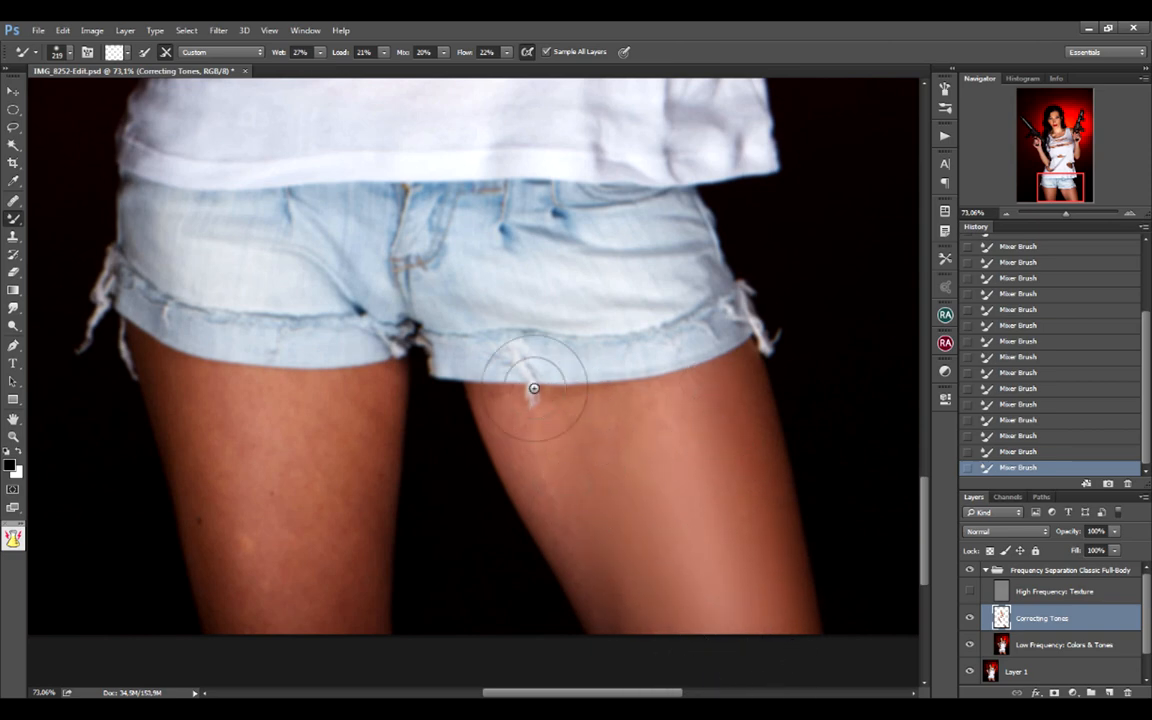
Step: Blend the left thigh's tones along the shorts' hem and smooth the skin of the right thigh with the Mixer Brush at size 219
{"action": "left_click_drag", "start_coordinate": [534, 388], "coordinate": [532, 399]}
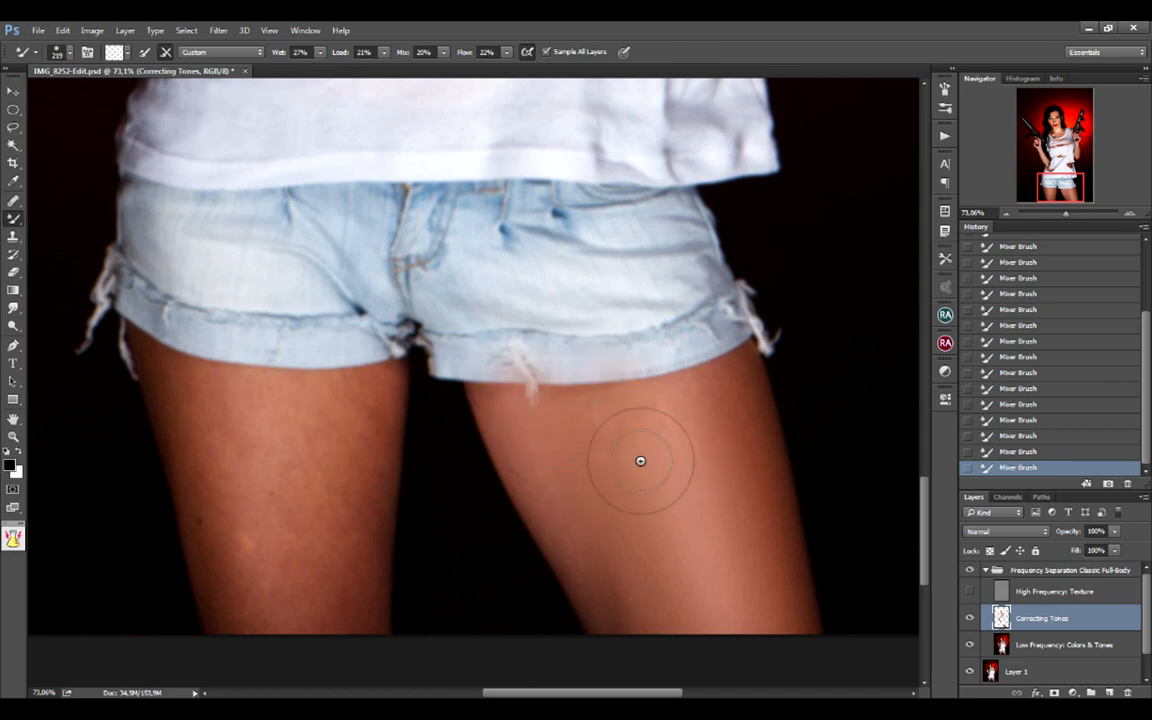
{"action": "left_click_drag", "start_coordinate": [658, 319], "coordinate": [756, 433]}
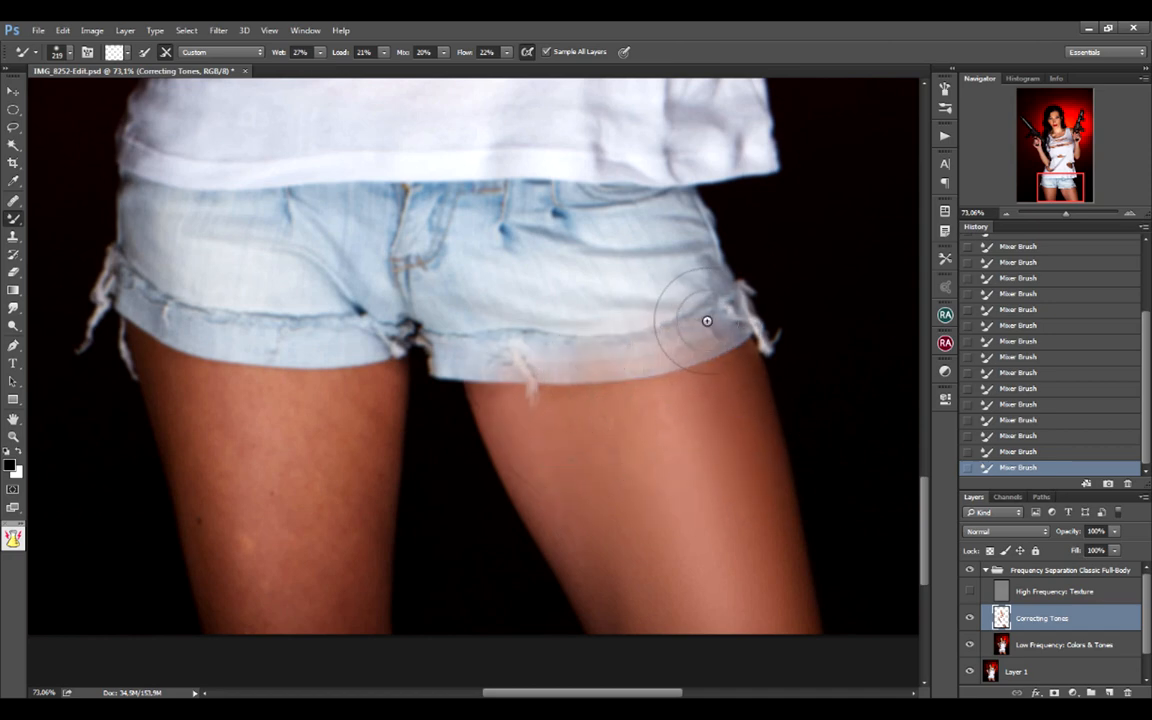
{"action": "left_click_drag", "start_coordinate": [710, 314], "coordinate": [661, 417]}
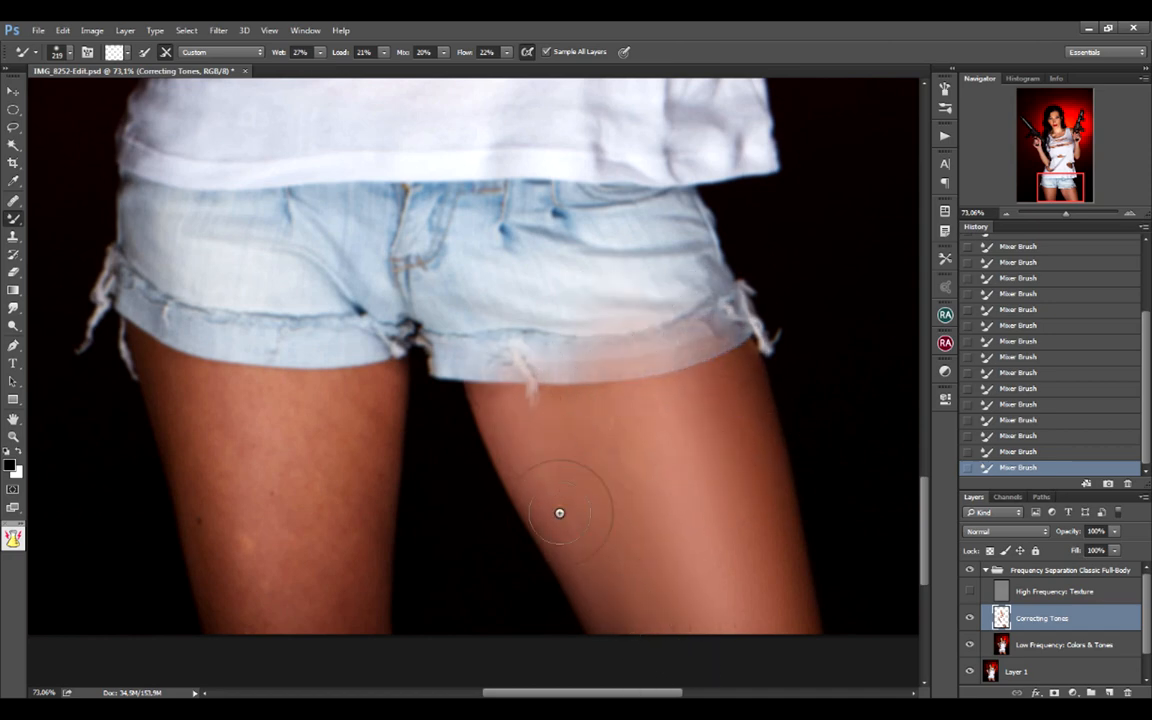
{"action": "left_click_drag", "start_coordinate": [510, 352], "coordinate": [589, 514]}
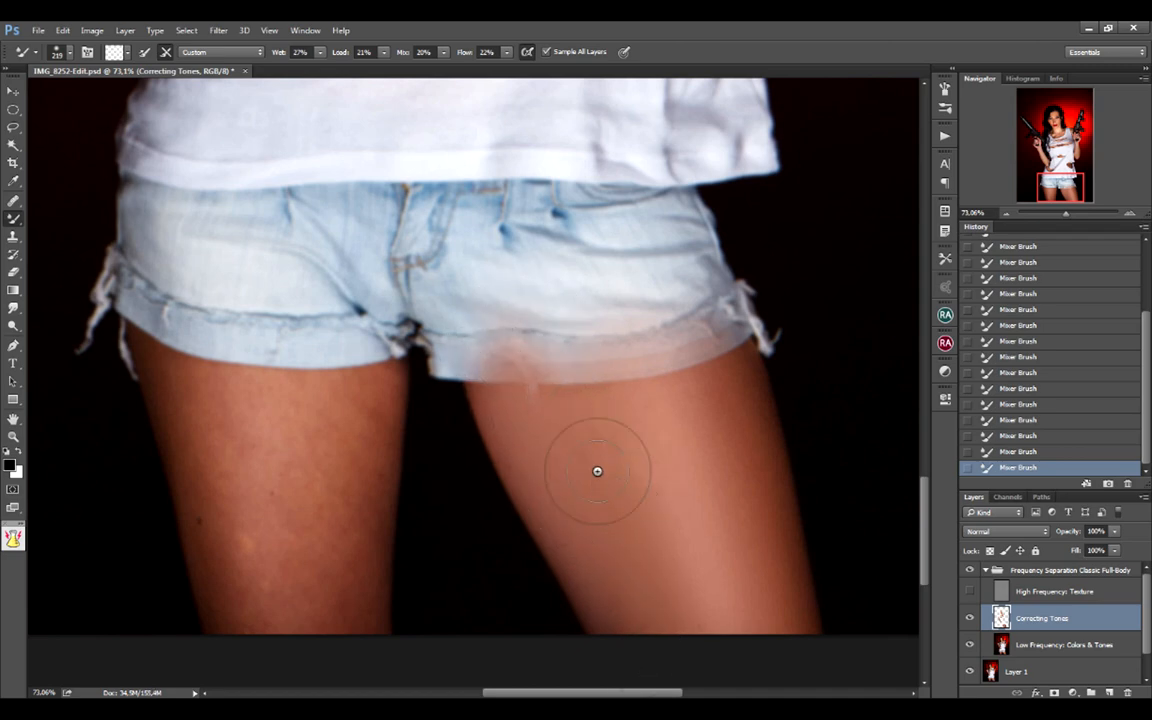
{"action": "mouse_move", "coordinate": [728, 370]}
{"action": "left_mouse_down"}
{"action": "mouse_move", "coordinate": [673, 317]}
{"action": "mouse_move", "coordinate": [575, 446]}
{"action": "left_mouse_up"}
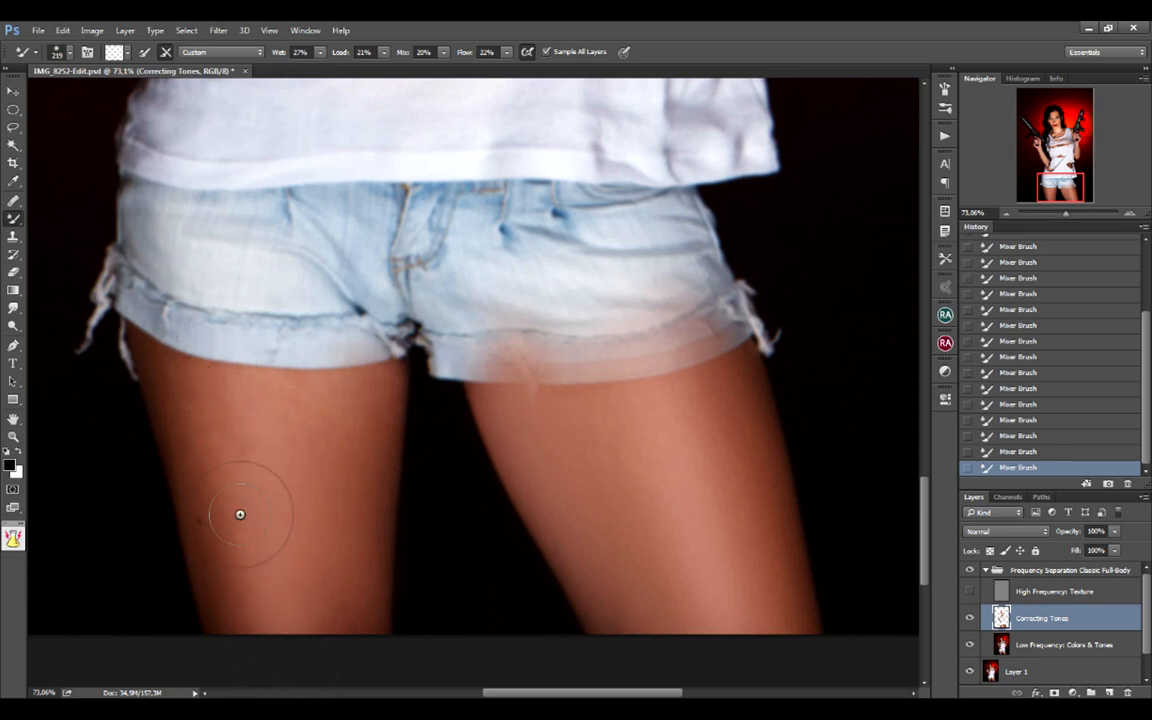
{"action": "mouse_move", "coordinate": [267, 368]}
{"action": "left_mouse_down"}
{"action": "mouse_move", "coordinate": [280, 411]}
{"action": "mouse_move", "coordinate": [324, 365]}
{"action": "mouse_move", "coordinate": [334, 328]}
{"action": "left_mouse_up"}
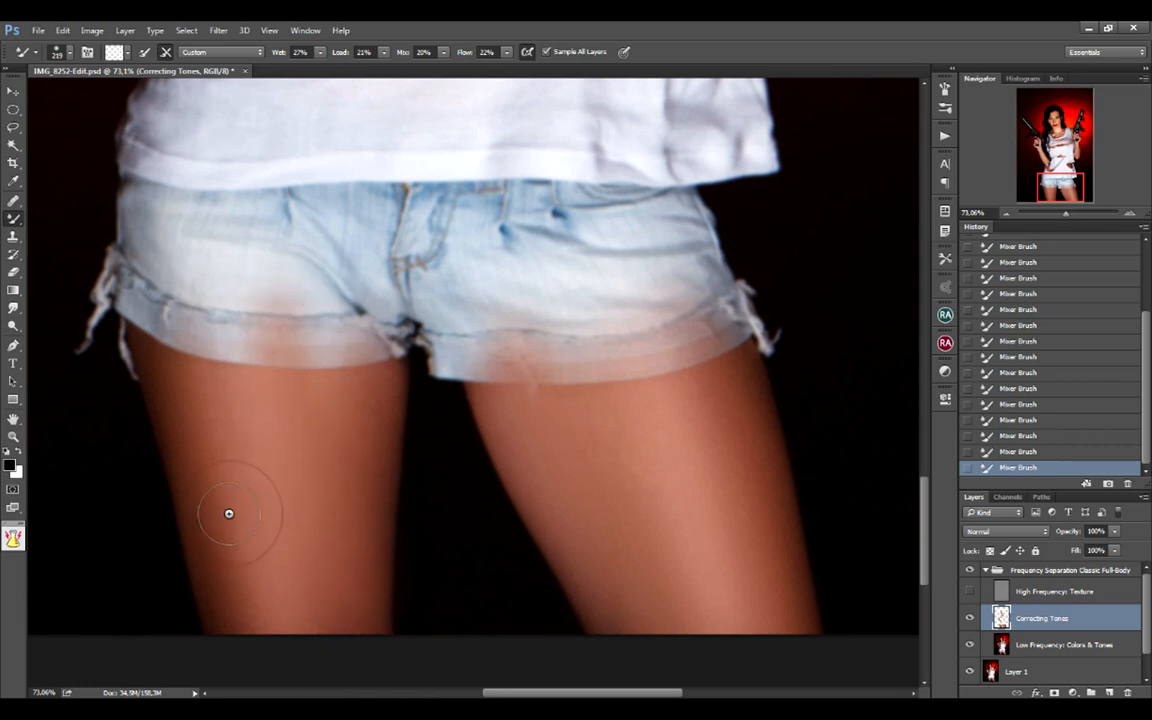
{"action": "left_click_drag", "start_coordinate": [172, 343], "coordinate": [198, 428]}
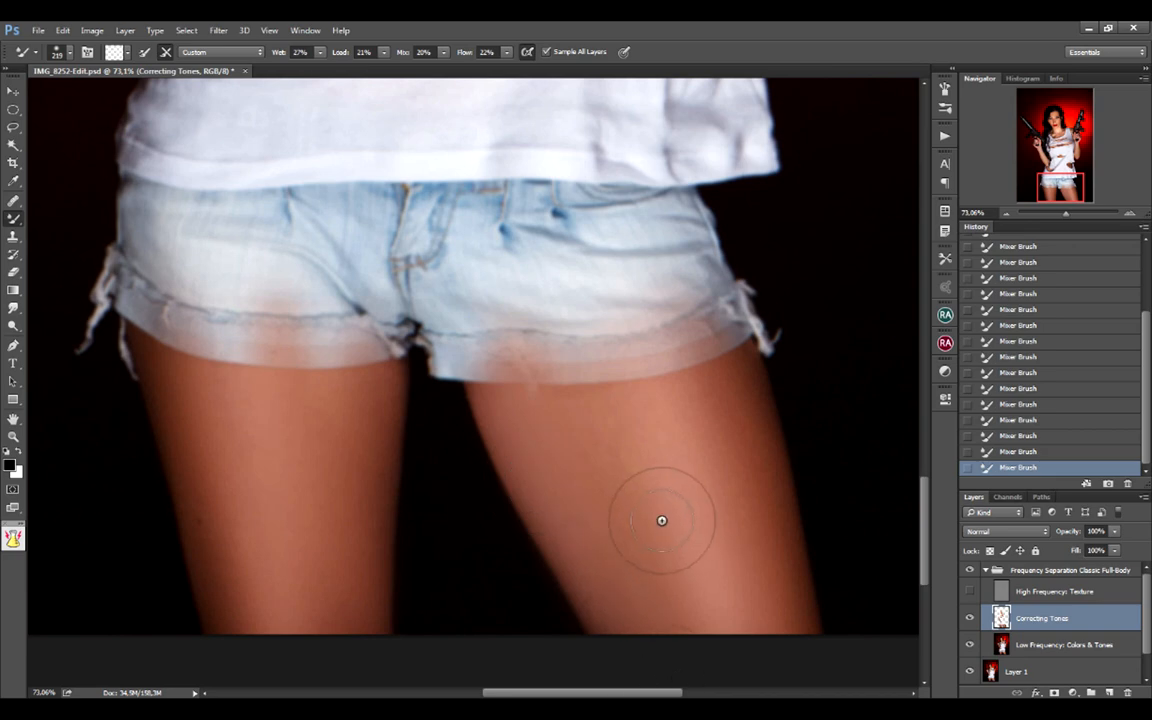
Step: Erase the skin-coloured spill from the shorts' leg over the right thigh, using the Eraser at 100 px and 70% hardness
{"action": "key", "text": "e"}
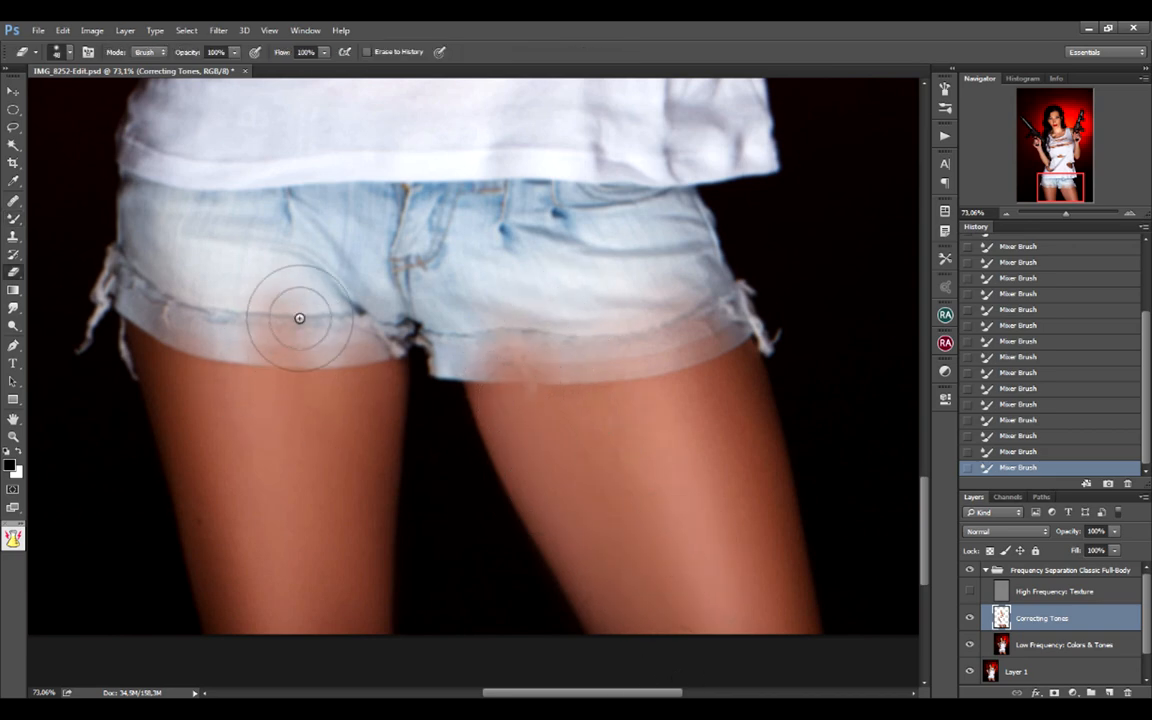
{"action": "mouse_move", "coordinate": [300, 298]}
{"action": "left_mouse_down"}
{"action": "mouse_move", "coordinate": [338, 292]}
{"action": "mouse_move", "coordinate": [350, 518]}
{"action": "mouse_move", "coordinate": [337, 440]}
{"action": "left_mouse_up"}
{"action": "mouse_move", "coordinate": [214, 280]}
{"action": "left_mouse_down"}
{"action": "mouse_move", "coordinate": [231, 312]}
{"action": "mouse_move", "coordinate": [204, 293]}
{"action": "mouse_move", "coordinate": [370, 284]}
{"action": "mouse_move", "coordinate": [269, 307]}
{"action": "mouse_move", "coordinate": [436, 275]}
{"action": "mouse_move", "coordinate": [363, 316]}
{"action": "left_mouse_up"}
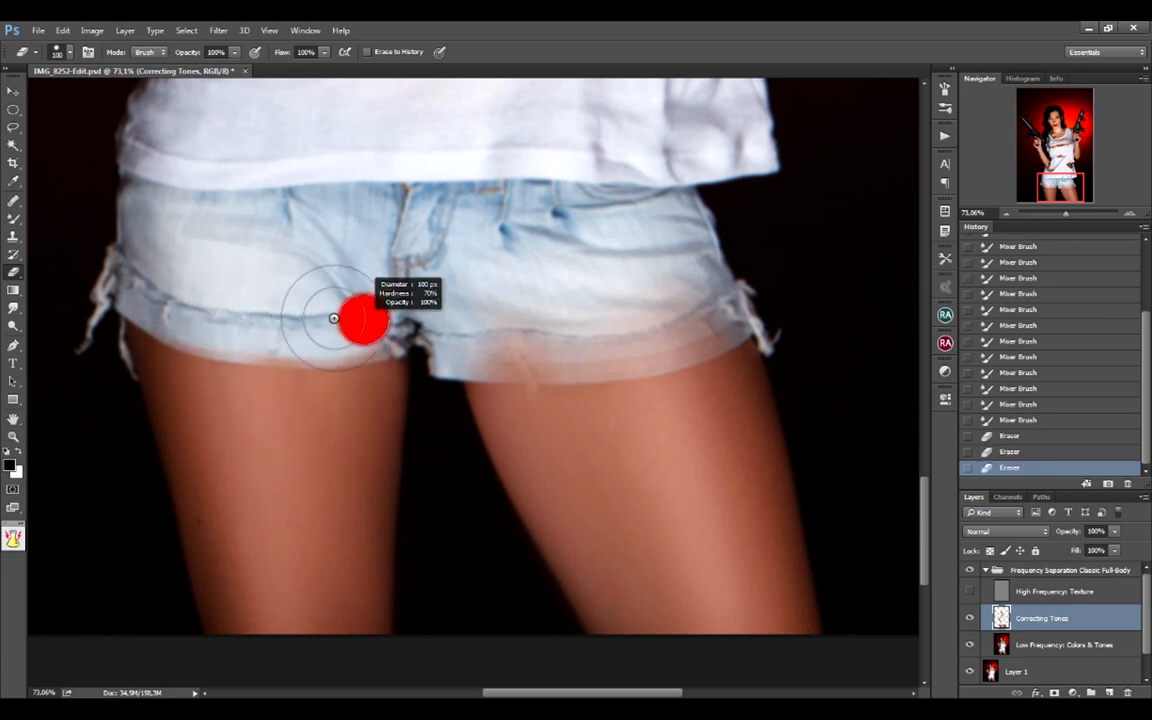
{"action": "key", "text": "alt+space"}
{"action": "key", "text": "Escape"}
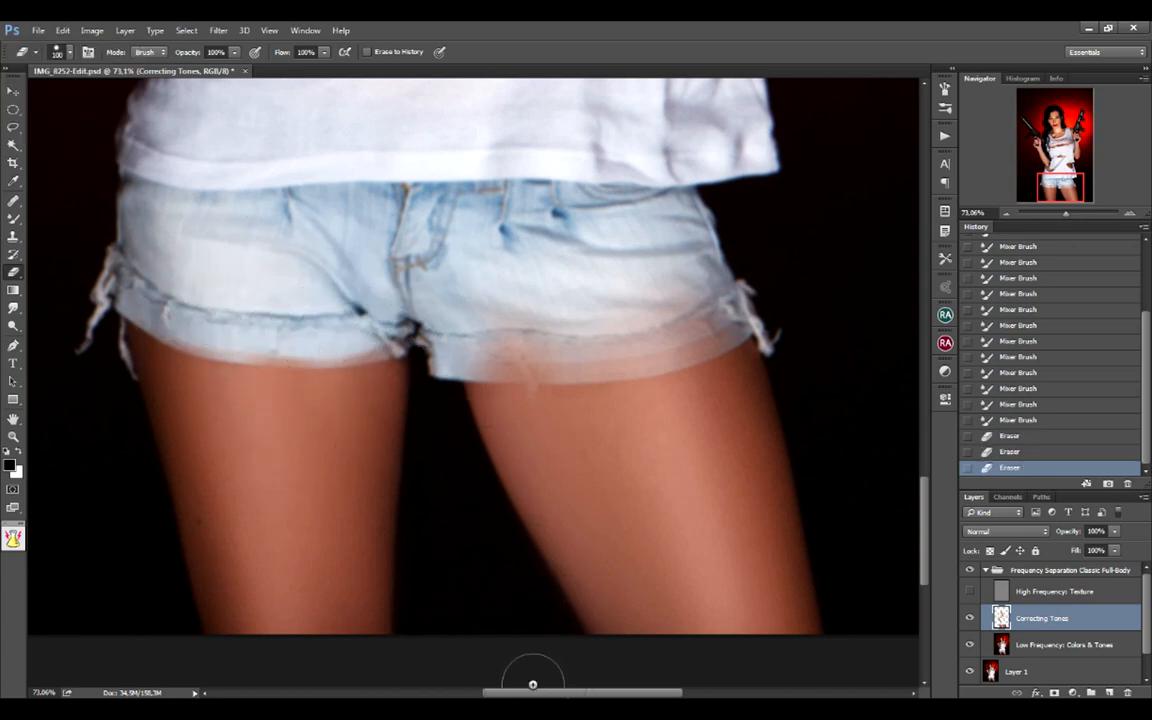
{"action": "mouse_move", "coordinate": [312, 320]}
{"action": "left_mouse_down"}
{"action": "mouse_move", "coordinate": [344, 337]}
{"action": "mouse_move", "coordinate": [429, 314]}
{"action": "left_mouse_up"}
{"action": "mouse_move", "coordinate": [255, 322]}
{"action": "left_mouse_down"}
{"action": "mouse_move", "coordinate": [375, 329]}
{"action": "mouse_move", "coordinate": [280, 305]}
{"action": "mouse_move", "coordinate": [270, 334]}
{"action": "mouse_move", "coordinate": [216, 324]}
{"action": "mouse_move", "coordinate": [301, 314]}
{"action": "mouse_move", "coordinate": [230, 317]}
{"action": "left_mouse_up"}
{"action": "key", "text": "alt+space"}
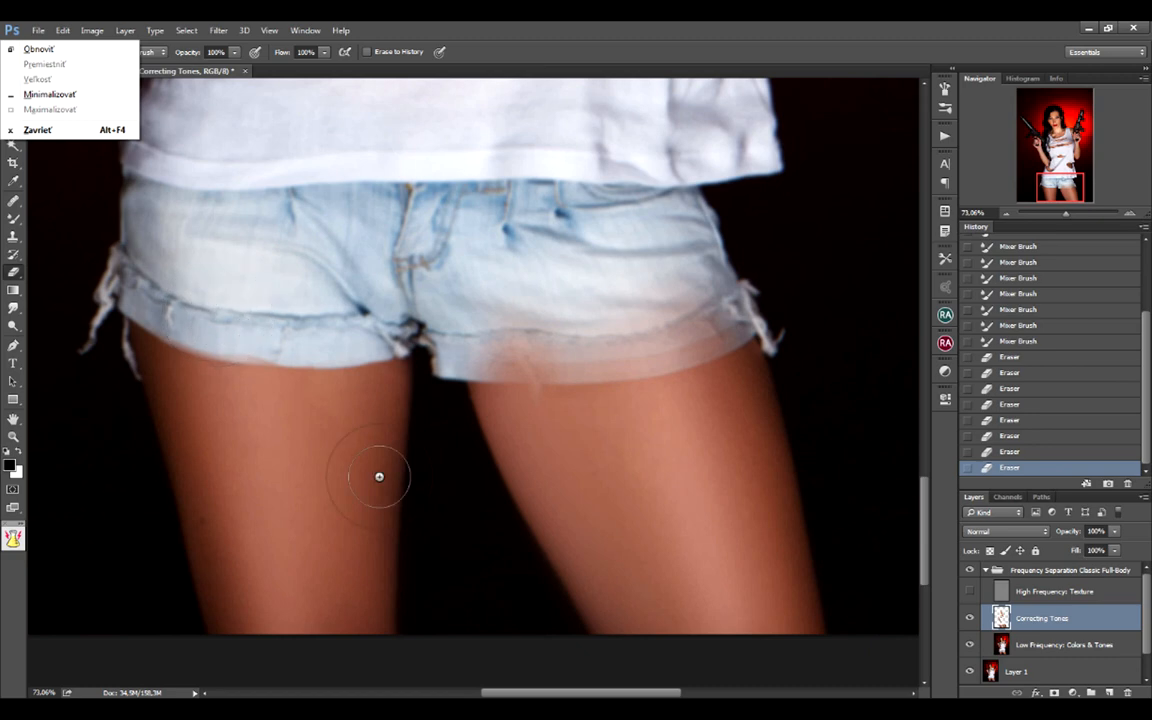
{"action": "key", "text": "Escape"}
{"action": "mouse_move", "coordinate": [239, 339]}
{"action": "left_mouse_down"}
{"action": "mouse_move", "coordinate": [318, 330]}
{"action": "mouse_move", "coordinate": [203, 344]}
{"action": "mouse_move", "coordinate": [178, 330]}
{"action": "left_mouse_up"}
{"action": "mouse_move", "coordinate": [258, 301]}
{"action": "left_mouse_down"}
{"action": "mouse_move", "coordinate": [496, 327]}
{"action": "mouse_move", "coordinate": [436, 318]}
{"action": "left_mouse_up"}
Step: Save the document and erase the skin-coloured spill from the front fabric and outer cuff of the shorts over the left thigh
{"action": "mouse_move", "coordinate": [312, 298]}
{"action": "left_mouse_down"}
{"action": "mouse_move", "coordinate": [590, 320]}
{"action": "mouse_move", "coordinate": [750, 299]}
{"action": "left_mouse_up"}
{"action": "mouse_move", "coordinate": [579, 370]}
{"action": "left_mouse_down"}
{"action": "mouse_move", "coordinate": [802, 306]}
{"action": "mouse_move", "coordinate": [339, 336]}
{"action": "left_mouse_up"}
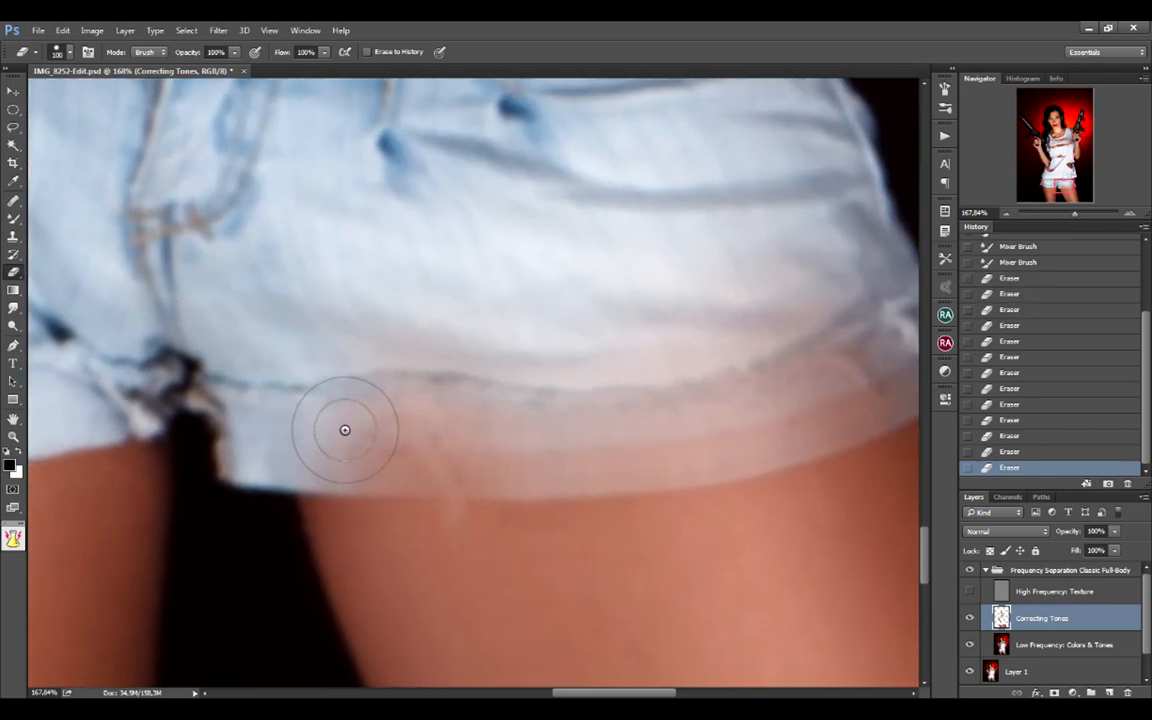
{"action": "key", "text": "ctrl+s"}
{"action": "left_click_drag", "start_coordinate": [297, 431], "coordinate": [497, 408]}
{"action": "mouse_move", "coordinate": [405, 402]}
{"action": "left_mouse_down"}
{"action": "mouse_move", "coordinate": [574, 376]}
{"action": "mouse_move", "coordinate": [252, 360]}
{"action": "mouse_move", "coordinate": [665, 366]}
{"action": "mouse_move", "coordinate": [564, 396]}
{"action": "left_mouse_up"}
{"action": "left_click_drag", "start_coordinate": [833, 319], "coordinate": [672, 271]}
{"action": "left_click_drag", "start_coordinate": [745, 292], "coordinate": [573, 365]}
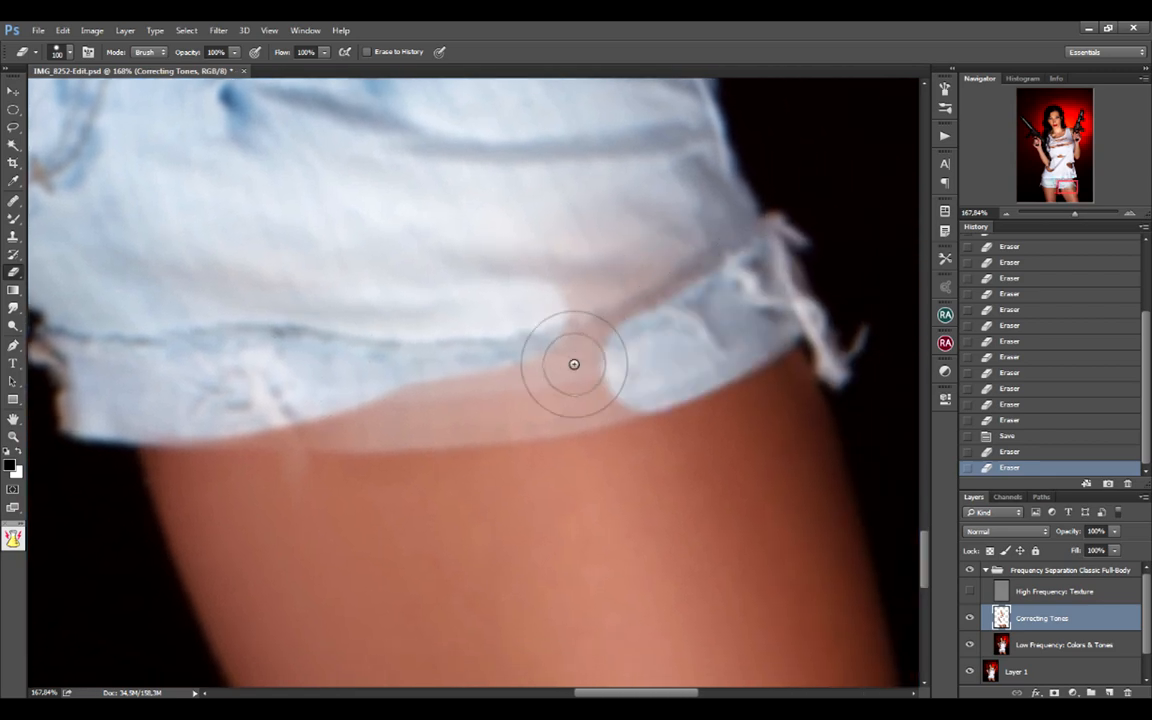
{"action": "mouse_move", "coordinate": [713, 267]}
{"action": "left_mouse_down"}
{"action": "mouse_move", "coordinate": [546, 338]}
{"action": "mouse_move", "coordinate": [685, 232]}
{"action": "left_mouse_up"}
{"action": "mouse_move", "coordinate": [685, 232]}
{"action": "left_mouse_down"}
{"action": "mouse_move", "coordinate": [648, 210]}
{"action": "mouse_move", "coordinate": [504, 278]}
{"action": "left_mouse_up"}
{"action": "mouse_move", "coordinate": [504, 278]}
{"action": "left_mouse_down"}
{"action": "mouse_move", "coordinate": [420, 308]}
{"action": "mouse_move", "coordinate": [485, 211]}
{"action": "left_mouse_up"}
{"action": "left_click_drag", "start_coordinate": [485, 211], "coordinate": [641, 186]}
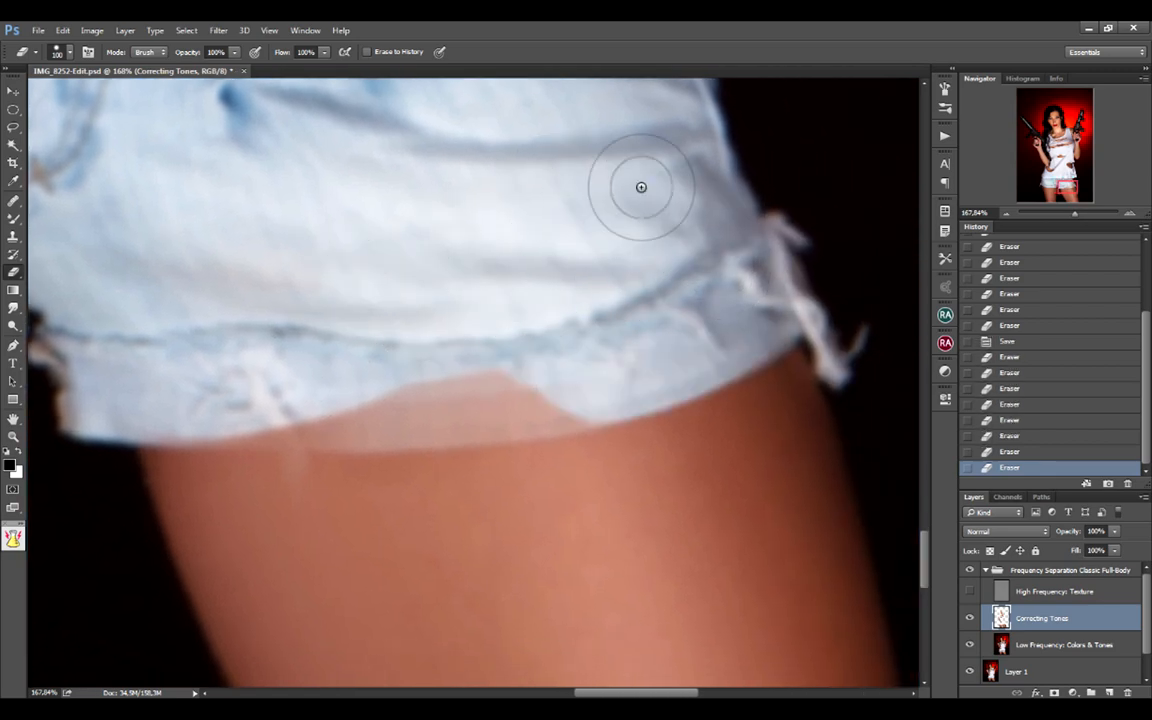
Step: Erase the remaining colour spill along the left cuff's lower edge, restoring its frayed threads and stitching
{"action": "left_click_drag", "start_coordinate": [823, 200], "coordinate": [522, 355]}
{"action": "left_click_drag", "start_coordinate": [602, 364], "coordinate": [337, 393]}
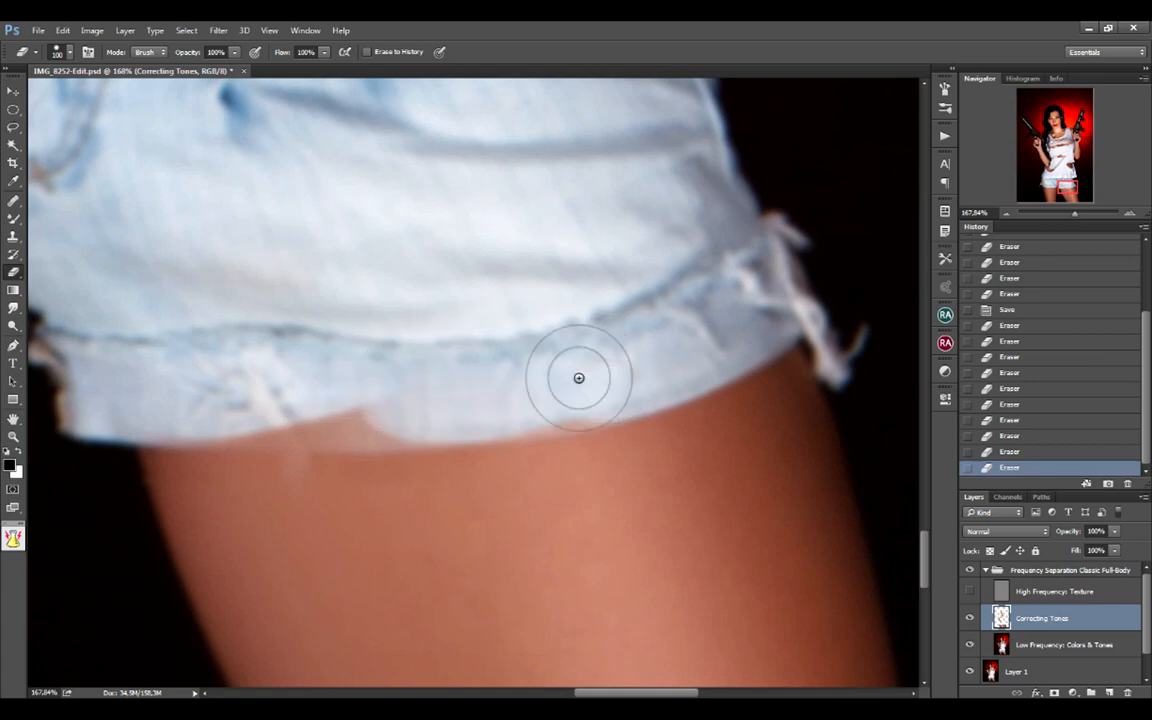
{"action": "mouse_move", "coordinate": [579, 378]}
{"action": "left_mouse_down"}
{"action": "mouse_move", "coordinate": [196, 429]}
{"action": "mouse_move", "coordinate": [341, 375]}
{"action": "mouse_move", "coordinate": [474, 389]}
{"action": "mouse_move", "coordinate": [281, 407]}
{"action": "mouse_move", "coordinate": [244, 388]}
{"action": "left_mouse_up"}
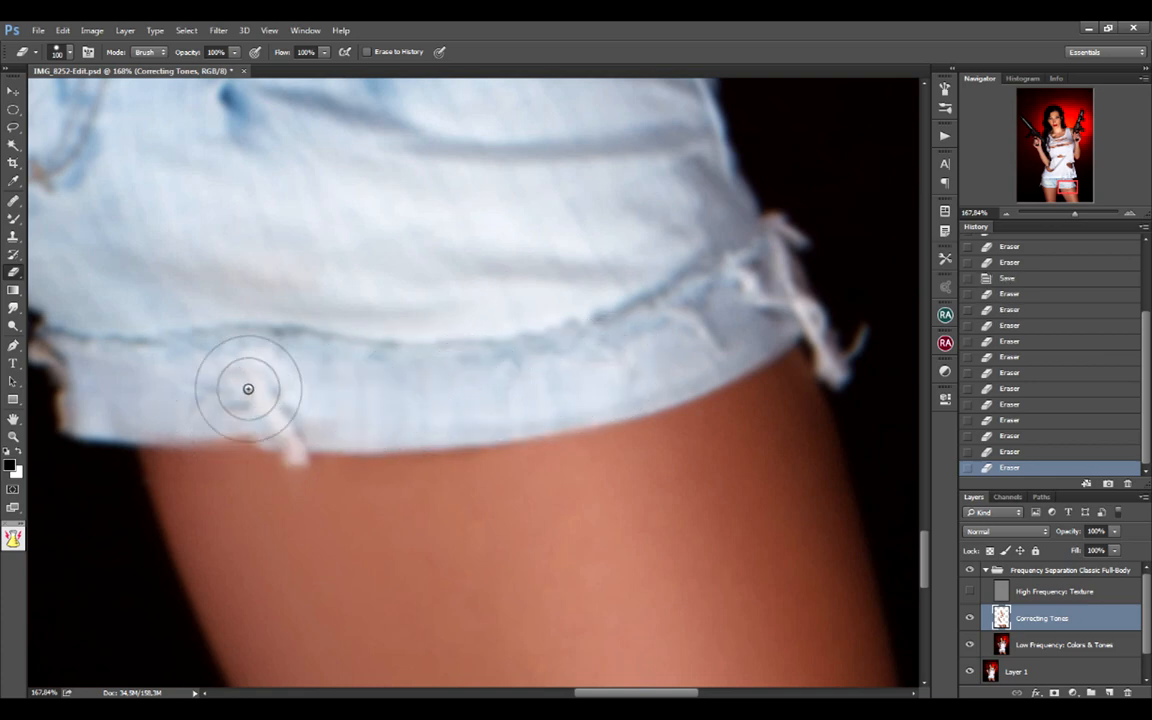
{"action": "mouse_move", "coordinate": [344, 377]}
{"action": "left_mouse_down"}
{"action": "mouse_move", "coordinate": [256, 374]}
{"action": "mouse_move", "coordinate": [225, 389]}
{"action": "left_mouse_up"}
{"action": "mouse_move", "coordinate": [510, 321]}
{"action": "left_mouse_down"}
{"action": "mouse_move", "coordinate": [525, 287]}
{"action": "mouse_move", "coordinate": [761, 239]}
{"action": "left_mouse_up"}
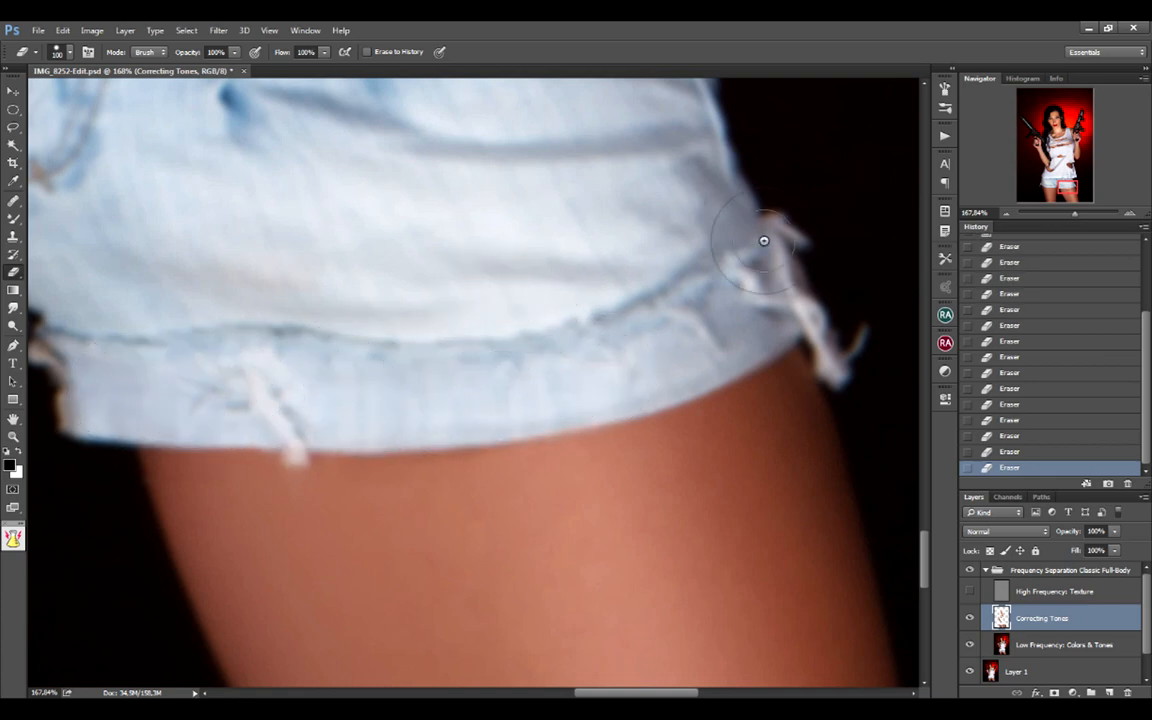
{"action": "left_click_drag", "start_coordinate": [689, 226], "coordinate": [616, 226]}
{"action": "left_click_drag", "start_coordinate": [590, 172], "coordinate": [660, 292]}
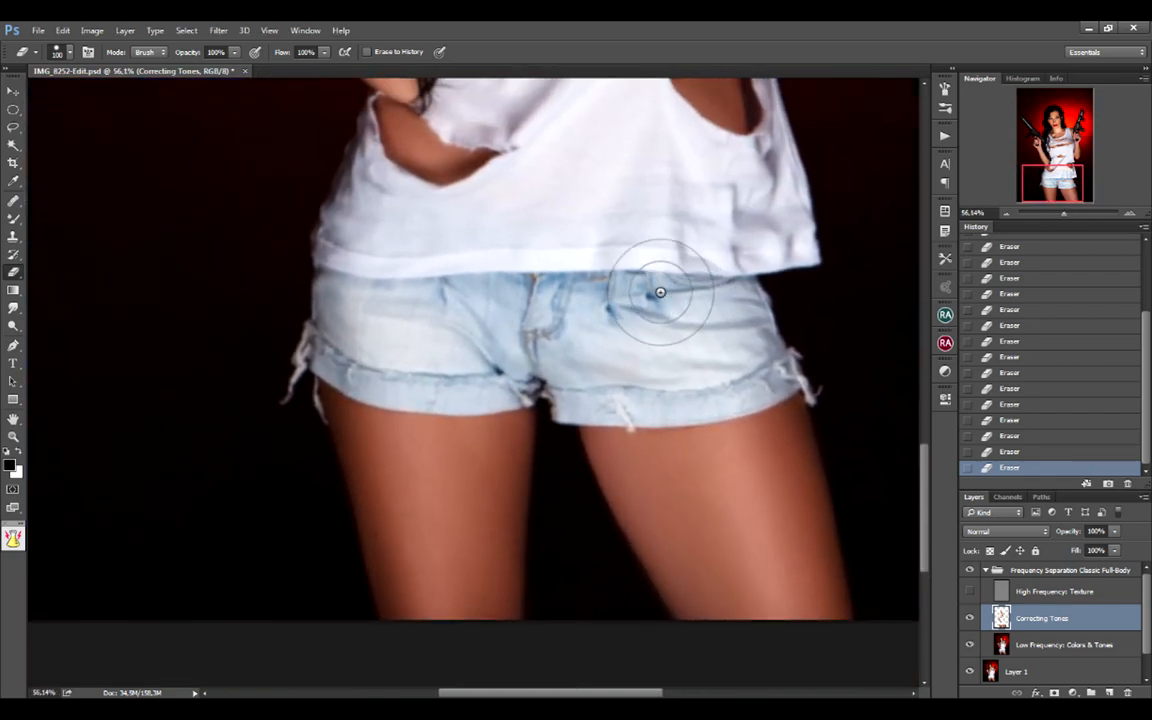
Step: Compare the legs with and without the Correcting Tones layer
{"action": "left_click", "coordinate": [967, 618]}
{"action": "left_click", "coordinate": [967, 618]}
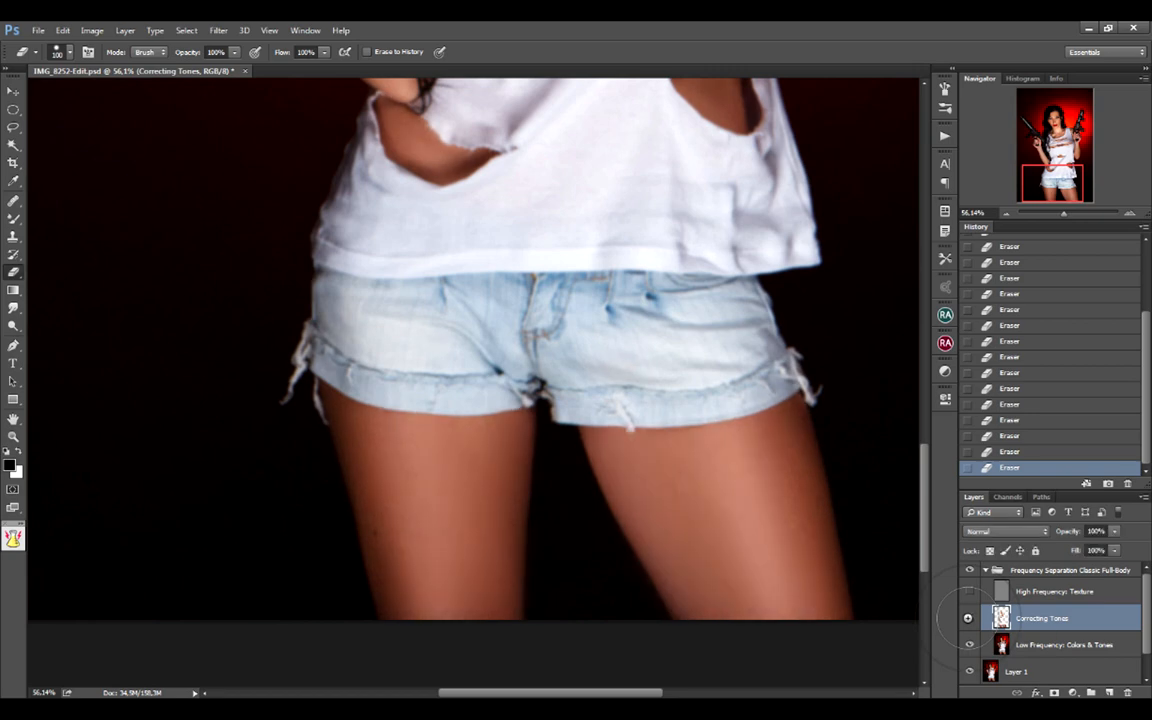
{"action": "left_click", "coordinate": [967, 618]}
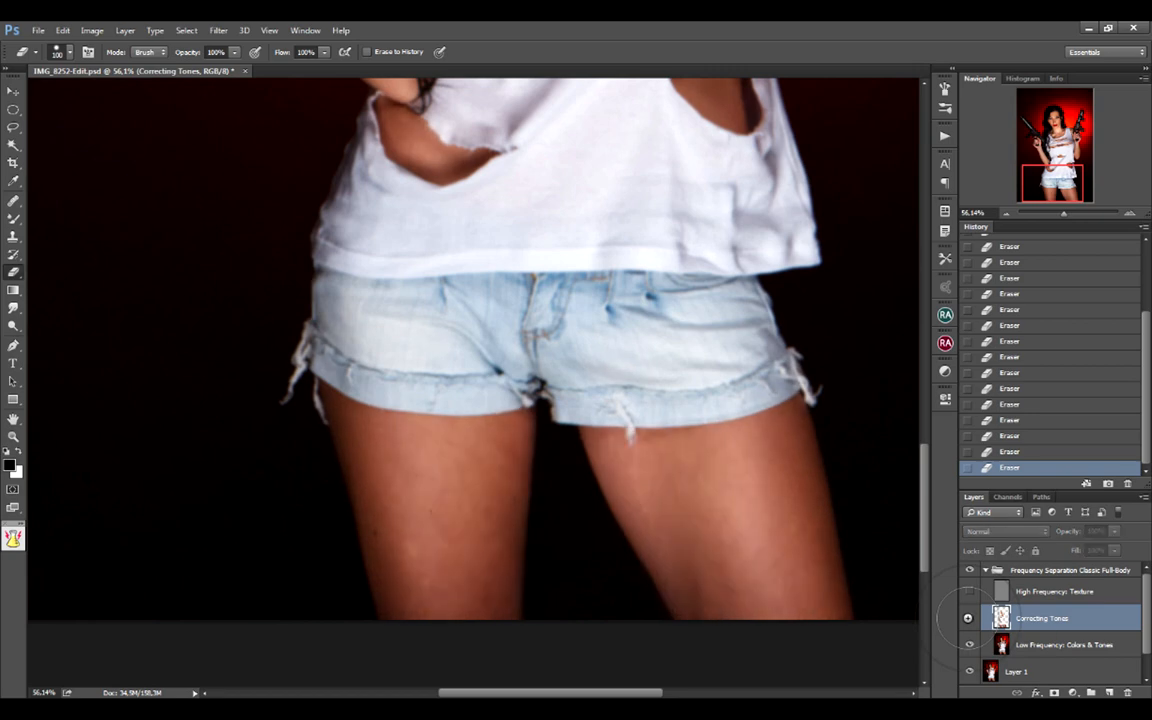
{"action": "left_click", "coordinate": [967, 618]}
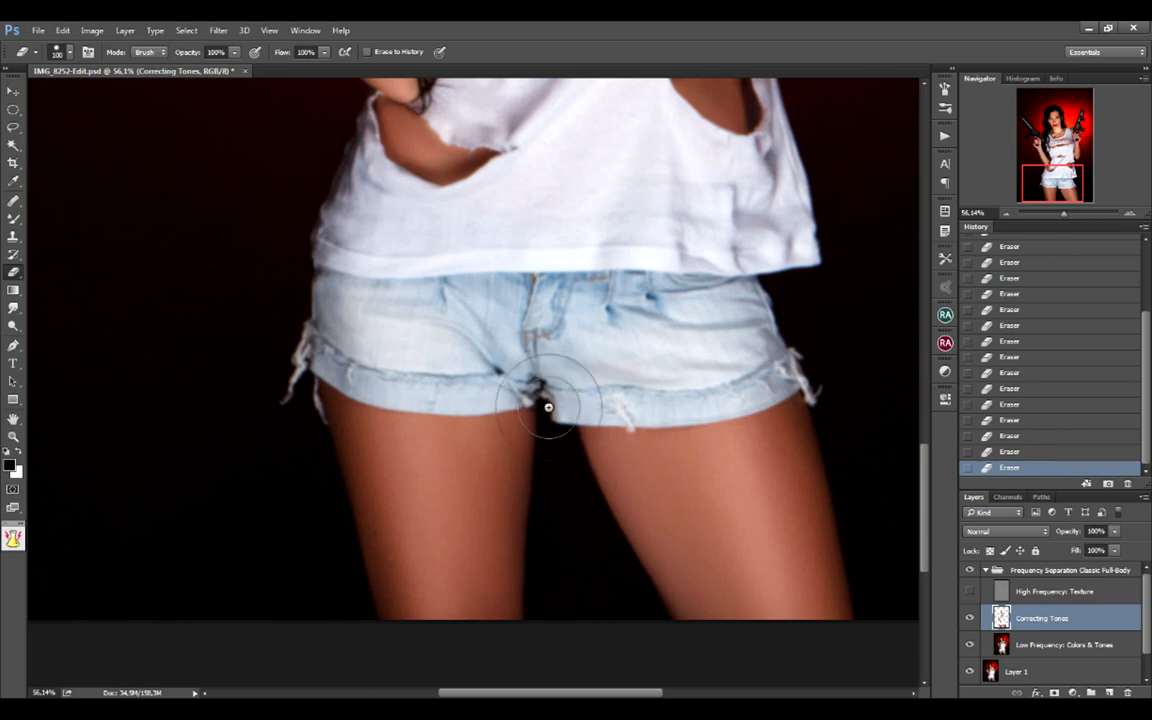
Step: Smooth the skin tones of the woman's left forearm from wrist to elbow with the Mixer Brush at size 112
{"action": "scroll", "coordinate": [550, 583], "scroll_direction": "up", "scroll_amount": 5}
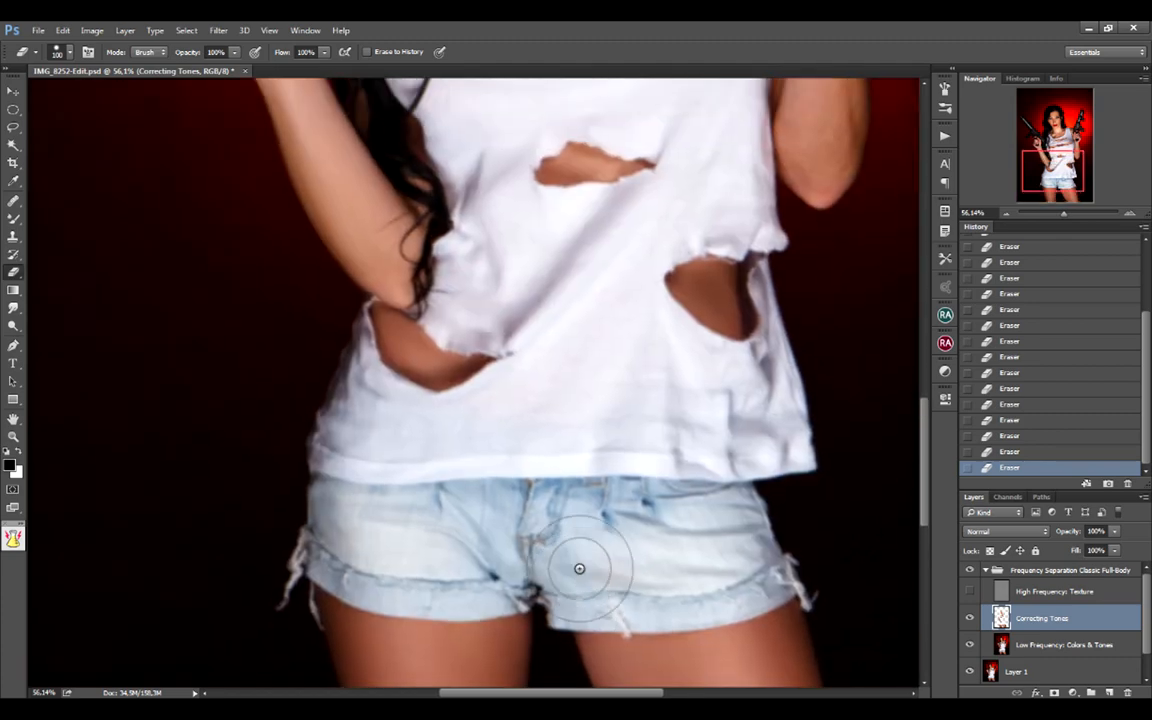
{"action": "scroll", "coordinate": [658, 319], "scroll_direction": "down", "scroll_amount": 1}
{"action": "scroll", "coordinate": [717, 289], "scroll_direction": "up", "scroll_amount": 5}
{"action": "scroll", "coordinate": [532, 411], "scroll_direction": "right", "scroll_amount": 5}
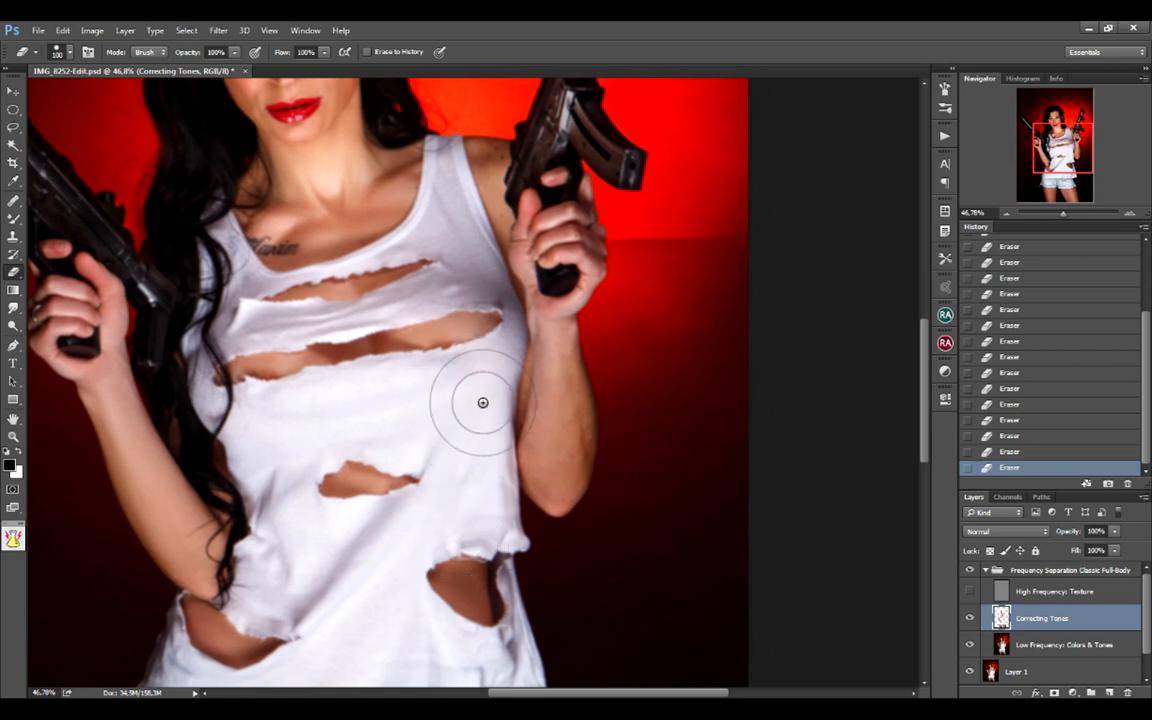
{"action": "key", "text": "b"}
{"action": "left_click_drag", "start_coordinate": [570, 419], "coordinate": [547, 411]}
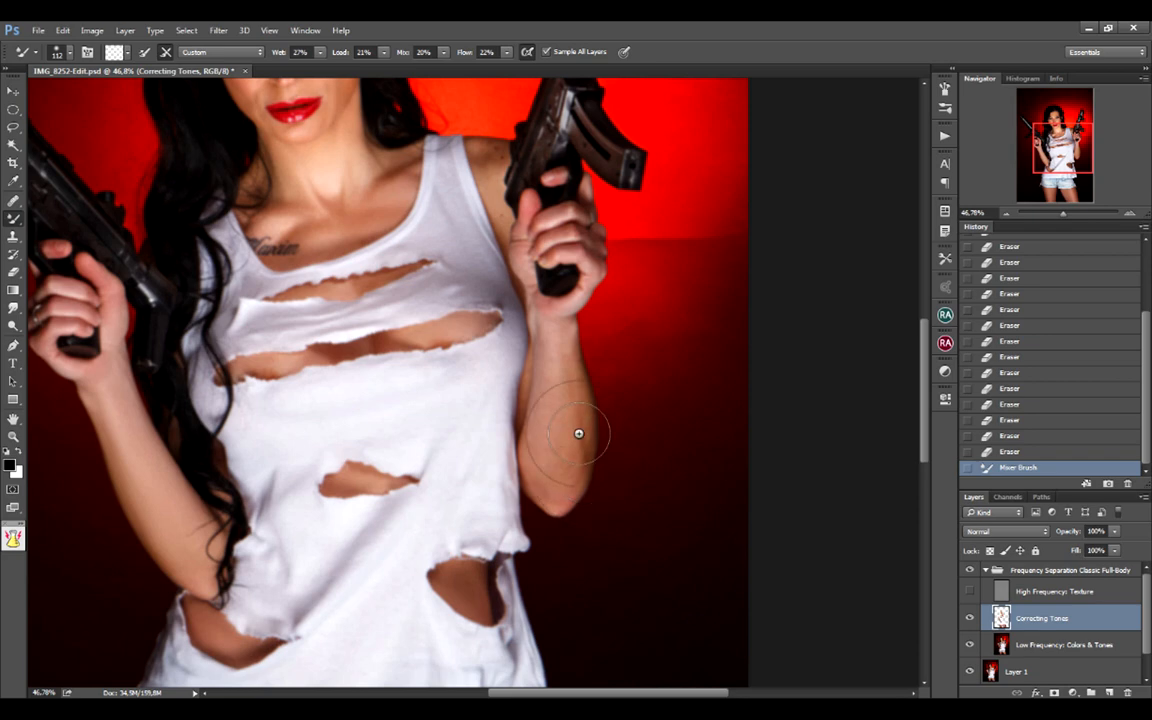
{"action": "scroll", "coordinate": [617, 430], "scroll_direction": "up", "scroll_amount": 3}
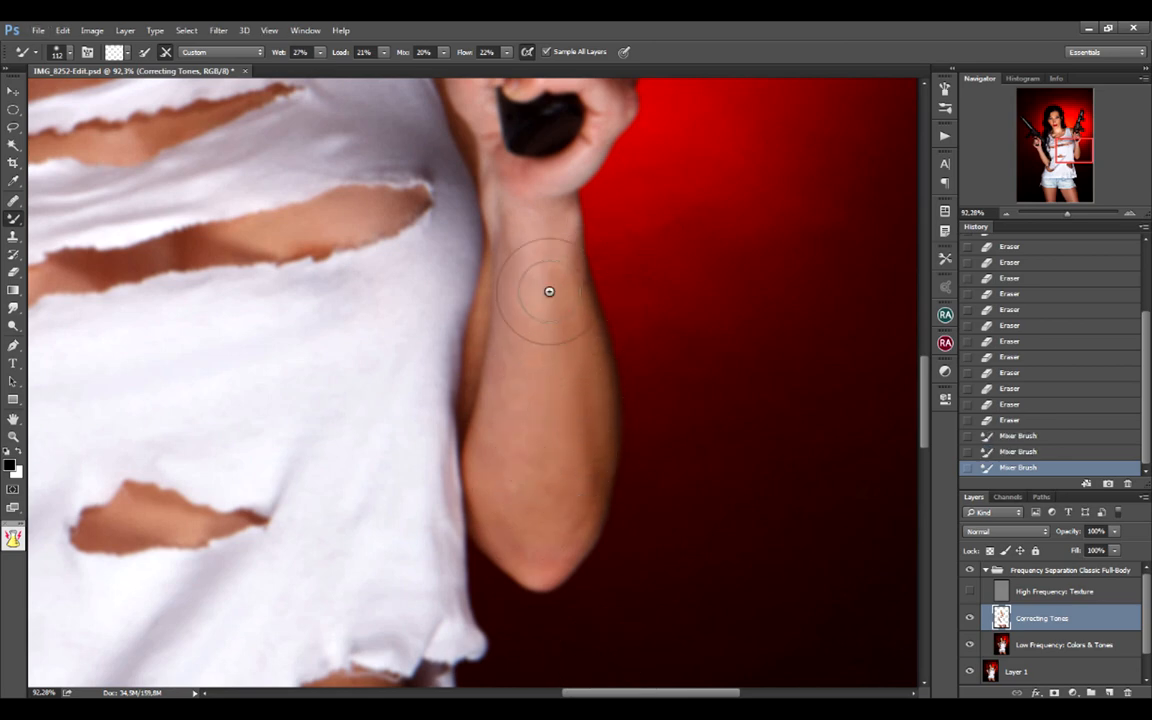
{"action": "left_click_drag", "start_coordinate": [549, 291], "coordinate": [578, 525]}
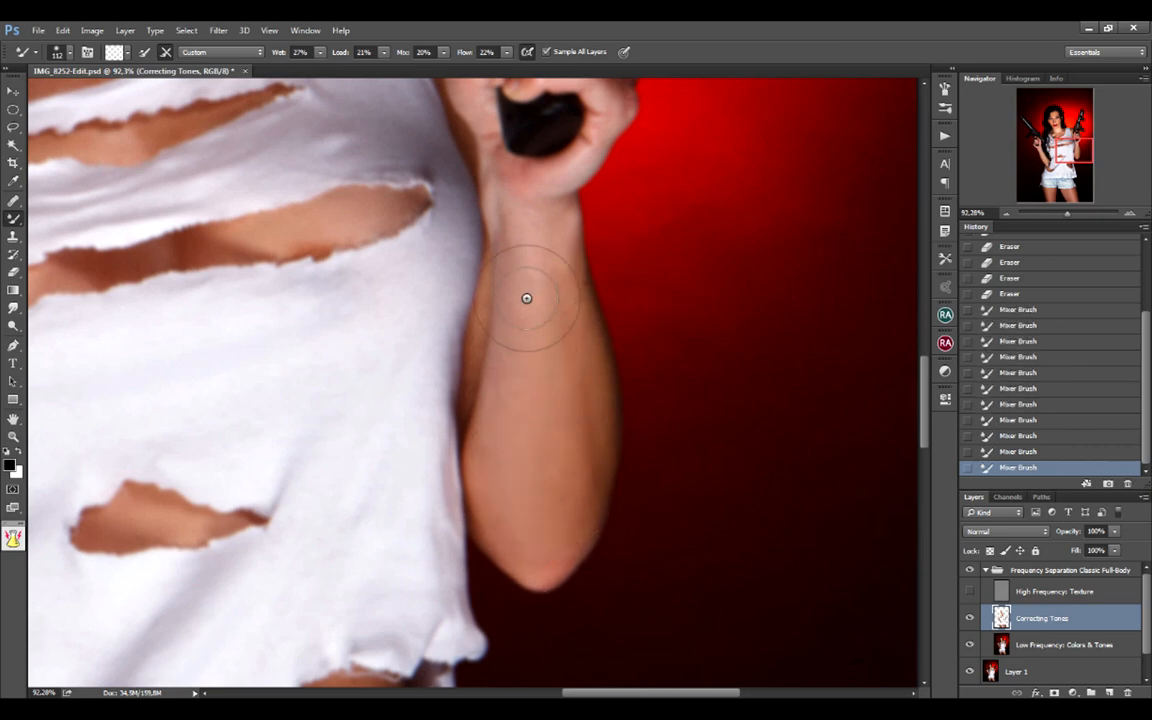
{"action": "mouse_move", "coordinate": [526, 298]}
{"action": "left_mouse_down"}
{"action": "mouse_move", "coordinate": [502, 380]}
{"action": "mouse_move", "coordinate": [529, 212]}
{"action": "mouse_move", "coordinate": [541, 335]}
{"action": "mouse_move", "coordinate": [538, 225]}
{"action": "mouse_move", "coordinate": [568, 325]}
{"action": "left_mouse_up"}
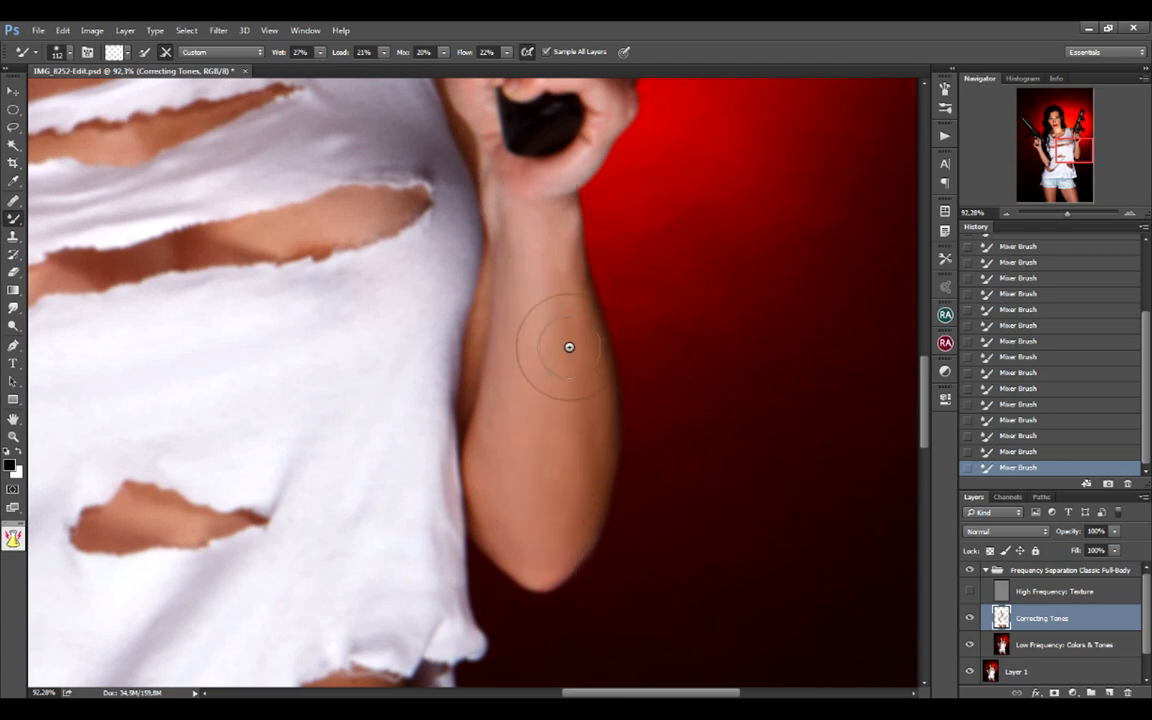
{"action": "left_click_drag", "start_coordinate": [555, 280], "coordinate": [553, 483]}
Step: Blend the skin tones on the fingers, thumb and palm of the left hand holding the gun with the Mixer Brush at size 62
{"action": "scroll", "coordinate": [597, 200], "scroll_direction": "up", "scroll_amount": 5}
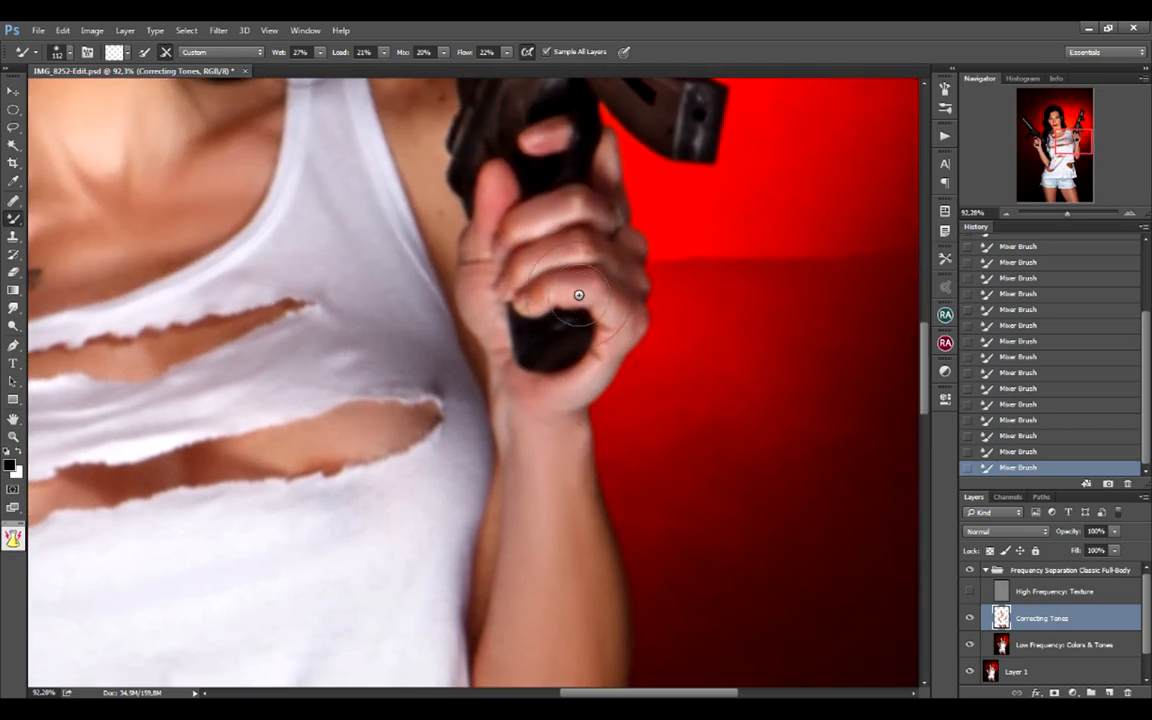
{"action": "left_click_drag", "start_coordinate": [586, 319], "coordinate": [560, 319]}
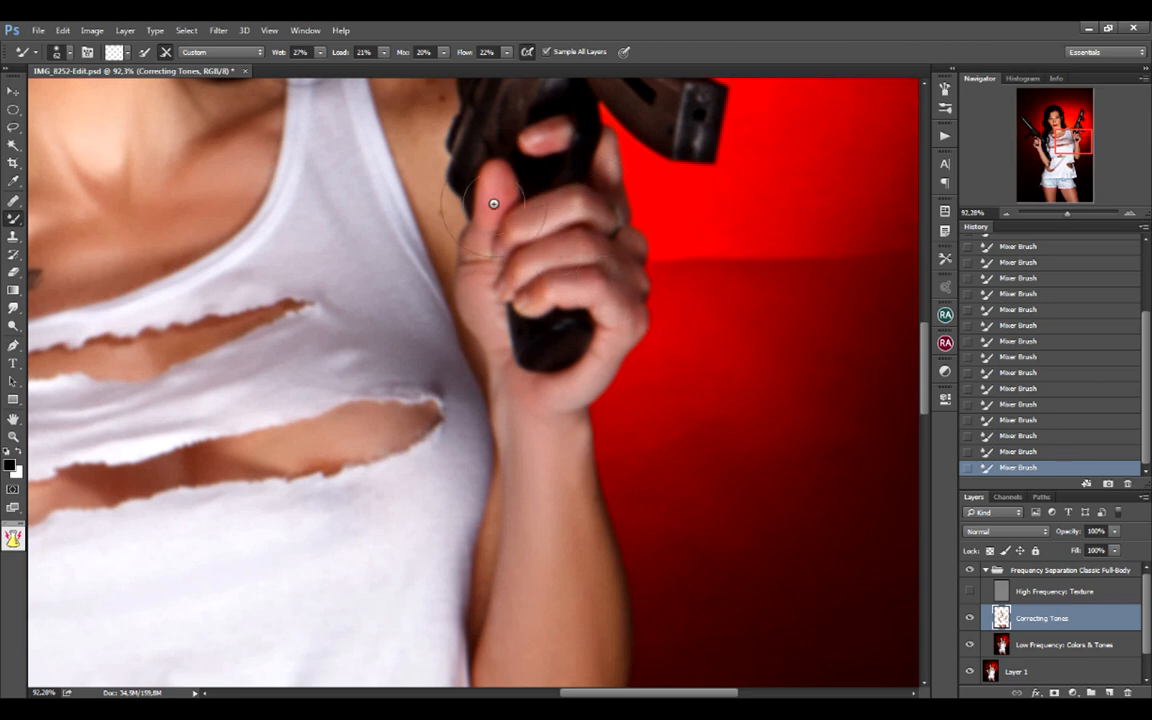
{"action": "left_click_drag", "start_coordinate": [491, 219], "coordinate": [592, 421]}
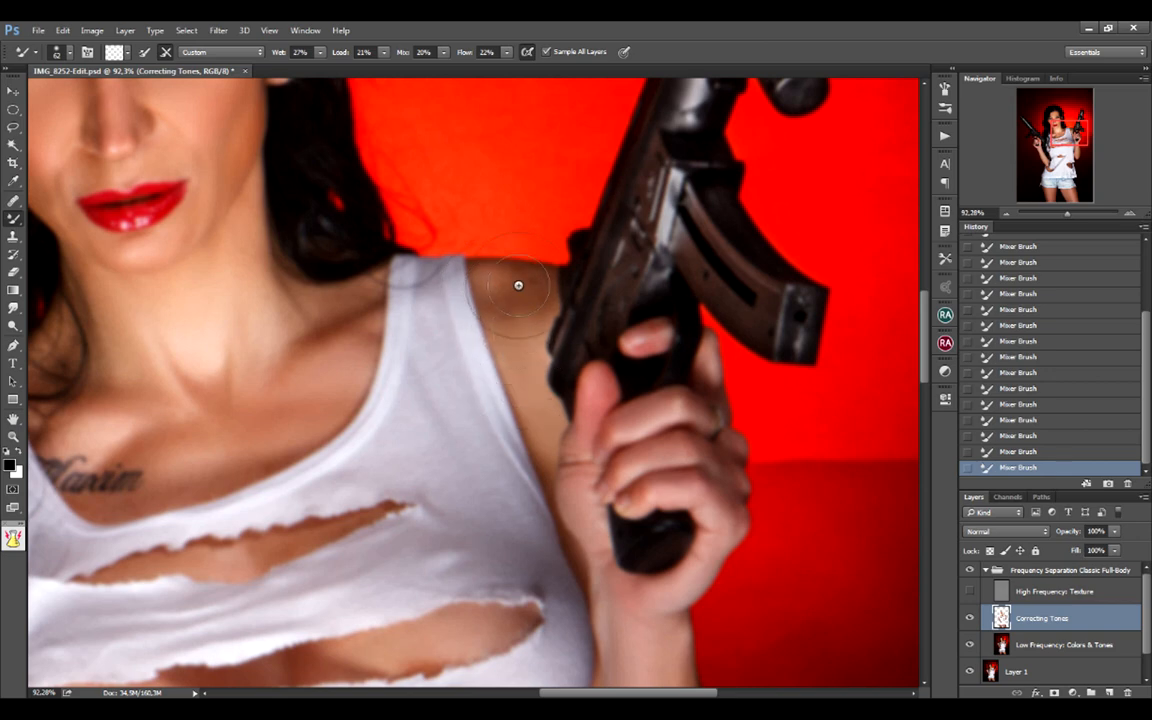
Step: Refine the facial skin tones, especially the forehead, with the Mixer Brush at size 99
{"action": "left_click_drag", "start_coordinate": [333, 313], "coordinate": [667, 477]}
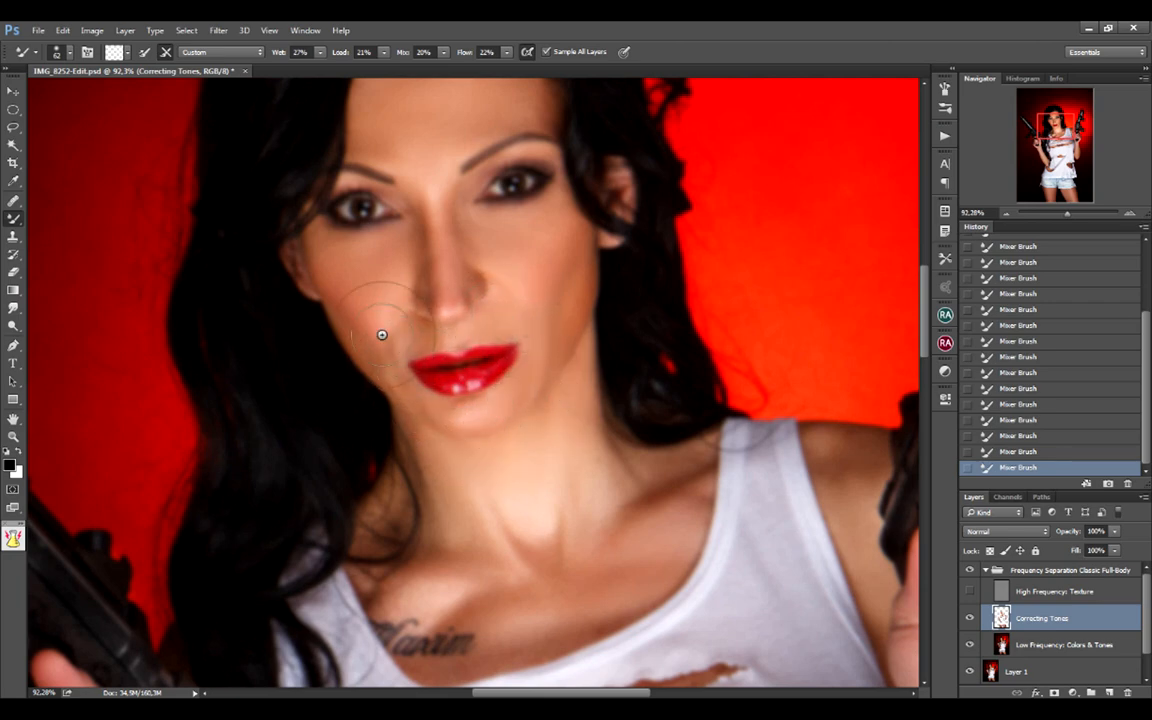
{"action": "left_click_drag", "start_coordinate": [468, 249], "coordinate": [488, 296]}
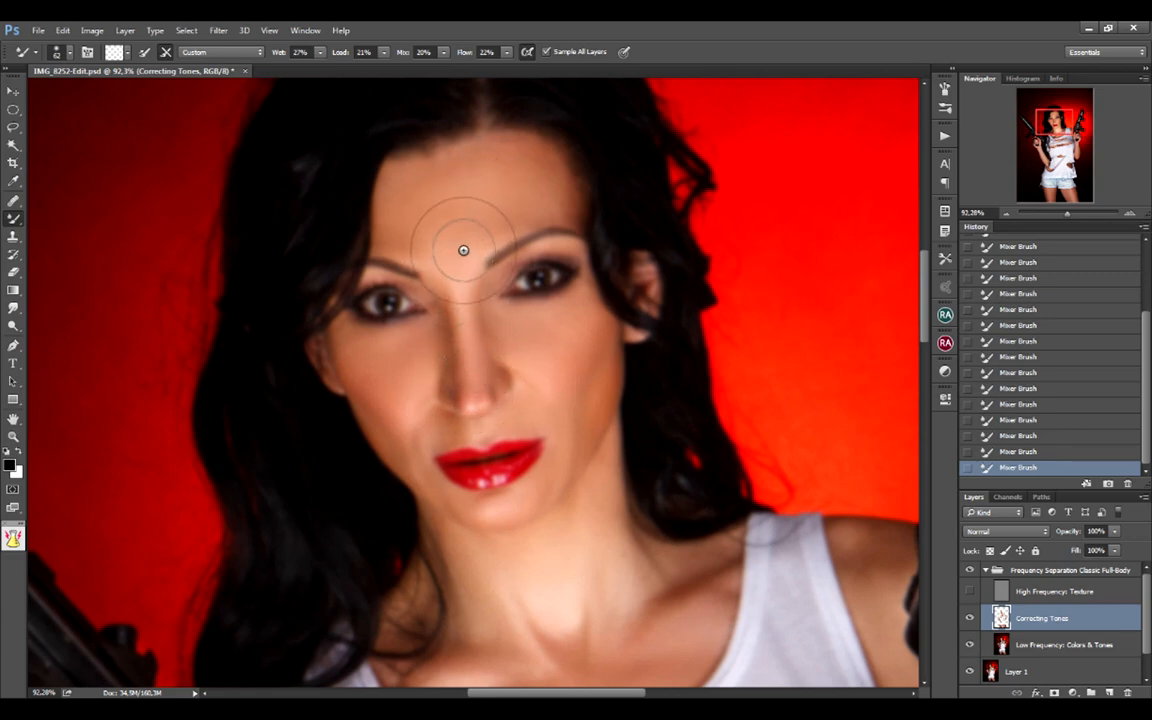
{"action": "left_click_drag", "start_coordinate": [455, 233], "coordinate": [497, 210]}
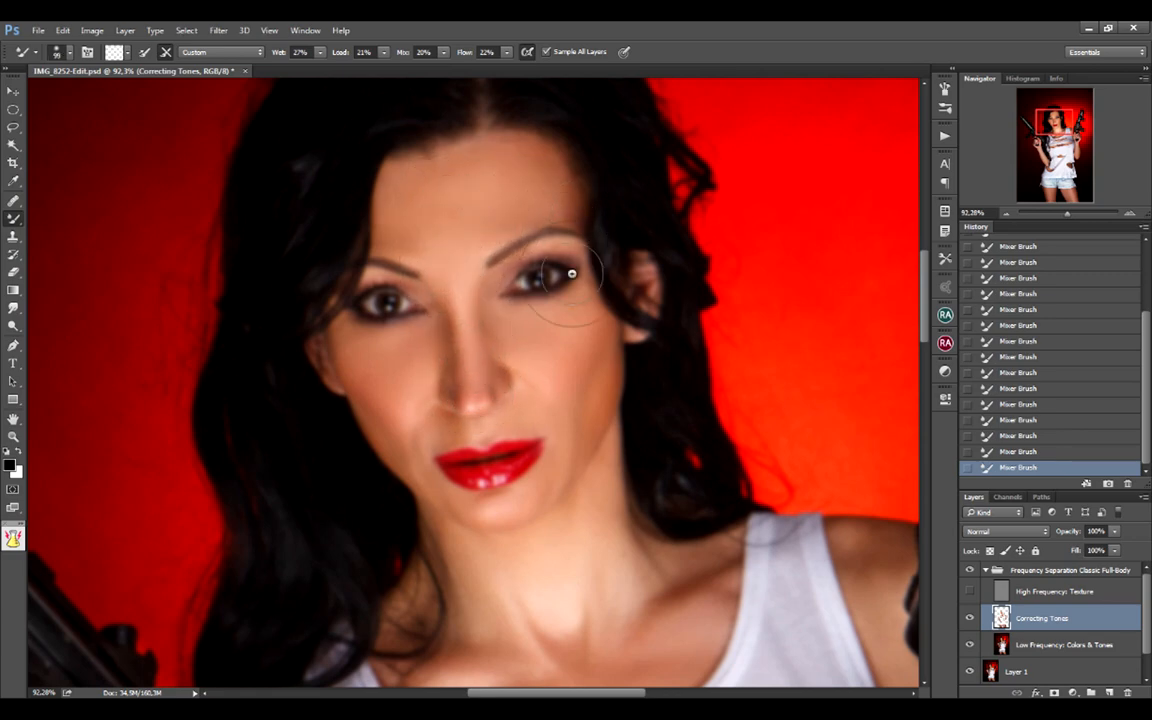
Step: Show the High Frequency: Texture layer again and compare the whole portrait with and without the Correcting Tones layer
{"action": "scroll", "coordinate": [505, 294], "scroll_direction": "down", "scroll_amount": 10}
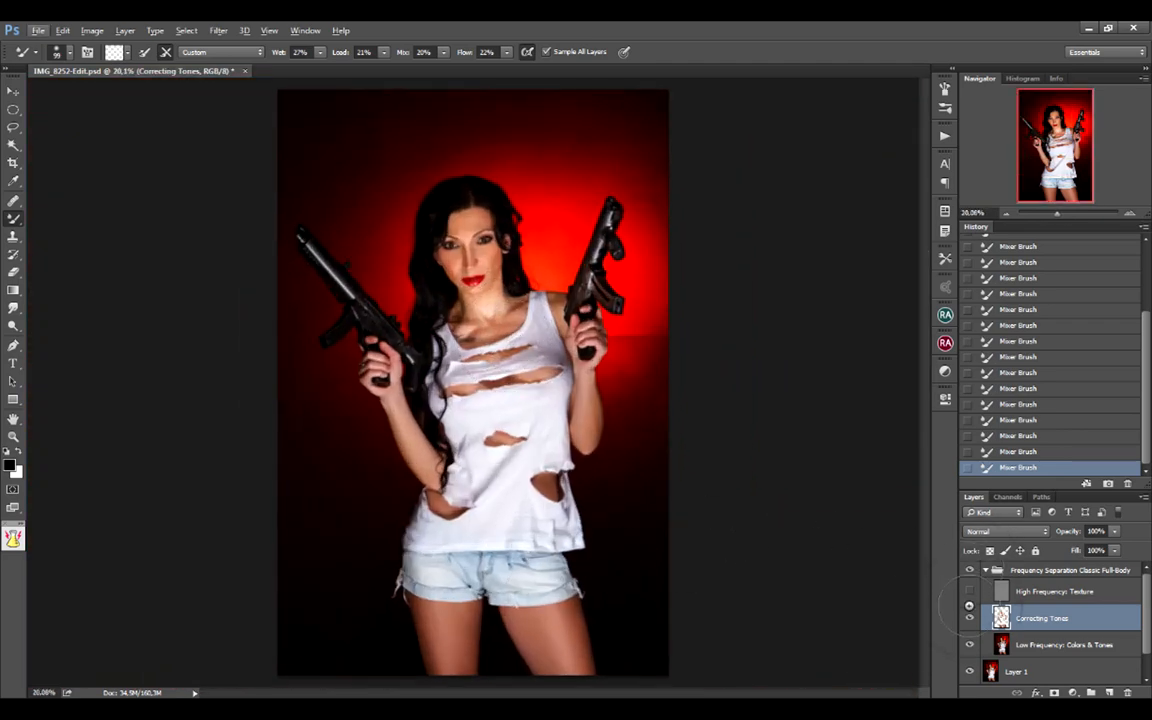
{"action": "left_click", "coordinate": [972, 617]}
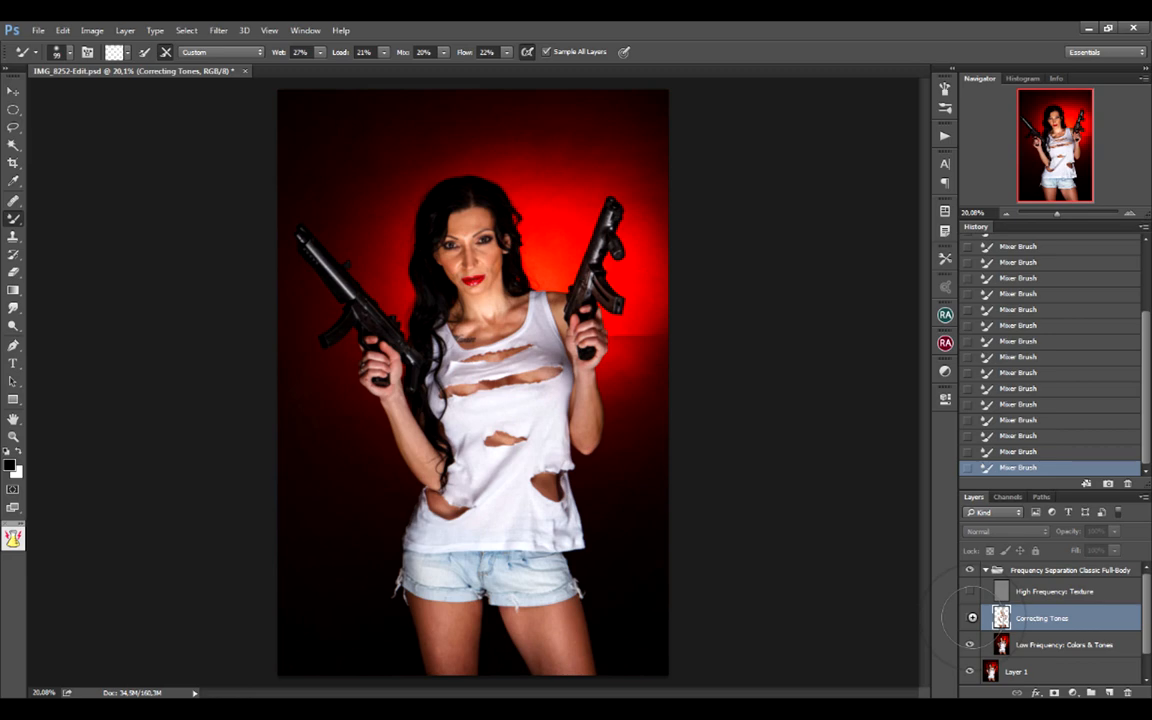
{"action": "left_click", "coordinate": [972, 617]}
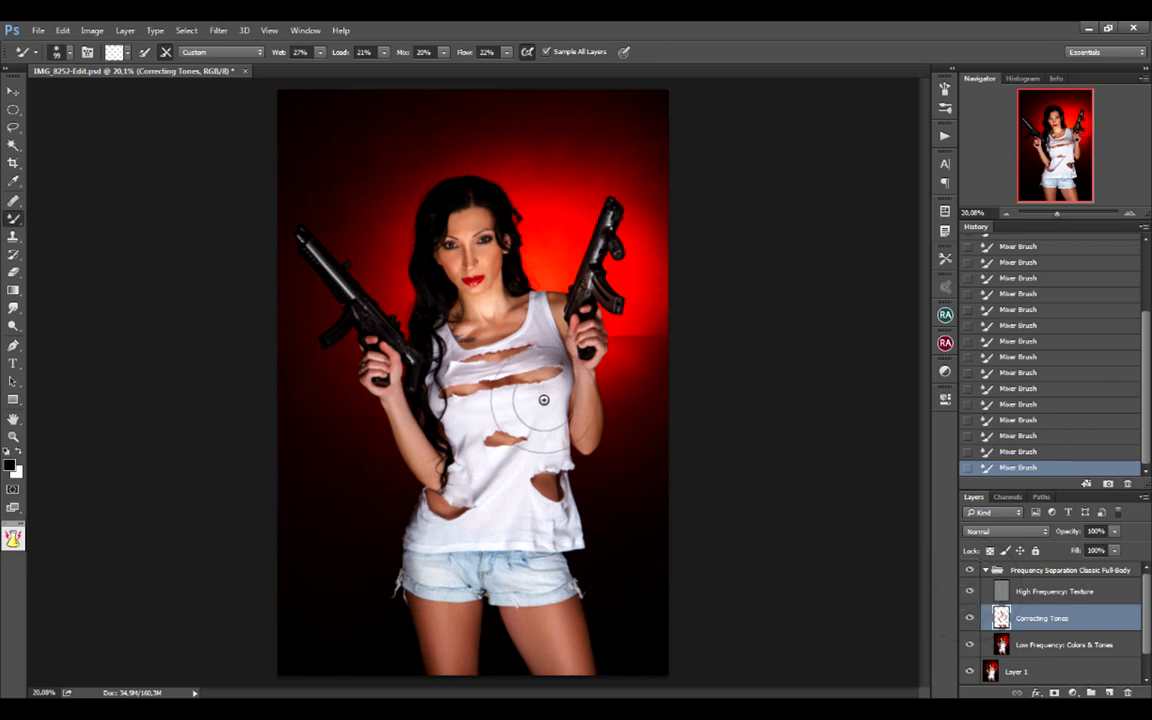
{"action": "key", "text": "alt"}
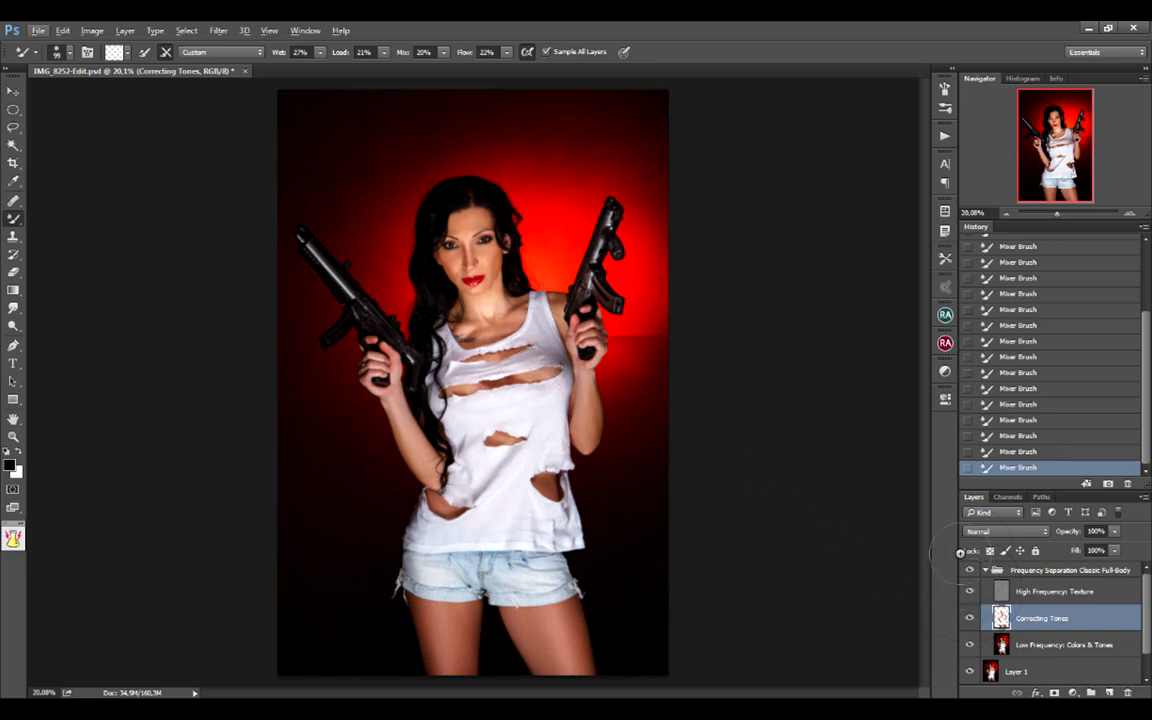
{"action": "left_click", "coordinate": [970, 616]}
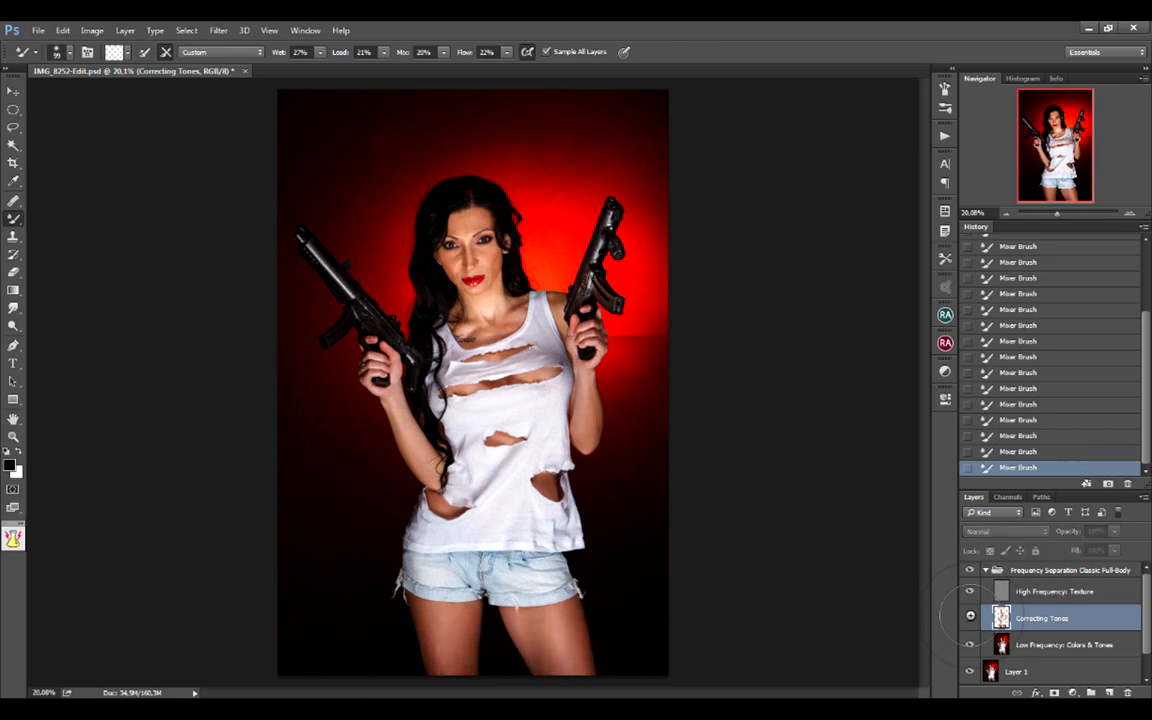
{"action": "left_click", "coordinate": [970, 616]}
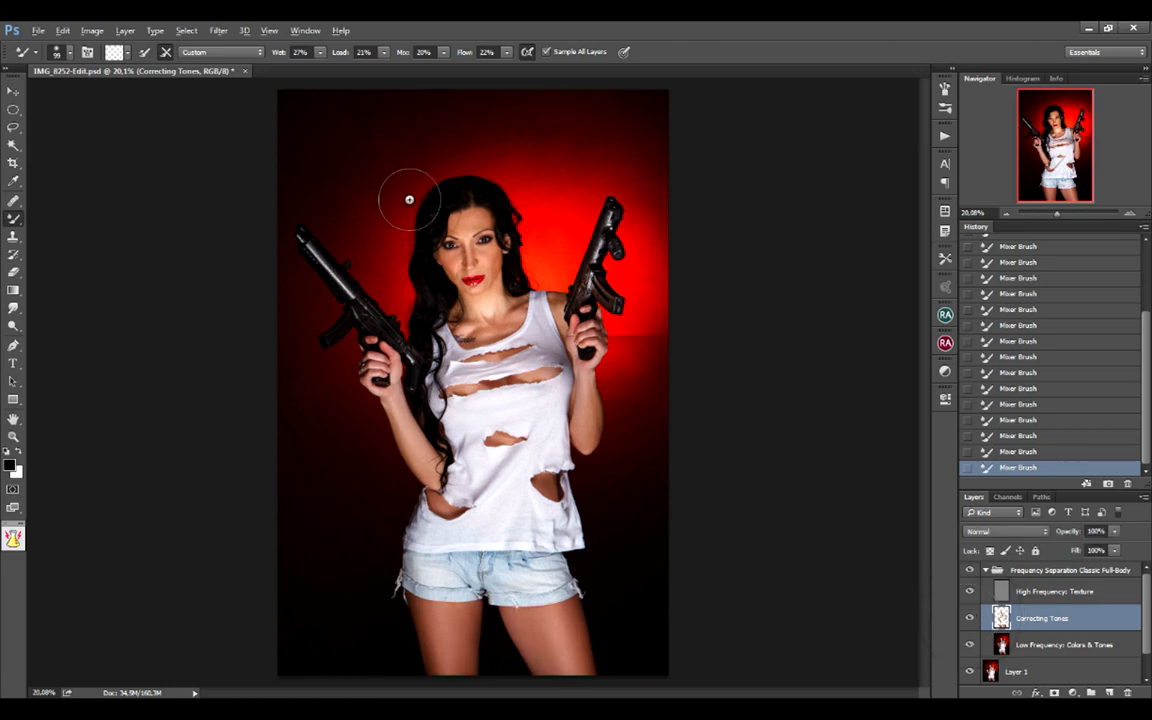
Step: Examine the face up close with and without the Correcting Tones layer
{"action": "scroll", "coordinate": [462, 240], "scroll_direction": "up", "scroll_amount": 6}
{"action": "scroll", "coordinate": [535, 278], "scroll_direction": "up", "scroll_amount": 2}
{"action": "left_click_drag", "start_coordinate": [620, 268], "coordinate": [643, 396]}
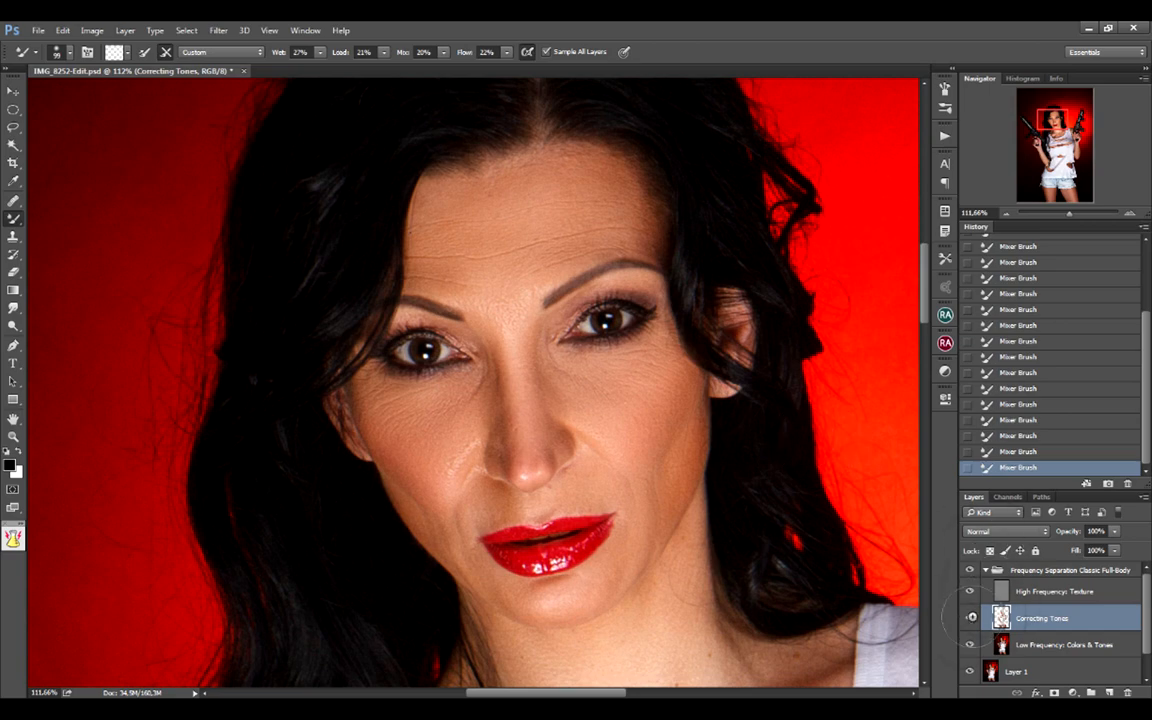
{"action": "scroll", "coordinate": [548, 270], "scroll_direction": "up", "scroll_amount": 1}
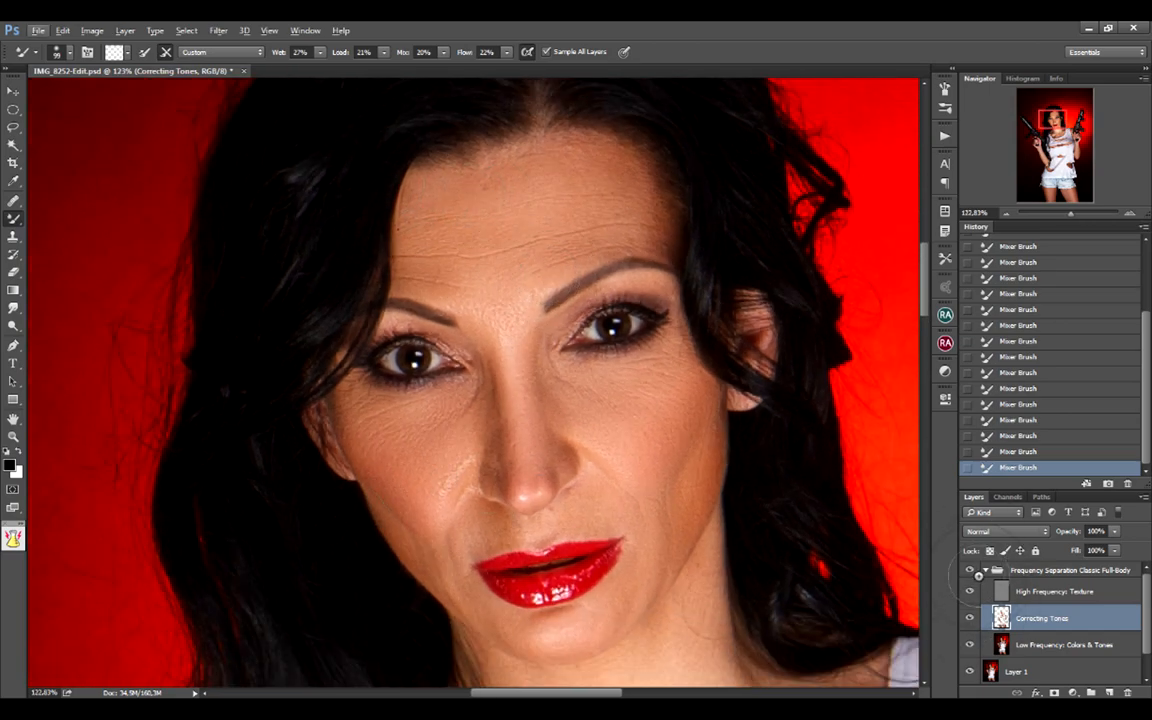
{"action": "left_click_drag", "start_coordinate": [420, 420], "coordinate": [470, 455]}
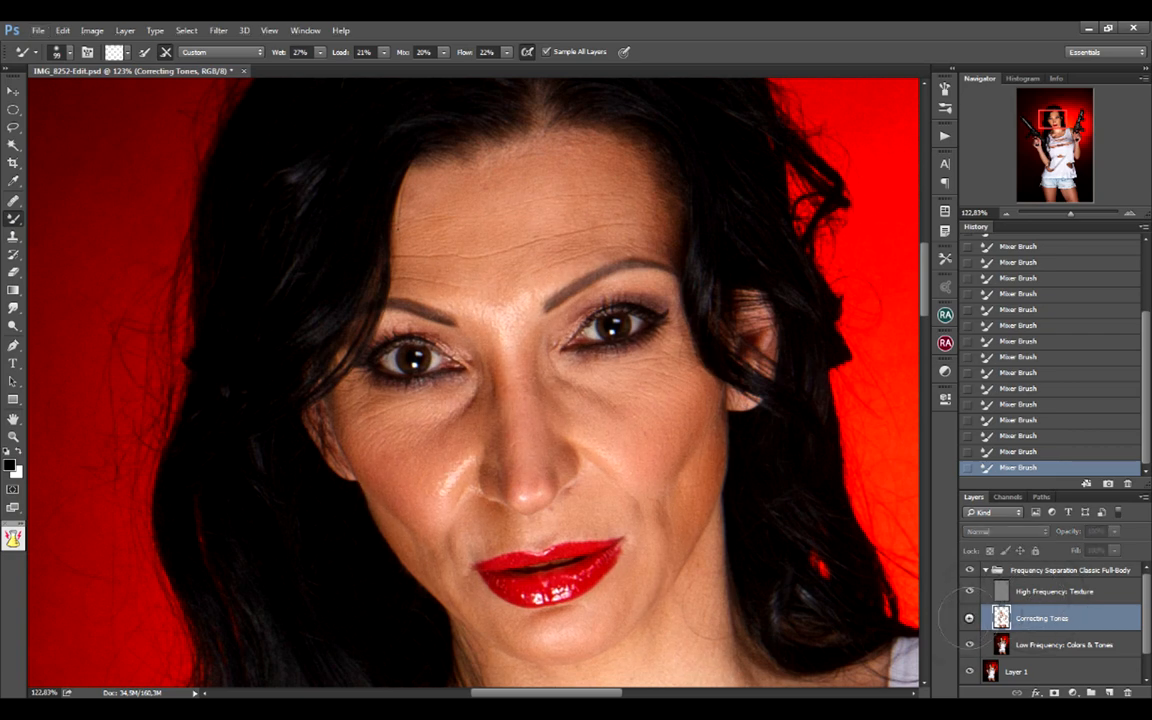
{"action": "left_click", "coordinate": [969, 618]}
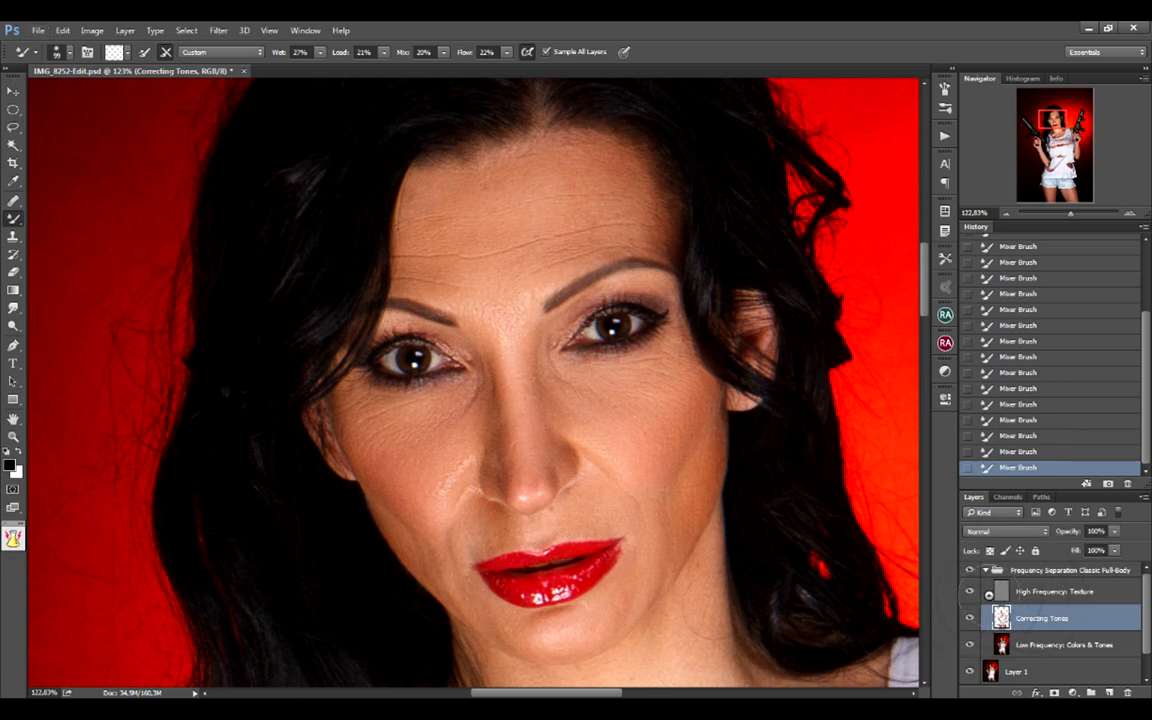
Step: Select the High Frequency: Texture layer and set the Healing Brush to sample only the Current Layer
{"action": "left_click", "coordinate": [999, 590]}
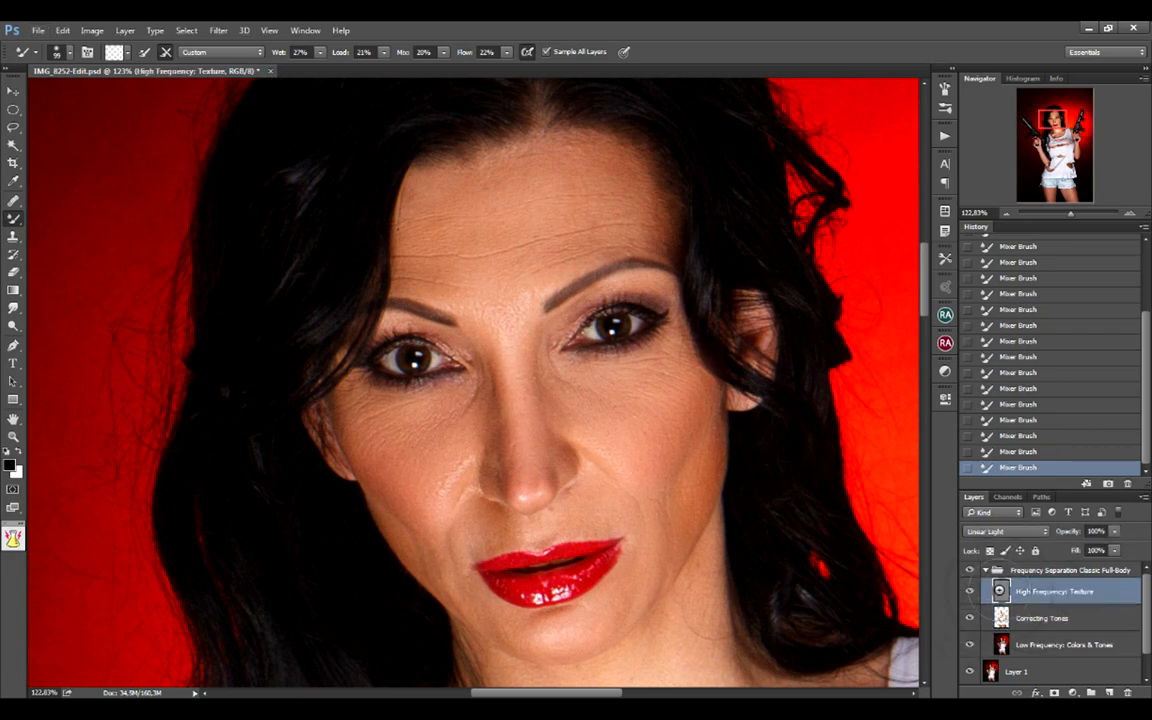
{"action": "left_click", "coordinate": [14, 200]}
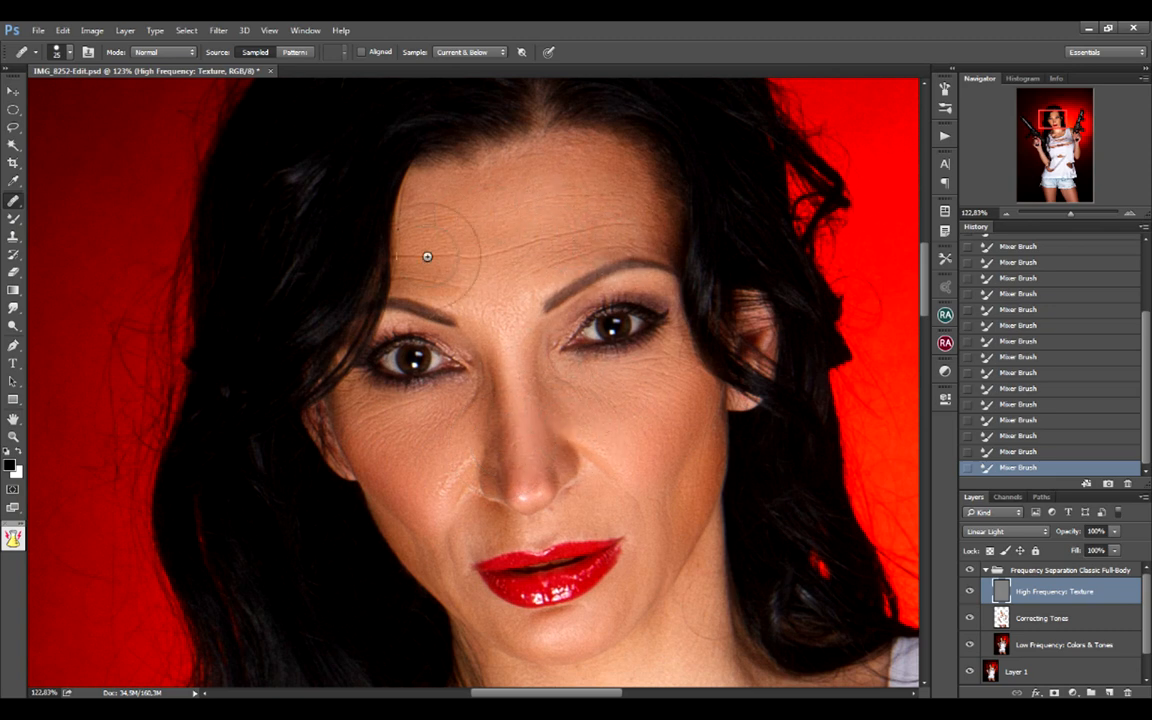
{"action": "left_click", "coordinate": [470, 52]}
{"action": "left_click", "coordinate": [470, 63]}
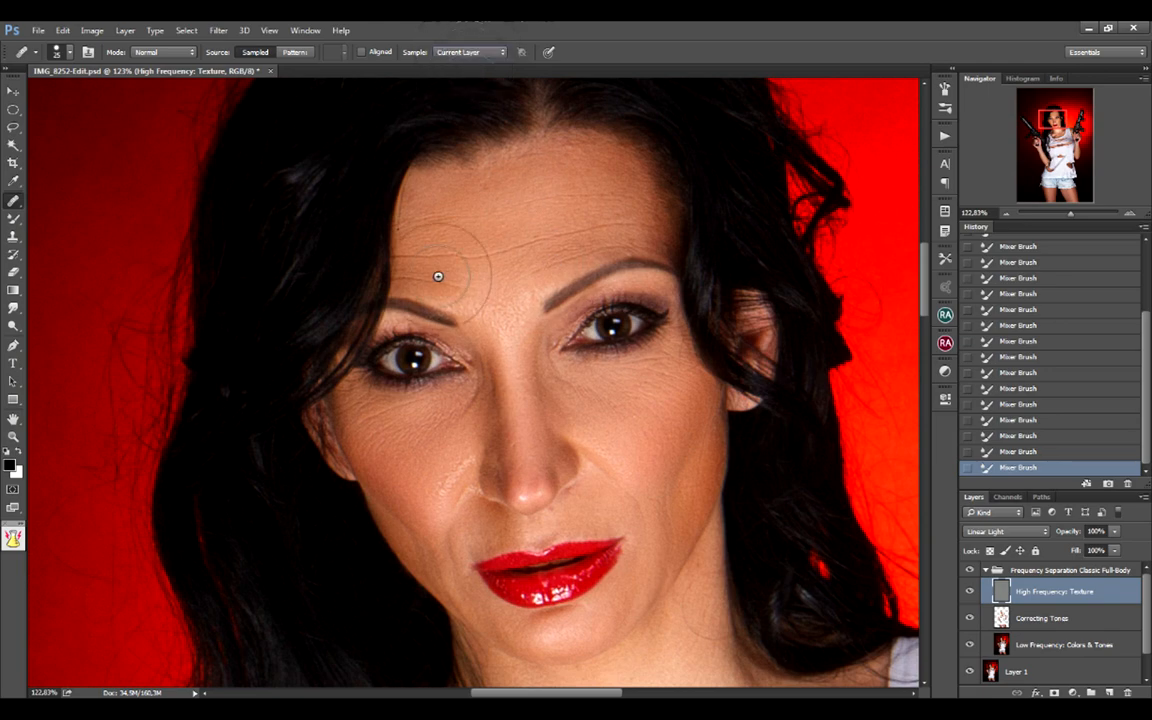
{"action": "scroll", "coordinate": [623, 384], "scroll_direction": "up", "scroll_amount": 5}
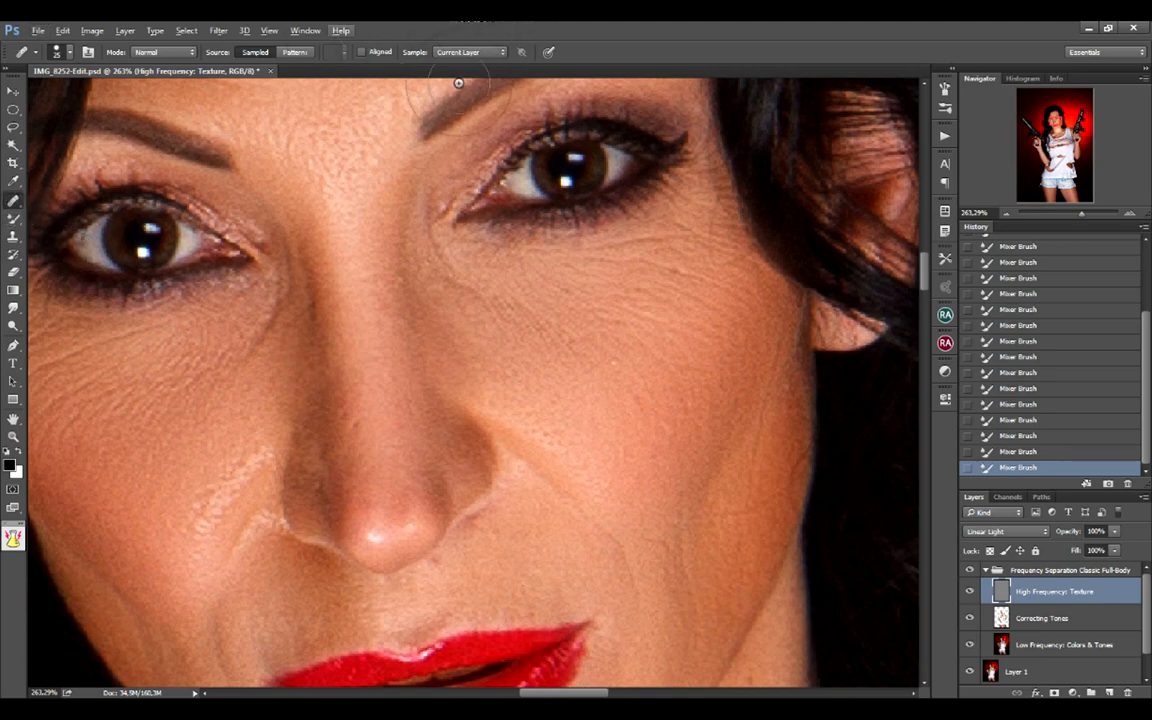
{"action": "left_click", "coordinate": [475, 51]}
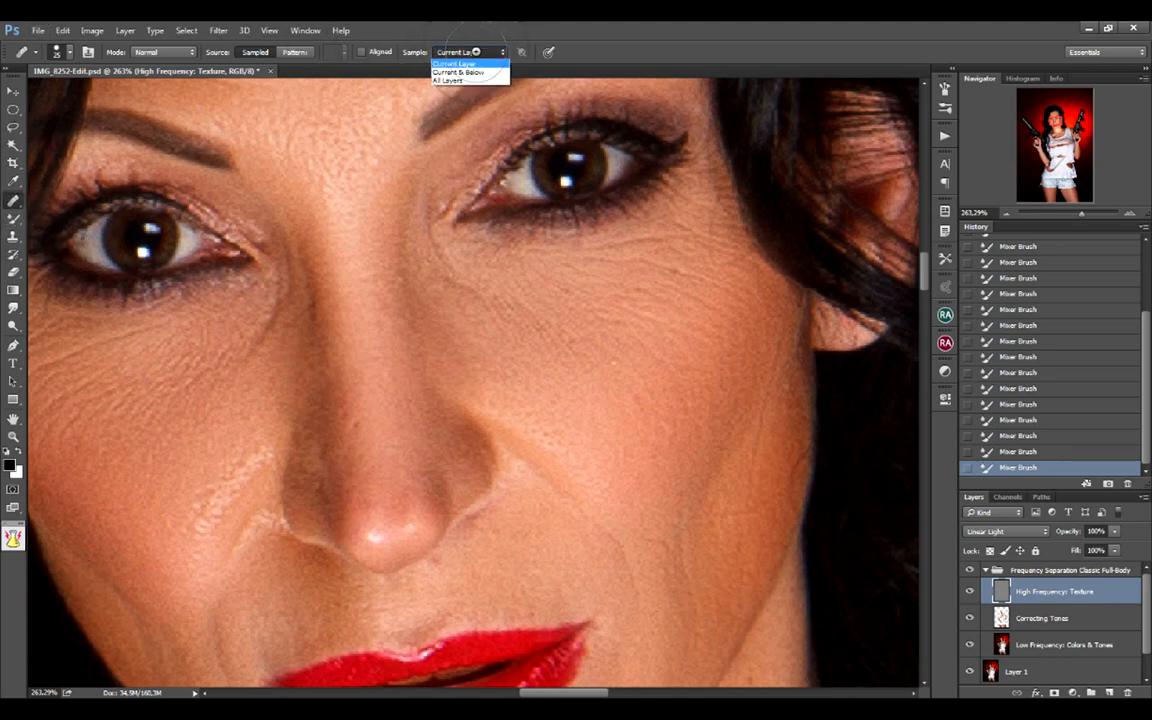
{"action": "left_click", "coordinate": [473, 45]}
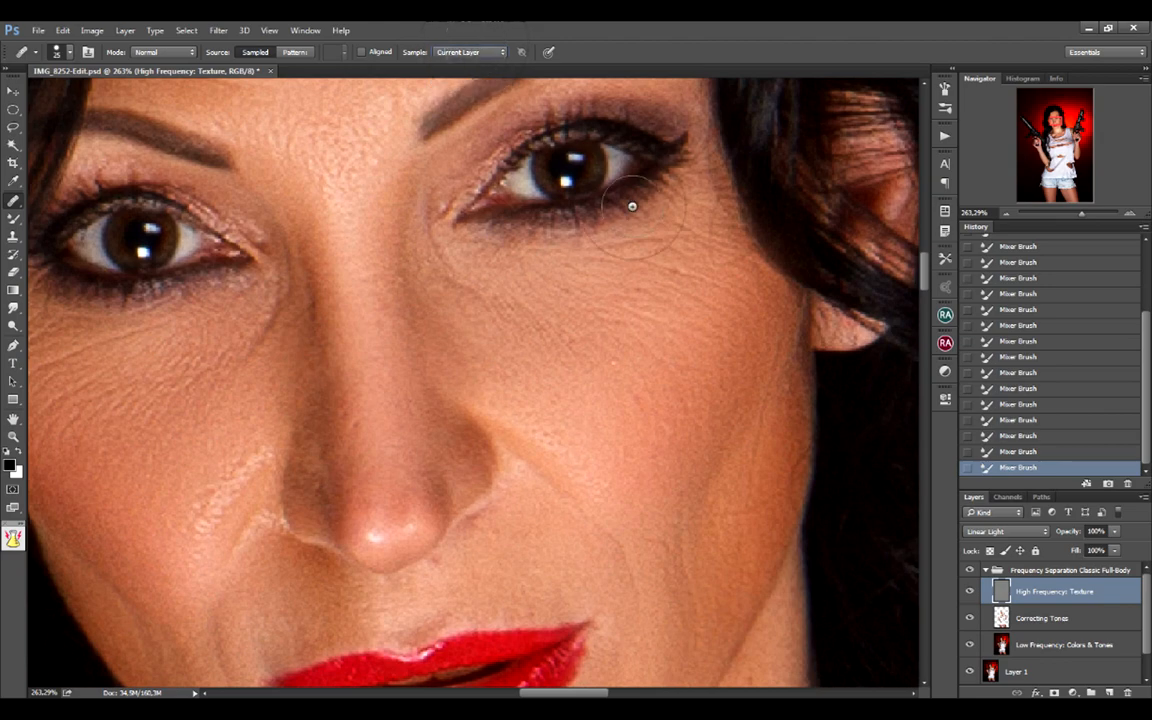
Step: Heal the long horizontal wrinkles across the middle of the forehead with the Healing Brush at size 17
{"action": "left_click_drag", "start_coordinate": [632, 206], "coordinate": [717, 483]}
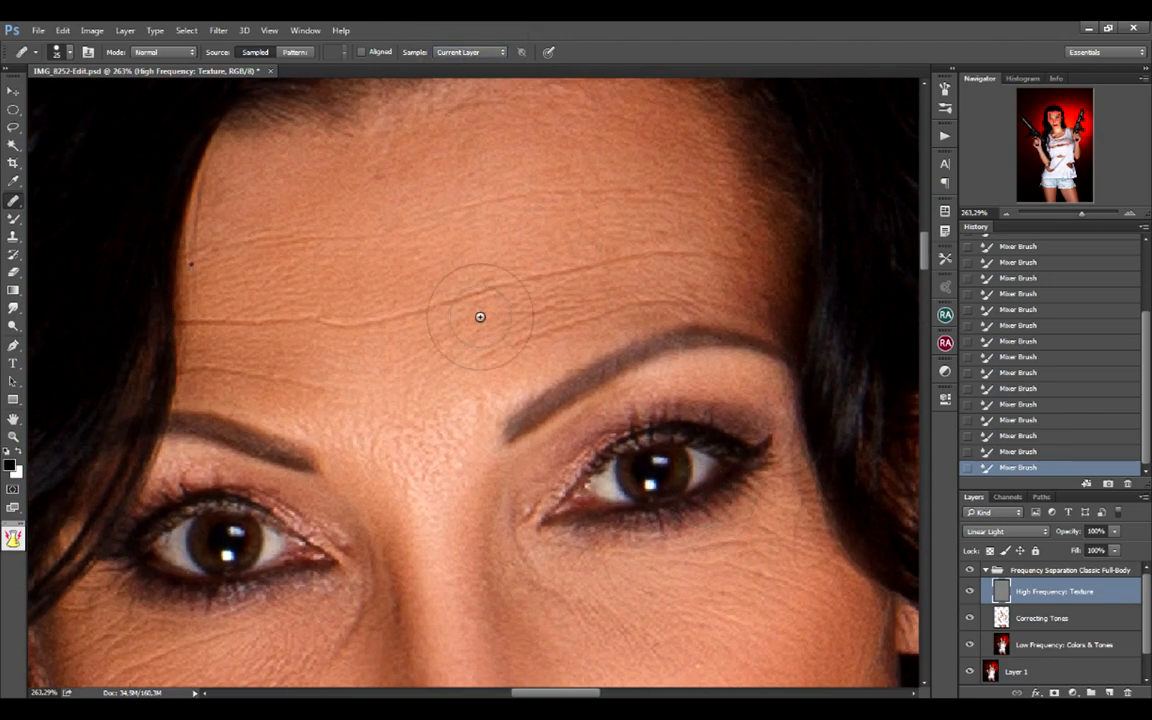
{"action": "mouse_move", "coordinate": [455, 293]}
{"action": "left_mouse_down"}
{"action": "mouse_move", "coordinate": [444, 289]}
{"action": "mouse_move", "coordinate": [573, 255]}
{"action": "mouse_move", "coordinate": [404, 316]}
{"action": "left_mouse_up"}
{"action": "left_click", "coordinate": [402, 271], "text": "alt"}
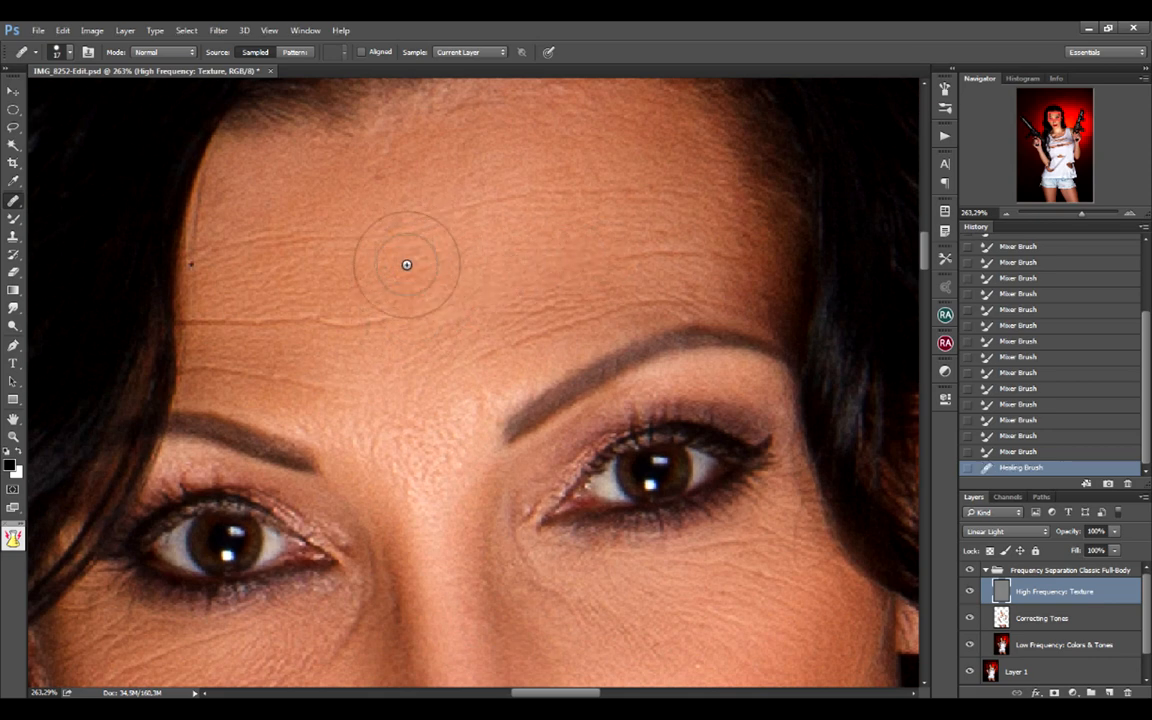
{"action": "left_click_drag", "start_coordinate": [406, 265], "coordinate": [501, 271]}
{"action": "left_click", "coordinate": [460, 278], "text": "alt"}
{"action": "left_click_drag", "start_coordinate": [473, 326], "coordinate": [380, 318]}
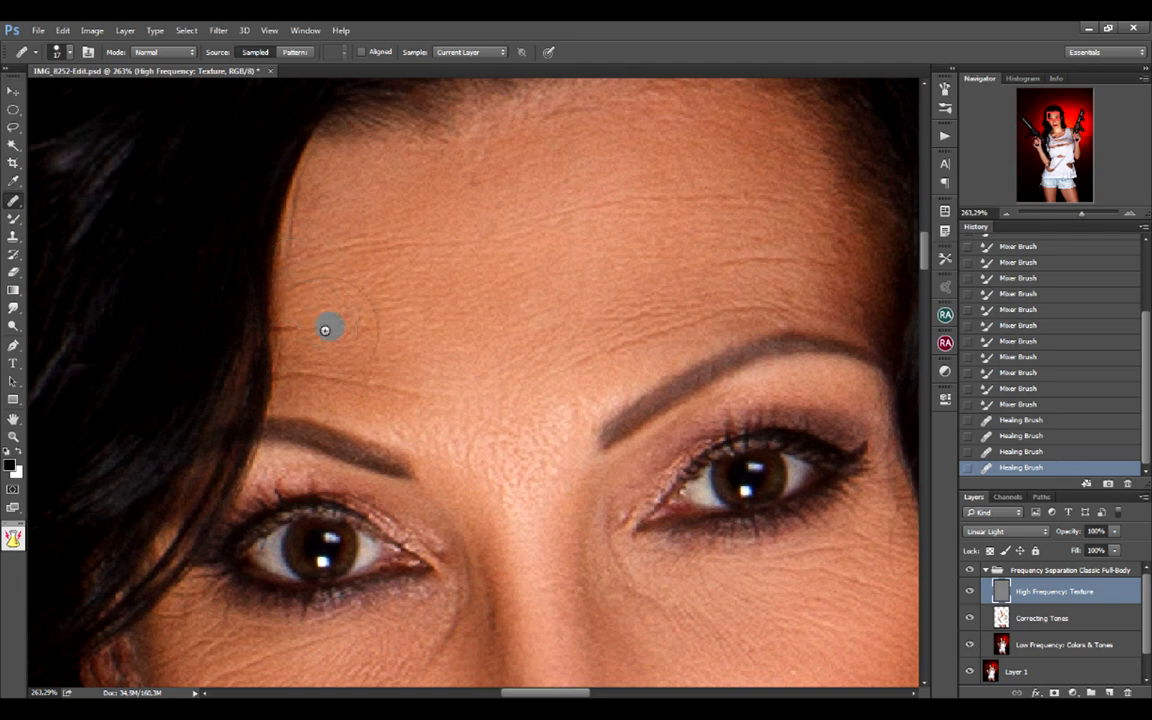
{"action": "mouse_move", "coordinate": [652, 298]}
{"action": "left_mouse_down"}
{"action": "mouse_move", "coordinate": [598, 276]}
{"action": "mouse_move", "coordinate": [635, 280]}
{"action": "mouse_move", "coordinate": [667, 373]}
{"action": "left_mouse_up"}
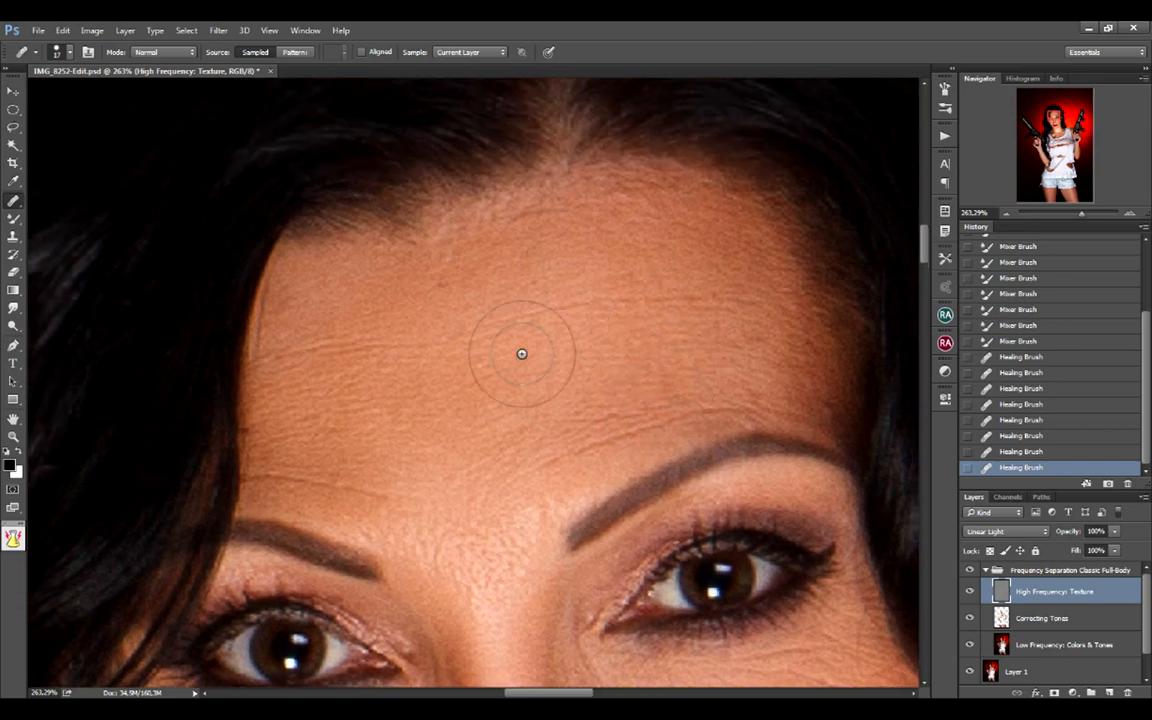
Step: Heal the finer lines and small blemishes on the upper middle forehead, reducing the Healing Brush to size 10
{"action": "left_click_drag", "start_coordinate": [521, 354], "coordinate": [566, 321]}
{"action": "left_click_drag", "start_coordinate": [557, 270], "coordinate": [535, 271]}
{"action": "left_click_drag", "start_coordinate": [537, 193], "coordinate": [582, 286]}
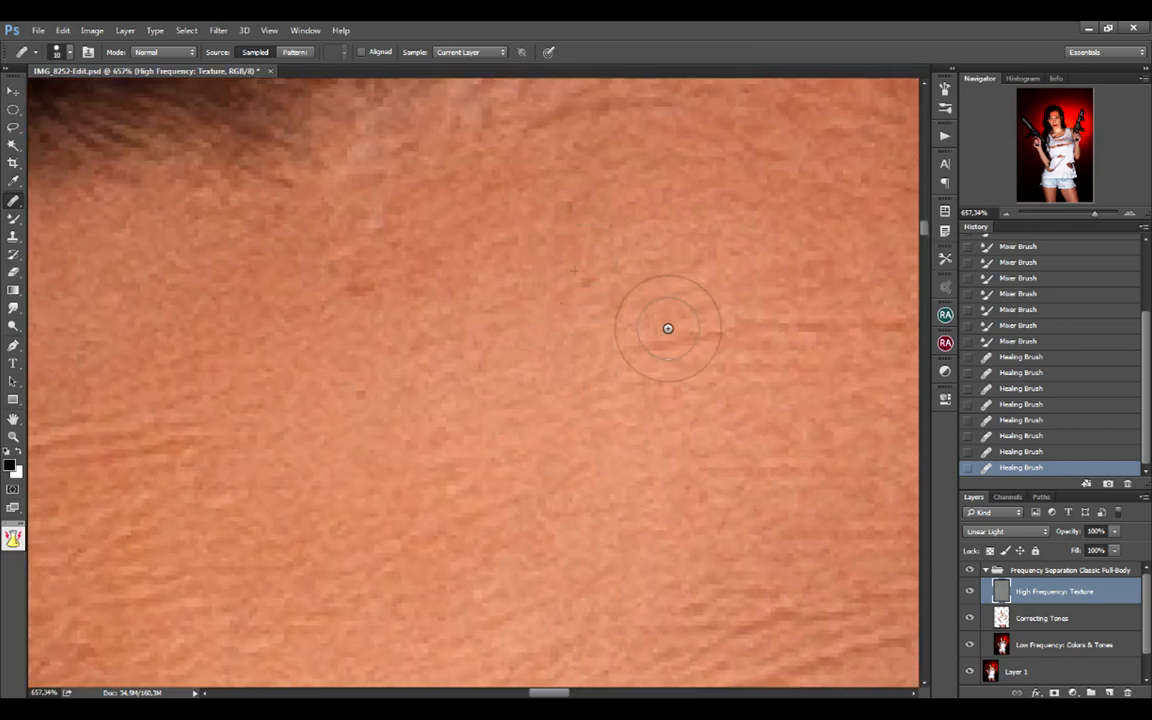
{"action": "mouse_move", "coordinate": [668, 328]}
{"action": "left_mouse_down"}
{"action": "mouse_move", "coordinate": [810, 306]}
{"action": "mouse_move", "coordinate": [664, 319]}
{"action": "mouse_move", "coordinate": [805, 300]}
{"action": "mouse_move", "coordinate": [568, 373]}
{"action": "mouse_move", "coordinate": [608, 279]}
{"action": "mouse_move", "coordinate": [550, 361]}
{"action": "mouse_move", "coordinate": [692, 371]}
{"action": "mouse_move", "coordinate": [739, 357]}
{"action": "mouse_move", "coordinate": [828, 380]}
{"action": "left_mouse_up"}
{"action": "left_click", "coordinate": [522, 295], "text": "alt"}
{"action": "left_click", "coordinate": [640, 430], "text": "alt"}
{"action": "mouse_move", "coordinate": [510, 403]}
{"action": "left_mouse_down"}
{"action": "mouse_move", "coordinate": [491, 445]}
{"action": "mouse_move", "coordinate": [422, 450]}
{"action": "mouse_move", "coordinate": [426, 435]}
{"action": "mouse_move", "coordinate": [369, 397]}
{"action": "left_mouse_up"}
Step: Heal the fine lines beside the hair on the woman's right side of the forehead and the blemish near the hairline
{"action": "mouse_move", "coordinate": [374, 440]}
{"action": "left_mouse_down"}
{"action": "mouse_move", "coordinate": [597, 455]}
{"action": "mouse_move", "coordinate": [720, 422]}
{"action": "mouse_move", "coordinate": [650, 355]}
{"action": "left_mouse_up"}
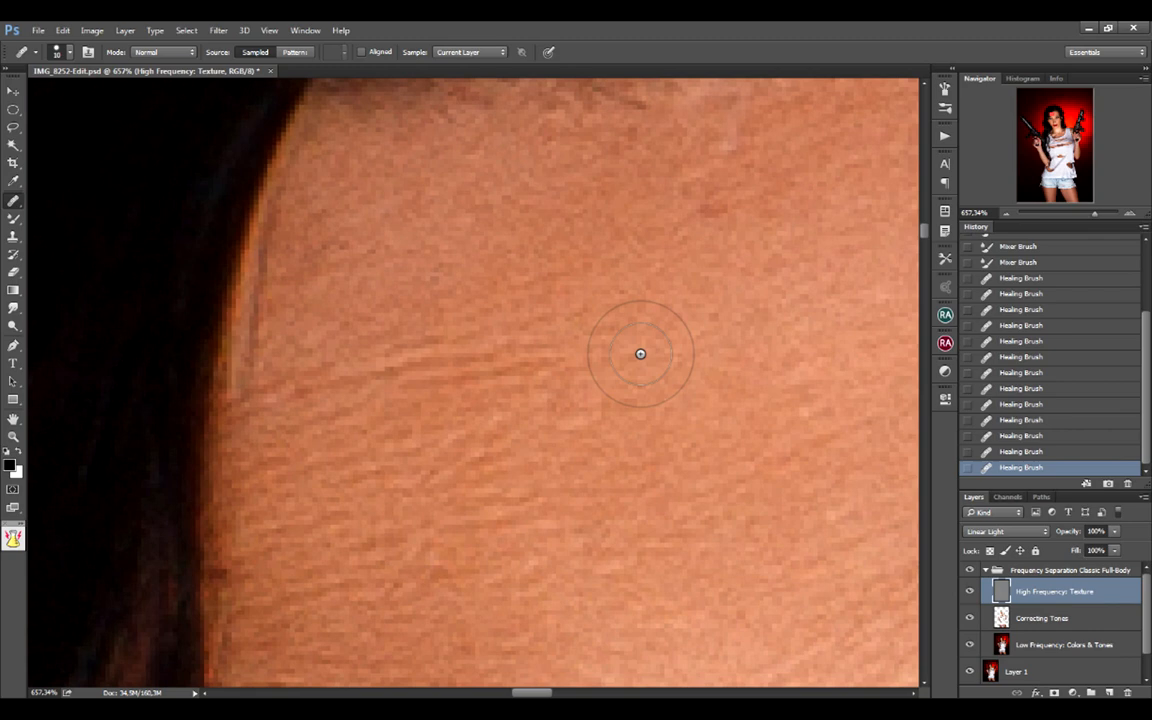
{"action": "left_click", "coordinate": [394, 277], "text": "alt"}
{"action": "mouse_move", "coordinate": [316, 365]}
{"action": "left_mouse_down"}
{"action": "mouse_move", "coordinate": [538, 353]}
{"action": "mouse_move", "coordinate": [486, 349]}
{"action": "left_mouse_up"}
{"action": "left_click_drag", "start_coordinate": [370, 311], "coordinate": [292, 393]}
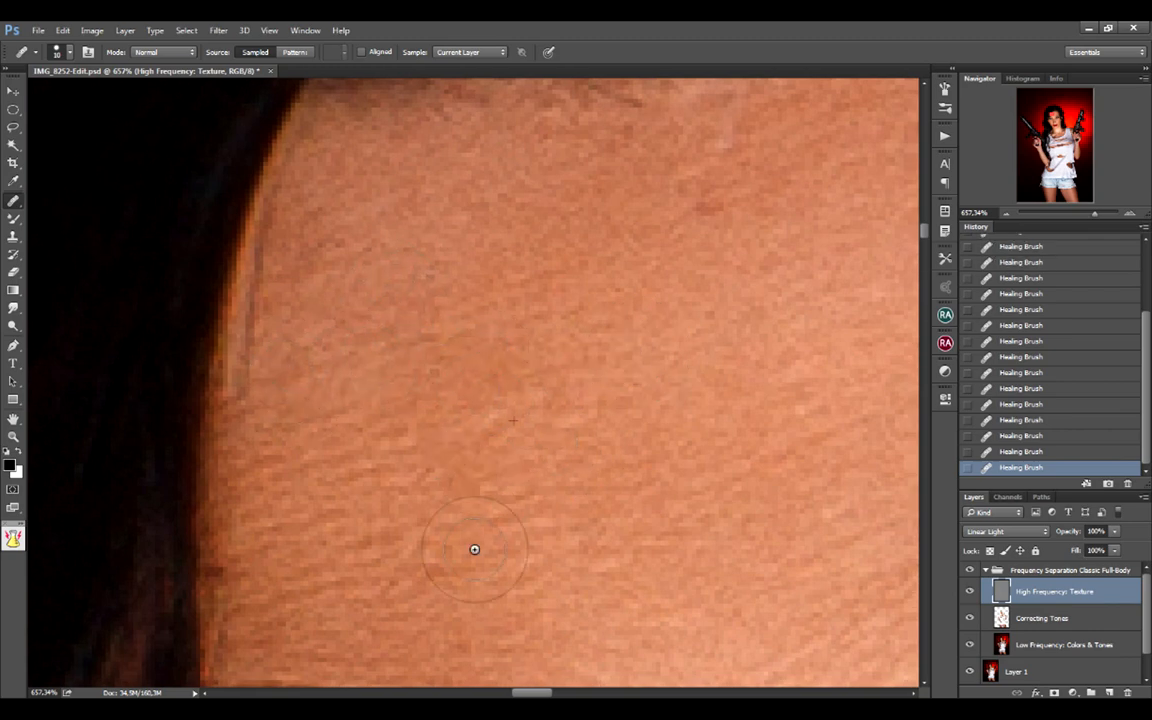
{"action": "left_click_drag", "start_coordinate": [732, 213], "coordinate": [596, 370]}
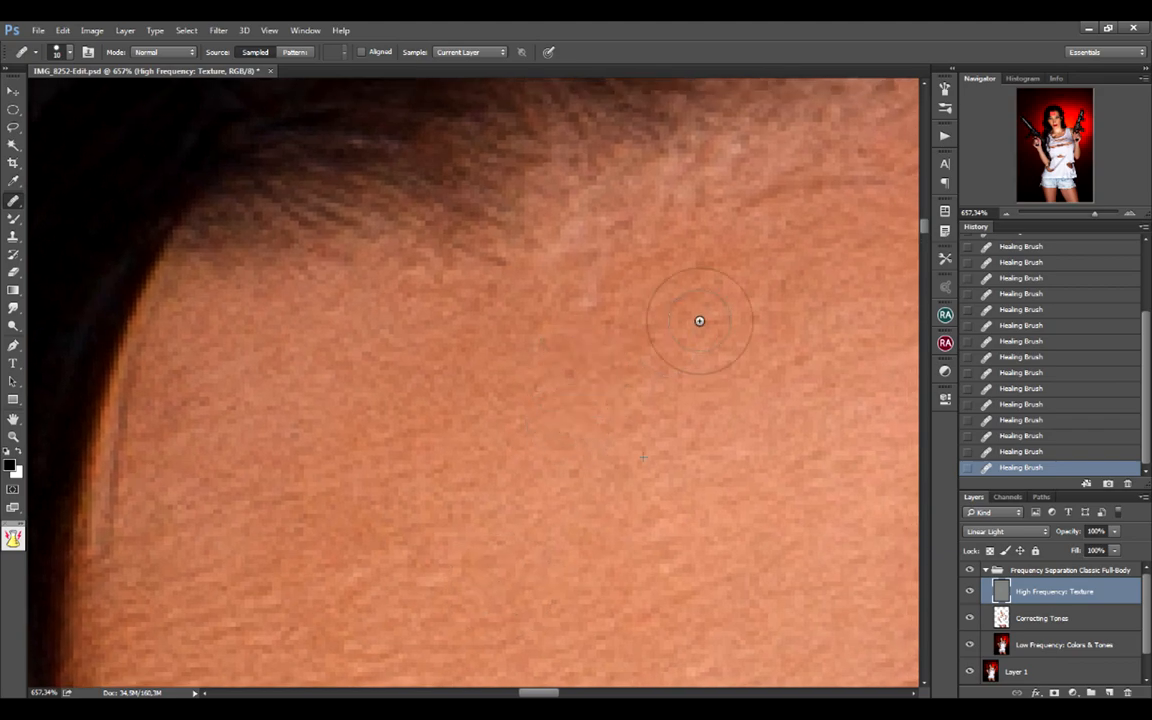
{"action": "left_click_drag", "start_coordinate": [638, 321], "coordinate": [568, 424]}
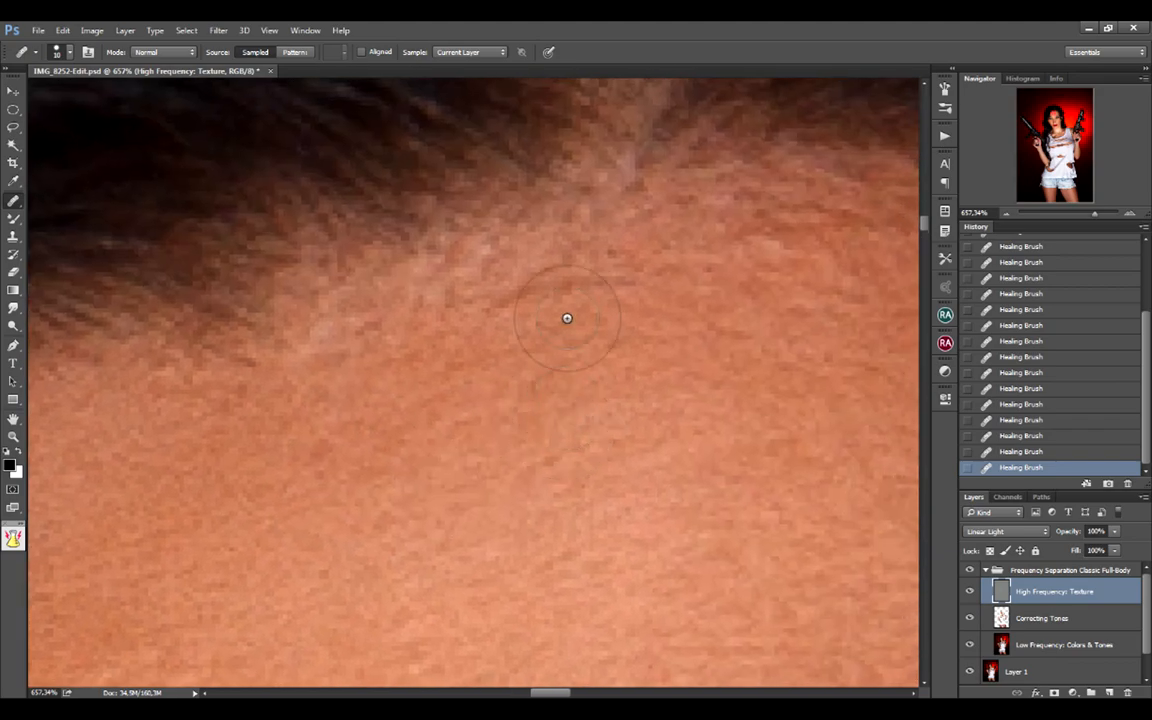
Step: Heal the curved wrinkles directly above the woman's left eyebrow with the Healing Brush at size 10
{"action": "left_click_drag", "start_coordinate": [882, 376], "coordinate": [607, 391]}
{"action": "left_click_drag", "start_coordinate": [850, 530], "coordinate": [749, 198]}
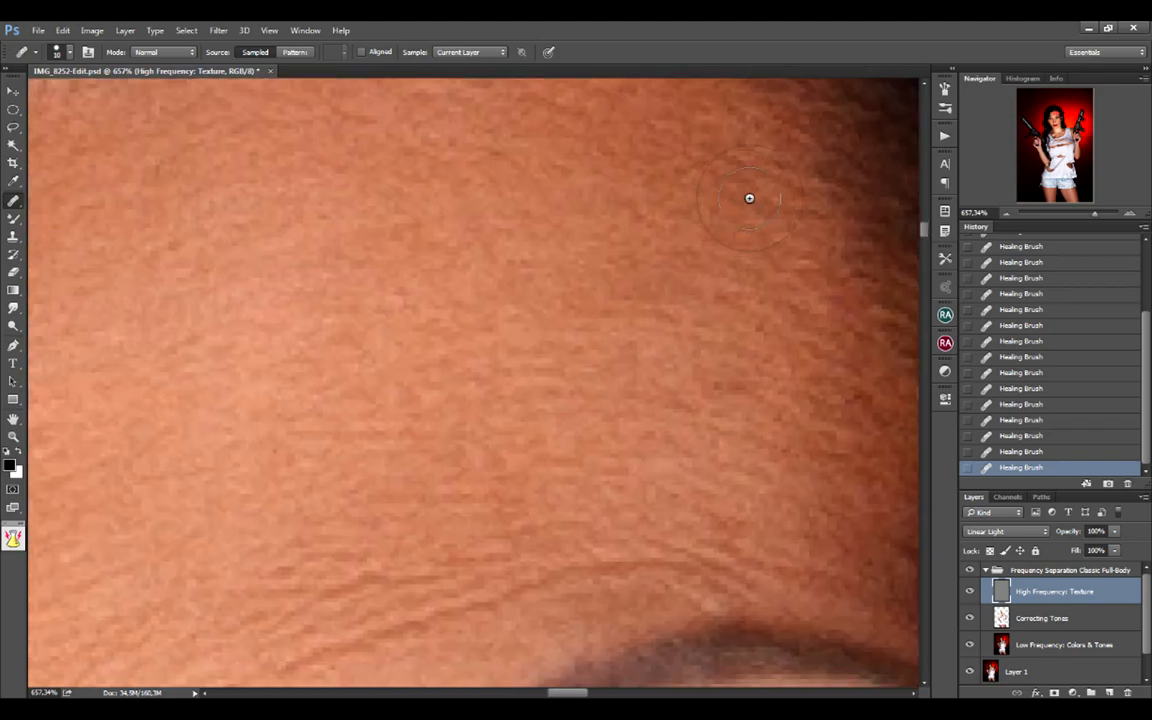
{"action": "left_click_drag", "start_coordinate": [568, 452], "coordinate": [519, 360]}
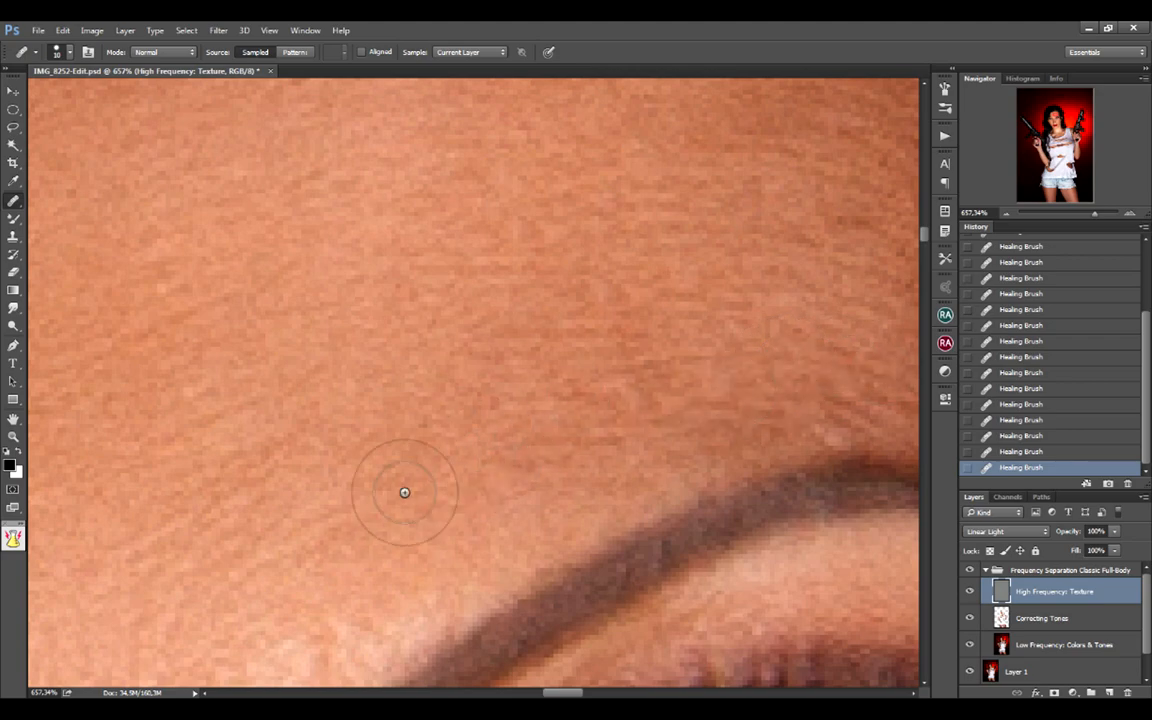
Step: Heal the crease above the woman's right eyebrow using clean skin texture sampled from just above it
{"action": "left_click_drag", "start_coordinate": [404, 489], "coordinate": [825, 355]}
{"action": "left_click", "coordinate": [602, 386]}
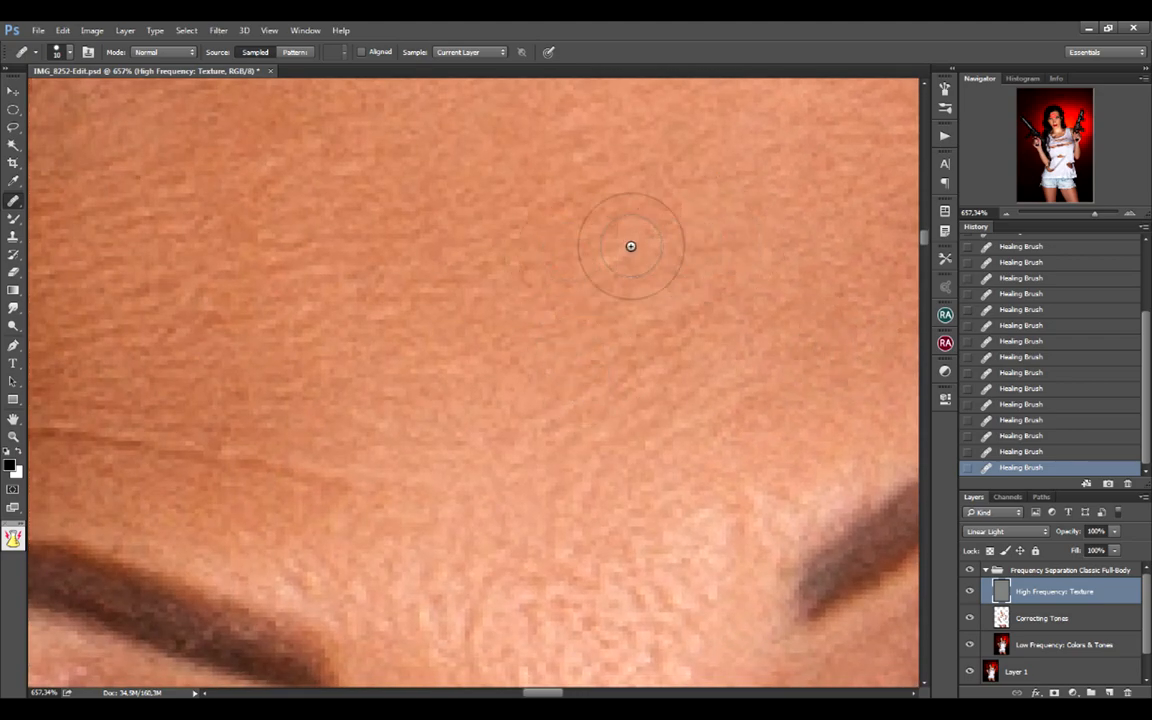
{"action": "mouse_move", "coordinate": [450, 357]}
{"action": "left_mouse_down"}
{"action": "mouse_move", "coordinate": [641, 269]}
{"action": "mouse_move", "coordinate": [673, 248]}
{"action": "left_mouse_up"}
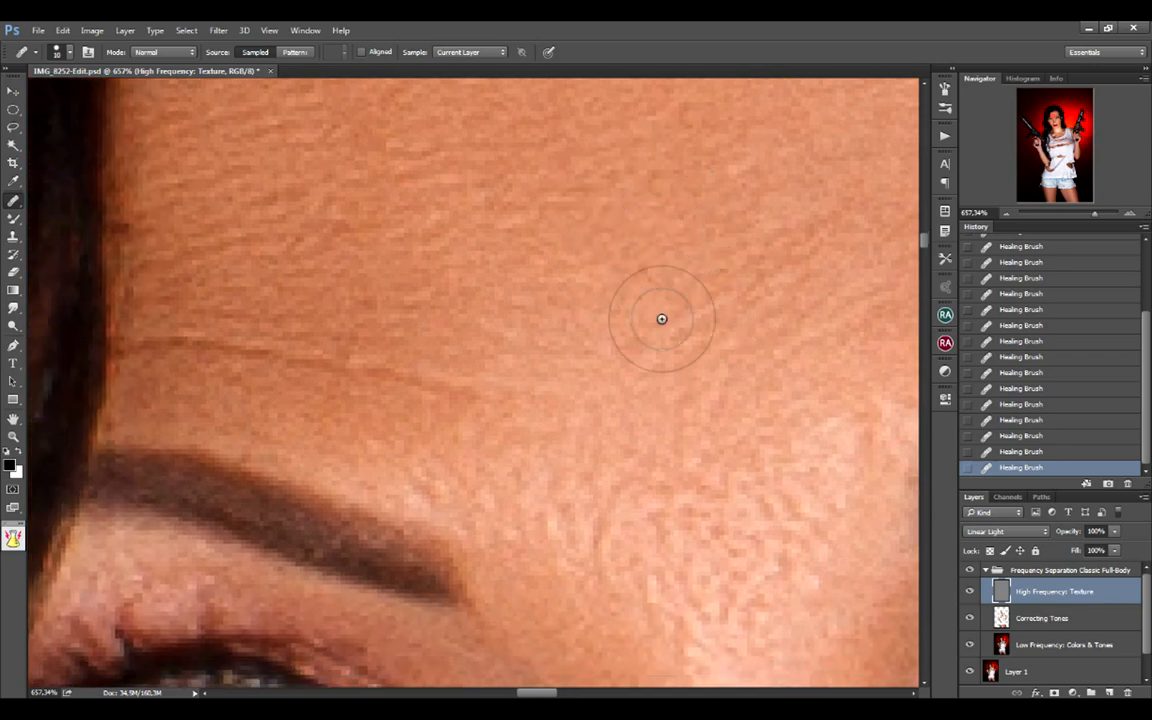
{"action": "left_click", "coordinate": [485, 283], "text": "alt"}
{"action": "mouse_move", "coordinate": [384, 389]}
{"action": "left_mouse_down"}
{"action": "mouse_move", "coordinate": [332, 386]}
{"action": "mouse_move", "coordinate": [177, 332]}
{"action": "left_mouse_up"}
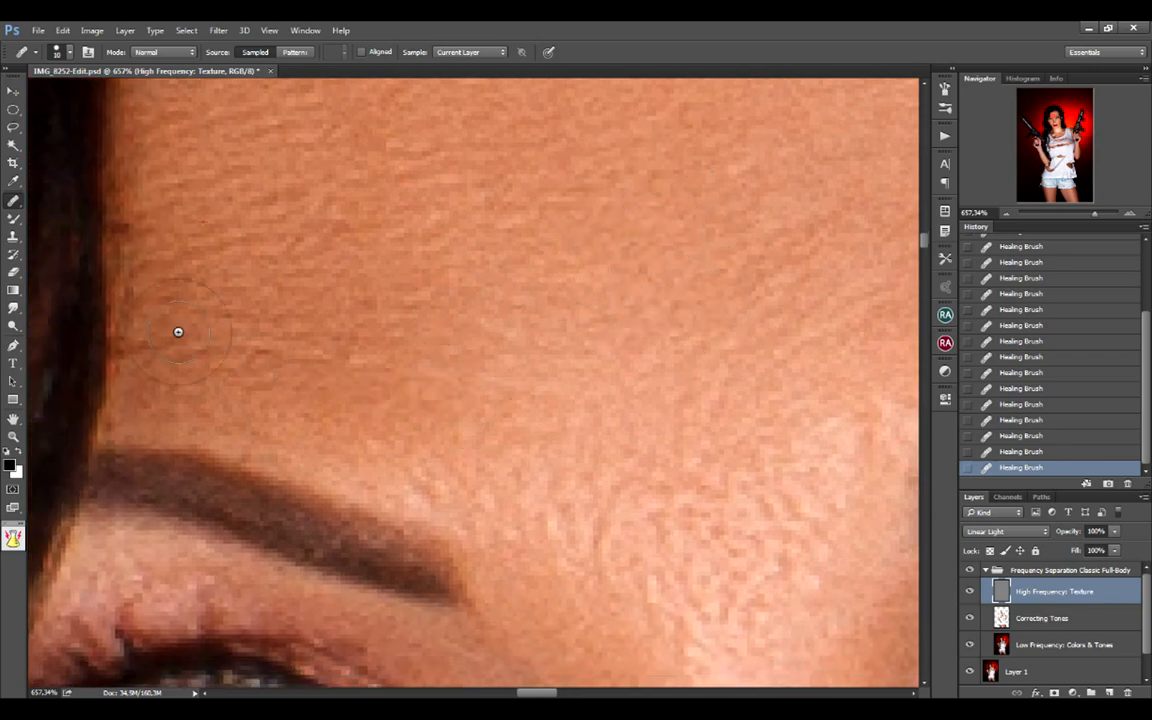
{"action": "left_click", "coordinate": [225, 295], "text": "alt"}
{"action": "left_click", "coordinate": [432, 333]}
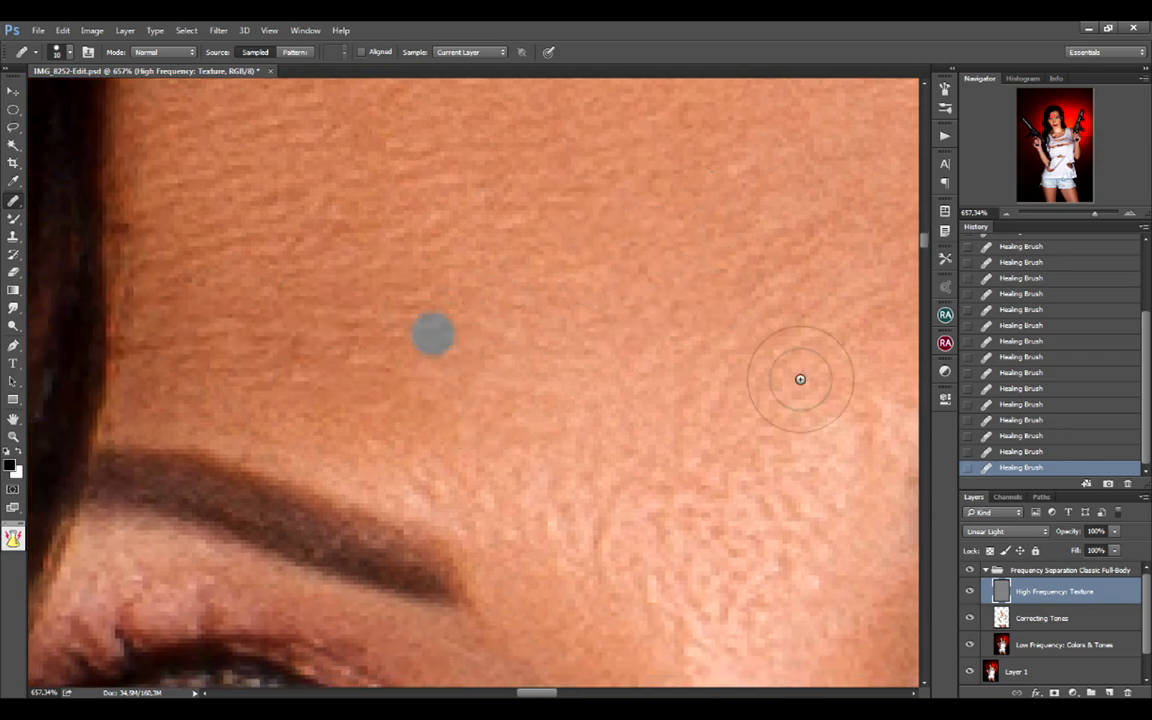
Step: Refine the remaining fine lines on the lower forehead between the woman's right hairline and the middle of the brow
{"action": "left_click_drag", "start_coordinate": [802, 378], "coordinate": [668, 414]}
{"action": "mouse_move", "coordinate": [770, 321]}
{"action": "left_mouse_down"}
{"action": "mouse_move", "coordinate": [696, 311]}
{"action": "mouse_move", "coordinate": [639, 364]}
{"action": "left_mouse_up"}
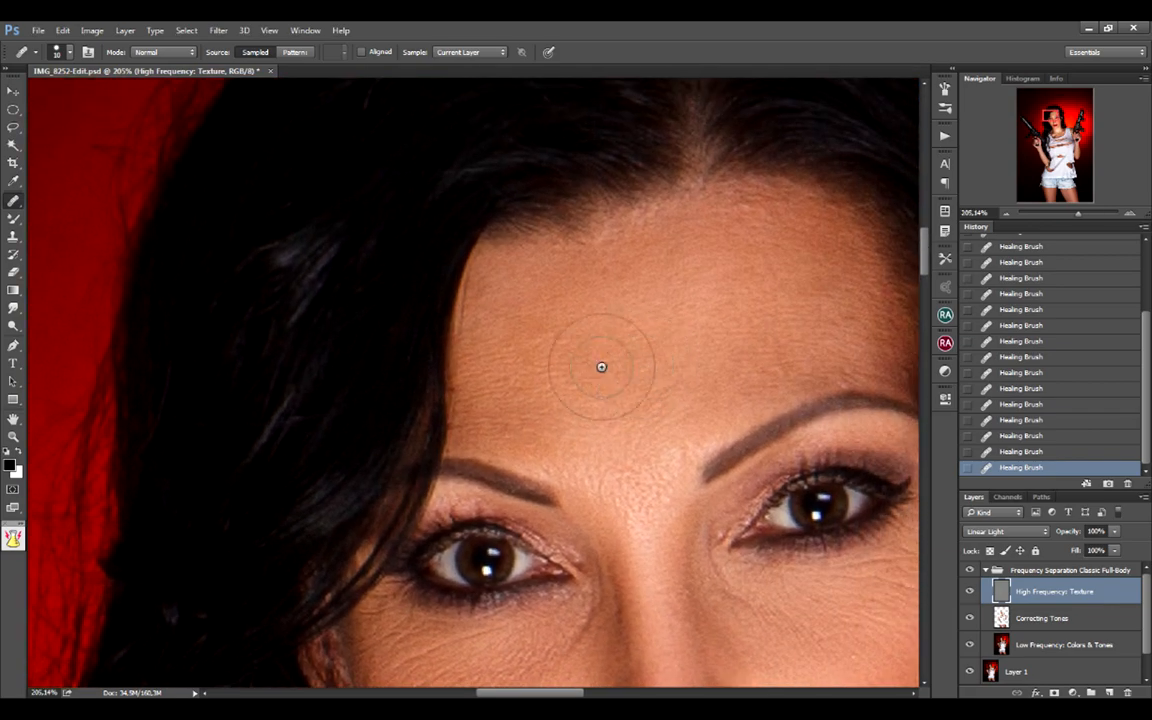
{"action": "left_click_drag", "start_coordinate": [564, 393], "coordinate": [625, 376]}
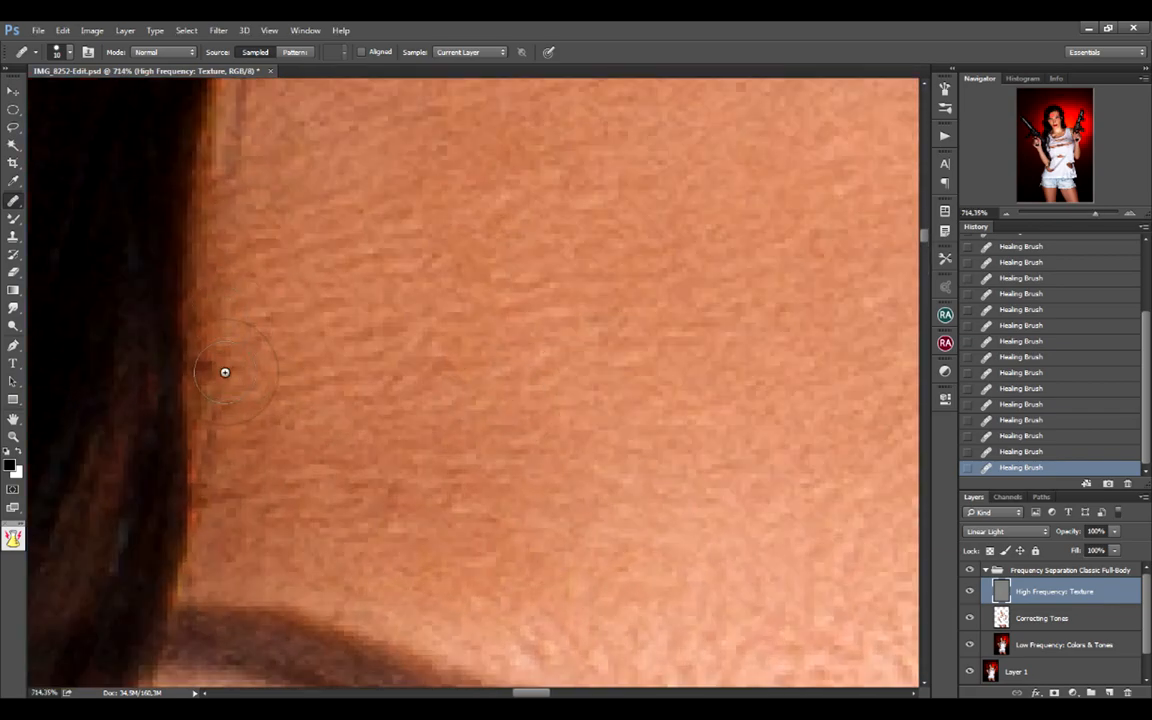
{"action": "left_click", "coordinate": [250, 485]}
{"action": "left_click", "coordinate": [512, 397]}
{"action": "left_click_drag", "start_coordinate": [832, 348], "coordinate": [692, 337]}
Step: Heal the fine lines between the brows and above the woman's left eyebrow, and compare briefly with the Correcting Tones layer hidden
{"action": "mouse_move", "coordinate": [805, 324]}
{"action": "left_mouse_down"}
{"action": "mouse_move", "coordinate": [684, 318]}
{"action": "mouse_move", "coordinate": [626, 284]}
{"action": "left_mouse_up"}
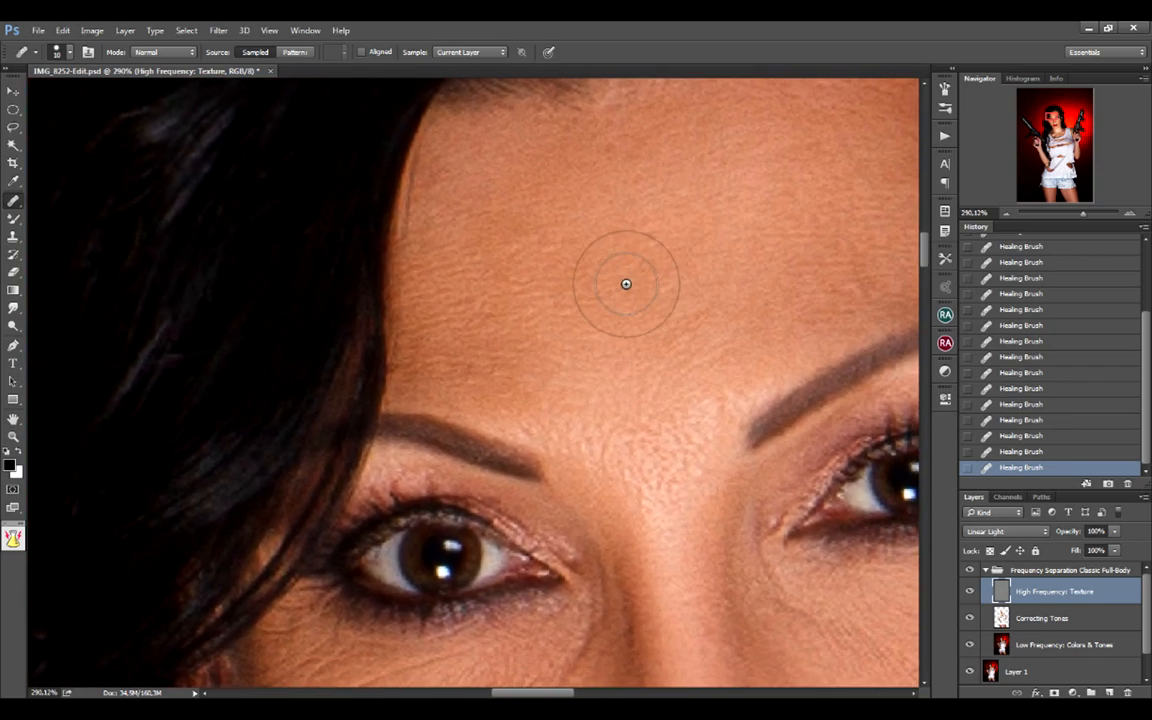
{"action": "left_click_drag", "start_coordinate": [689, 380], "coordinate": [594, 347]}
{"action": "left_click", "coordinate": [578, 348]}
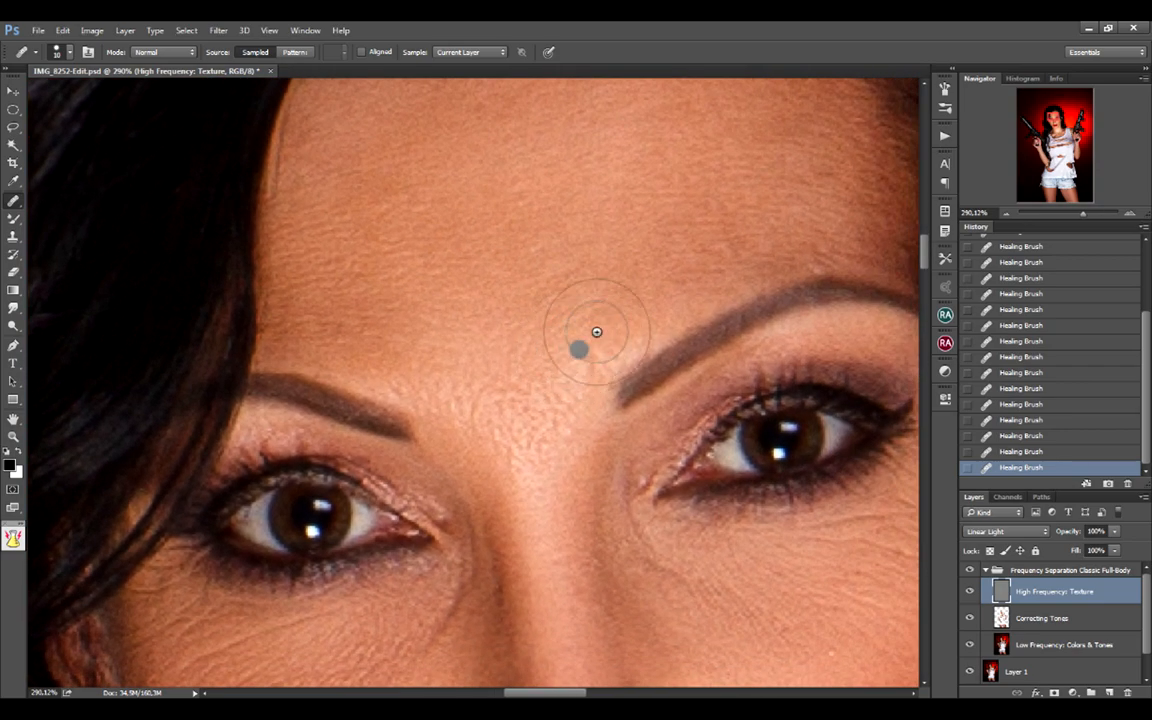
{"action": "left_click", "coordinate": [722, 196]}
{"action": "left_click", "coordinate": [692, 293]}
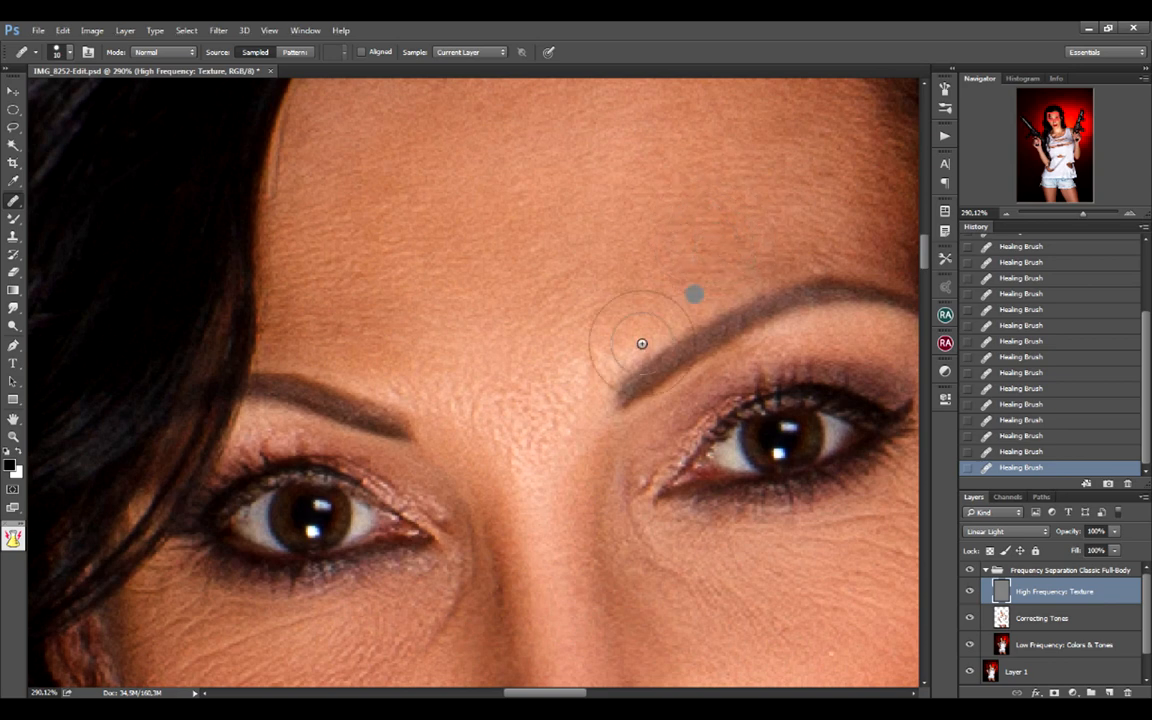
{"action": "left_click", "coordinate": [970, 615]}
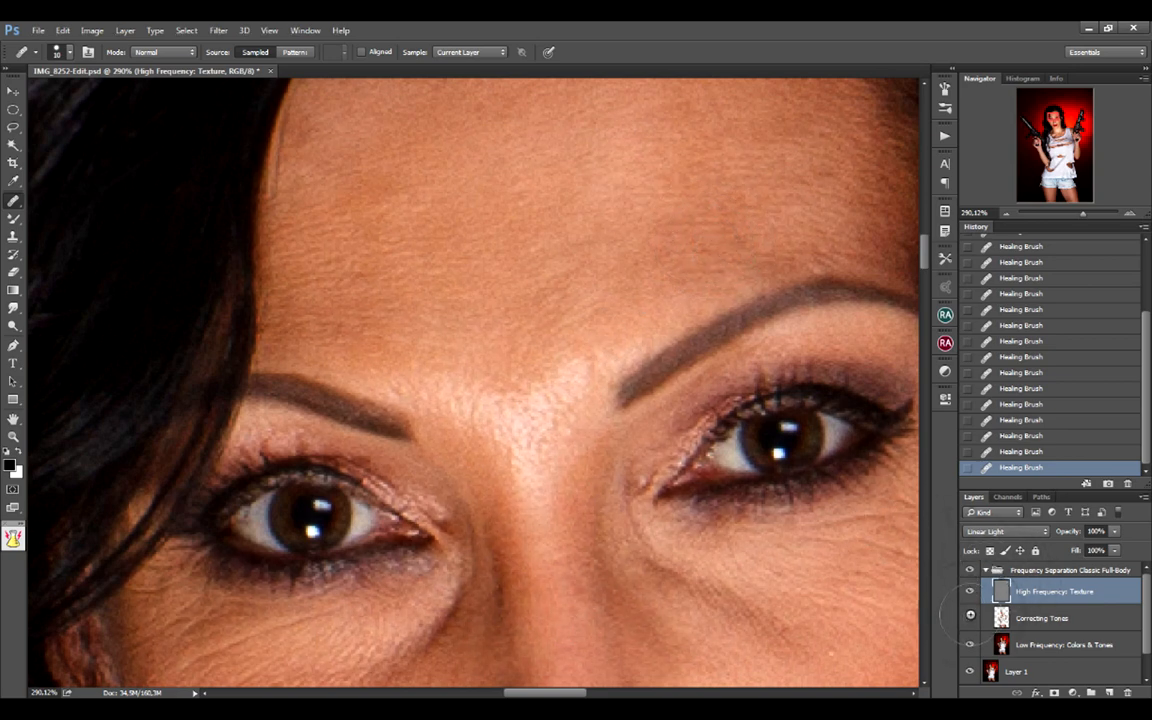
{"action": "left_click", "coordinate": [970, 615]}
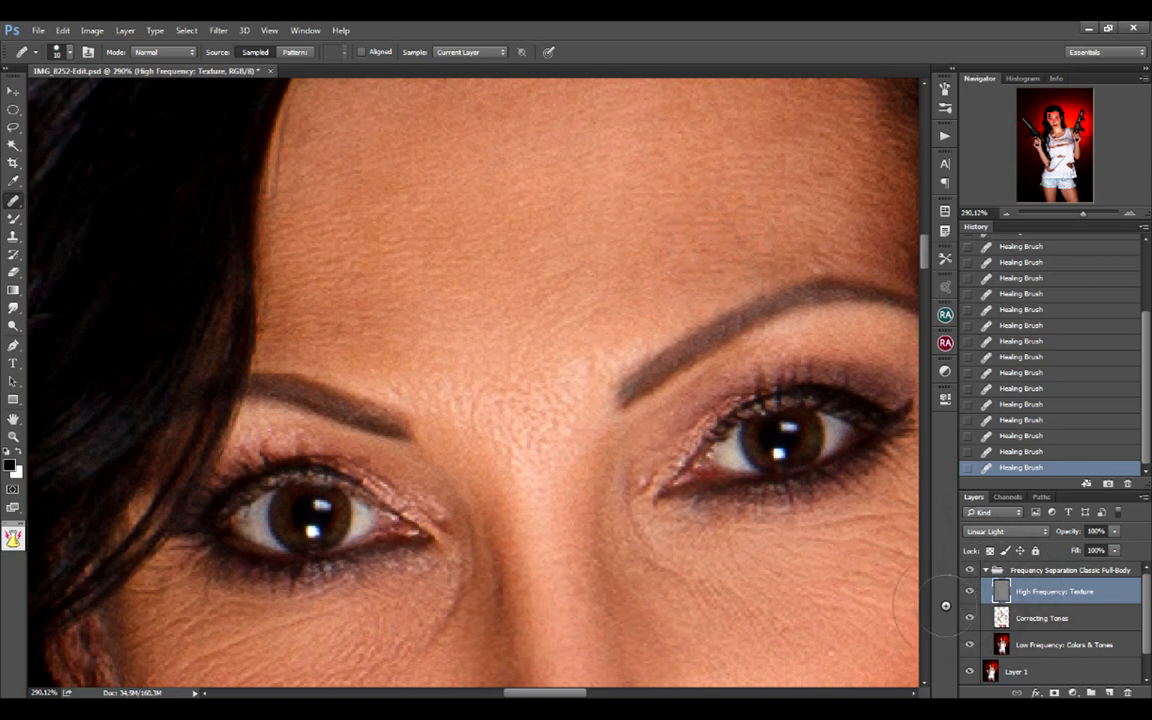
Step: Replace the coarse skin texture between the eyebrows with clean forehead texture using the Healing Brush at size 29
{"action": "left_click", "coordinate": [551, 420]}
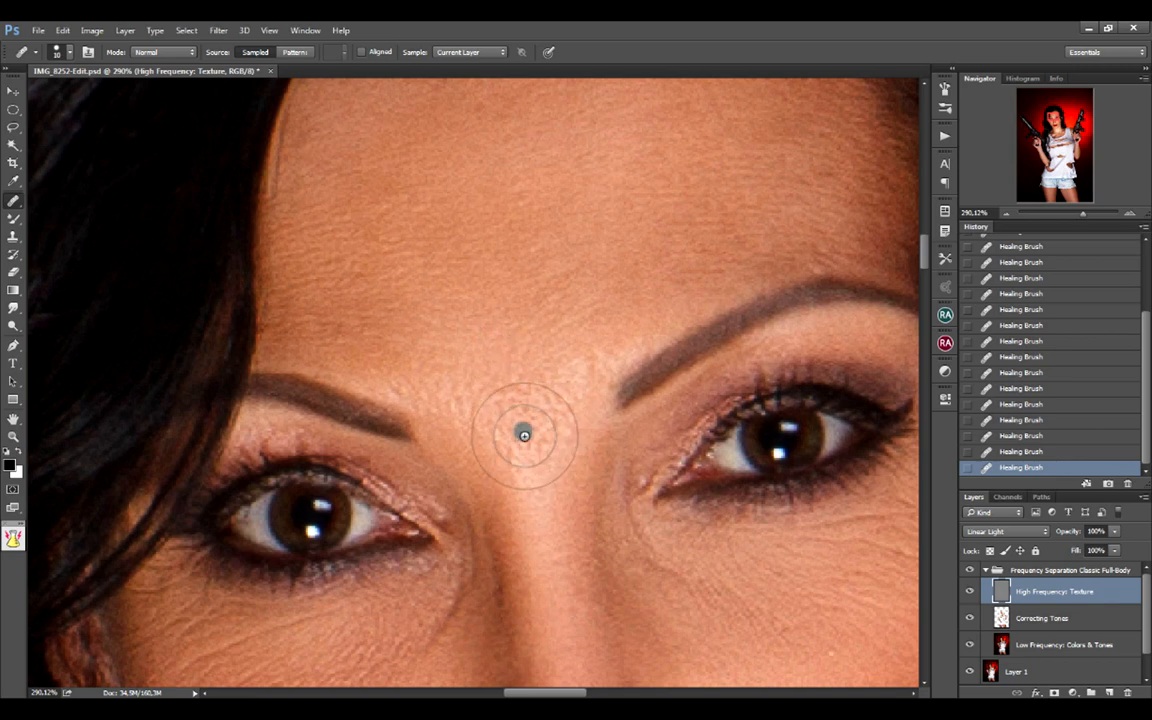
{"action": "scroll", "coordinate": [540, 318], "scroll_direction": "down", "scroll_amount": 1}
{"action": "left_click", "coordinate": [503, 357]}
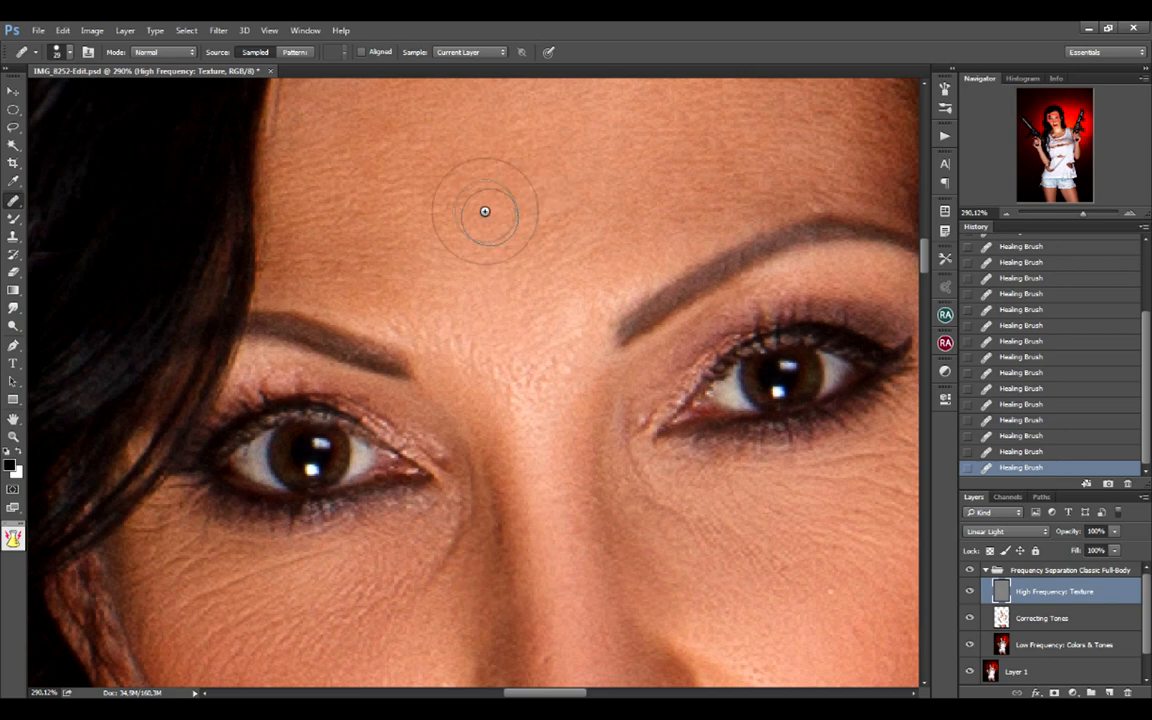
{"action": "left_click", "coordinate": [550, 208]}
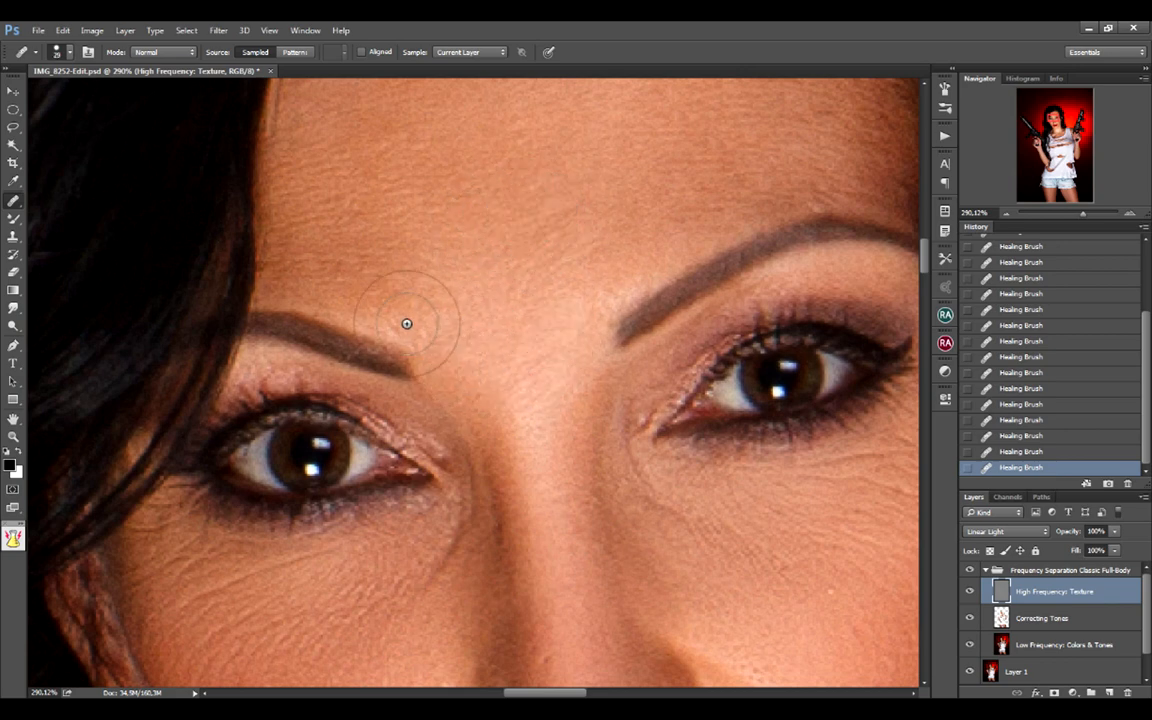
{"action": "scroll", "coordinate": [687, 258], "scroll_direction": "up", "scroll_amount": 3}
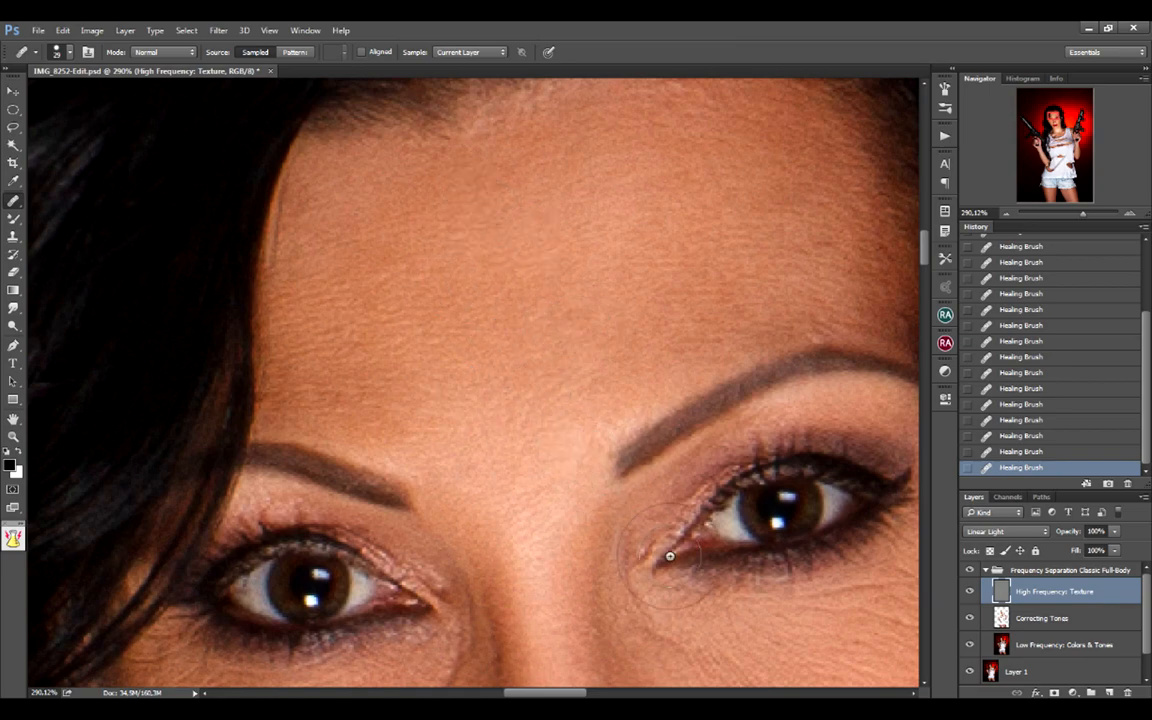
Step: Reduce the Healing Brush to size 18 and start healing the bumpy highlight on the woman's right cheek beside the nostril
{"action": "scroll", "coordinate": [540, 420], "scroll_direction": "down", "scroll_amount": 6}
{"action": "left_click", "coordinate": [581, 472]}
{"action": "scroll", "coordinate": [584, 393], "scroll_direction": "down", "scroll_amount": 3}
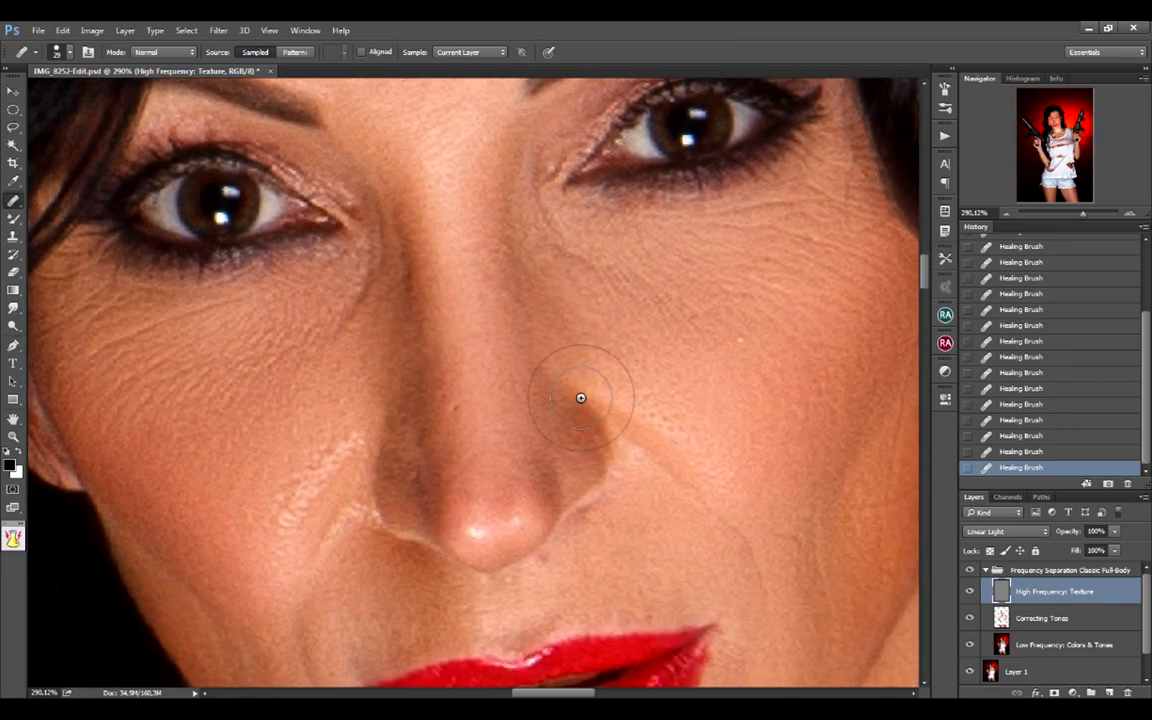
{"action": "scroll", "coordinate": [584, 393], "scroll_direction": "up", "scroll_amount": 5}
{"action": "left_click_drag", "start_coordinate": [612, 397], "coordinate": [584, 262]}
{"action": "left_click_drag", "start_coordinate": [622, 350], "coordinate": [612, 347]}
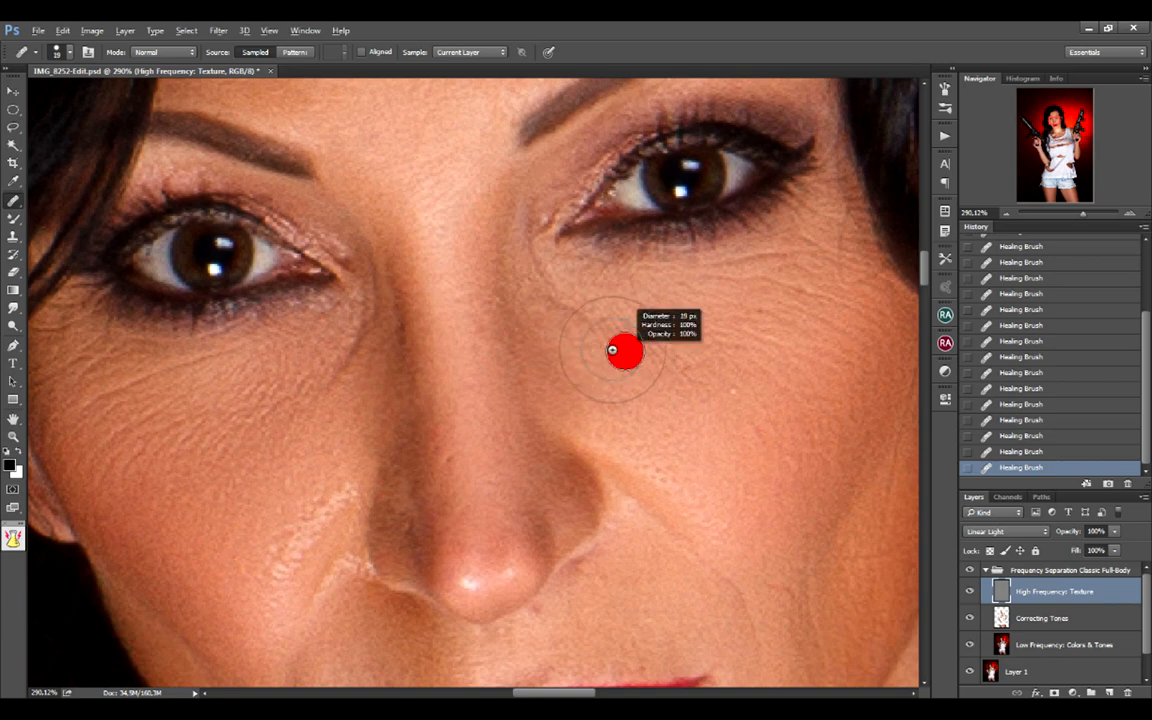
{"action": "mouse_move", "coordinate": [685, 434]}
{"action": "left_mouse_down"}
{"action": "mouse_move", "coordinate": [670, 359]}
{"action": "mouse_move", "coordinate": [684, 325]}
{"action": "mouse_move", "coordinate": [726, 383]}
{"action": "mouse_move", "coordinate": [758, 404]}
{"action": "left_mouse_up"}
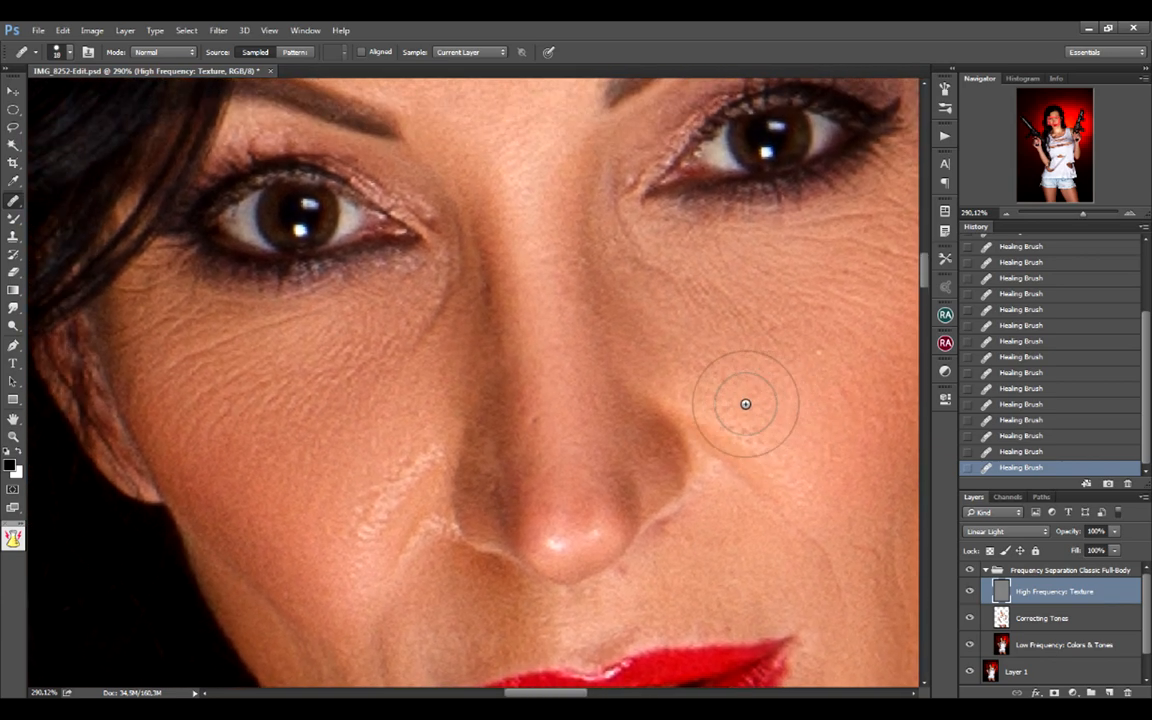
{"action": "left_click", "coordinate": [566, 553]}
{"action": "left_click", "coordinate": [393, 471]}
{"action": "left_click", "coordinate": [419, 432]}
{"action": "left_click", "coordinate": [386, 483], "text": "alt"}
{"action": "left_click", "coordinate": [404, 450]}
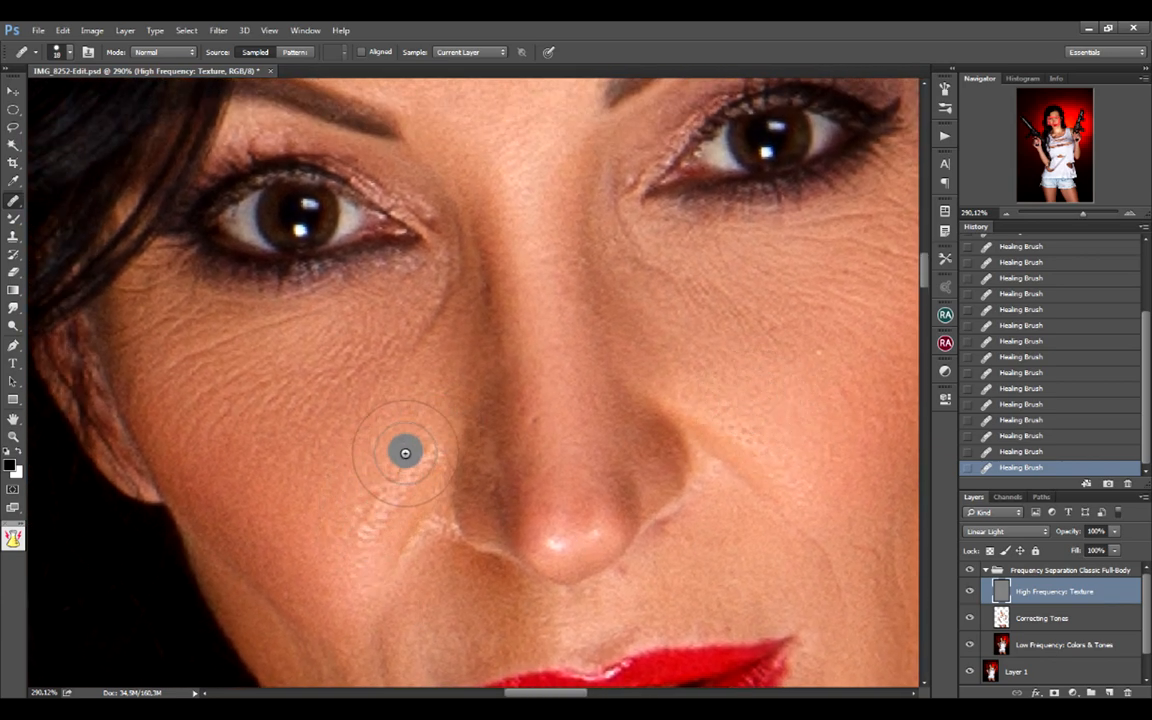
Step: Continue healing down the highlight on the woman's right cheek, repeatedly resampling clean skin texture around it
{"action": "left_click", "coordinate": [414, 440]}
{"action": "left_click", "coordinate": [397, 474]}
{"action": "left_click", "coordinate": [437, 423], "text": "alt"}
{"action": "left_click", "coordinate": [398, 468]}
{"action": "left_click", "coordinate": [363, 525], "text": "alt"}
{"action": "left_click", "coordinate": [383, 489]}
{"action": "left_click", "coordinate": [355, 537], "text": "alt"}
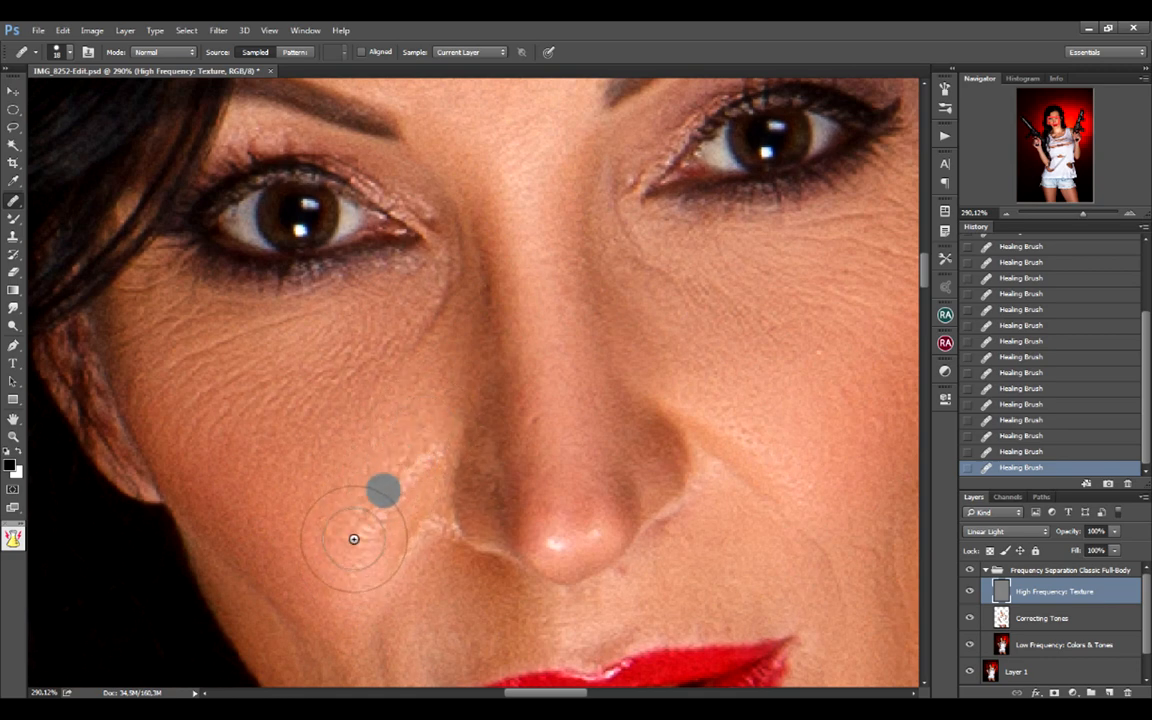
{"action": "left_click", "coordinate": [404, 455]}
{"action": "left_click", "coordinate": [417, 432]}
{"action": "left_click", "coordinate": [360, 565], "text": "alt"}
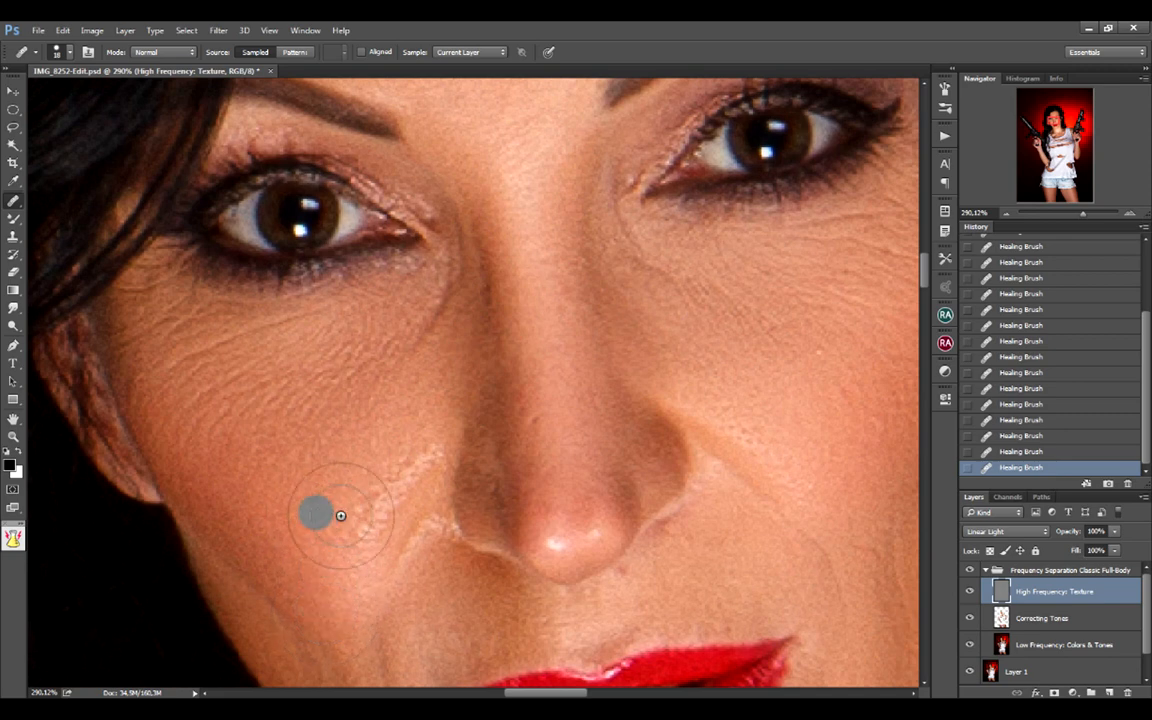
Step: Compare the cheek with the Correcting Tones layer hidden, restore the layer, and heal the remaining rough highlight beside the woman's right nostril
{"action": "left_click", "coordinate": [969, 618]}
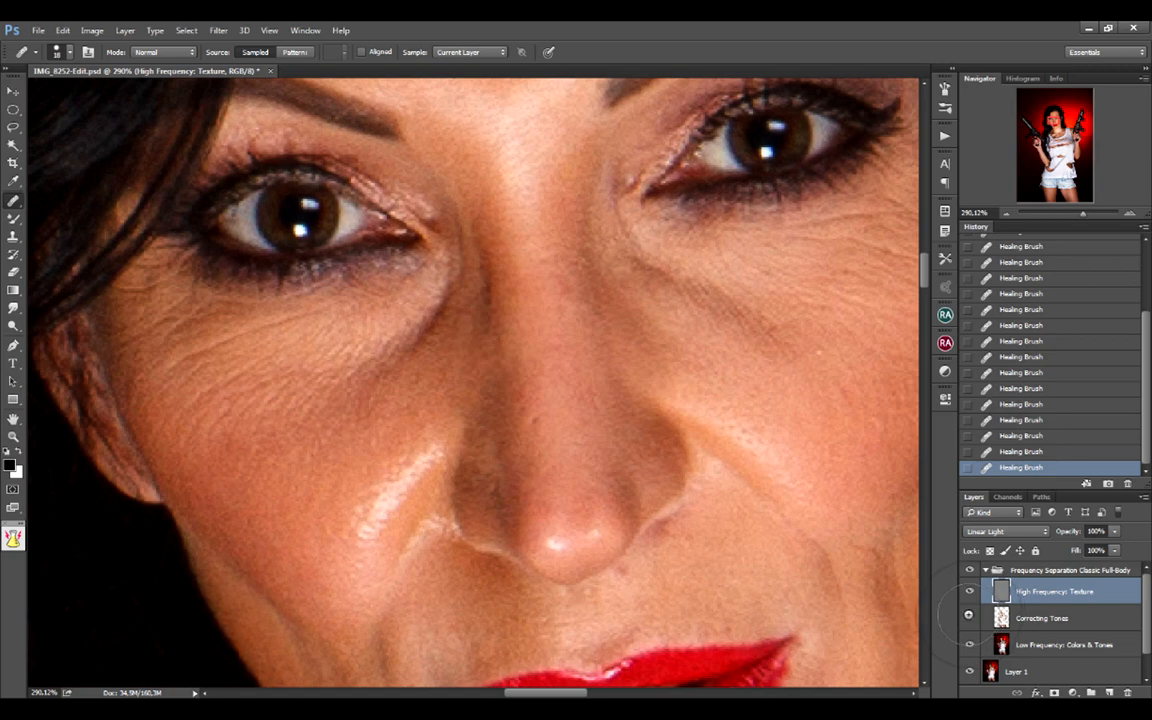
{"action": "left_click", "coordinate": [969, 618]}
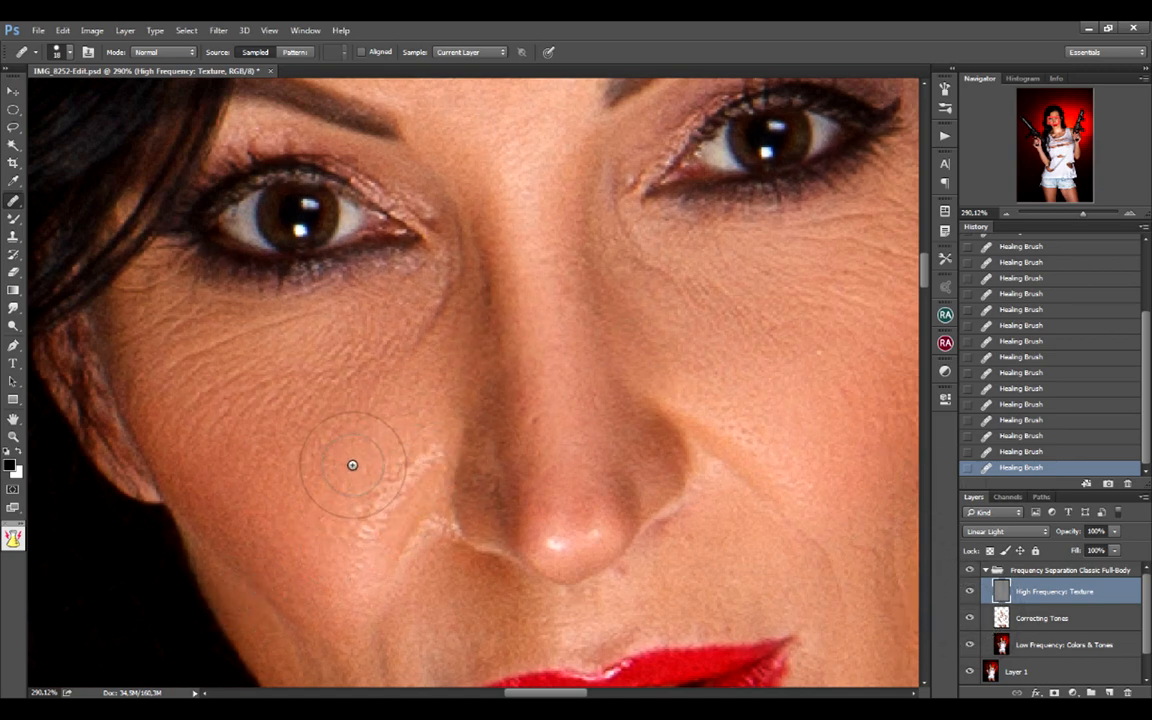
{"action": "left_click_drag", "start_coordinate": [411, 471], "coordinate": [352, 546]}
{"action": "left_click", "coordinate": [380, 485], "text": "alt"}
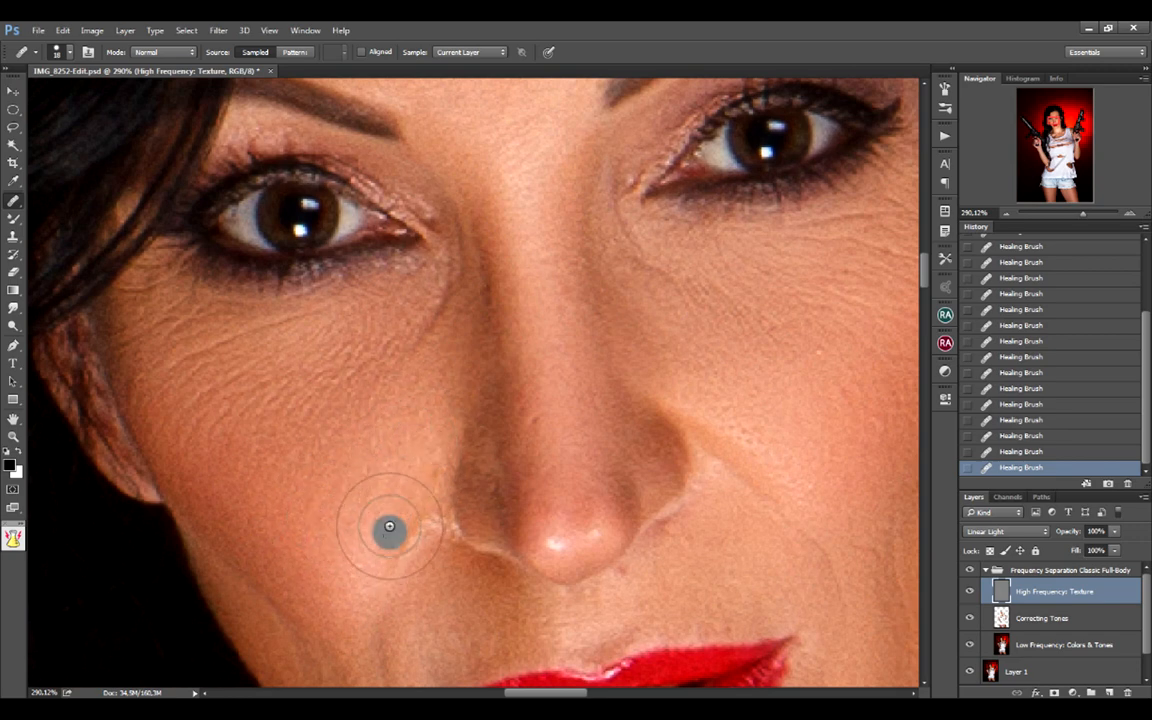
{"action": "left_click_drag", "start_coordinate": [488, 389], "coordinate": [512, 413]}
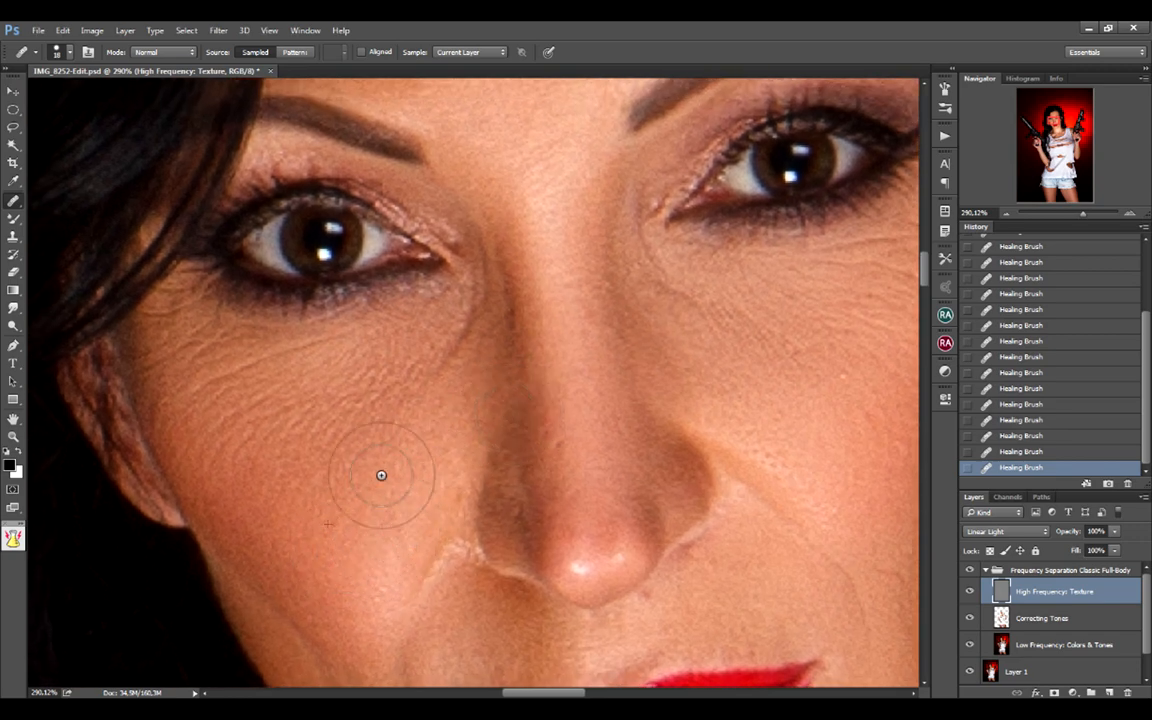
Step: Heal the enlarged pores and fine lines on the woman's left cheek beside and just below the nostril
{"action": "left_click_drag", "start_coordinate": [672, 407], "coordinate": [602, 390]}
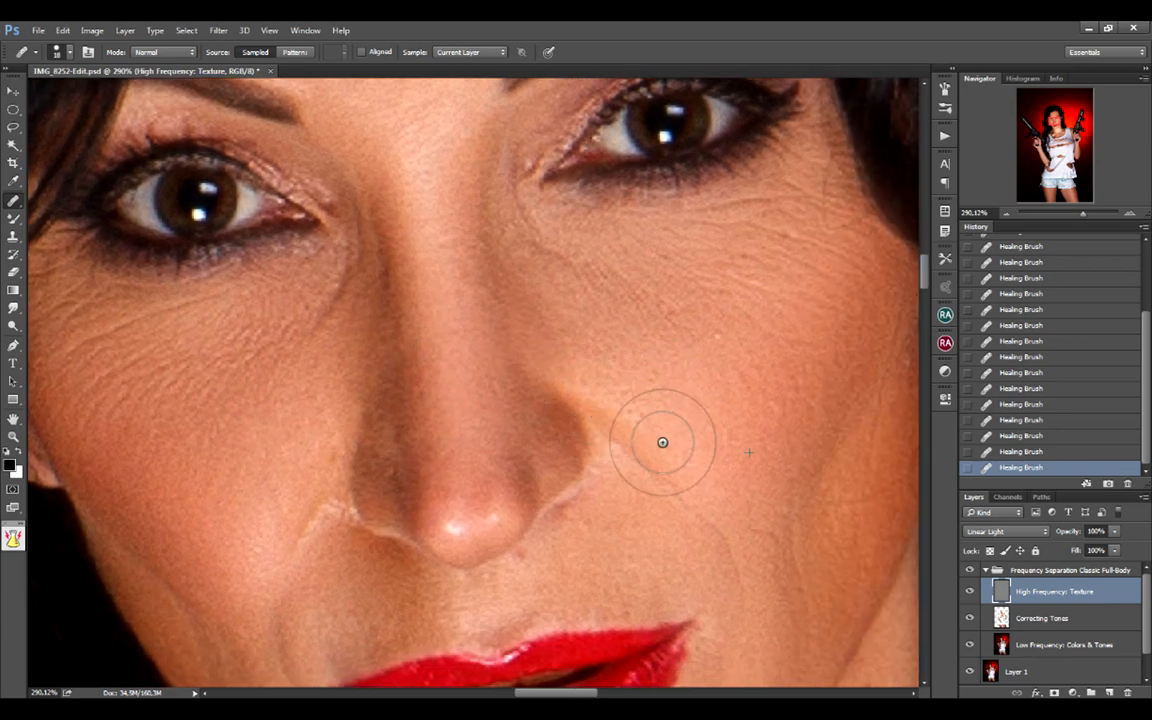
{"action": "left_click_drag", "start_coordinate": [622, 381], "coordinate": [607, 367]}
{"action": "mouse_move", "coordinate": [545, 325]}
{"action": "left_mouse_down"}
{"action": "mouse_move", "coordinate": [645, 422]}
{"action": "mouse_move", "coordinate": [679, 368]}
{"action": "left_mouse_up"}
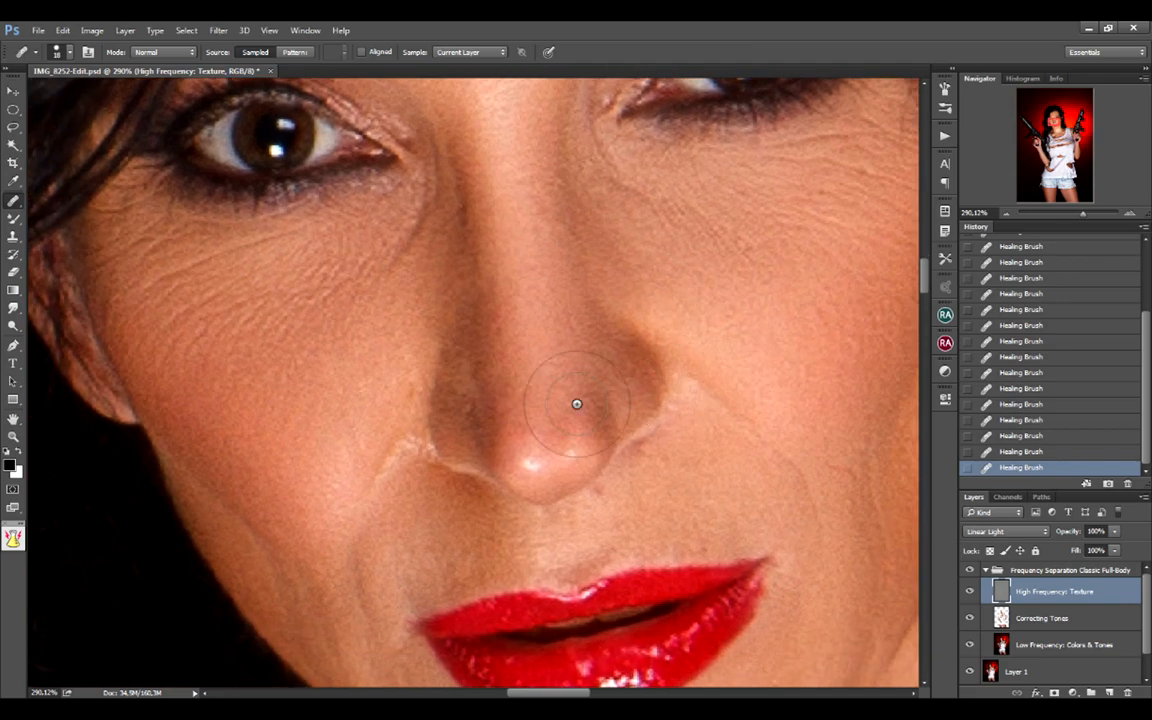
{"action": "left_click", "coordinate": [404, 375], "text": "alt"}
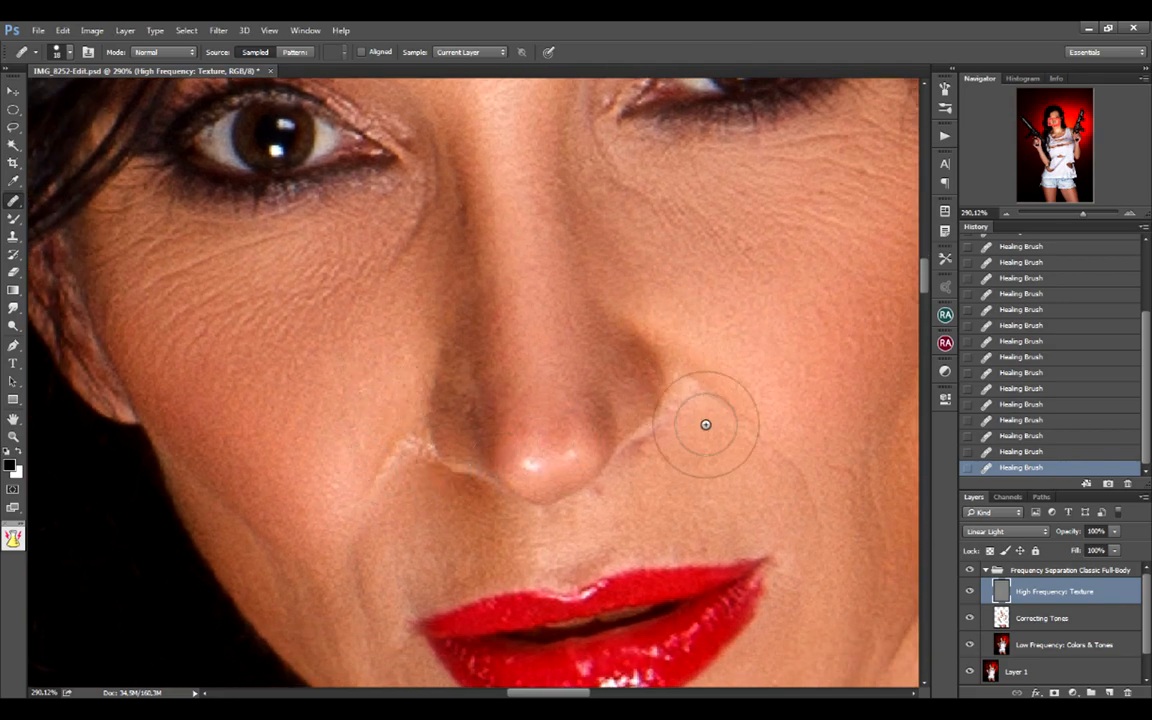
{"action": "left_click_drag", "start_coordinate": [761, 399], "coordinate": [888, 402]}
{"action": "left_click_drag", "start_coordinate": [648, 457], "coordinate": [712, 393]}
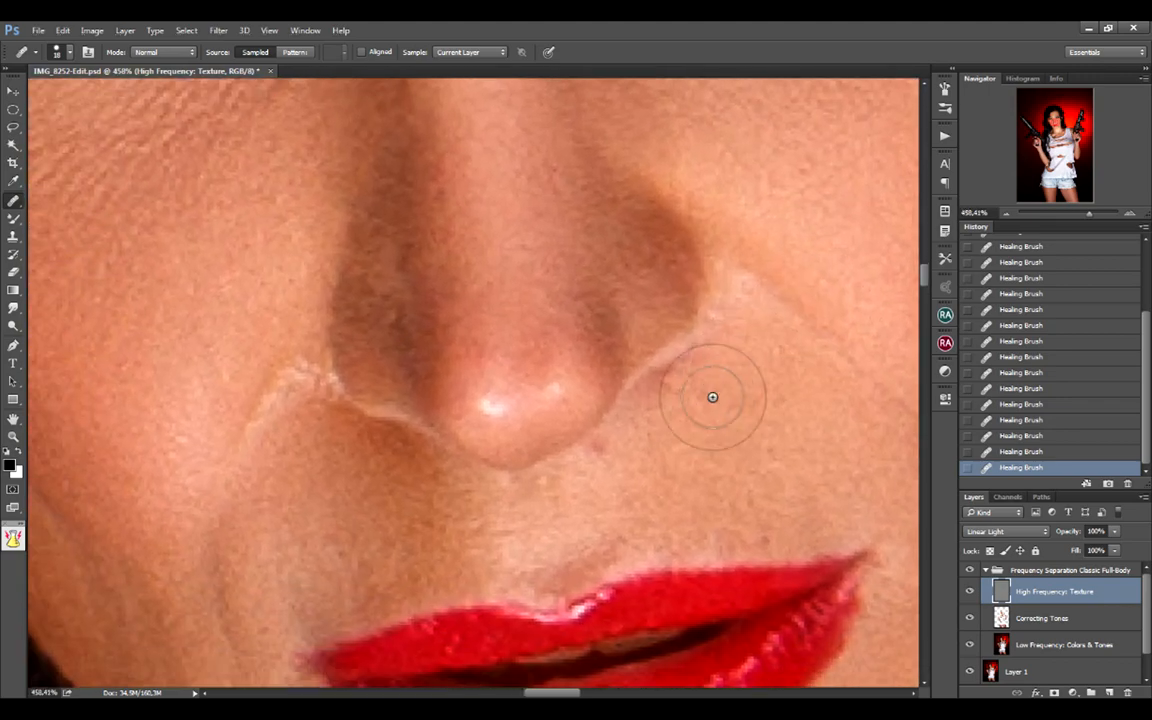
{"action": "left_click", "coordinate": [672, 332]}
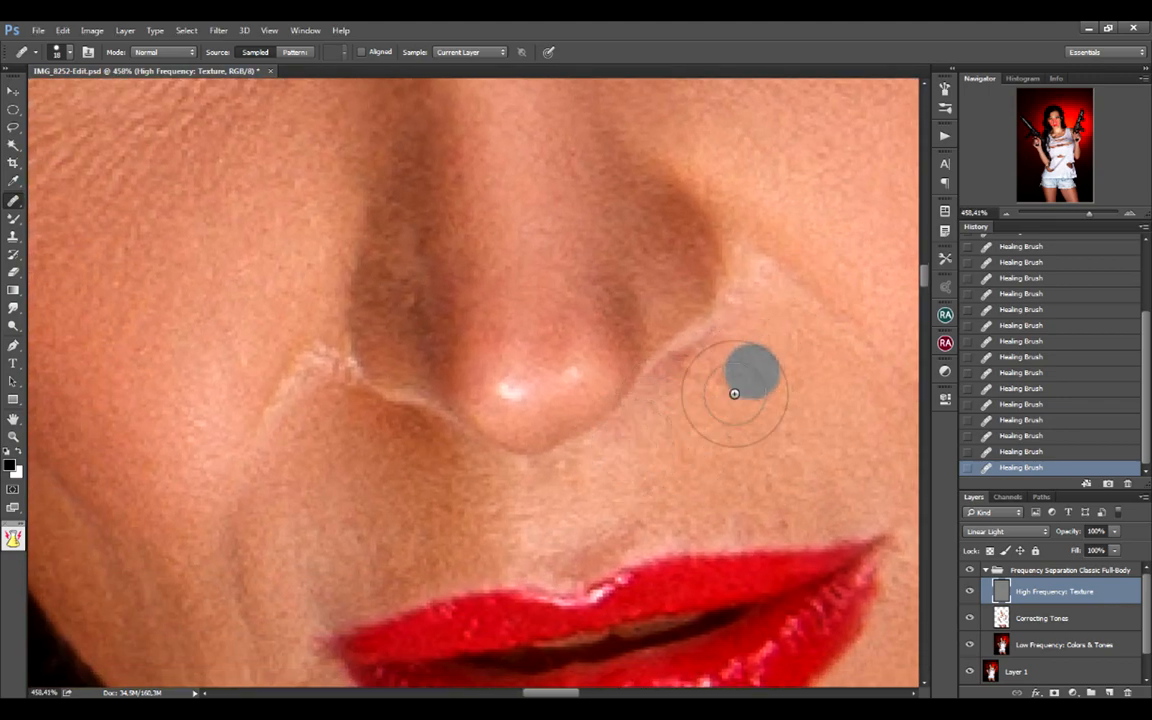
{"action": "left_click_drag", "start_coordinate": [775, 343], "coordinate": [591, 586]}
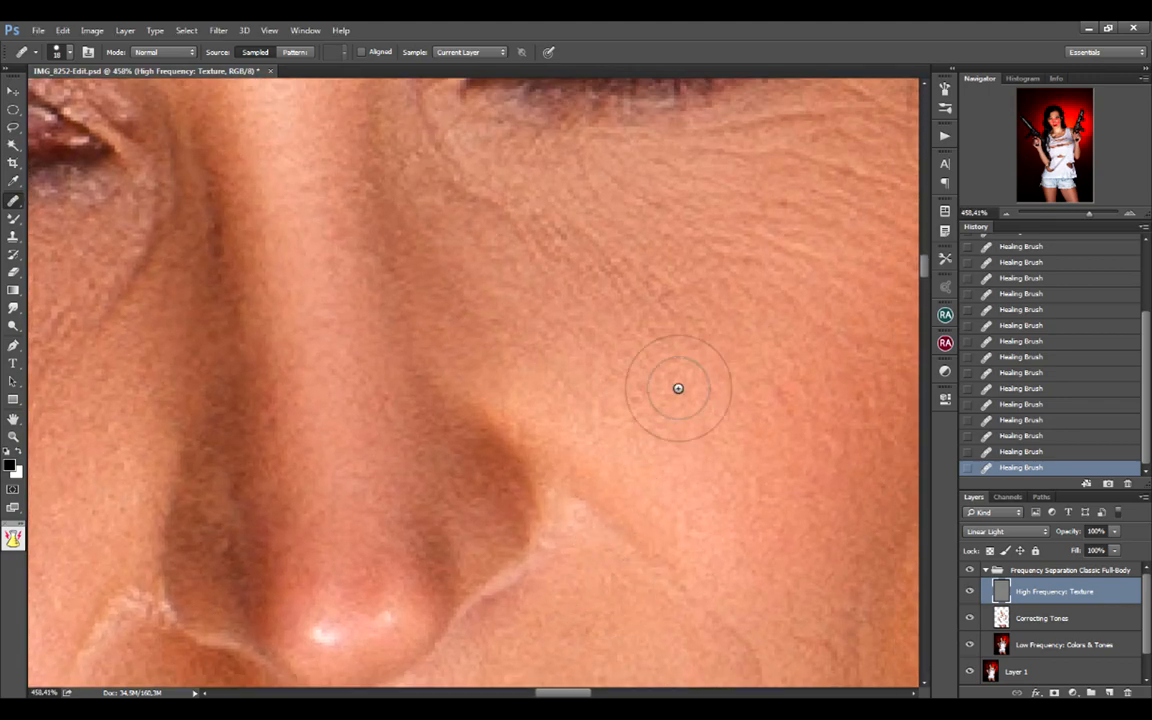
Step: Heal the creases beside the nose below the inner corner of the woman's right eye with the brush at size 10
{"action": "left_click_drag", "start_coordinate": [674, 390], "coordinate": [682, 528]}
{"action": "left_click_drag", "start_coordinate": [622, 428], "coordinate": [903, 424]}
{"action": "left_click_drag", "start_coordinate": [511, 419], "coordinate": [655, 396]}
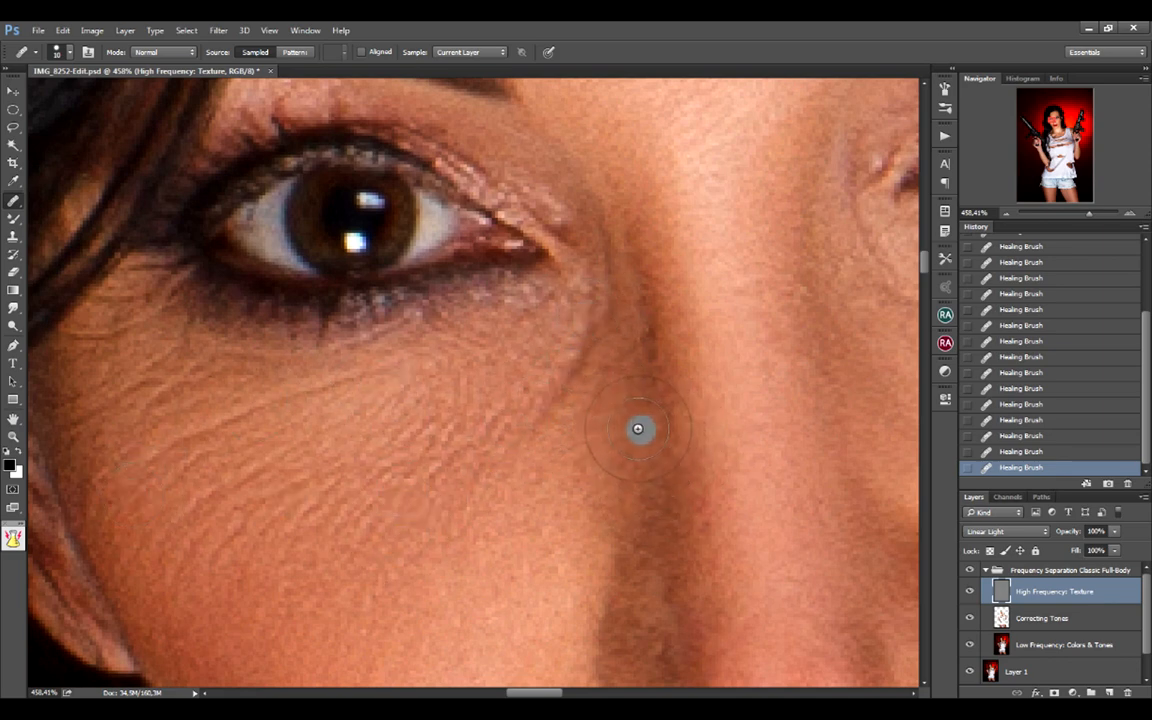
{"action": "left_click_drag", "start_coordinate": [645, 382], "coordinate": [657, 384]}
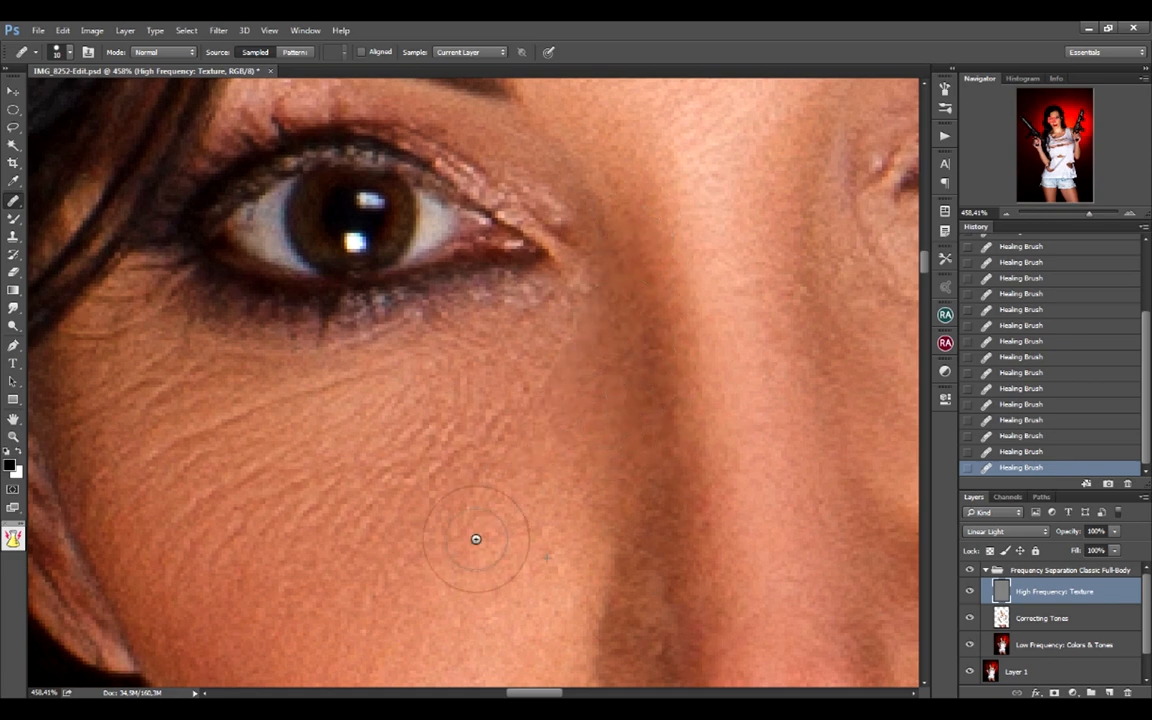
Step: Try healing the crease below the inner corner of the woman's left eye, and revert the last two healing strokes
{"action": "left_click_drag", "start_coordinate": [587, 474], "coordinate": [481, 586]}
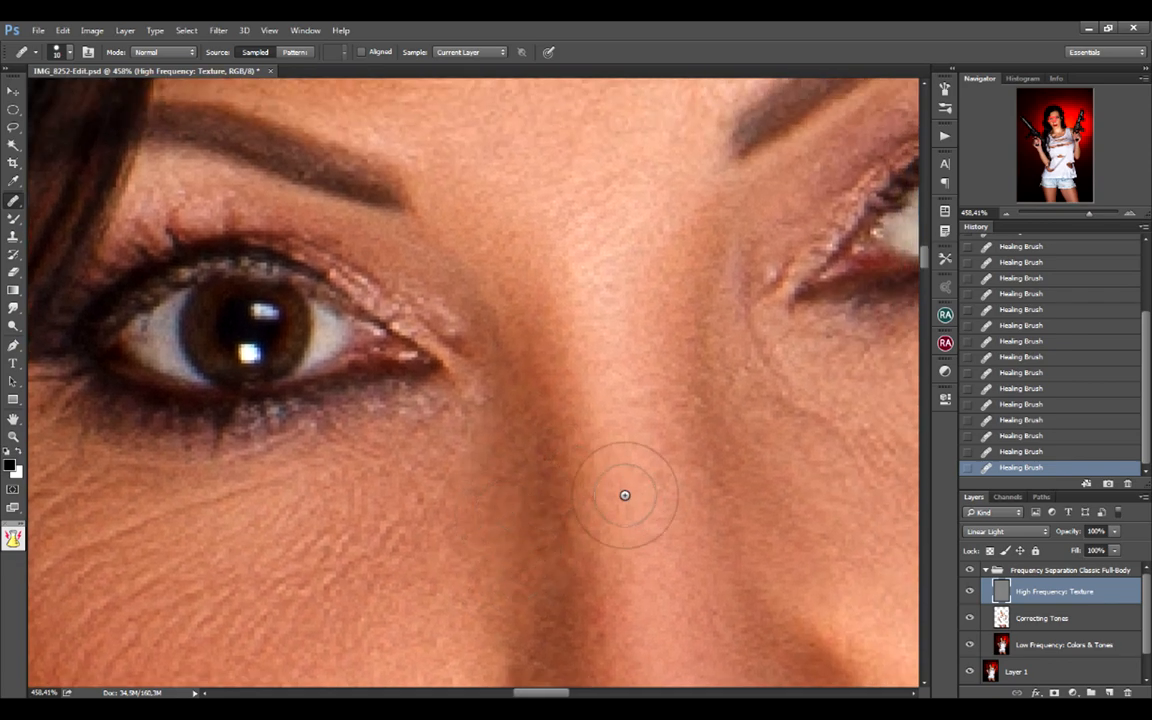
{"action": "left_click_drag", "start_coordinate": [624, 495], "coordinate": [347, 458]}
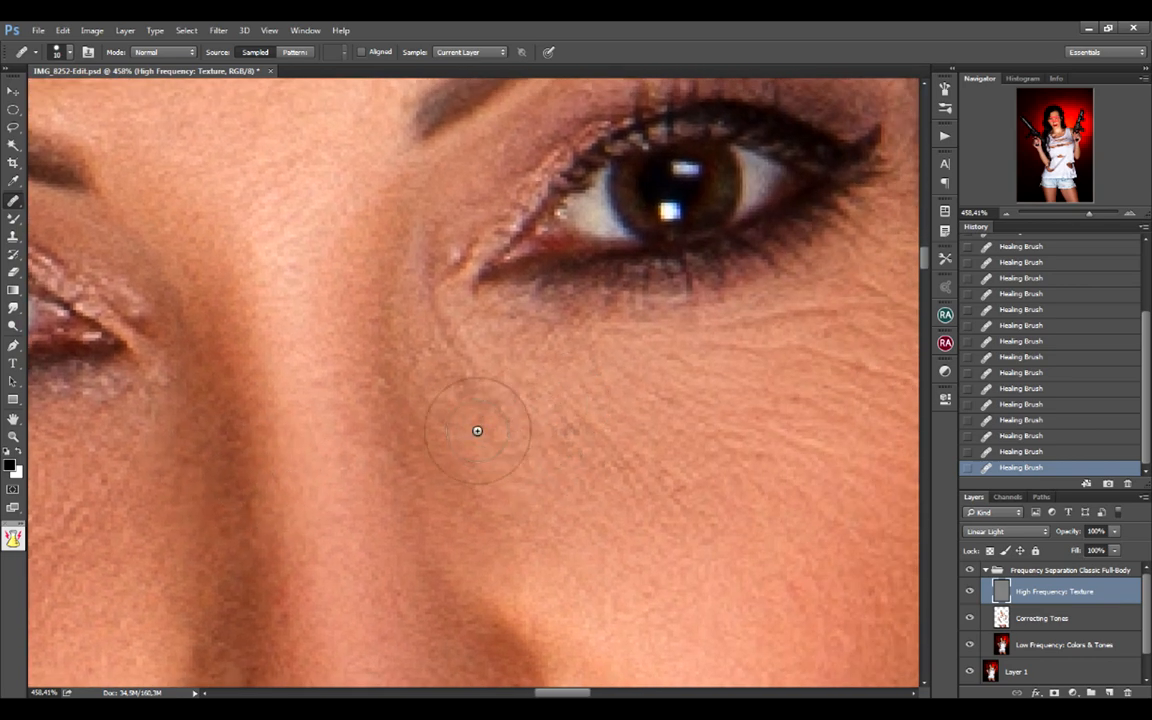
{"action": "left_click", "coordinate": [904, 443], "text": "alt"}
{"action": "left_click", "coordinate": [836, 428]}
{"action": "left_click_drag", "start_coordinate": [470, 300], "coordinate": [470, 290]}
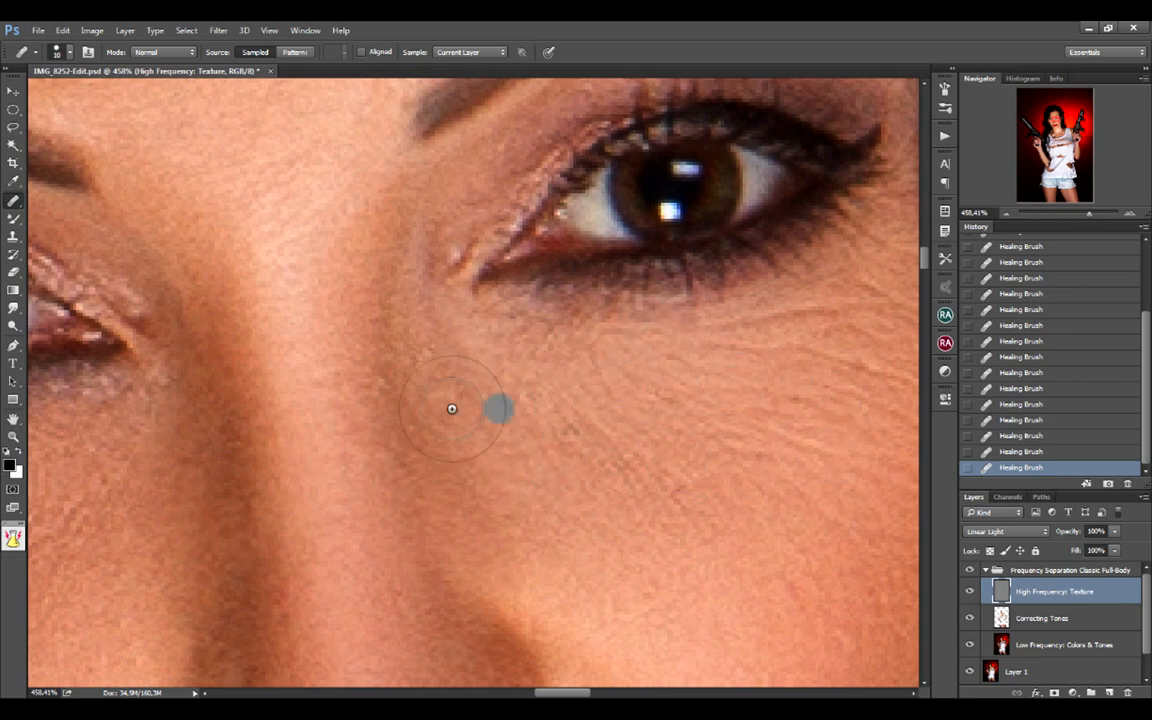
{"action": "left_click", "coordinate": [1020, 435]}
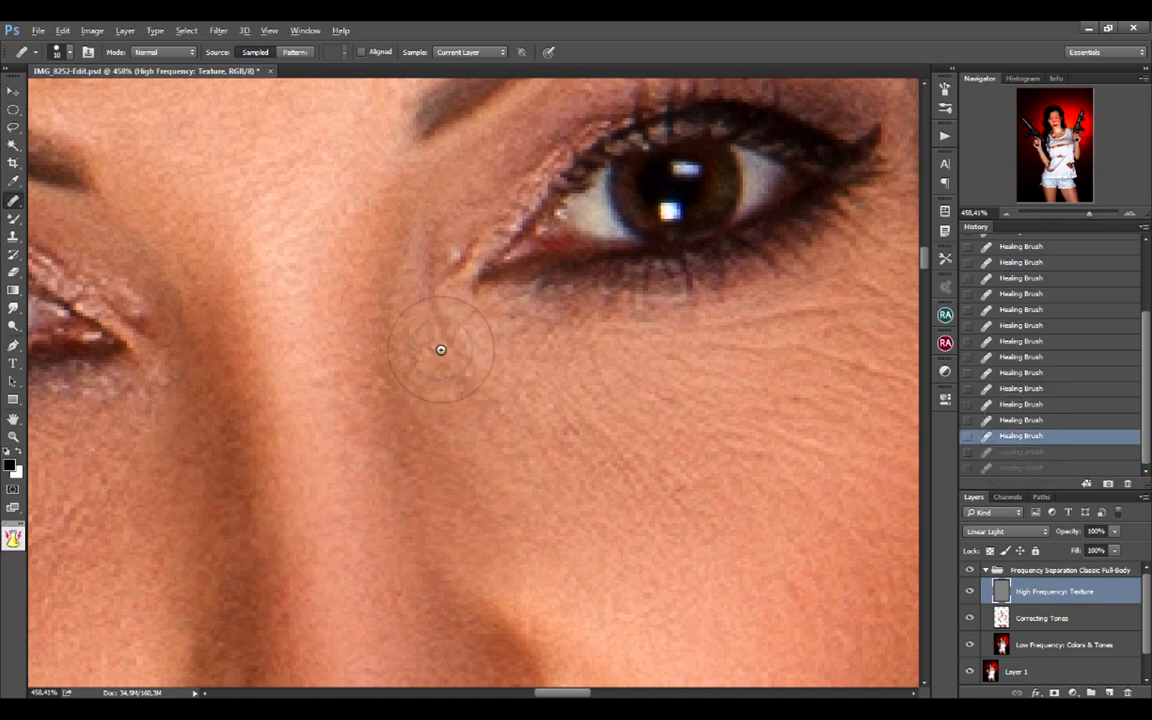
Step: Heal the curved crease below the inner corner of the woman's left eye with the Healing Brush at size 7
{"action": "left_click_drag", "start_coordinate": [472, 342], "coordinate": [530, 329]}
{"action": "left_click_drag", "start_coordinate": [458, 404], "coordinate": [444, 405]}
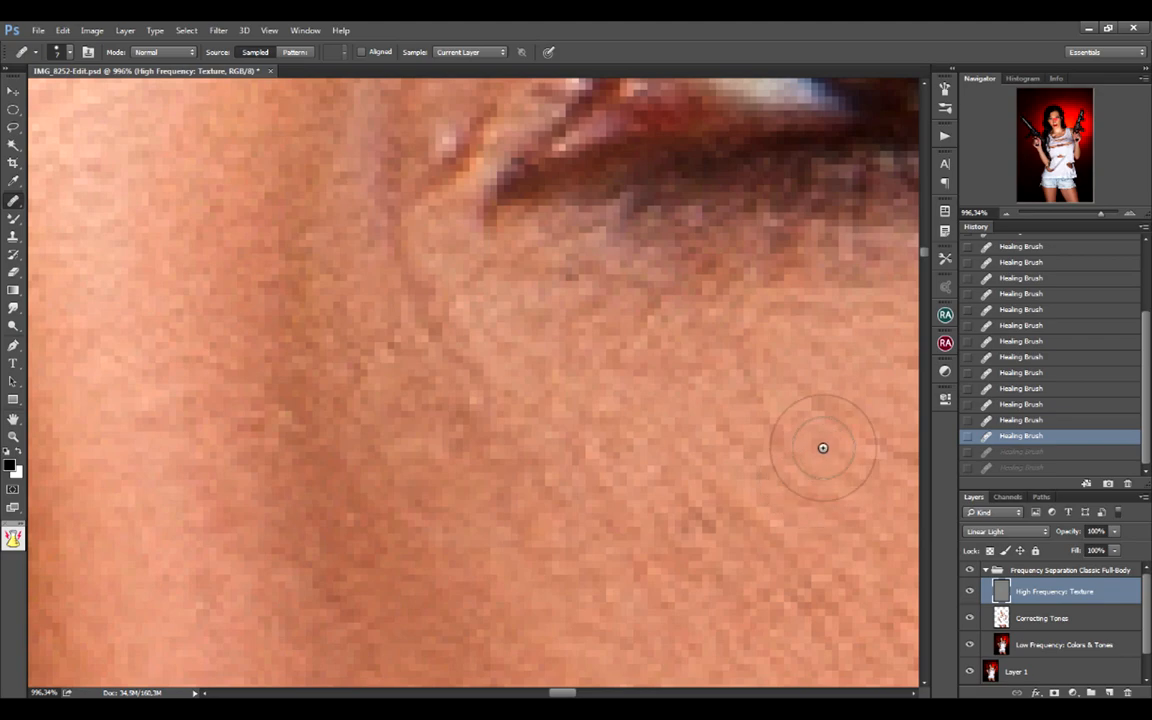
{"action": "left_click_drag", "start_coordinate": [416, 252], "coordinate": [426, 312]}
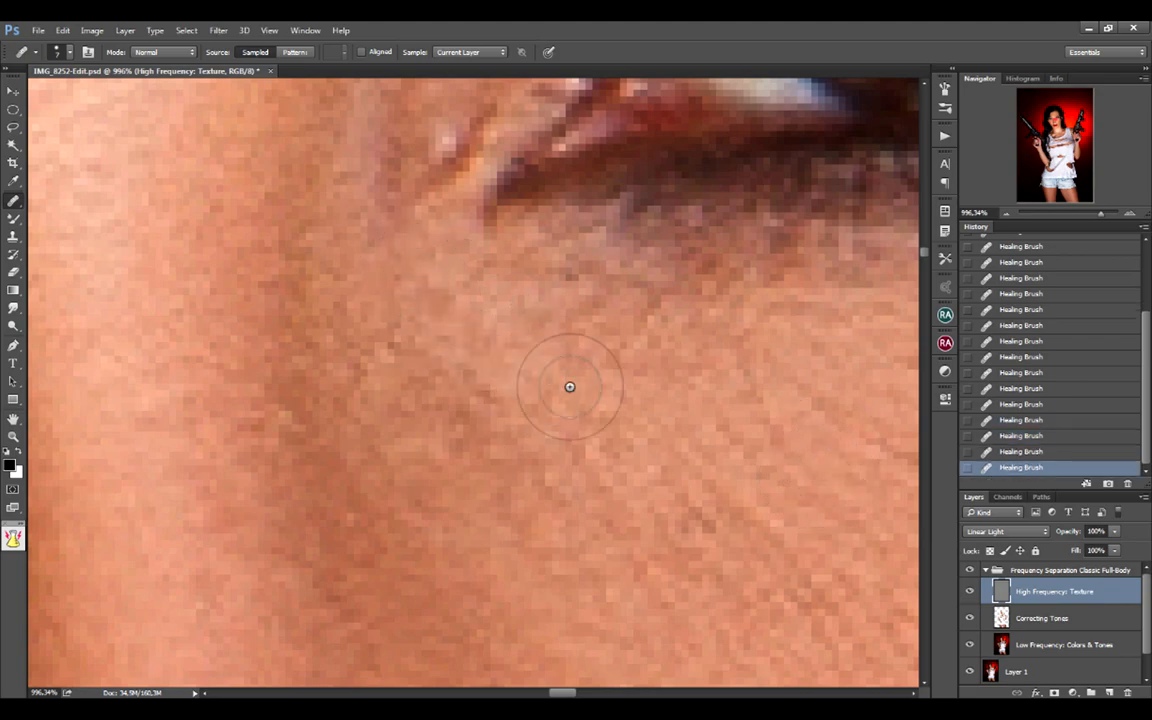
{"action": "left_click_drag", "start_coordinate": [547, 423], "coordinate": [572, 430]}
{"action": "scroll", "coordinate": [609, 417], "scroll_direction": "down", "scroll_amount": 5}
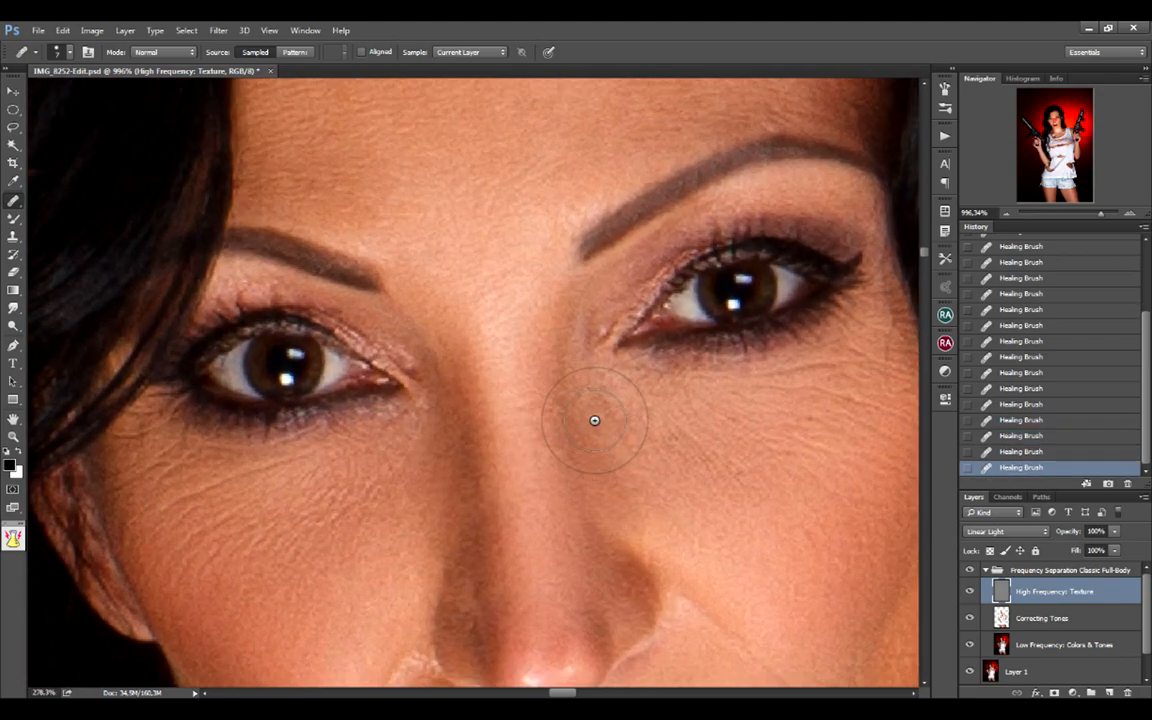
{"action": "scroll", "coordinate": [628, 465], "scroll_direction": "up", "scroll_amount": 3}
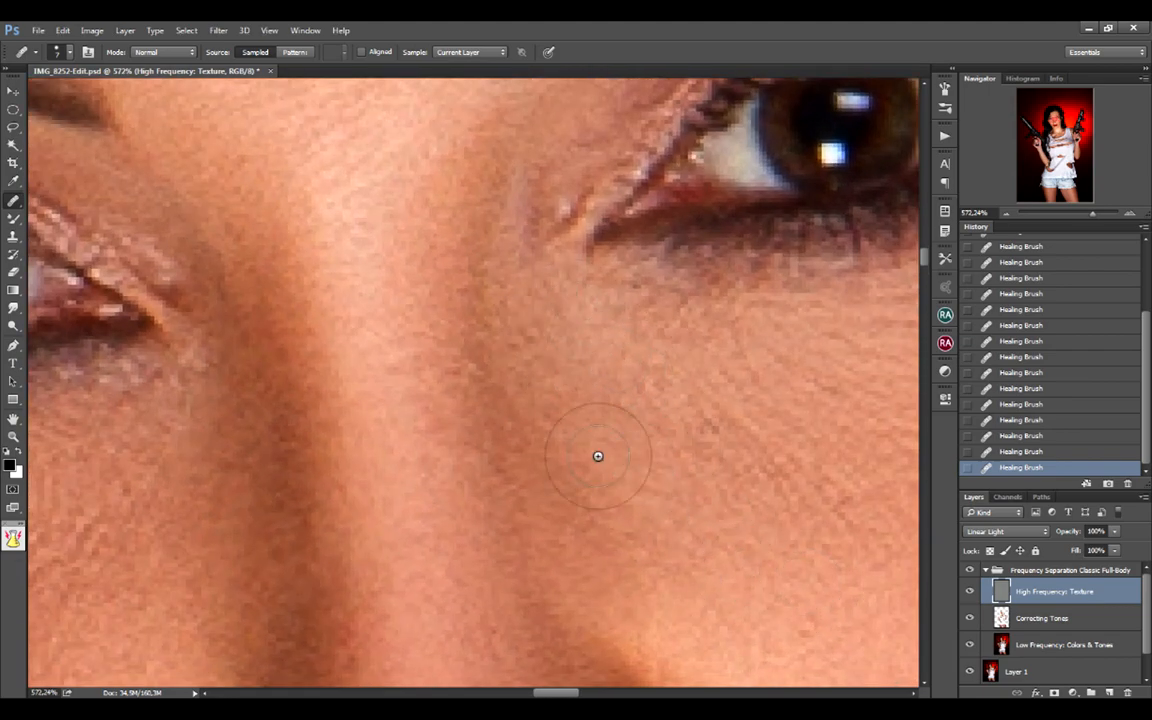
Step: Heal the fine wrinkles and rough texture across the upper cheek beneath the woman's left eye
{"action": "scroll", "coordinate": [522, 393], "scroll_direction": "down", "scroll_amount": 2}
{"action": "scroll", "coordinate": [587, 393], "scroll_direction": "right", "scroll_amount": 2}
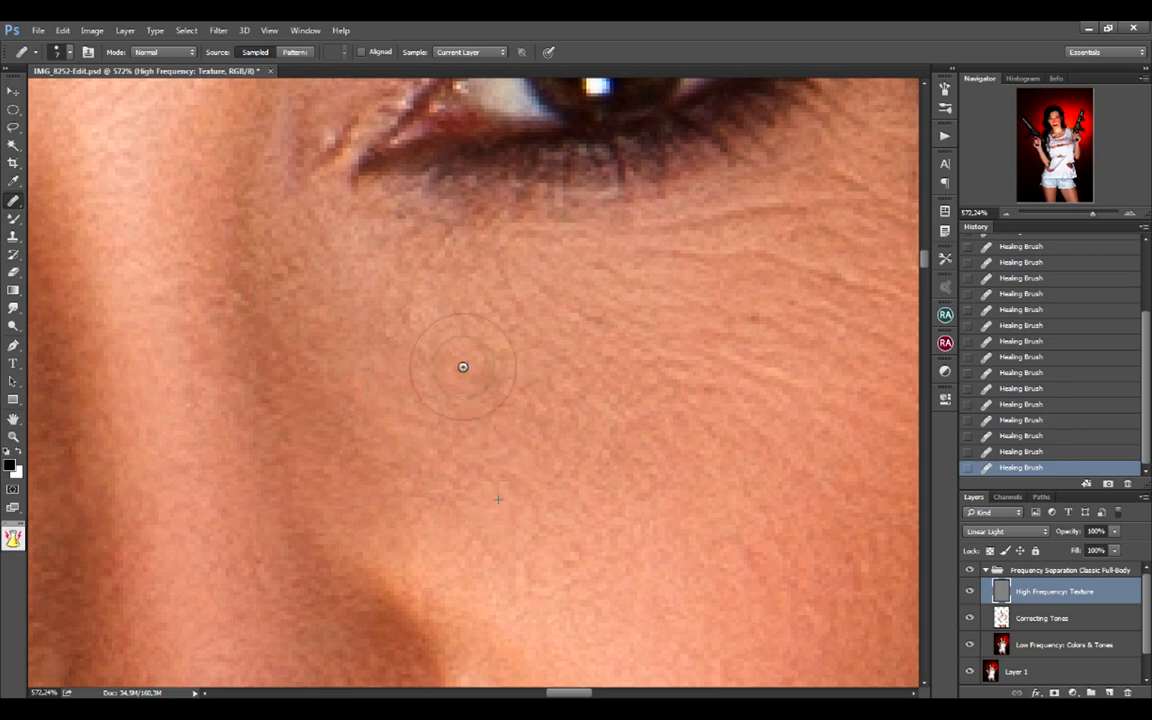
{"action": "scroll", "coordinate": [670, 443], "scroll_direction": "left", "scroll_amount": 3}
{"action": "scroll", "coordinate": [670, 443], "scroll_direction": "up", "scroll_amount": 1}
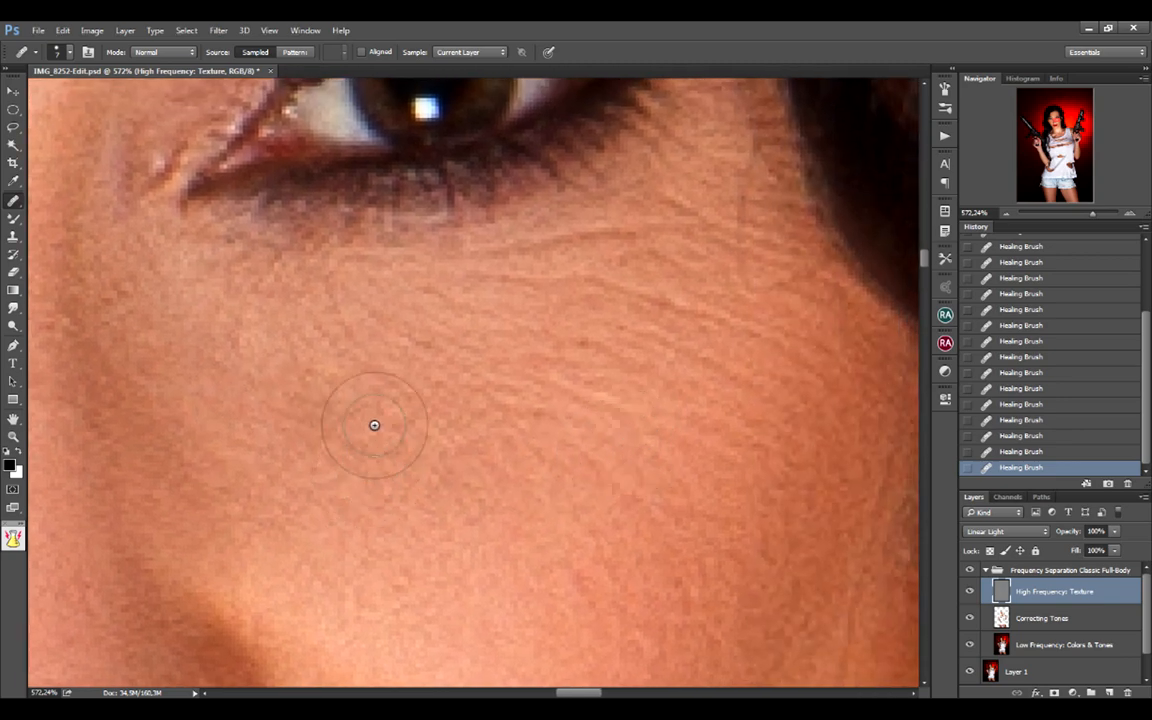
{"action": "scroll", "coordinate": [446, 462], "scroll_direction": "right", "scroll_amount": 1}
{"action": "scroll", "coordinate": [446, 462], "scroll_direction": "up", "scroll_amount": 1}
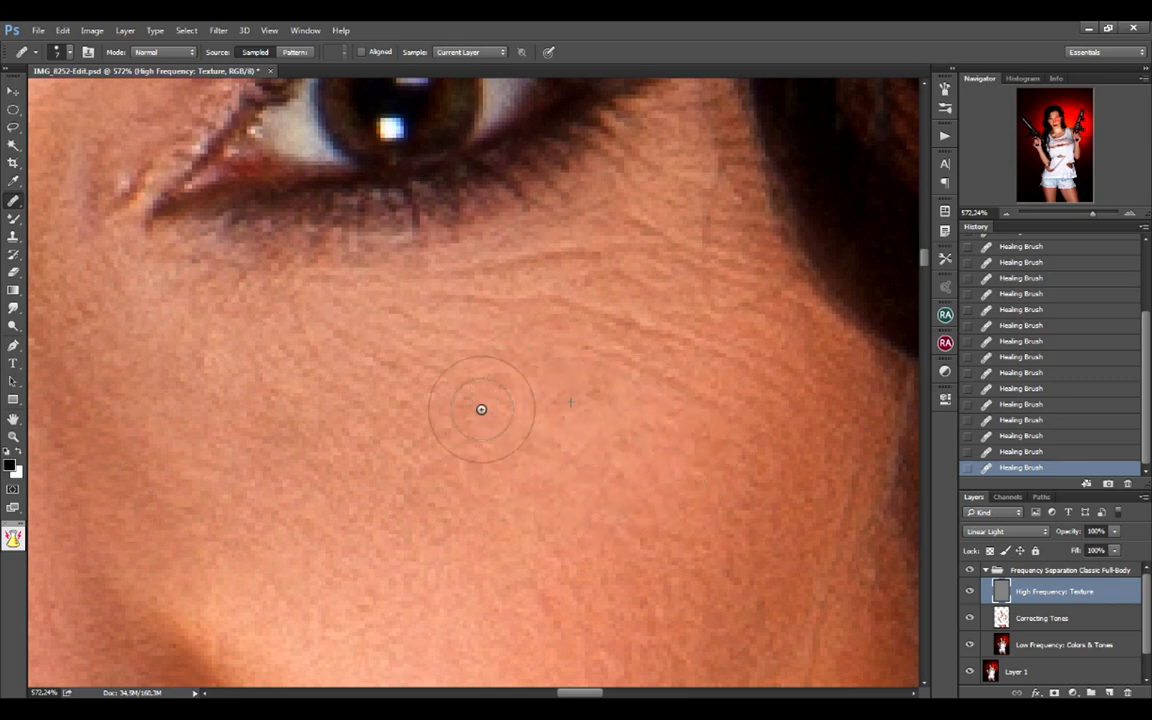
{"action": "left_click", "coordinate": [488, 457]}
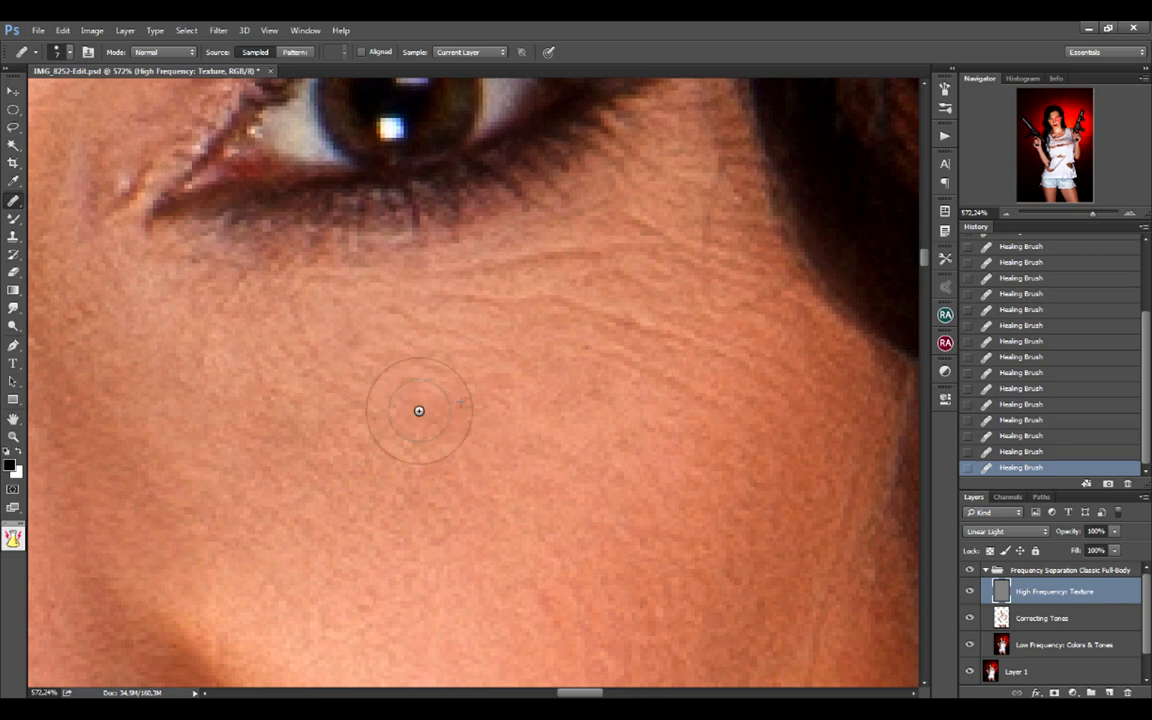
{"action": "left_click", "coordinate": [337, 392]}
{"action": "left_click", "coordinate": [303, 303]}
{"action": "left_click_drag", "start_coordinate": [362, 303], "coordinate": [458, 360]}
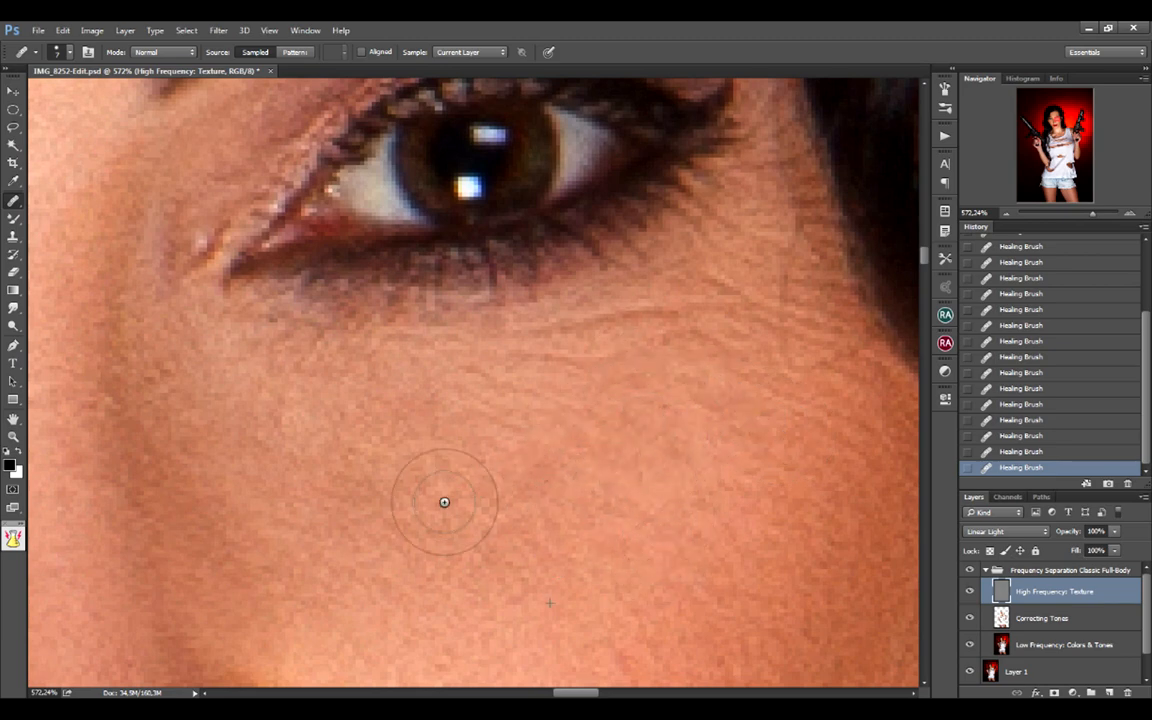
Step: Heal the remaining creases directly under the lower lashes of the woman's left eye
{"action": "left_click", "coordinate": [491, 433]}
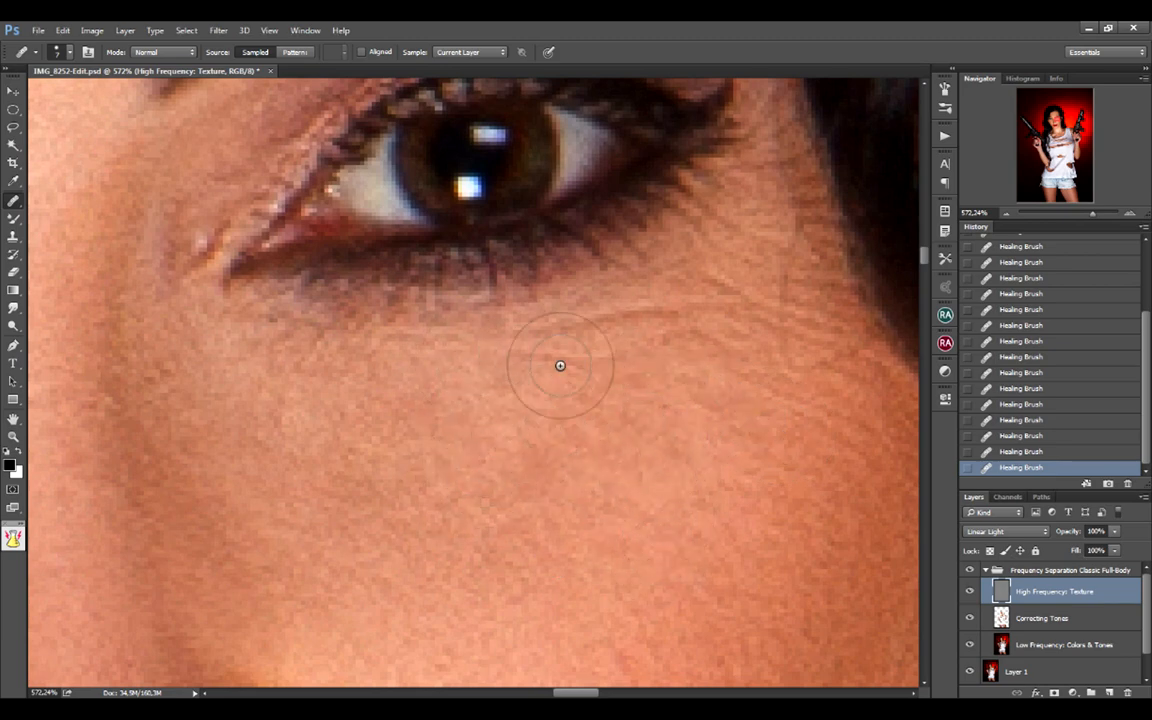
{"action": "left_click", "coordinate": [632, 360]}
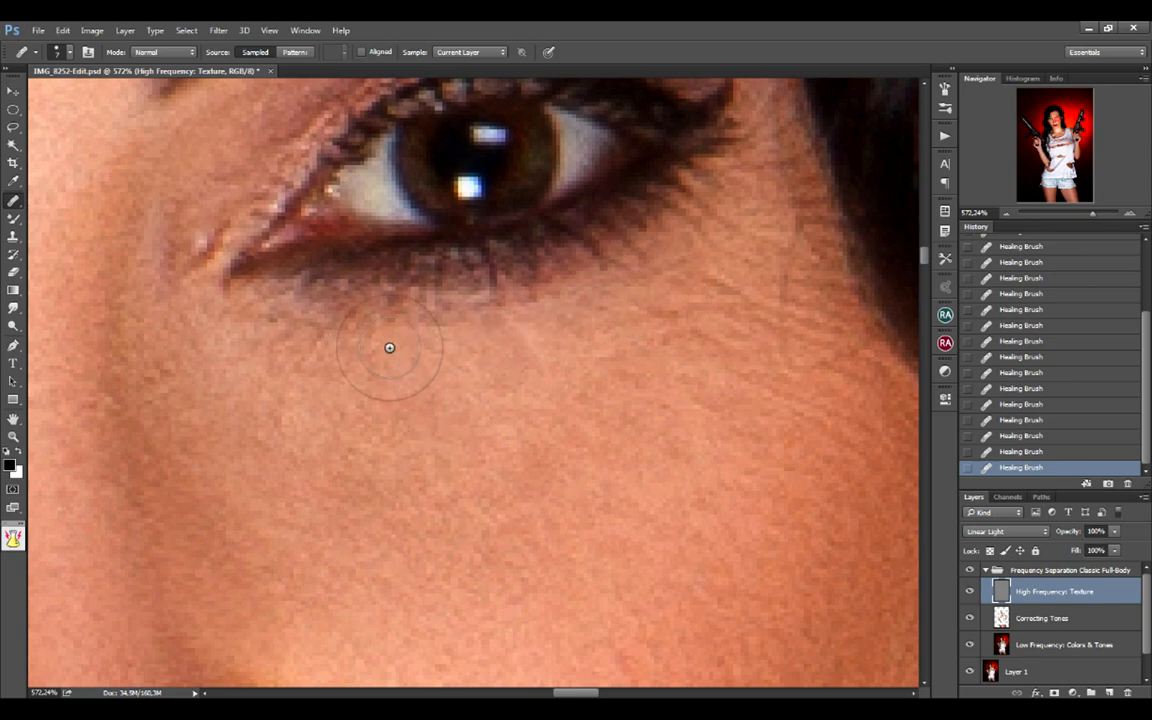
{"action": "left_click", "coordinate": [326, 355]}
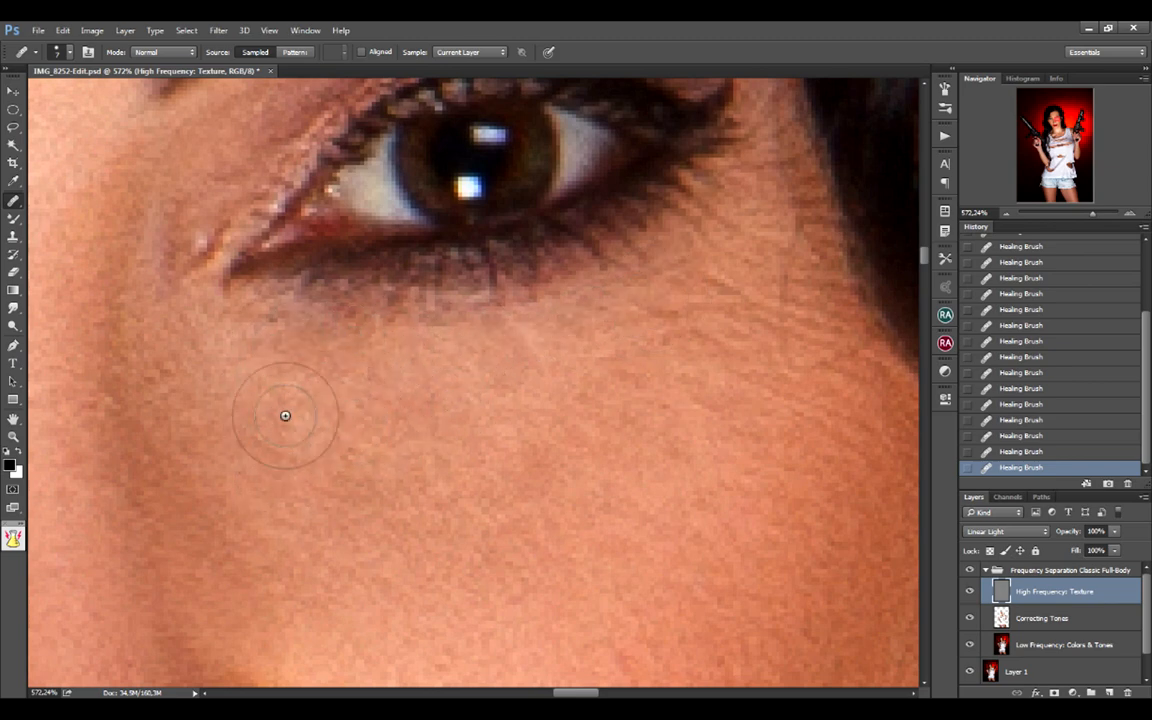
{"action": "left_click", "coordinate": [244, 403]}
{"action": "left_click", "coordinate": [458, 392]}
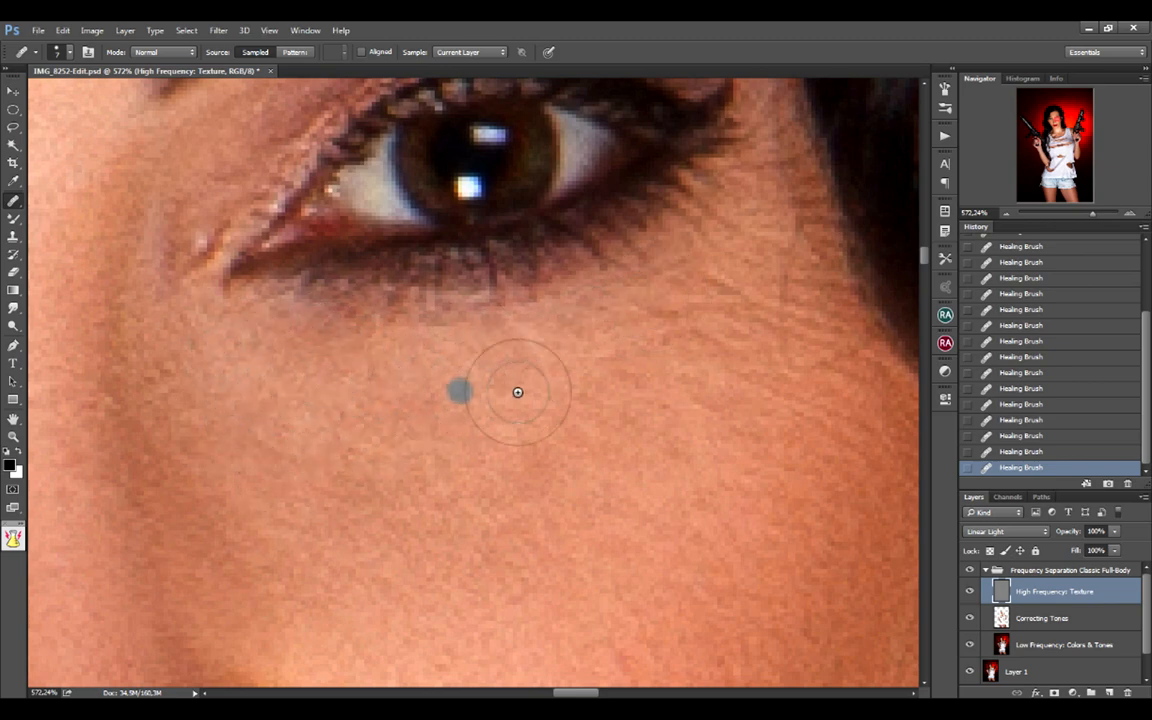
Step: Set the Healing Brush to size 15, even out the skin texture under the left eye, and check the whole face
{"action": "scroll", "coordinate": [628, 404], "scroll_direction": "down", "scroll_amount": 5}
{"action": "scroll", "coordinate": [584, 409], "scroll_direction": "up", "scroll_amount": 6}
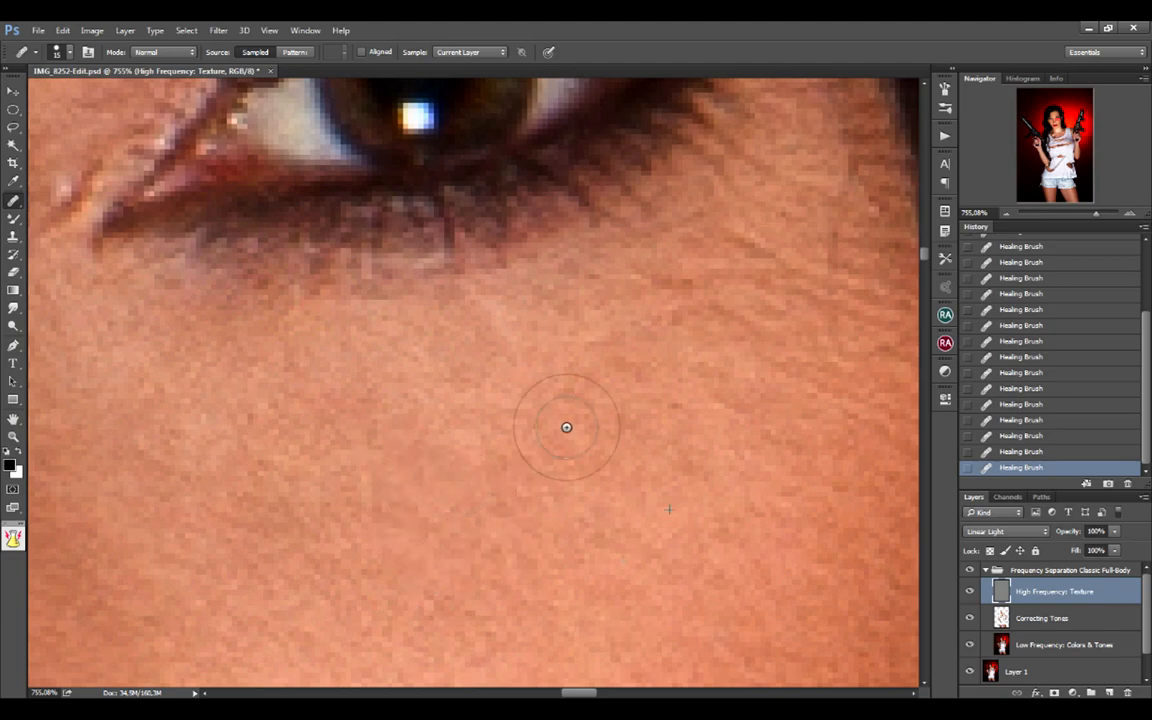
{"action": "left_click", "coordinate": [700, 502]}
{"action": "scroll", "coordinate": [568, 489], "scroll_direction": "down", "scroll_amount": 5}
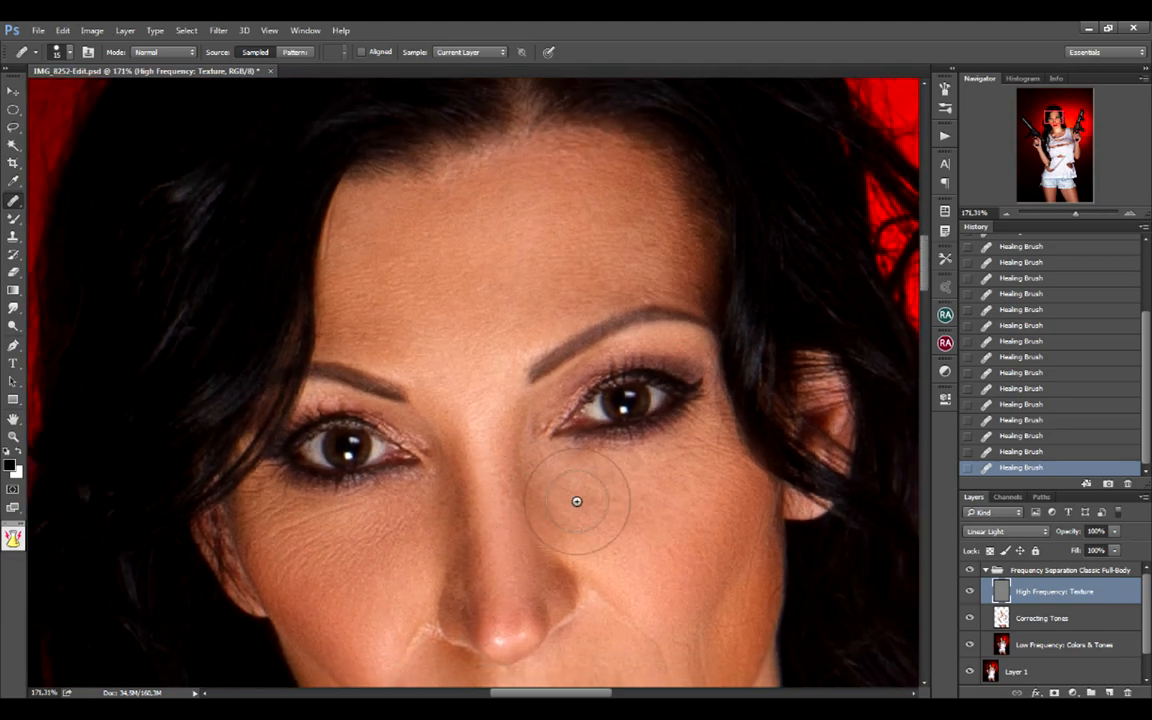
{"action": "scroll", "coordinate": [578, 496], "scroll_direction": "up", "scroll_amount": 1}
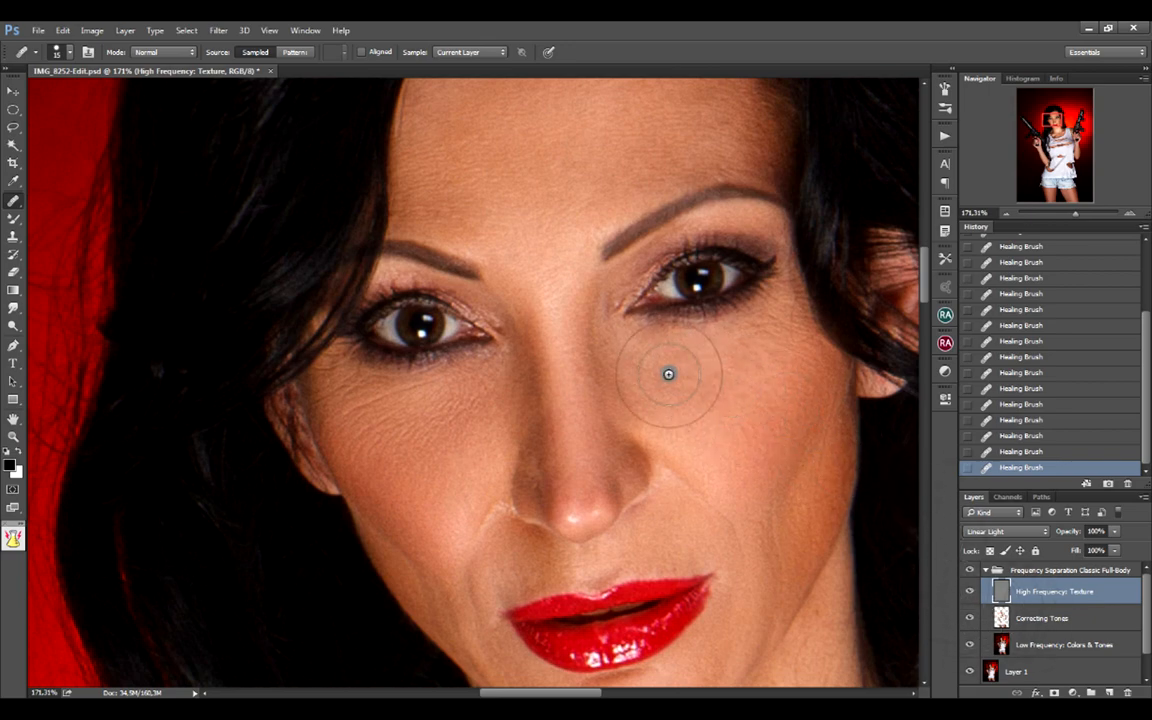
{"action": "scroll", "coordinate": [697, 381], "scroll_direction": "up", "scroll_amount": 3}
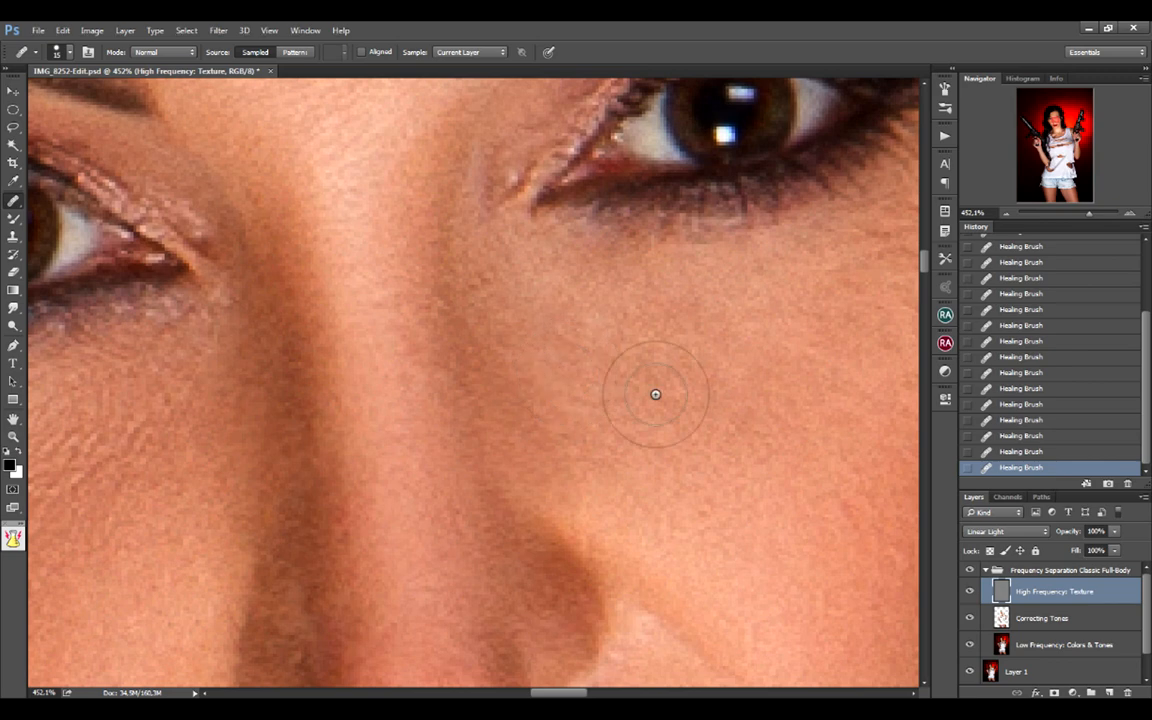
Step: Heal the uneven texture on the woman's left cheekbone below the outer corner of the eye
{"action": "left_click_drag", "start_coordinate": [825, 470], "coordinate": [657, 435]}
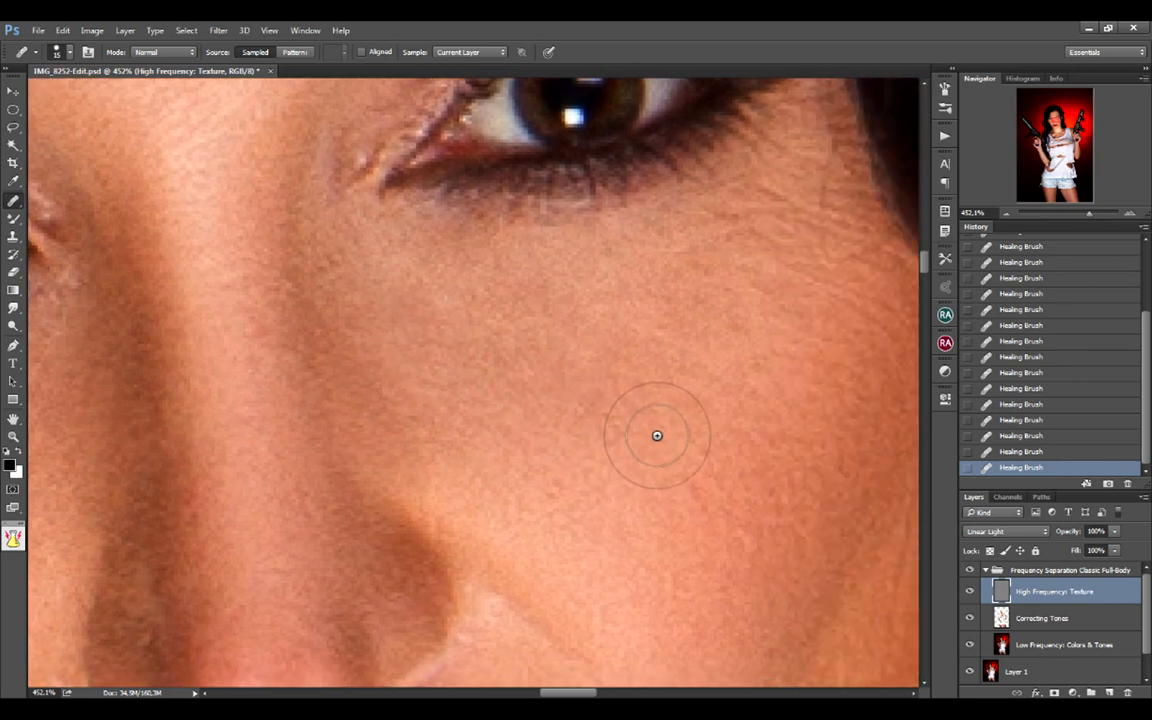
{"action": "left_click", "coordinate": [717, 536]}
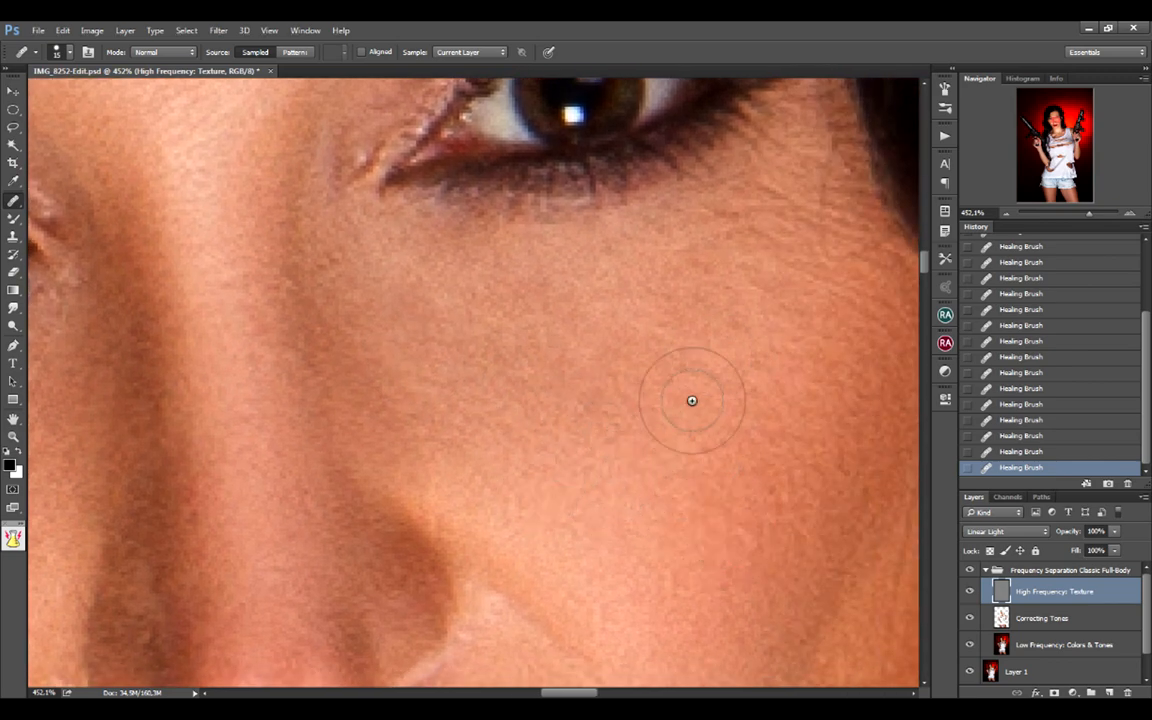
{"action": "left_click_drag", "start_coordinate": [664, 313], "coordinate": [589, 402]}
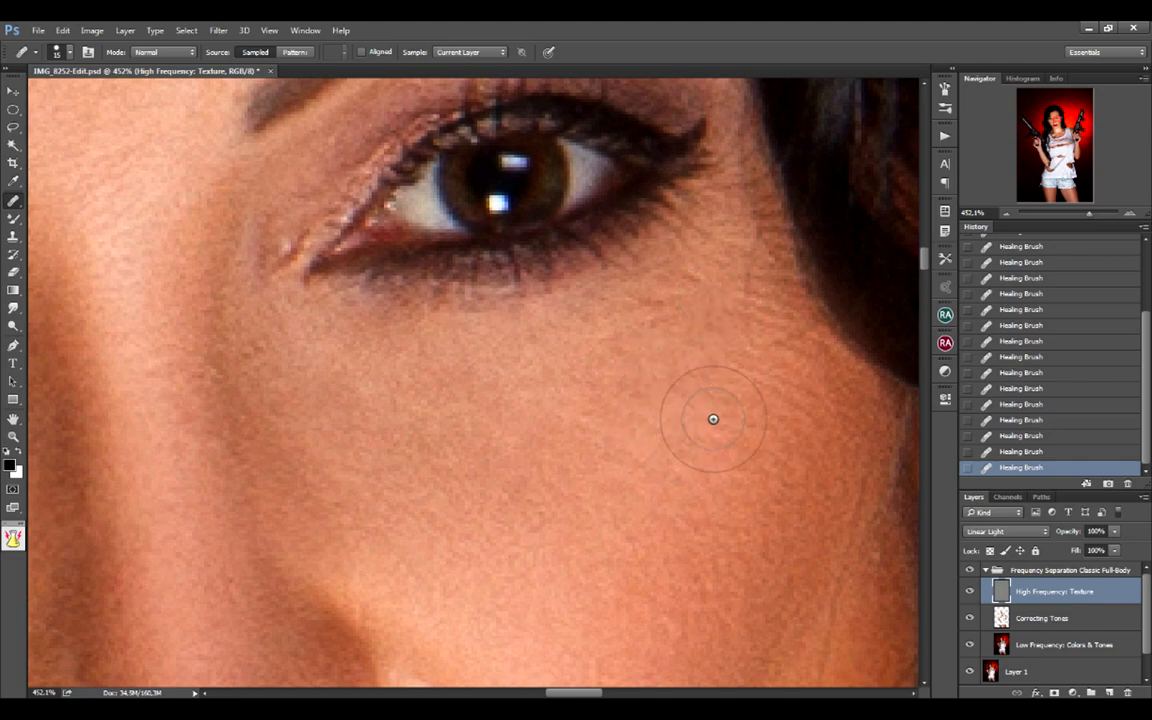
{"action": "mouse_move", "coordinate": [676, 413]}
{"action": "left_mouse_down"}
{"action": "mouse_move", "coordinate": [630, 411]}
{"action": "mouse_move", "coordinate": [684, 415]}
{"action": "left_mouse_up"}
{"action": "left_click_drag", "start_coordinate": [698, 461], "coordinate": [607, 315]}
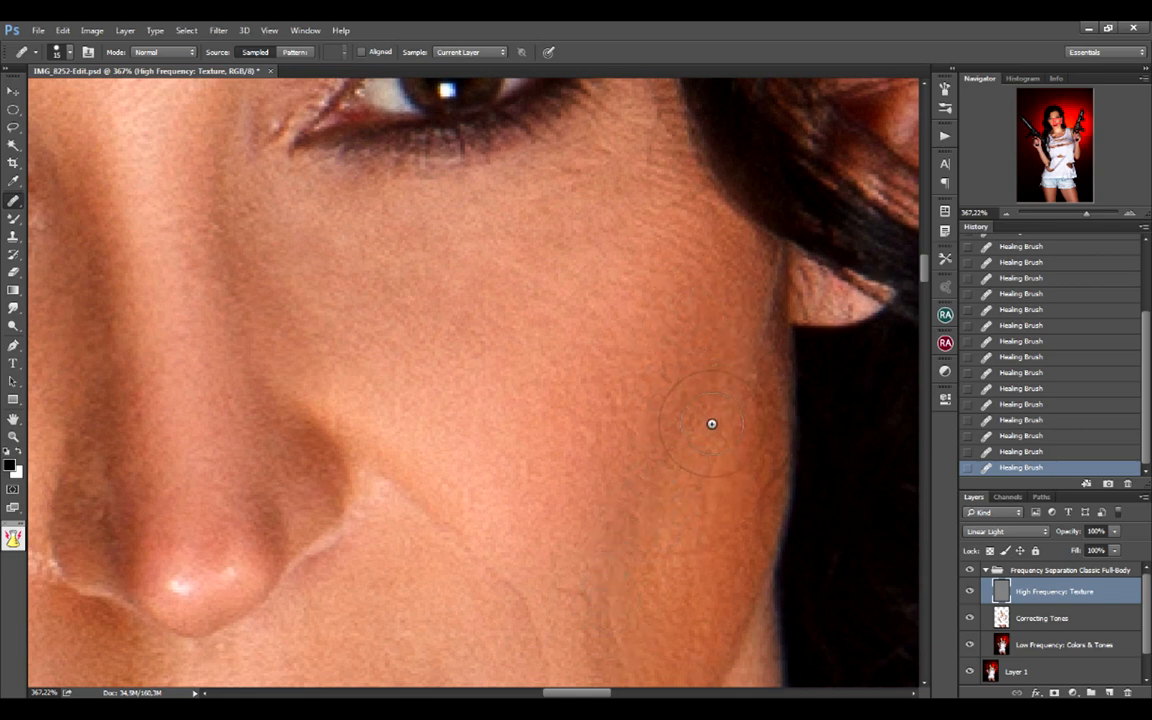
Step: Heal the smile creases on the left cheek between nose and jaw, and compare against the image without the frequency separation group
{"action": "left_click", "coordinate": [560, 473]}
{"action": "left_click", "coordinate": [564, 561]}
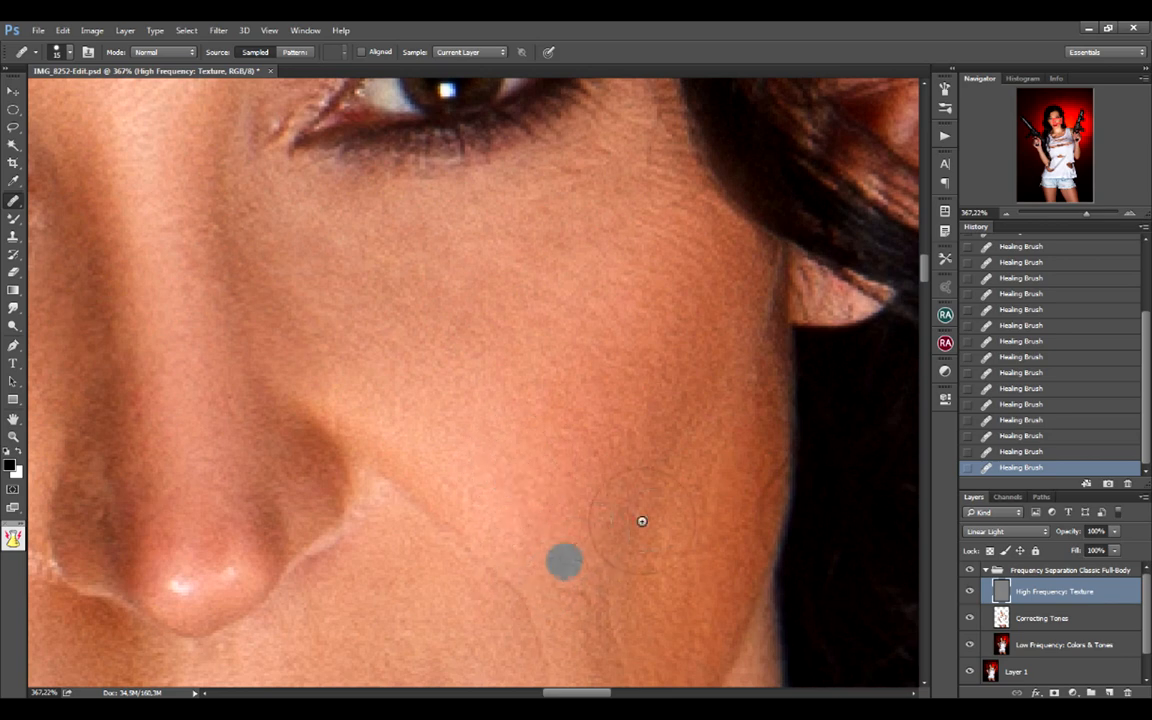
{"action": "left_click_drag", "start_coordinate": [642, 521], "coordinate": [599, 450]}
{"action": "left_click", "coordinate": [591, 455]}
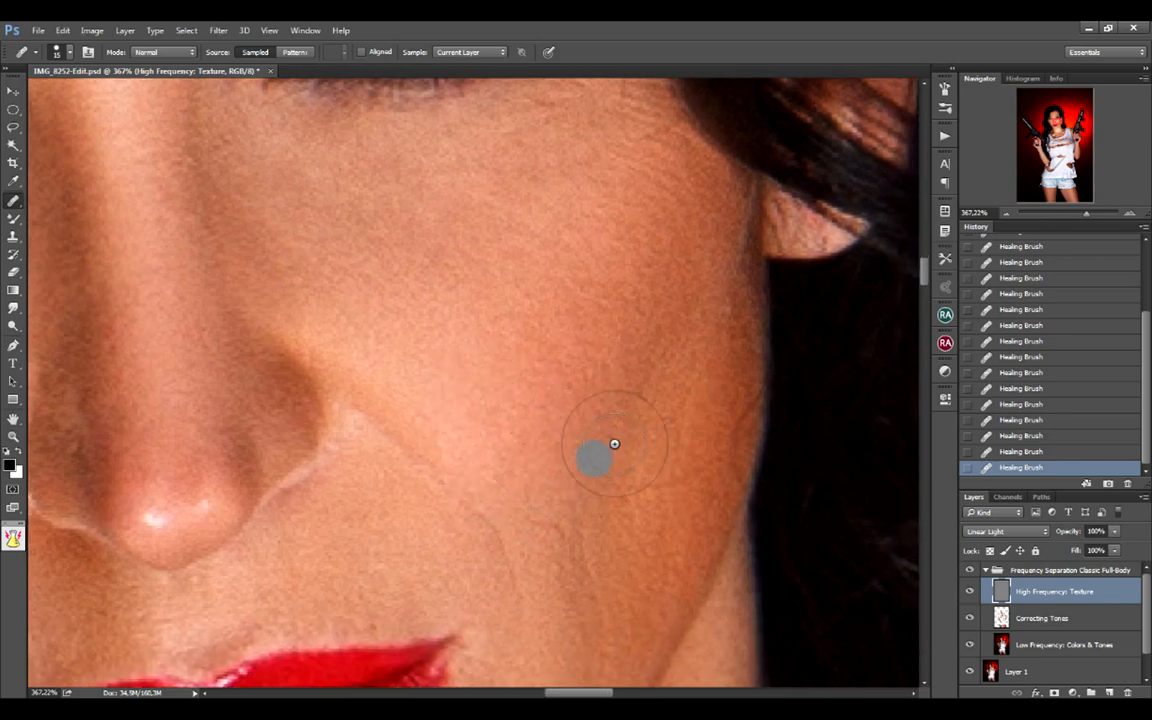
{"action": "left_click", "coordinate": [591, 540]}
{"action": "left_click", "coordinate": [566, 560]}
{"action": "left_click", "coordinate": [532, 501]}
{"action": "left_click", "coordinate": [539, 528]}
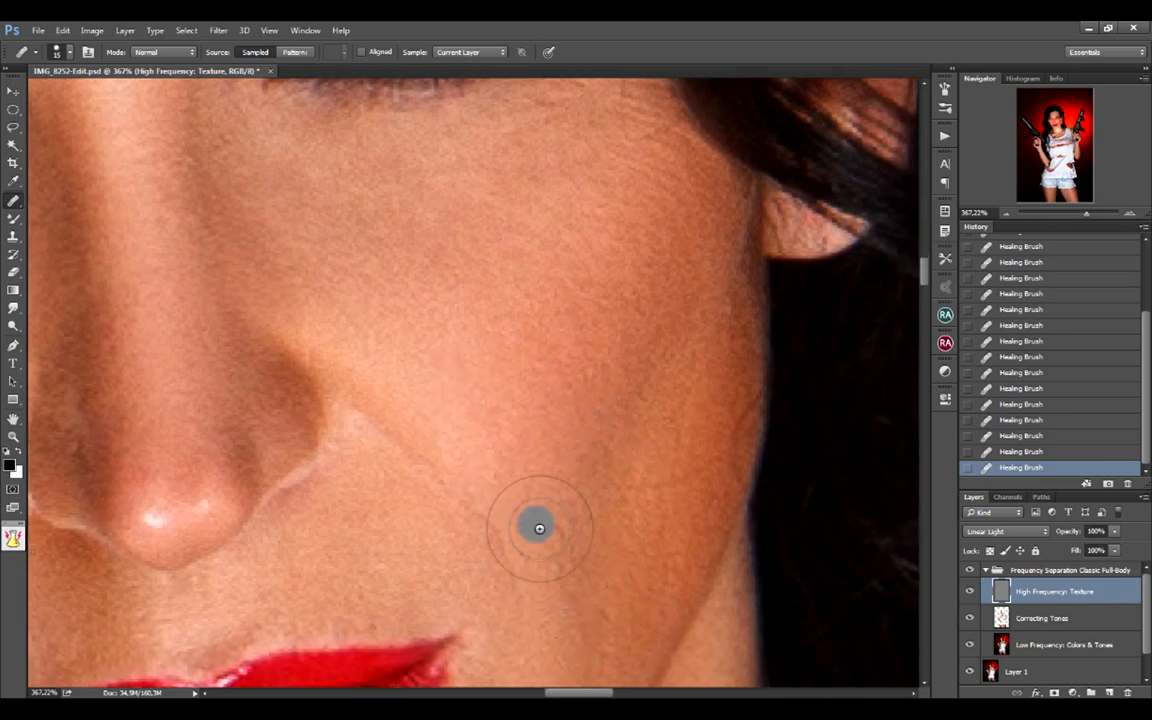
{"action": "left_click", "coordinate": [603, 452]}
{"action": "left_click", "coordinate": [771, 491]}
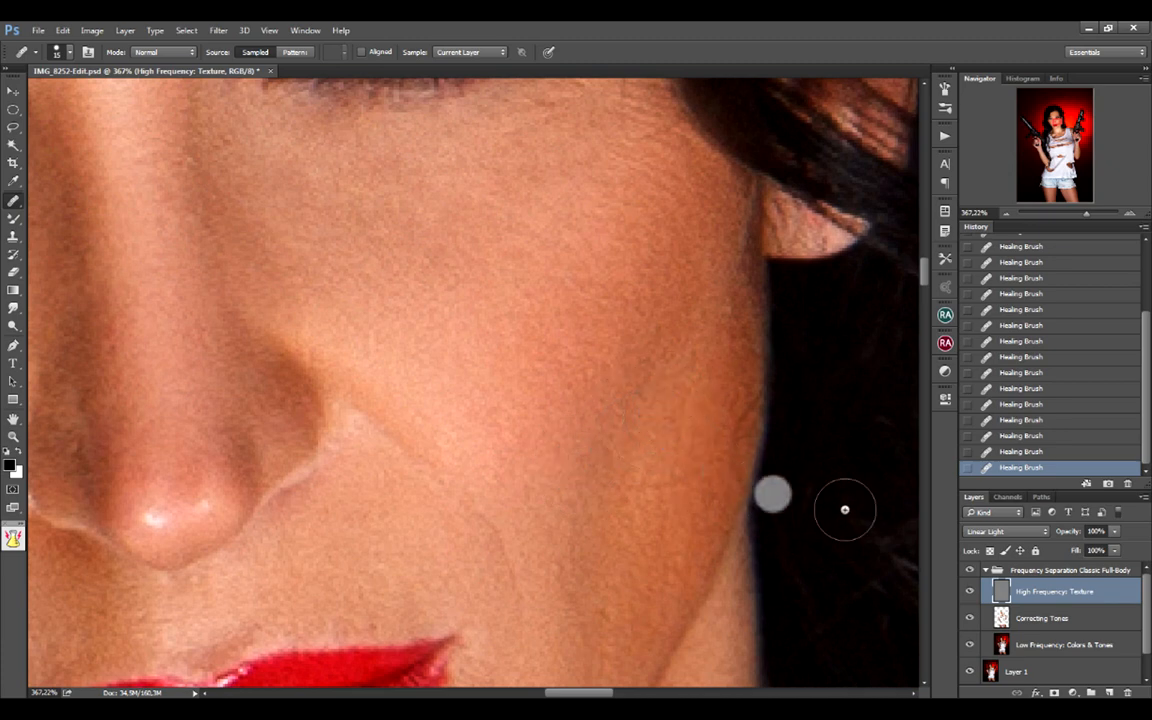
{"action": "left_click", "coordinate": [971, 570]}
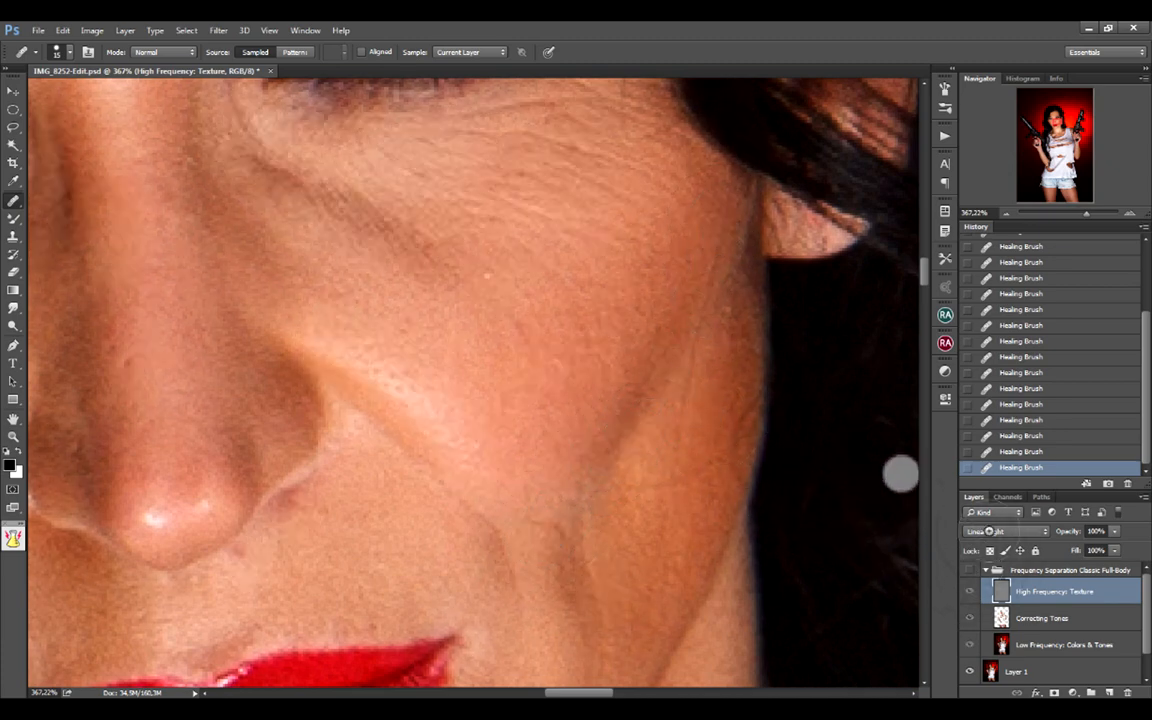
{"action": "left_click", "coordinate": [970, 570]}
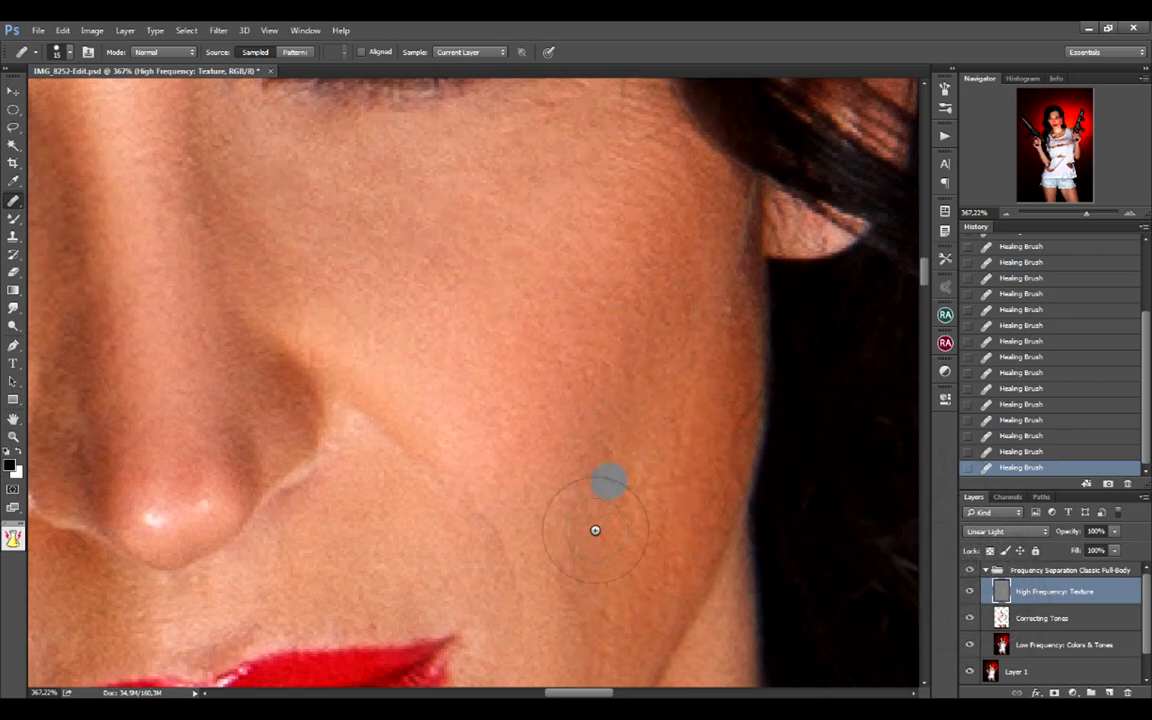
Step: Heal the lines and coarse pores on the outer left cheek from below the ear to the jawline, resampling clean texture between strokes
{"action": "left_click_drag", "start_coordinate": [594, 530], "coordinate": [630, 419]}
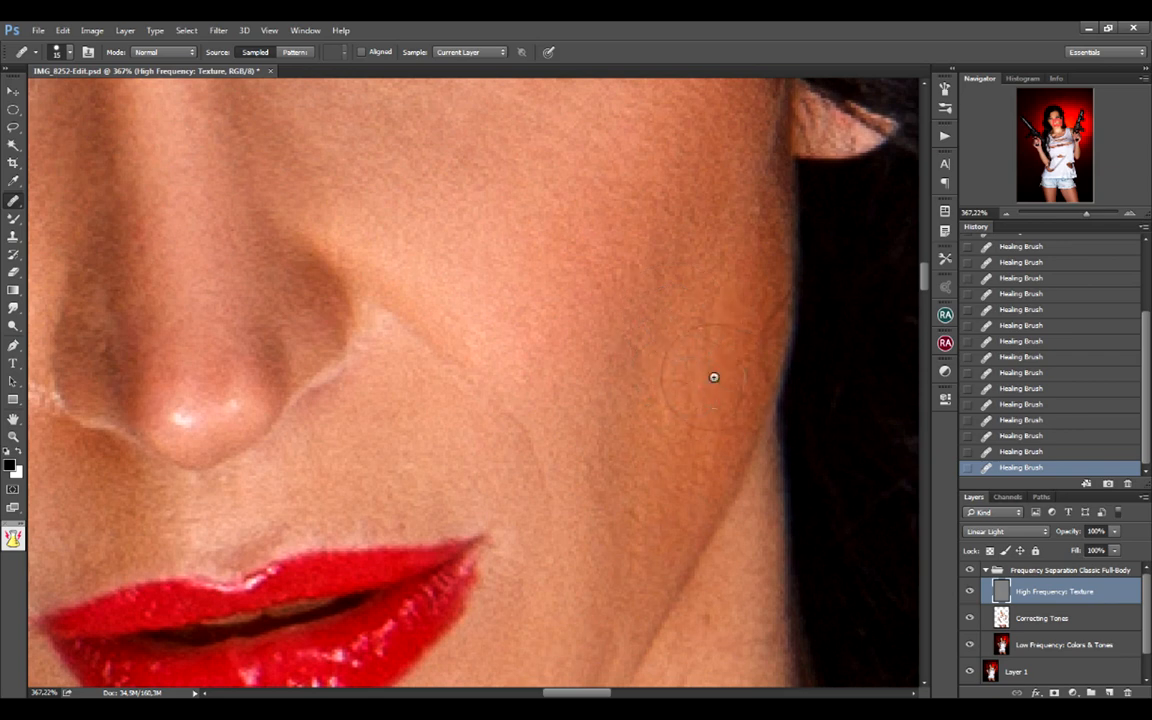
{"action": "left_click", "coordinate": [763, 337]}
{"action": "left_click", "coordinate": [738, 267], "text": "alt"}
{"action": "left_click", "coordinate": [730, 262]}
{"action": "left_click", "coordinate": [722, 293], "text": "alt"}
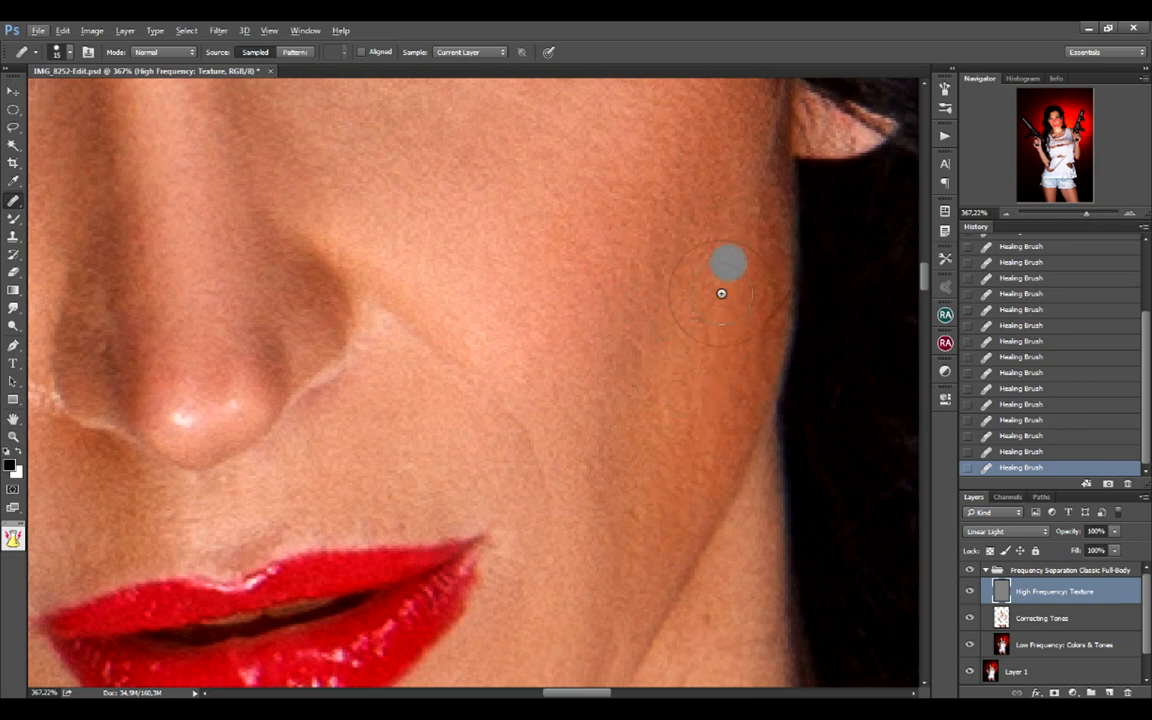
{"action": "left_click", "coordinate": [743, 373]}
{"action": "left_click", "coordinate": [710, 429], "text": "alt"}
{"action": "left_click", "coordinate": [759, 219]}
{"action": "left_click", "coordinate": [756, 181], "text": "alt"}
{"action": "left_click", "coordinate": [743, 217]}
{"action": "left_click", "coordinate": [723, 404], "text": "alt"}
{"action": "left_click", "coordinate": [698, 452]}
{"action": "left_click", "coordinate": [684, 454], "text": "alt"}
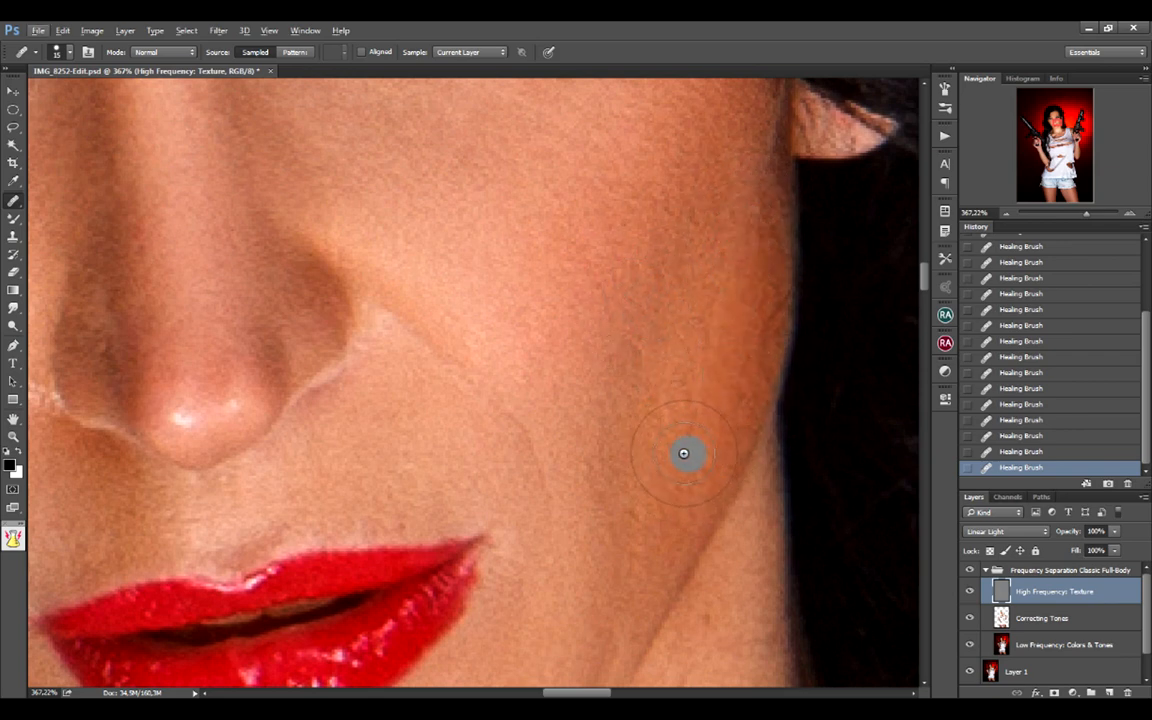
Step: Even out the texture of the lower left cheek above the jawline with repeatedly resampled healing strokes
{"action": "left_click", "coordinate": [702, 440]}
{"action": "left_click", "coordinate": [715, 381], "text": "alt"}
{"action": "left_click", "coordinate": [755, 232]}
{"action": "left_click", "coordinate": [777, 265], "text": "alt"}
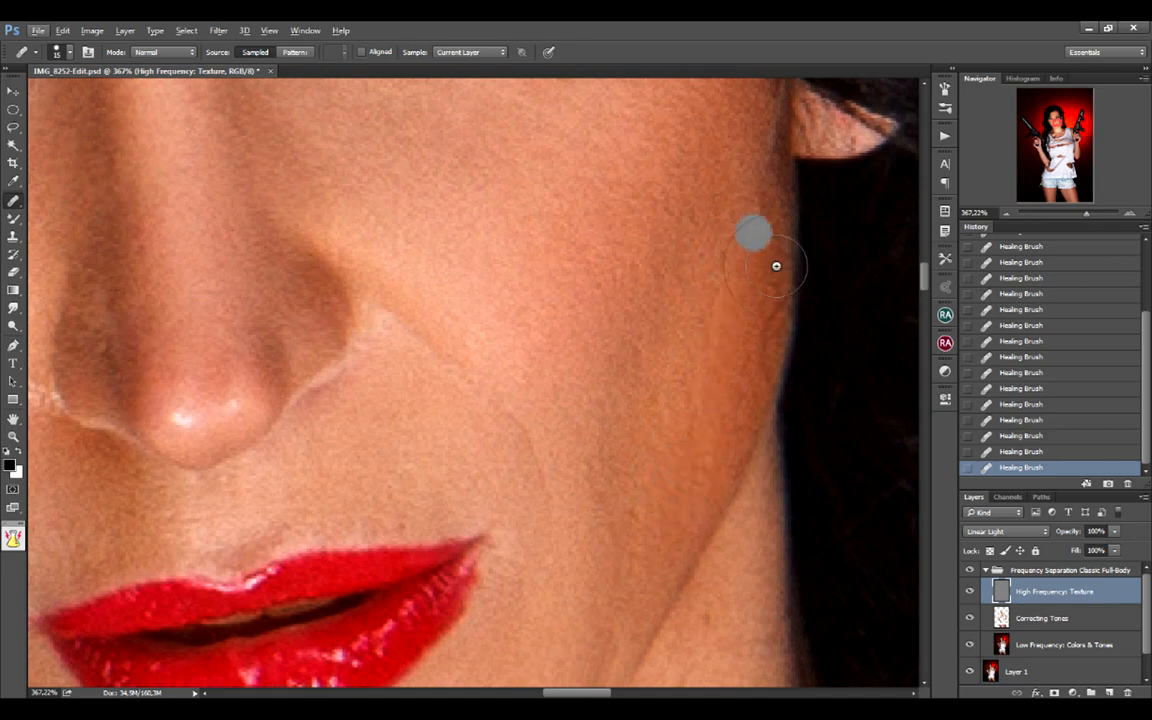
{"action": "left_click", "coordinate": [710, 496]}
{"action": "left_click", "coordinate": [712, 491], "text": "alt"}
{"action": "left_click", "coordinate": [711, 485]}
{"action": "left_click", "coordinate": [716, 519], "text": "alt"}
{"action": "left_click", "coordinate": [640, 440]}
{"action": "left_click", "coordinate": [655, 476], "text": "alt"}
{"action": "left_click", "coordinate": [640, 258]}
{"action": "left_click", "coordinate": [699, 234], "text": "alt"}
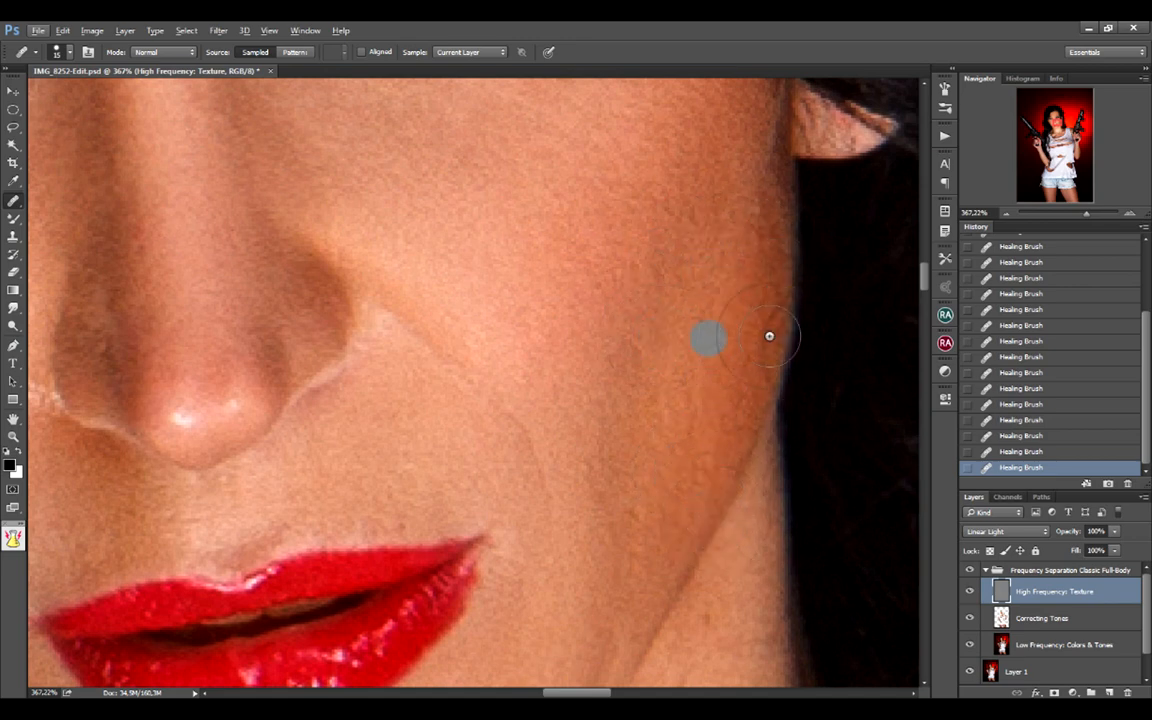
Step: Blend the skin texture between the middle and the outer edge of the left cheek with resampled healing strokes
{"action": "left_click", "coordinate": [741, 239]}
{"action": "left_click", "coordinate": [710, 421], "text": "alt"}
{"action": "left_click", "coordinate": [679, 481]}
{"action": "left_click", "coordinate": [725, 345], "text": "alt"}
{"action": "left_click", "coordinate": [691, 442]}
{"action": "left_click", "coordinate": [705, 410], "text": "alt"}
{"action": "left_click", "coordinate": [621, 288]}
{"action": "left_click", "coordinate": [570, 217], "text": "alt"}
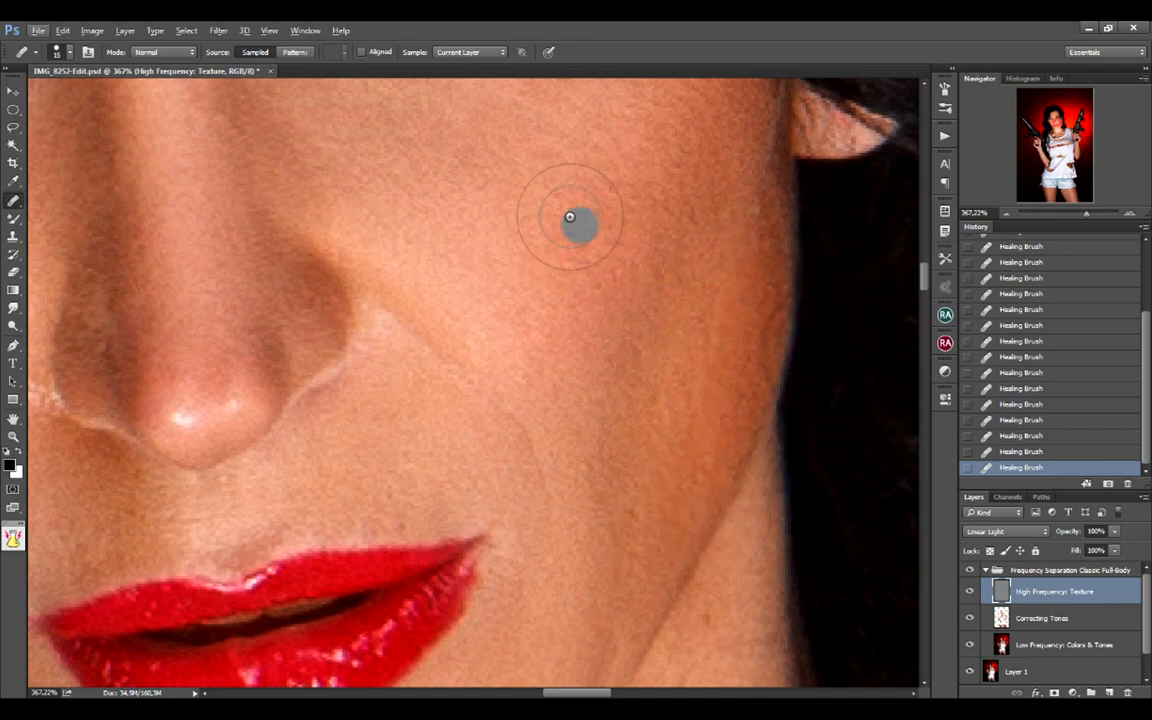
{"action": "left_click", "coordinate": [505, 192]}
{"action": "left_click", "coordinate": [558, 208], "text": "alt"}
{"action": "left_click", "coordinate": [508, 193]}
{"action": "left_click", "coordinate": [714, 332], "text": "alt"}
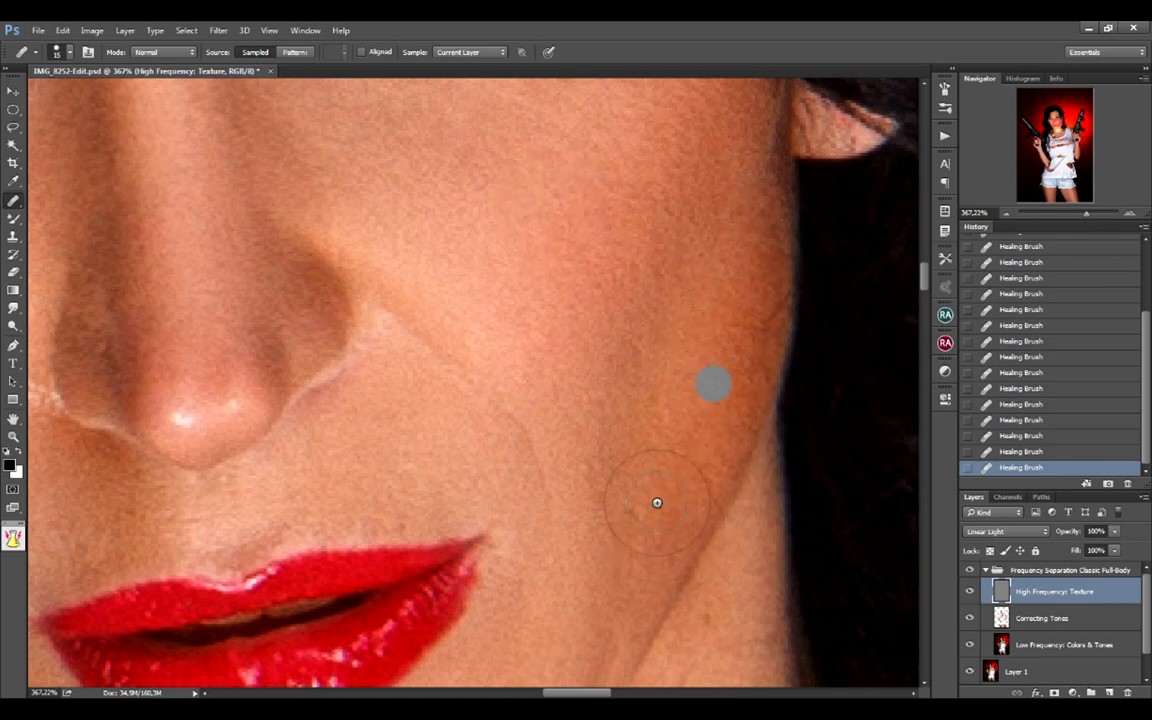
{"action": "left_click", "coordinate": [535, 257]}
{"action": "left_click", "coordinate": [674, 422], "text": "alt"}
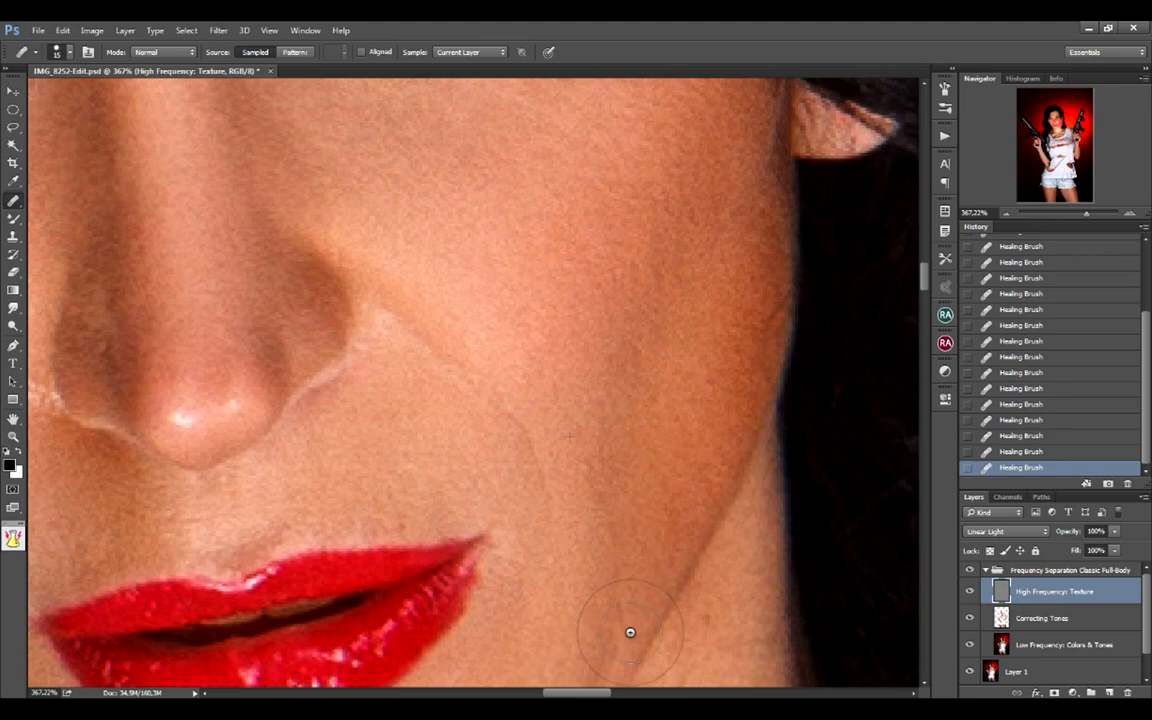
Step: Heal the skin along the left jawline and the lower cheek outside the corner of the mouth
{"action": "left_click_drag", "start_coordinate": [610, 502], "coordinate": [655, 425]}
{"action": "left_click", "coordinate": [643, 458], "text": "alt"}
{"action": "left_click", "coordinate": [671, 399], "text": "alt"}
{"action": "mouse_move", "coordinate": [704, 337]}
{"action": "left_mouse_down"}
{"action": "mouse_move", "coordinate": [640, 459]}
{"action": "mouse_move", "coordinate": [701, 291]}
{"action": "left_mouse_up"}
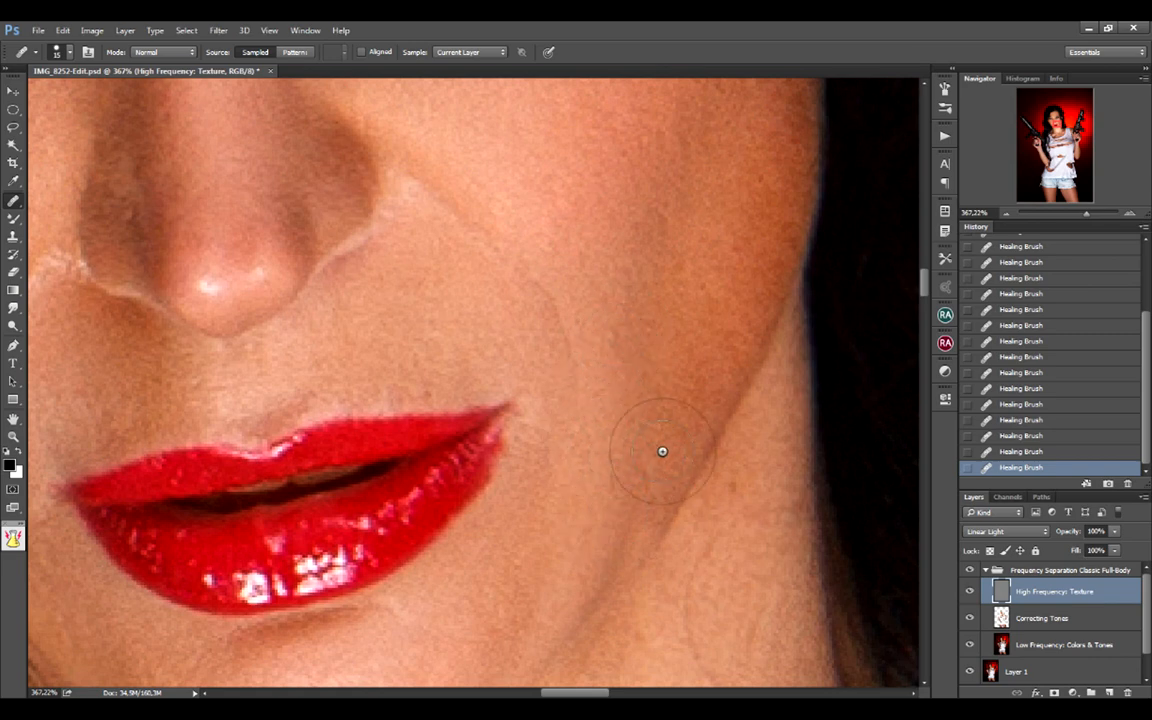
{"action": "left_click", "coordinate": [582, 562]}
{"action": "left_click_drag", "start_coordinate": [593, 516], "coordinate": [718, 383]}
{"action": "left_click", "coordinate": [766, 211], "text": "alt"}
{"action": "left_click", "coordinate": [688, 373]}
{"action": "left_click", "coordinate": [710, 332], "text": "alt"}
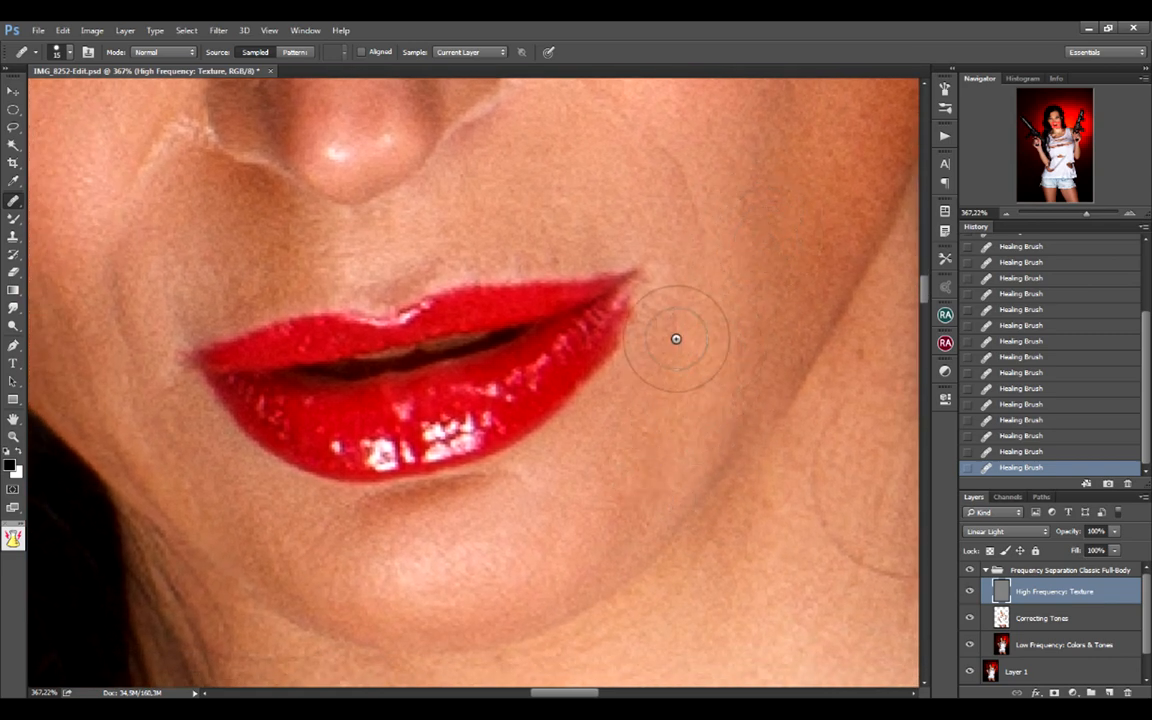
Step: Heal the curved smile line between the left corner of the mouth and the cheek
{"action": "left_click_drag", "start_coordinate": [723, 305], "coordinate": [653, 512]}
{"action": "left_click", "coordinate": [679, 419]}
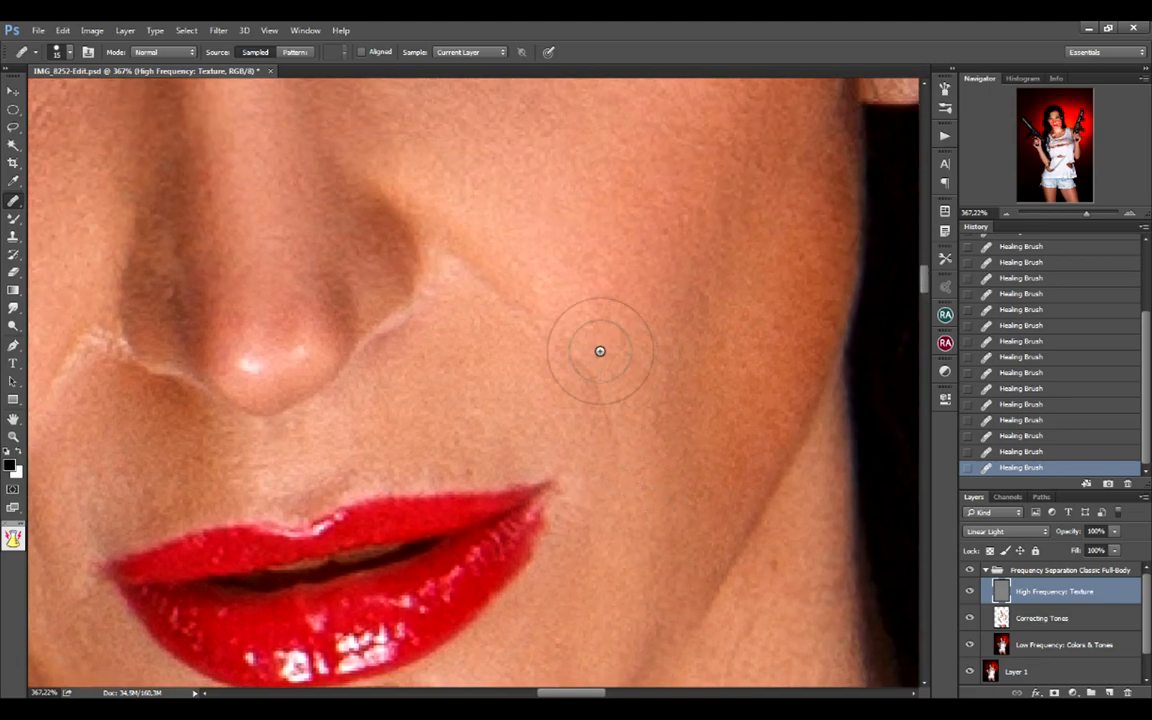
{"action": "left_click_drag", "start_coordinate": [613, 356], "coordinate": [797, 383]}
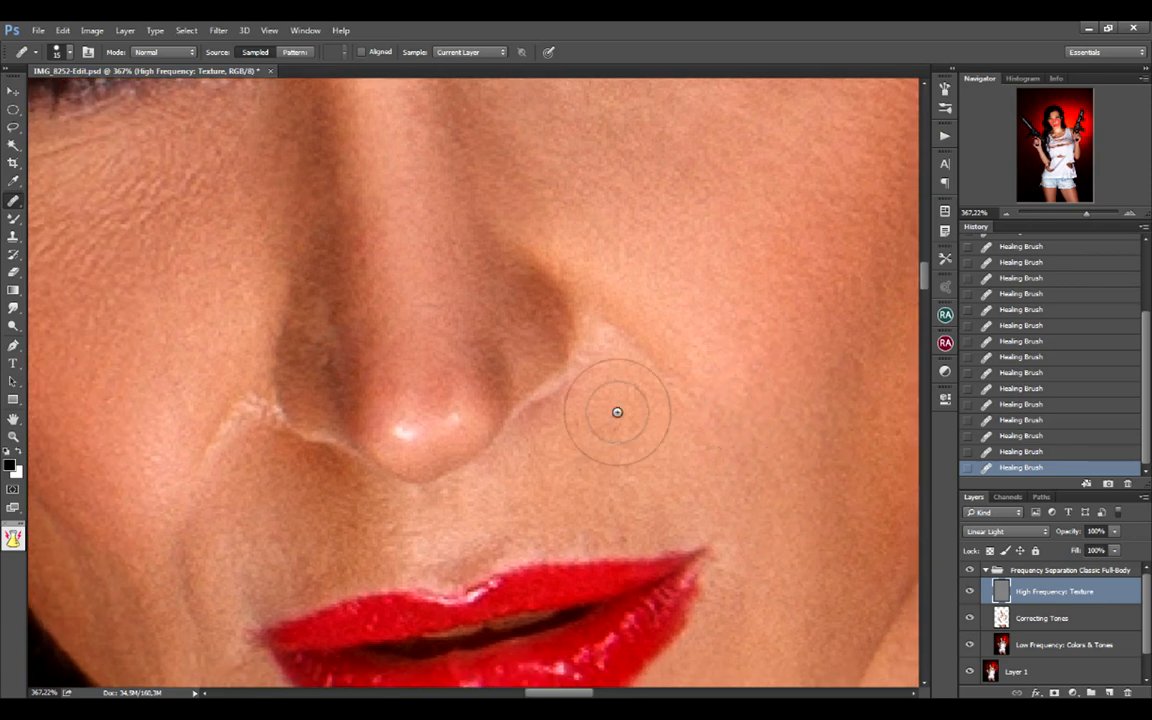
Step: Heal the crease beside the woman's left nostril and the skin texture between the nose and the upper lip
{"action": "left_click_drag", "start_coordinate": [650, 379], "coordinate": [699, 383]}
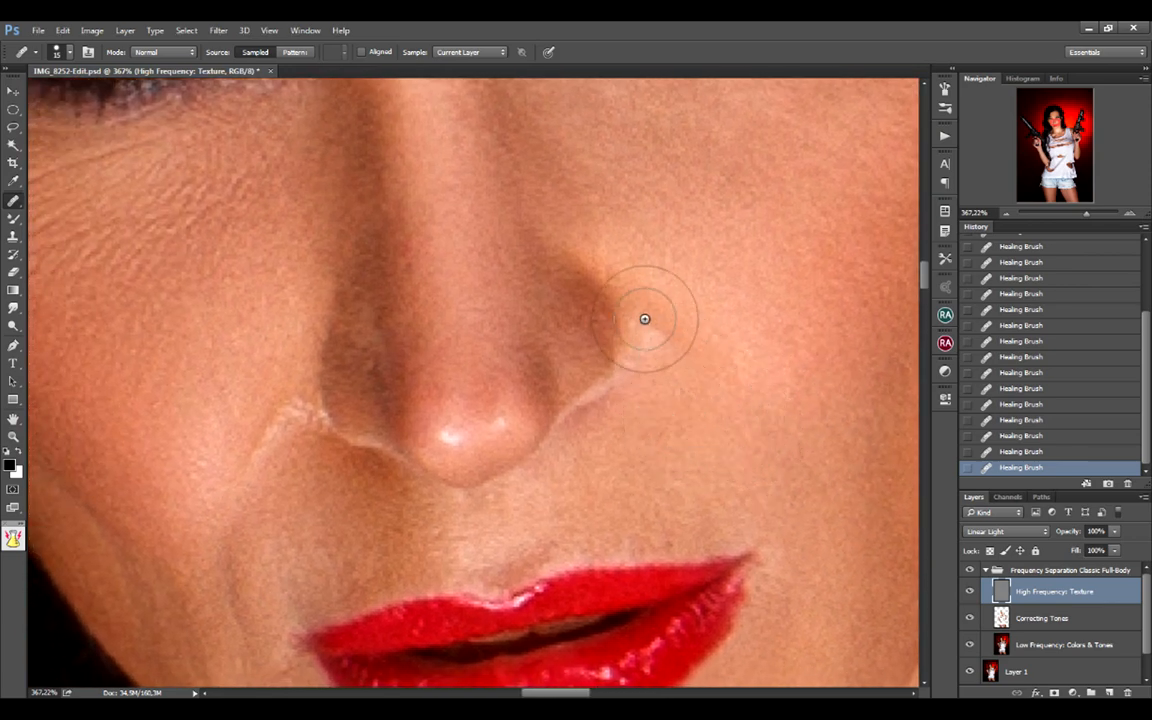
{"action": "scroll", "coordinate": [755, 406], "scroll_direction": "down", "scroll_amount": 5}
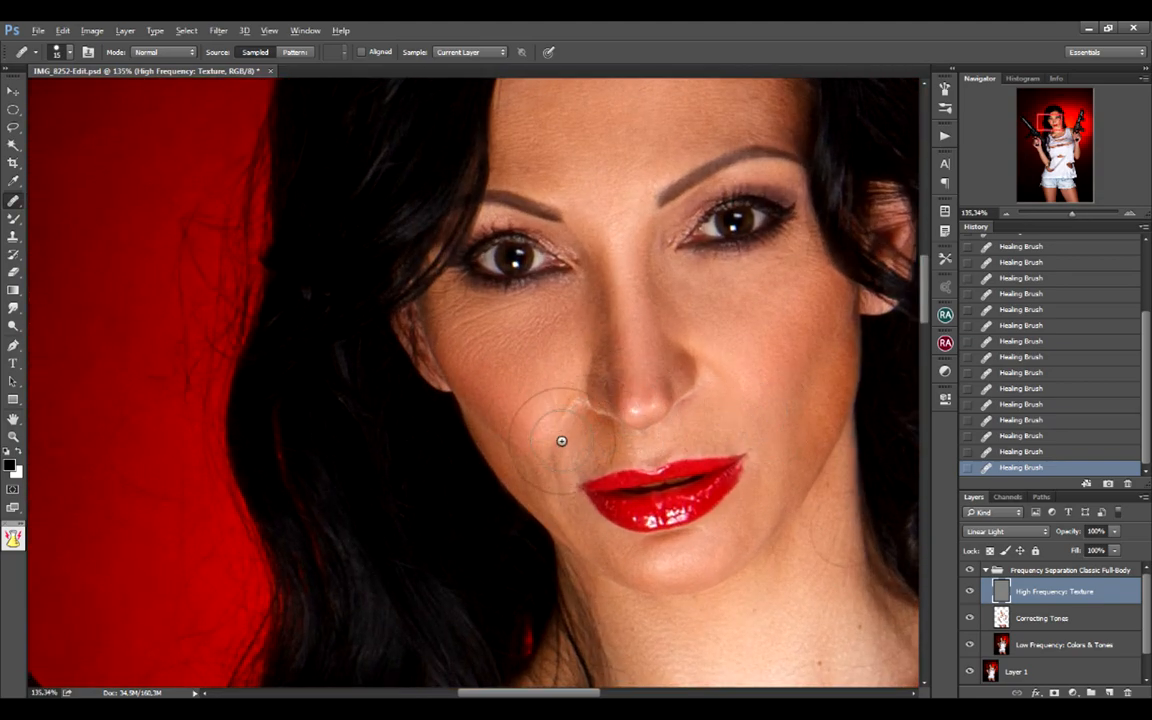
{"action": "scroll", "coordinate": [561, 441], "scroll_direction": "up", "scroll_amount": 5}
{"action": "left_click_drag", "start_coordinate": [700, 241], "coordinate": [692, 338]}
{"action": "left_click", "coordinate": [671, 283], "text": "alt"}
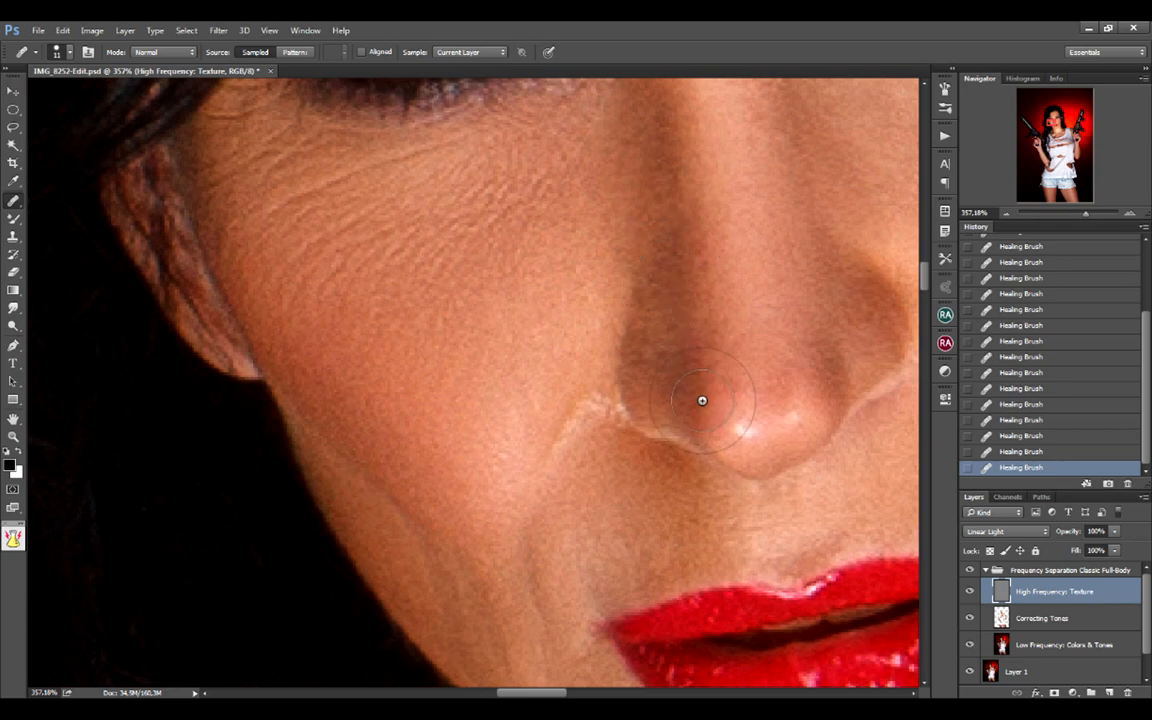
{"action": "left_click_drag", "start_coordinate": [694, 478], "coordinate": [703, 328]}
{"action": "left_click_drag", "start_coordinate": [789, 219], "coordinate": [773, 340]}
{"action": "left_click", "coordinate": [712, 296]}
{"action": "left_click", "coordinate": [818, 492]}
{"action": "left_click", "coordinate": [765, 487]}
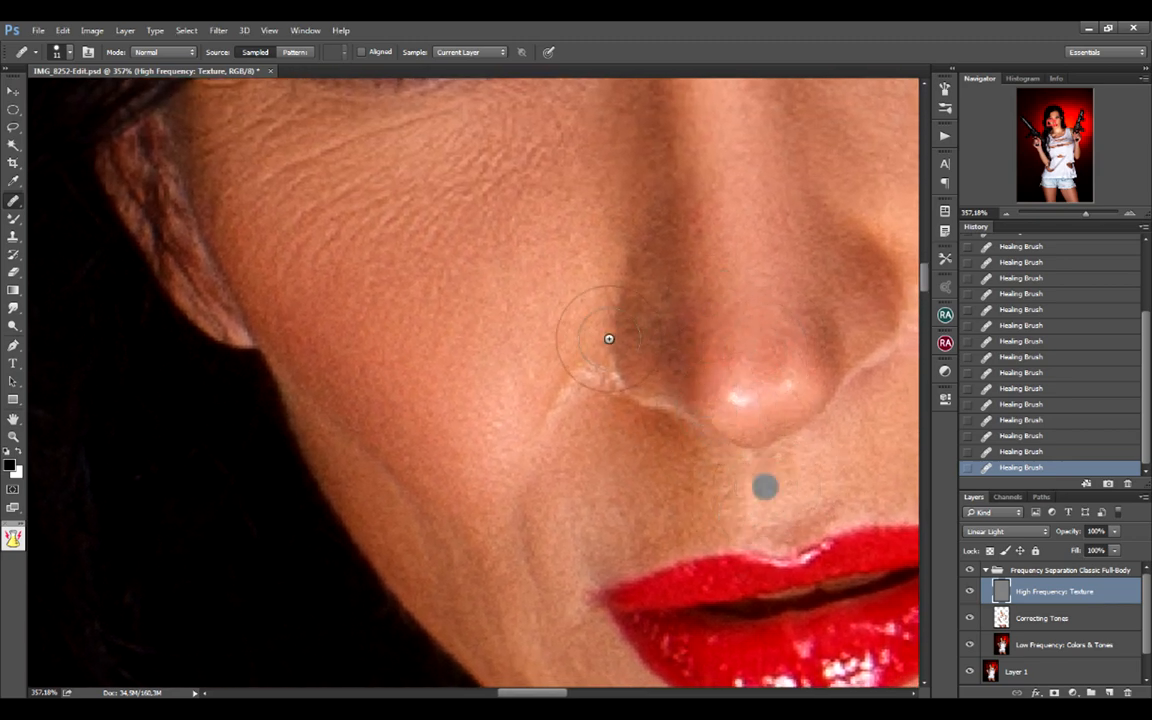
Step: Heal the light crease where the woman's right nostril meets the cheek
{"action": "left_click_drag", "start_coordinate": [609, 339], "coordinate": [631, 403]}
{"action": "left_click_drag", "start_coordinate": [574, 482], "coordinate": [601, 443]}
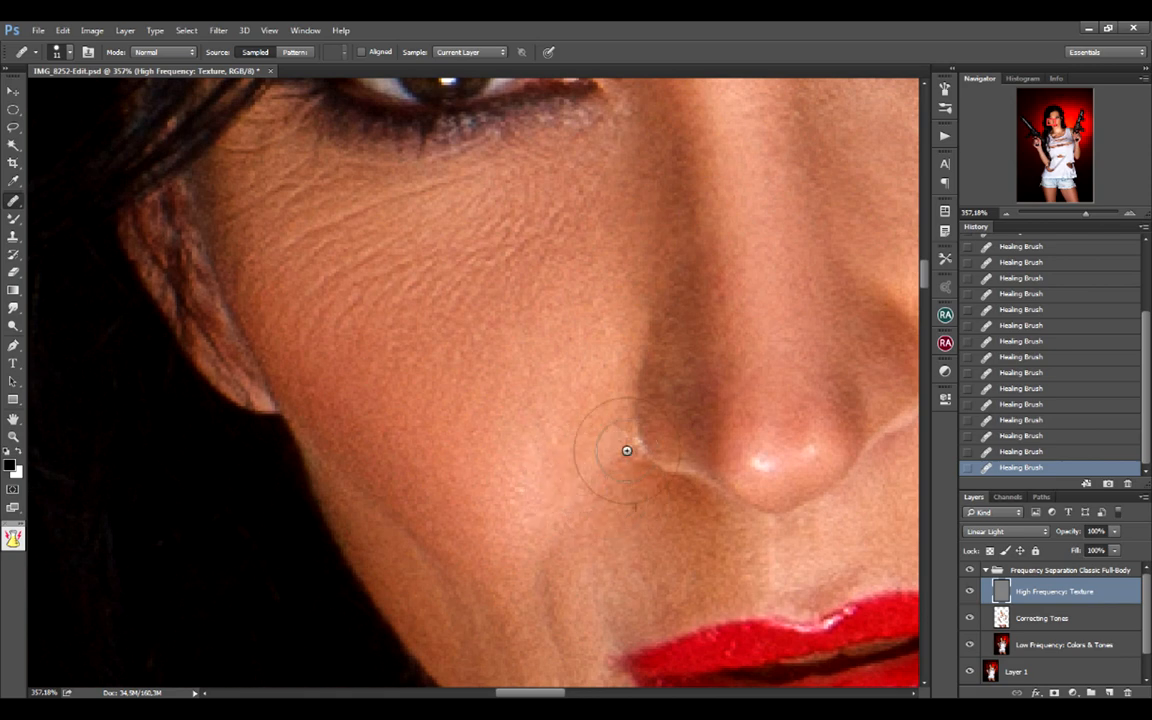
{"action": "left_click", "coordinate": [632, 525]}
{"action": "left_click", "coordinate": [620, 548]}
{"action": "left_click_drag", "start_coordinate": [620, 548], "coordinate": [635, 421]}
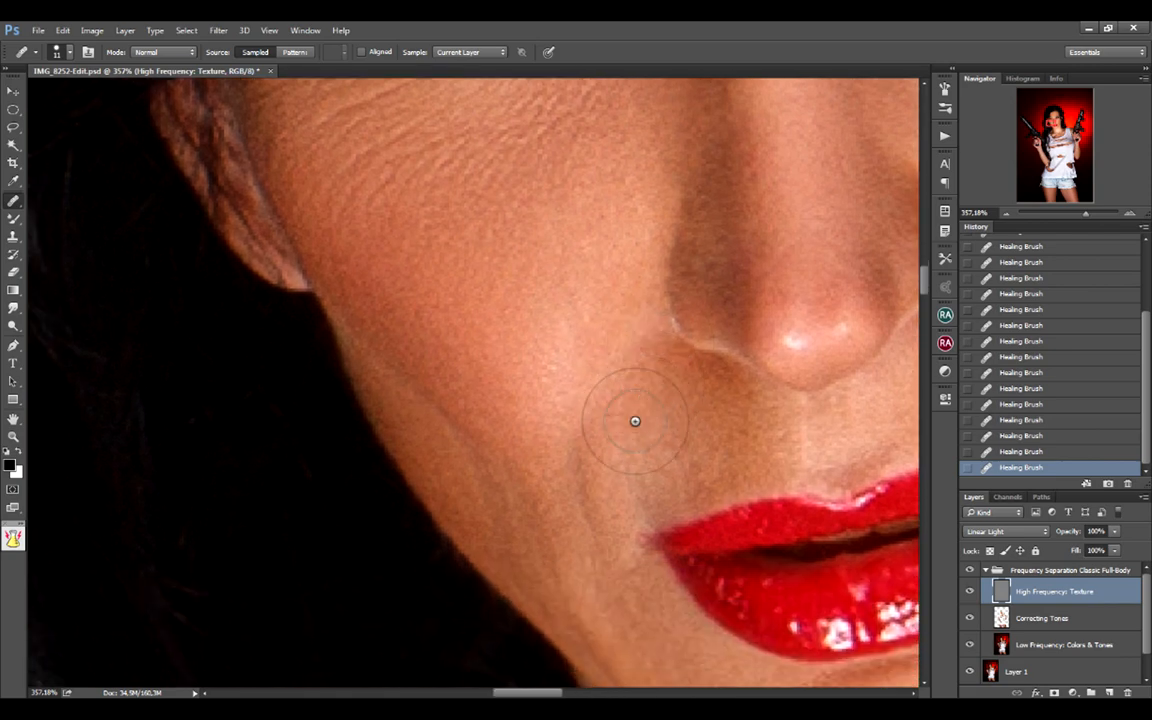
Step: Heal the smile line between the woman's right cheek and the corner of the mouth with resampled strokes
{"action": "left_click", "coordinate": [598, 424], "text": "alt"}
{"action": "left_click", "coordinate": [604, 473]}
{"action": "left_click", "coordinate": [594, 442], "text": "alt"}
{"action": "left_click", "coordinate": [661, 584]}
{"action": "left_click", "coordinate": [621, 475], "text": "alt"}
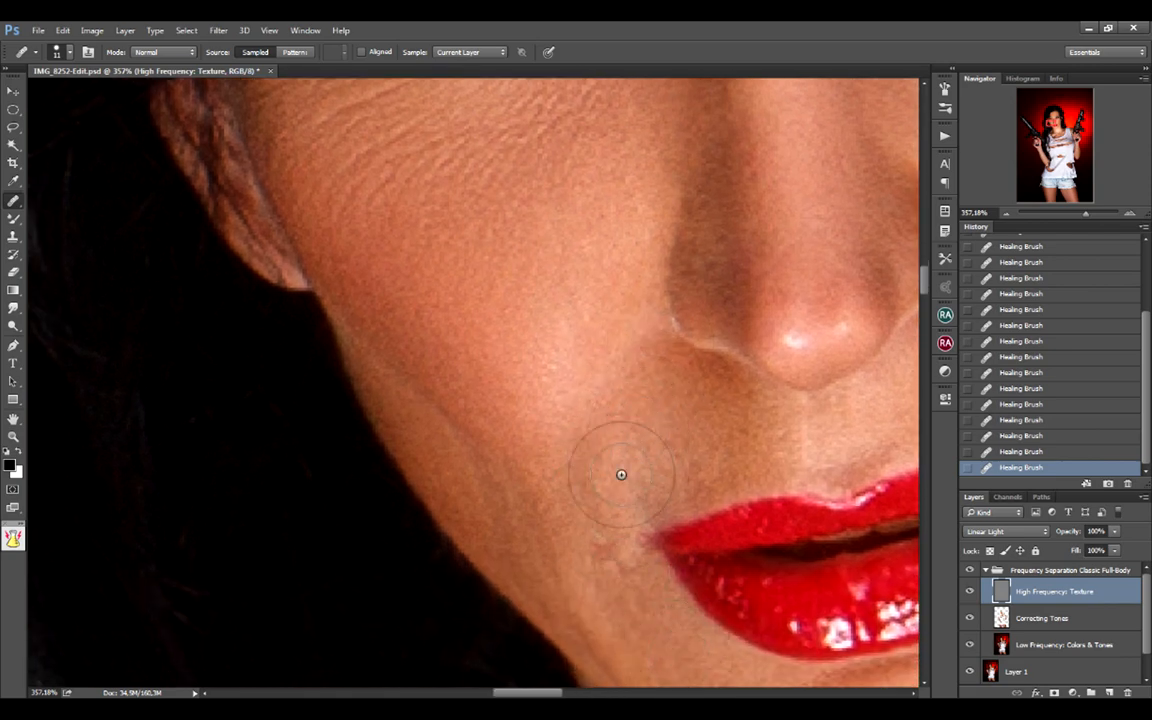
Step: Even out the skin texture around and below the right corner of the mouth, resampling nearby skin
{"action": "left_click", "coordinate": [624, 424]}
{"action": "left_click", "coordinate": [650, 439], "text": "alt"}
{"action": "left_click", "coordinate": [673, 525]}
{"action": "mouse_move", "coordinate": [690, 655]}
{"action": "left_mouse_down"}
{"action": "mouse_move", "coordinate": [625, 494]}
{"action": "mouse_move", "coordinate": [670, 531]}
{"action": "left_mouse_up"}
{"action": "left_click", "coordinate": [664, 502], "text": "alt"}
{"action": "left_click", "coordinate": [620, 466]}
{"action": "left_click", "coordinate": [627, 488], "text": "alt"}
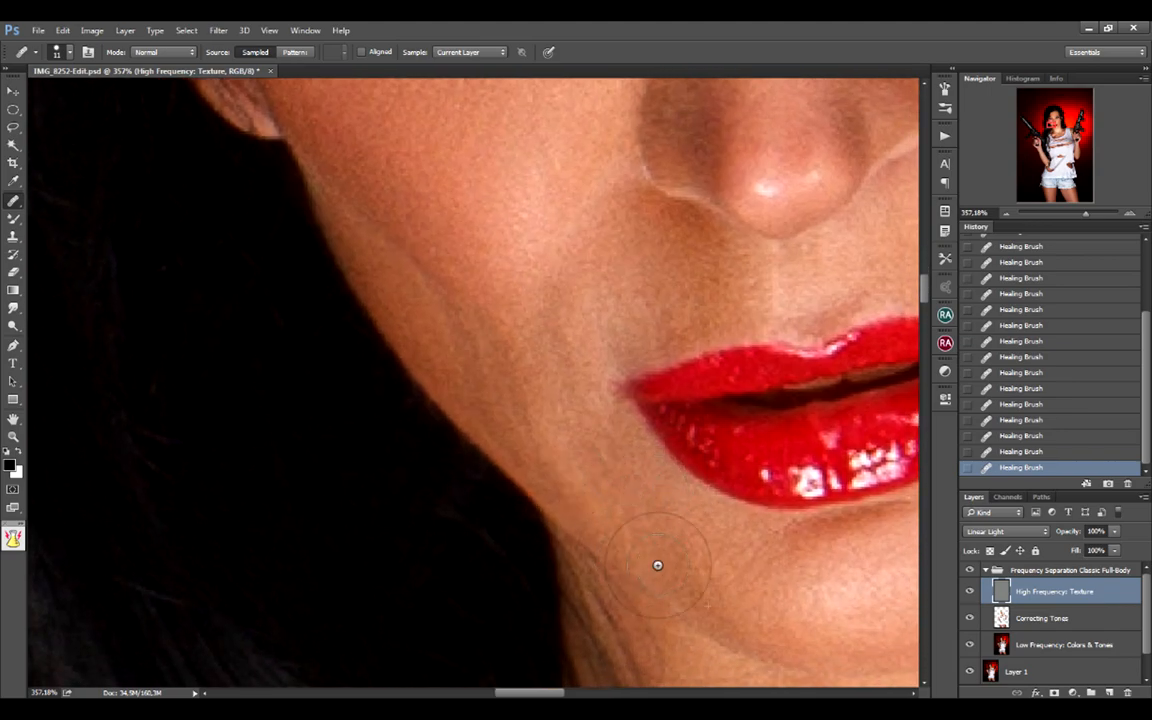
Step: Heal the diagonal crease across the woman's lower right cheek and blend the texture down to the jawline
{"action": "left_click_drag", "start_coordinate": [584, 365], "coordinate": [613, 503]}
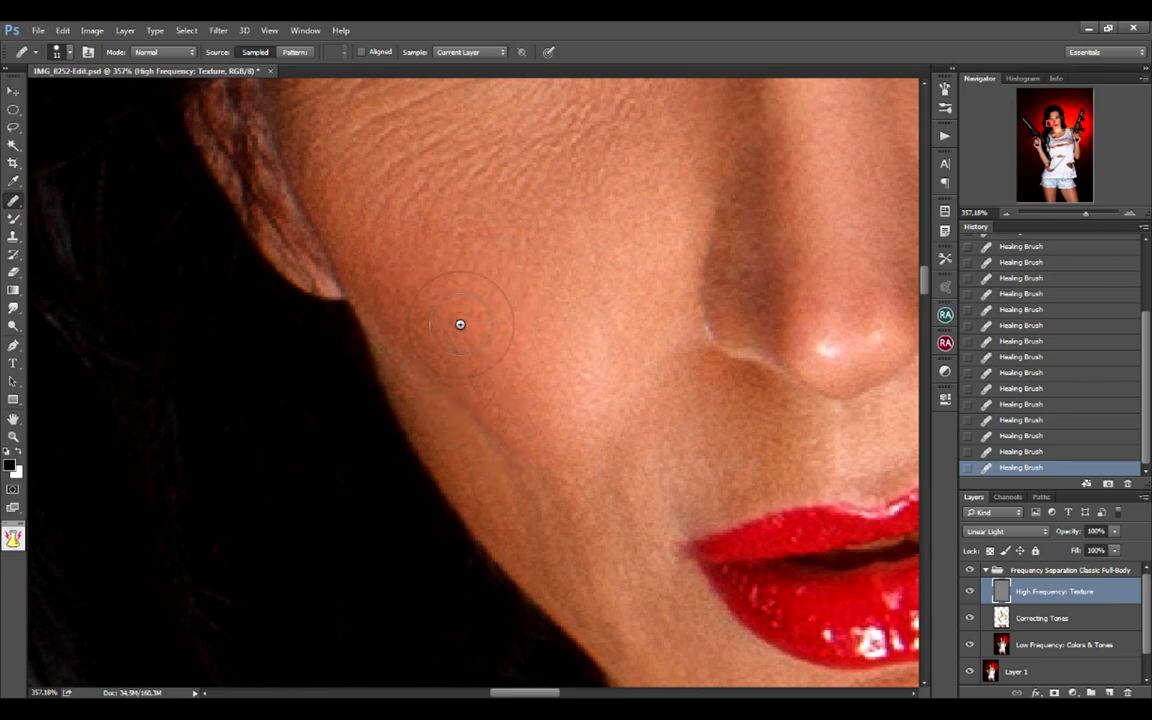
{"action": "left_click", "coordinate": [443, 385], "text": "alt"}
{"action": "left_click_drag", "start_coordinate": [455, 375], "coordinate": [468, 369]}
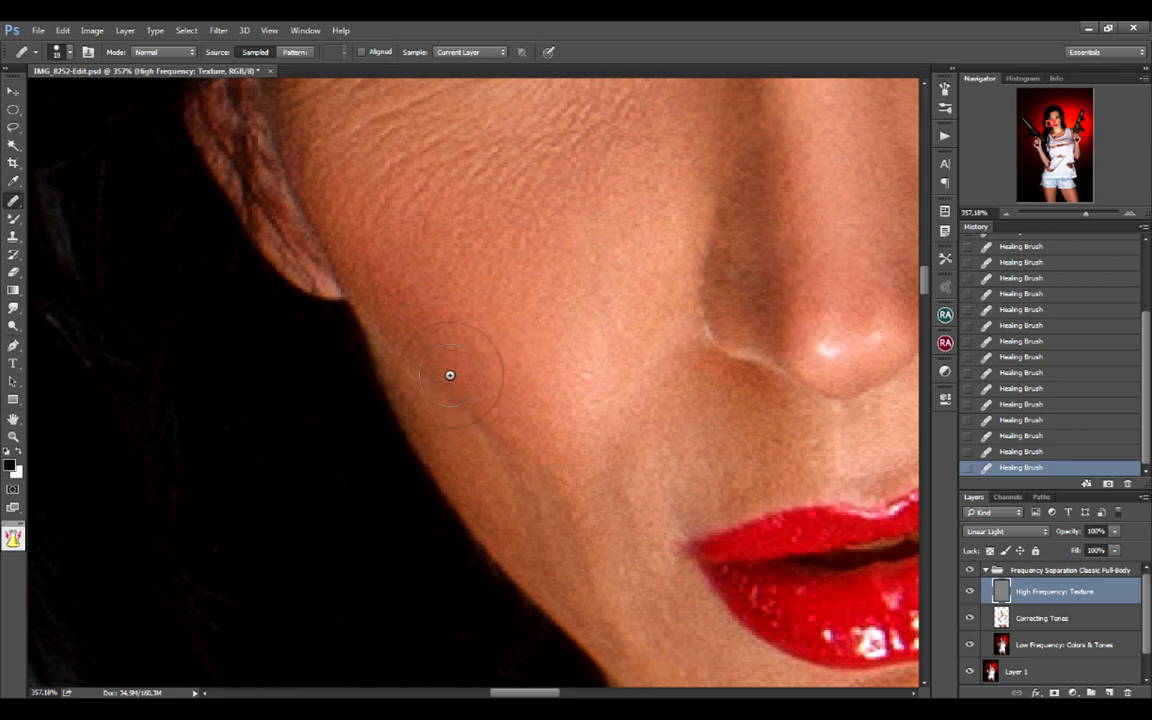
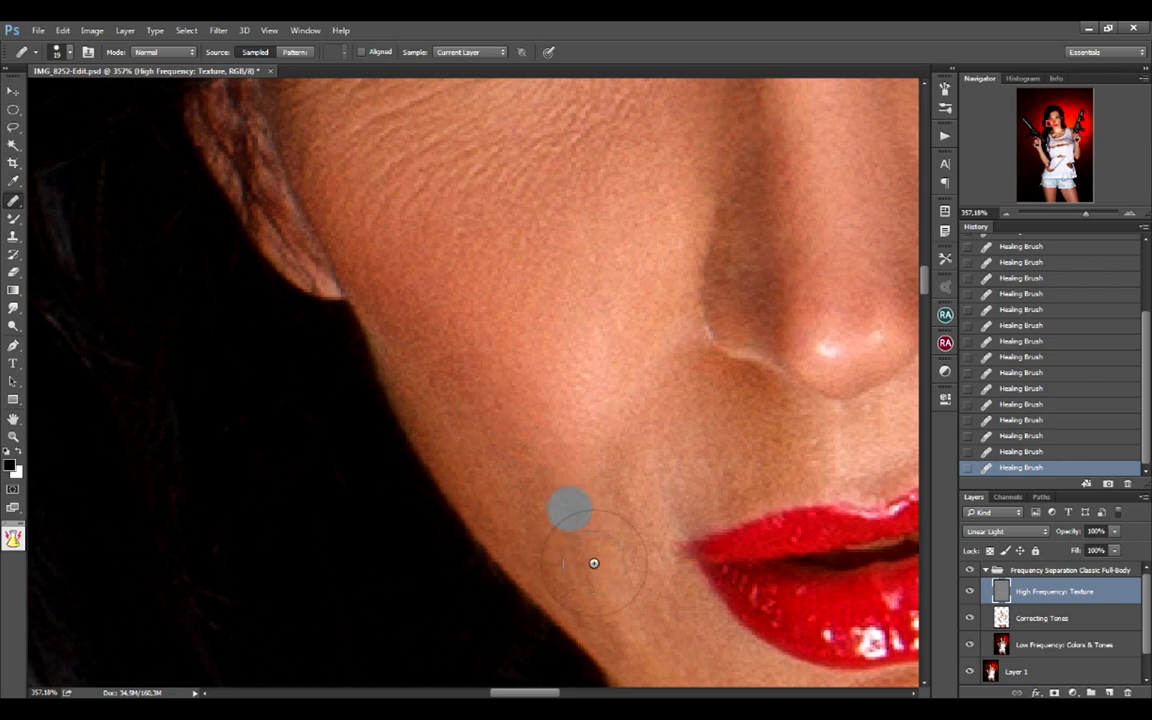
{"action": "left_click_drag", "start_coordinate": [553, 490], "coordinate": [516, 377]}
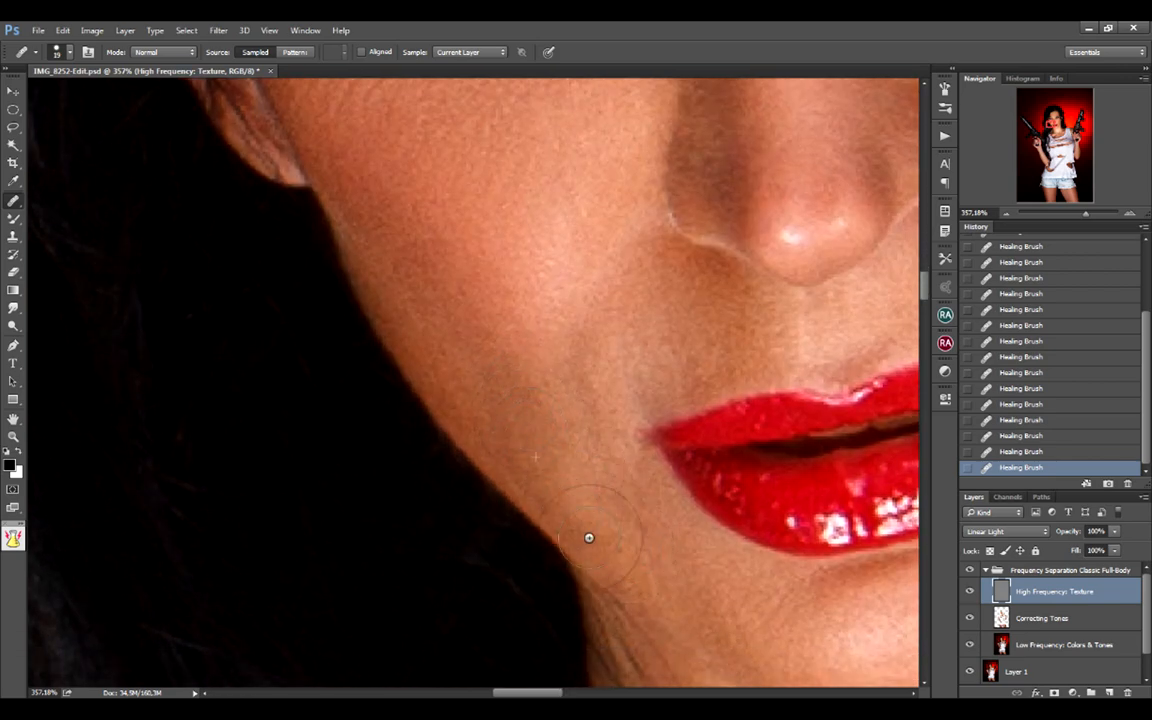
{"action": "left_click_drag", "start_coordinate": [483, 350], "coordinate": [626, 404]}
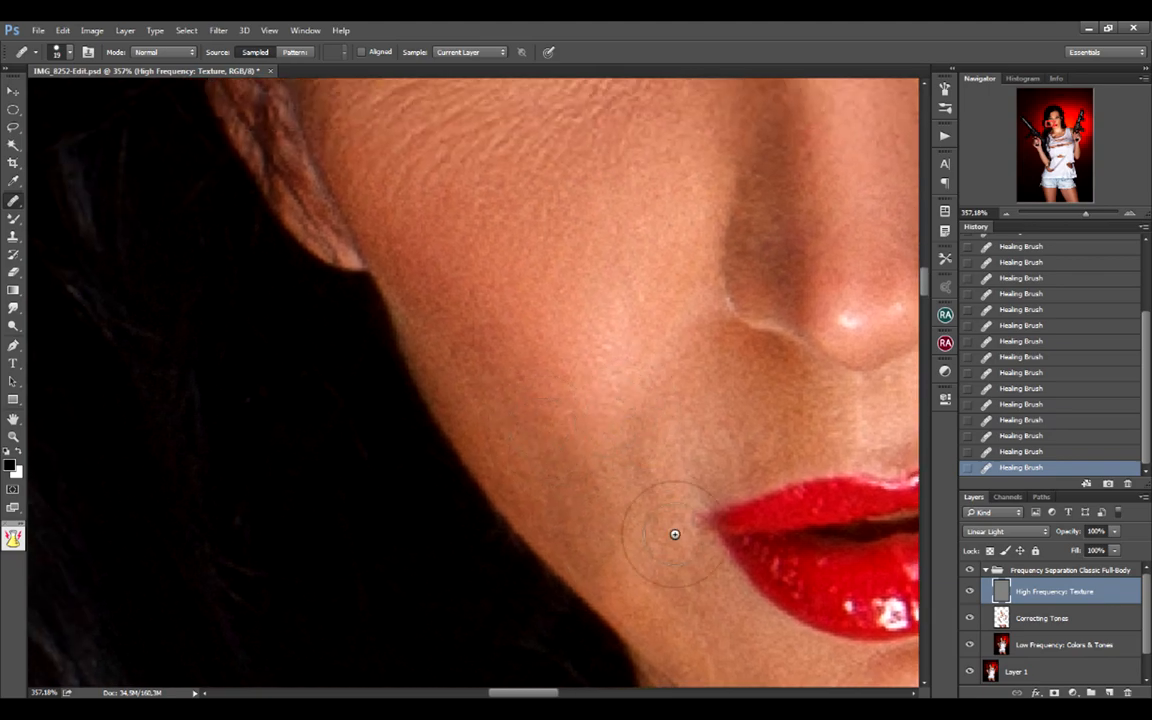
{"action": "left_click_drag", "start_coordinate": [540, 350], "coordinate": [572, 397]}
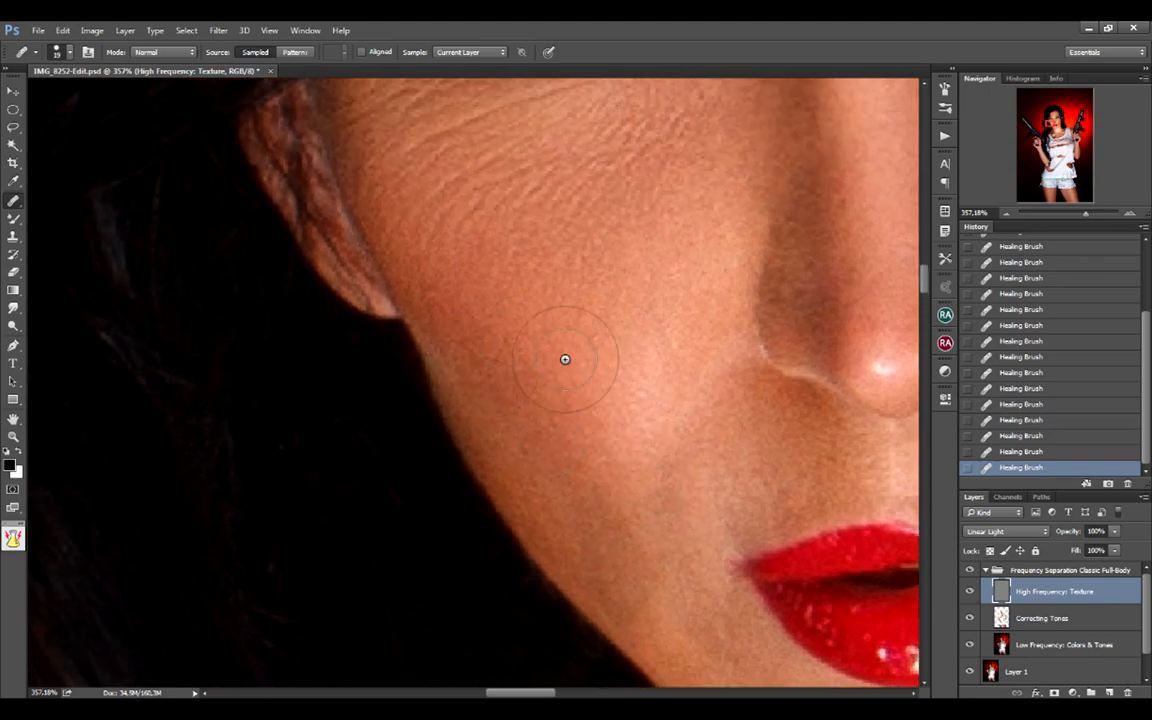
{"action": "left_click_drag", "start_coordinate": [541, 279], "coordinate": [561, 450]}
Step: Heal the fine wrinkles on the upper cheek under the woman's right eye with a smaller brush
{"action": "mouse_move", "coordinate": [712, 295]}
{"action": "left_mouse_down"}
{"action": "mouse_move", "coordinate": [621, 357]}
{"action": "mouse_move", "coordinate": [653, 431]}
{"action": "left_mouse_up"}
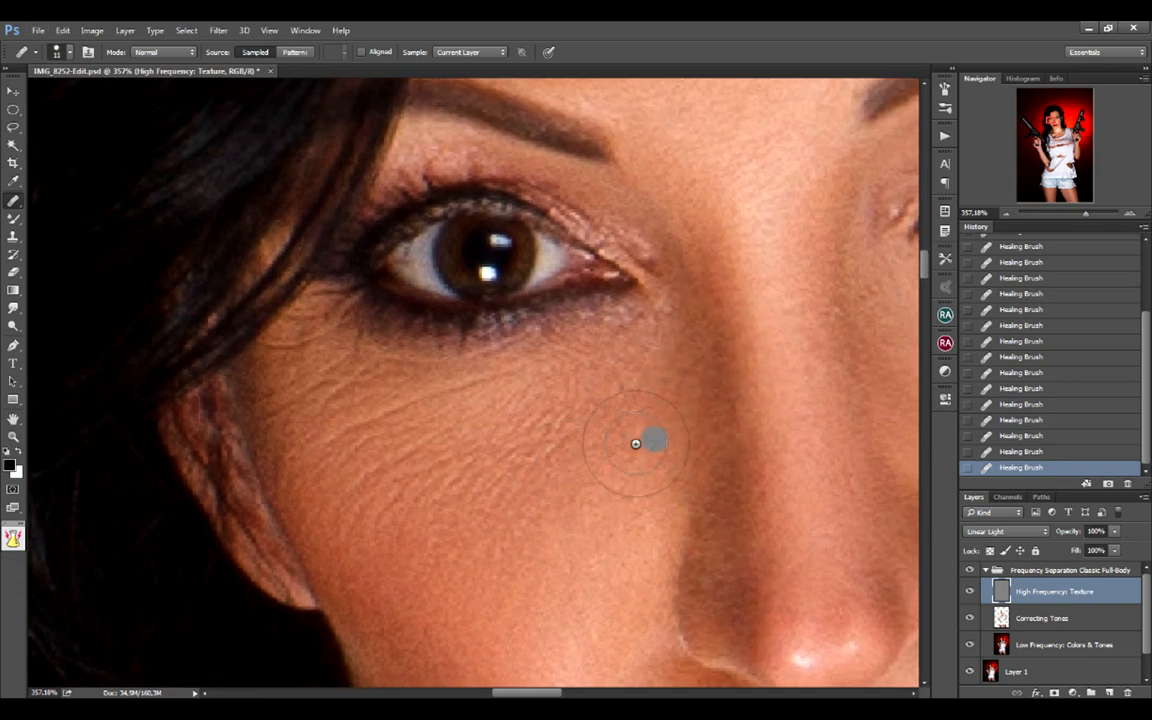
{"action": "left_click_drag", "start_coordinate": [598, 505], "coordinate": [672, 433]}
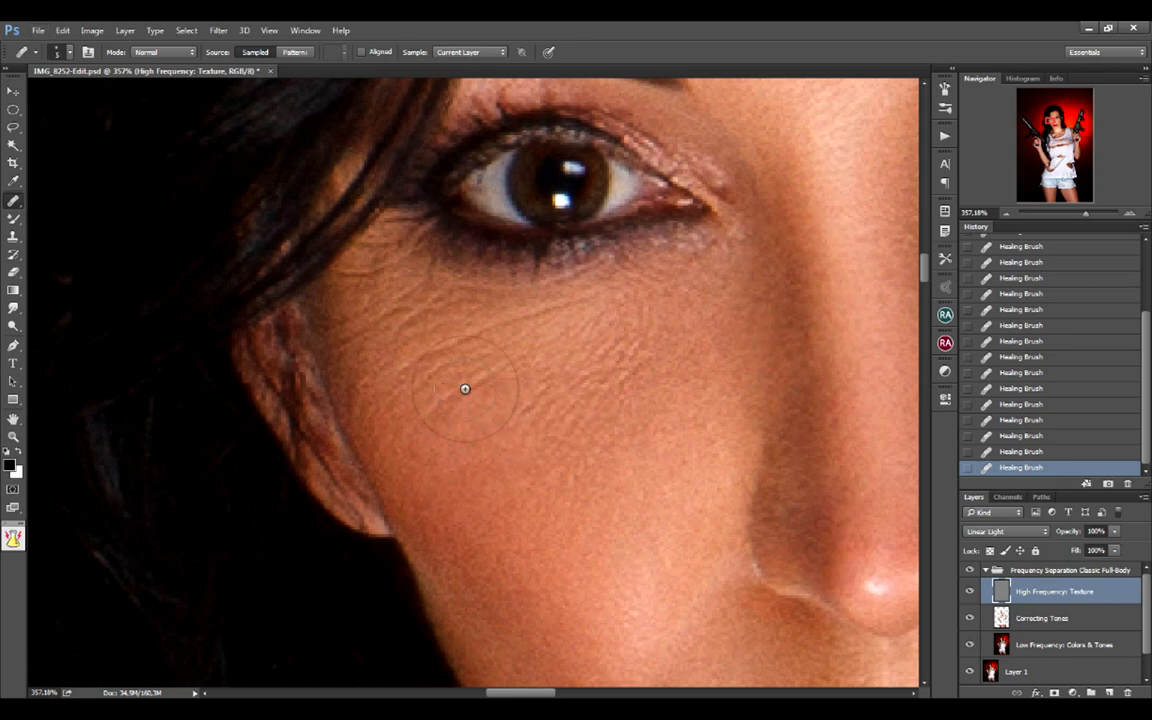
{"action": "scroll", "coordinate": [519, 433], "scroll_direction": "up", "scroll_amount": 3}
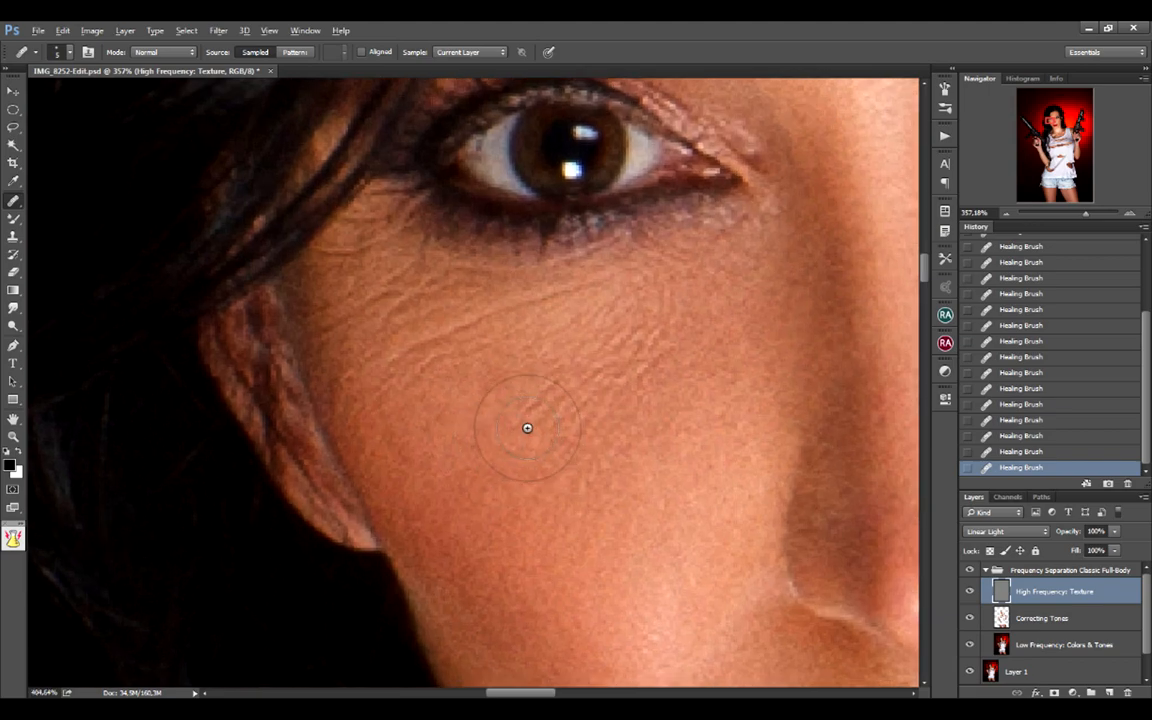
{"action": "left_click", "coordinate": [653, 324]}
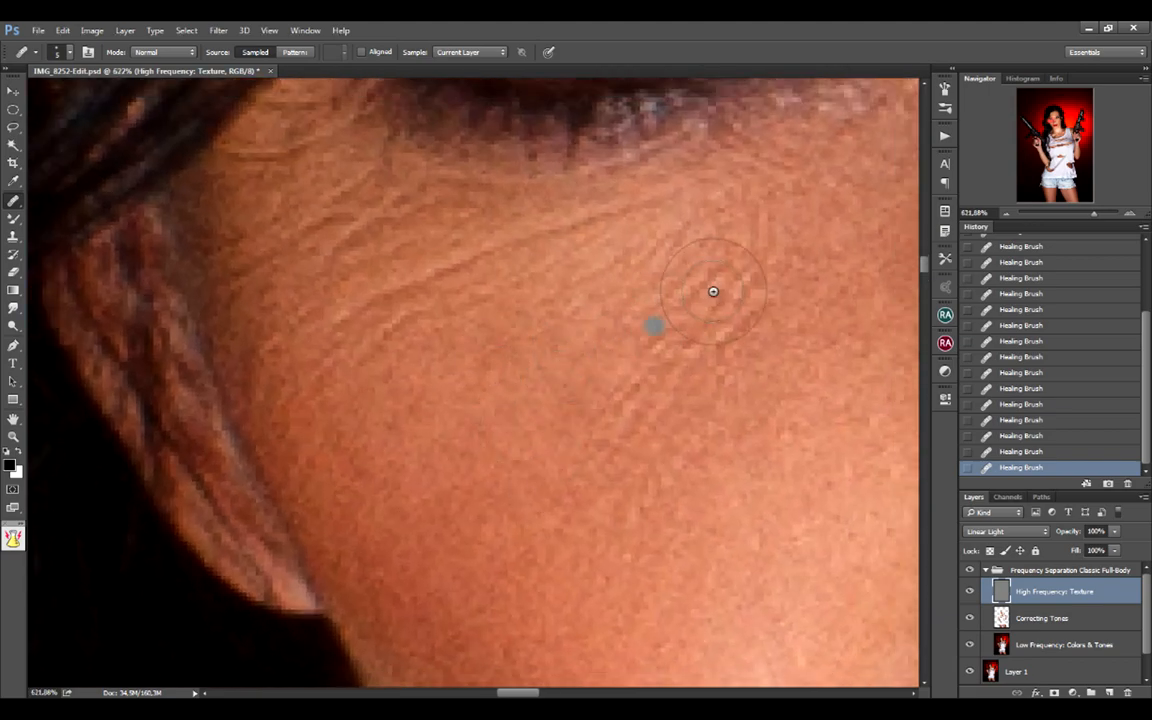
Step: Heal the fine creases in the cheek texture beneath the inner half of the eye using sampled clean skin
{"action": "left_click", "coordinate": [743, 306]}
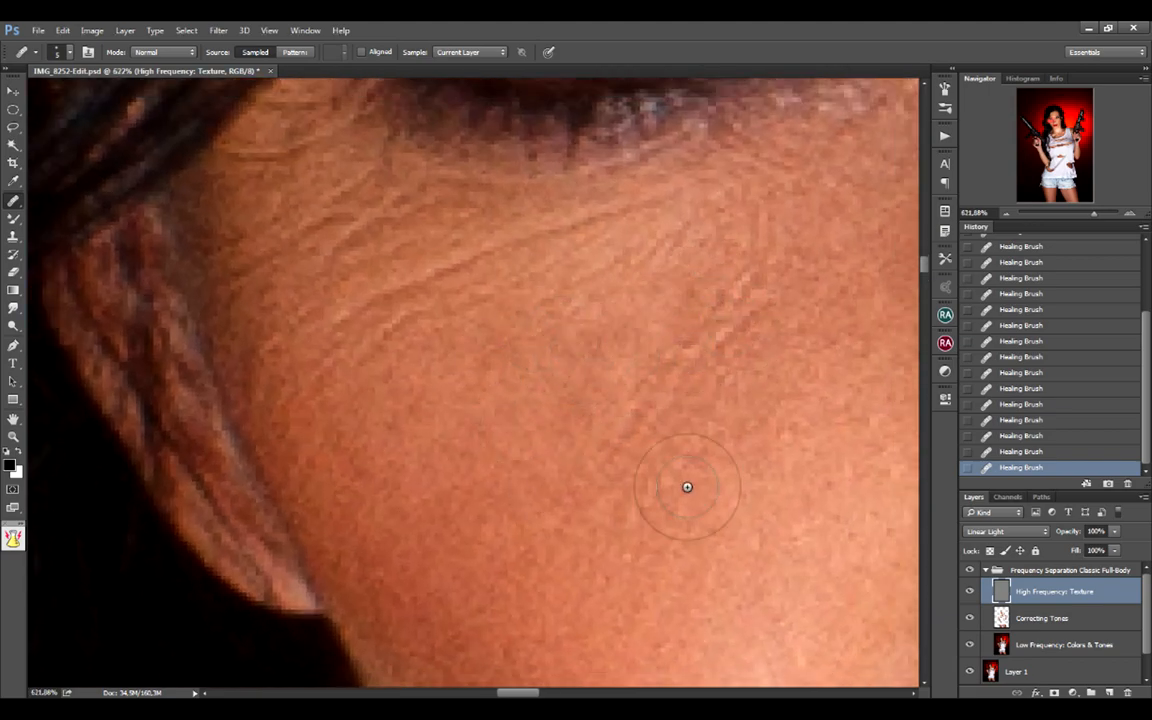
{"action": "left_click_drag", "start_coordinate": [648, 362], "coordinate": [664, 358]}
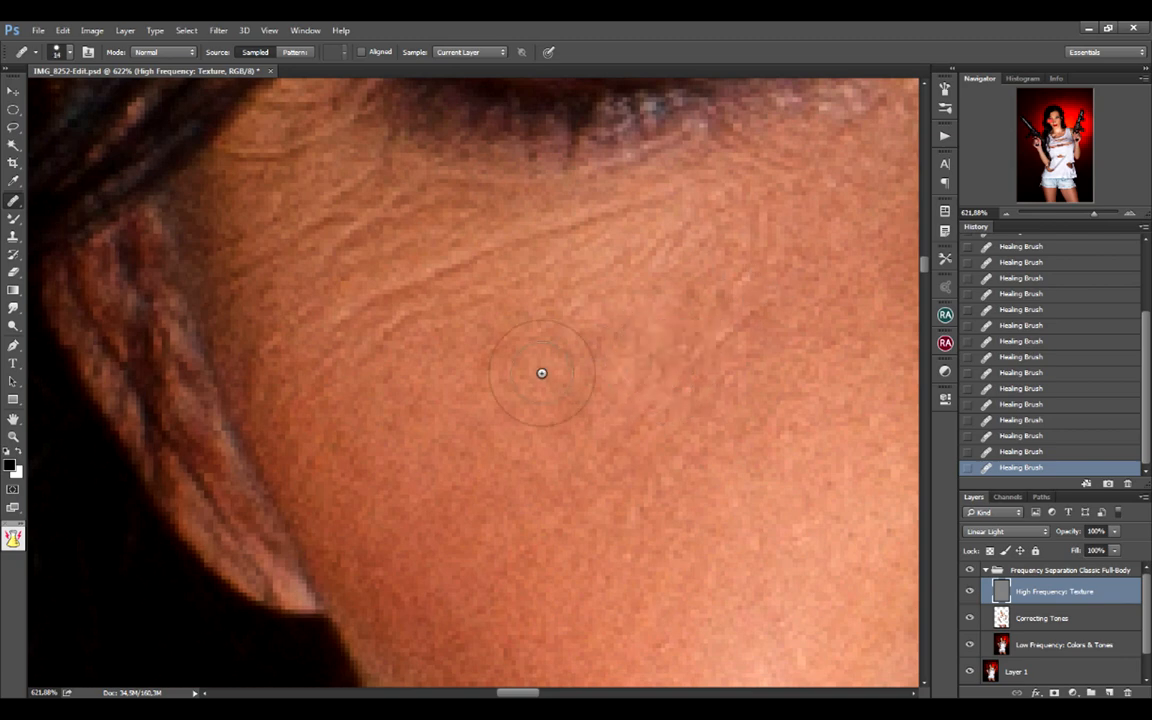
{"action": "left_click_drag", "start_coordinate": [561, 393], "coordinate": [548, 393]}
{"action": "left_click_drag", "start_coordinate": [622, 322], "coordinate": [652, 376]}
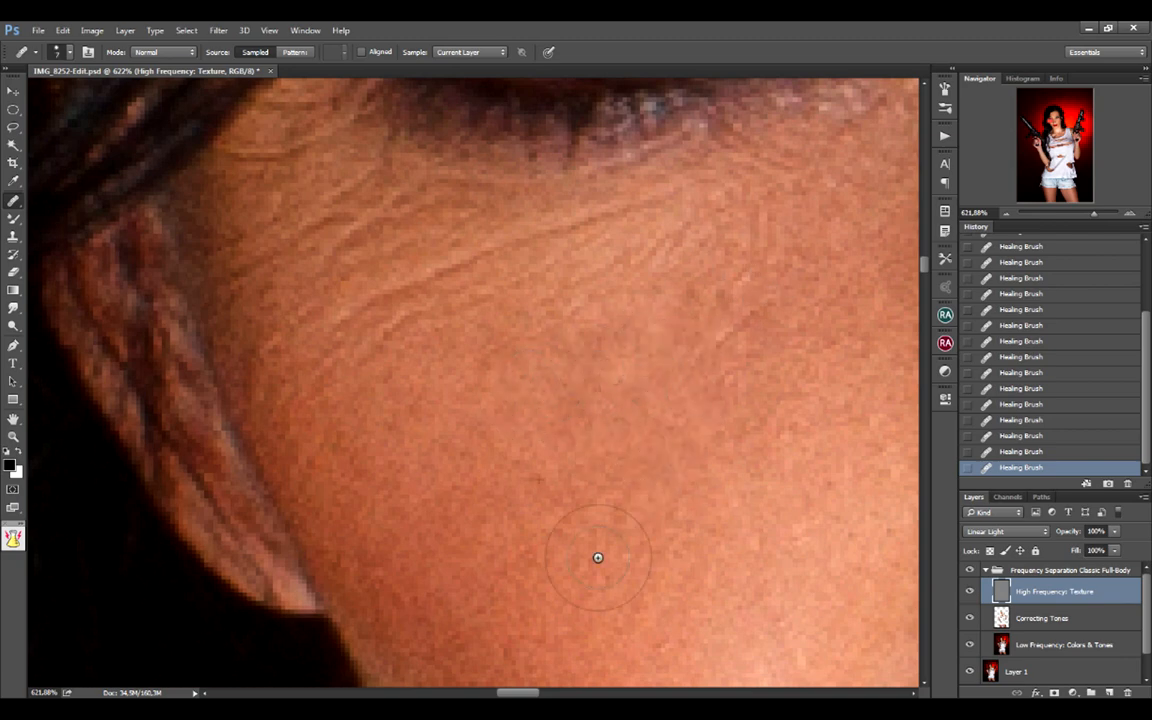
{"action": "mouse_move", "coordinate": [730, 470]}
{"action": "left_mouse_down"}
{"action": "mouse_move", "coordinate": [713, 495]}
{"action": "mouse_move", "coordinate": [707, 463]}
{"action": "left_mouse_up"}
Step: Heal the long diagonal wrinkles running beneath the outer half of the eye with brush size 7
{"action": "scroll", "coordinate": [669, 478], "scroll_direction": "up", "scroll_amount": 3}
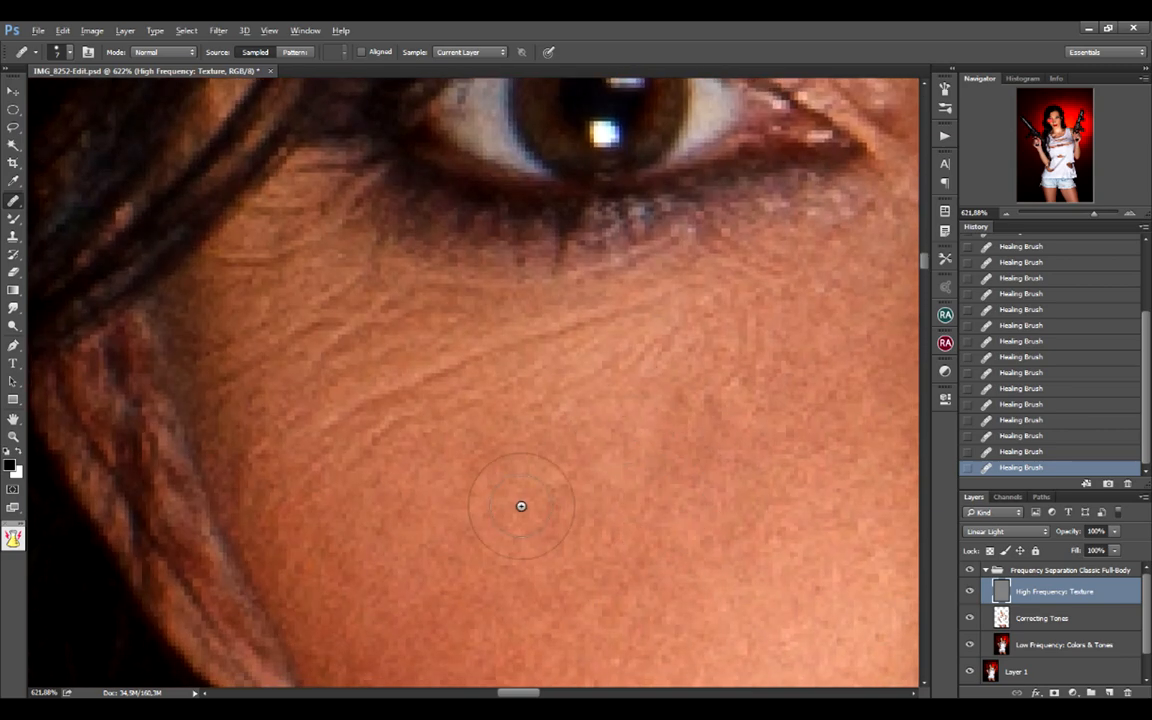
{"action": "mouse_move", "coordinate": [385, 385]}
{"action": "left_mouse_down"}
{"action": "mouse_move", "coordinate": [396, 399]}
{"action": "mouse_move", "coordinate": [345, 416]}
{"action": "mouse_move", "coordinate": [314, 458]}
{"action": "left_mouse_up"}
{"action": "left_click_drag", "start_coordinate": [418, 440], "coordinate": [481, 409]}
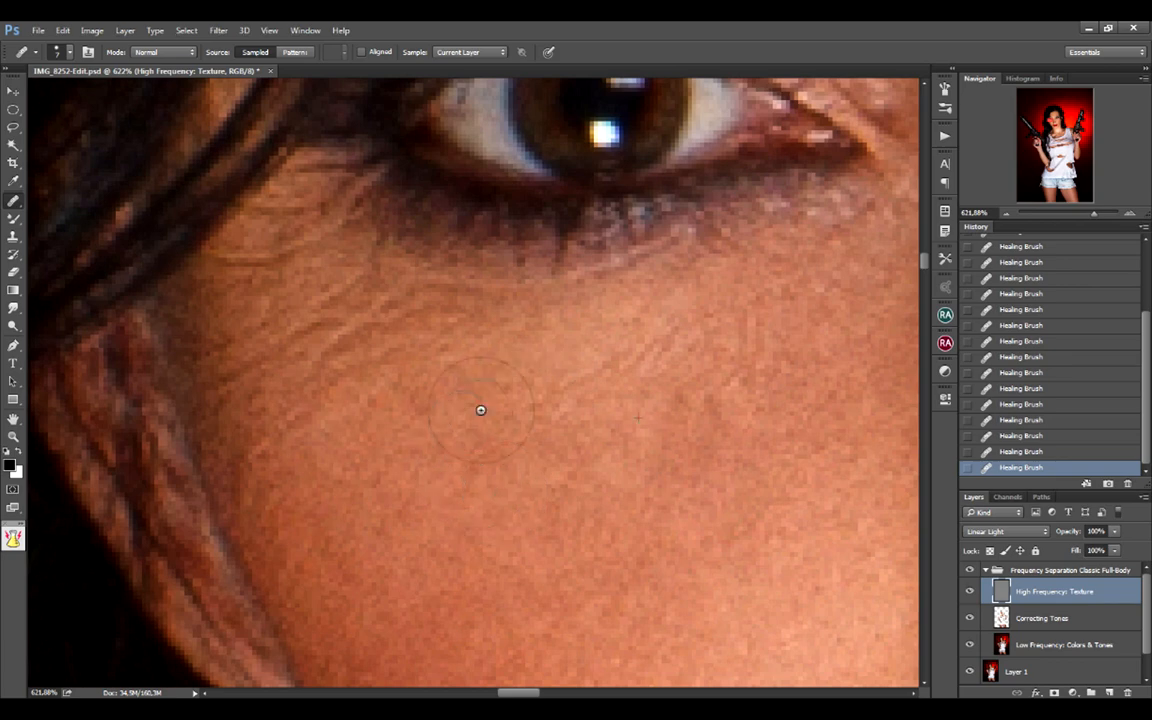
Step: Heal the short vertical creases and remaining texture flaws on the upper cheek below the eye's inner half
{"action": "mouse_move", "coordinate": [595, 360]}
{"action": "left_mouse_down"}
{"action": "mouse_move", "coordinate": [678, 368]}
{"action": "mouse_move", "coordinate": [671, 489]}
{"action": "mouse_move", "coordinate": [676, 345]}
{"action": "mouse_move", "coordinate": [601, 359]}
{"action": "left_mouse_up"}
{"action": "left_click_drag", "start_coordinate": [748, 327], "coordinate": [746, 355]}
{"action": "left_click_drag", "start_coordinate": [683, 387], "coordinate": [684, 397]}
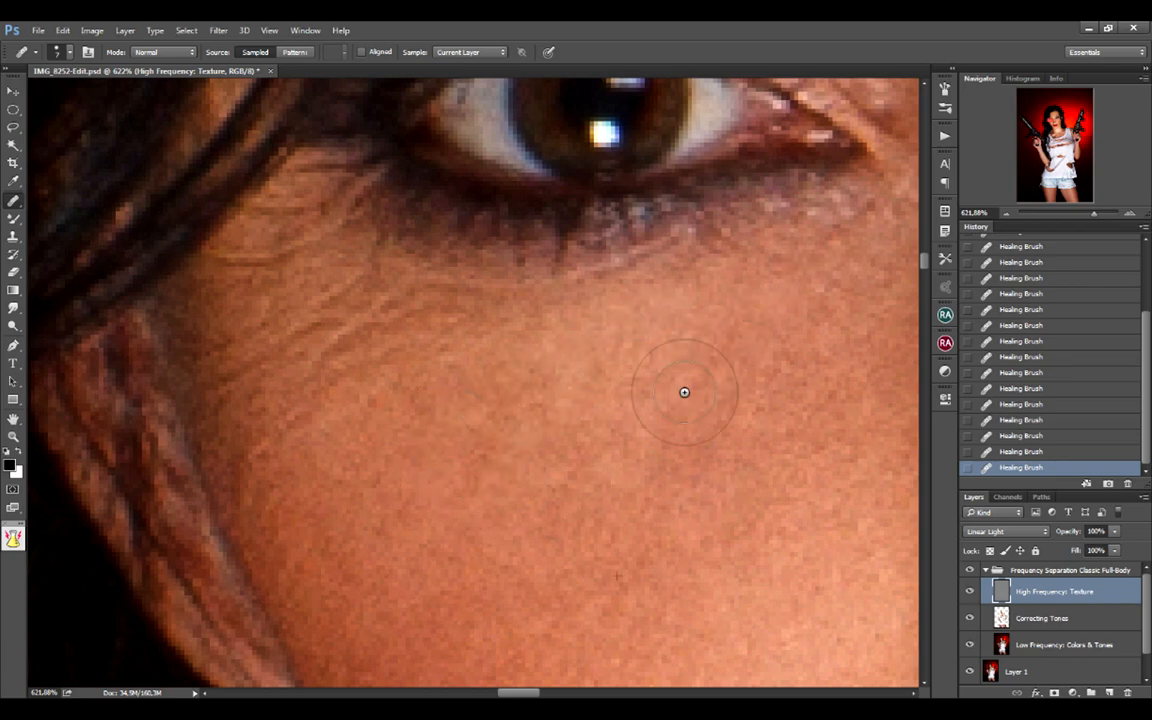
{"action": "left_click_drag", "start_coordinate": [770, 462], "coordinate": [750, 459]}
{"action": "left_click_drag", "start_coordinate": [607, 517], "coordinate": [646, 517]}
Step: Enlarge the Healing Brush to size 11 and heal the remaining wrinkles below the eye's outer corner
{"action": "key", "text": "bracketright"}
{"action": "key", "text": "bracketright"}
{"action": "key", "text": "bracketright"}
{"action": "key", "text": "bracketright"}
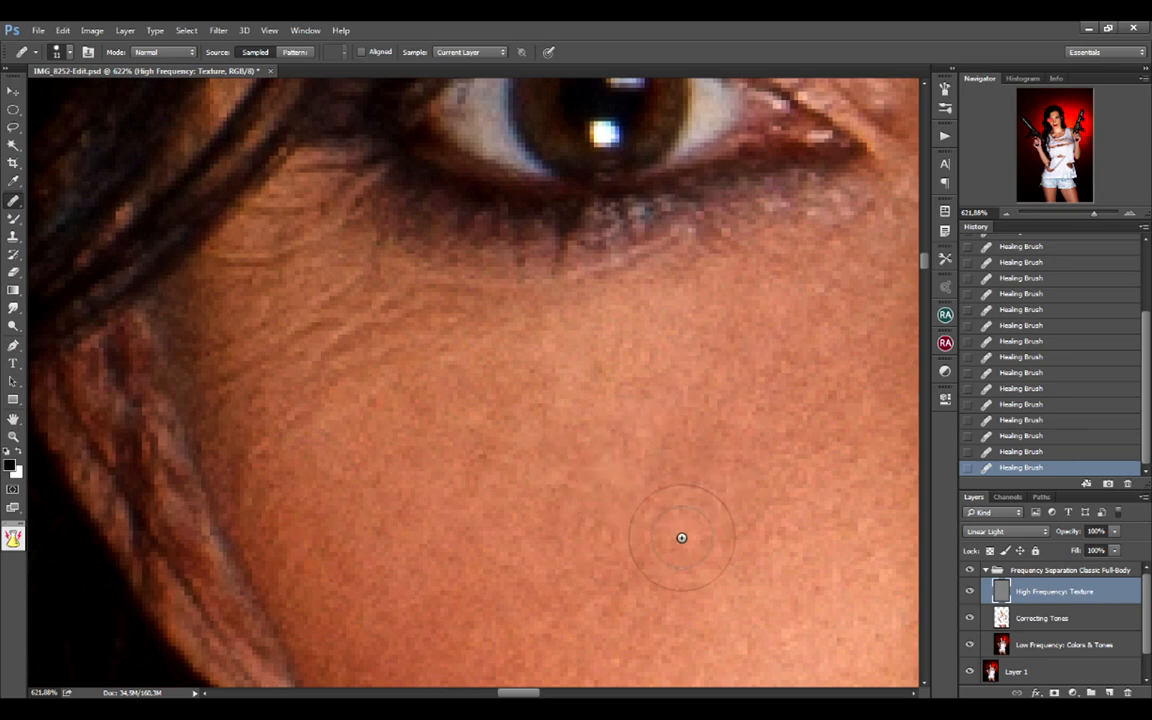
{"action": "left_click", "coordinate": [563, 416]}
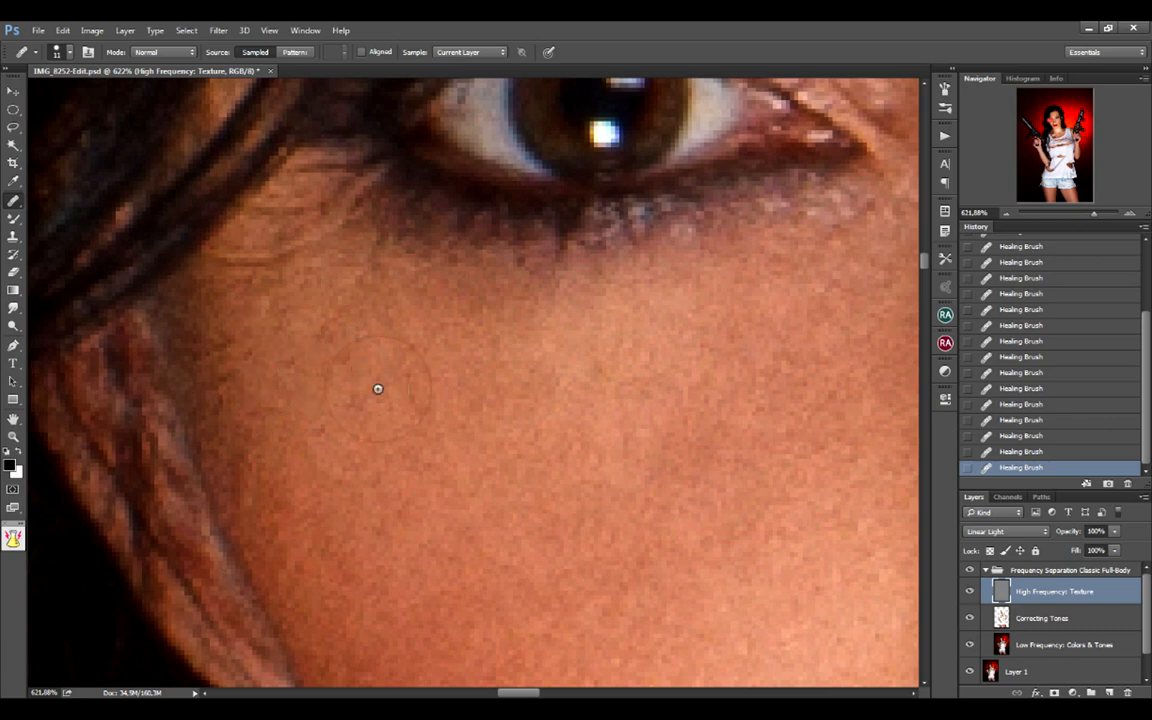
{"action": "left_click", "coordinate": [352, 252]}
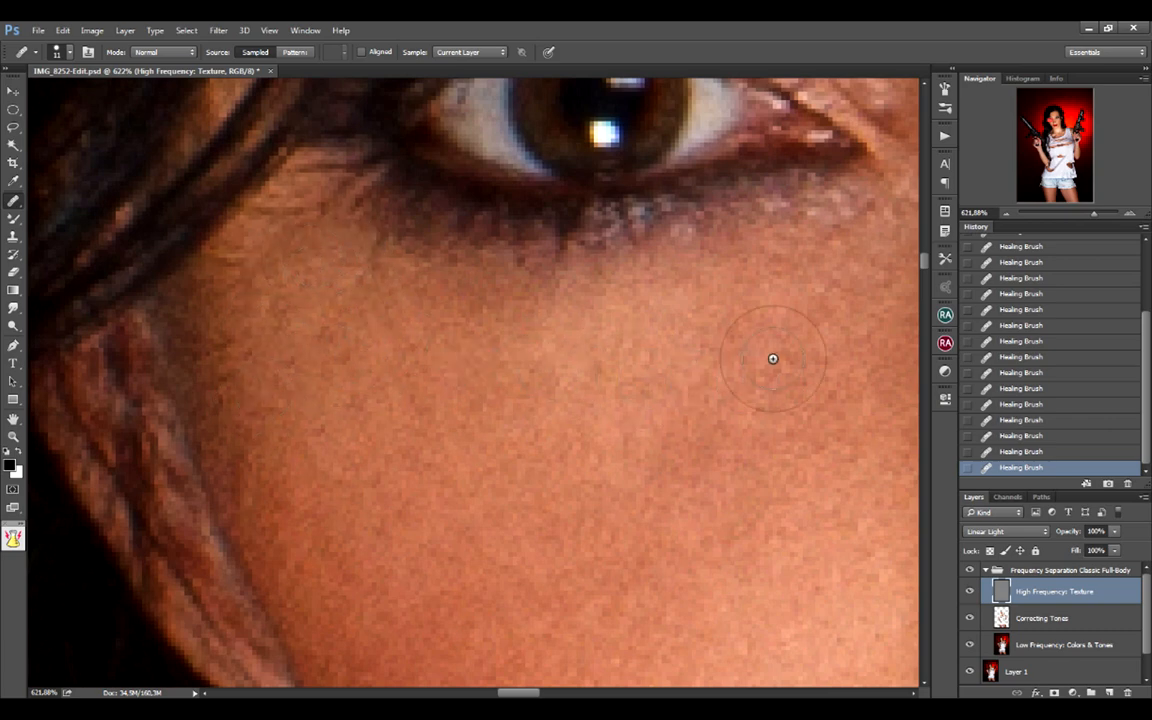
Step: Heal the uneven skin texture below the inner eye corner, beside the nose
{"action": "mouse_move", "coordinate": [771, 357]}
{"action": "left_mouse_down"}
{"action": "mouse_move", "coordinate": [601, 422]}
{"action": "mouse_move", "coordinate": [572, 414]}
{"action": "left_mouse_up"}
{"action": "left_click", "coordinate": [684, 296]}
{"action": "left_click", "coordinate": [605, 411]}
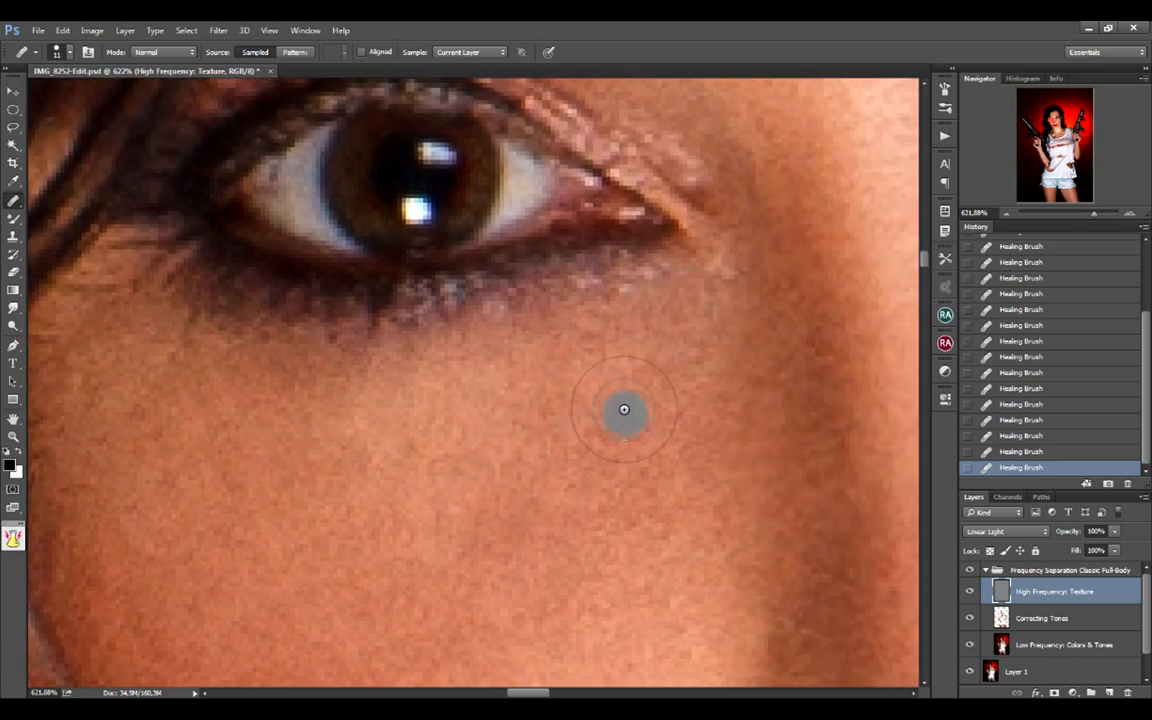
Step: Enlarge the Healing Brush to size 21 and smooth the skin texture on the cheek beside the ear
{"action": "scroll", "coordinate": [617, 468], "scroll_direction": "down", "scroll_amount": 5}
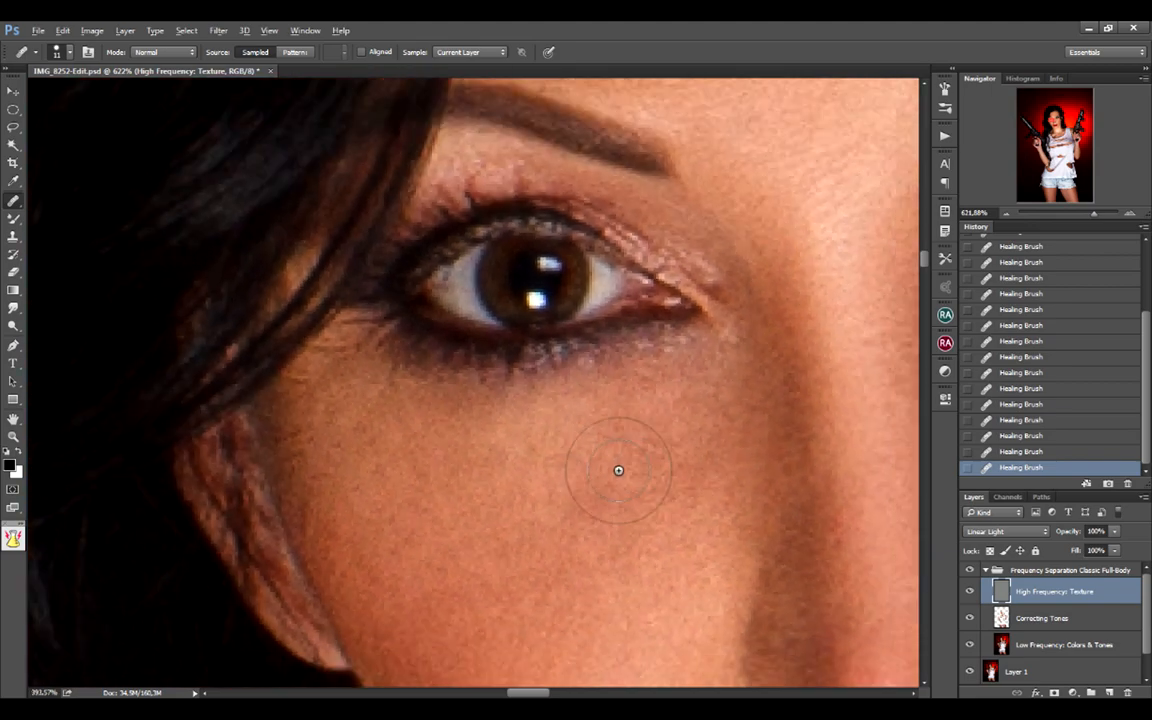
{"action": "left_click_drag", "start_coordinate": [752, 463], "coordinate": [681, 421]}
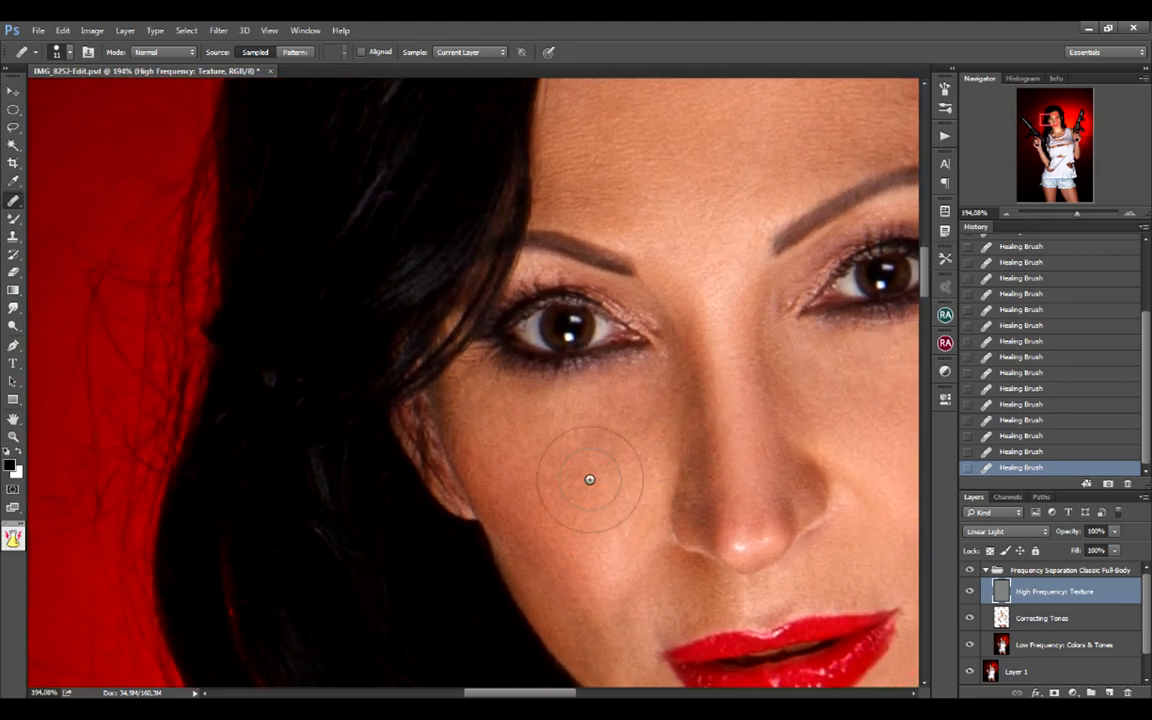
{"action": "left_click_drag", "start_coordinate": [606, 484], "coordinate": [617, 488]}
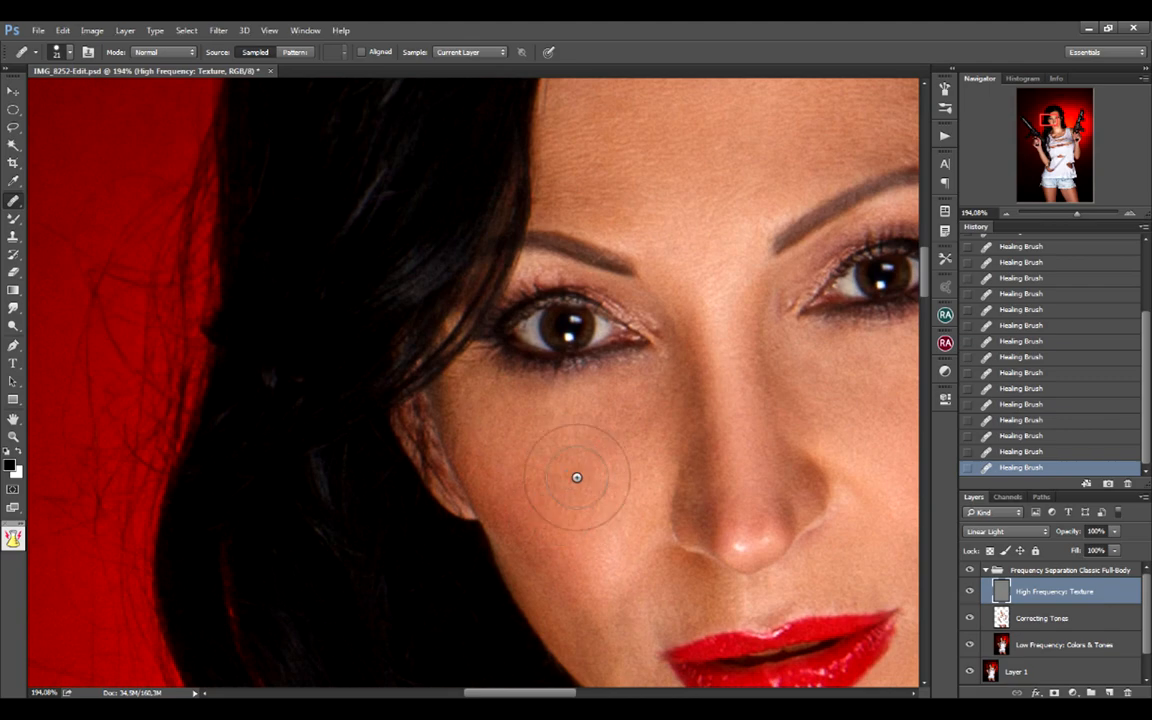
Step: Reduce the Healing Brush to size 10 and heal the skin between the nose and the upper lip
{"action": "left_click_drag", "start_coordinate": [824, 452], "coordinate": [638, 396]}
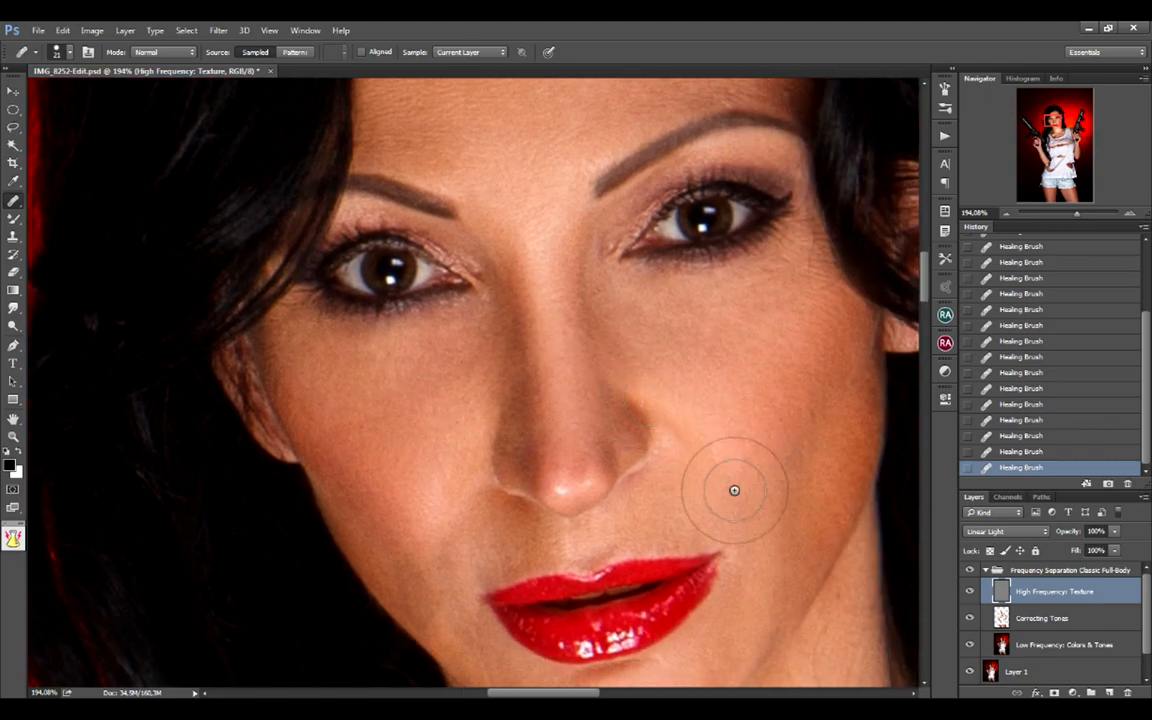
{"action": "scroll", "coordinate": [720, 490], "scroll_direction": "down", "scroll_amount": 4}
{"action": "scroll", "coordinate": [735, 489], "scroll_direction": "down", "scroll_amount": 1}
{"action": "left_click_drag", "start_coordinate": [753, 486], "coordinate": [706, 432]}
{"action": "scroll", "coordinate": [706, 432], "scroll_direction": "up", "scroll_amount": 8}
{"action": "right_click", "coordinate": [565, 430], "text": "alt"}
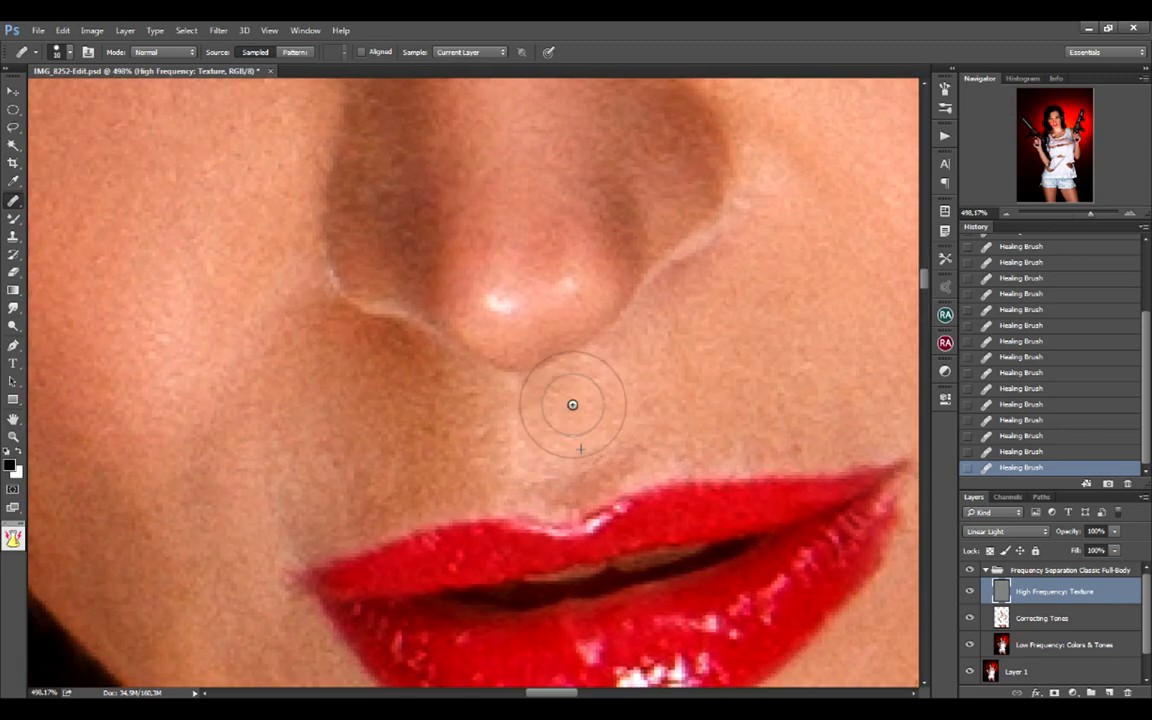
Step: Examine the face, neck, chest, torn shirt, shorts and legs for skin that still needs retouching
{"action": "scroll", "coordinate": [700, 365], "scroll_direction": "down", "scroll_amount": 8}
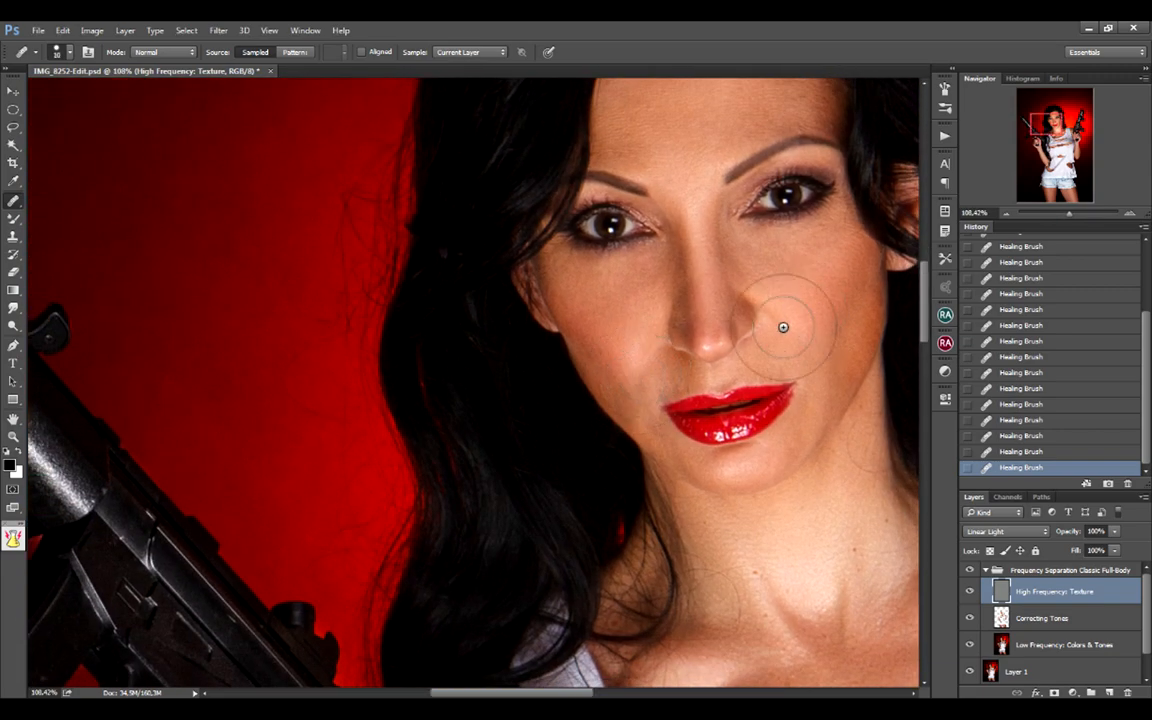
{"action": "left_click_drag", "start_coordinate": [783, 327], "coordinate": [694, 432]}
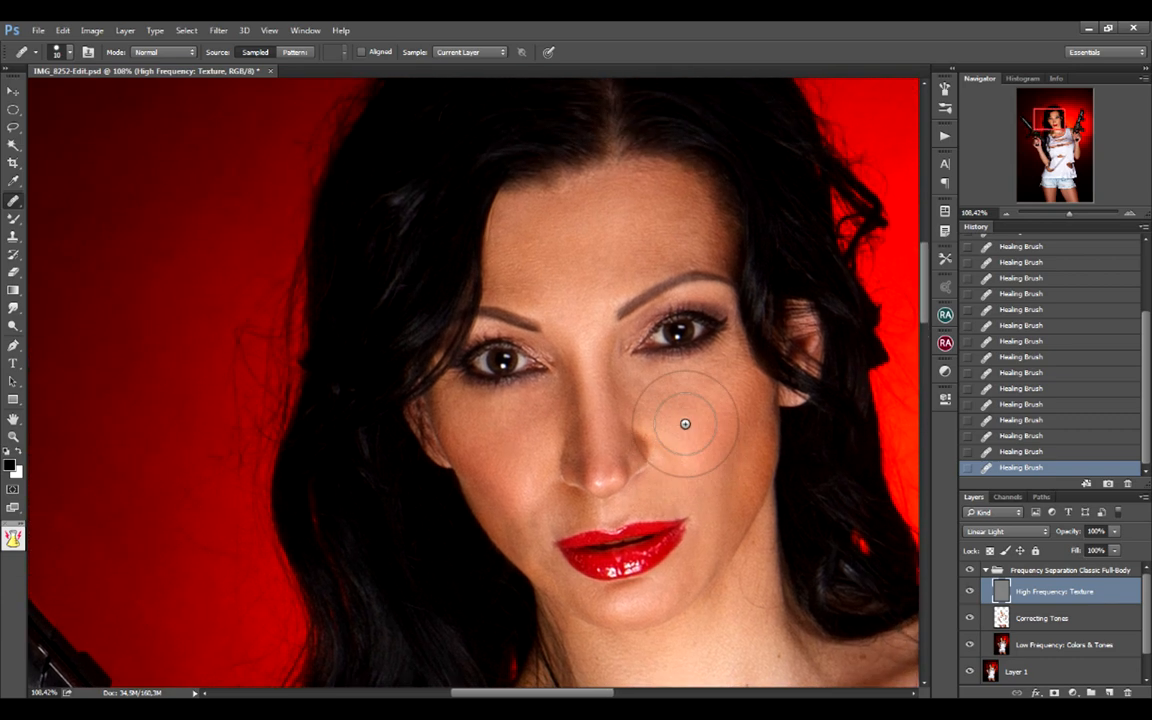
{"action": "left_click_drag", "start_coordinate": [750, 500], "coordinate": [654, 458]}
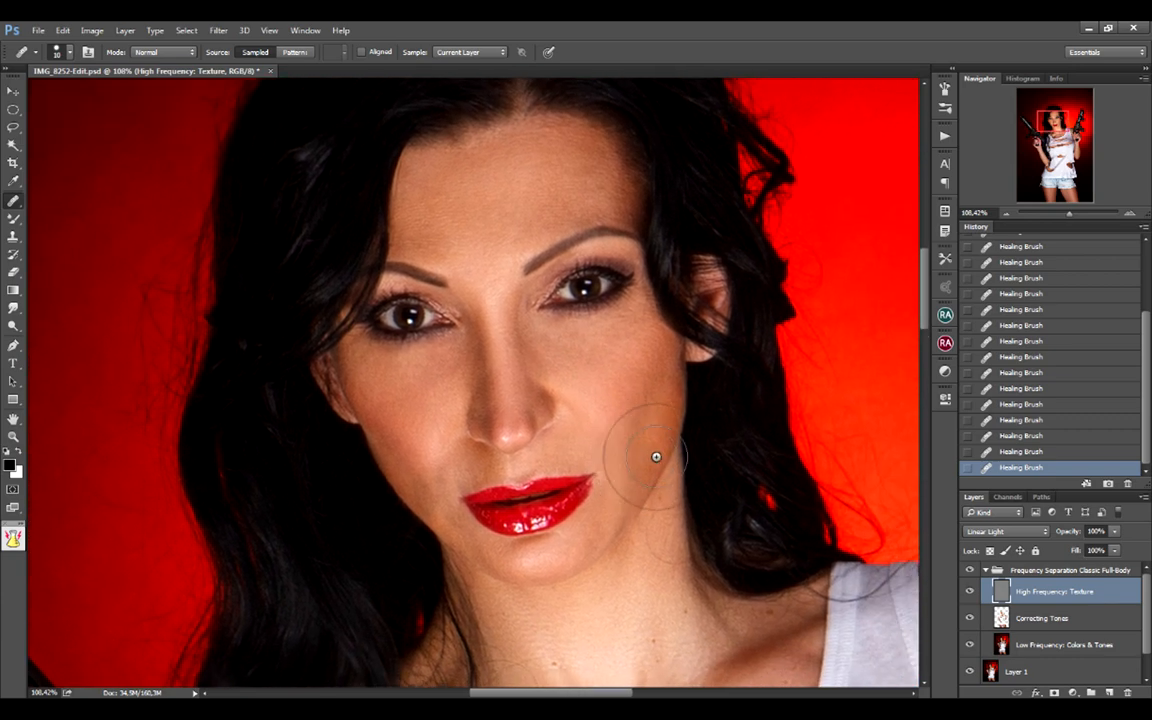
{"action": "left_click_drag", "start_coordinate": [715, 546], "coordinate": [720, 430]}
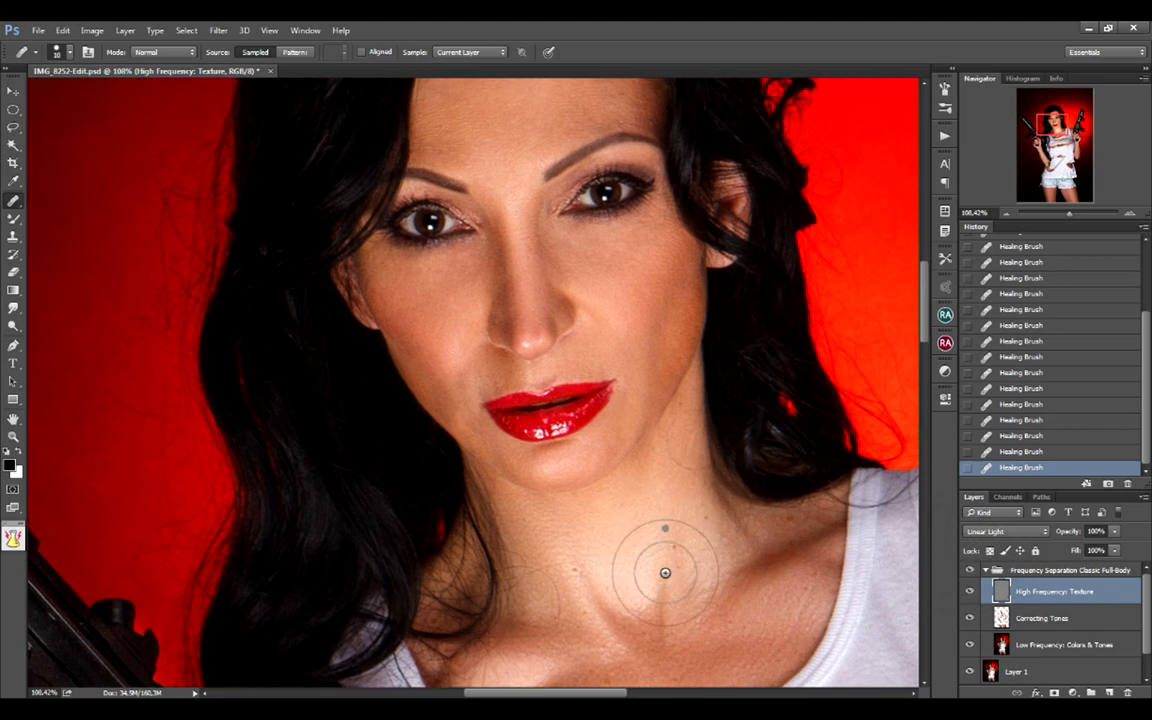
{"action": "left_click_drag", "start_coordinate": [666, 663], "coordinate": [635, 447]}
{"action": "left_click_drag", "start_coordinate": [663, 609], "coordinate": [702, 404]}
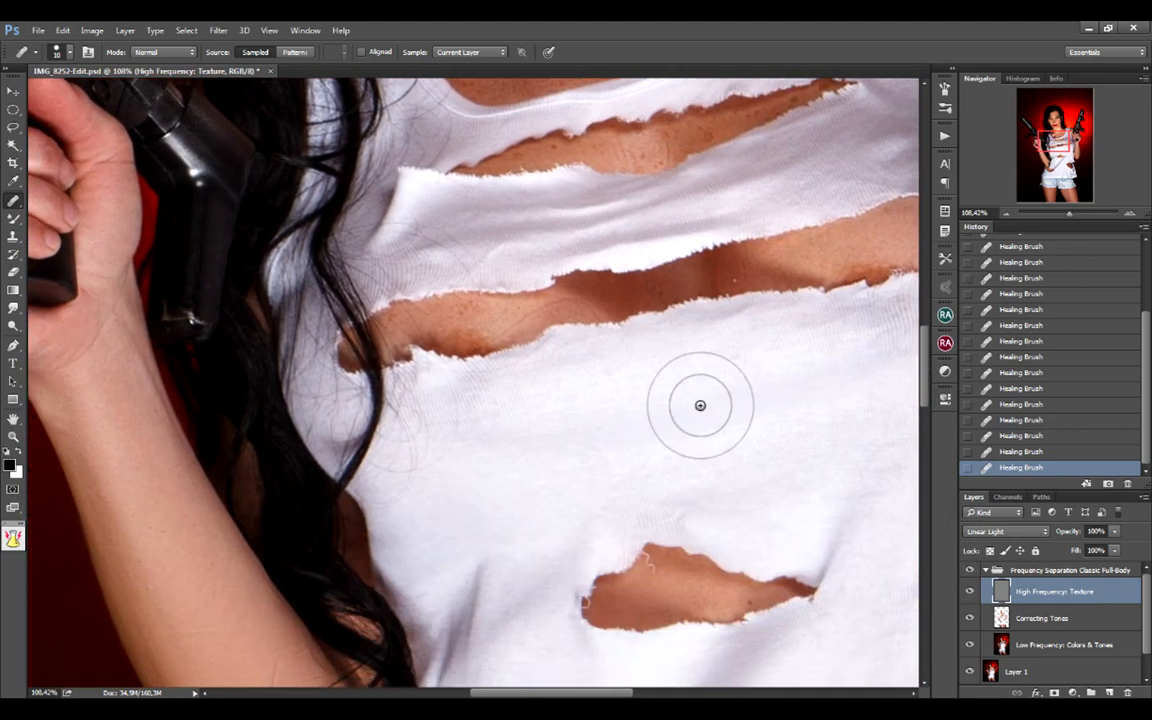
{"action": "left_click_drag", "start_coordinate": [682, 502], "coordinate": [728, 589]}
{"action": "left_click_drag", "start_coordinate": [792, 275], "coordinate": [710, 536]}
{"action": "left_click_drag", "start_coordinate": [615, 342], "coordinate": [654, 469]}
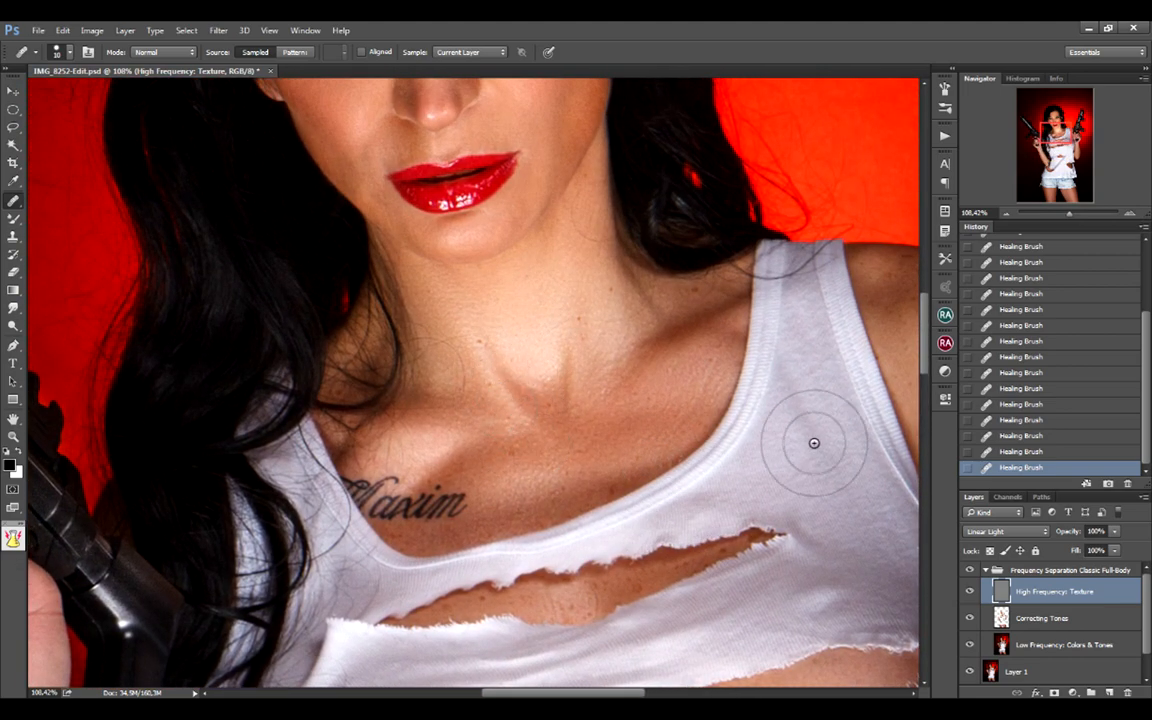
{"action": "left_click_drag", "start_coordinate": [813, 442], "coordinate": [405, 424]}
{"action": "left_click_drag", "start_coordinate": [710, 640], "coordinate": [650, 208]}
{"action": "left_click_drag", "start_coordinate": [665, 520], "coordinate": [725, 215]}
{"action": "left_click_drag", "start_coordinate": [640, 530], "coordinate": [860, 190]}
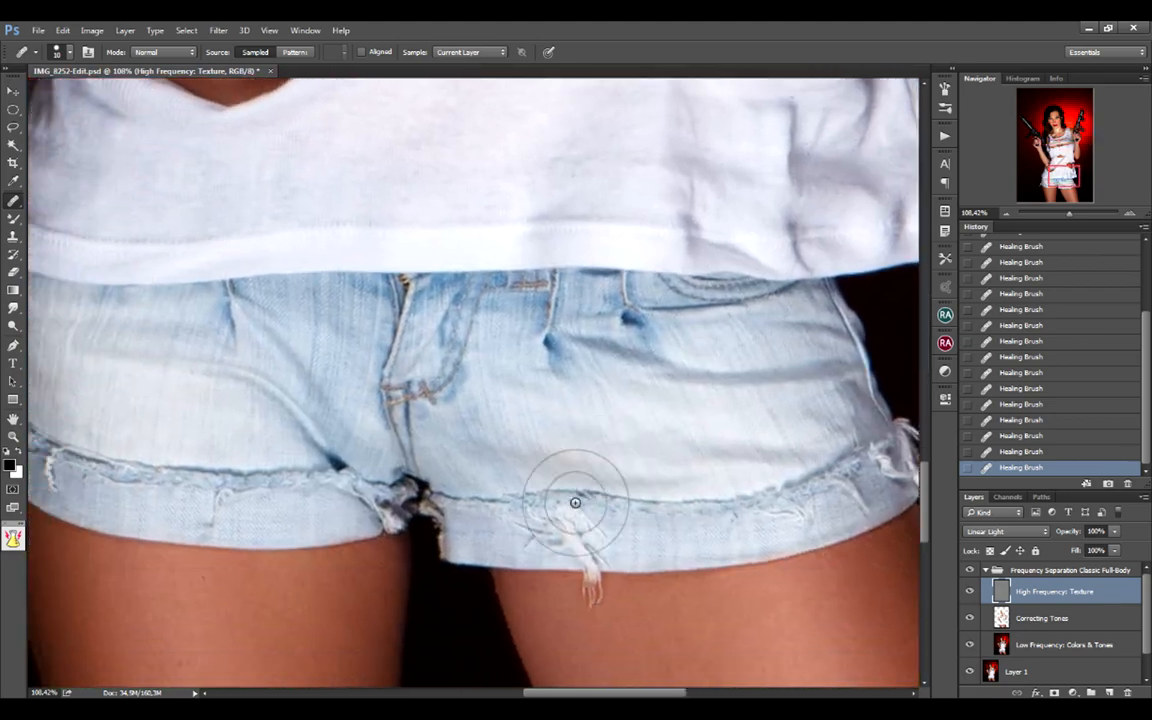
{"action": "left_click_drag", "start_coordinate": [552, 560], "coordinate": [697, 337]}
{"action": "left_click_drag", "start_coordinate": [632, 393], "coordinate": [720, 285]}
{"action": "left_click_drag", "start_coordinate": [663, 368], "coordinate": [719, 298]}
{"action": "scroll", "coordinate": [718, 297], "scroll_direction": "up", "scroll_amount": 15}
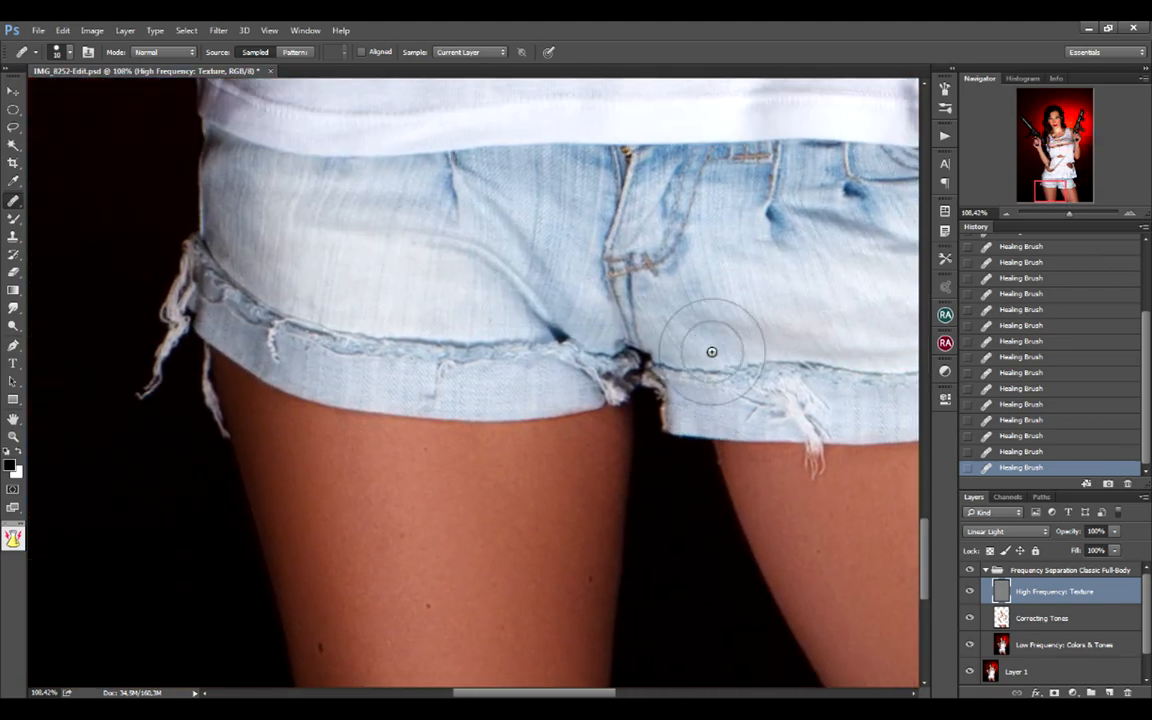
{"action": "scroll", "coordinate": [694, 514], "scroll_direction": "up", "scroll_amount": 10}
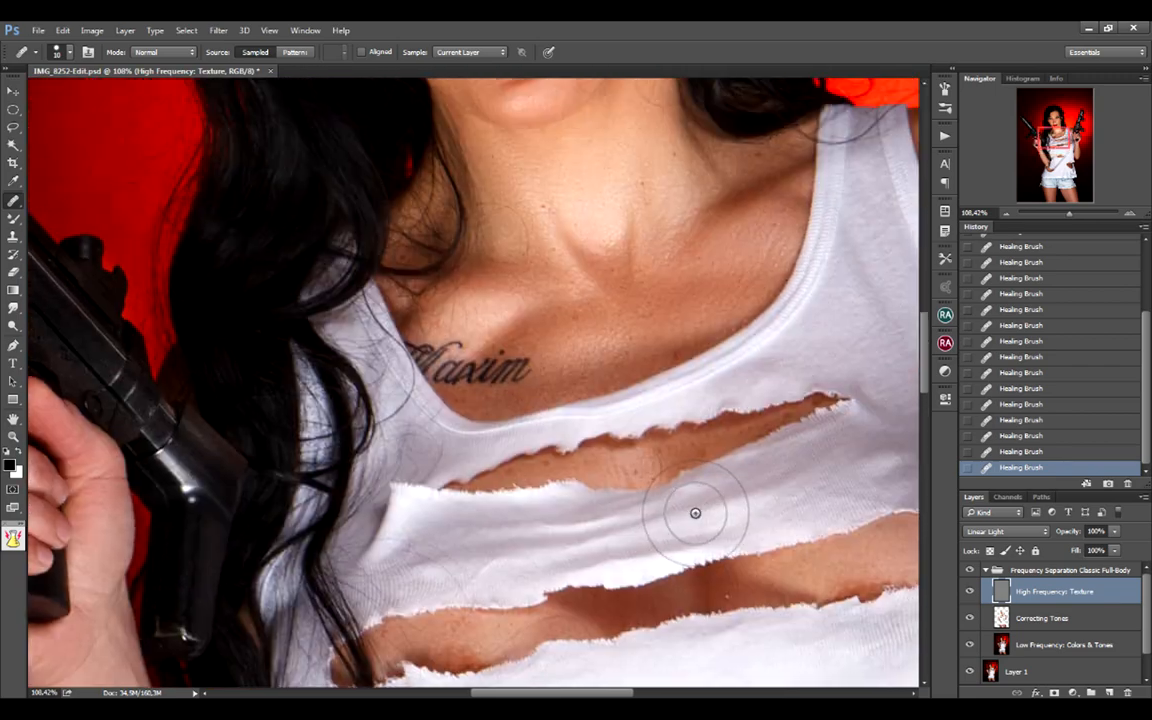
Step: Heal the mole and small blemishes on the side of the neck below the jaw with brush size 18
{"action": "scroll", "coordinate": [689, 334], "scroll_direction": "up", "scroll_amount": 5, "text": "alt"}
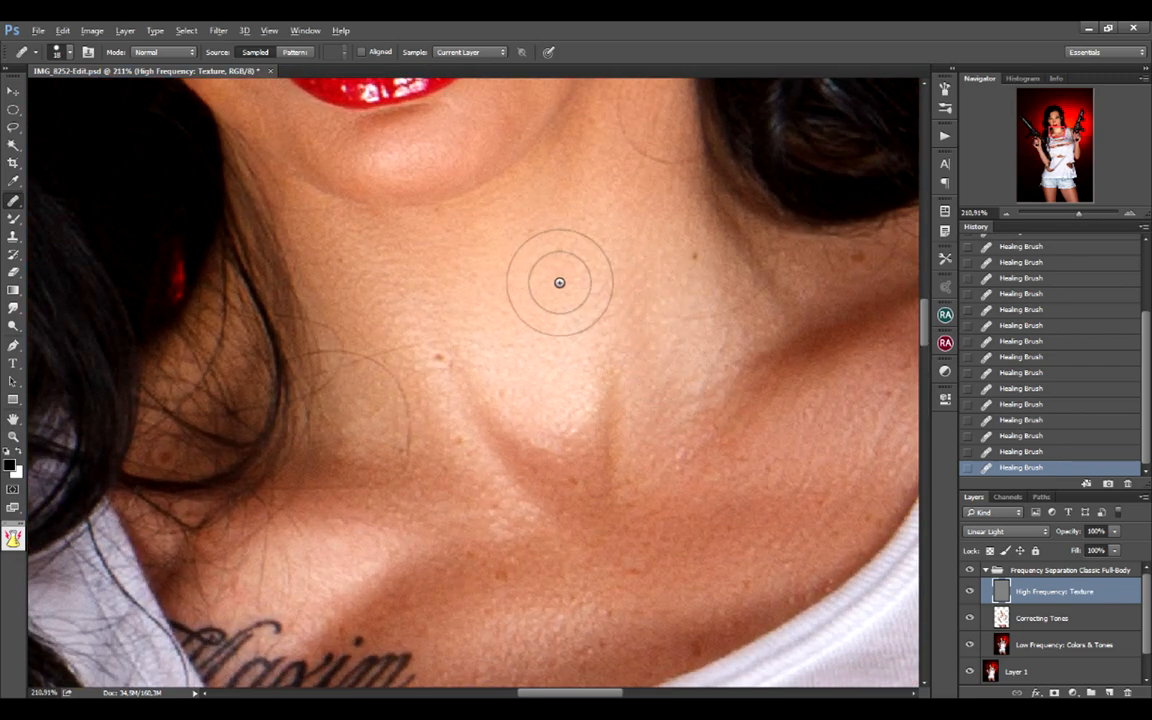
{"action": "left_click", "coordinate": [531, 245], "text": "alt"}
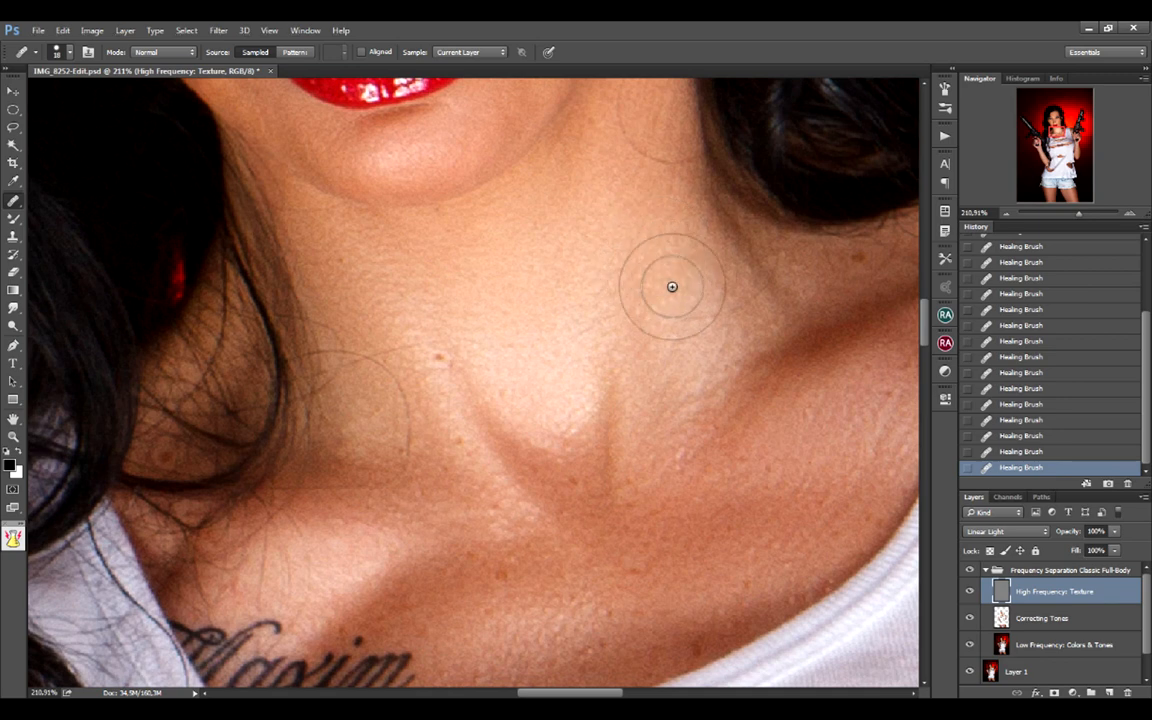
{"action": "scroll", "coordinate": [663, 334], "scroll_direction": "up", "scroll_amount": 4}
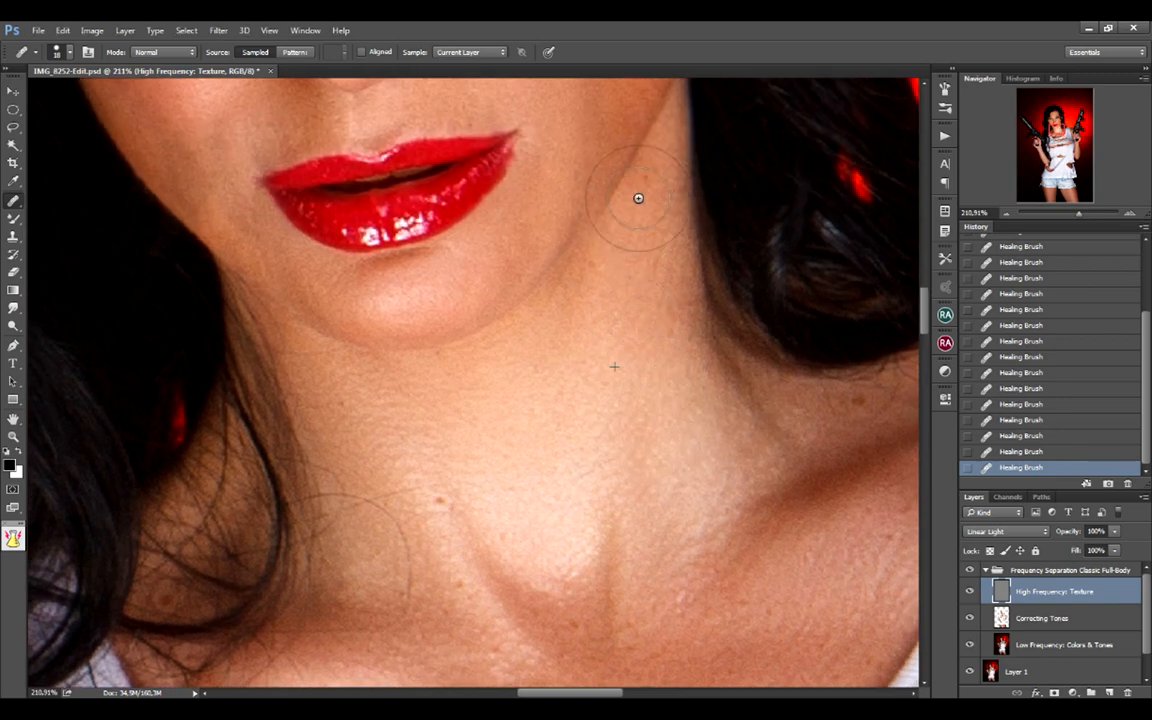
{"action": "left_click", "coordinate": [622, 419], "text": "alt"}
{"action": "left_click", "coordinate": [651, 234]}
{"action": "left_click", "coordinate": [670, 345], "text": "alt"}
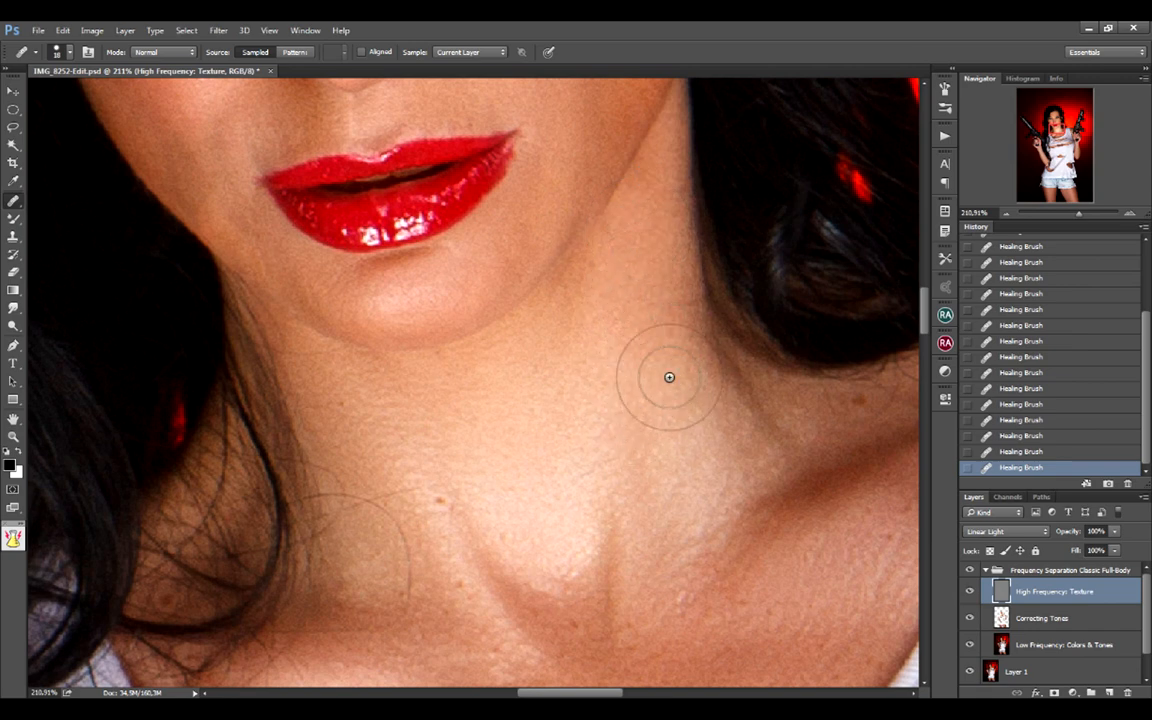
Step: Heal the mole and nearby spots on the throat above the collarbone notch
{"action": "left_click_drag", "start_coordinate": [612, 379], "coordinate": [739, 331]}
{"action": "left_click", "coordinate": [608, 410], "text": "alt"}
{"action": "left_click", "coordinate": [569, 445]}
{"action": "left_click", "coordinate": [616, 482], "text": "alt"}
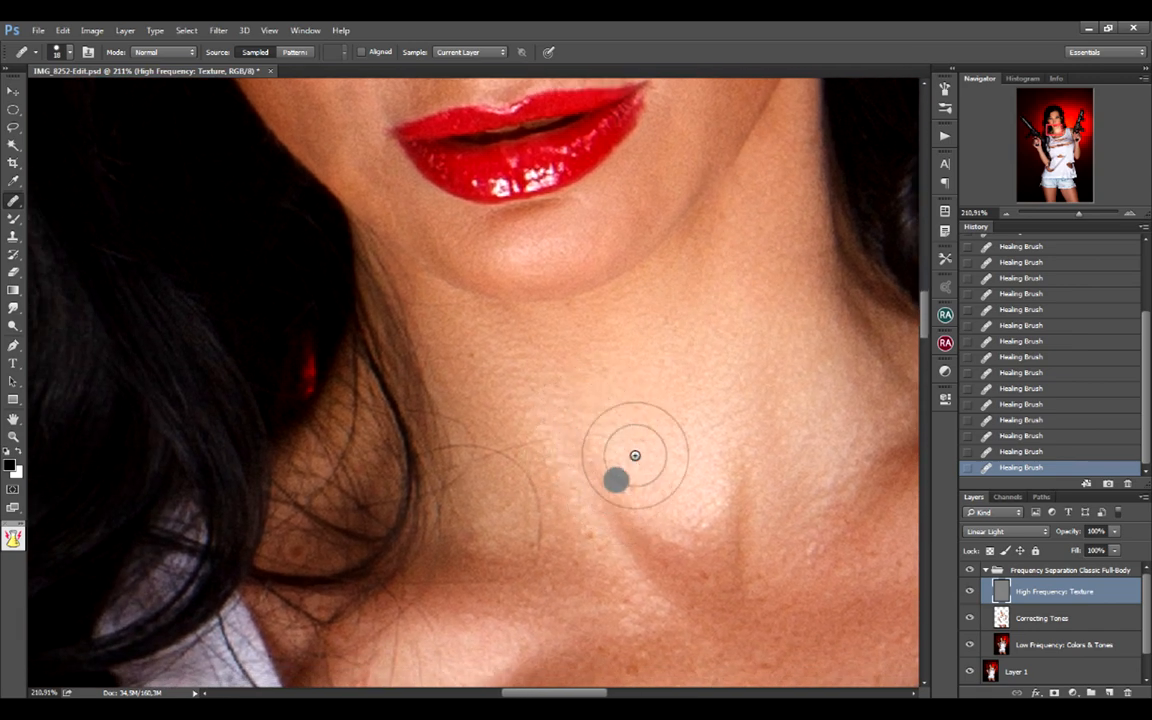
{"action": "left_click", "coordinate": [645, 436], "text": "alt"}
{"action": "left_click", "coordinate": [635, 481]}
{"action": "left_click", "coordinate": [682, 519], "text": "alt"}
{"action": "left_click", "coordinate": [666, 529]}
Step: Heal the small marks and fine lines on the neck beneath the chin, beside the loose hair
{"action": "left_click_drag", "start_coordinate": [635, 393], "coordinate": [646, 420]}
{"action": "left_click", "coordinate": [497, 400], "text": "alt"}
{"action": "left_click", "coordinate": [504, 370]}
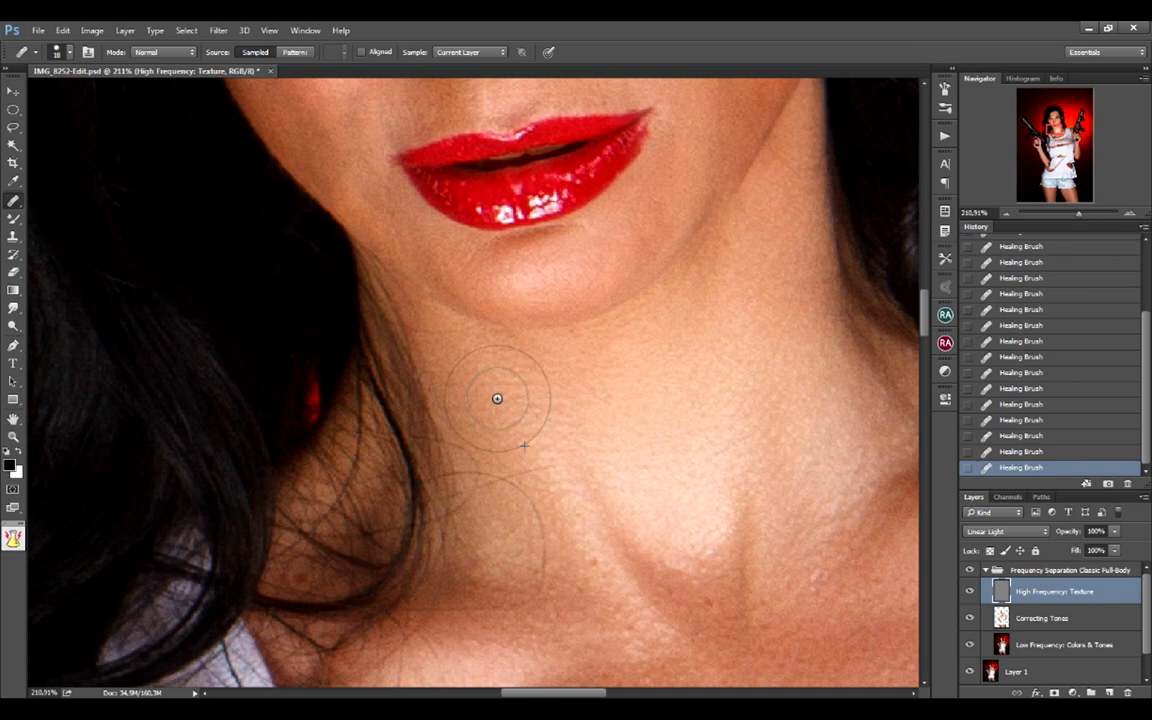
{"action": "left_click", "coordinate": [419, 334], "text": "alt"}
{"action": "left_click", "coordinate": [447, 334], "text": "alt"}
{"action": "left_click", "coordinate": [460, 337]}
{"action": "left_click", "coordinate": [563, 391], "text": "alt"}
{"action": "left_click", "coordinate": [591, 388]}
{"action": "left_click", "coordinate": [473, 392], "text": "alt"}
Step: Heal the spots on the lower neck and around the collarbone next to the loose hair strands
{"action": "left_click_drag", "start_coordinate": [581, 525], "coordinate": [669, 368]}
{"action": "left_click", "coordinate": [548, 424]}
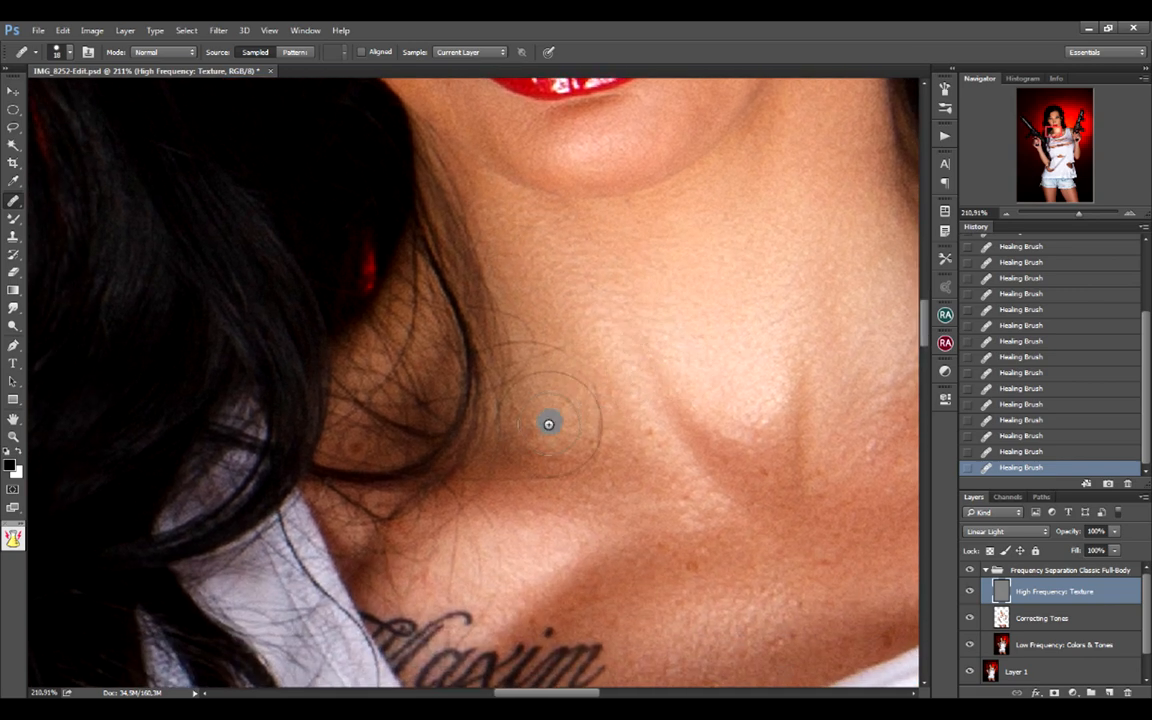
{"action": "left_click", "coordinate": [437, 445], "text": "alt"}
{"action": "left_click", "coordinate": [378, 450]}
{"action": "left_click", "coordinate": [361, 443], "text": "alt"}
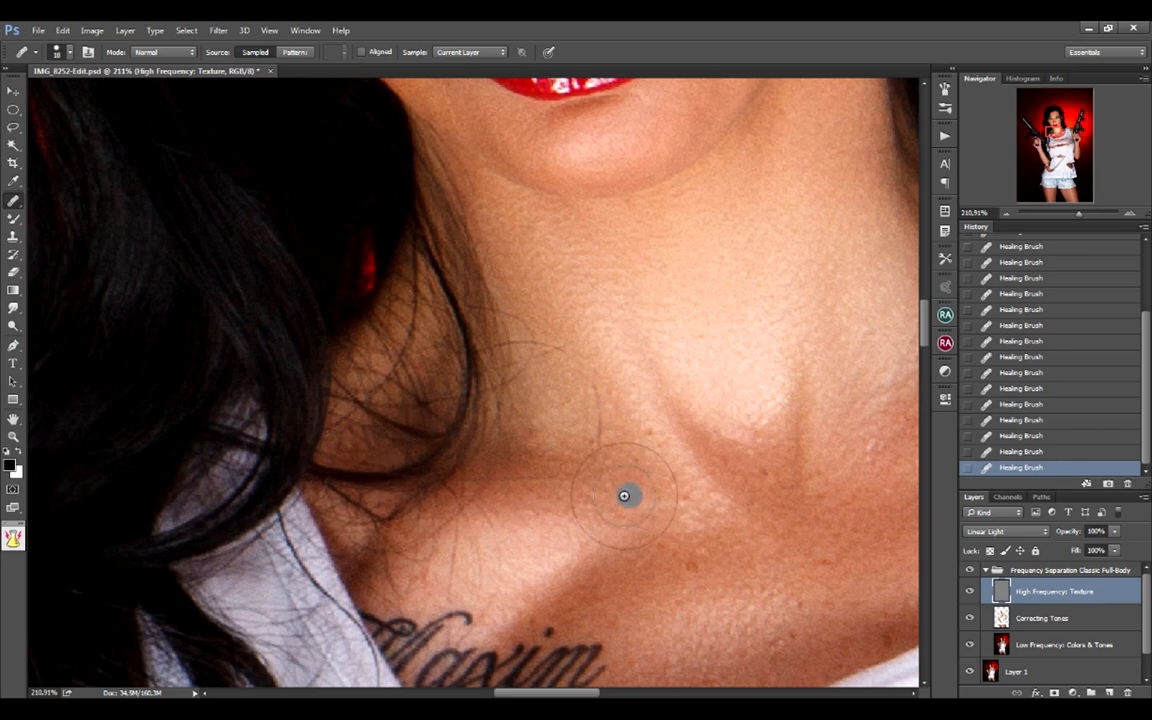
{"action": "left_click", "coordinate": [443, 451]}
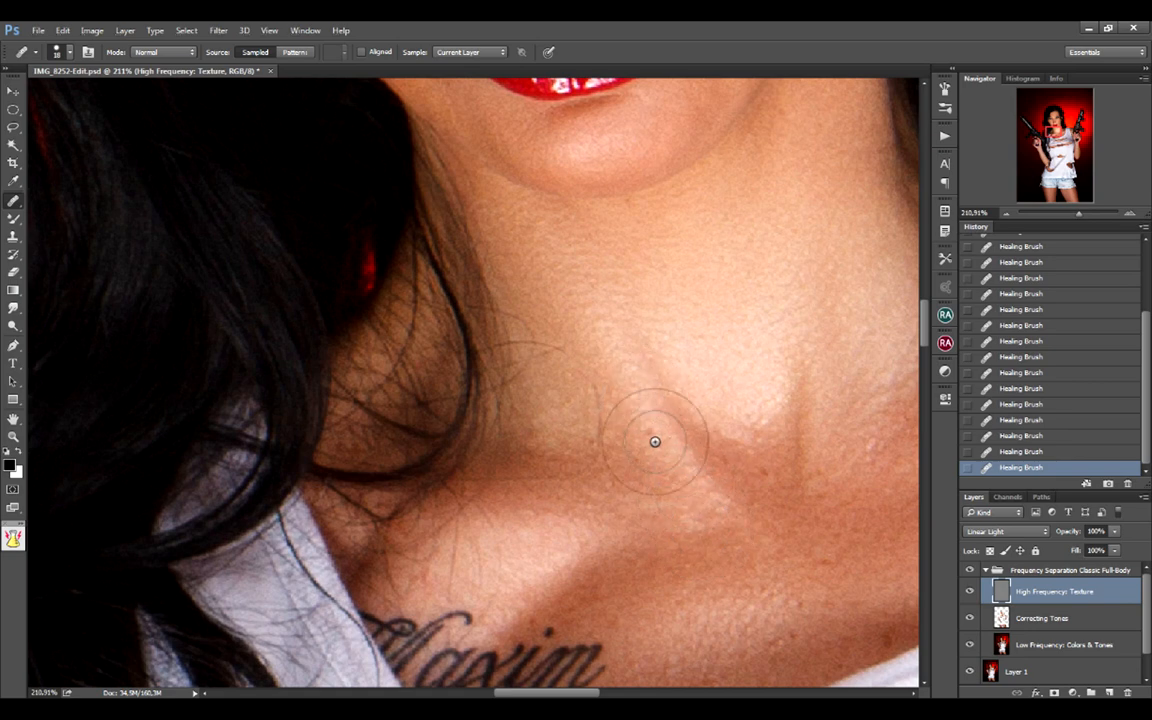
{"action": "scroll", "coordinate": [653, 410], "scroll_direction": "up", "scroll_amount": 2}
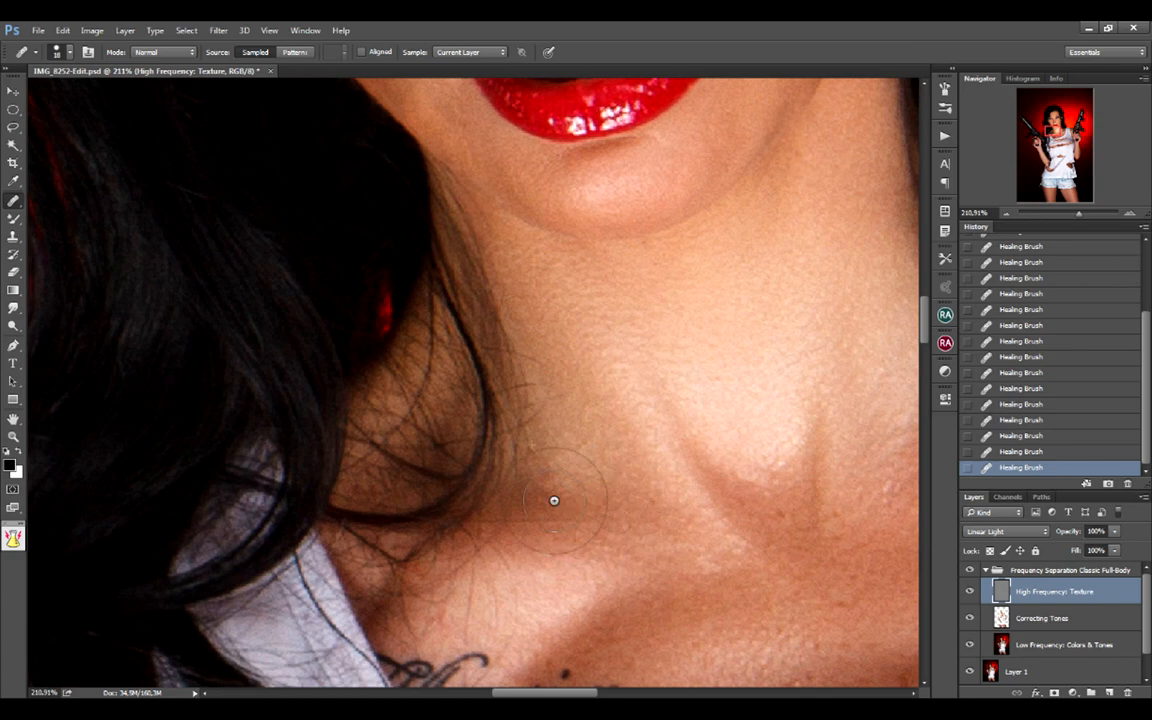
{"action": "scroll", "coordinate": [595, 440], "scroll_direction": "up", "scroll_amount": 3}
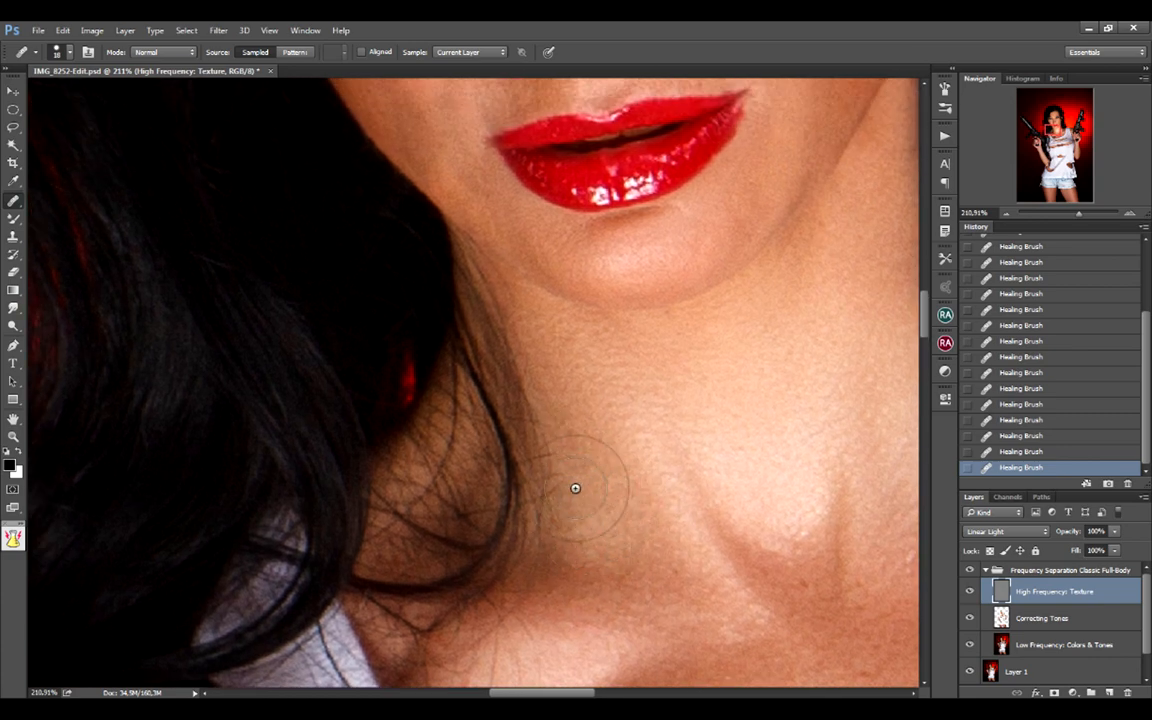
Step: Heal the small bumps and marks on the lower throat and around the collarbone notch
{"action": "left_click_drag", "start_coordinate": [738, 442], "coordinate": [579, 380]}
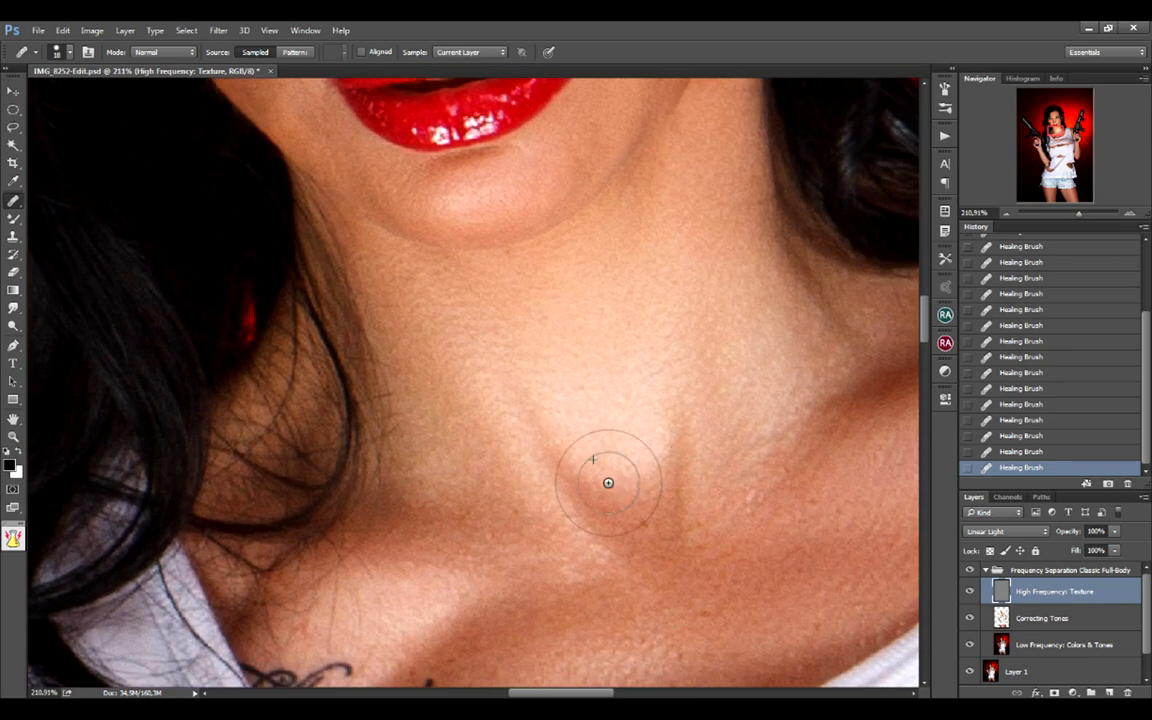
{"action": "left_click_drag", "start_coordinate": [684, 465], "coordinate": [612, 453]}
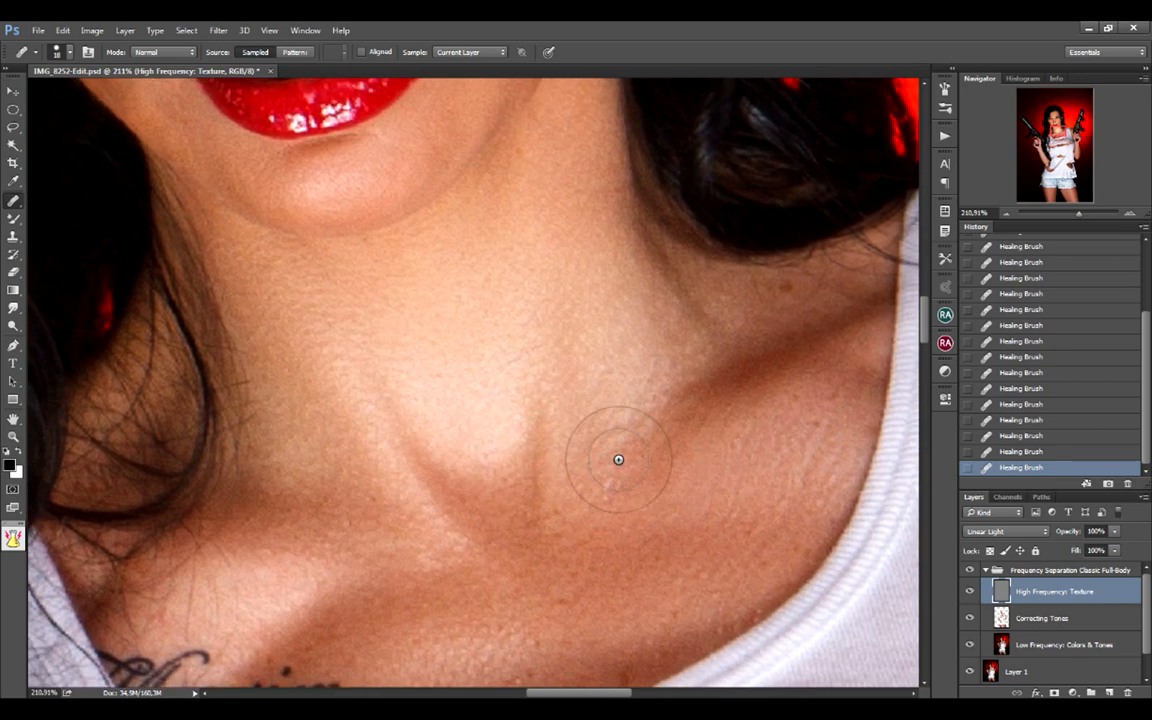
{"action": "mouse_move", "coordinate": [676, 450]}
{"action": "left_mouse_down"}
{"action": "mouse_move", "coordinate": [630, 488]}
{"action": "mouse_move", "coordinate": [575, 493]}
{"action": "left_mouse_up"}
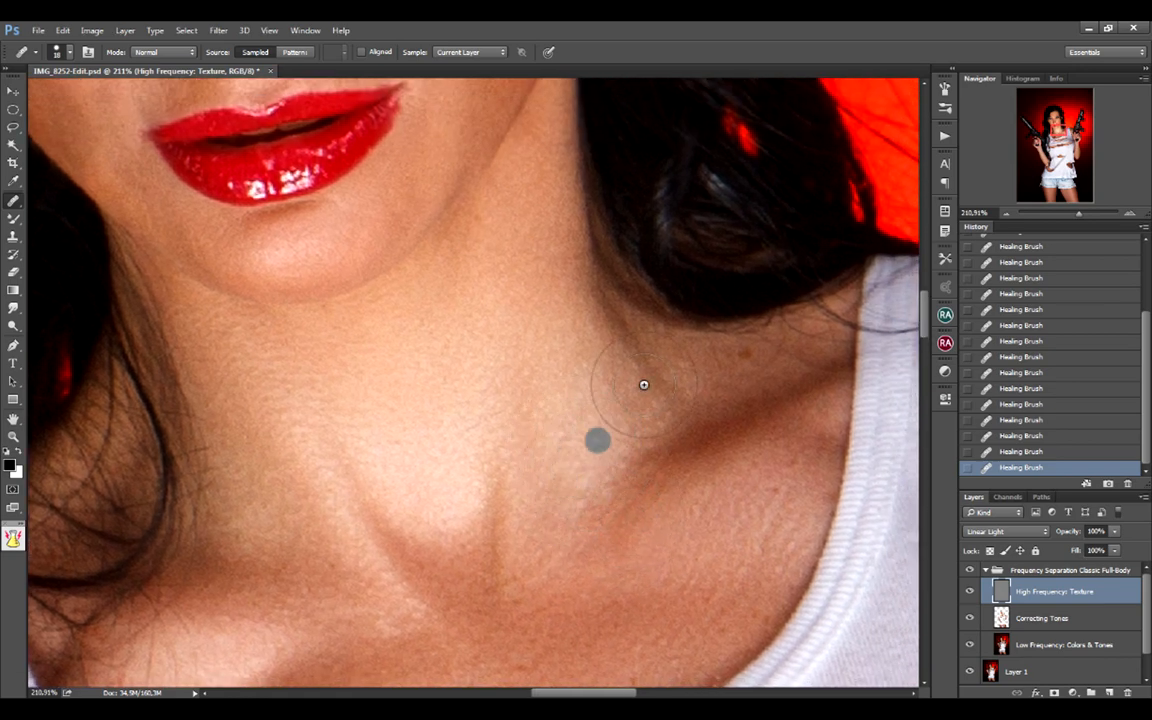
{"action": "left_click_drag", "start_coordinate": [643, 384], "coordinate": [596, 449]}
Step: Heal the fine lines and spots on the side of the neck between the dark hair and the collarbone, resampling clean skin nearby
{"action": "left_click", "coordinate": [684, 440], "text": "alt"}
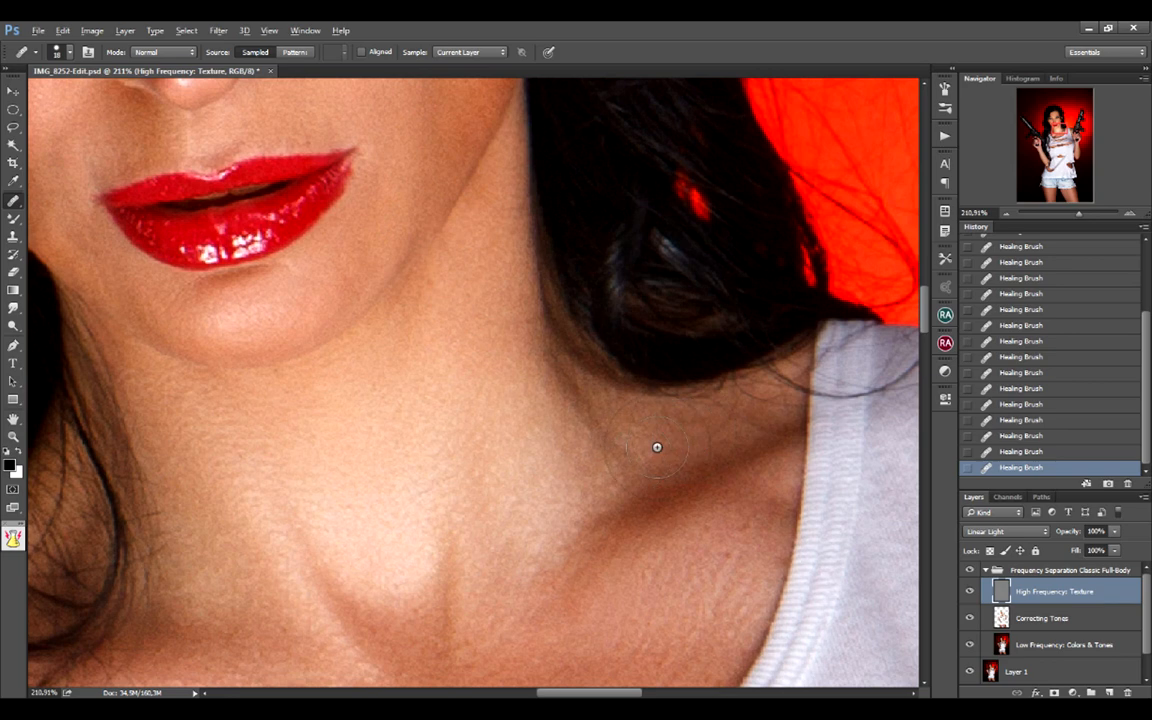
{"action": "left_click", "coordinate": [638, 508]}
{"action": "left_click_drag", "start_coordinate": [640, 486], "coordinate": [661, 514]}
{"action": "left_click", "coordinate": [563, 491], "text": "alt"}
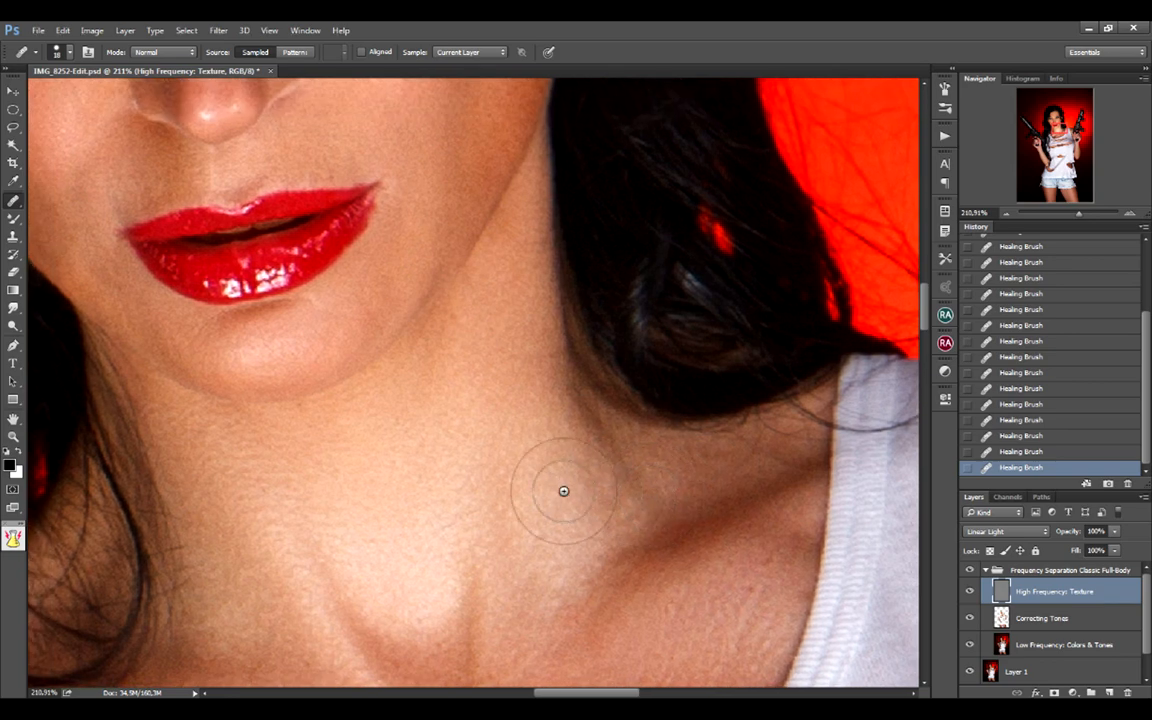
{"action": "left_click_drag", "start_coordinate": [596, 584], "coordinate": [656, 359]}
{"action": "left_click", "coordinate": [620, 401], "text": "alt"}
{"action": "left_click", "coordinate": [544, 491]}
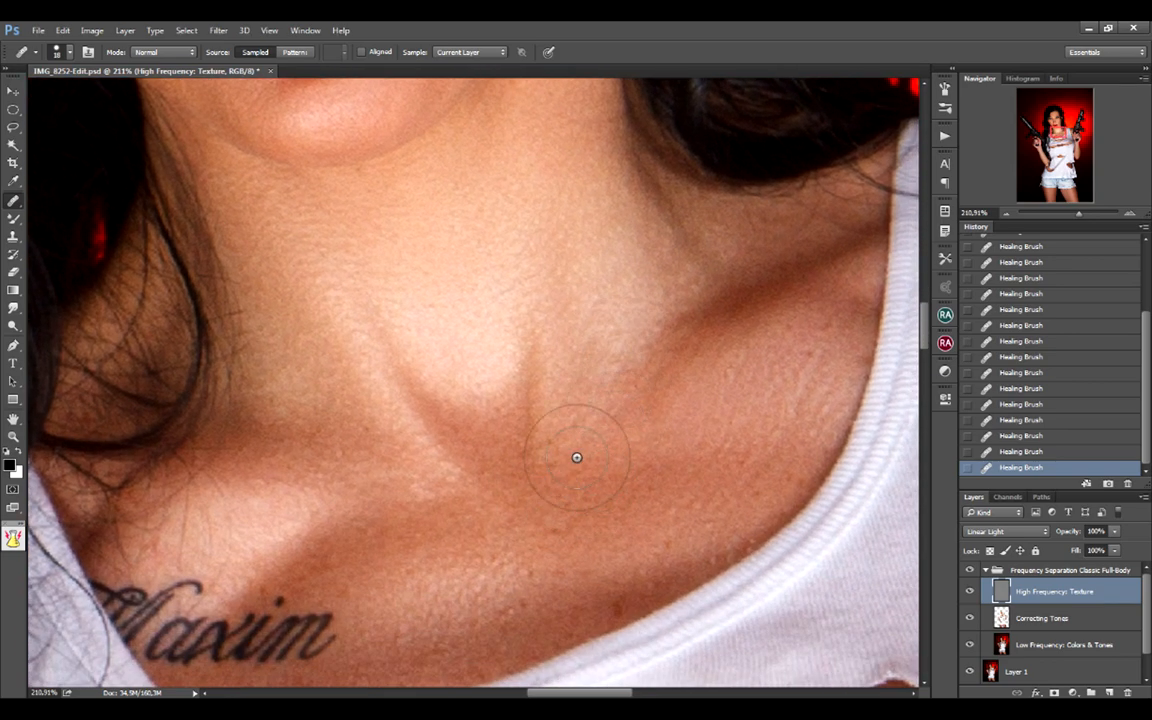
Step: Heal the spots and uneven texture on the upper chest between the collarbone notch, the tattoo and the shirt neckline
{"action": "left_click_drag", "start_coordinate": [587, 463], "coordinate": [635, 380]}
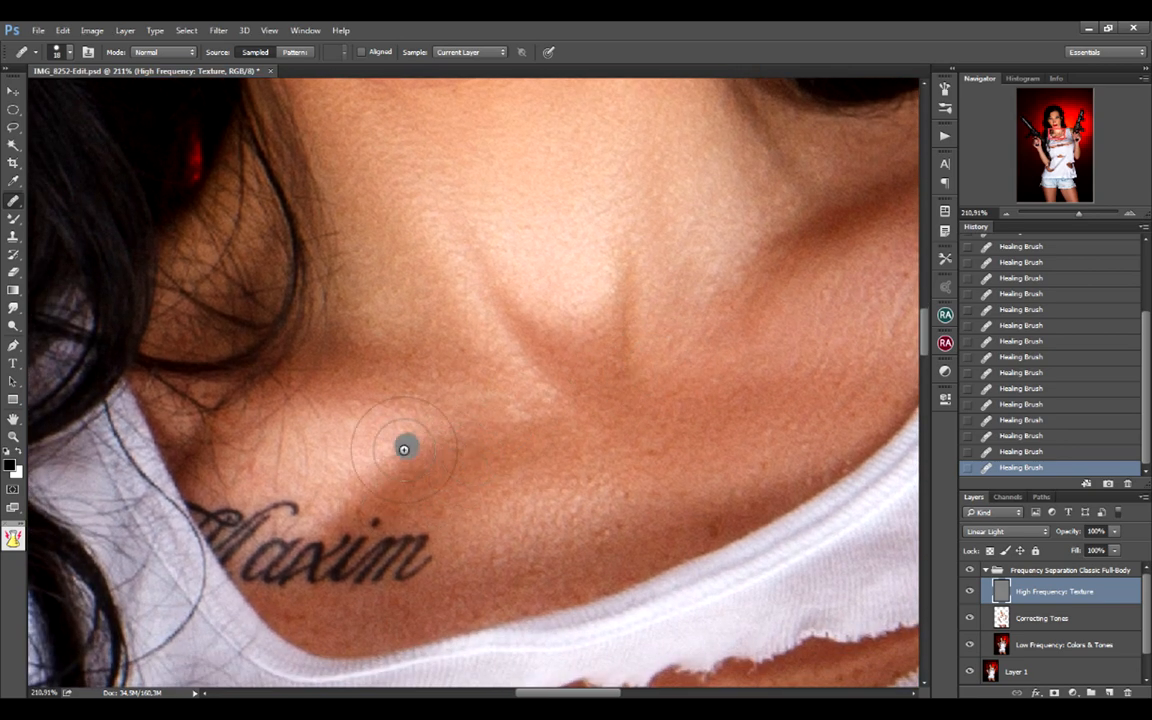
{"action": "left_click_drag", "start_coordinate": [404, 445], "coordinate": [470, 411]}
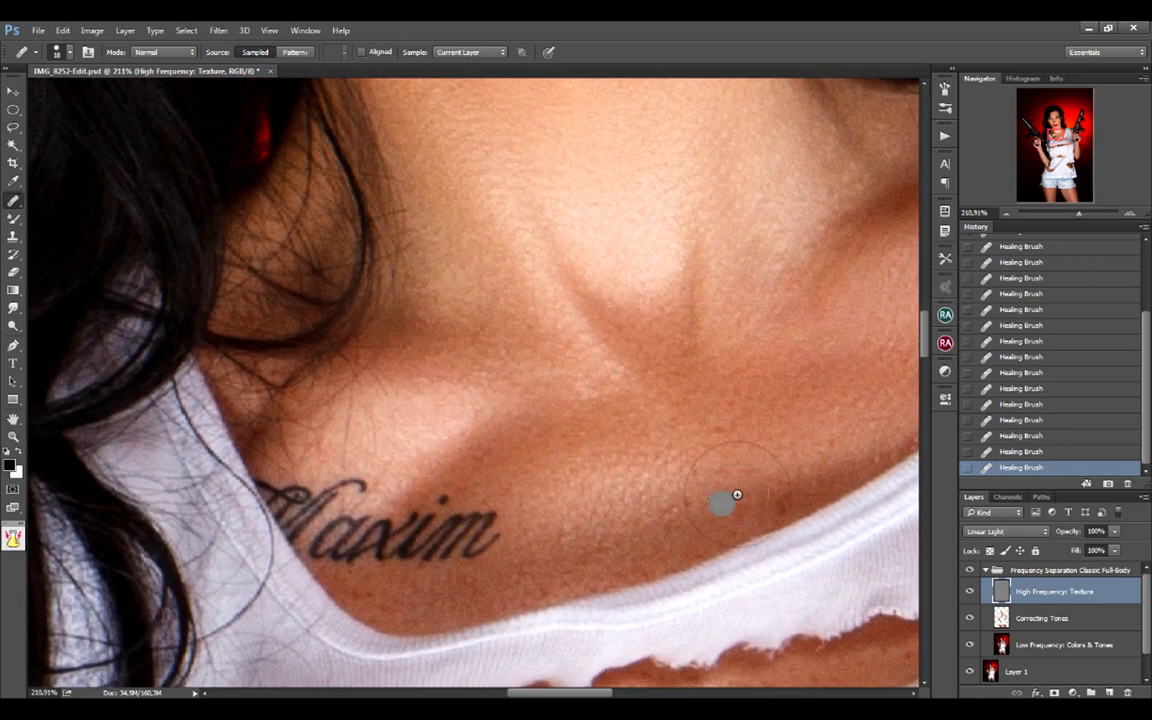
{"action": "left_click_drag", "start_coordinate": [728, 501], "coordinate": [651, 473]}
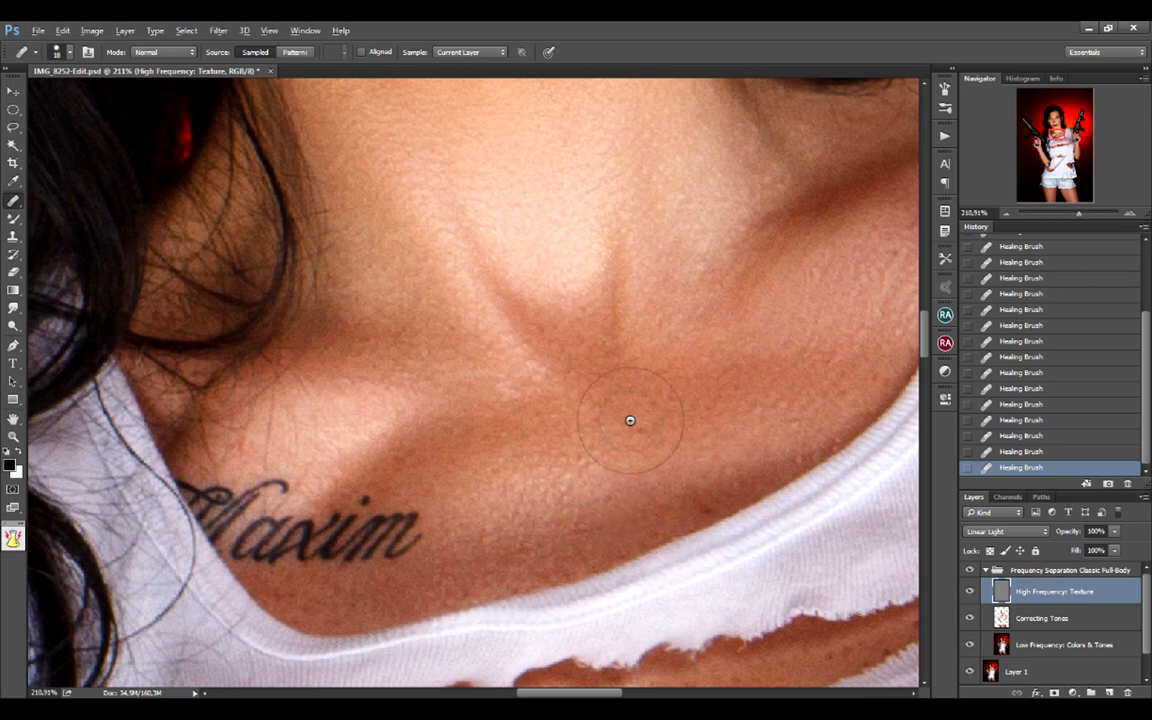
{"action": "left_click_drag", "start_coordinate": [677, 383], "coordinate": [594, 480]}
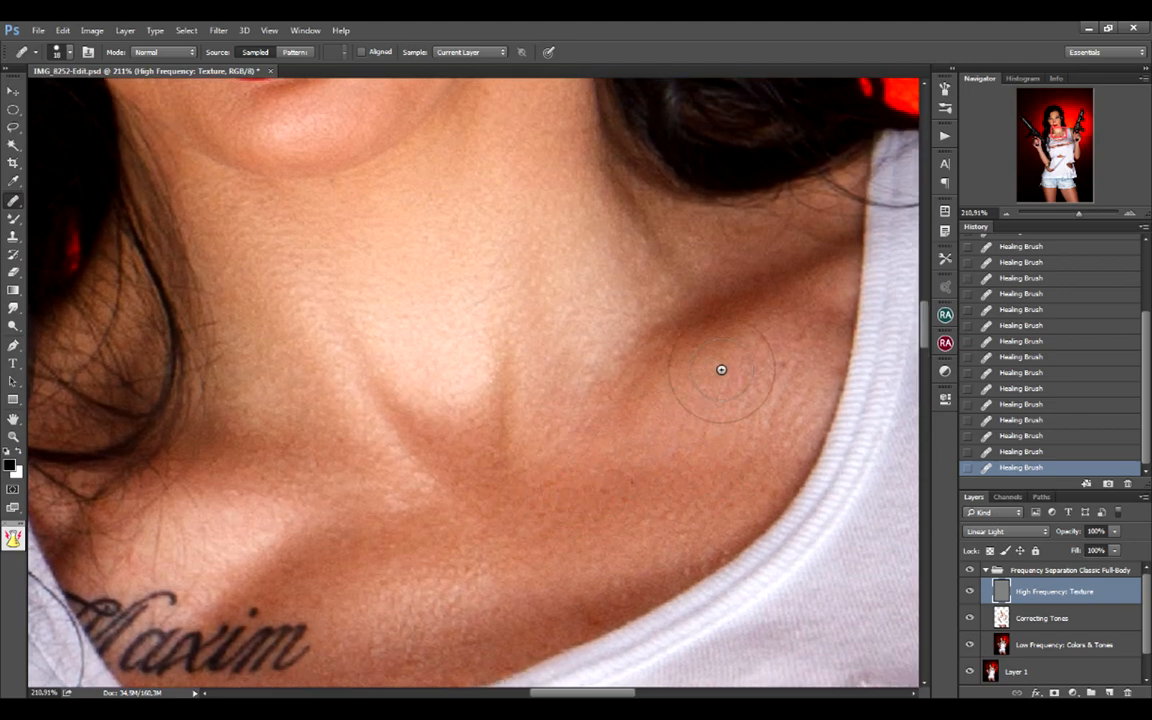
Step: Heal the wrinkled texture and small spots on the chest below the collarbone, beside the ribbed shirt strap
{"action": "left_click_drag", "start_coordinate": [721, 372], "coordinate": [636, 442]}
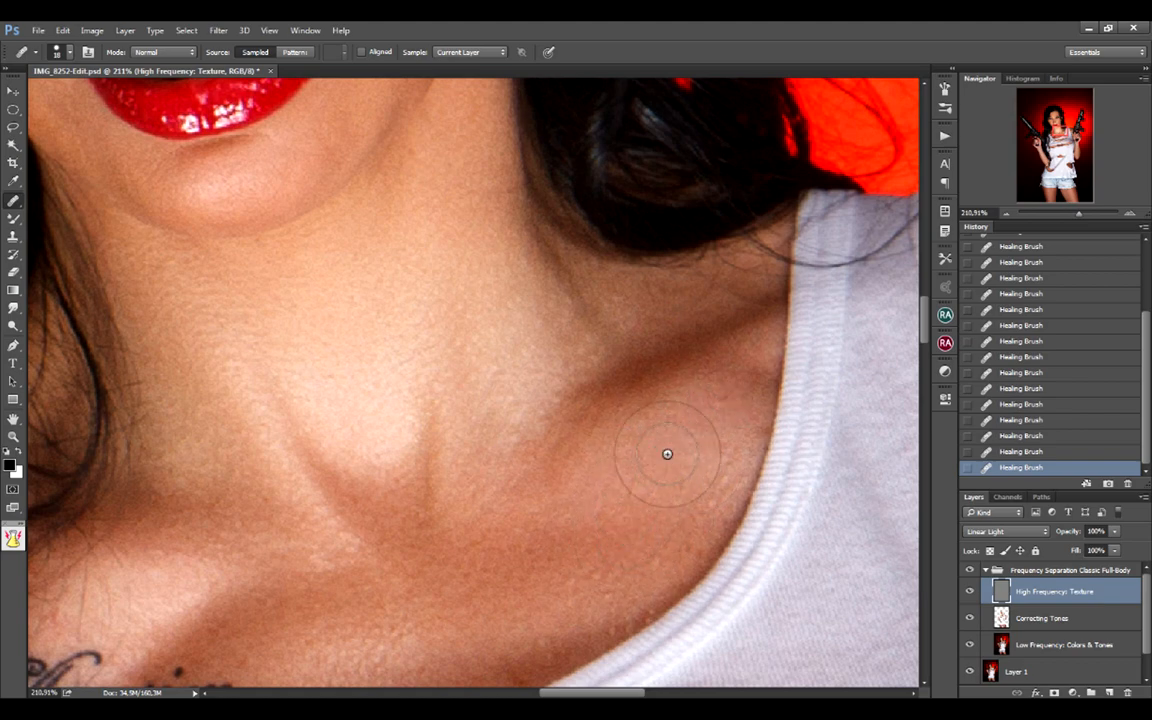
{"action": "left_click_drag", "start_coordinate": [667, 454], "coordinate": [574, 489]}
{"action": "left_click_drag", "start_coordinate": [710, 532], "coordinate": [647, 523]}
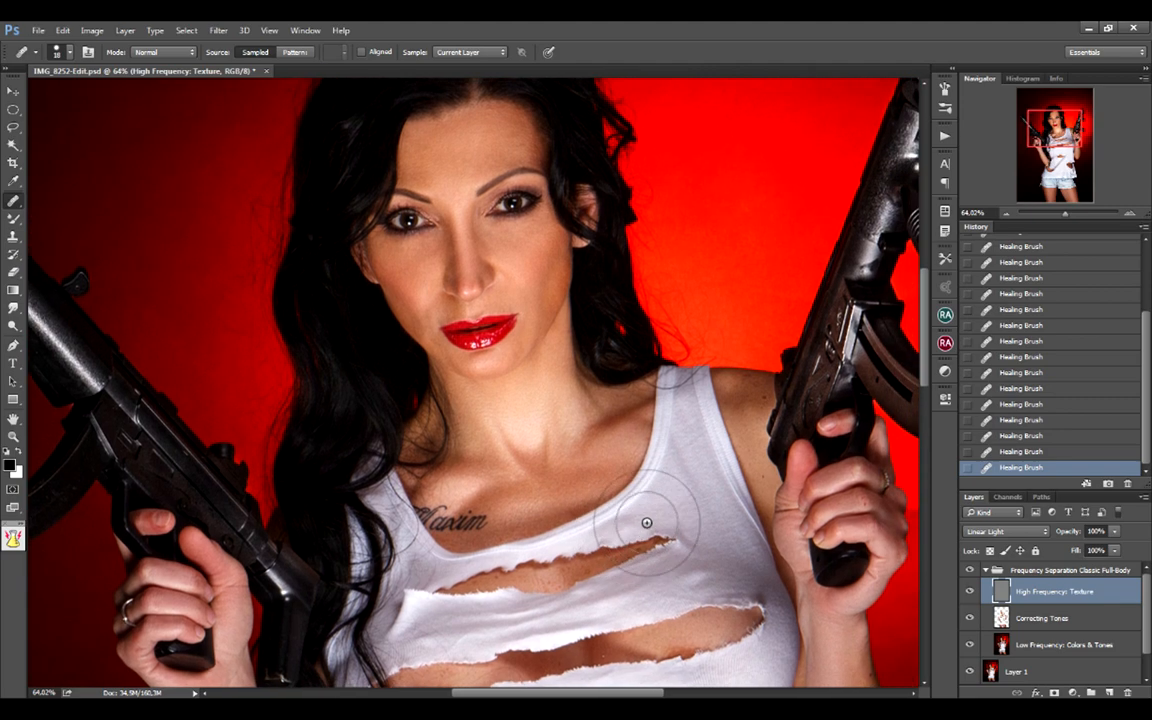
Step: Heal the small blemishes on the chest around and below the tattoo, reducing the brush size to 12
{"action": "left_click_drag", "start_coordinate": [515, 544], "coordinate": [672, 460]}
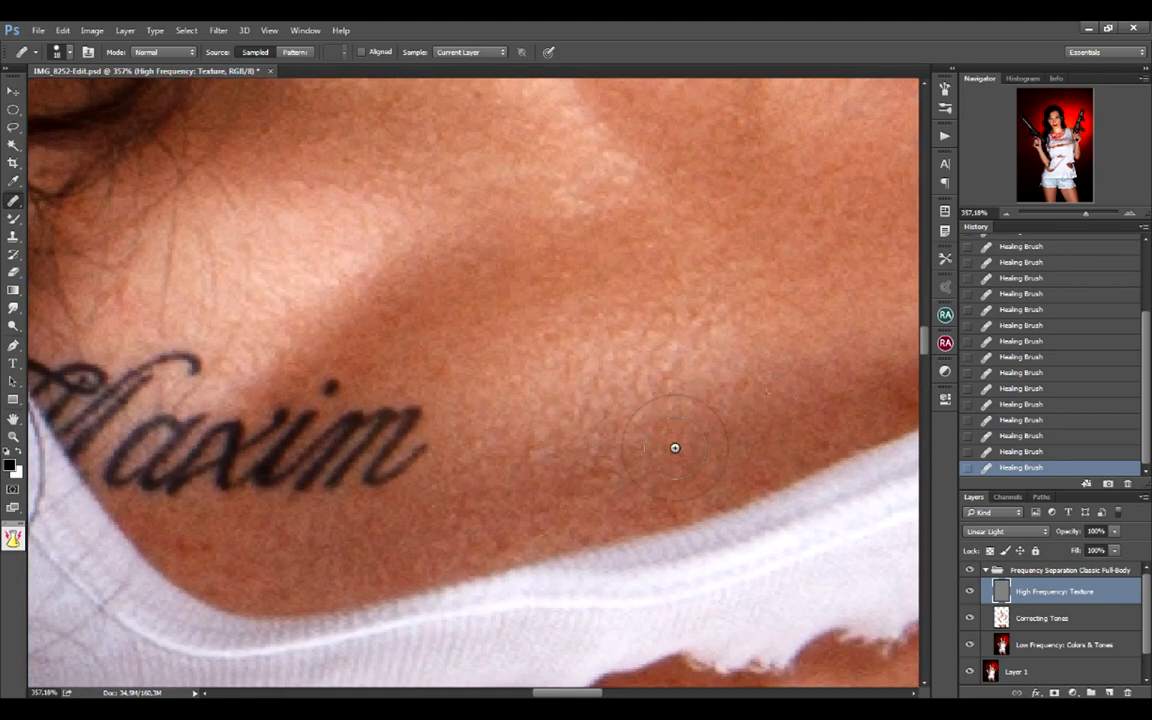
{"action": "left_click_drag", "start_coordinate": [681, 463], "coordinate": [728, 438]}
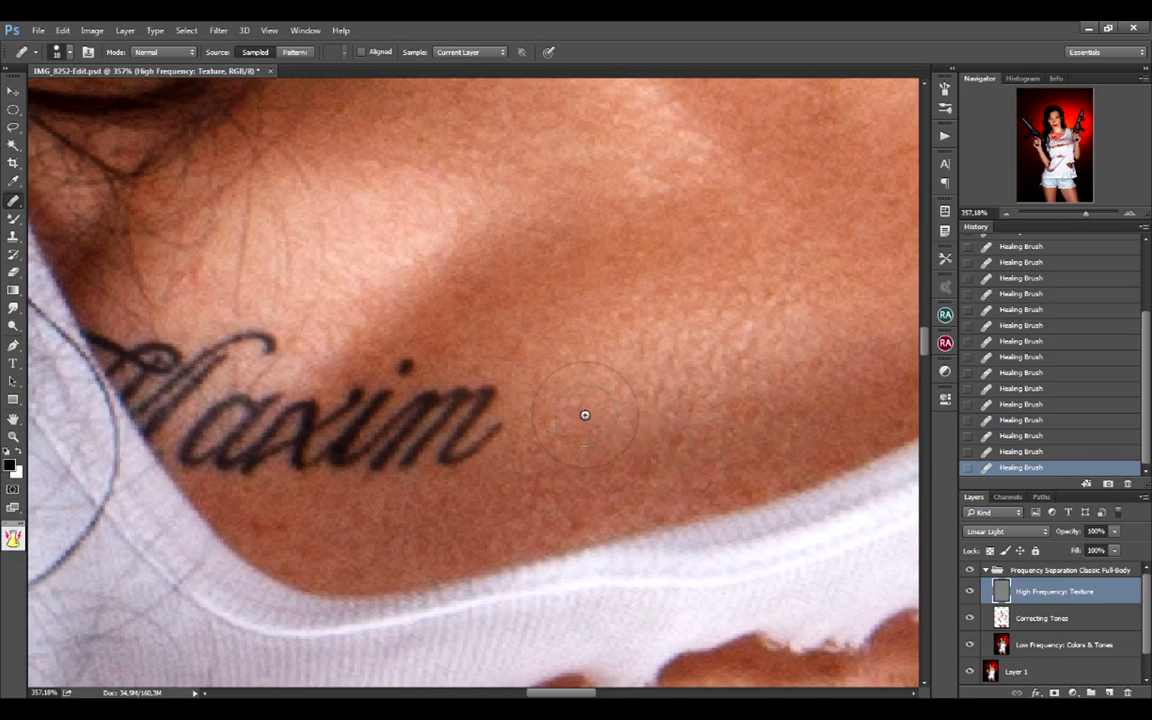
{"action": "left_click_drag", "start_coordinate": [553, 477], "coordinate": [591, 446]}
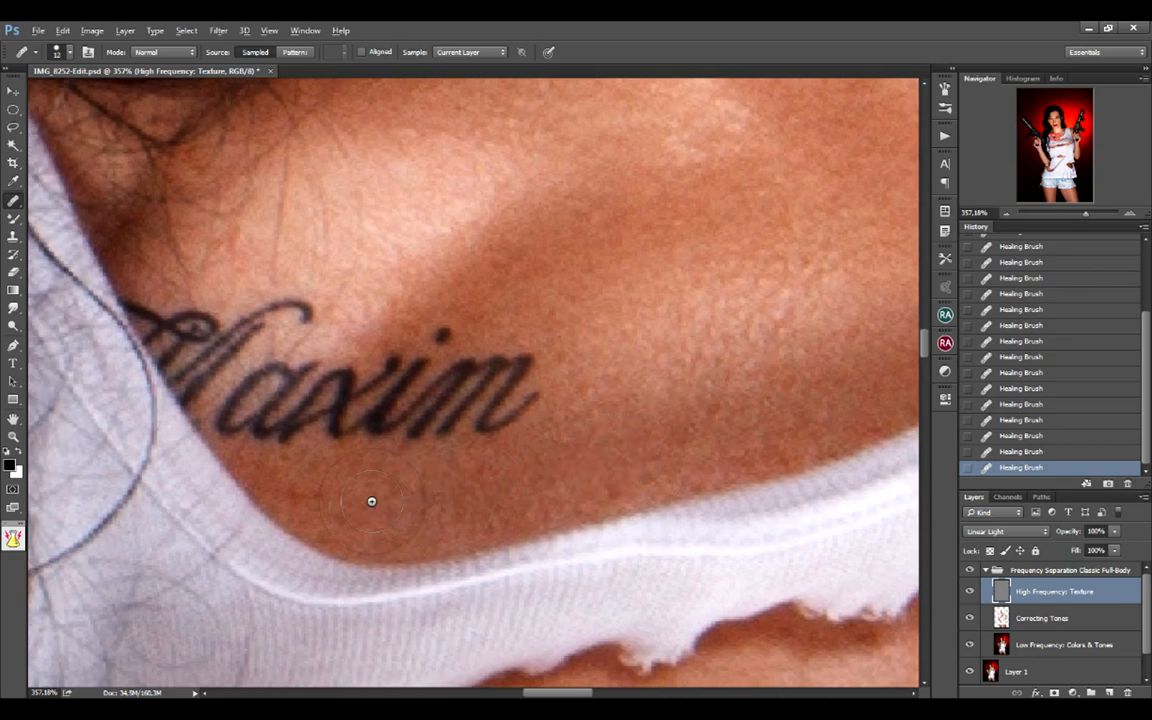
{"action": "left_click_drag", "start_coordinate": [689, 355], "coordinate": [420, 537]}
{"action": "mouse_move", "coordinate": [586, 419]}
{"action": "left_mouse_down"}
{"action": "mouse_move", "coordinate": [506, 489]}
{"action": "mouse_move", "coordinate": [674, 375]}
{"action": "mouse_move", "coordinate": [556, 581]}
{"action": "mouse_move", "coordinate": [597, 419]}
{"action": "left_mouse_up"}
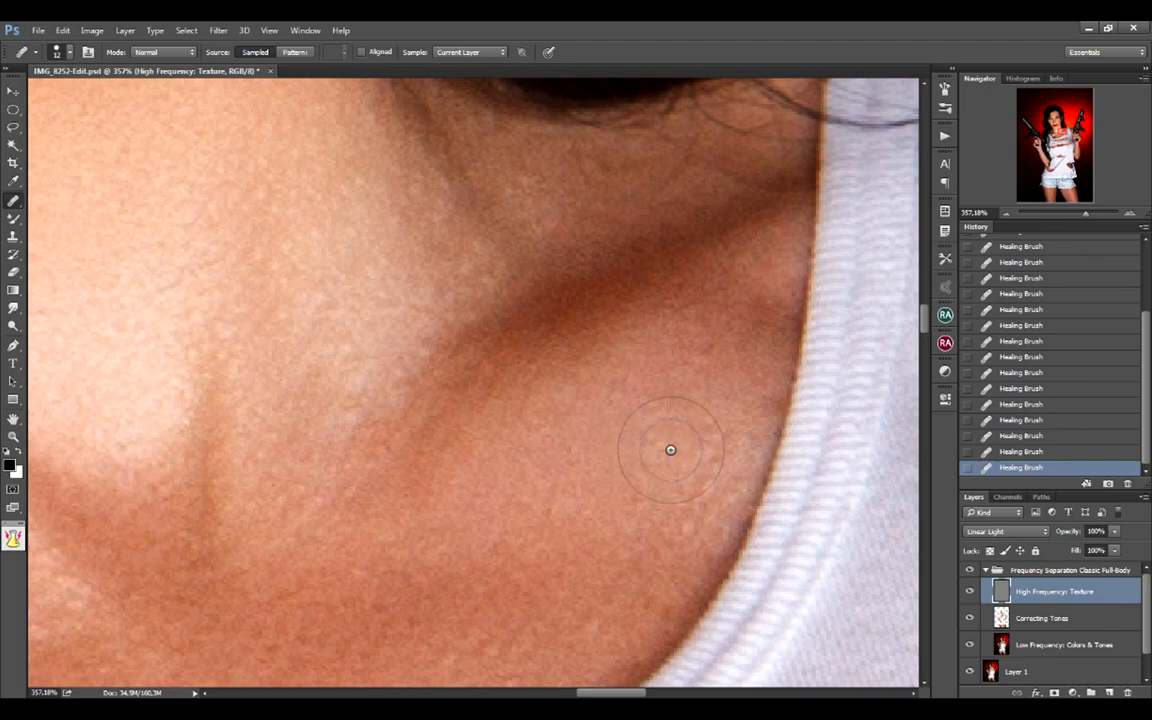
Step: Heal the moles and dark spots on the shoulder between the shirt strap and the gun with brush size 19
{"action": "scroll", "coordinate": [635, 465], "scroll_direction": "down", "scroll_amount": 5}
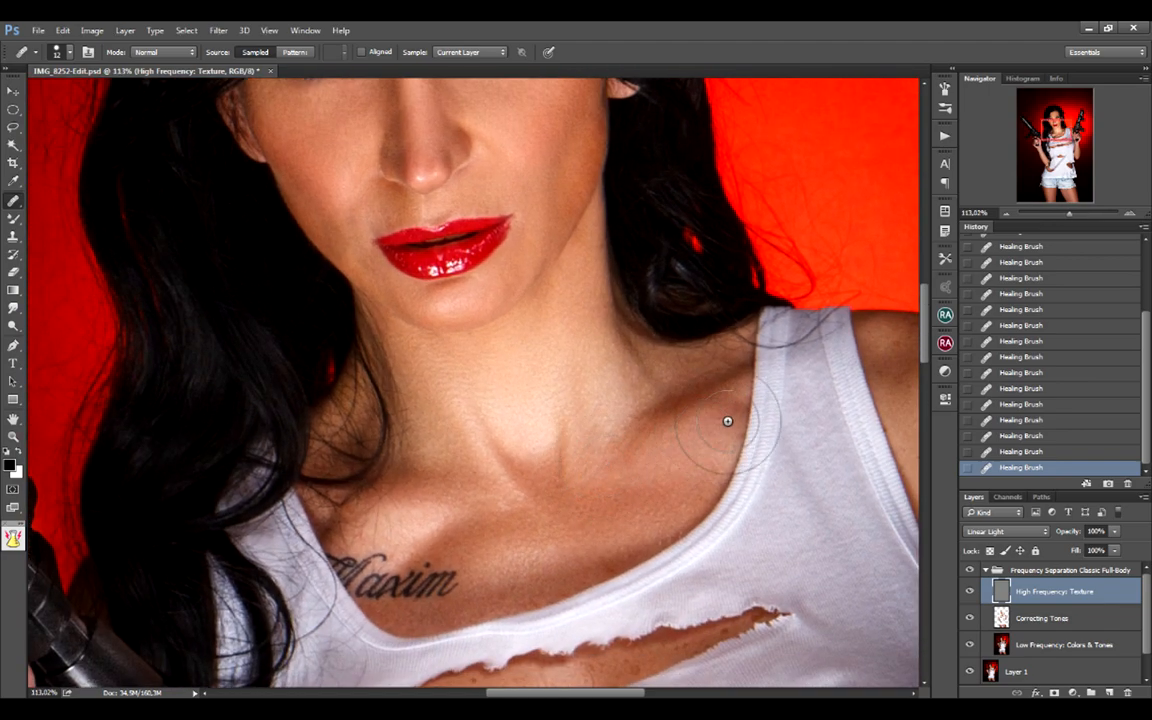
{"action": "scroll", "coordinate": [728, 417], "scroll_direction": "up", "scroll_amount": 4}
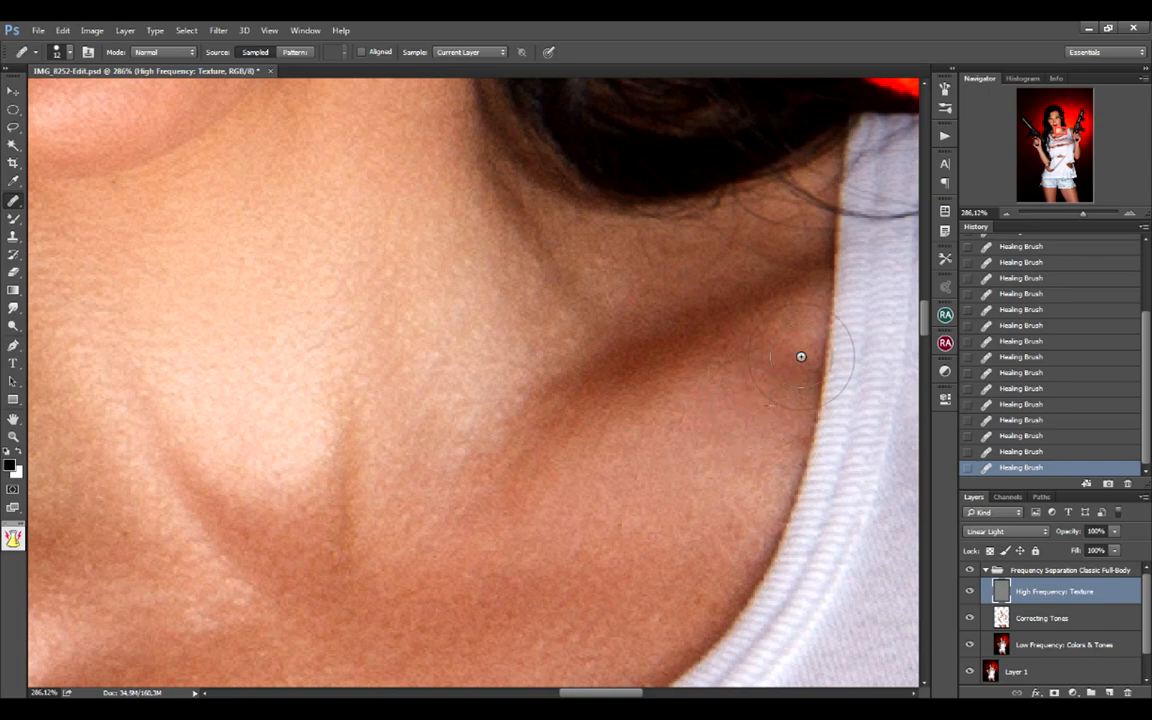
{"action": "scroll", "coordinate": [818, 391], "scroll_direction": "right", "scroll_amount": 6}
{"action": "scroll", "coordinate": [818, 391], "scroll_direction": "up", "scroll_amount": 2}
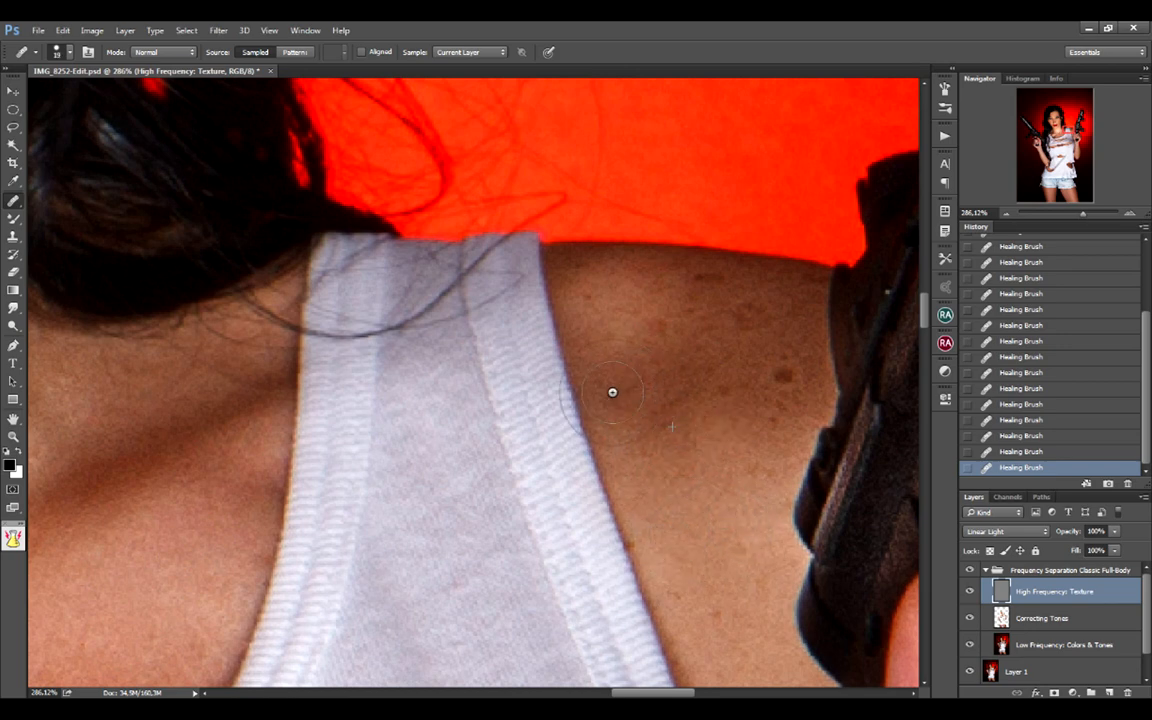
{"action": "left_click_drag", "start_coordinate": [755, 291], "coordinate": [707, 334]}
{"action": "left_click", "coordinate": [691, 293], "text": "alt"}
{"action": "left_click_drag", "start_coordinate": [776, 392], "coordinate": [759, 457]}
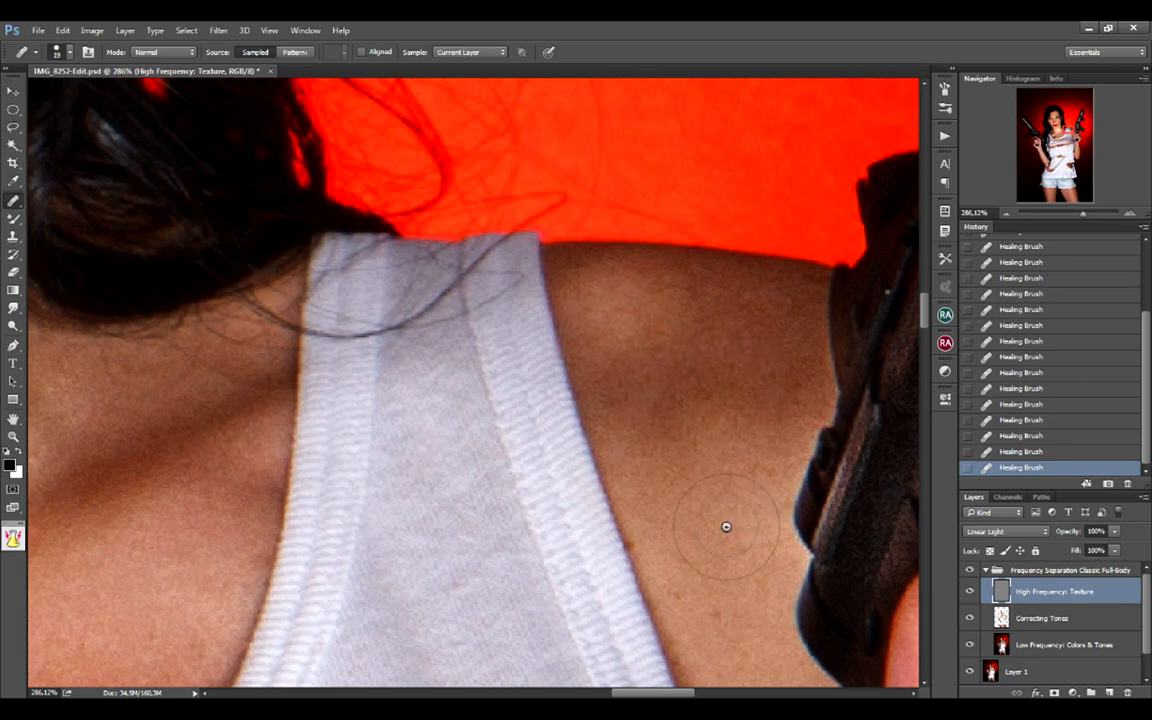
Step: Heal the moles on the skin between the shirt's armhole and the gun hand, using brush size 11 along the fabric edge
{"action": "left_click_drag", "start_coordinate": [725, 525], "coordinate": [684, 378]}
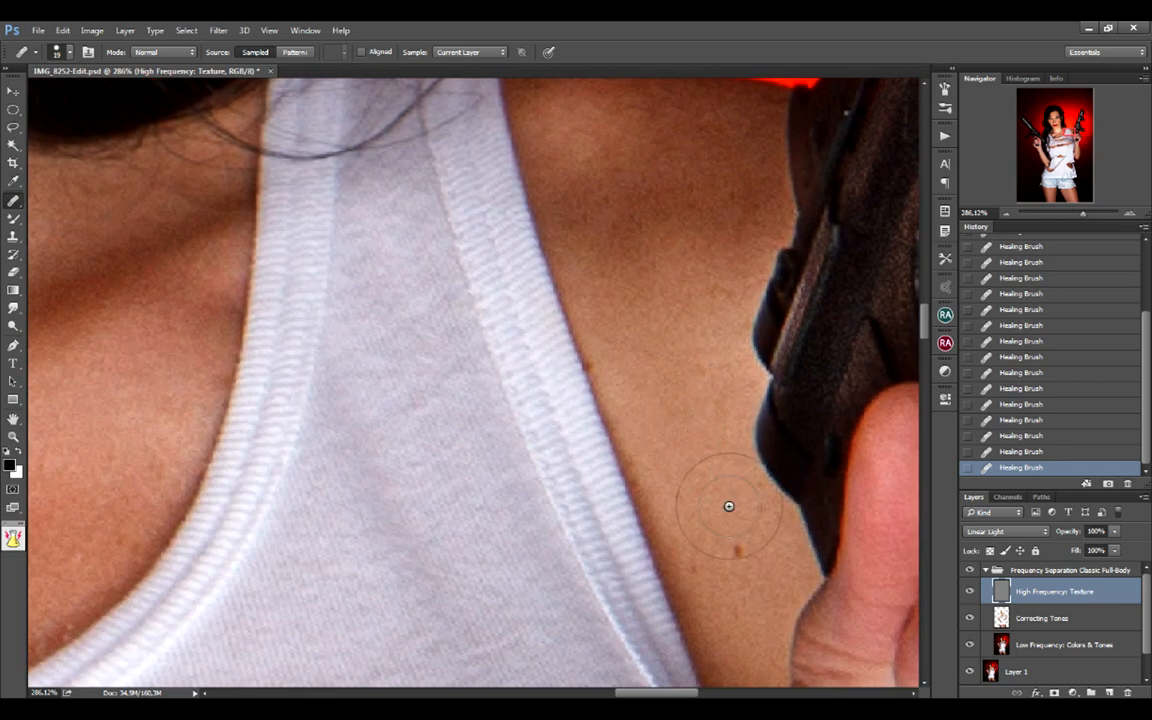
{"action": "left_click_drag", "start_coordinate": [707, 446], "coordinate": [701, 401]}
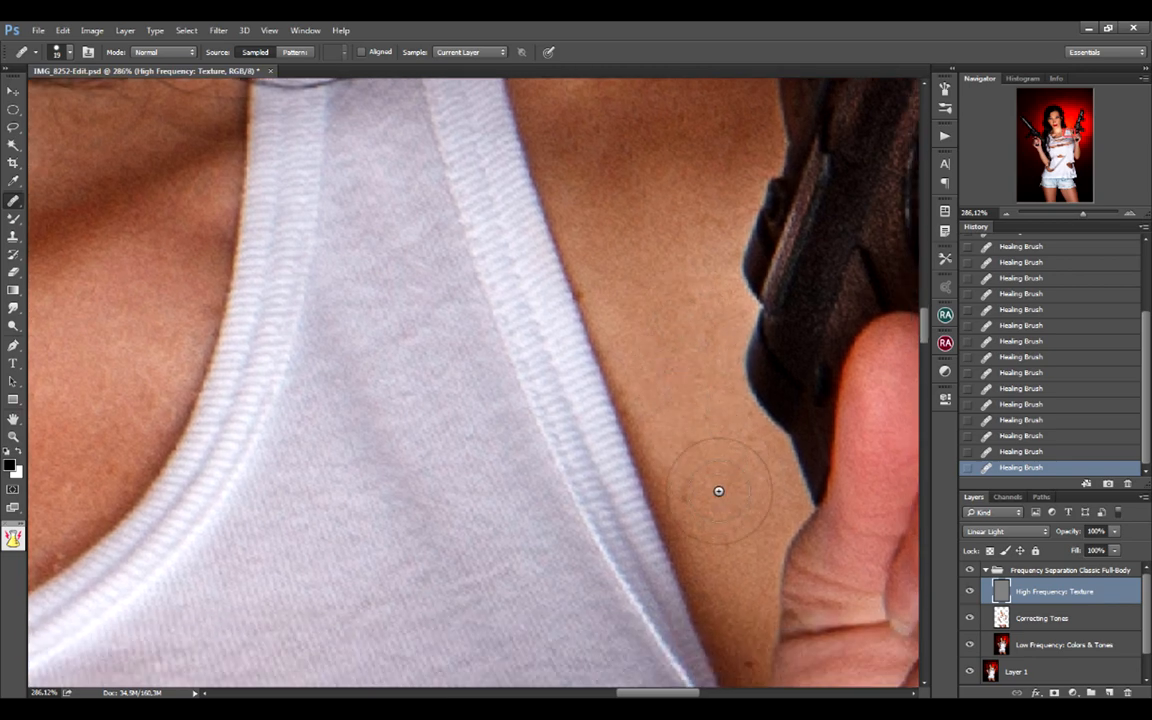
{"action": "left_click_drag", "start_coordinate": [705, 527], "coordinate": [696, 420]}
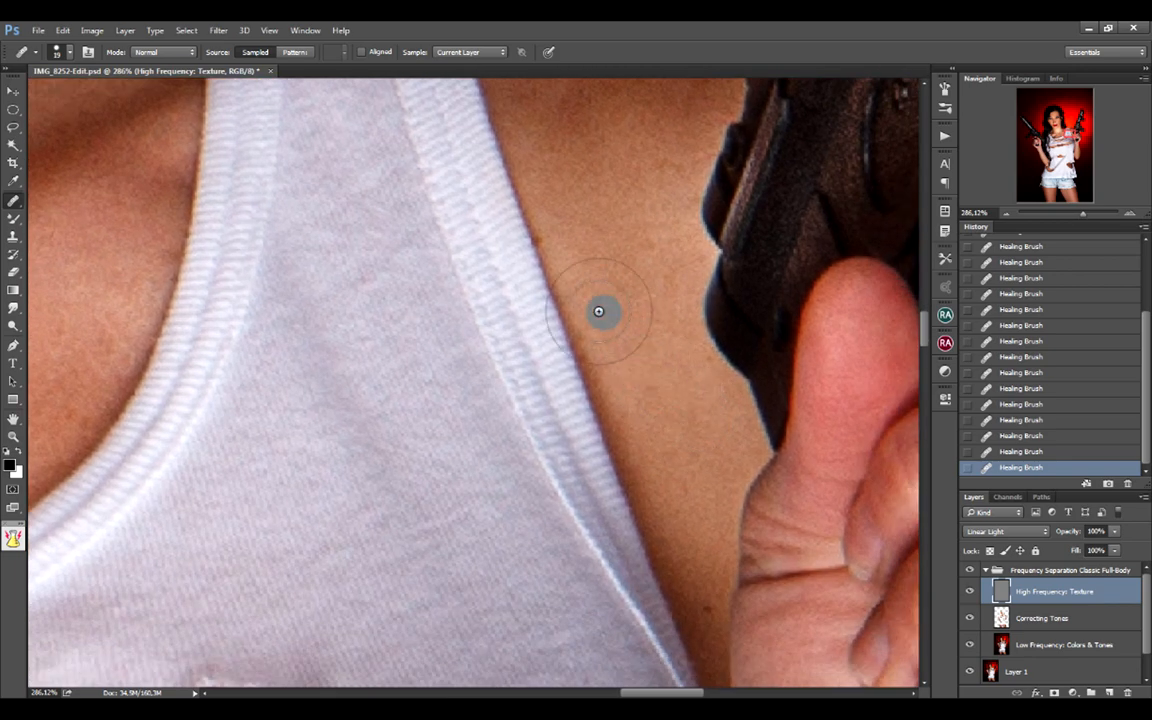
{"action": "right_click", "coordinate": [550, 270], "text": "alt"}
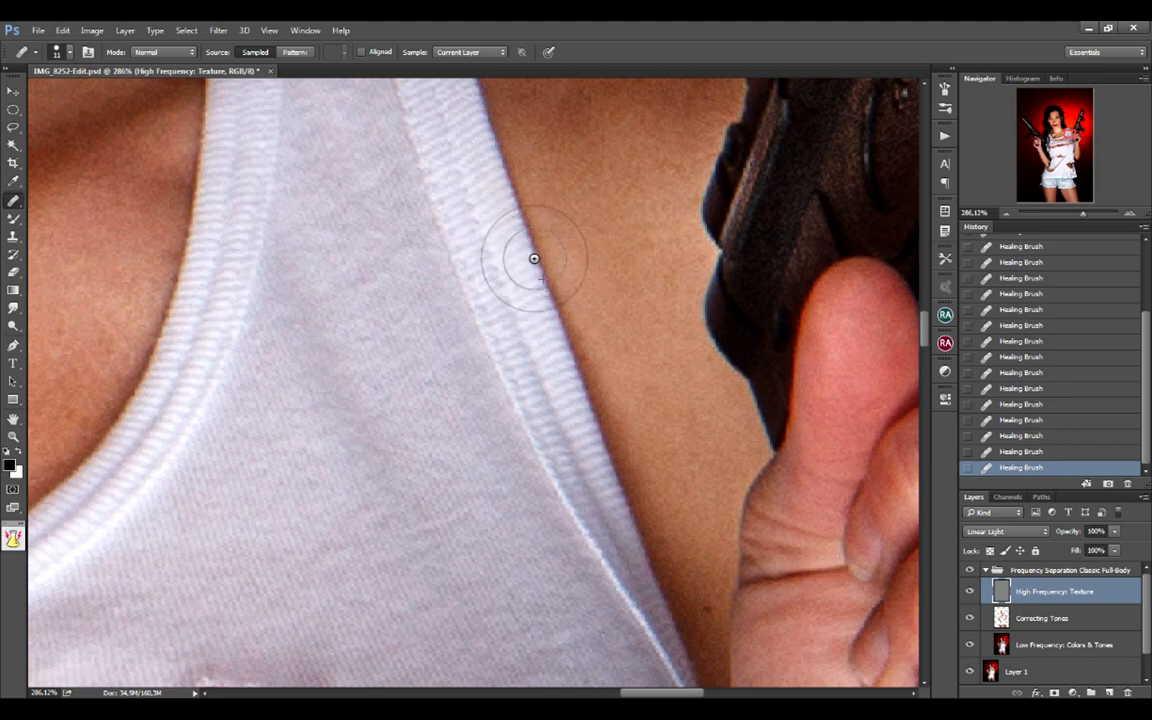
Step: Heal the spots on the palm and the red marks on the knuckles of the hand gripping the gun
{"action": "scroll", "coordinate": [662, 388], "scroll_direction": "down", "scroll_amount": 3}
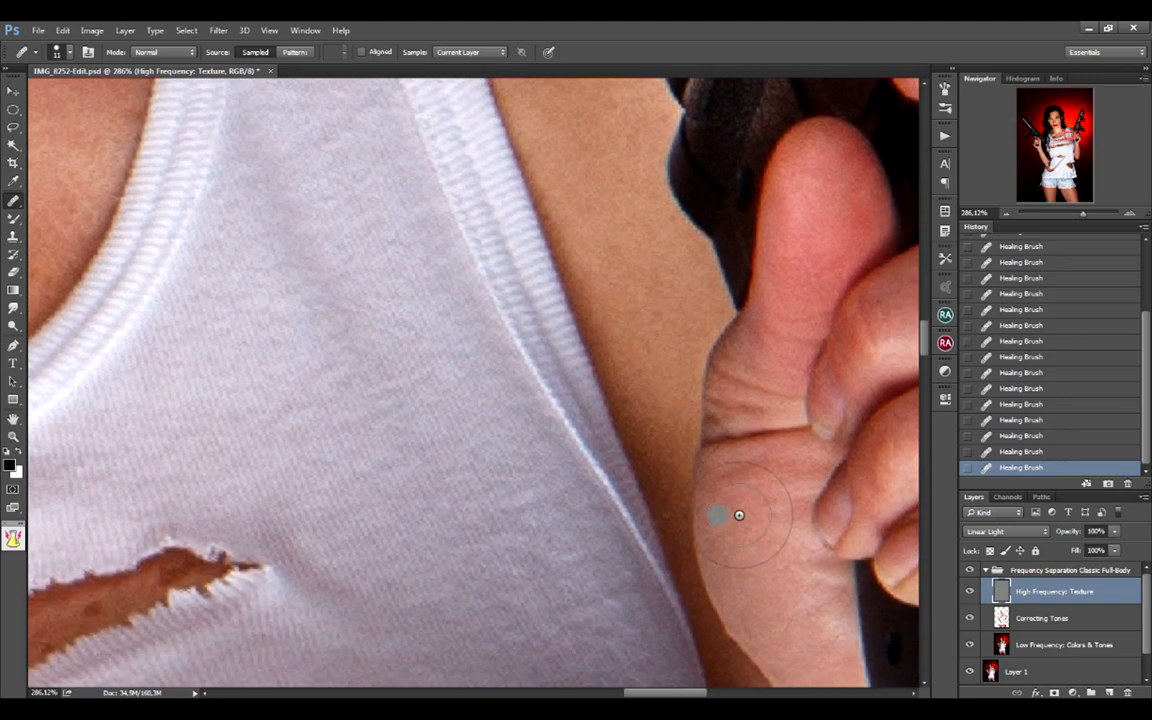
{"action": "left_click_drag", "start_coordinate": [789, 428], "coordinate": [640, 461]}
{"action": "left_click_drag", "start_coordinate": [733, 482], "coordinate": [617, 347]}
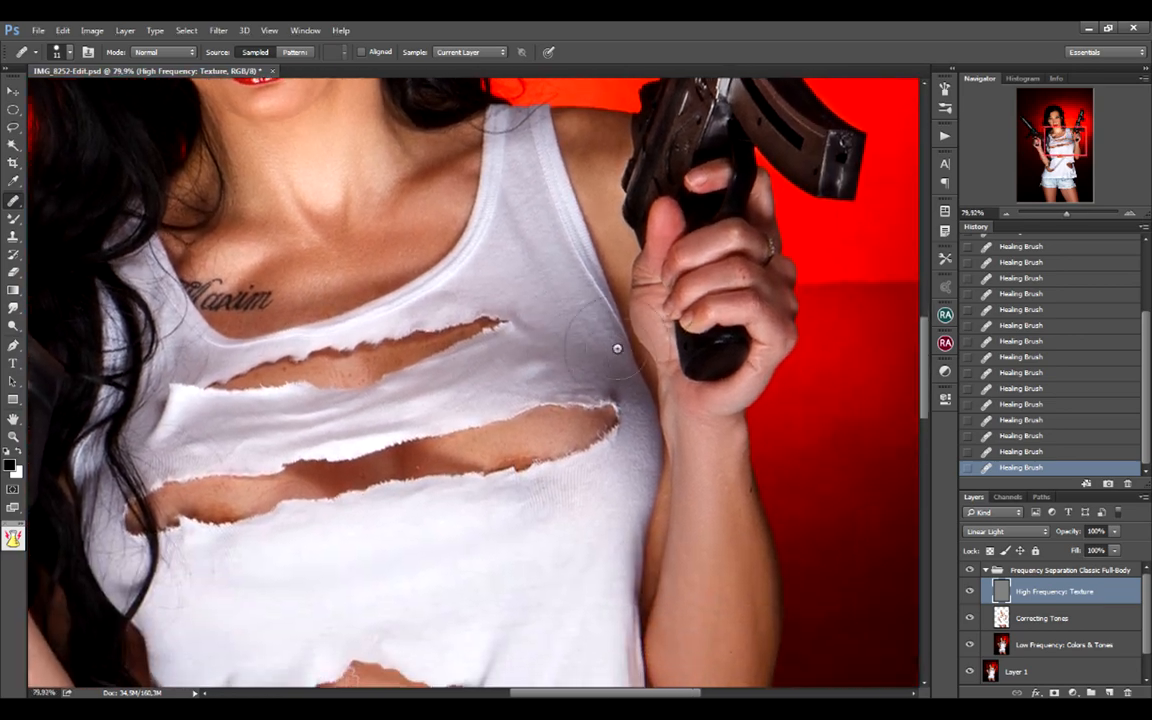
{"action": "scroll", "coordinate": [723, 285], "scroll_direction": "up", "scroll_amount": 5}
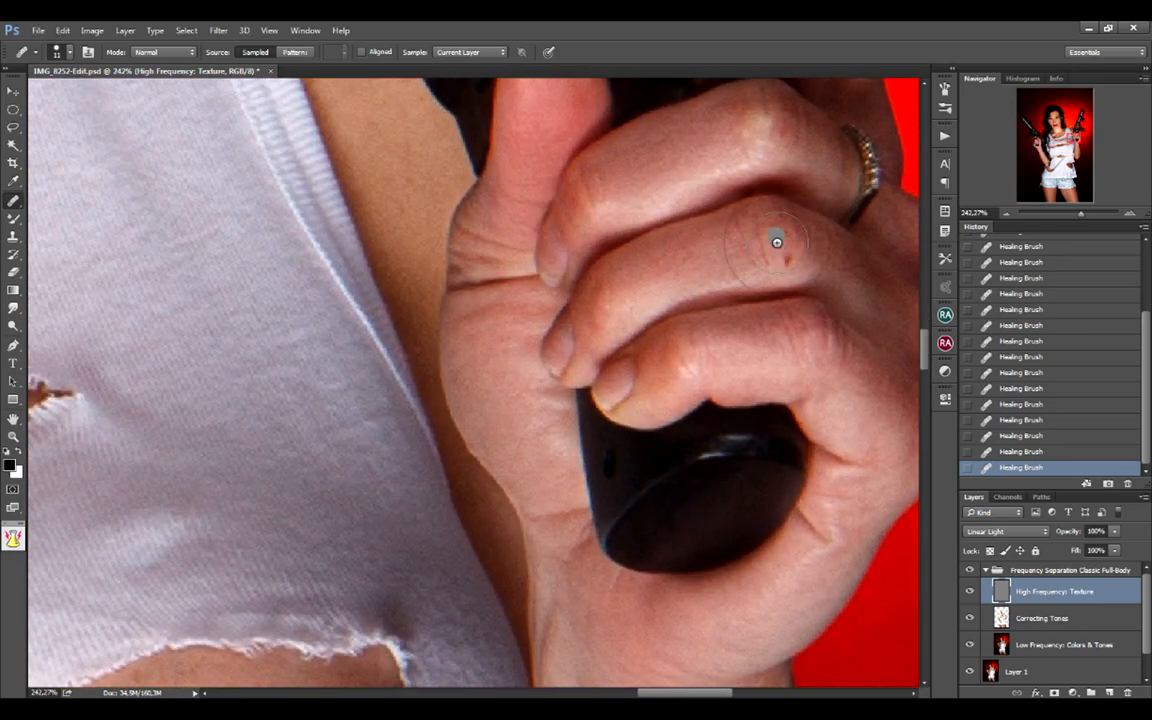
Step: Heal the dark mole and small spots along the outer edge of the raised forearm below the wrist
{"action": "scroll", "coordinate": [743, 296], "scroll_direction": "down", "scroll_amount": 10}
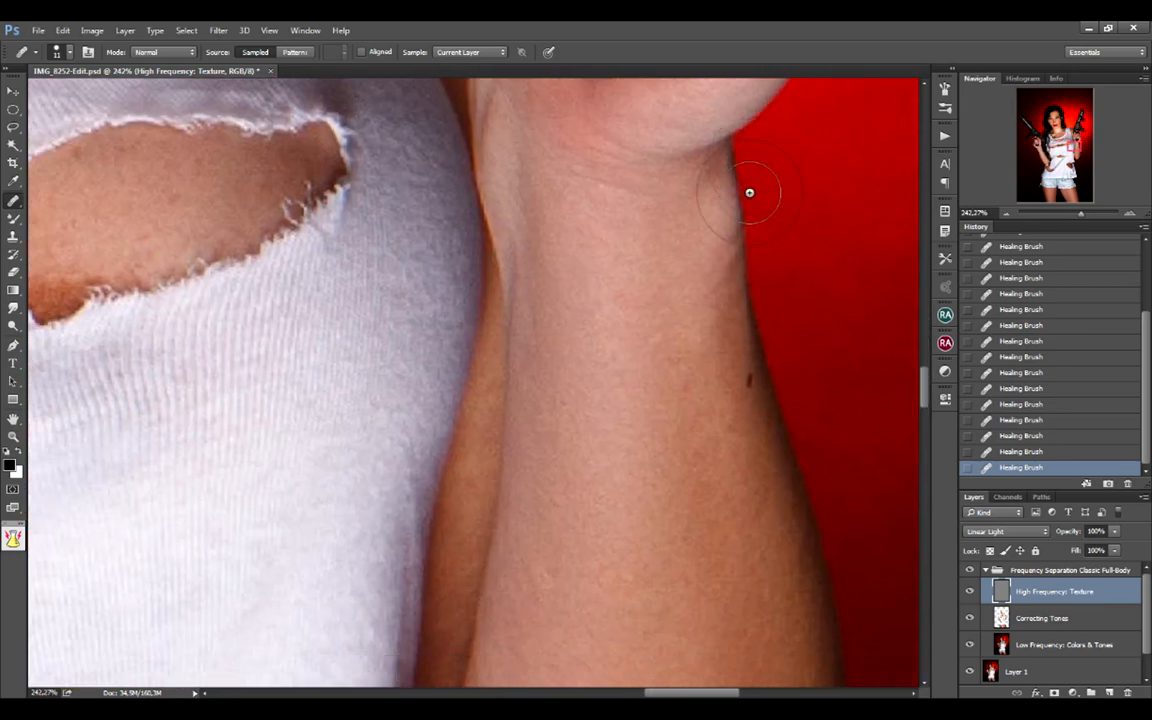
{"action": "left_click", "coordinate": [746, 360]}
{"action": "left_click", "coordinate": [747, 343]}
{"action": "left_click", "coordinate": [768, 486]}
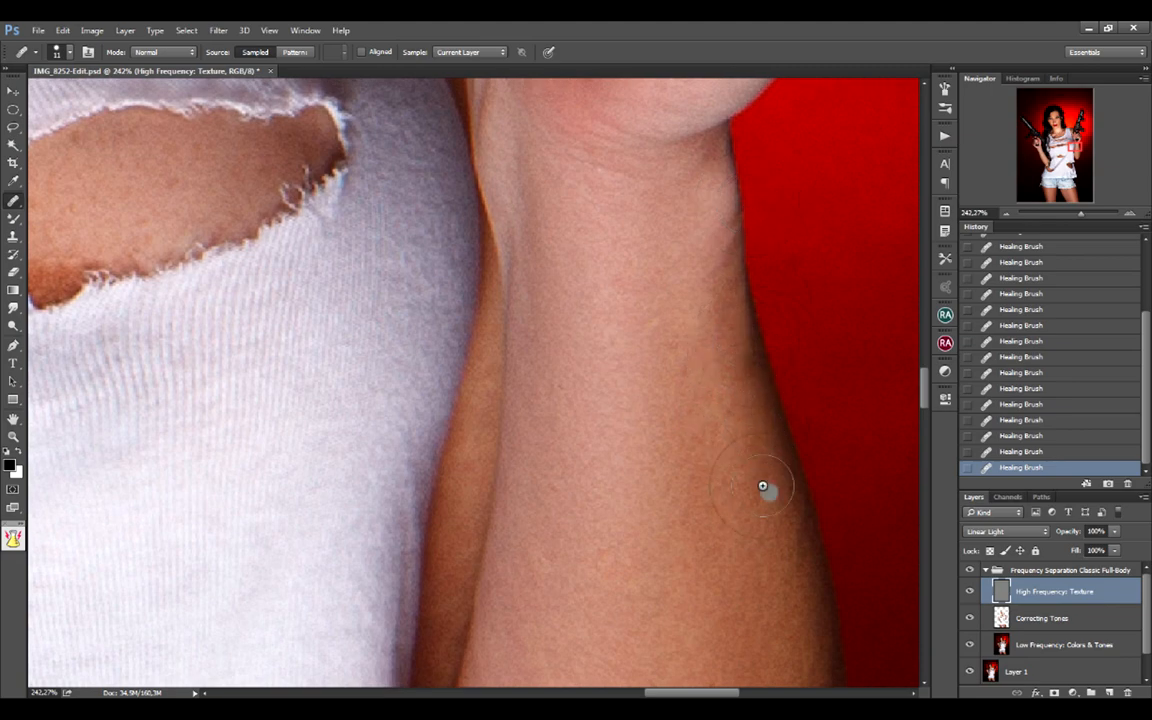
{"action": "left_click_drag", "start_coordinate": [728, 436], "coordinate": [784, 354]}
Step: Heal the moles on the skin showing through the upper shirt tear, on the part beneath the tattoo
{"action": "left_click_drag", "start_coordinate": [525, 492], "coordinate": [746, 329]}
{"action": "left_click_drag", "start_coordinate": [671, 404], "coordinate": [774, 579]}
{"action": "left_click_drag", "start_coordinate": [615, 154], "coordinate": [782, 342]}
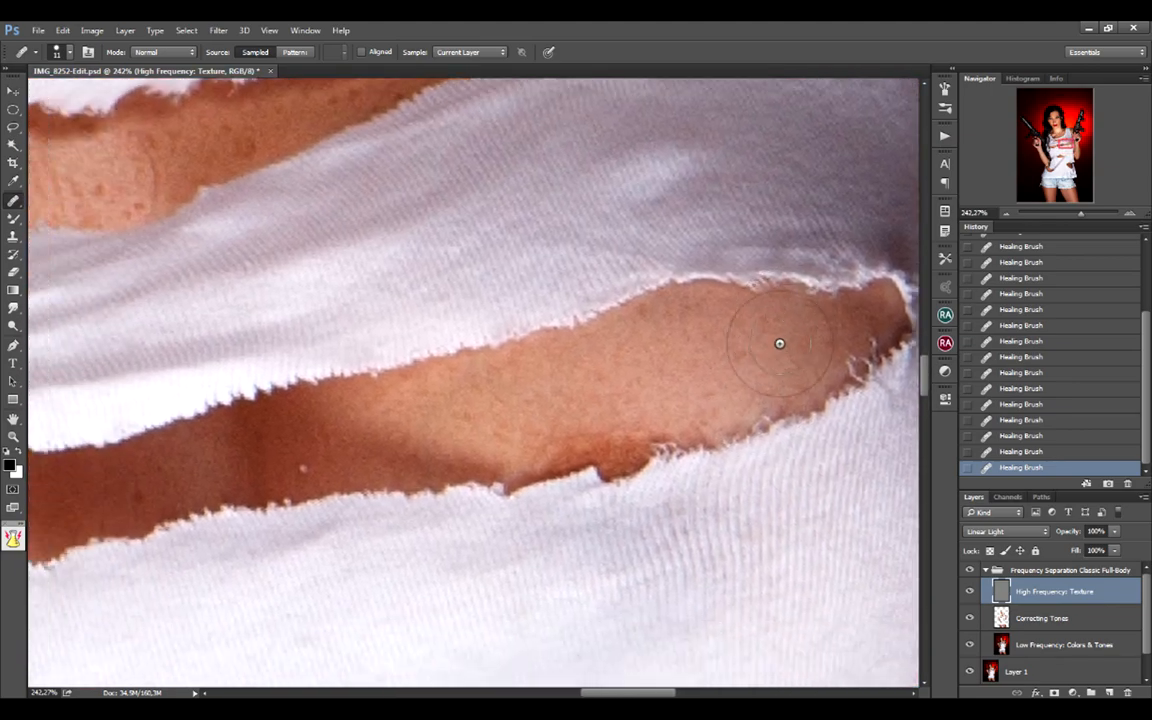
{"action": "mouse_move", "coordinate": [475, 416]}
{"action": "left_mouse_down"}
{"action": "mouse_move", "coordinate": [632, 399]}
{"action": "mouse_move", "coordinate": [823, 550]}
{"action": "mouse_move", "coordinate": [885, 581]}
{"action": "left_mouse_up"}
{"action": "left_click_drag", "start_coordinate": [598, 398], "coordinate": [745, 487]}
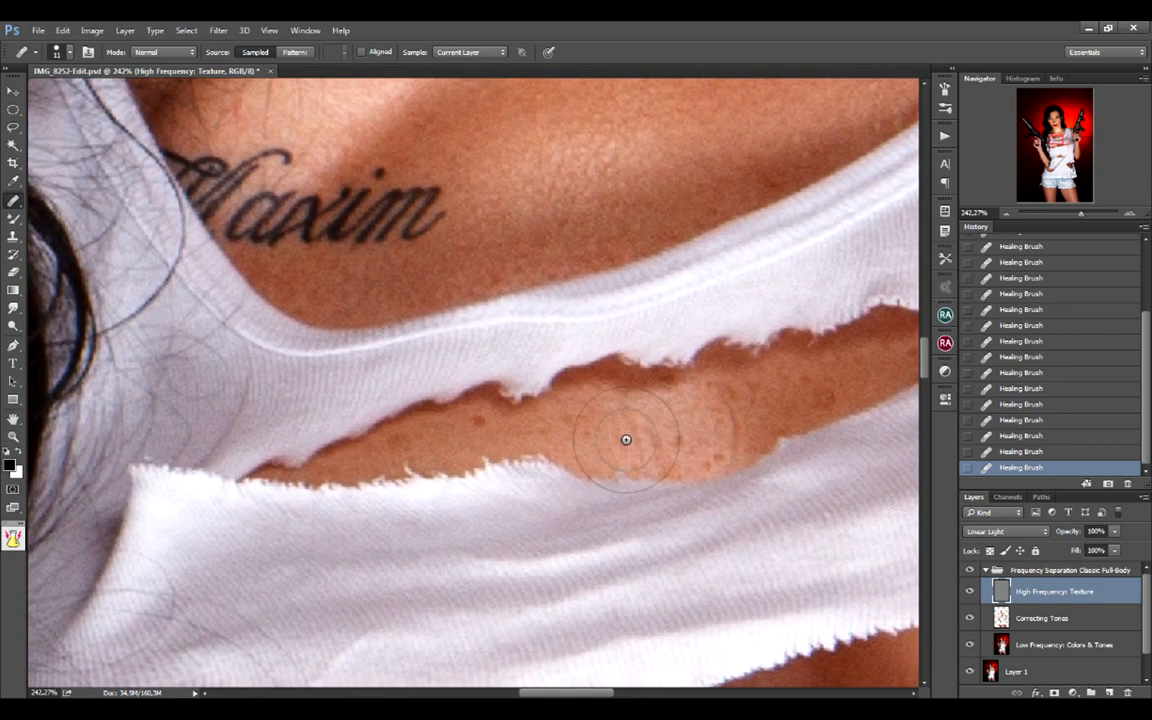
{"action": "left_click", "coordinate": [384, 438]}
{"action": "left_click", "coordinate": [401, 442], "text": "alt"}
{"action": "left_click", "coordinate": [342, 440]}
{"action": "left_click", "coordinate": [469, 432], "text": "alt"}
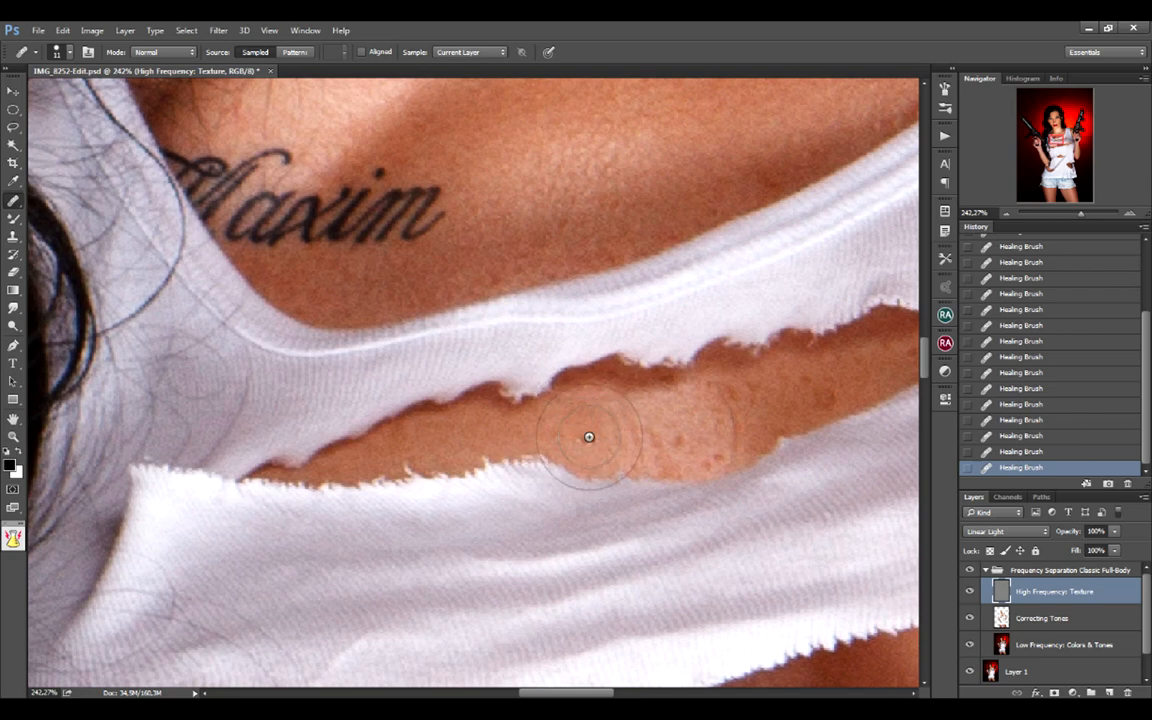
Step: Heal the moles and reddish bumps on the skin in the upper shirt tear, from the bright middle area to the narrow armhole-side end
{"action": "left_click_drag", "start_coordinate": [750, 396], "coordinate": [657, 401]}
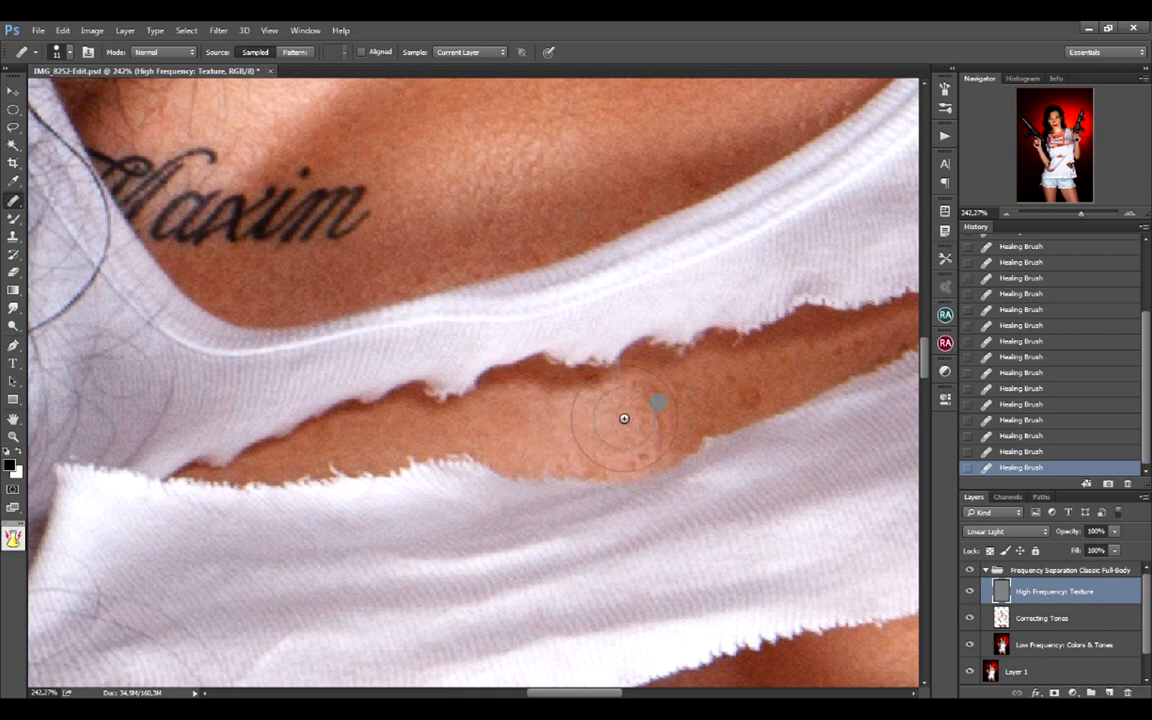
{"action": "left_click_drag", "start_coordinate": [624, 418], "coordinate": [537, 433]}
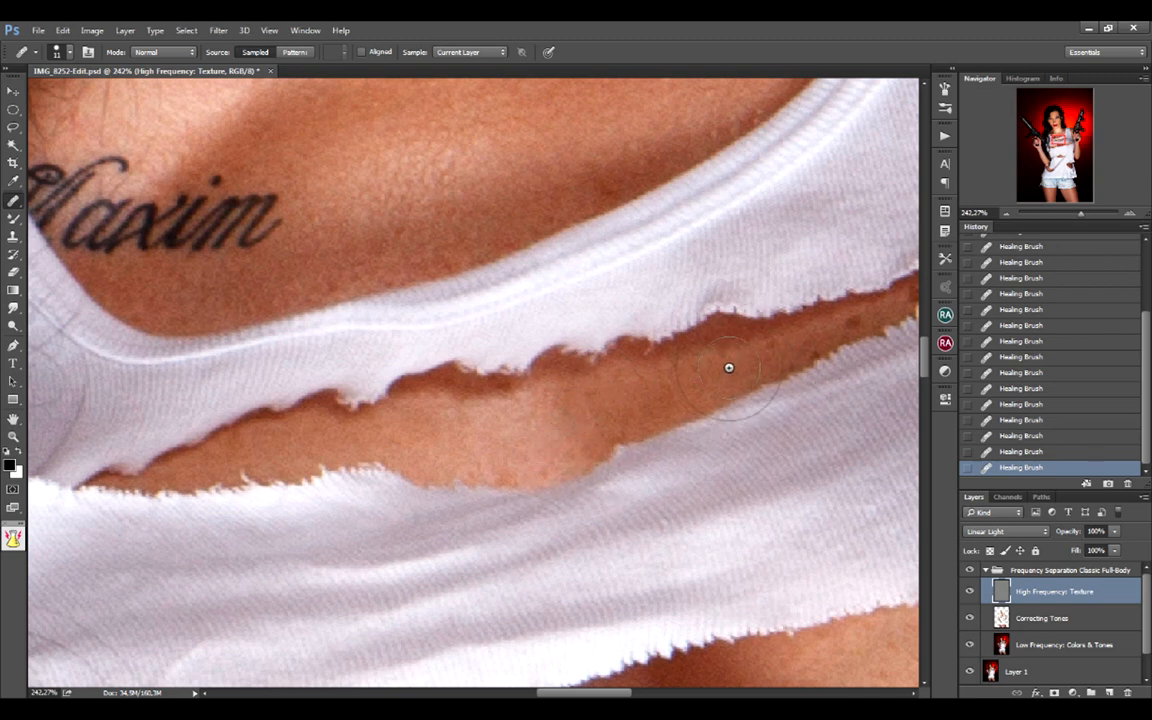
{"action": "left_click_drag", "start_coordinate": [722, 355], "coordinate": [630, 386]}
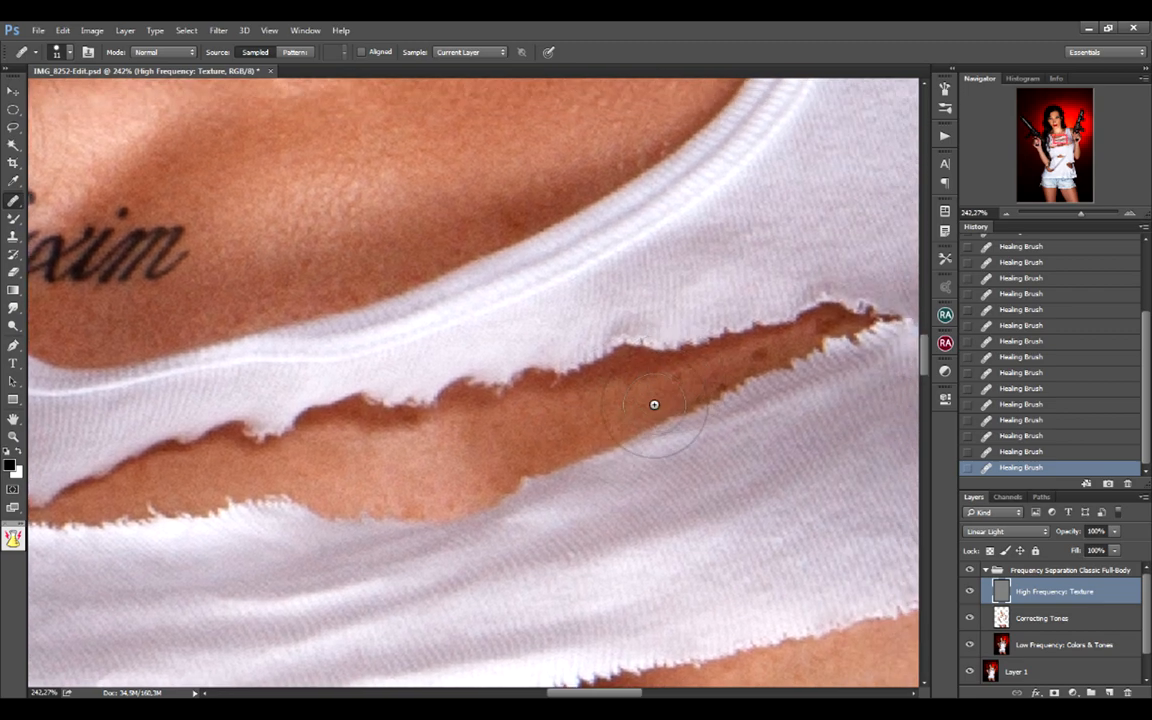
{"action": "left_click_drag", "start_coordinate": [717, 400], "coordinate": [1093, 318]}
{"action": "left_click_drag", "start_coordinate": [827, 338], "coordinate": [661, 404]}
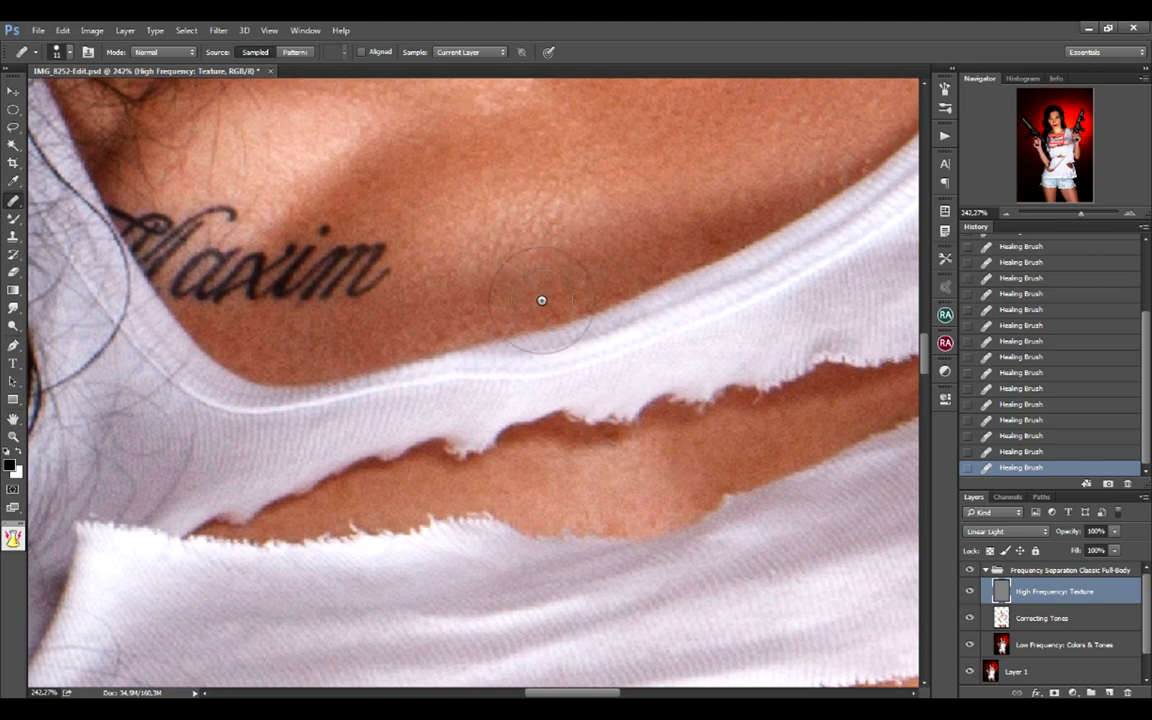
Step: Heal the spots on the skin in the second chest tear, across the part nearest the long hair and the shadowed centre
{"action": "left_click_drag", "start_coordinate": [720, 410], "coordinate": [743, 278]}
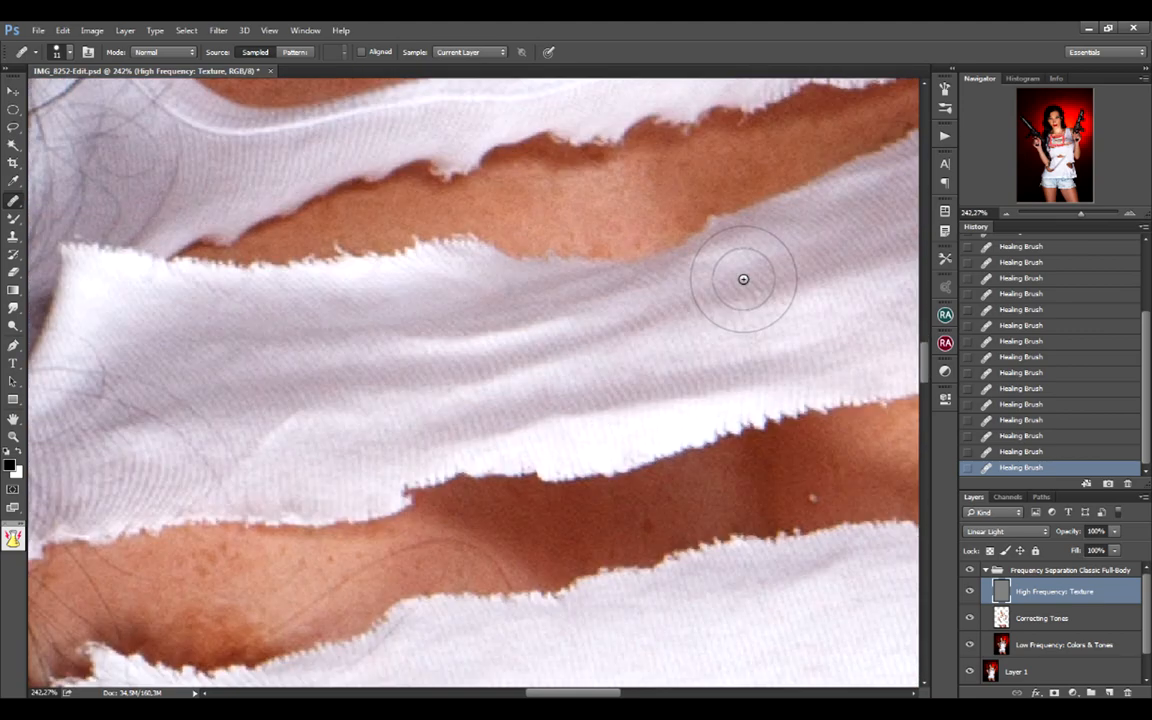
{"action": "left_click_drag", "start_coordinate": [775, 370], "coordinate": [849, 339]}
{"action": "left_click_drag", "start_coordinate": [526, 357], "coordinate": [562, 384]}
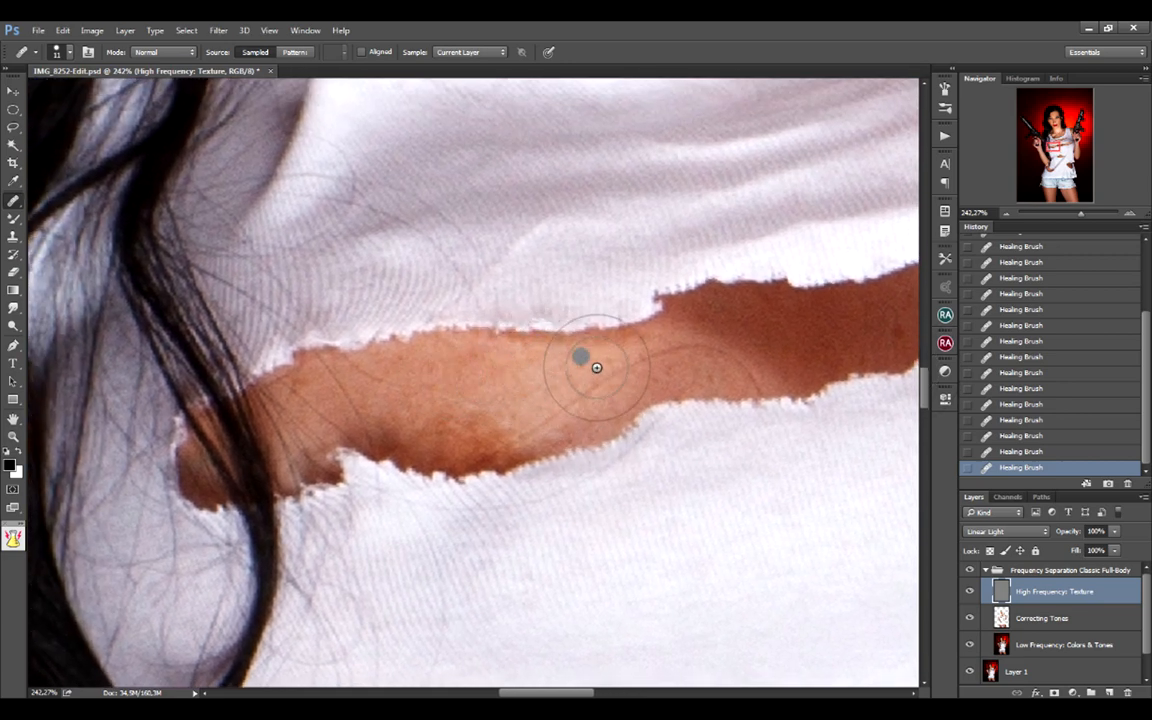
{"action": "left_click_drag", "start_coordinate": [597, 368], "coordinate": [540, 366]}
{"action": "left_click", "coordinate": [460, 430], "text": "alt"}
{"action": "left_click", "coordinate": [546, 380], "text": "alt"}
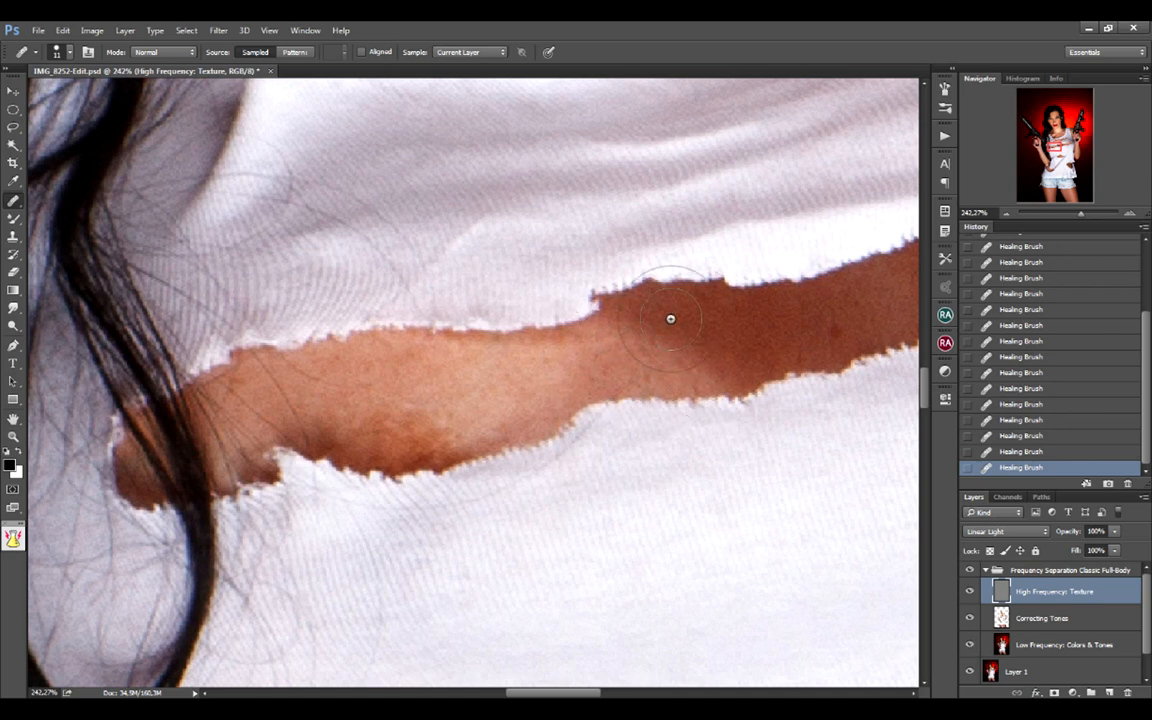
{"action": "left_click_drag", "start_coordinate": [890, 296], "coordinate": [676, 370]}
{"action": "left_click", "coordinate": [407, 458], "text": "alt"}
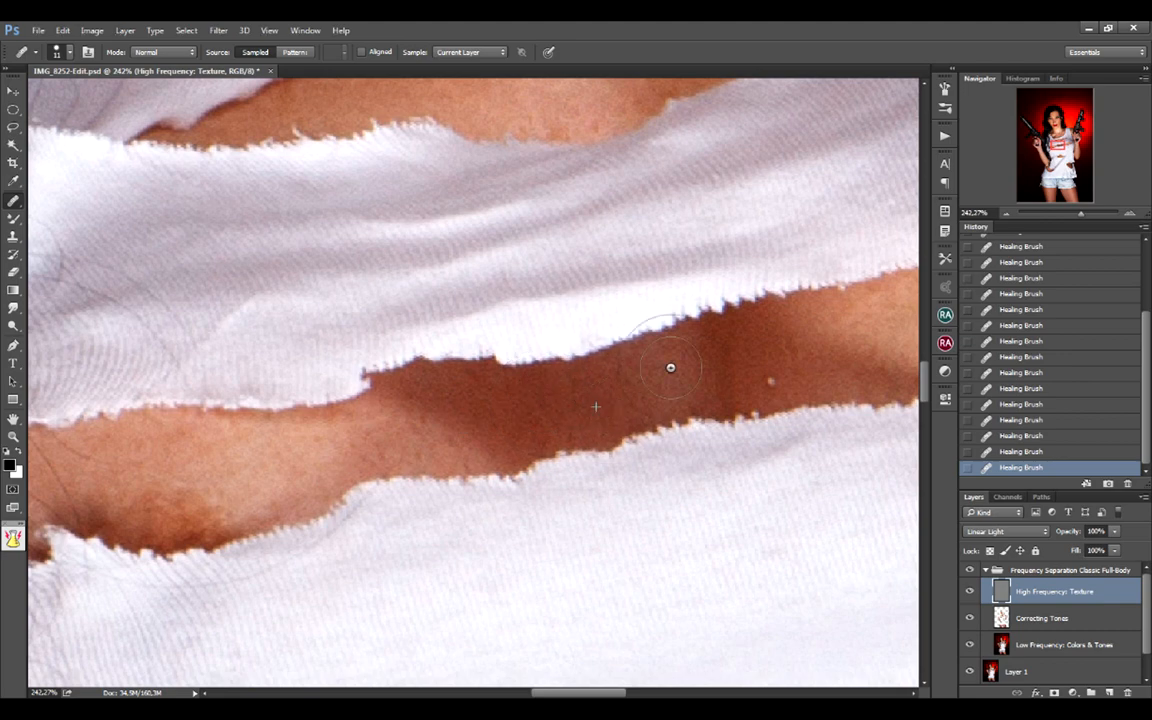
Step: Heal the light bump beside the shadowed centre of the second chest tear and the spots on the brighter skin beyond it
{"action": "left_click", "coordinate": [764, 357], "text": "alt"}
{"action": "left_click", "coordinate": [774, 378]}
{"action": "mouse_move", "coordinate": [858, 333]}
{"action": "left_mouse_down"}
{"action": "mouse_move", "coordinate": [668, 388]}
{"action": "mouse_move", "coordinate": [607, 390]}
{"action": "left_mouse_up"}
{"action": "left_click", "coordinate": [628, 372], "text": "alt"}
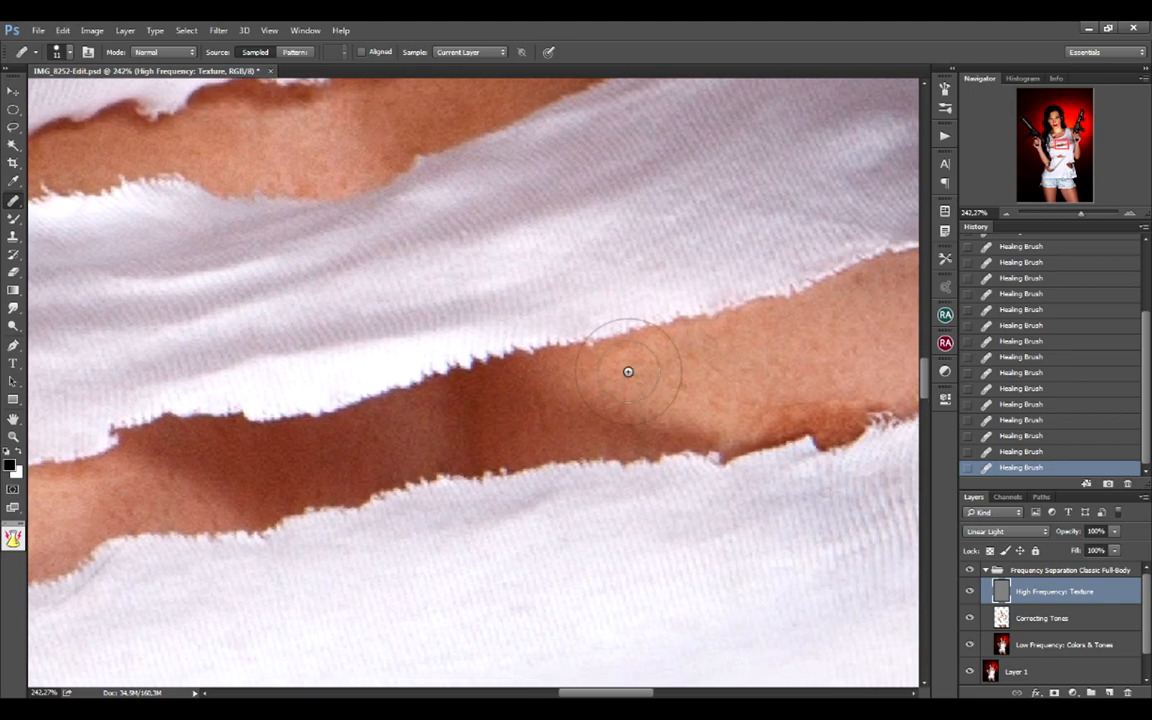
{"action": "left_click_drag", "start_coordinate": [838, 308], "coordinate": [663, 363]}
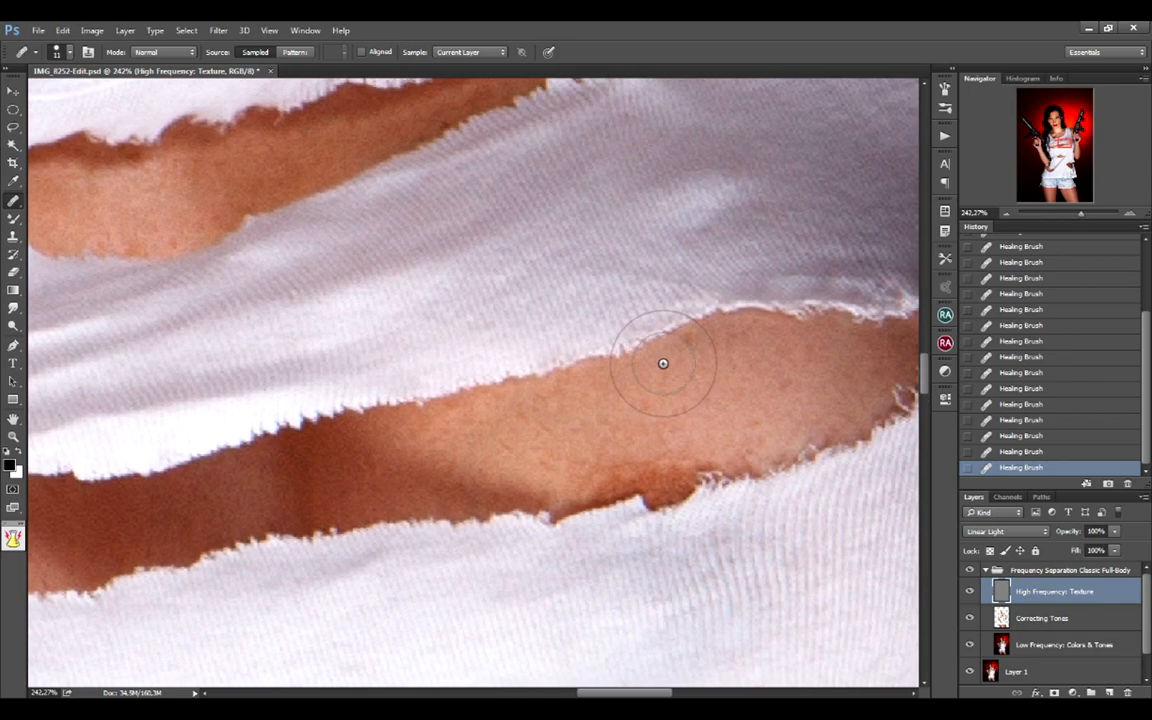
Step: Touch up the remaining texture flaws in the second chest tear, from the skin beside the long hair to the far frayed end
{"action": "scroll", "coordinate": [698, 394], "scroll_direction": "down", "scroll_amount": 2}
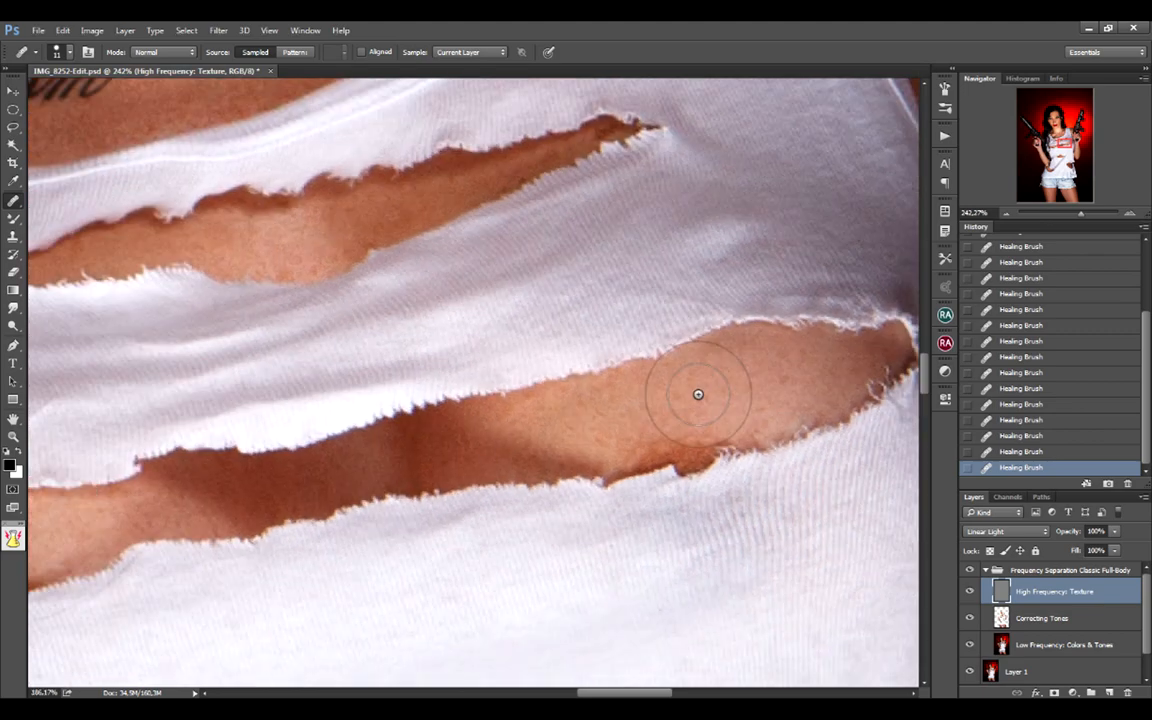
{"action": "scroll", "coordinate": [698, 394], "scroll_direction": "down", "scroll_amount": 5}
{"action": "scroll", "coordinate": [738, 413], "scroll_direction": "up", "scroll_amount": 2}
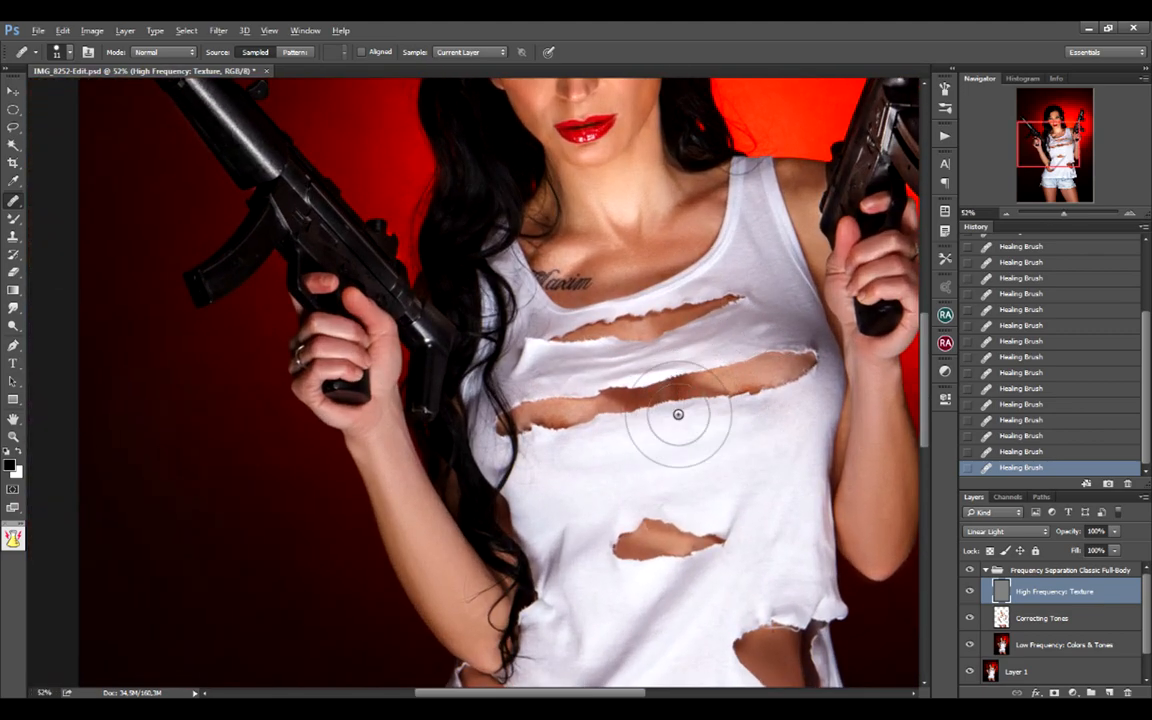
{"action": "scroll", "coordinate": [678, 414], "scroll_direction": "up", "scroll_amount": 4}
{"action": "scroll", "coordinate": [720, 391], "scroll_direction": "up", "scroll_amount": 2}
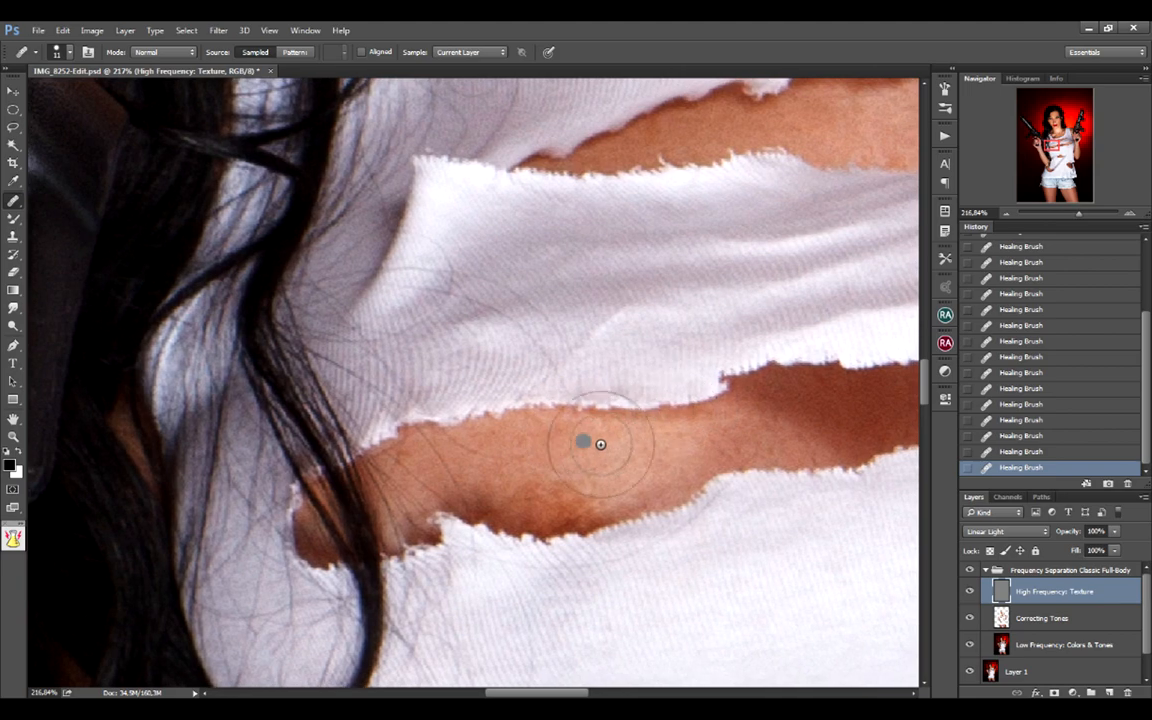
{"action": "left_click_drag", "start_coordinate": [552, 438], "coordinate": [589, 442]}
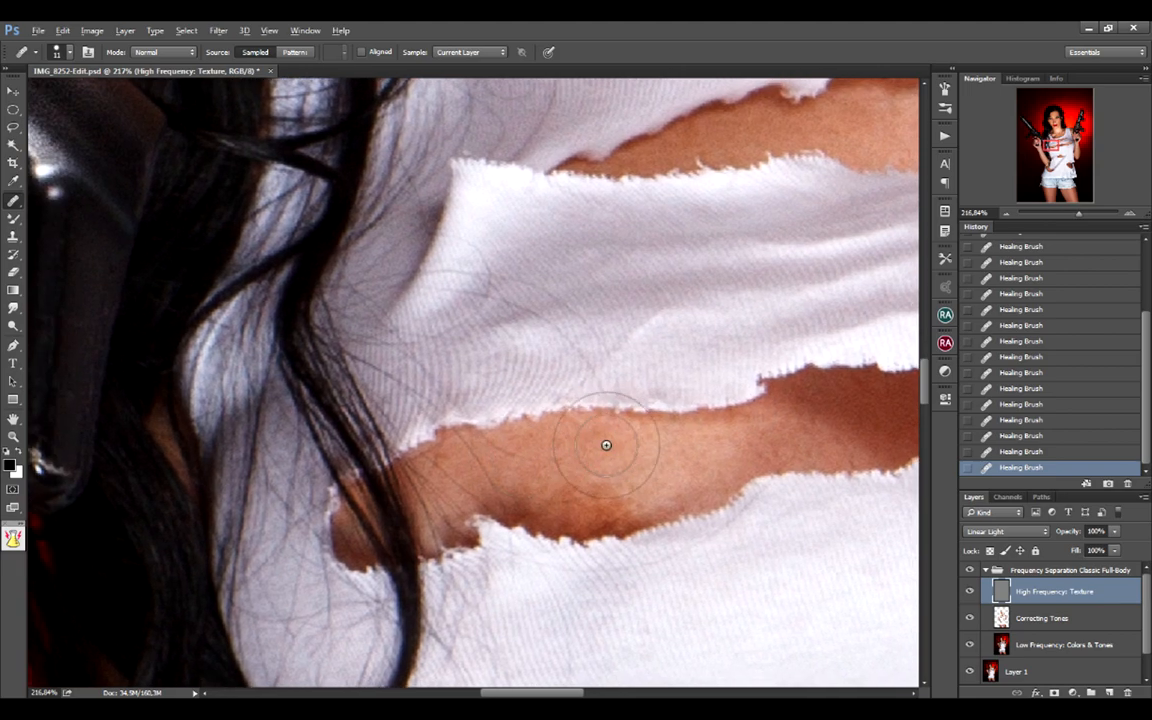
{"action": "scroll", "coordinate": [598, 447], "scroll_direction": "right", "scroll_amount": 6}
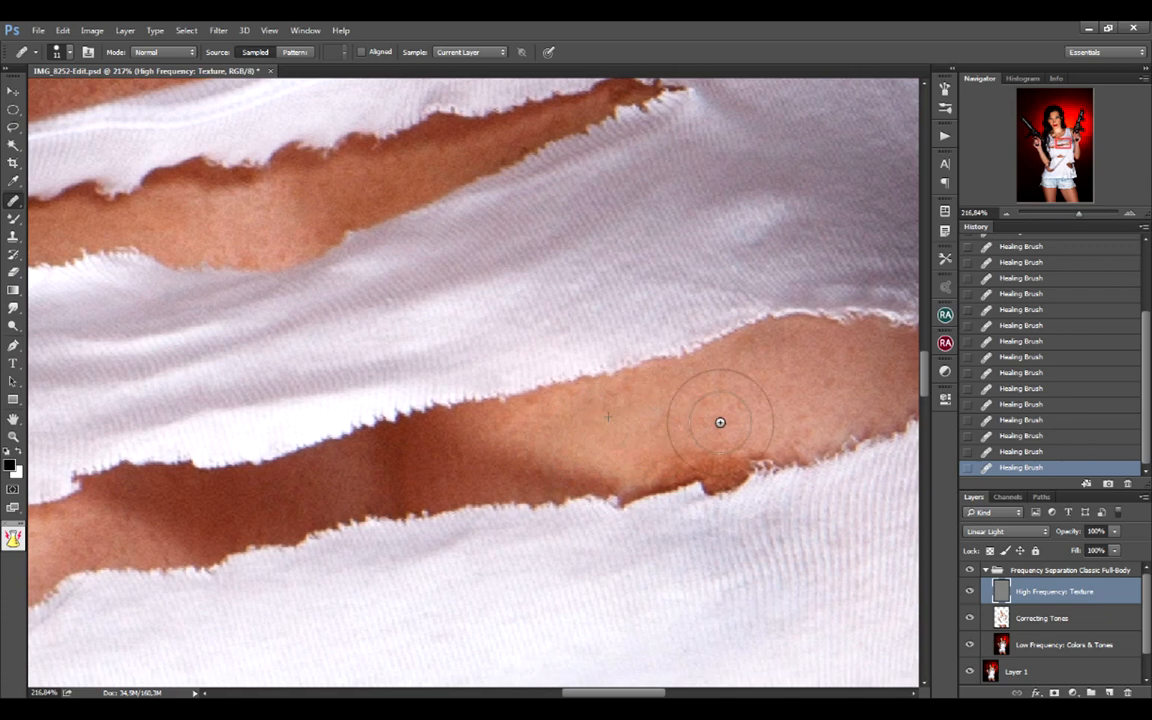
{"action": "scroll", "coordinate": [720, 422], "scroll_direction": "right", "scroll_amount": 3}
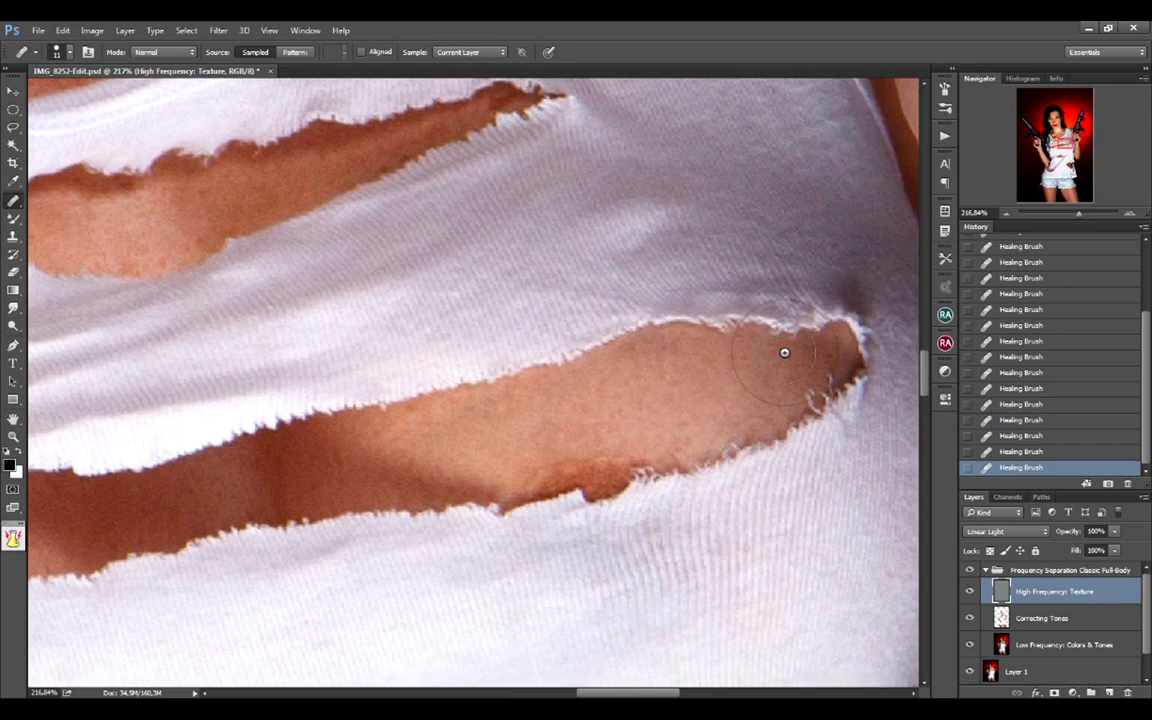
Step: Heal the creases and veins on the wrist and heel of the hand below the gun grip, and compare against the image without the frequency separation group
{"action": "scroll", "coordinate": [730, 385], "scroll_direction": "down", "scroll_amount": 8}
{"action": "scroll", "coordinate": [780, 350], "scroll_direction": "left", "scroll_amount": 3}
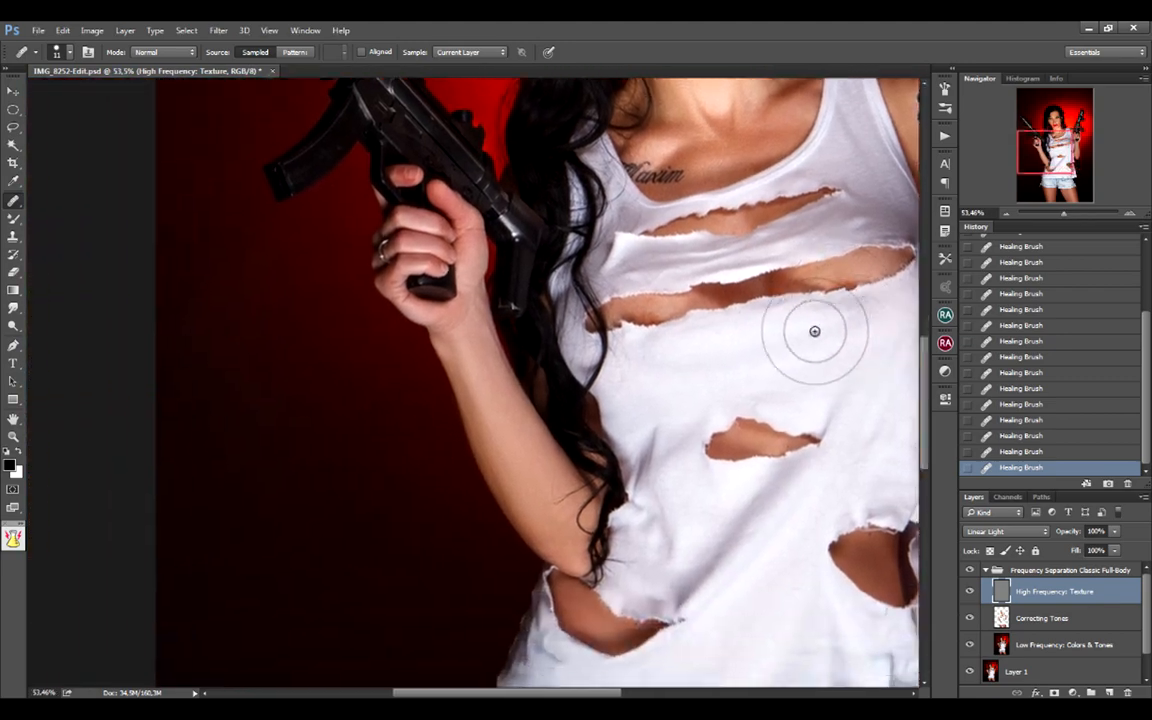
{"action": "scroll", "coordinate": [505, 360], "scroll_direction": "up", "scroll_amount": 7}
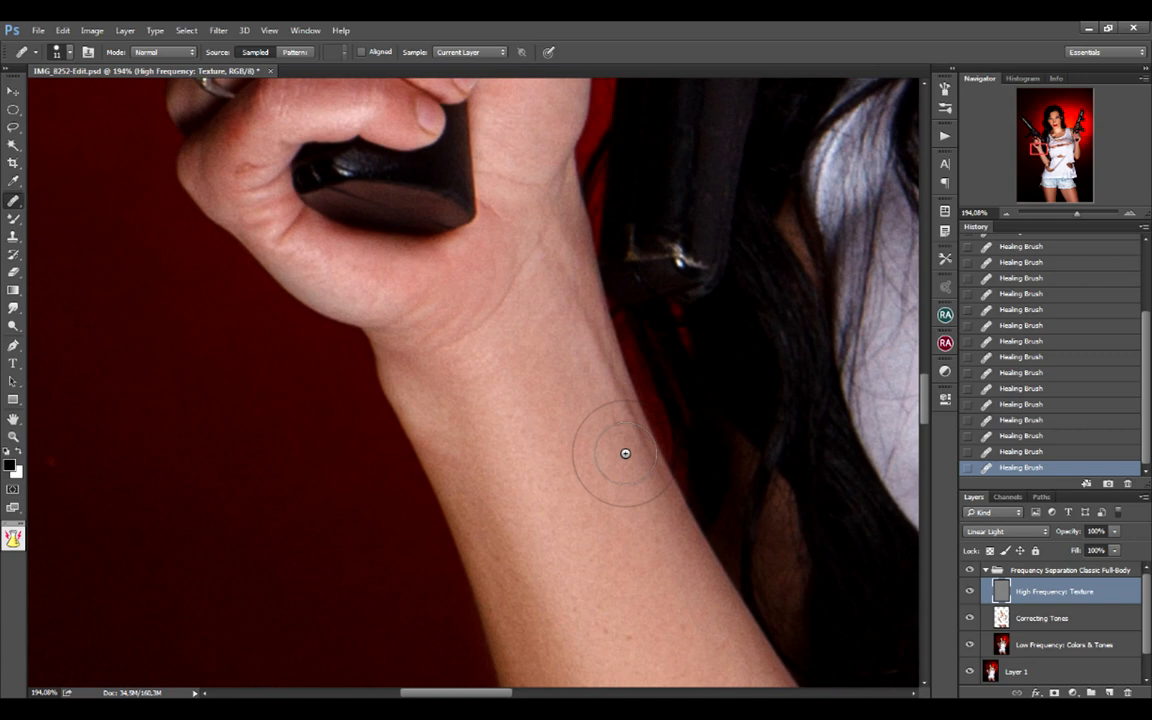
{"action": "left_click", "coordinate": [566, 324], "text": "alt"}
{"action": "mouse_move", "coordinate": [479, 293]}
{"action": "left_mouse_down"}
{"action": "mouse_move", "coordinate": [496, 327]}
{"action": "mouse_move", "coordinate": [451, 349]}
{"action": "mouse_move", "coordinate": [481, 361]}
{"action": "left_mouse_up"}
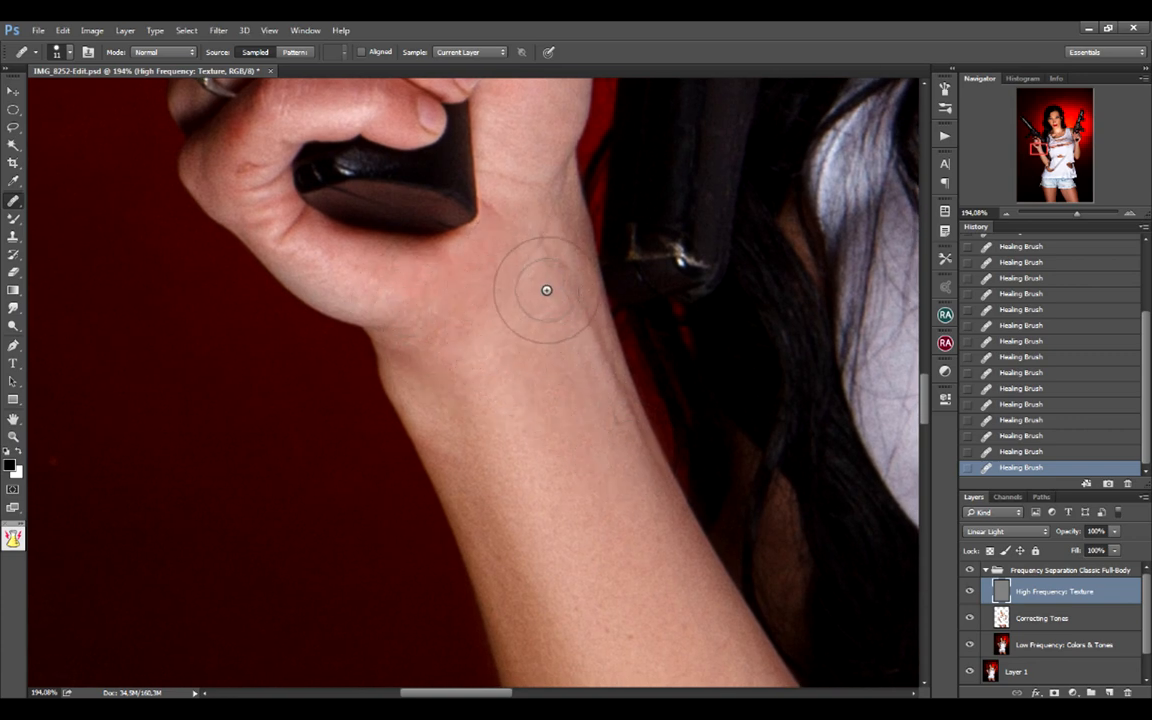
{"action": "mouse_move", "coordinate": [499, 211]}
{"action": "left_mouse_down"}
{"action": "mouse_move", "coordinate": [512, 240]}
{"action": "mouse_move", "coordinate": [484, 260]}
{"action": "left_mouse_up"}
{"action": "scroll", "coordinate": [490, 222], "scroll_direction": "up", "scroll_amount": 1}
{"action": "left_click", "coordinate": [532, 225], "text": "alt"}
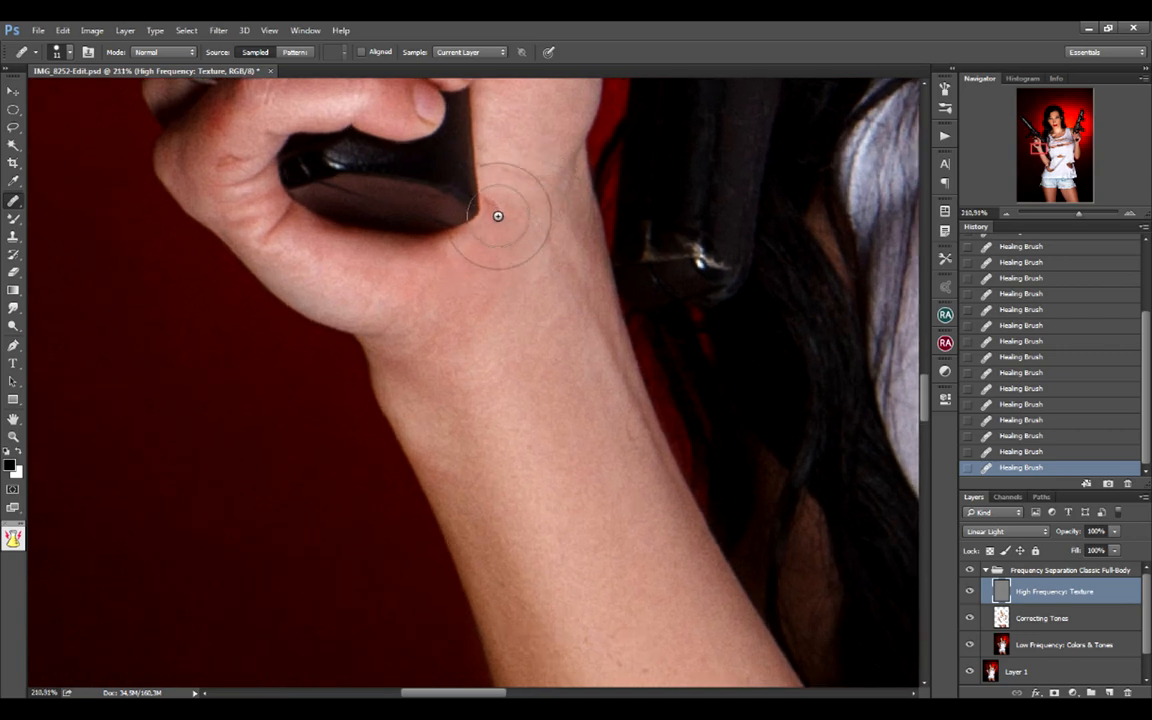
{"action": "mouse_move", "coordinate": [496, 216]}
{"action": "left_mouse_down"}
{"action": "mouse_move", "coordinate": [491, 202]}
{"action": "mouse_move", "coordinate": [676, 355]}
{"action": "left_mouse_up"}
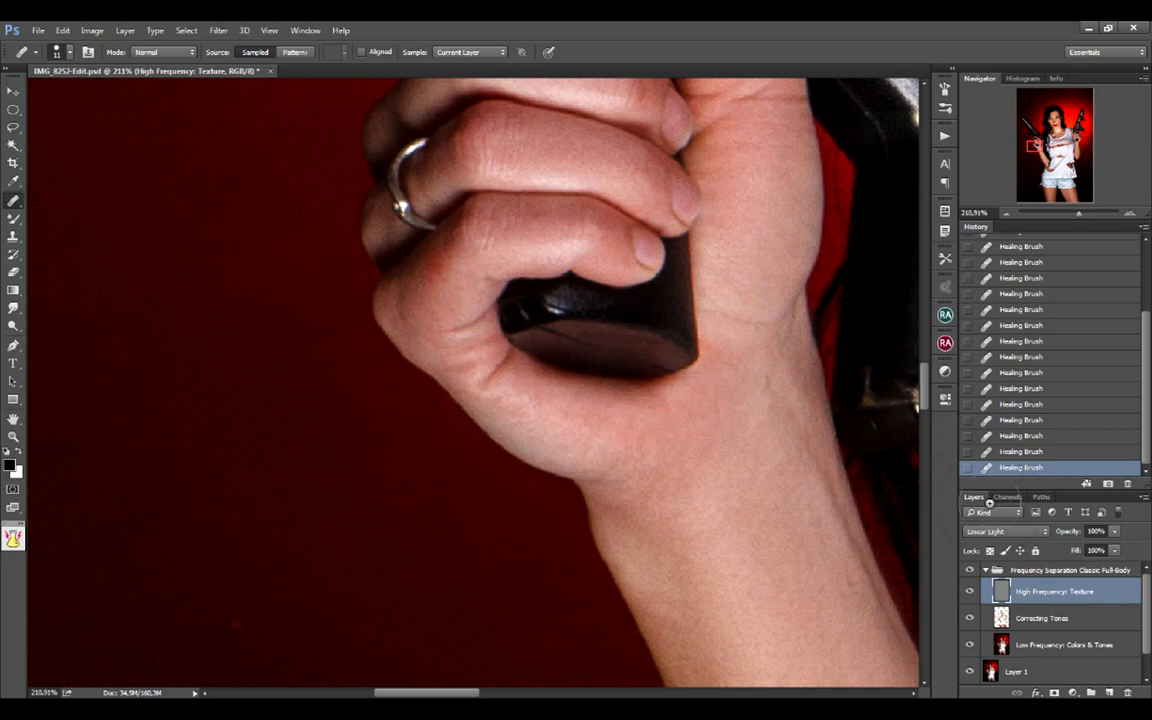
{"action": "left_click", "coordinate": [970, 567]}
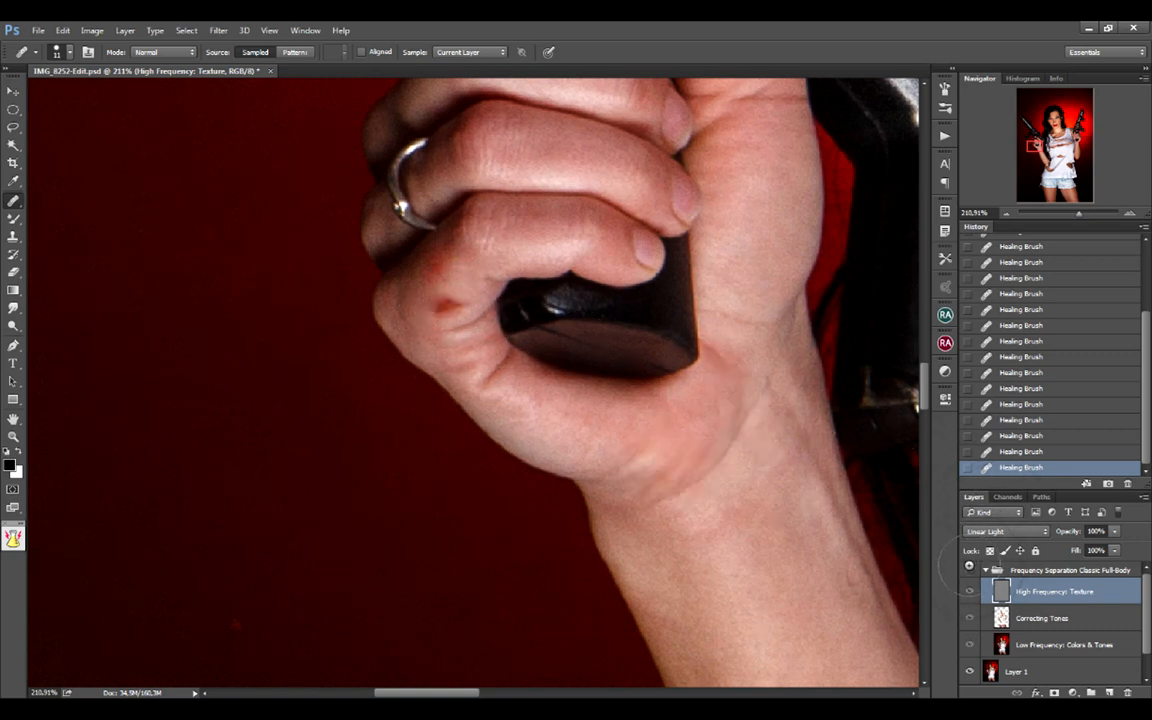
{"action": "left_click", "coordinate": [970, 567]}
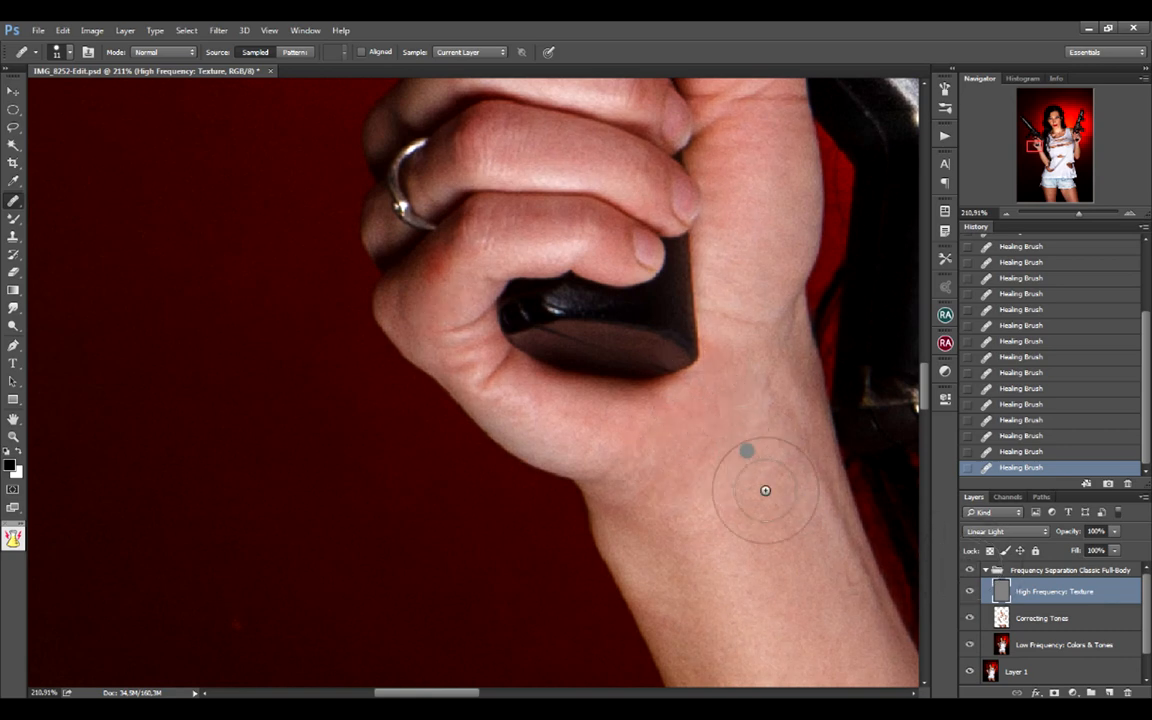
Step: Heal the vein mark and small spots on the upper forearm just below the wrist
{"action": "left_click_drag", "start_coordinate": [764, 489], "coordinate": [547, 165]}
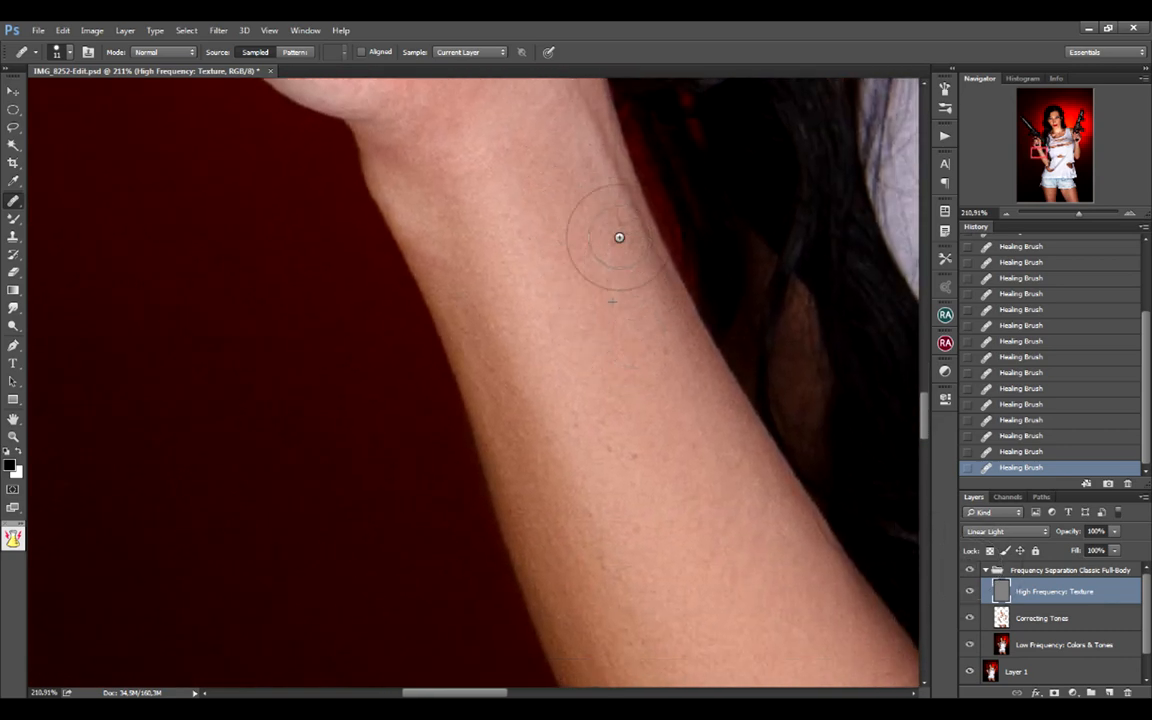
{"action": "left_click", "coordinate": [669, 296]}
{"action": "mouse_move", "coordinate": [692, 430]}
{"action": "left_mouse_down"}
{"action": "mouse_move", "coordinate": [661, 393]}
{"action": "mouse_move", "coordinate": [560, 150]}
{"action": "left_mouse_up"}
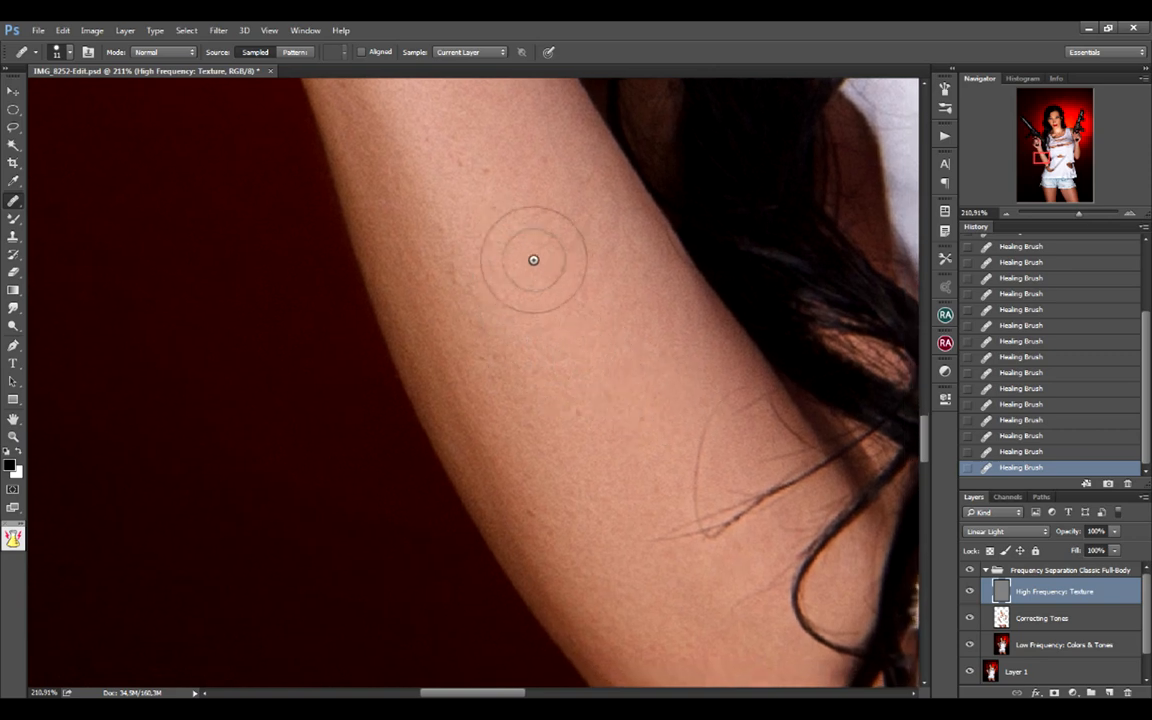
Step: Heal the small dark spots scattered along the middle of the forearm above the stray hair strands
{"action": "left_click_drag", "start_coordinate": [535, 255], "coordinate": [543, 251]}
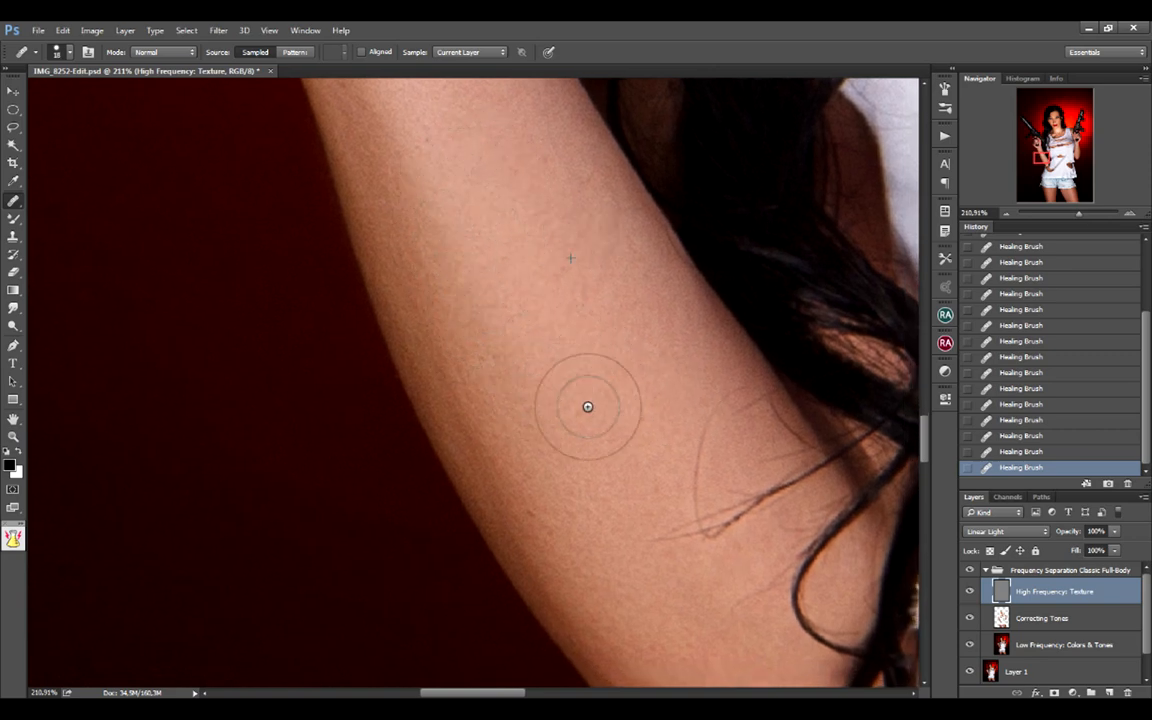
{"action": "left_click", "coordinate": [607, 455]}
{"action": "left_click_drag", "start_coordinate": [543, 489], "coordinate": [530, 504]}
{"action": "left_click", "coordinate": [571, 373], "text": "alt"}
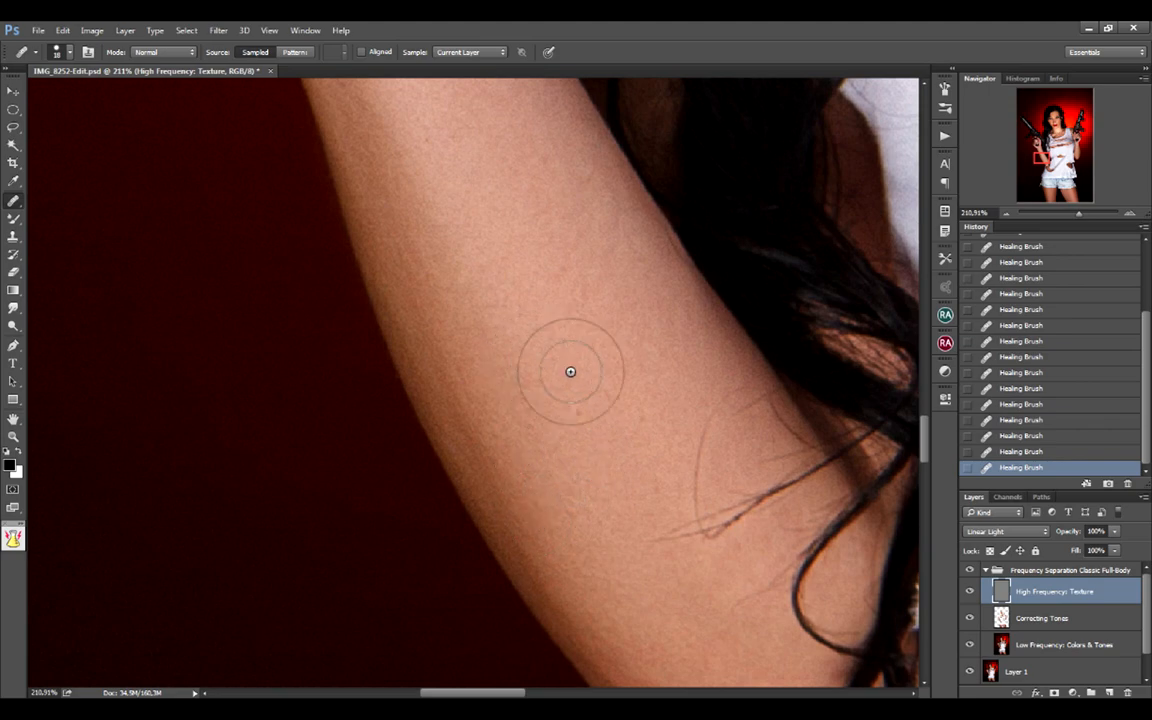
{"action": "left_click_drag", "start_coordinate": [568, 432], "coordinate": [592, 407]}
{"action": "left_click", "coordinate": [635, 396], "text": "alt"}
{"action": "left_click_drag", "start_coordinate": [656, 490], "coordinate": [558, 245]}
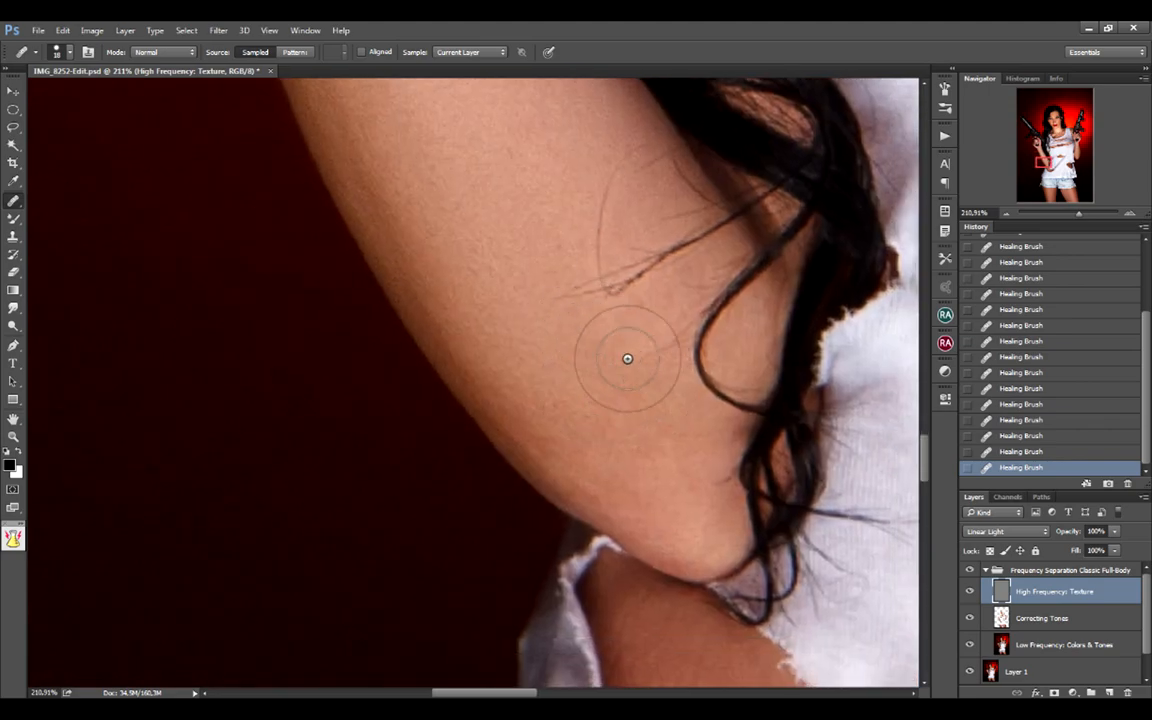
Step: Heal the blemishes on the skin showing through the waist tear beneath the elbow
{"action": "left_click_drag", "start_coordinate": [674, 428], "coordinate": [600, 245]}
{"action": "left_click_drag", "start_coordinate": [777, 630], "coordinate": [707, 449]}
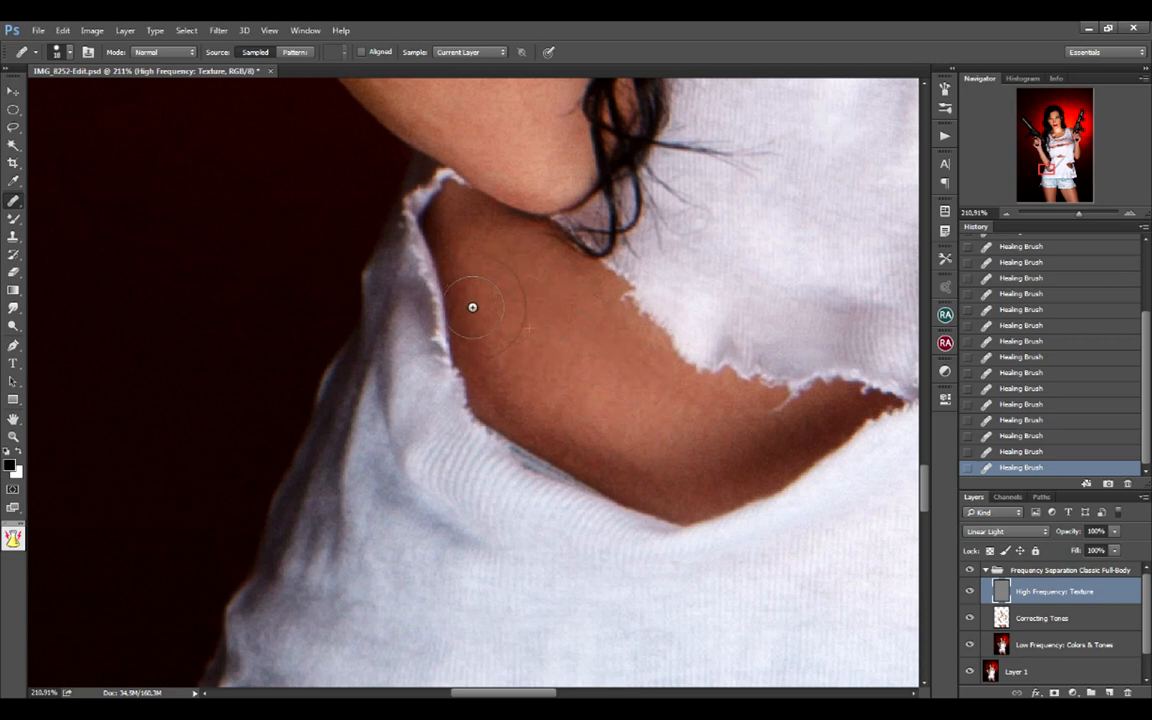
{"action": "left_click_drag", "start_coordinate": [596, 405], "coordinate": [519, 342]}
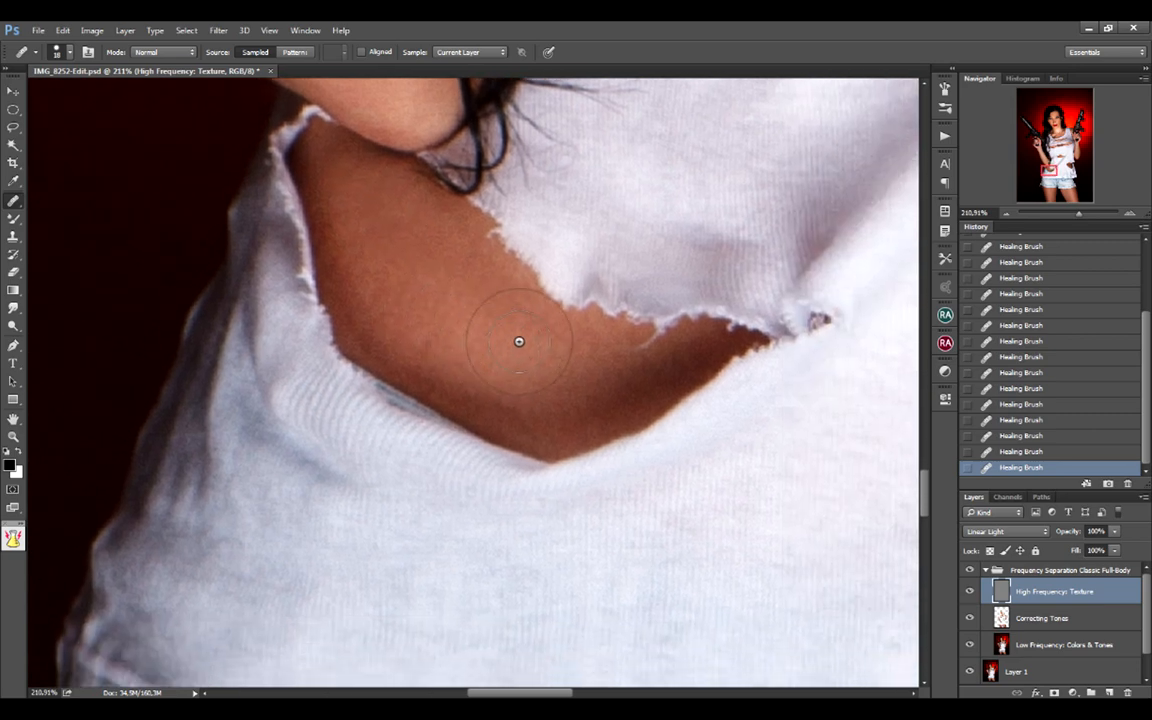
{"action": "left_click", "coordinate": [419, 304], "text": "alt"}
{"action": "left_click", "coordinate": [421, 292]}
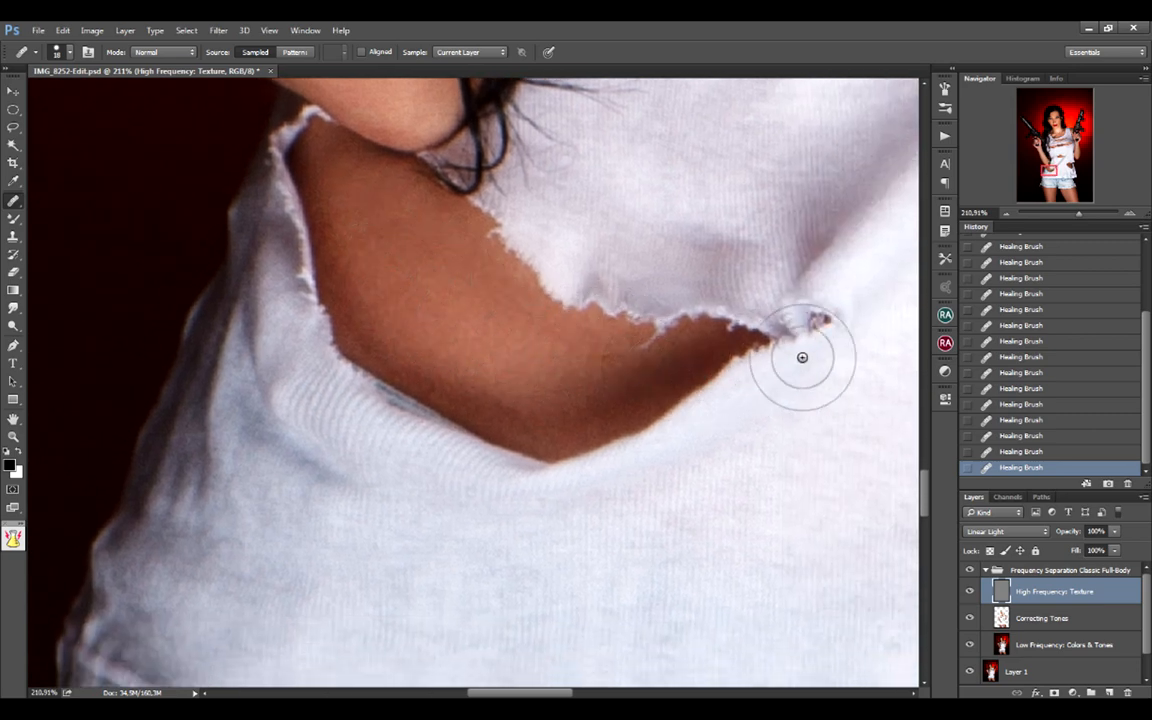
Step: Heal the small mole near the frayed upper edge of the shirt tear on the opposite side of the waist
{"action": "scroll", "coordinate": [668, 368], "scroll_direction": "down", "scroll_amount": 6}
{"action": "scroll", "coordinate": [629, 395], "scroll_direction": "up", "scroll_amount": 6}
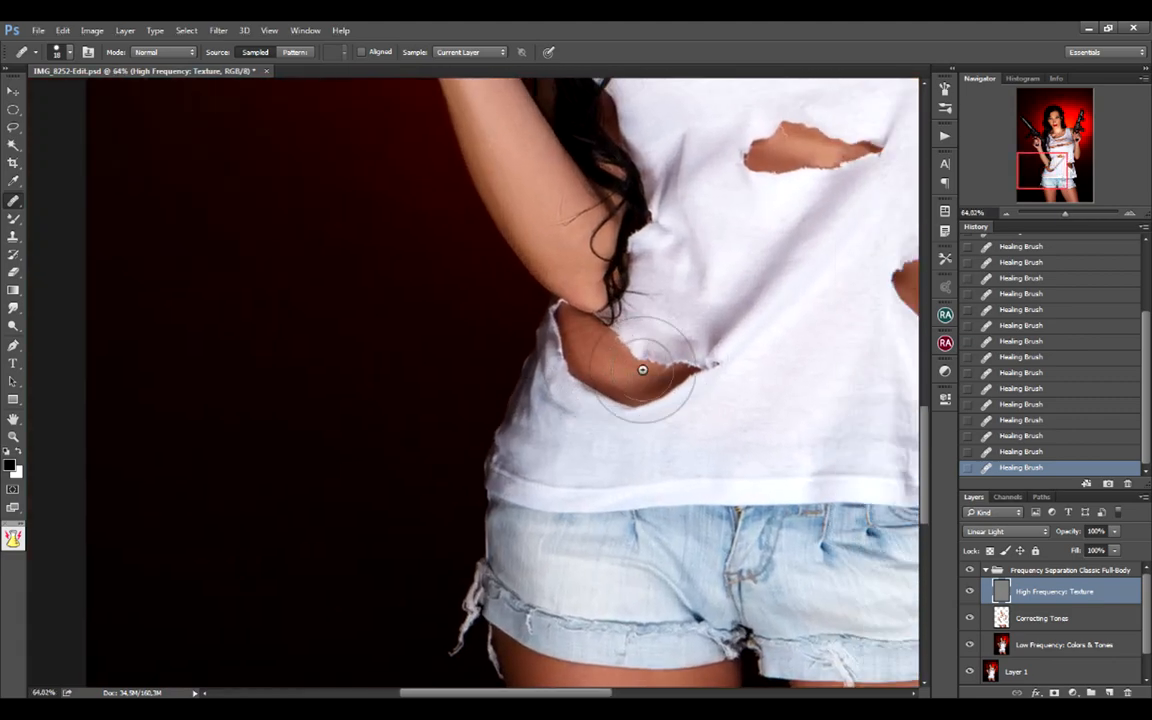
{"action": "scroll", "coordinate": [618, 393], "scroll_direction": "up", "scroll_amount": 1}
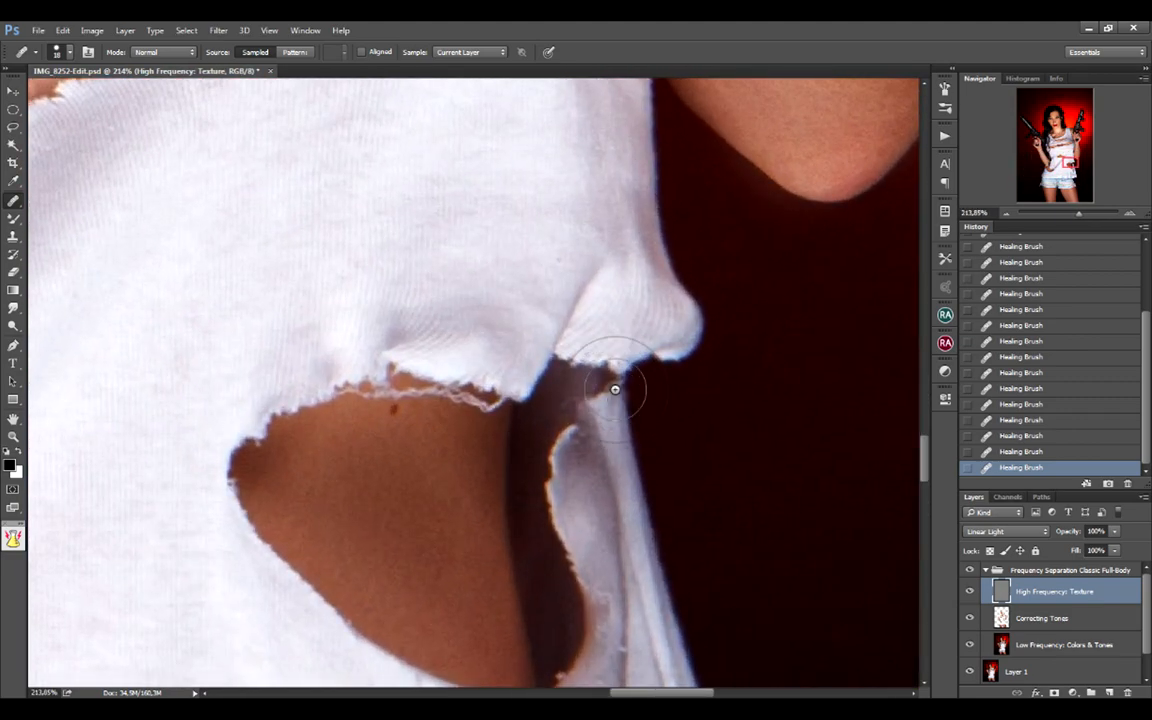
{"action": "left_click", "coordinate": [572, 385]}
{"action": "left_click_drag", "start_coordinate": [589, 265], "coordinate": [507, 639]}
{"action": "mouse_move", "coordinate": [603, 255]}
{"action": "left_mouse_down"}
{"action": "mouse_move", "coordinate": [592, 337]}
{"action": "mouse_move", "coordinate": [463, 522]}
{"action": "mouse_move", "coordinate": [450, 600]}
{"action": "left_mouse_up"}
{"action": "scroll", "coordinate": [533, 254], "scroll_direction": "up", "scroll_amount": 10}
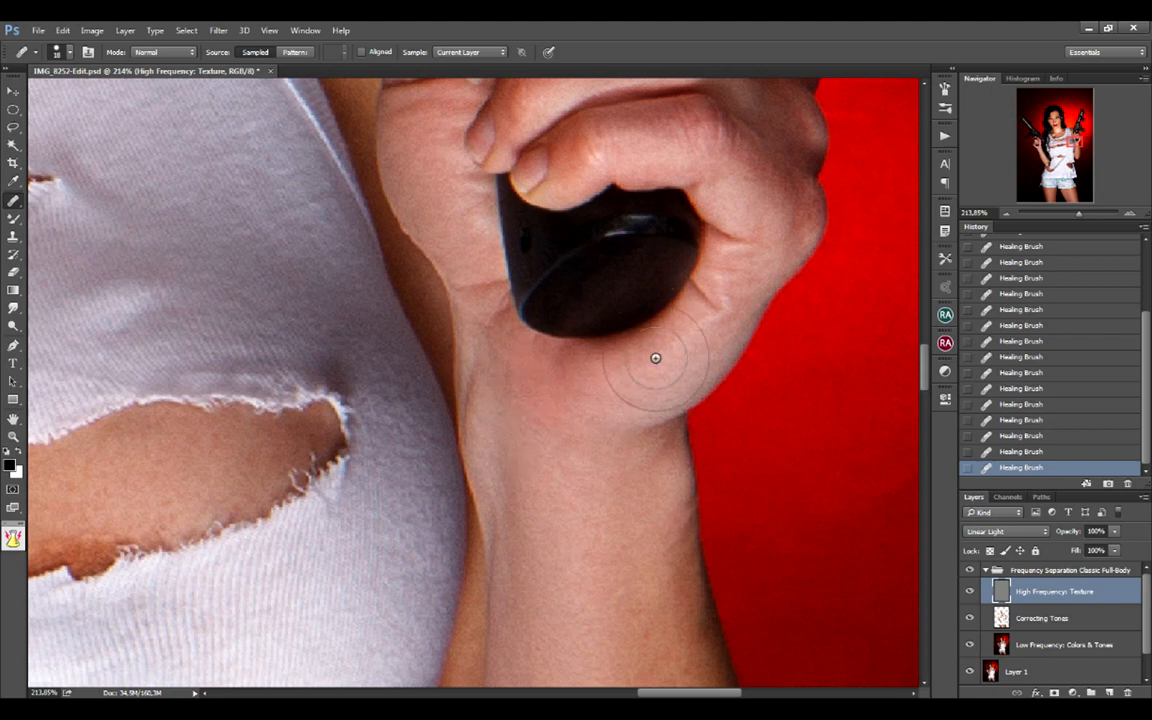
{"action": "scroll", "coordinate": [630, 500], "scroll_direction": "down", "scroll_amount": 6}
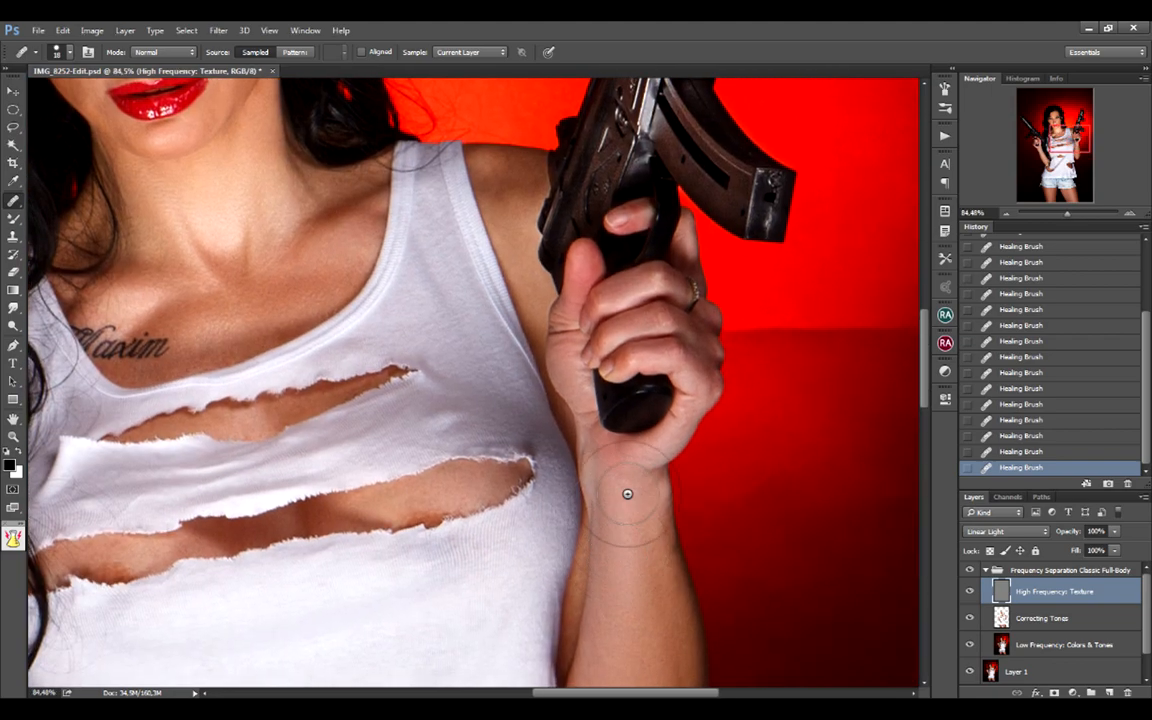
Step: Heal the small dark spots on the upper and inner part of the straight leg's thigh
{"action": "scroll", "coordinate": [640, 500], "scroll_direction": "down", "scroll_amount": 20}
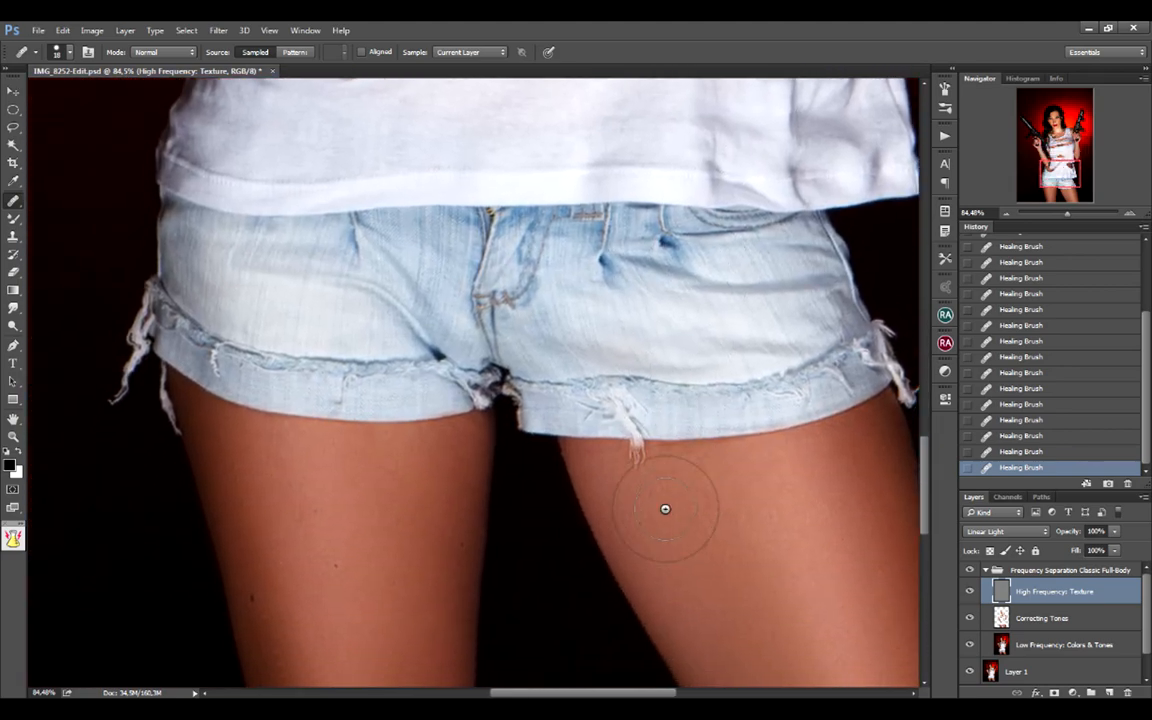
{"action": "mouse_move", "coordinate": [665, 509]}
{"action": "left_mouse_down"}
{"action": "mouse_move", "coordinate": [753, 311]}
{"action": "mouse_move", "coordinate": [774, 340]}
{"action": "left_mouse_up"}
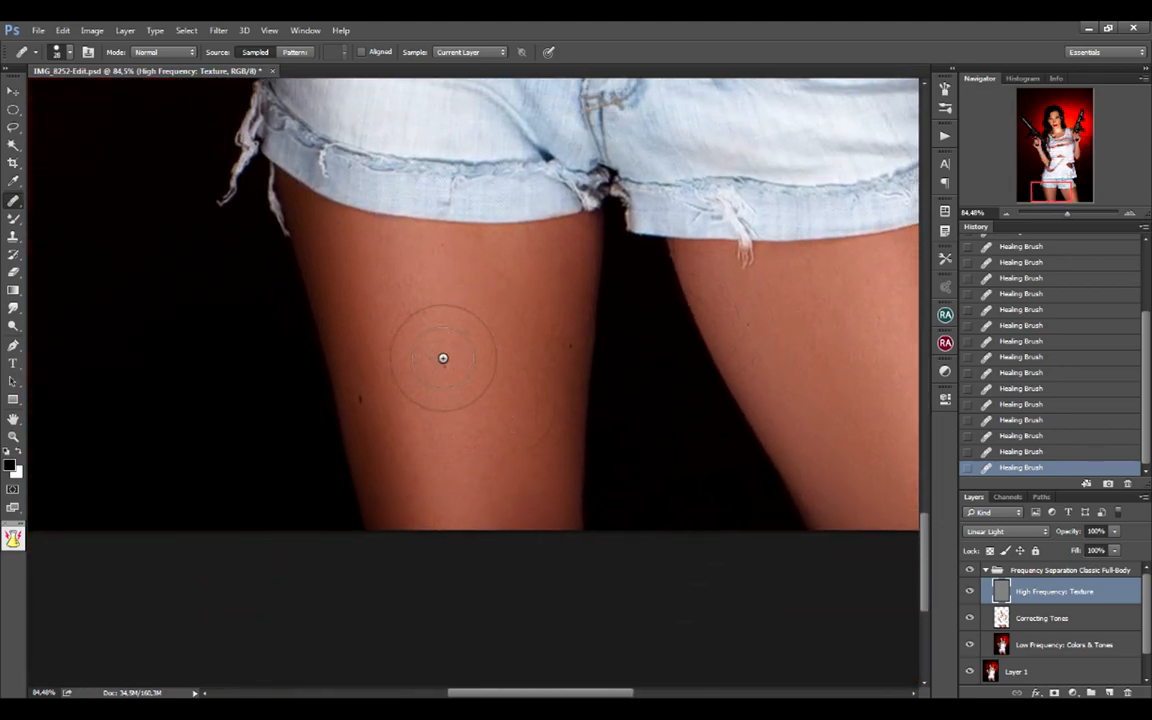
{"action": "left_click", "coordinate": [440, 275]}
{"action": "left_click", "coordinate": [573, 348]}
Step: Heal the blemishes across the other thigh below the frayed shorts hem, sampling clean skin nearby
{"action": "left_click_drag", "start_coordinate": [694, 352], "coordinate": [560, 389]}
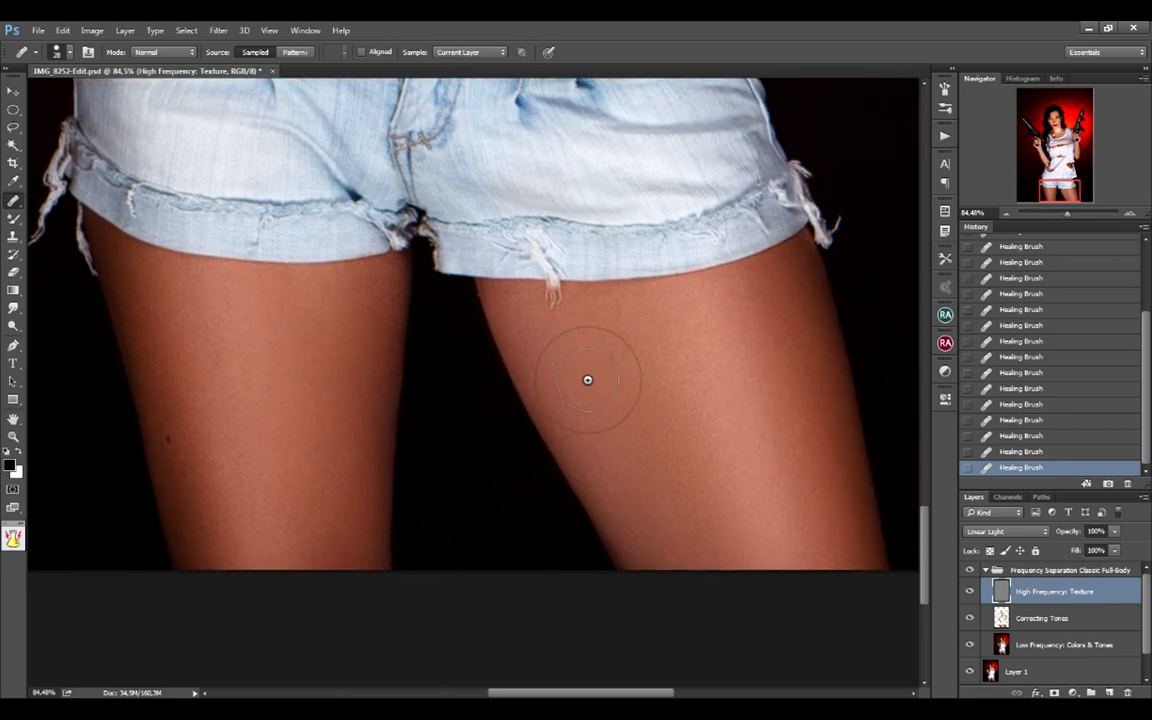
{"action": "left_click", "coordinate": [800, 465], "text": "alt"}
{"action": "left_click", "coordinate": [756, 440]}
{"action": "left_click", "coordinate": [764, 463], "text": "alt"}
{"action": "left_click", "coordinate": [787, 481]}
{"action": "left_click", "coordinate": [734, 412], "text": "alt"}
{"action": "scroll", "coordinate": [755, 412], "scroll_direction": "up", "scroll_amount": 2}
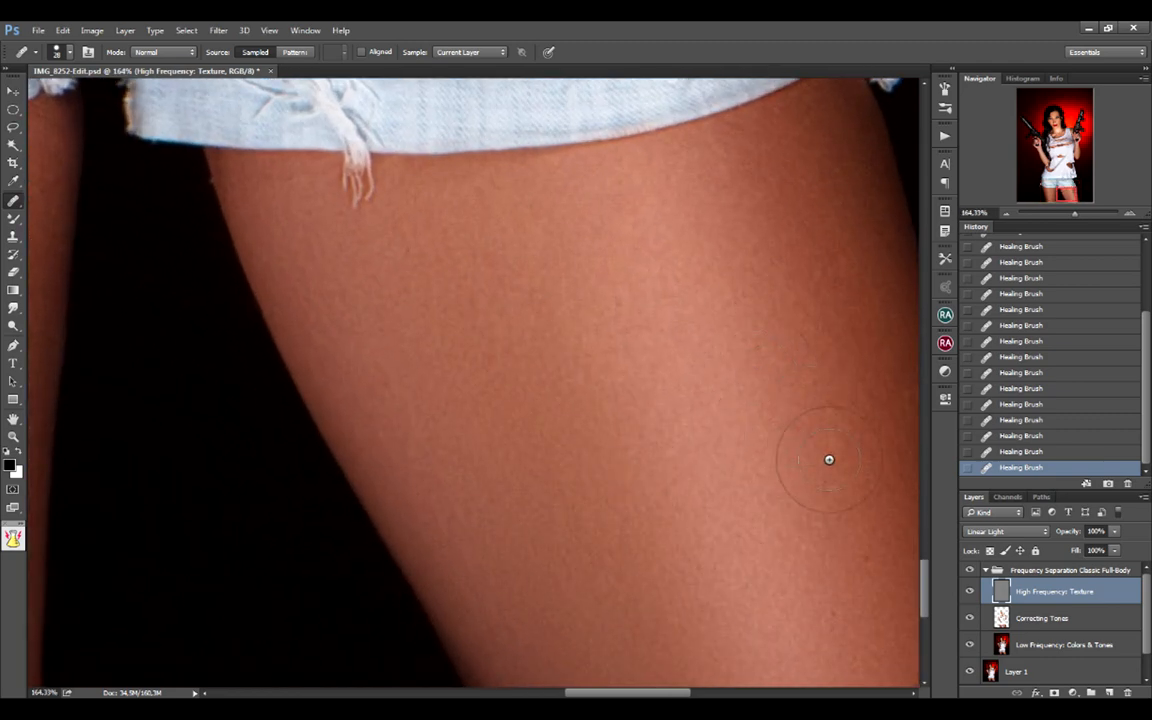
{"action": "scroll", "coordinate": [705, 379], "scroll_direction": "down", "scroll_amount": 2}
{"action": "left_click", "coordinate": [663, 372]}
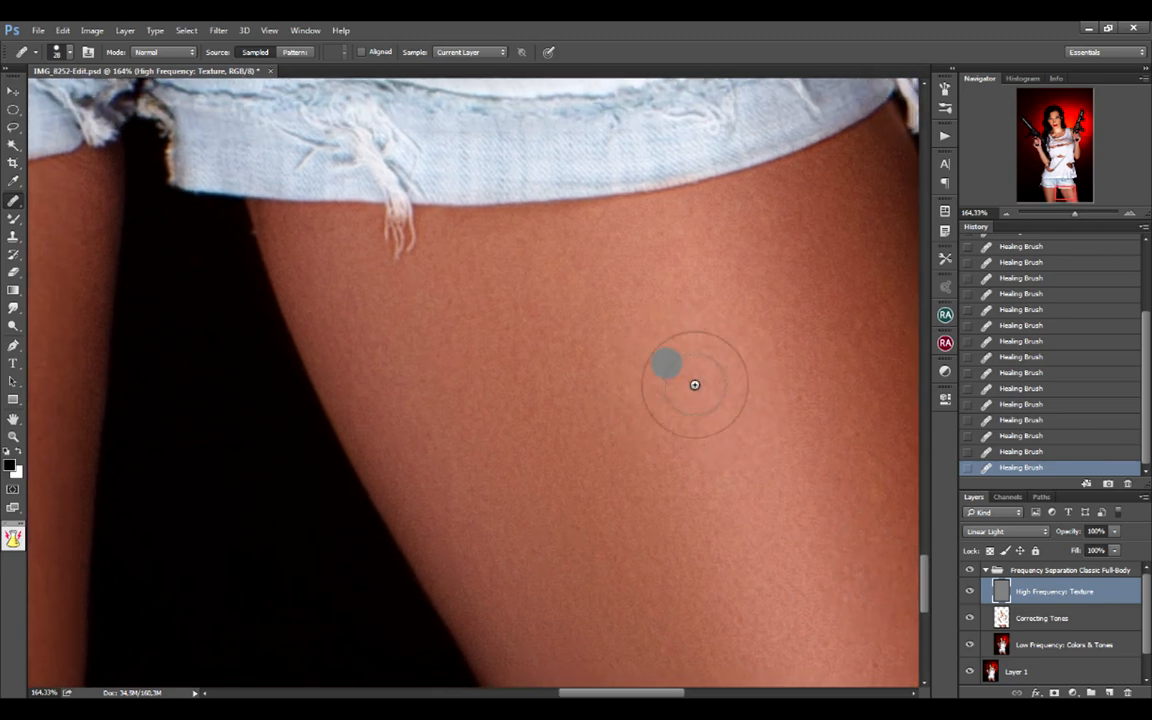
{"action": "scroll", "coordinate": [681, 404], "scroll_direction": "down", "scroll_amount": 5}
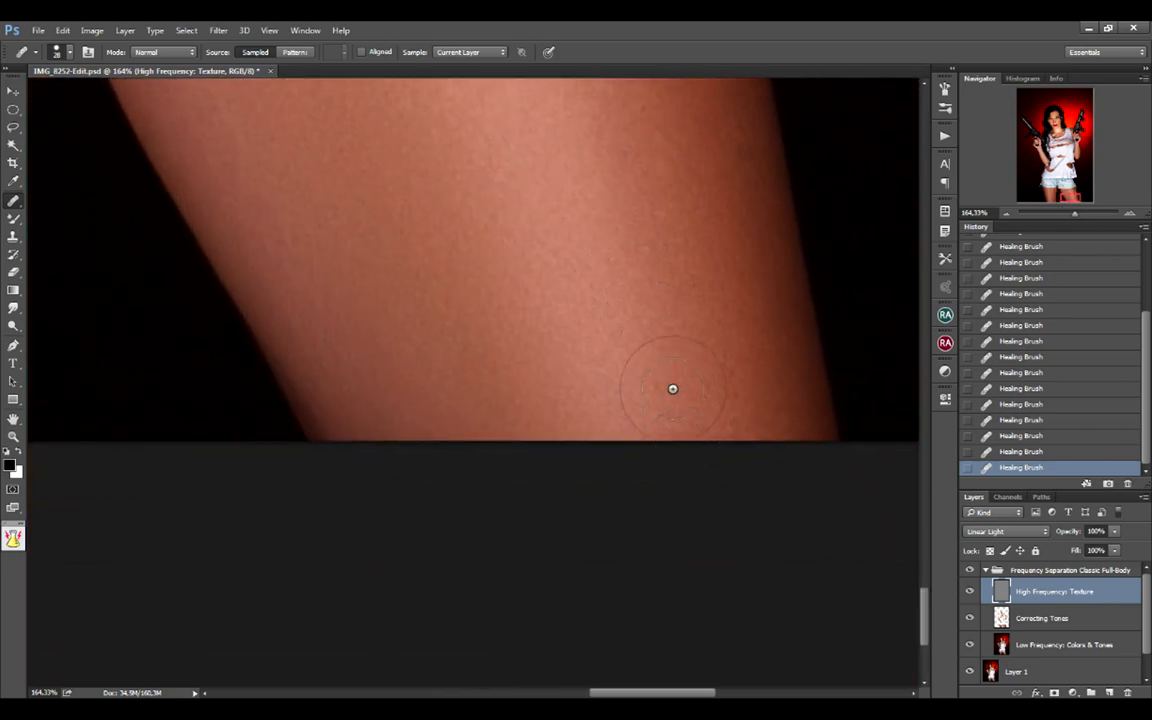
{"action": "scroll", "coordinate": [672, 388], "scroll_direction": "up", "scroll_amount": 5}
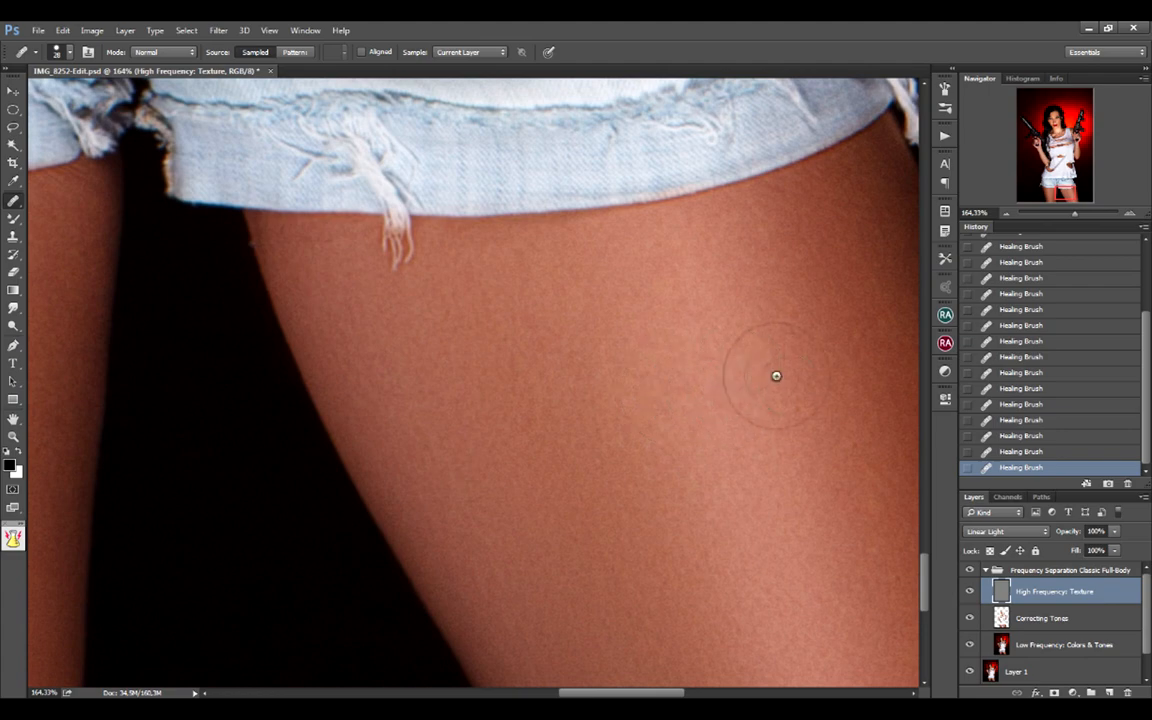
Step: Heal the remaining spots along the forearm and the stray hair strands crossing the skin near the elbow
{"action": "scroll", "coordinate": [676, 380], "scroll_direction": "down", "scroll_amount": 6}
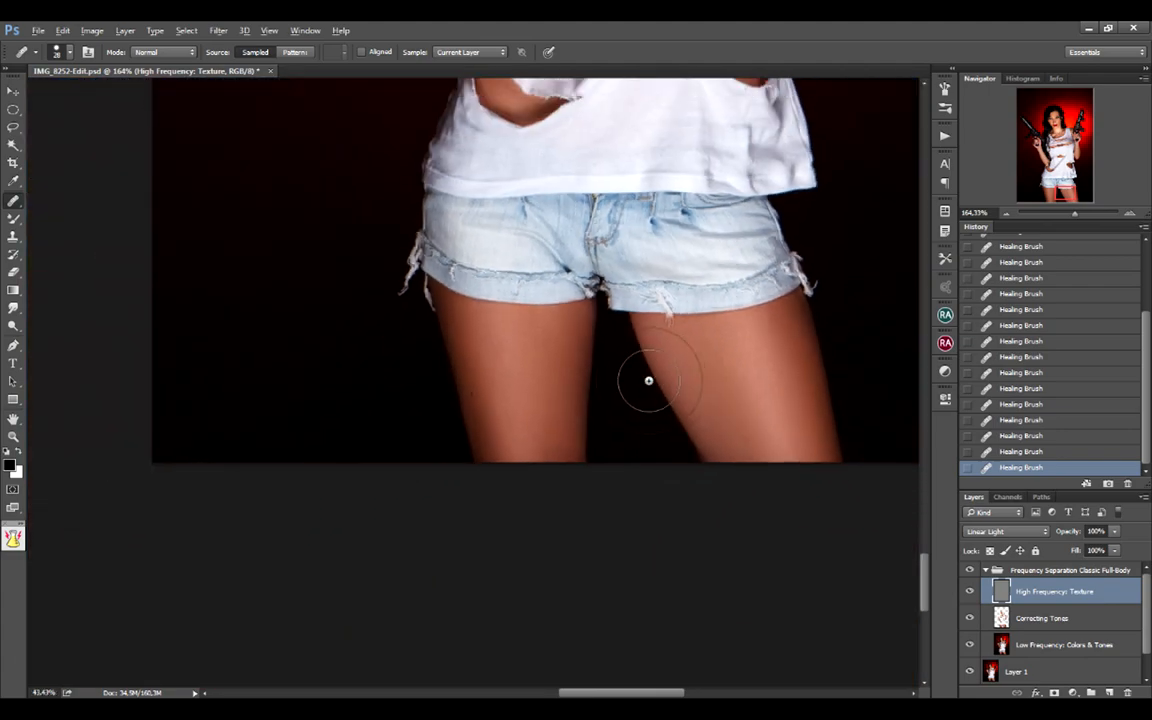
{"action": "scroll", "coordinate": [657, 254], "scroll_direction": "up", "scroll_amount": 10}
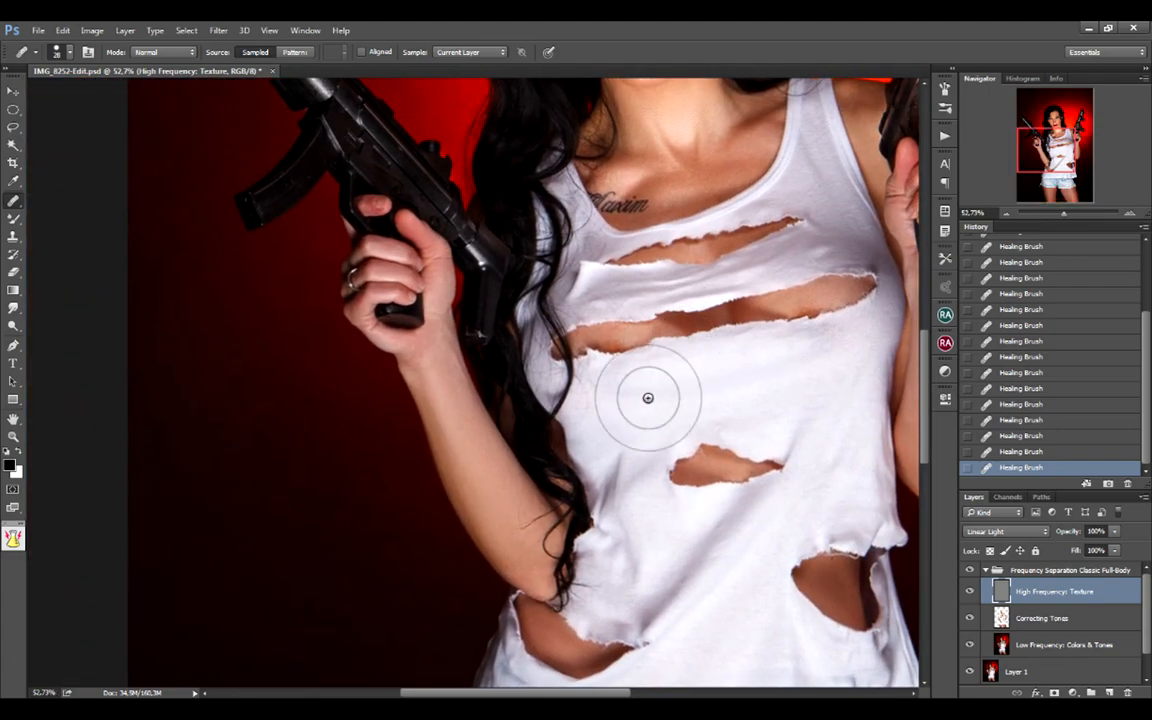
{"action": "scroll", "coordinate": [523, 553], "scroll_direction": "up", "scroll_amount": 6}
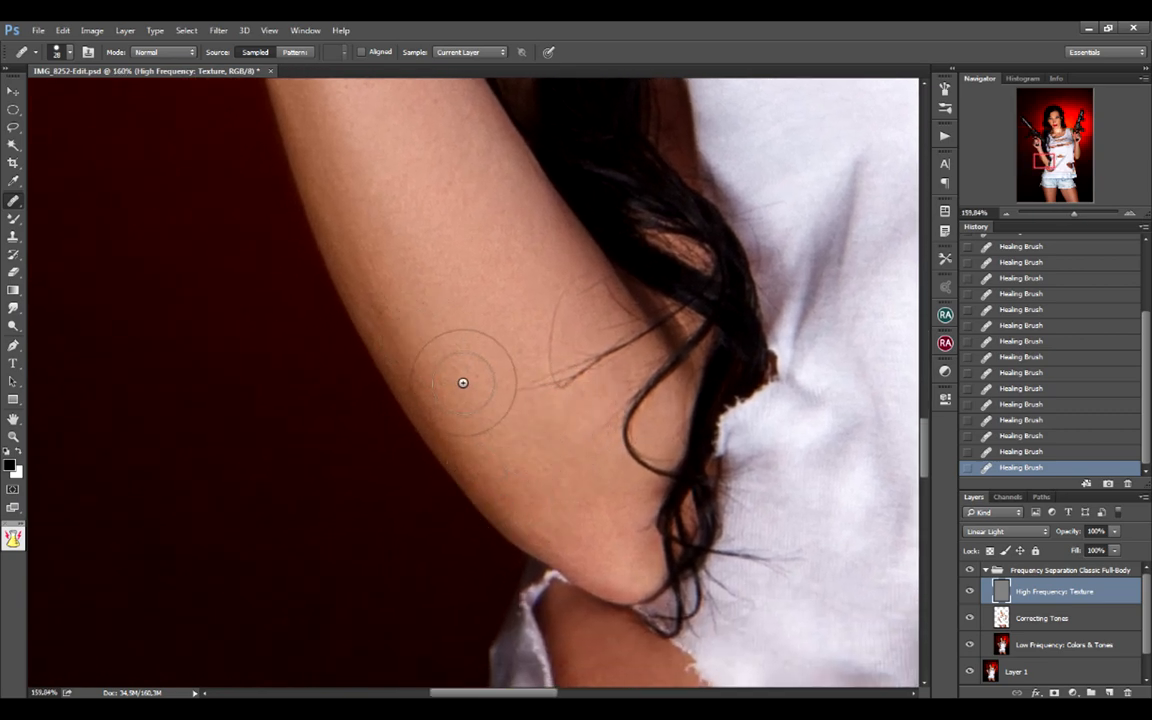
{"action": "scroll", "coordinate": [437, 324], "scroll_direction": "up", "scroll_amount": 1}
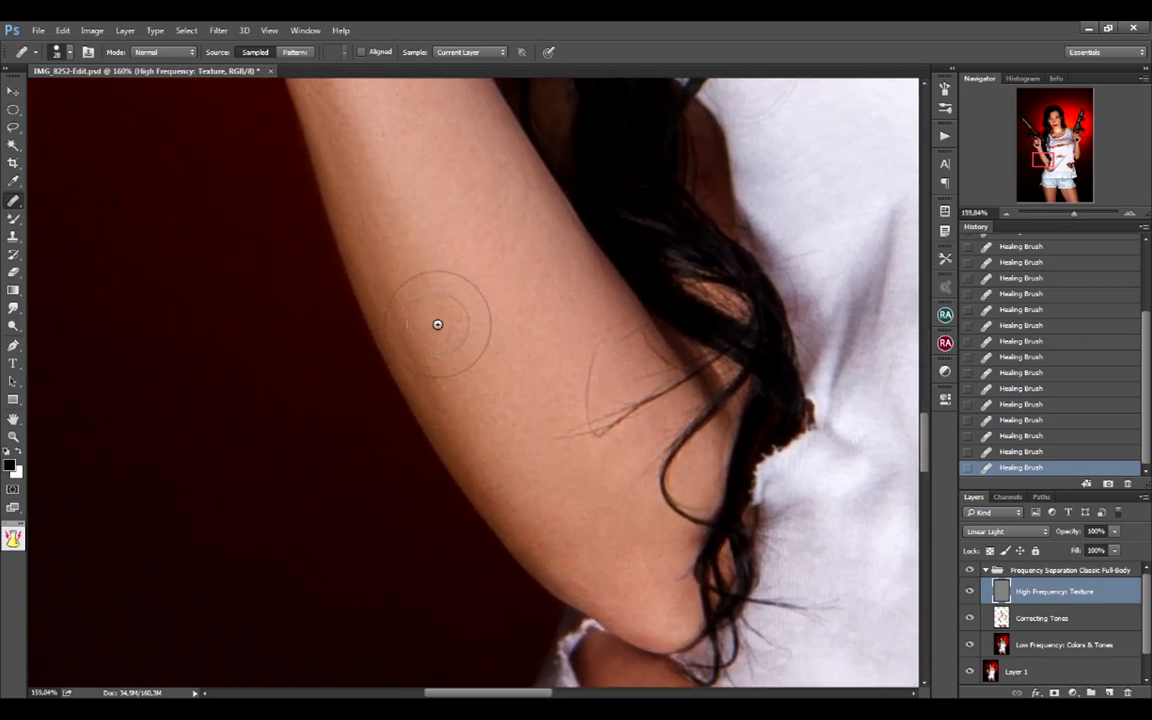
{"action": "scroll", "coordinate": [454, 367], "scroll_direction": "up", "scroll_amount": 3}
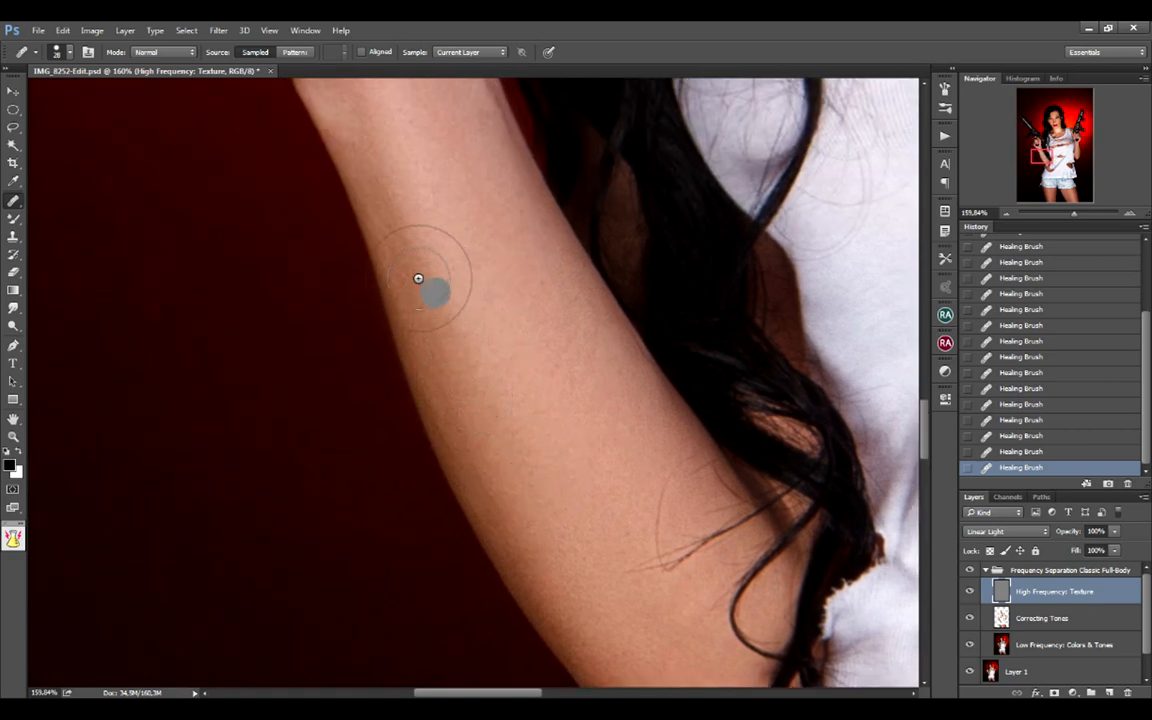
{"action": "left_click_drag", "start_coordinate": [448, 278], "coordinate": [492, 354]}
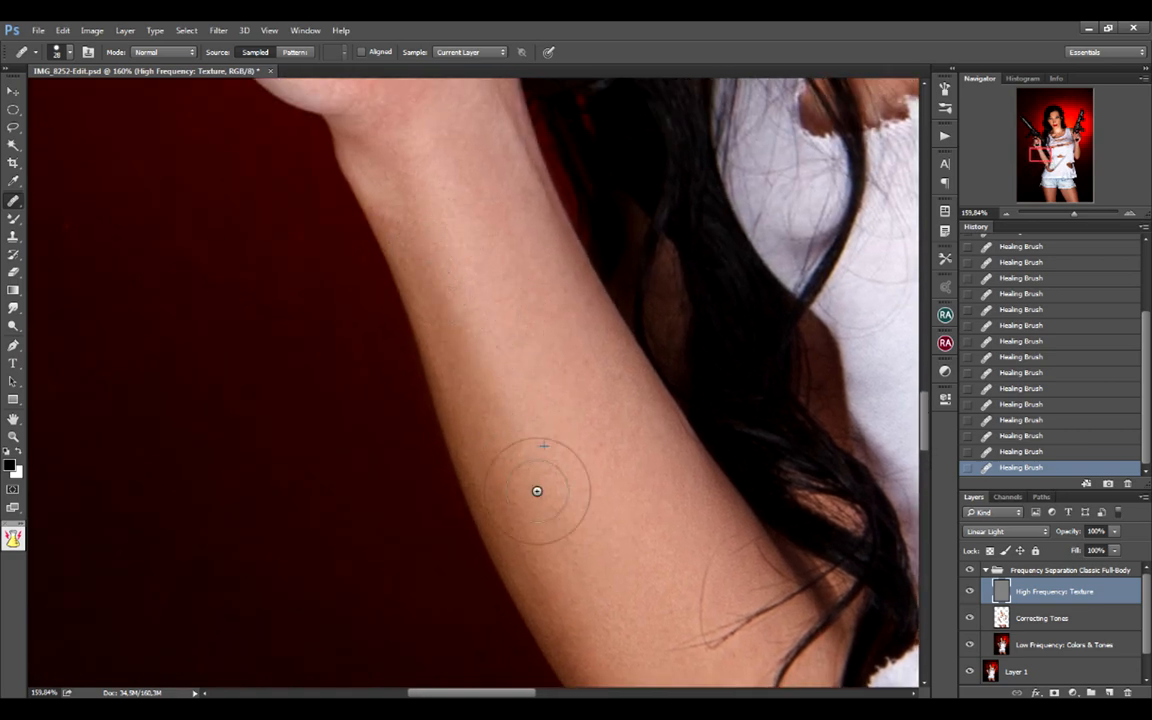
{"action": "left_click_drag", "start_coordinate": [662, 529], "coordinate": [458, 411]}
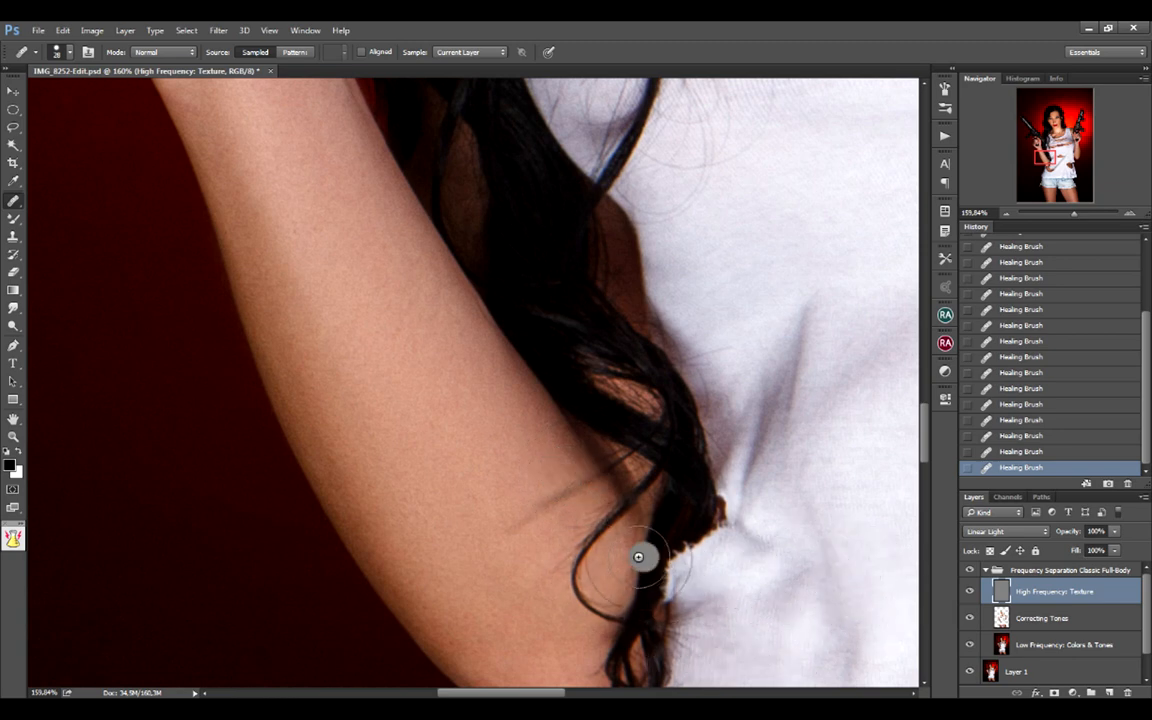
Step: With the texture layer hidden, blend away the hair shadow near the elbow on Correcting Tones using the Mixer Brush, and show the texture again
{"action": "left_click", "coordinate": [972, 595]}
{"action": "left_click", "coordinate": [999, 612]}
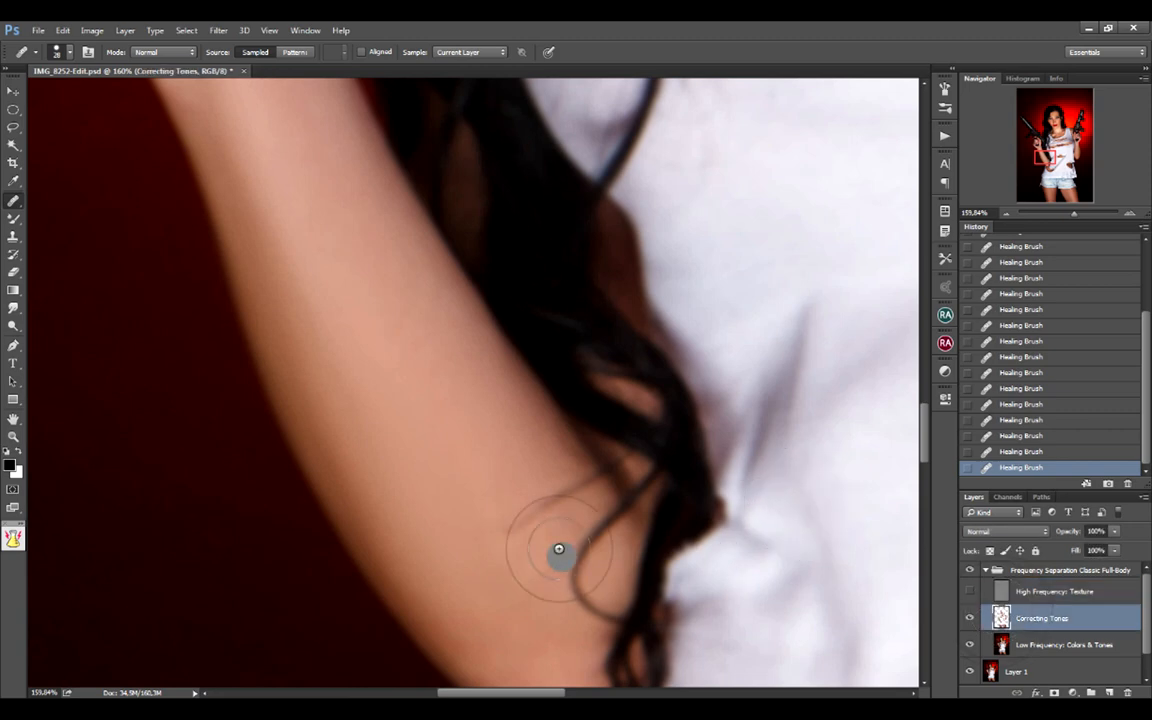
{"action": "key", "text": "b"}
{"action": "mouse_move", "coordinate": [594, 536]}
{"action": "left_mouse_down"}
{"action": "mouse_move", "coordinate": [545, 530]}
{"action": "mouse_move", "coordinate": [506, 494]}
{"action": "mouse_move", "coordinate": [541, 469]}
{"action": "mouse_move", "coordinate": [572, 480]}
{"action": "mouse_move", "coordinate": [564, 454]}
{"action": "mouse_move", "coordinate": [565, 464]}
{"action": "left_mouse_up"}
{"action": "left_click_drag", "start_coordinate": [567, 465], "coordinate": [561, 449]}
{"action": "mouse_move", "coordinate": [563, 450]}
{"action": "left_mouse_down"}
{"action": "mouse_move", "coordinate": [593, 479]}
{"action": "mouse_move", "coordinate": [555, 460]}
{"action": "mouse_move", "coordinate": [558, 518]}
{"action": "mouse_move", "coordinate": [524, 522]}
{"action": "mouse_move", "coordinate": [558, 538]}
{"action": "mouse_move", "coordinate": [552, 518]}
{"action": "mouse_move", "coordinate": [535, 559]}
{"action": "mouse_move", "coordinate": [512, 533]}
{"action": "mouse_move", "coordinate": [521, 573]}
{"action": "mouse_move", "coordinate": [517, 452]}
{"action": "left_mouse_up"}
{"action": "right_click", "coordinate": [481, 447], "text": "alt"}
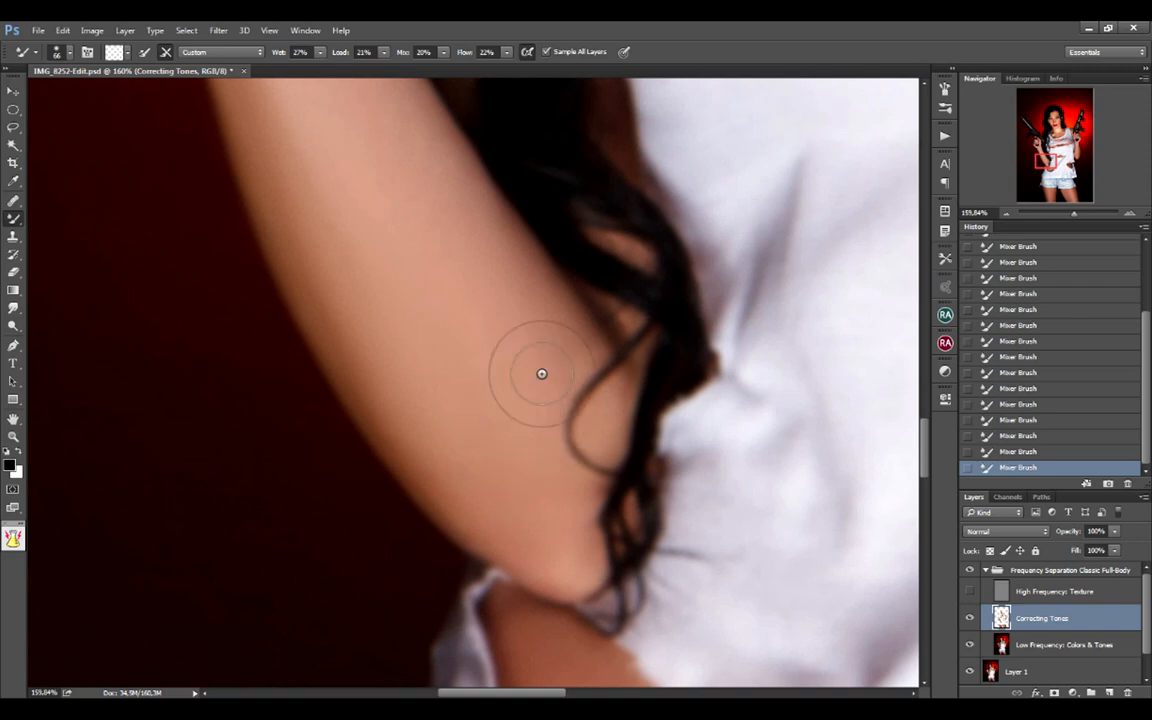
{"action": "left_click_drag", "start_coordinate": [497, 380], "coordinate": [555, 469]}
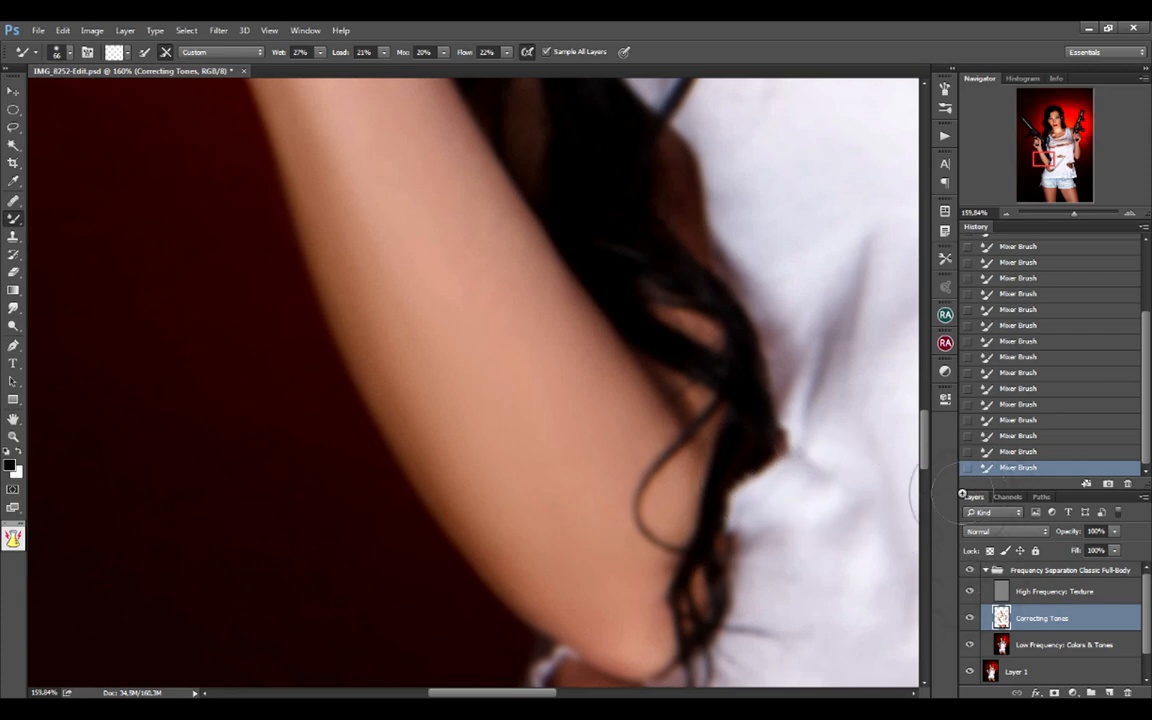
{"action": "left_click_drag", "start_coordinate": [771, 463], "coordinate": [586, 463]}
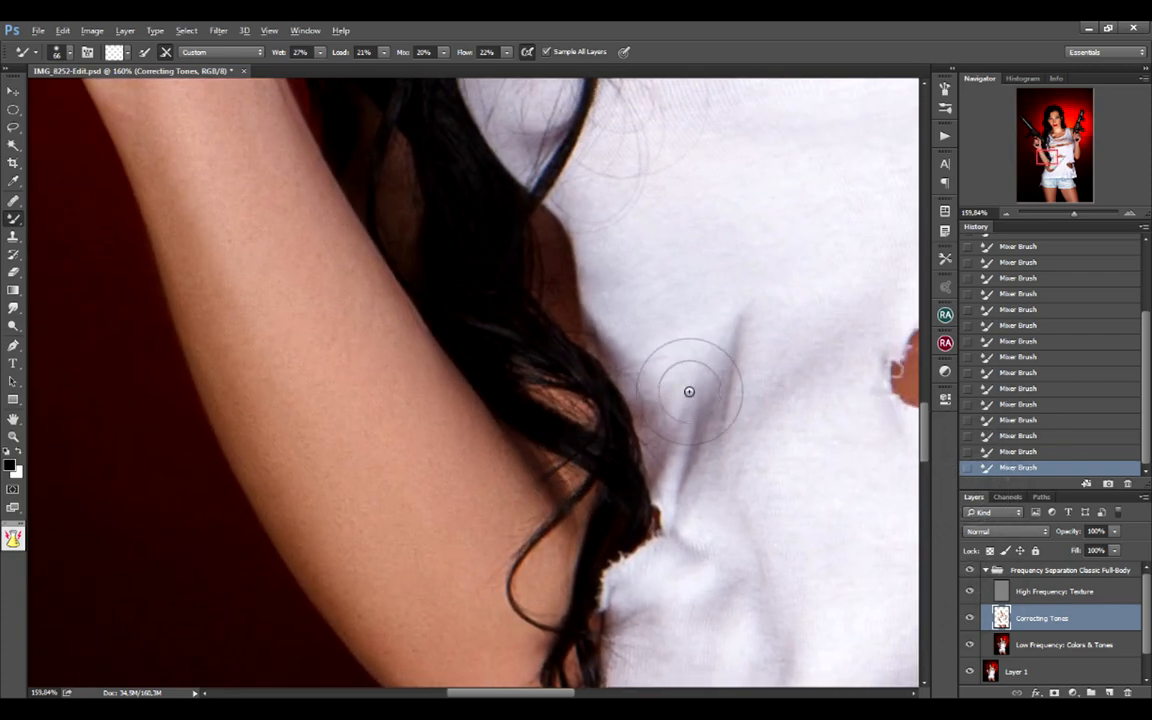
Step: Hide the High Frequency: Texture layer and add a Color Balance adjustment layer above Correcting Tones
{"action": "scroll", "coordinate": [689, 391], "scroll_direction": "down", "scroll_amount": 6}
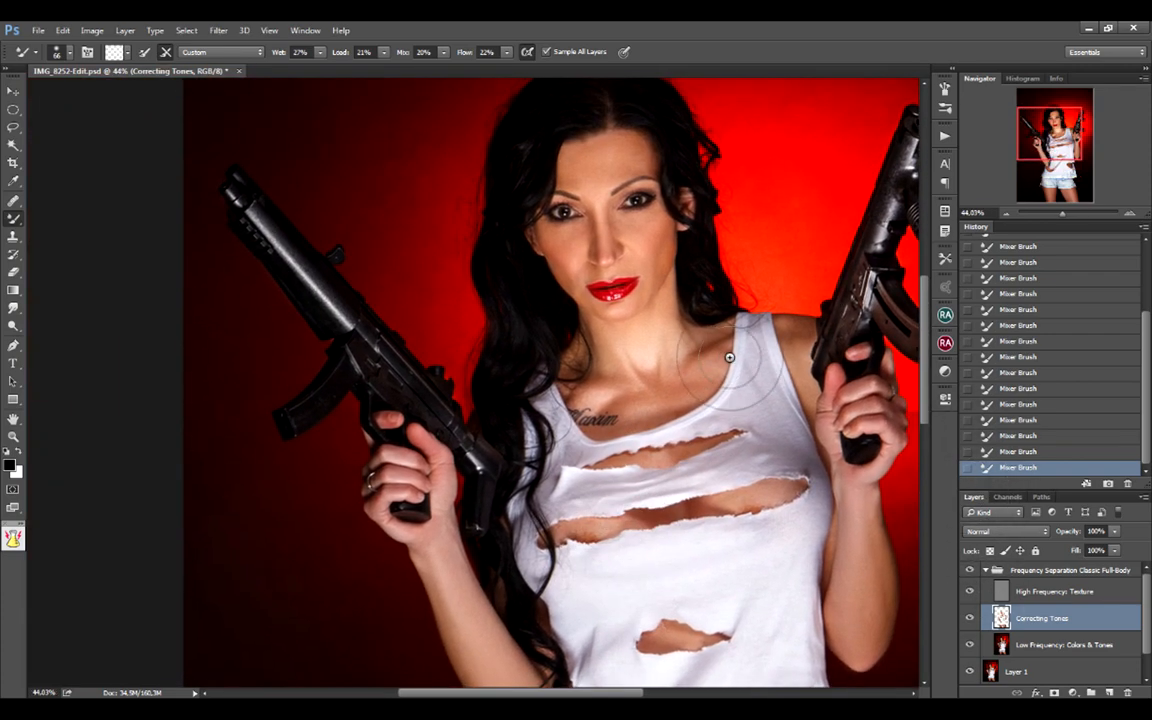
{"action": "left_click_drag", "start_coordinate": [729, 357], "coordinate": [633, 325]}
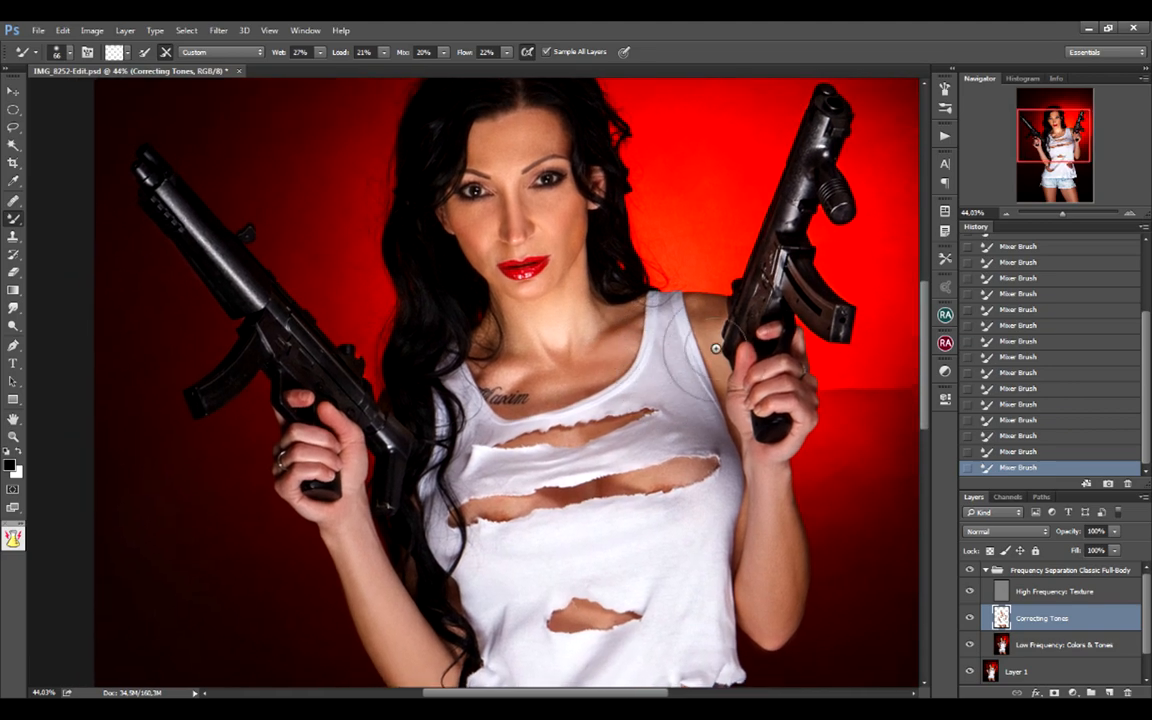
{"action": "scroll", "coordinate": [716, 348], "scroll_direction": "down", "scroll_amount": 3}
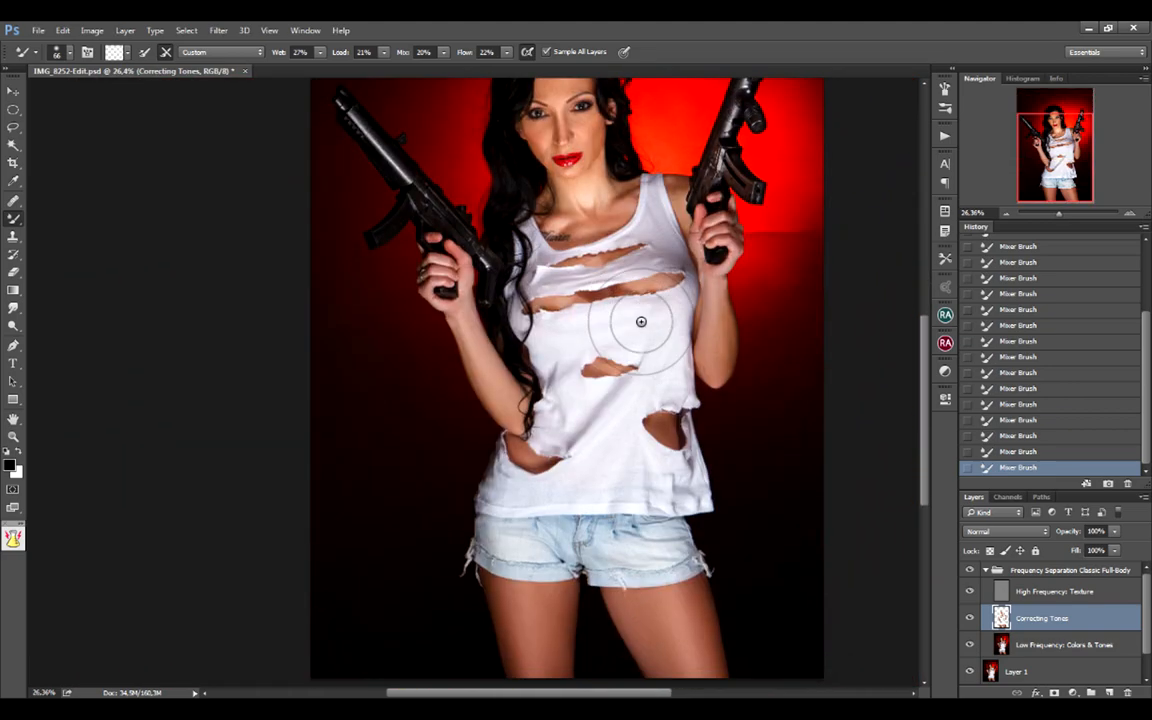
{"action": "left_click_drag", "start_coordinate": [641, 322], "coordinate": [650, 373]}
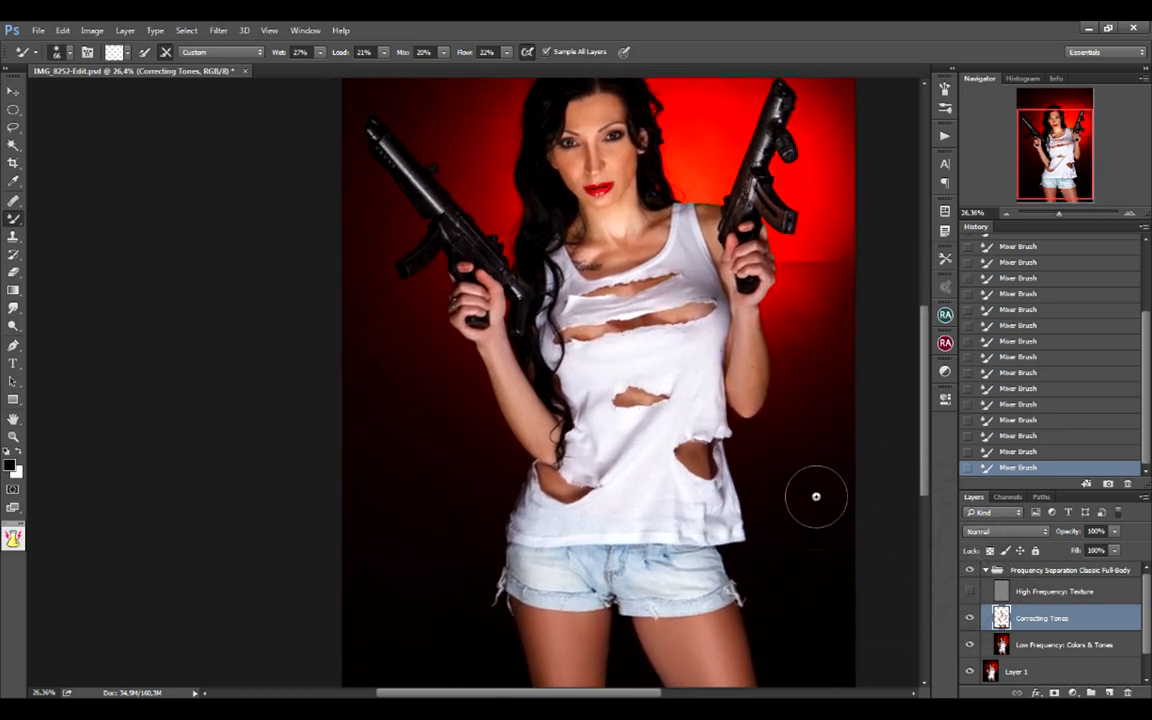
{"action": "scroll", "coordinate": [735, 336], "scroll_direction": "down", "scroll_amount": 2}
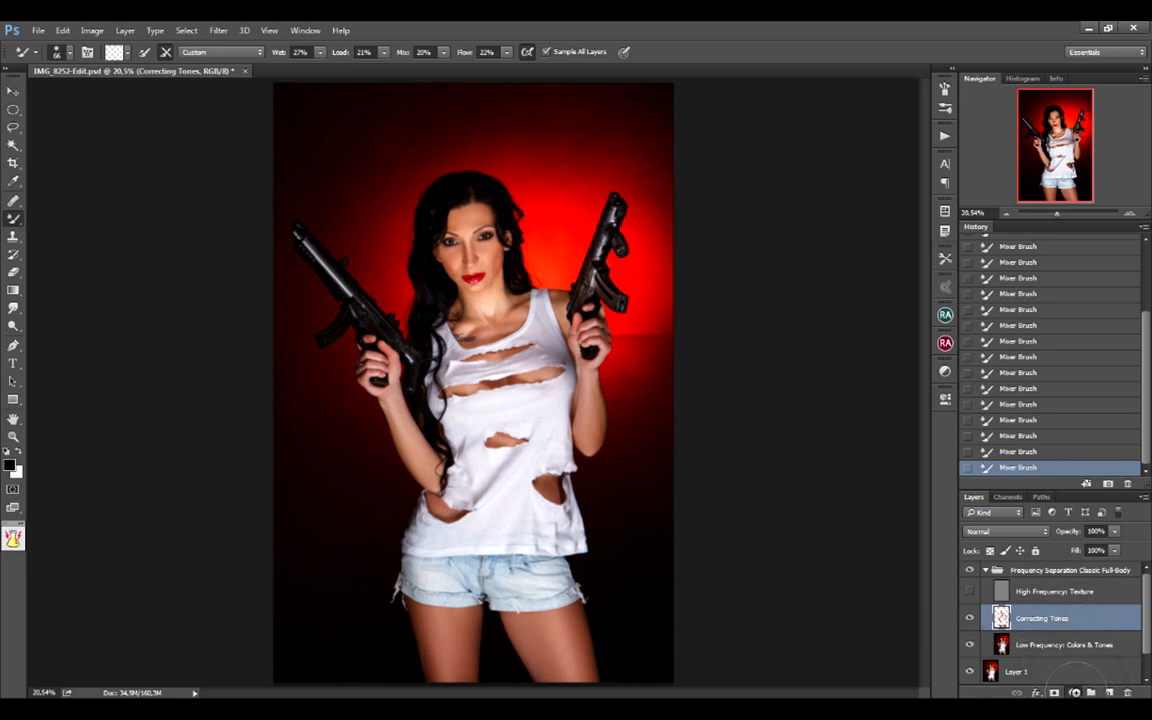
{"action": "left_click", "coordinate": [1074, 692]}
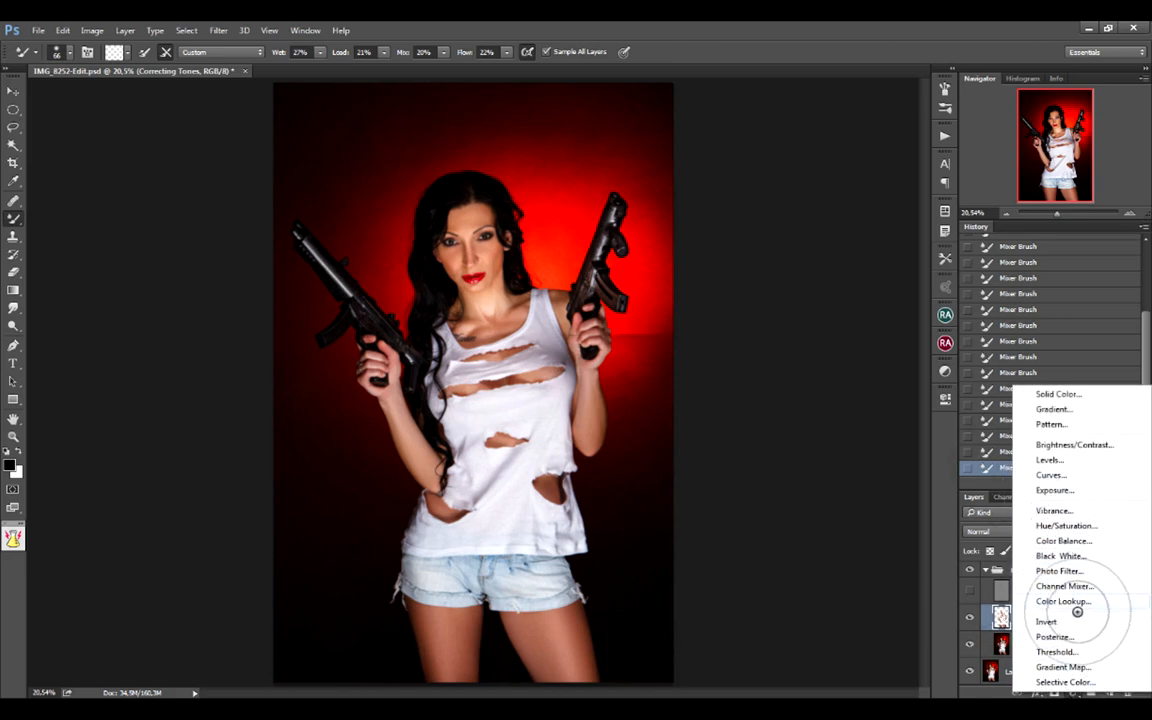
{"action": "left_click", "coordinate": [1062, 541]}
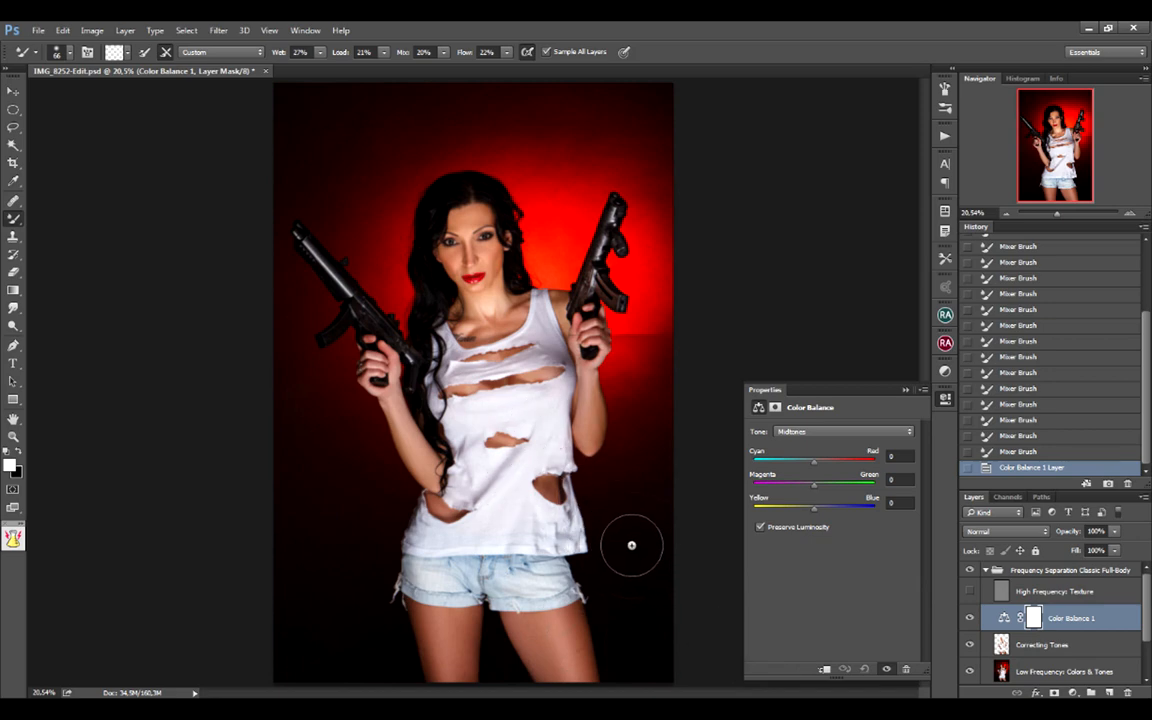
Step: Invert the Color Balance mask to black and paint both thighs in white with a large soft brush at 100% opacity
{"action": "key", "text": "shift+b"}
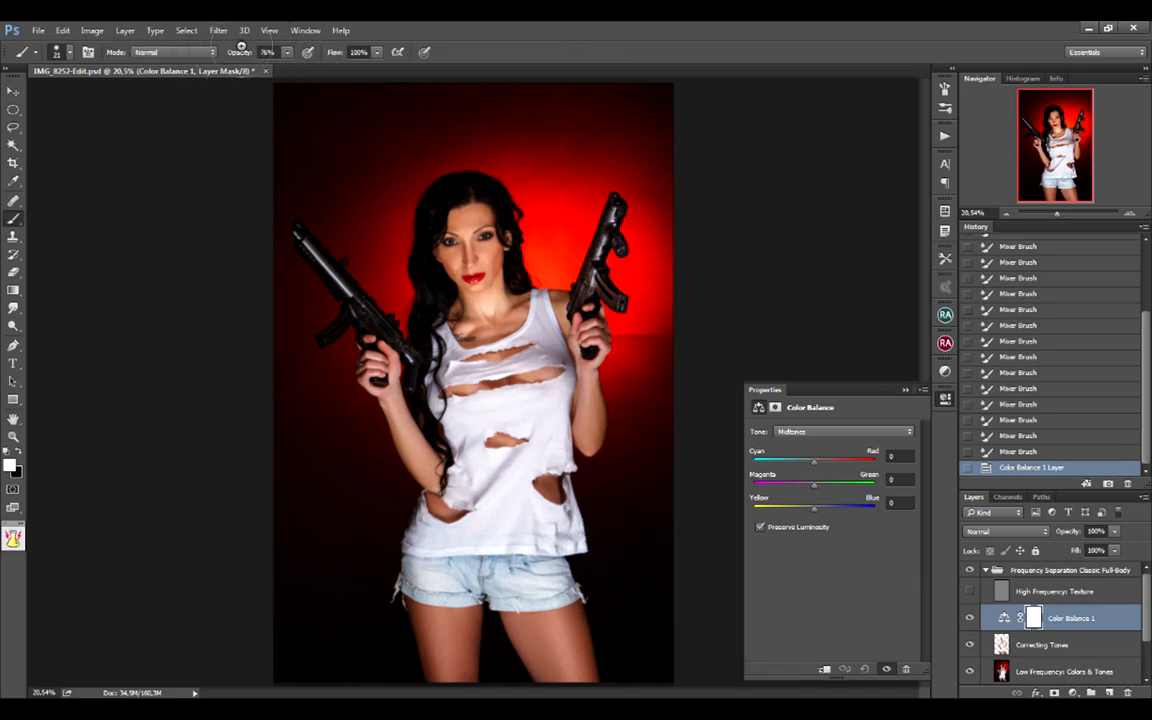
{"action": "key", "text": "ctrl+i"}
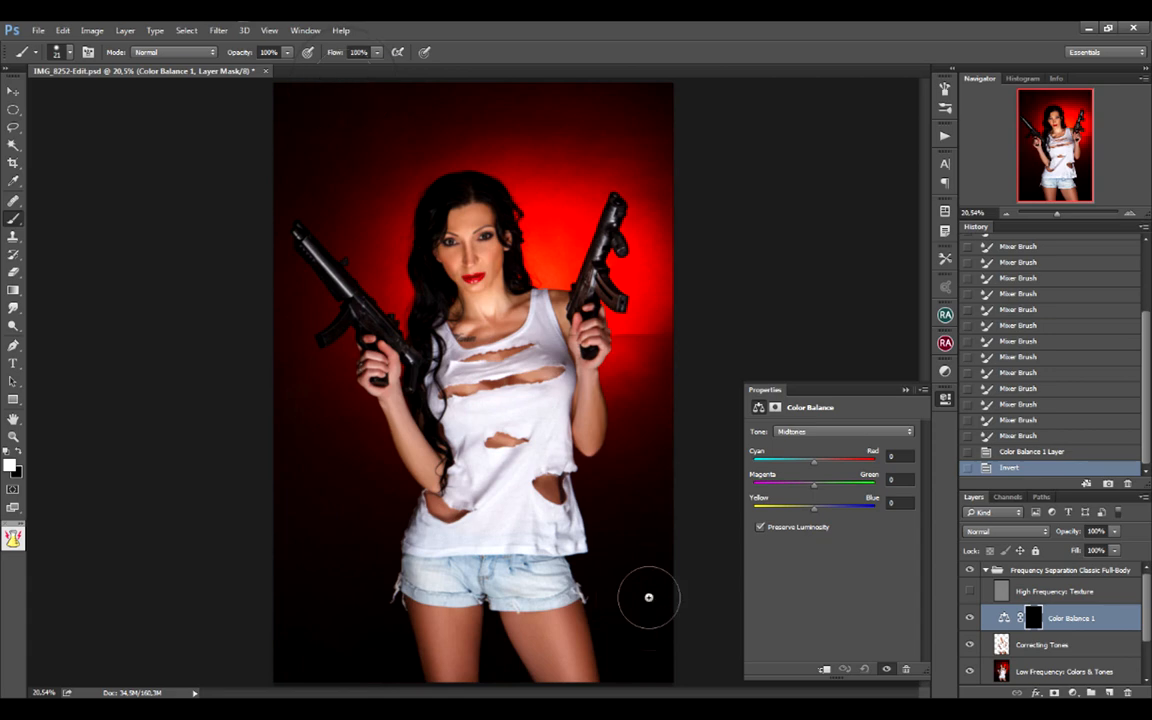
{"action": "mouse_move", "coordinate": [556, 597]}
{"action": "left_mouse_down"}
{"action": "mouse_move", "coordinate": [576, 578]}
{"action": "mouse_move", "coordinate": [555, 320]}
{"action": "left_mouse_up"}
{"action": "mouse_move", "coordinate": [566, 669]}
{"action": "left_mouse_down"}
{"action": "mouse_move", "coordinate": [516, 593]}
{"action": "mouse_move", "coordinate": [576, 669]}
{"action": "mouse_move", "coordinate": [531, 628]}
{"action": "left_mouse_up"}
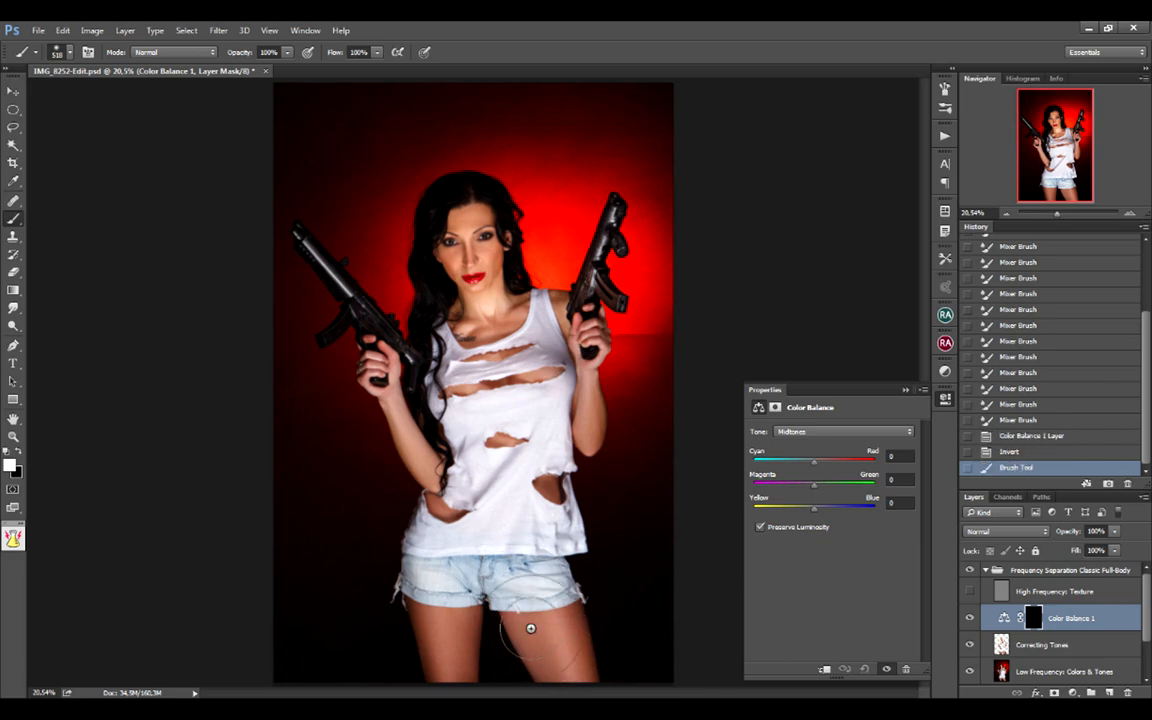
{"action": "left_click_drag", "start_coordinate": [447, 671], "coordinate": [478, 617]}
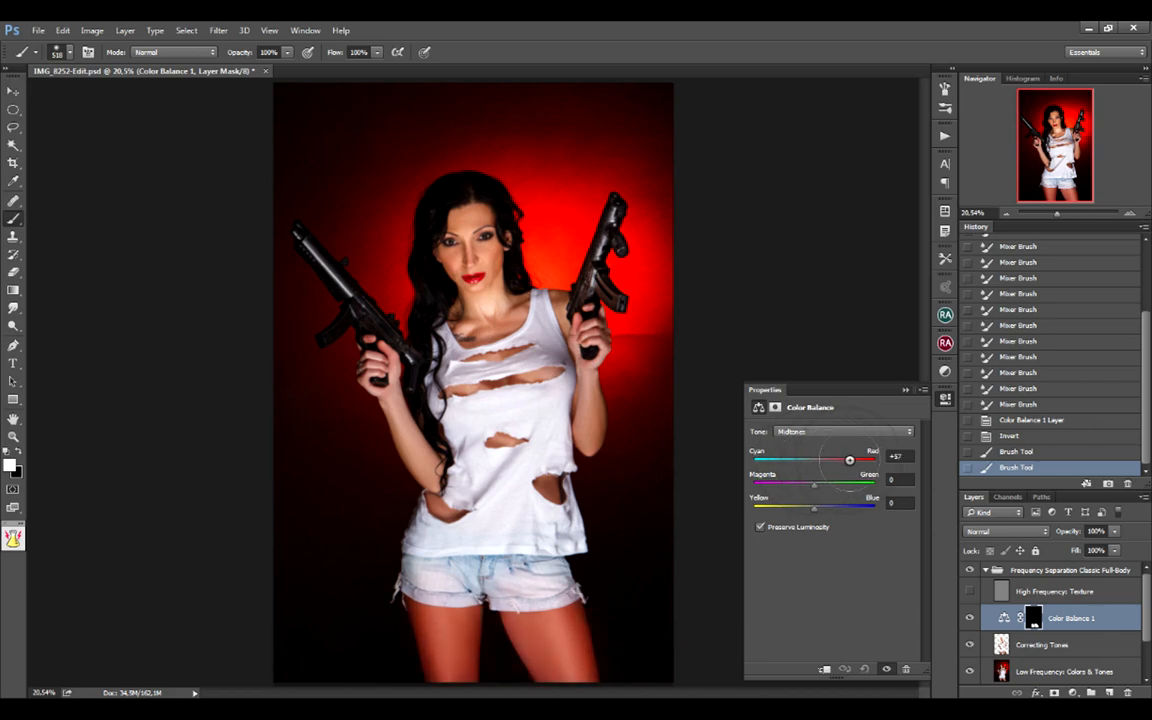
Step: Set the Color Balance midtones to -7 cyan–red, -8 magenta–green and -19 yellow–blue, comparing the legs with and without the adjustment
{"action": "left_click_drag", "start_coordinate": [834, 461], "coordinate": [760, 455]}
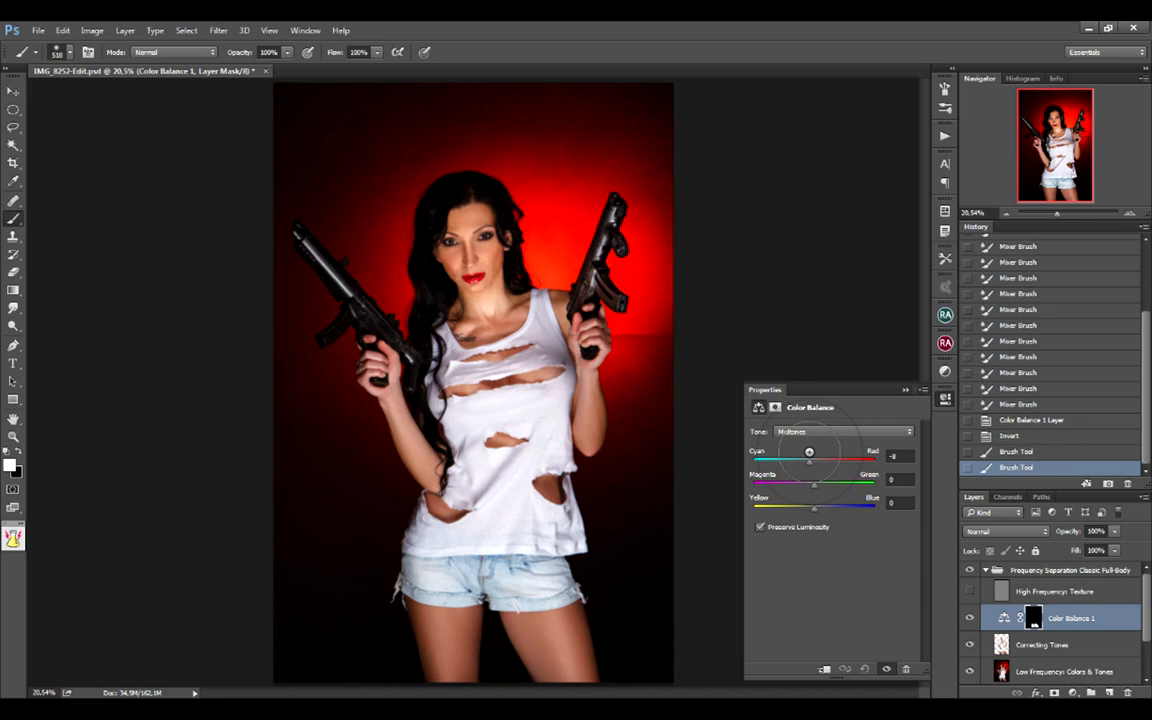
{"action": "left_click_drag", "start_coordinate": [809, 452], "coordinate": [810, 453]}
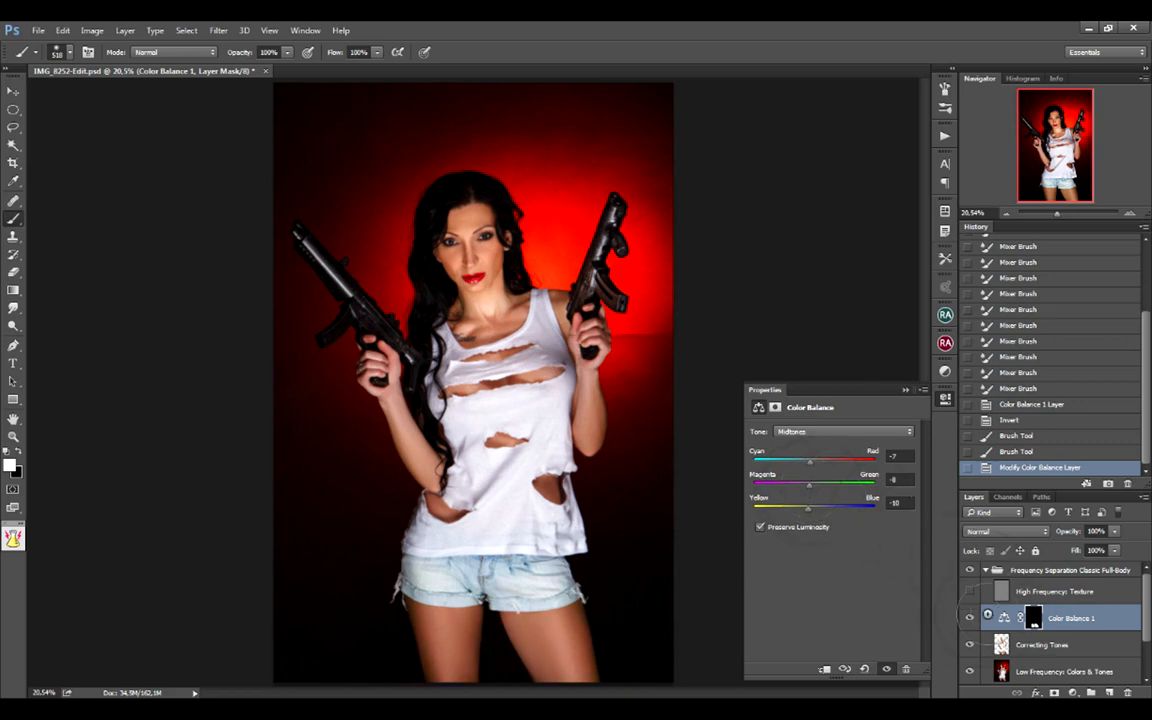
{"action": "left_click", "coordinate": [969, 617]}
{"action": "left_click", "coordinate": [971, 616]}
{"action": "left_click_drag", "start_coordinate": [800, 503], "coordinate": [801, 503]}
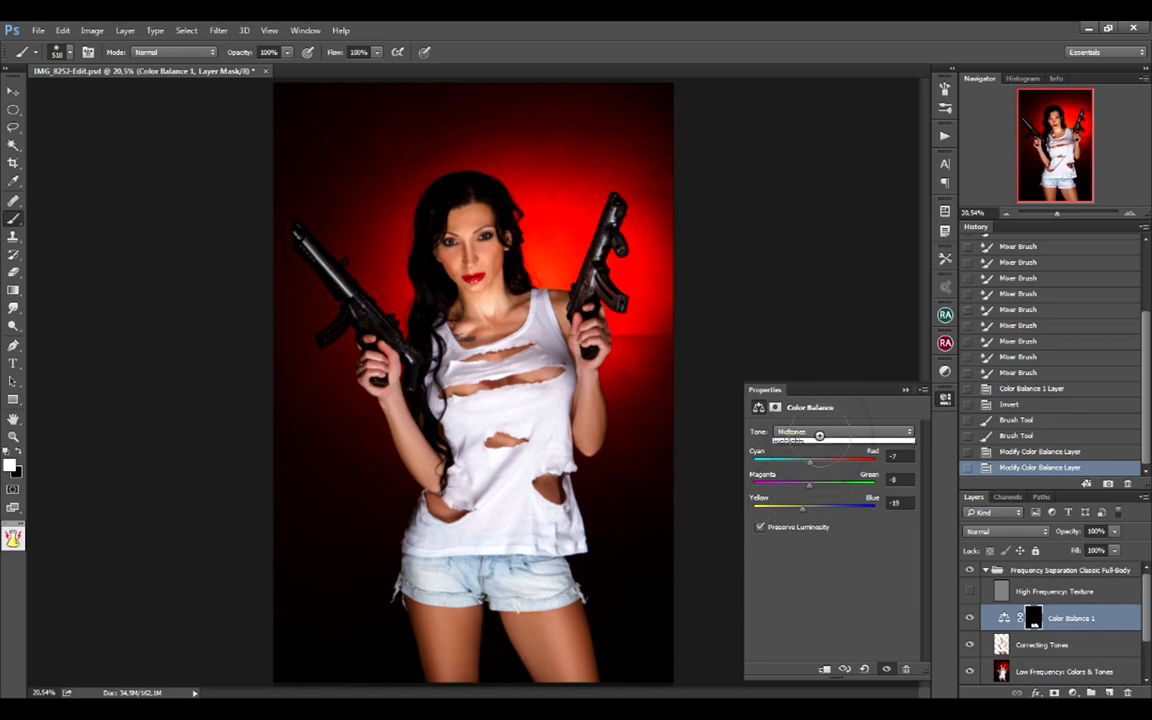
Step: Set the Color Balance shadows to -12 magenta–green and adjust their yellow–blue balance
{"action": "left_click", "coordinate": [806, 431]}
{"action": "left_click", "coordinate": [809, 442]}
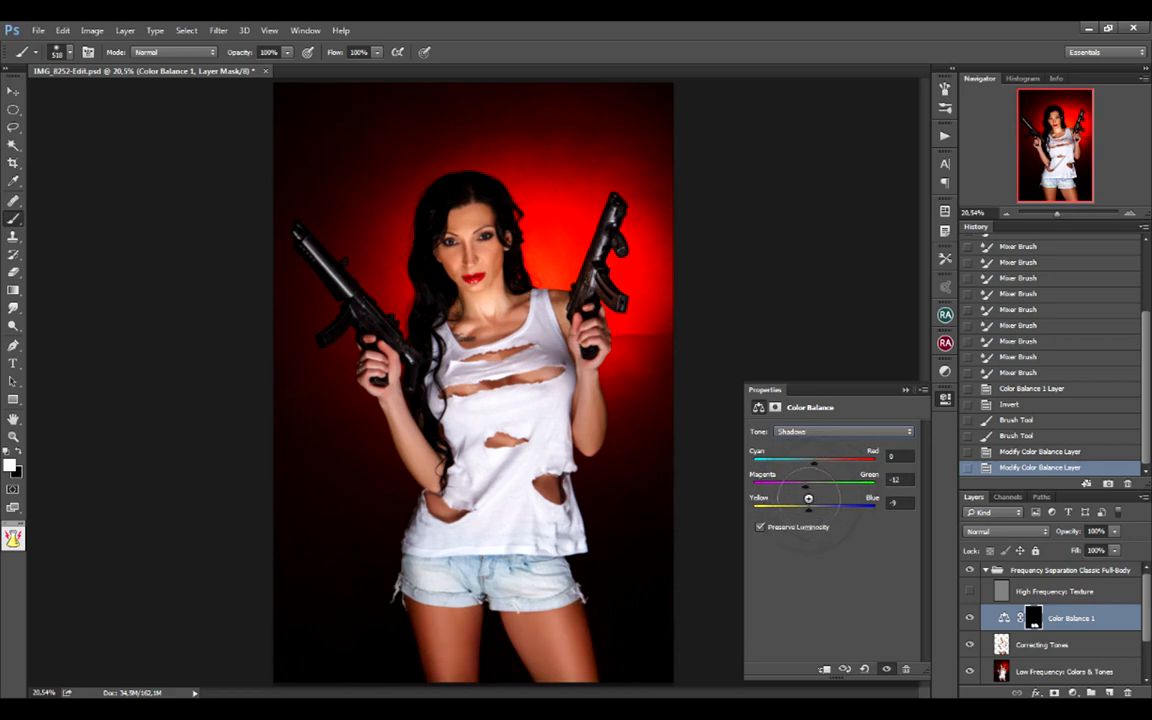
{"action": "left_click_drag", "start_coordinate": [808, 498], "coordinate": [814, 498]}
{"action": "left_click", "coordinate": [943, 398]}
Step: Paint black on the Color Balance mask over the dark background along the outer edge of the bent leg's thigh
{"action": "left_click_drag", "start_coordinate": [545, 581], "coordinate": [710, 600]}
{"action": "mouse_move", "coordinate": [708, 606]}
{"action": "left_mouse_down"}
{"action": "mouse_move", "coordinate": [653, 609]}
{"action": "mouse_move", "coordinate": [652, 420]}
{"action": "mouse_move", "coordinate": [688, 364]}
{"action": "mouse_move", "coordinate": [715, 370]}
{"action": "mouse_move", "coordinate": [674, 383]}
{"action": "mouse_move", "coordinate": [668, 373]}
{"action": "mouse_move", "coordinate": [696, 376]}
{"action": "mouse_move", "coordinate": [723, 541]}
{"action": "left_mouse_up"}
{"action": "mouse_move", "coordinate": [671, 414]}
{"action": "left_mouse_down"}
{"action": "mouse_move", "coordinate": [709, 501]}
{"action": "mouse_move", "coordinate": [721, 501]}
{"action": "mouse_move", "coordinate": [743, 606]}
{"action": "left_mouse_up"}
{"action": "left_click_drag", "start_coordinate": [713, 464], "coordinate": [728, 615]}
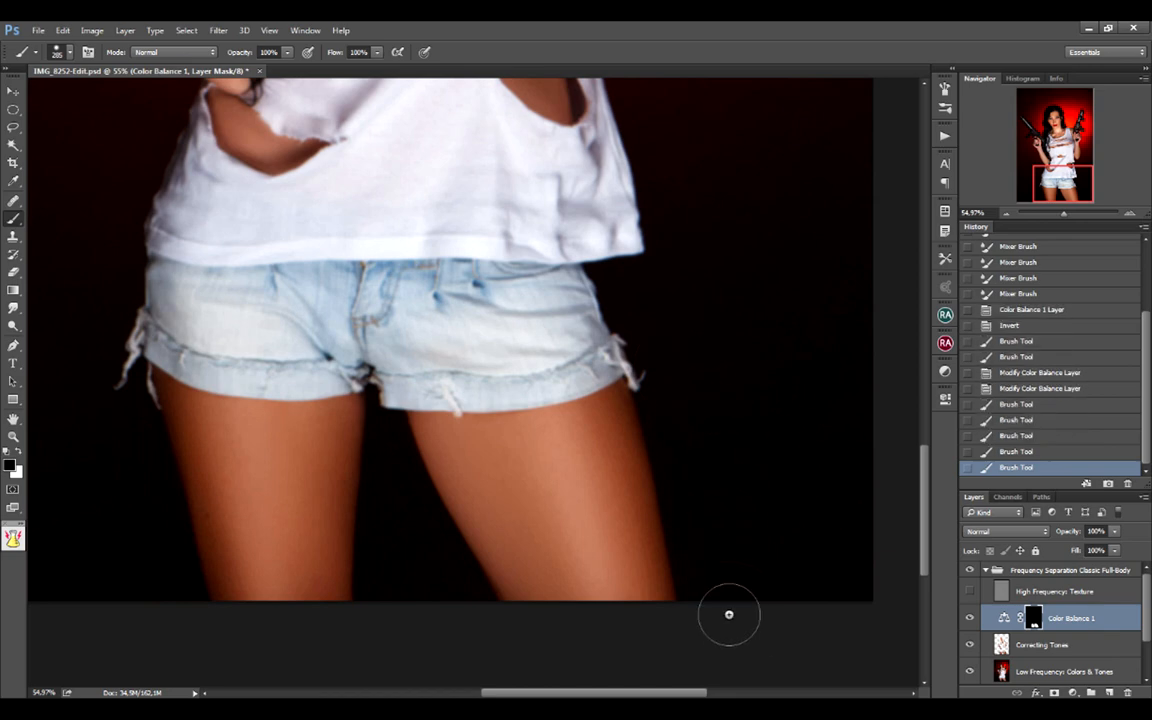
{"action": "left_click_drag", "start_coordinate": [707, 432], "coordinate": [743, 616]}
{"action": "left_click_drag", "start_coordinate": [680, 360], "coordinate": [736, 562]}
{"action": "left_click_drag", "start_coordinate": [682, 419], "coordinate": [726, 566]}
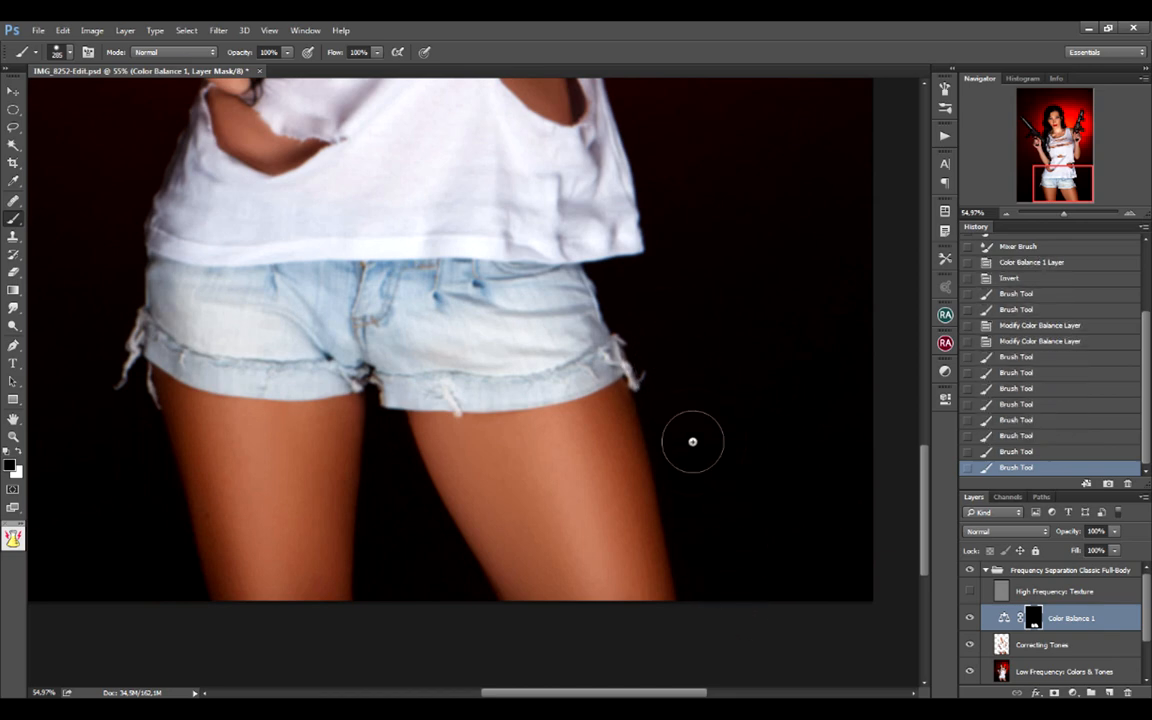
Step: Paint black on the Color Balance mask over the dark background outside the bent leg and in the gap between the thighs
{"action": "mouse_move", "coordinate": [692, 441]}
{"action": "left_mouse_down"}
{"action": "mouse_move", "coordinate": [736, 624]}
{"action": "mouse_move", "coordinate": [699, 533]}
{"action": "mouse_move", "coordinate": [735, 622]}
{"action": "left_mouse_up"}
{"action": "left_click_drag", "start_coordinate": [690, 445], "coordinate": [737, 623]}
{"action": "left_click_drag", "start_coordinate": [478, 547], "coordinate": [449, 556]}
{"action": "left_click_drag", "start_coordinate": [491, 525], "coordinate": [471, 526]}
{"action": "mouse_move", "coordinate": [386, 380]}
{"action": "left_mouse_down"}
{"action": "mouse_move", "coordinate": [420, 494]}
{"action": "mouse_move", "coordinate": [474, 578]}
{"action": "left_mouse_up"}
{"action": "mouse_move", "coordinate": [403, 450]}
{"action": "left_mouse_down"}
{"action": "mouse_move", "coordinate": [466, 586]}
{"action": "mouse_move", "coordinate": [498, 624]}
{"action": "left_mouse_up"}
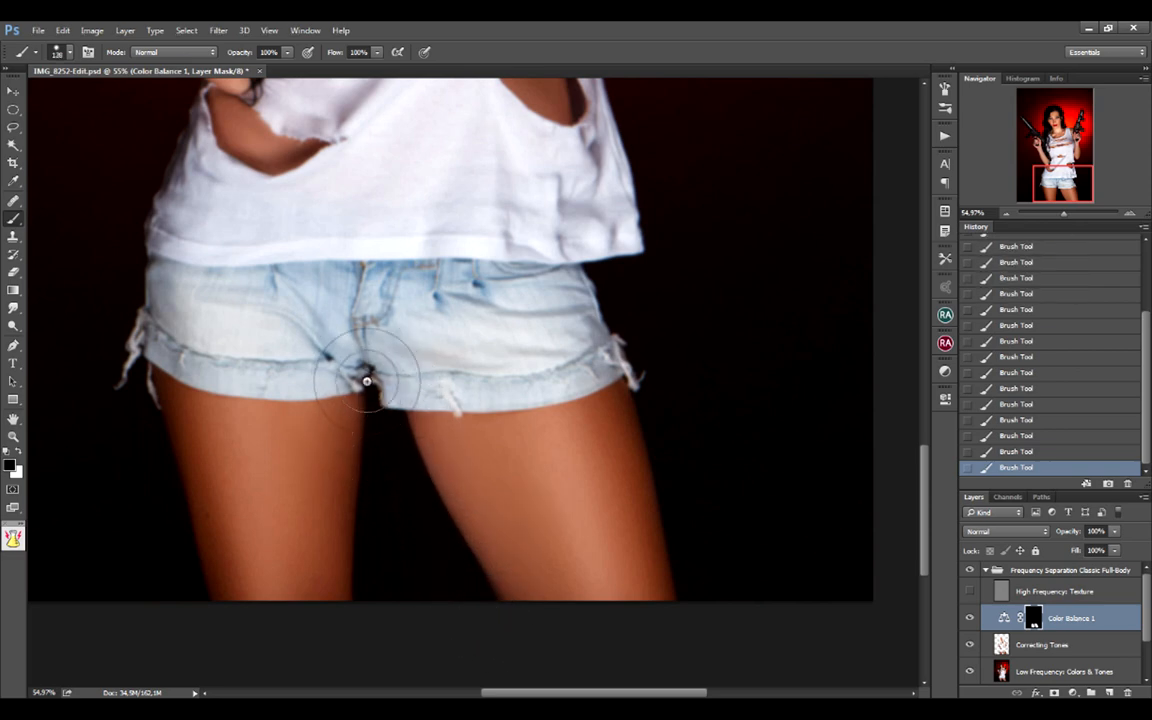
{"action": "left_click_drag", "start_coordinate": [365, 381], "coordinate": [405, 588]}
{"action": "left_click_drag", "start_coordinate": [380, 424], "coordinate": [396, 602]}
{"action": "mouse_move", "coordinate": [376, 469]}
{"action": "left_mouse_down"}
{"action": "mouse_move", "coordinate": [387, 618]}
{"action": "mouse_move", "coordinate": [377, 583]}
{"action": "mouse_move", "coordinate": [388, 595]}
{"action": "left_mouse_up"}
Step: Paint black on the Color Balance mask over the background along the outer edge of the straight leg's thigh
{"action": "mouse_move", "coordinate": [387, 531]}
{"action": "left_mouse_down"}
{"action": "mouse_move", "coordinate": [489, 483]}
{"action": "mouse_move", "coordinate": [539, 479]}
{"action": "left_mouse_up"}
{"action": "left_click_drag", "start_coordinate": [264, 306], "coordinate": [350, 553]}
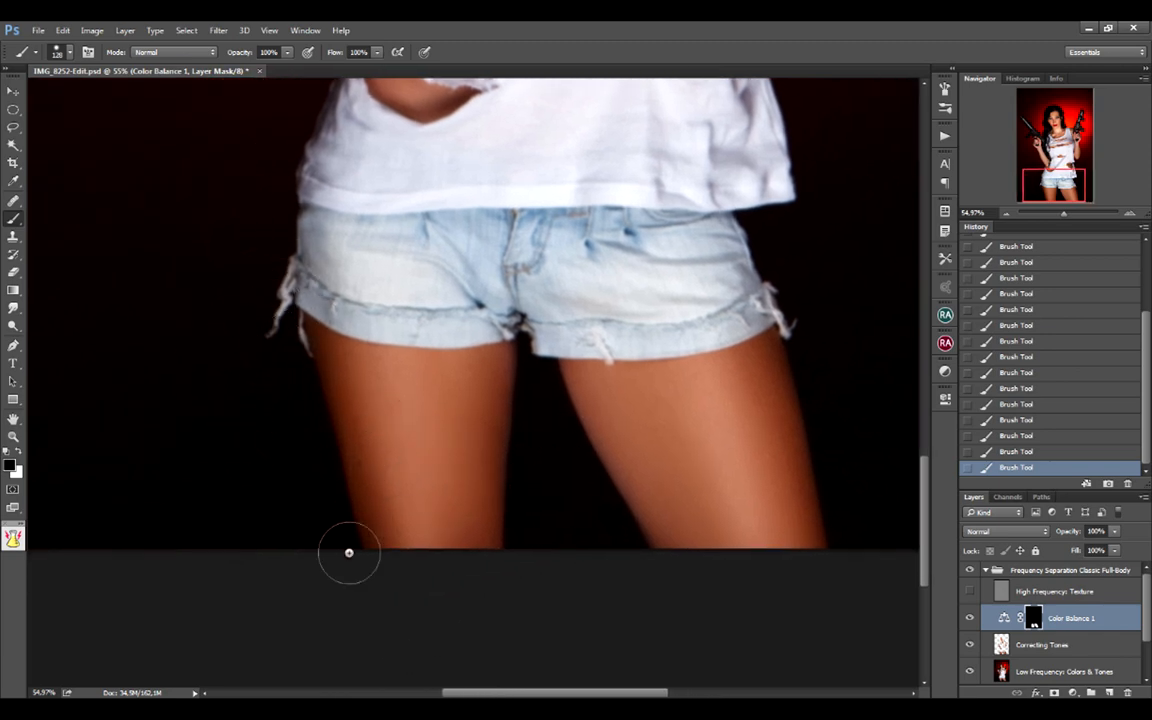
{"action": "left_click_drag", "start_coordinate": [291, 368], "coordinate": [355, 574]}
{"action": "left_click_drag", "start_coordinate": [301, 394], "coordinate": [329, 559]}
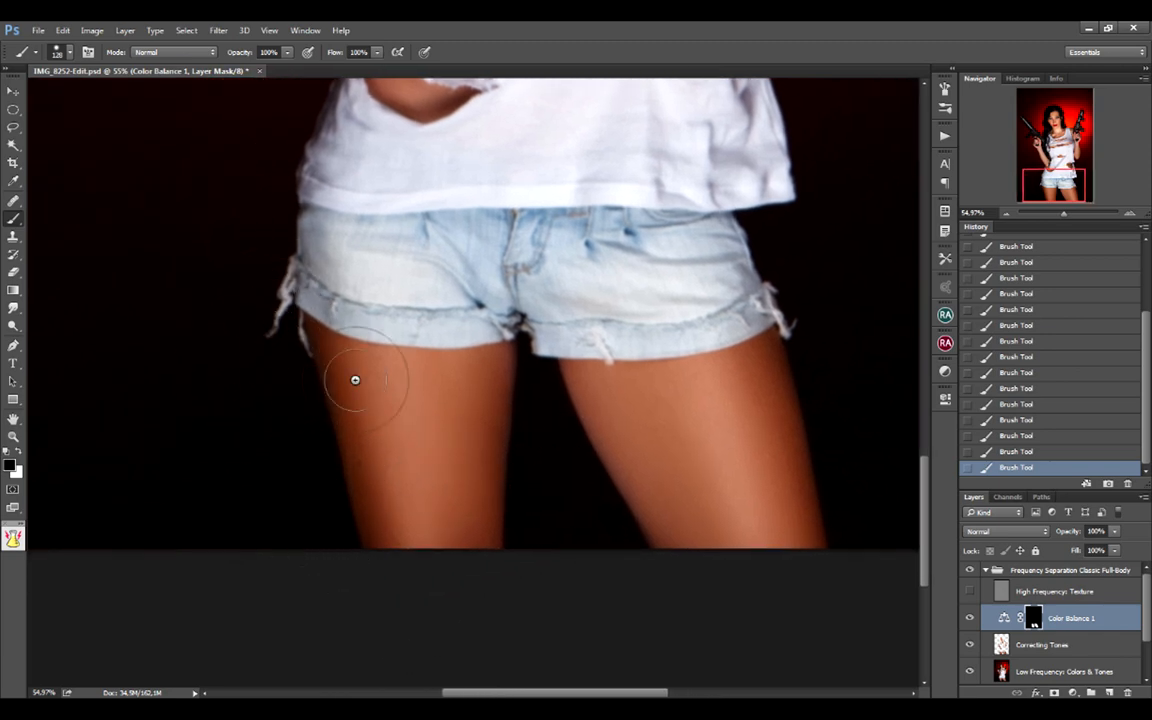
{"action": "mouse_move", "coordinate": [634, 336]}
{"action": "left_mouse_down"}
{"action": "mouse_move", "coordinate": [581, 347]}
{"action": "mouse_move", "coordinate": [630, 330]}
{"action": "left_mouse_up"}
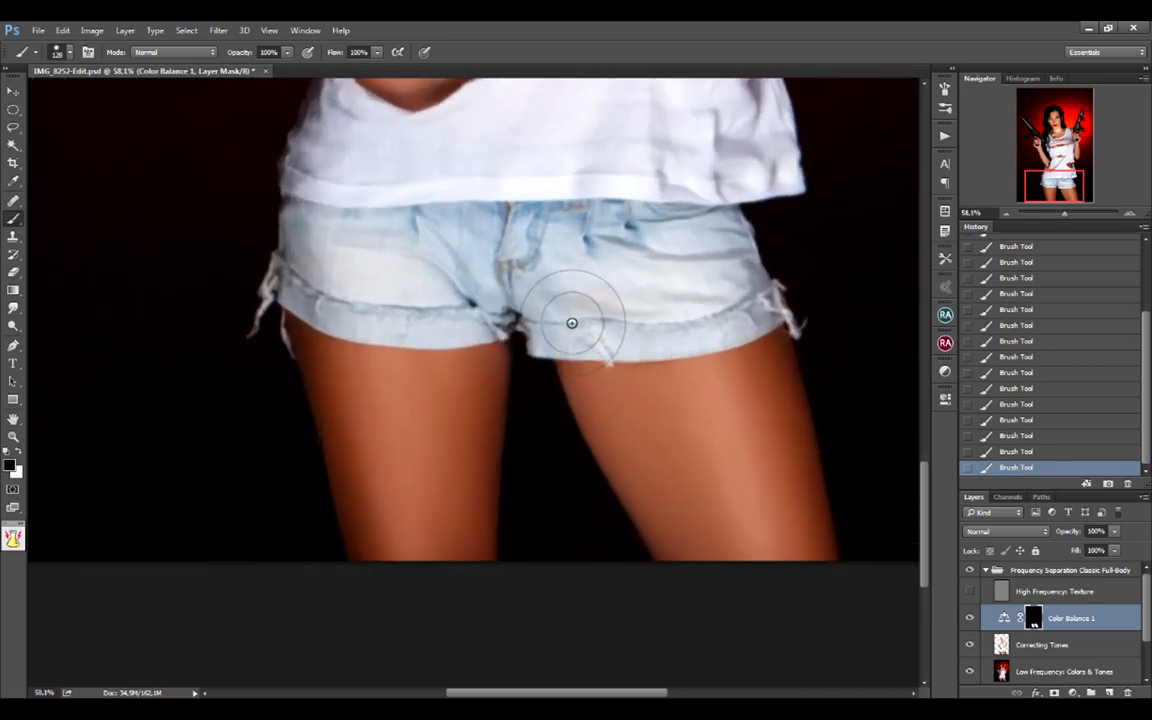
Step: Switch the paint colour to white, compare the image with and without Color Balance, and lower that layer's opacity to 64%
{"action": "key", "text": "x"}
{"action": "key", "text": "bracketleft"}
{"action": "key", "text": "bracketleft"}
{"action": "key", "text": "bracketleft"}
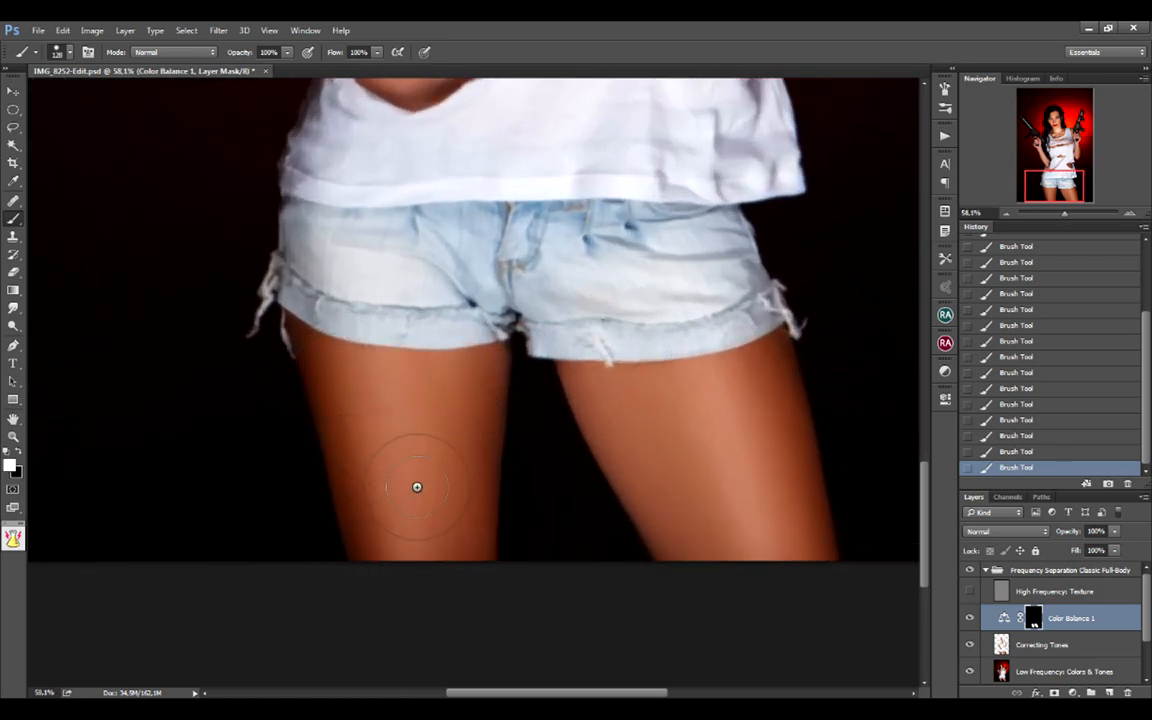
{"action": "left_click_drag", "start_coordinate": [627, 404], "coordinate": [580, 392]}
{"action": "left_click_drag", "start_coordinate": [598, 312], "coordinate": [534, 460]}
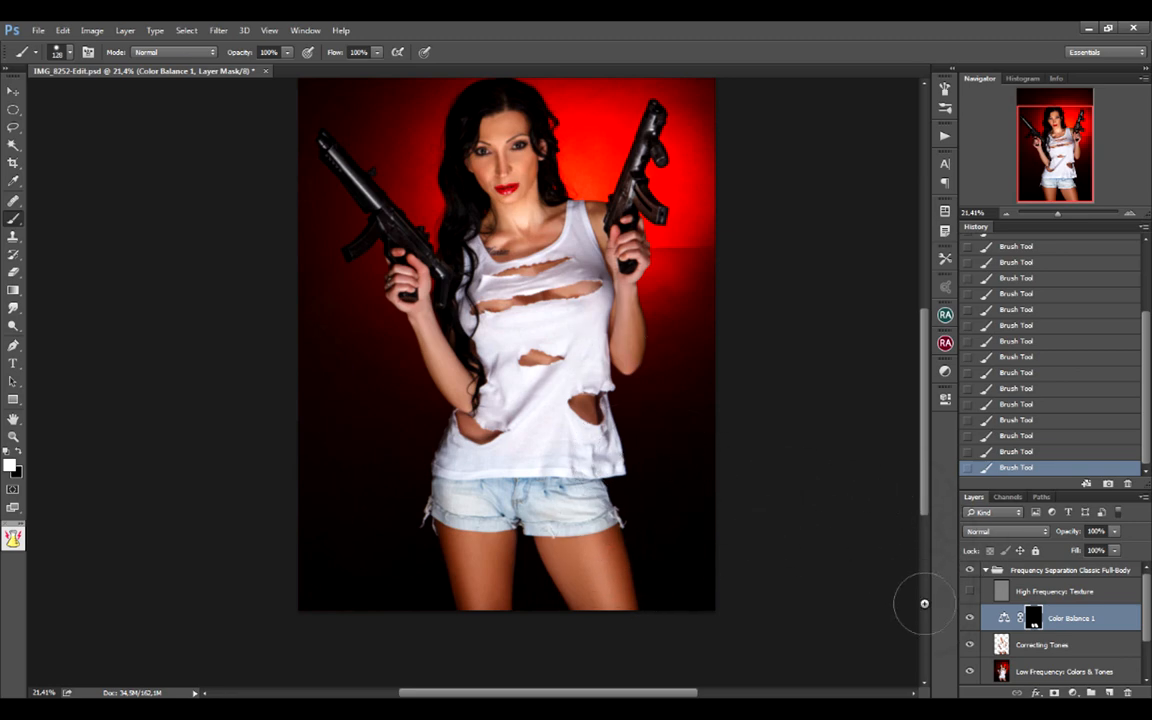
{"action": "left_click", "coordinate": [969, 614]}
{"action": "left_click", "coordinate": [971, 615]}
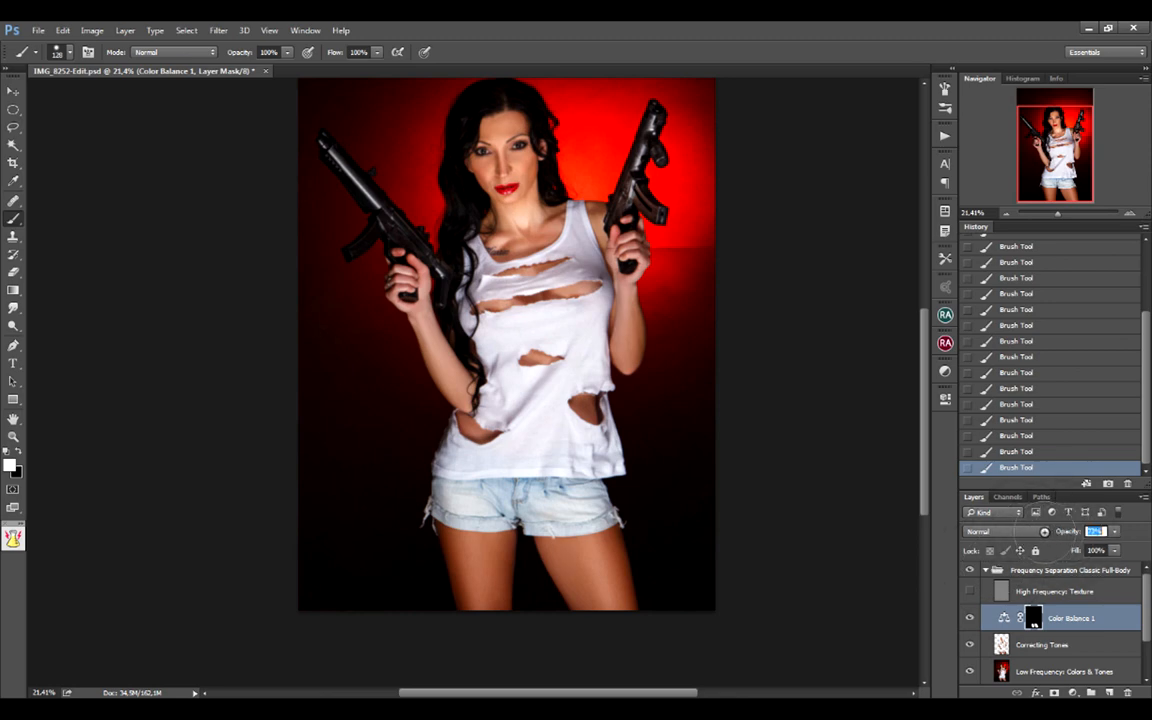
{"action": "type", "text": "68"}
{"action": "key", "text": "Return"}
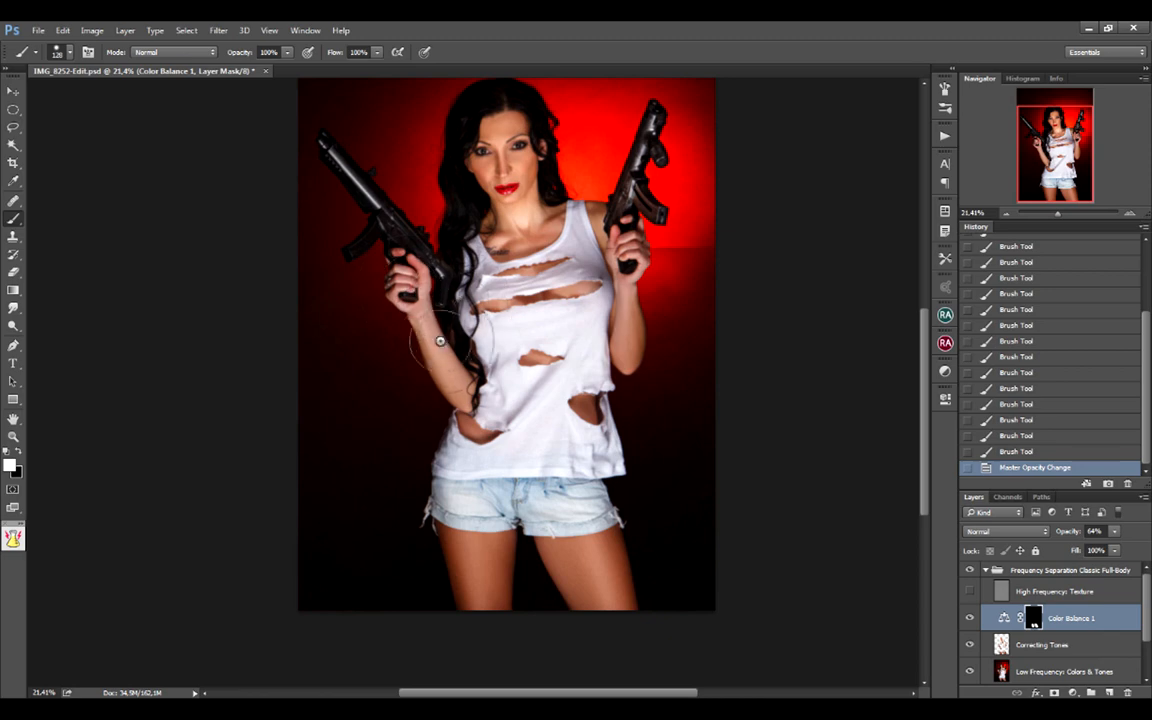
Step: Paint white on the Color Balance mask over both forearms and the hand in front of the long hair
{"action": "mouse_move", "coordinate": [437, 339]}
{"action": "left_mouse_down"}
{"action": "mouse_move", "coordinate": [424, 312]}
{"action": "mouse_move", "coordinate": [442, 358]}
{"action": "left_mouse_up"}
{"action": "left_click", "coordinate": [421, 278]}
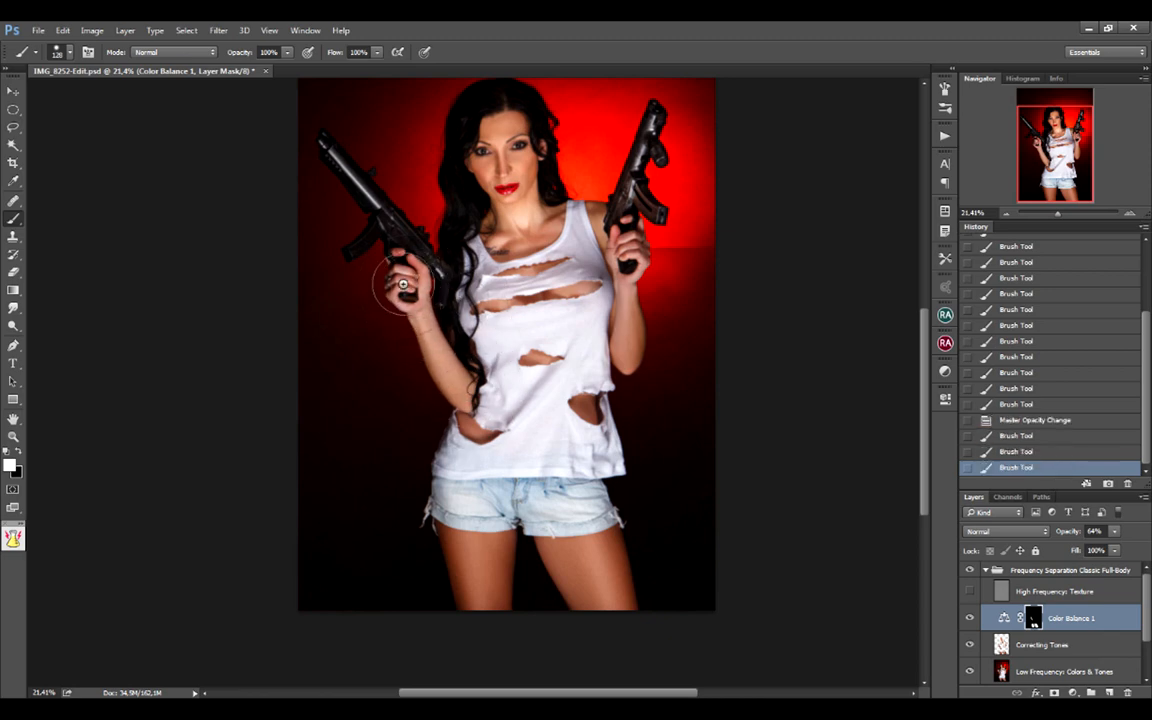
{"action": "left_click", "coordinate": [403, 283]}
{"action": "left_click", "coordinate": [402, 287]}
{"action": "left_click", "coordinate": [406, 297]}
{"action": "left_click", "coordinate": [412, 312]}
{"action": "left_click", "coordinate": [418, 315]}
{"action": "left_click", "coordinate": [430, 302]}
{"action": "left_click", "coordinate": [440, 310]}
{"action": "left_click", "coordinate": [462, 385]}
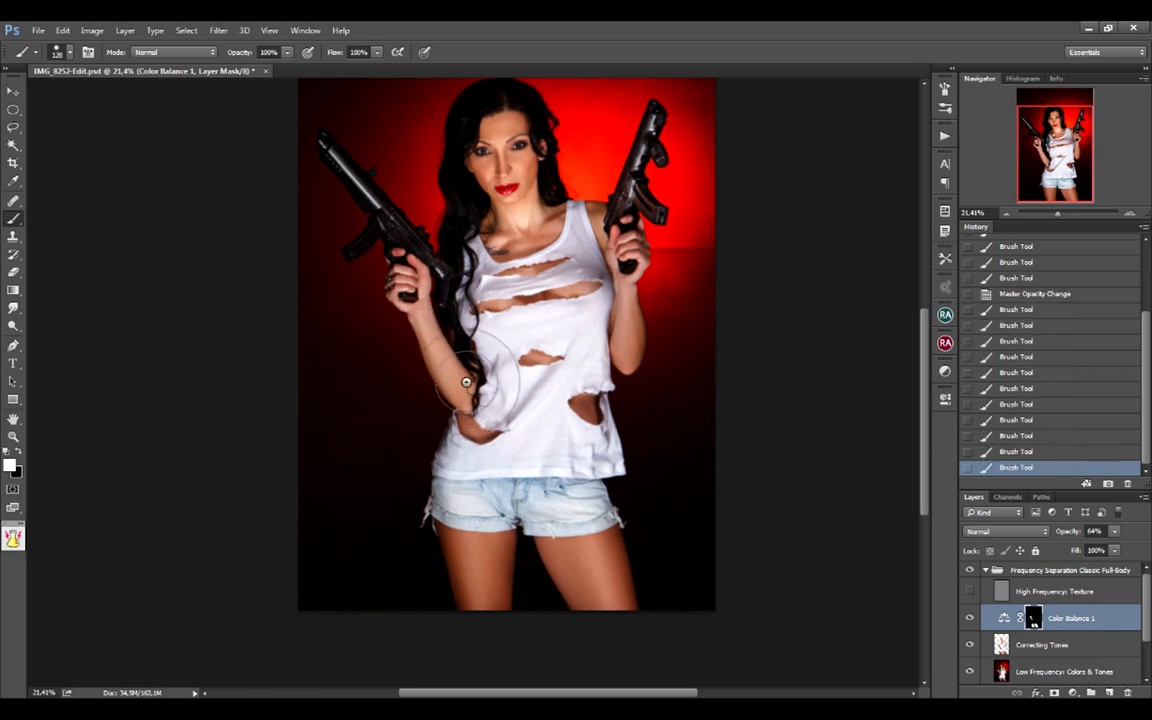
{"action": "left_click", "coordinate": [474, 391]}
{"action": "left_click", "coordinate": [481, 399]}
{"action": "left_click", "coordinate": [628, 365]}
{"action": "left_click", "coordinate": [622, 351]}
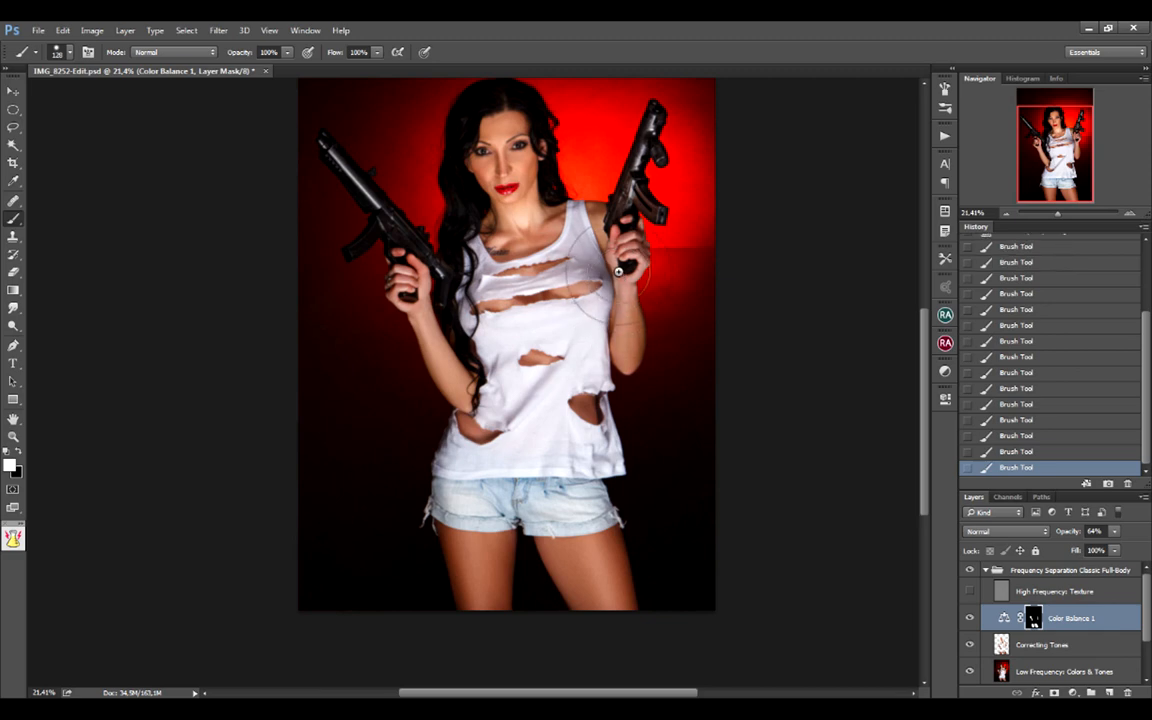
{"action": "left_click", "coordinate": [613, 335]}
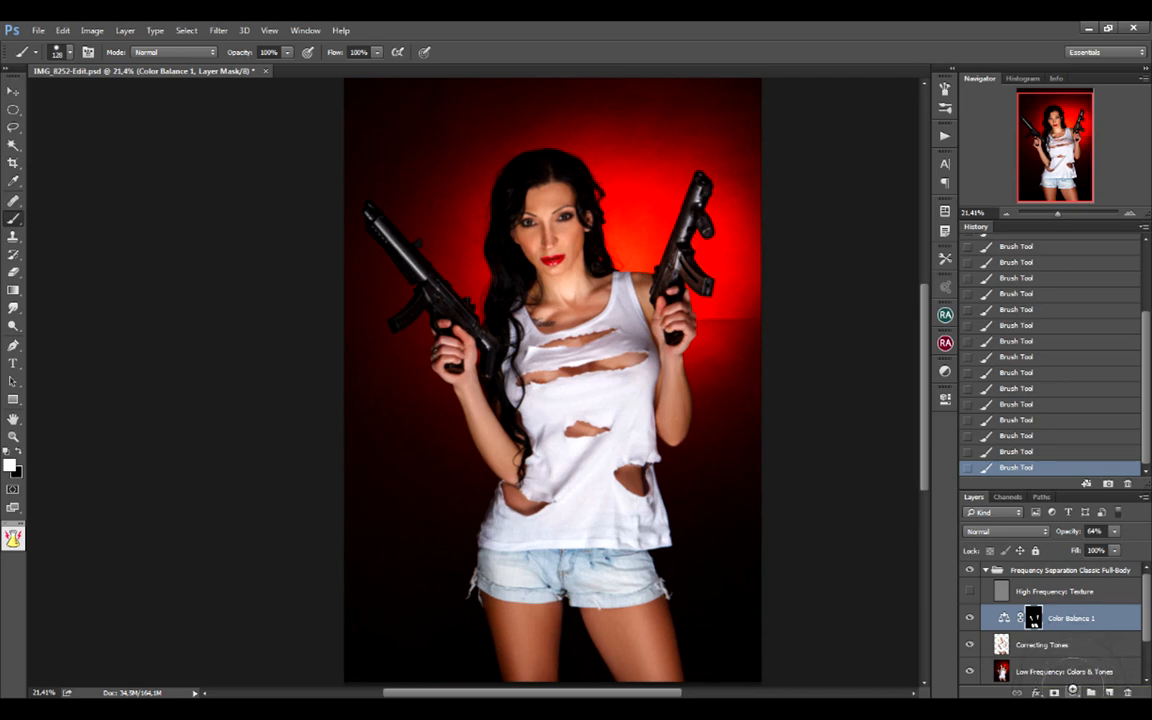
Step: Add a Curves adjustment layer, raise its midtones from input 124 to output 150, and invert its mask to black
{"action": "left_click", "coordinate": [1072, 692]}
{"action": "left_click", "coordinate": [1030, 470]}
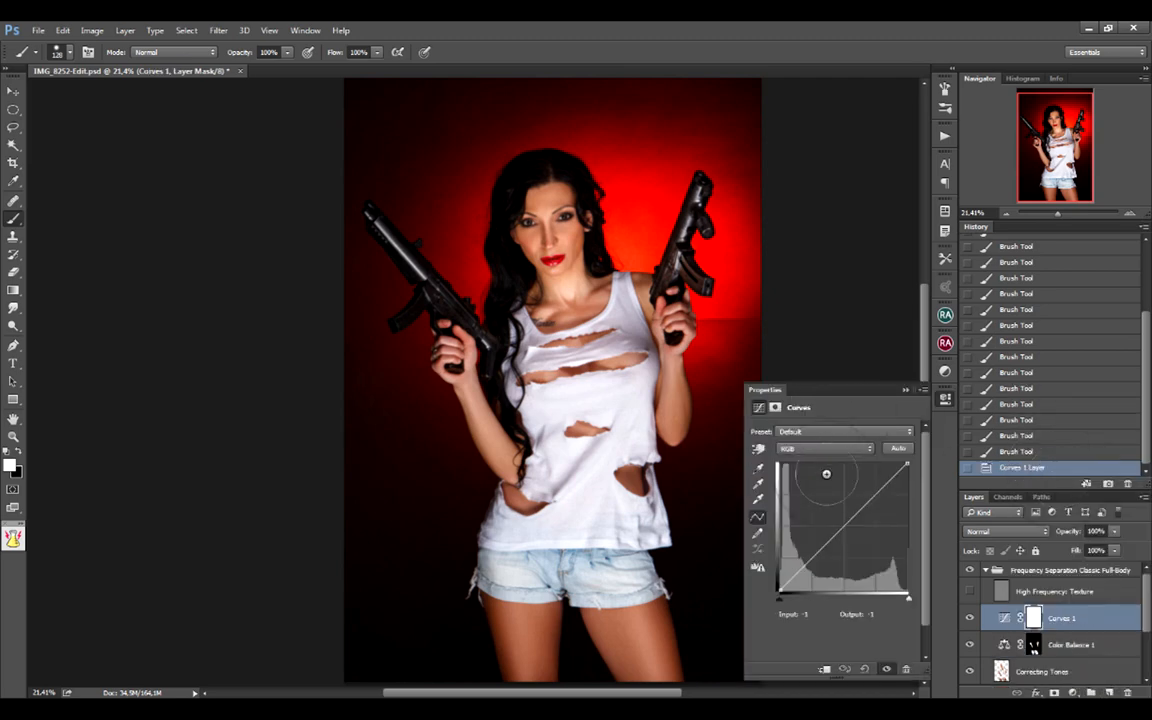
{"action": "mouse_move", "coordinate": [843, 524]}
{"action": "left_mouse_down"}
{"action": "mouse_move", "coordinate": [835, 508]}
{"action": "mouse_move", "coordinate": [840, 517]}
{"action": "left_mouse_up"}
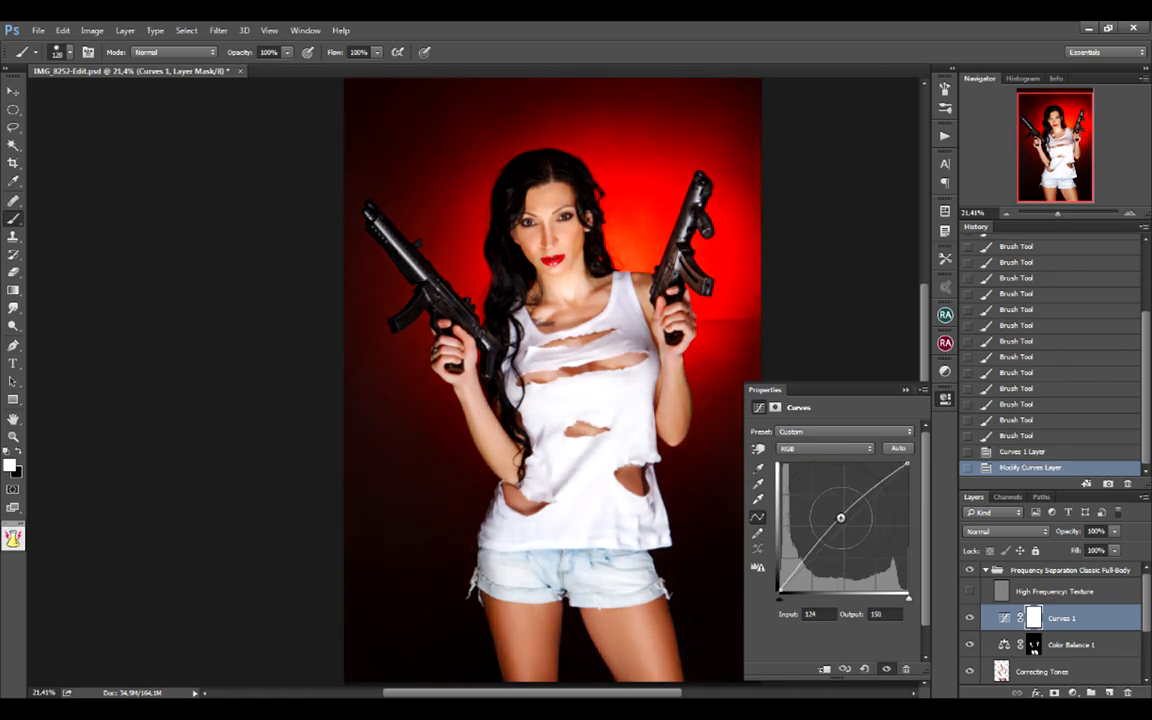
{"action": "key", "text": "ctrl+i"}
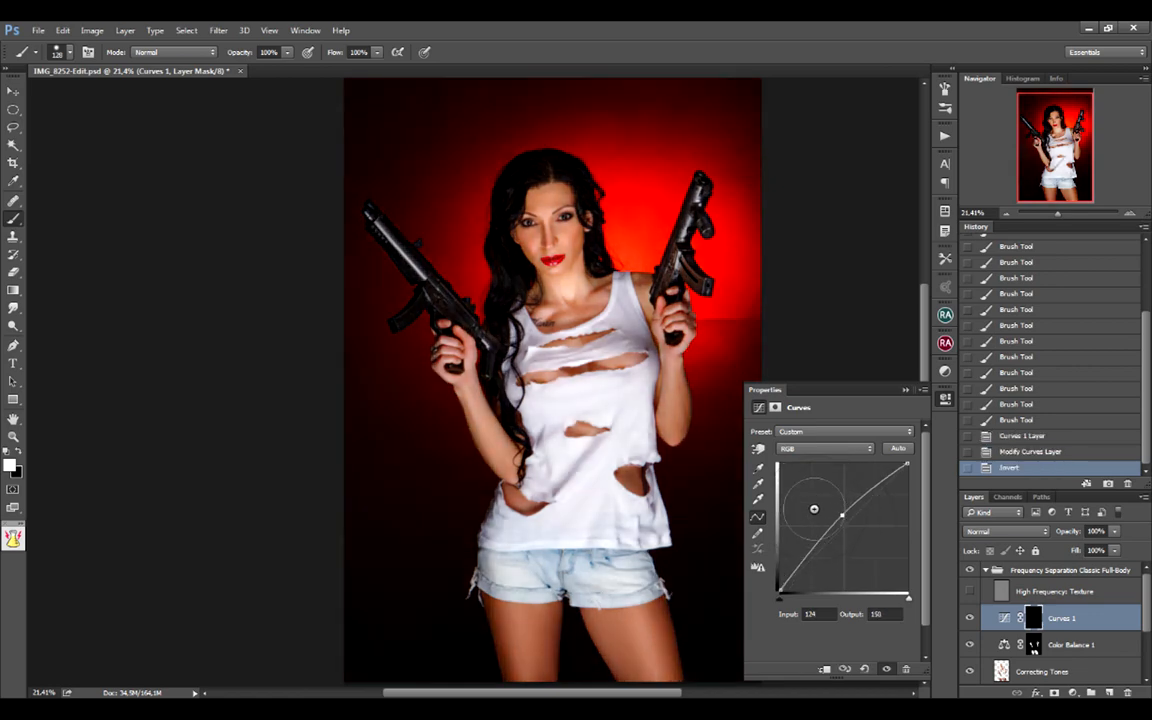
Step: Add a Black & White adjustment layer with Reds at -70 and Yellows at -43, saving the document along the way
{"action": "left_click", "coordinate": [1069, 690]}
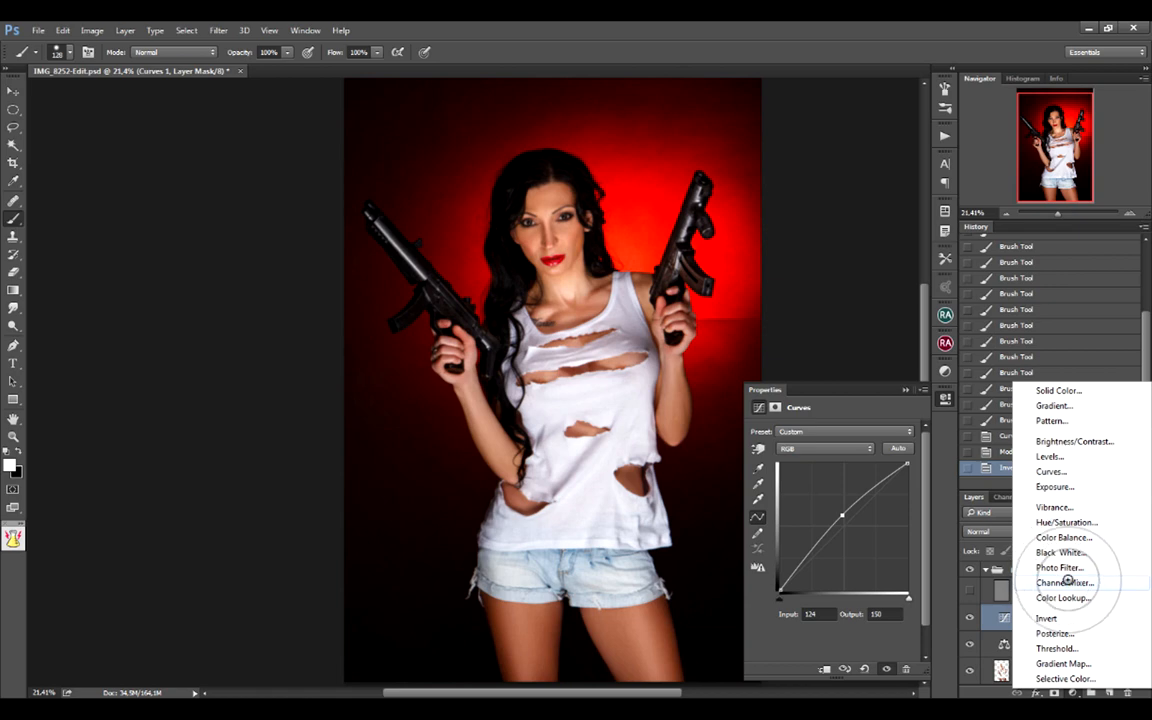
{"action": "left_click", "coordinate": [1067, 549]}
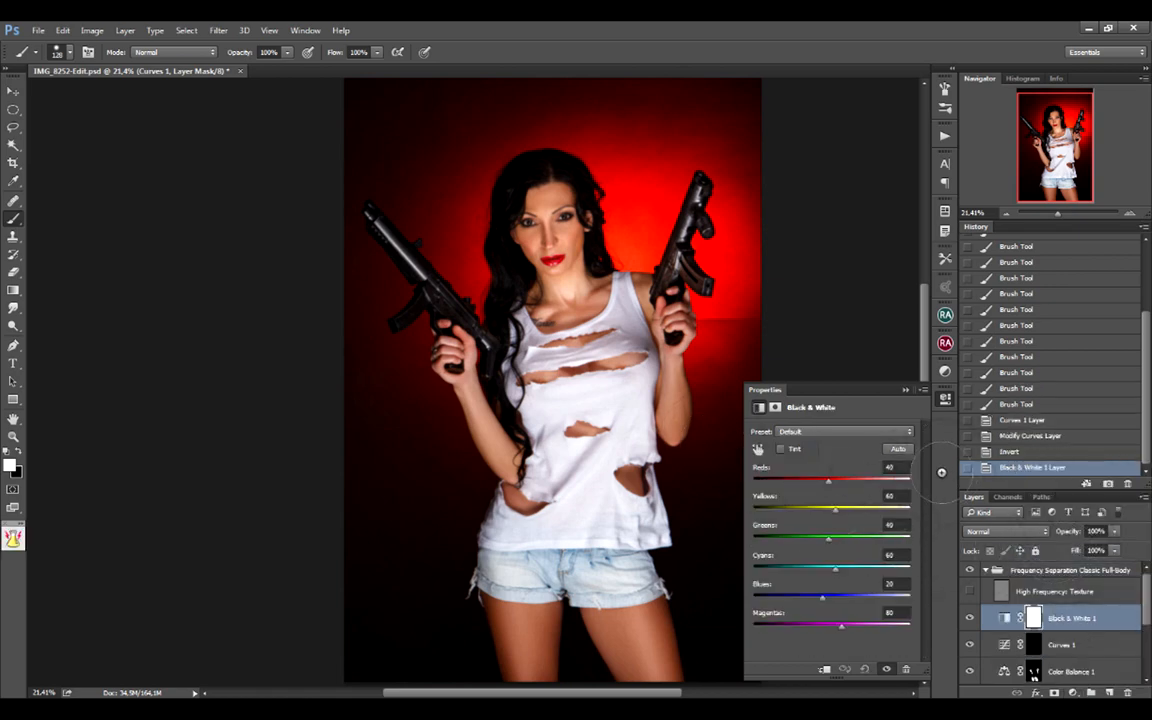
{"action": "key", "text": "ctrl+s"}
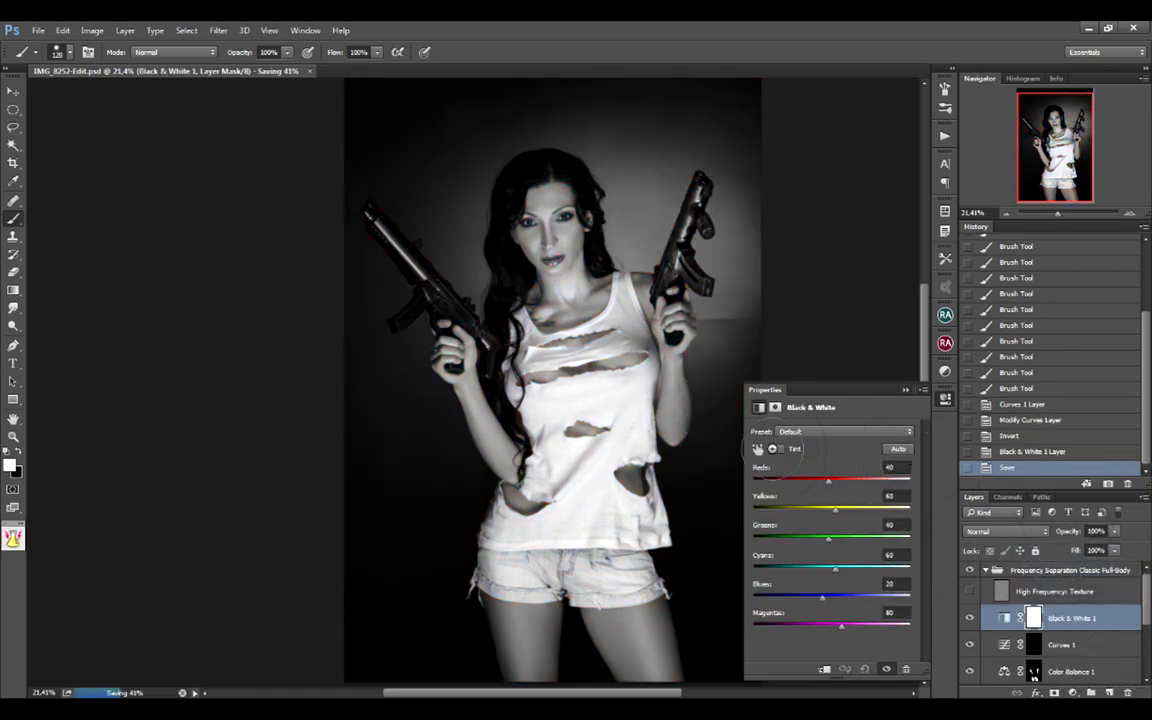
{"action": "left_click_drag", "start_coordinate": [827, 481], "coordinate": [797, 477]}
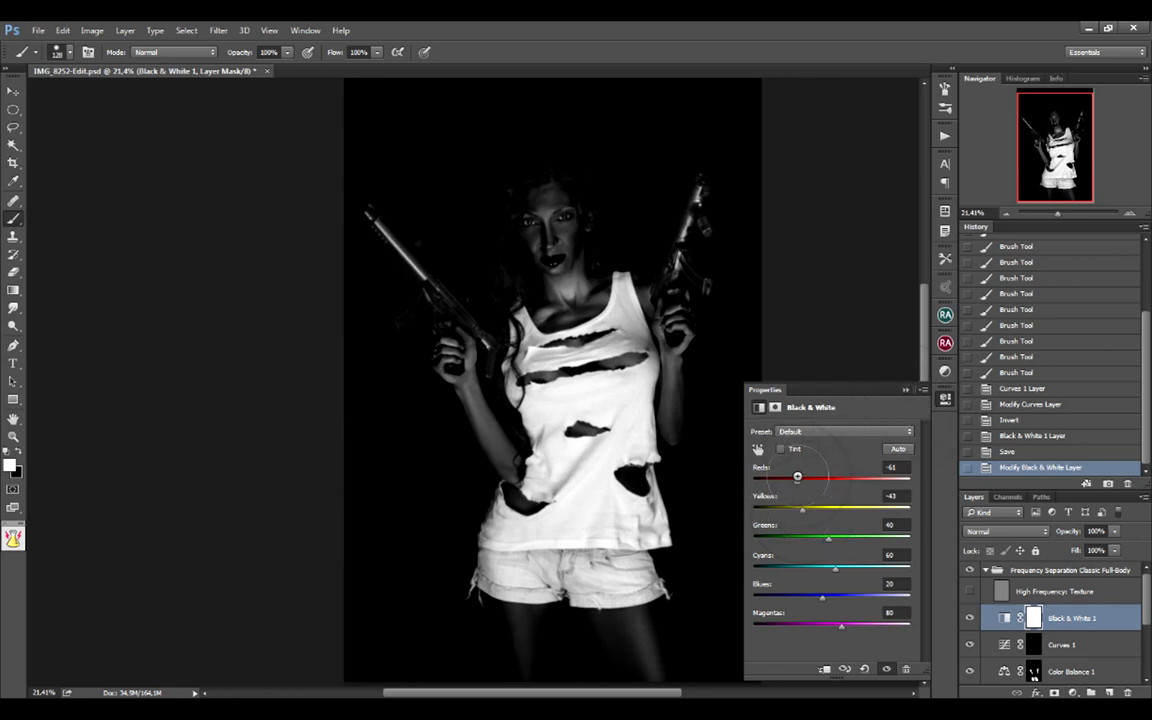
{"action": "left_click_drag", "start_coordinate": [797, 477], "coordinate": [794, 484]}
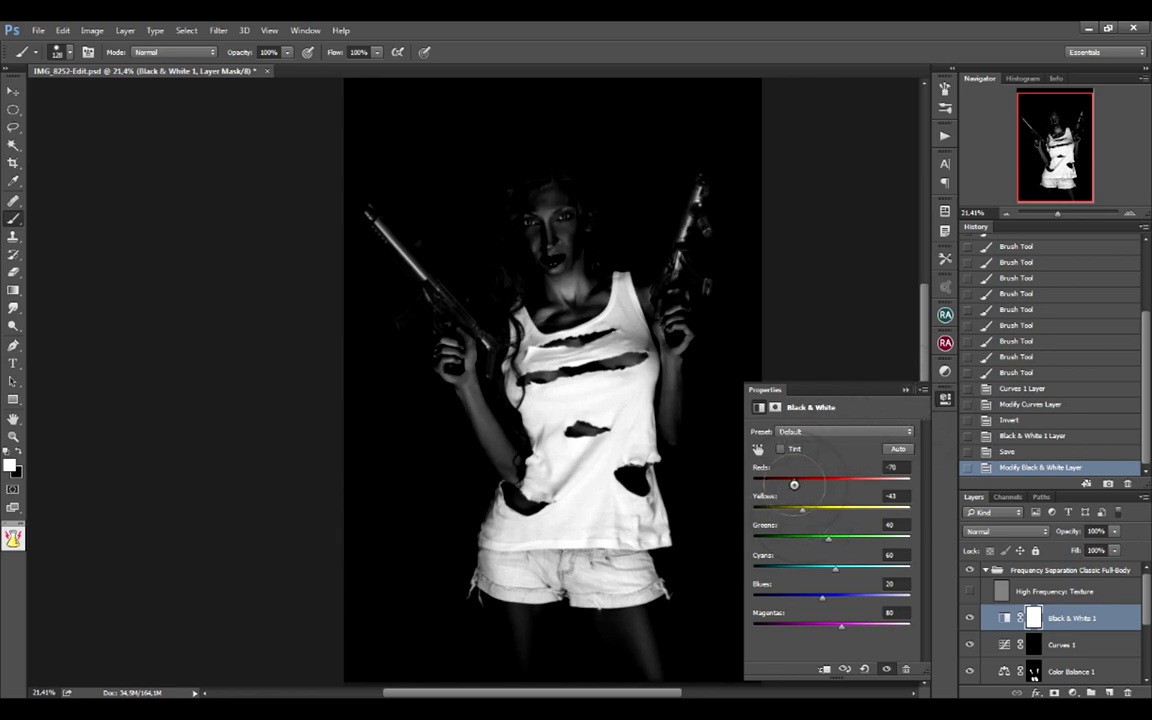
{"action": "left_click", "coordinate": [945, 398]}
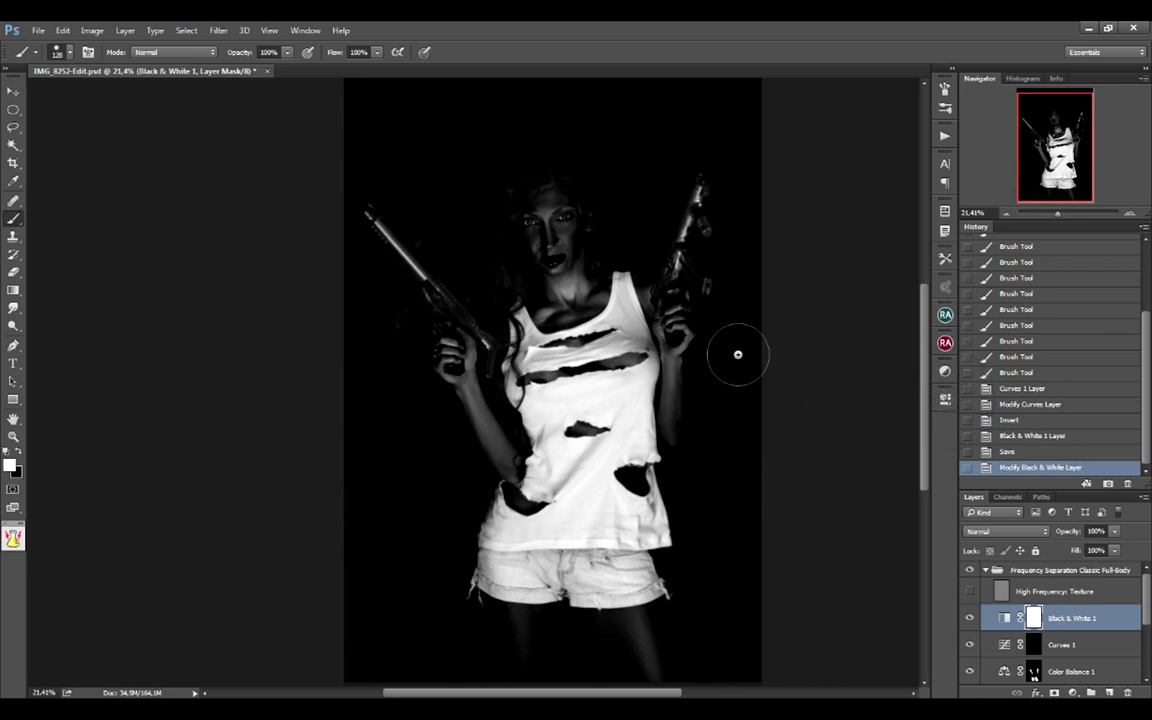
Step: Examine the black-and-white view for brightness differences between the legs, face, neck and chest
{"action": "key", "text": "bracketright"}
{"action": "key", "text": "bracketright"}
{"action": "key", "text": "bracketright"}
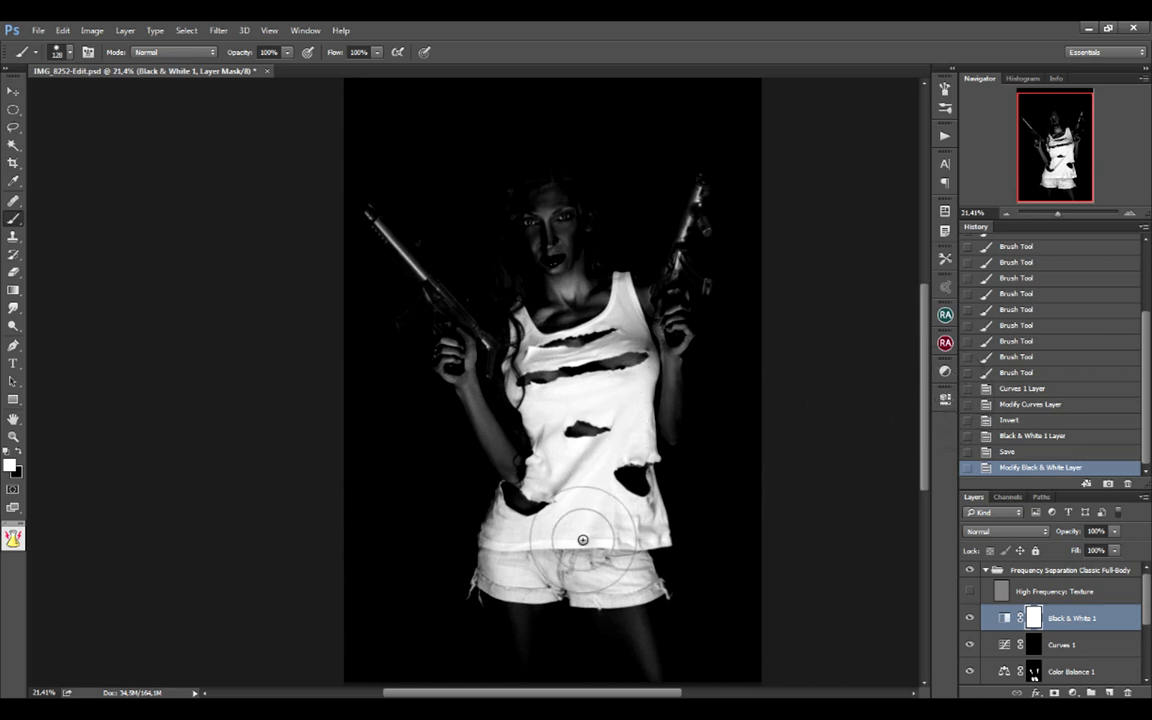
{"action": "key", "text": "bracketleft"}
{"action": "key", "text": "bracketleft"}
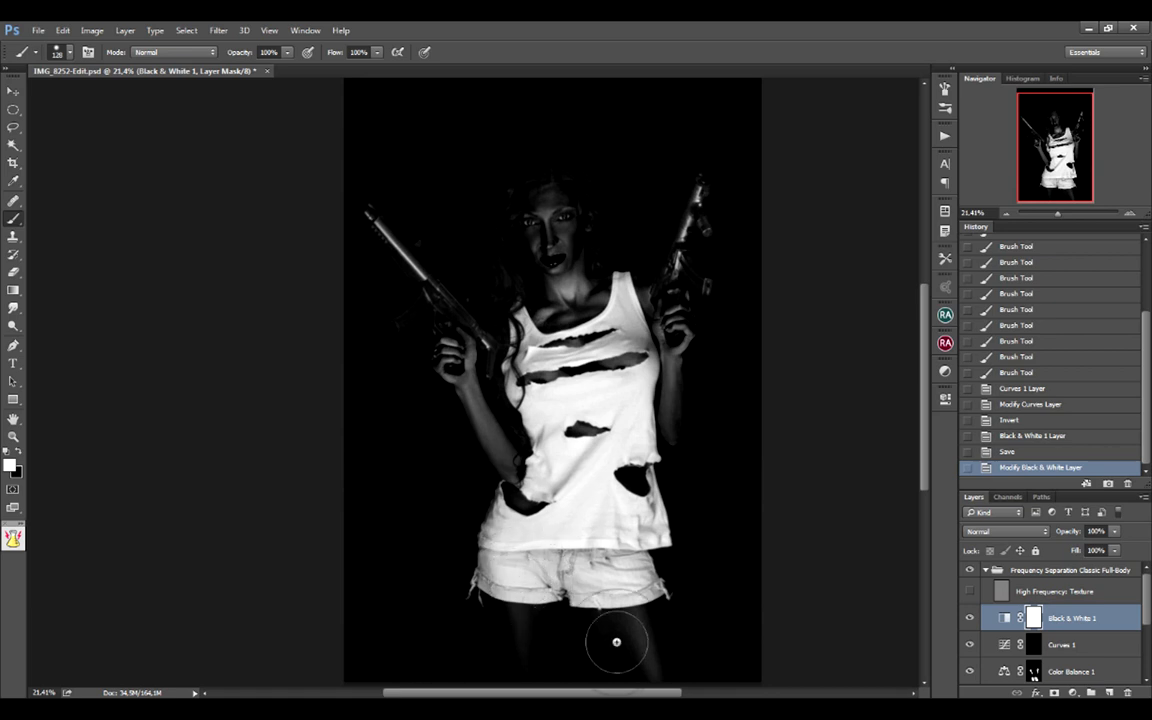
{"action": "mouse_move", "coordinate": [554, 201]}
{"action": "left_mouse_down"}
{"action": "mouse_move", "coordinate": [539, 162]}
{"action": "mouse_move", "coordinate": [587, 318]}
{"action": "mouse_move", "coordinate": [575, 340]}
{"action": "mouse_move", "coordinate": [565, 288]}
{"action": "left_mouse_up"}
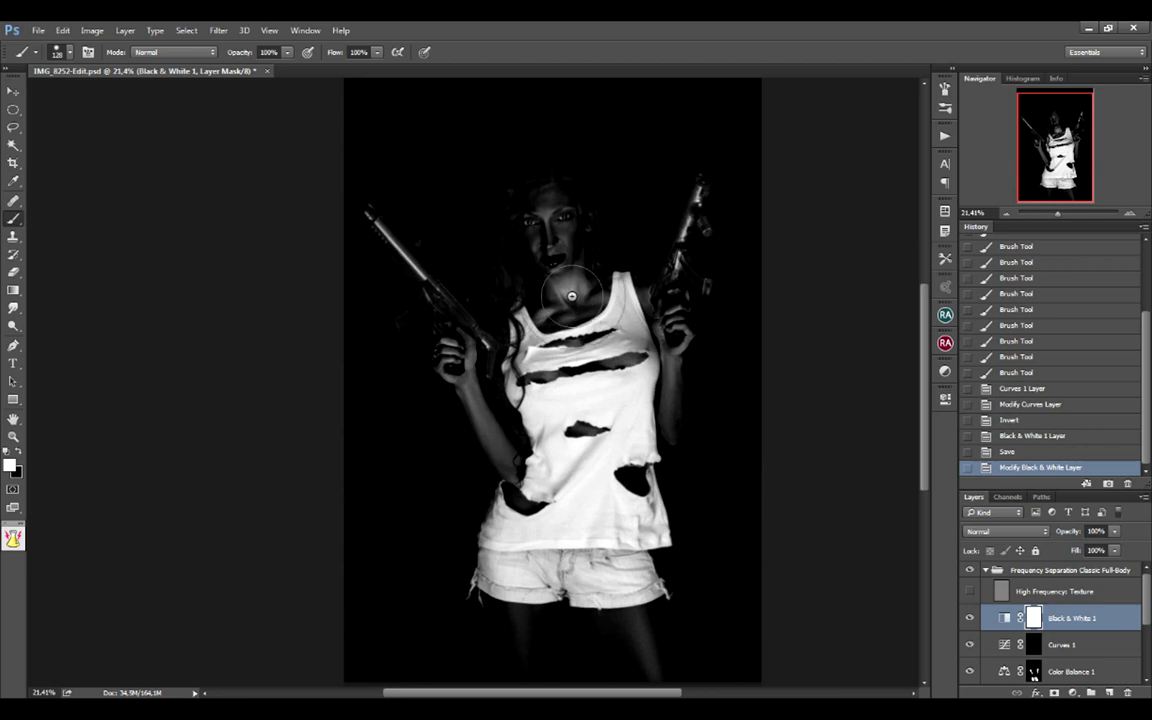
{"action": "mouse_move", "coordinate": [547, 204]}
{"action": "left_mouse_down"}
{"action": "mouse_move", "coordinate": [578, 224]}
{"action": "mouse_move", "coordinate": [536, 260]}
{"action": "mouse_move", "coordinate": [571, 231]}
{"action": "mouse_move", "coordinate": [530, 315]}
{"action": "left_mouse_up"}
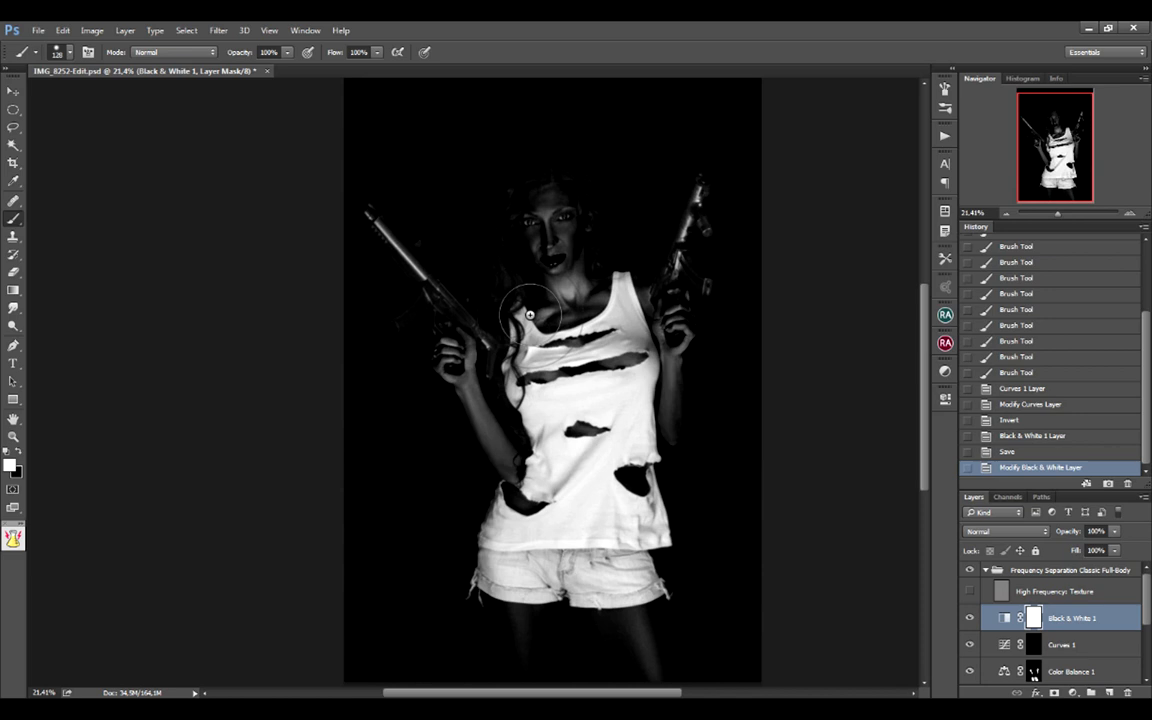
{"action": "mouse_move", "coordinate": [530, 315]}
{"action": "left_mouse_down"}
{"action": "mouse_move", "coordinate": [536, 280]}
{"action": "mouse_move", "coordinate": [567, 320]}
{"action": "mouse_move", "coordinate": [557, 313]}
{"action": "mouse_move", "coordinate": [583, 290]}
{"action": "left_mouse_up"}
Step: Raise the midtone point of the existing Curves layer to input 118, output 156
{"action": "left_click", "coordinate": [1062, 644]}
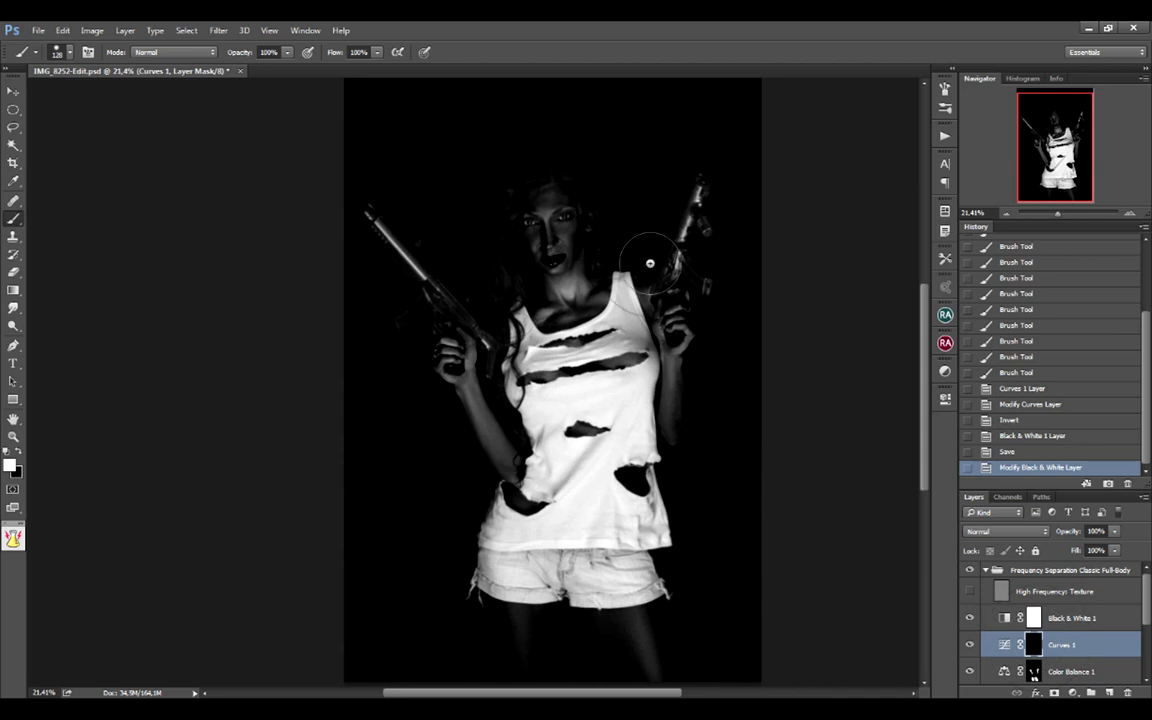
{"action": "scroll", "coordinate": [560, 170], "scroll_direction": "up", "scroll_amount": 2}
{"action": "left_click_drag", "start_coordinate": [582, 466], "coordinate": [551, 248]}
{"action": "left_click", "coordinate": [1004, 647]}
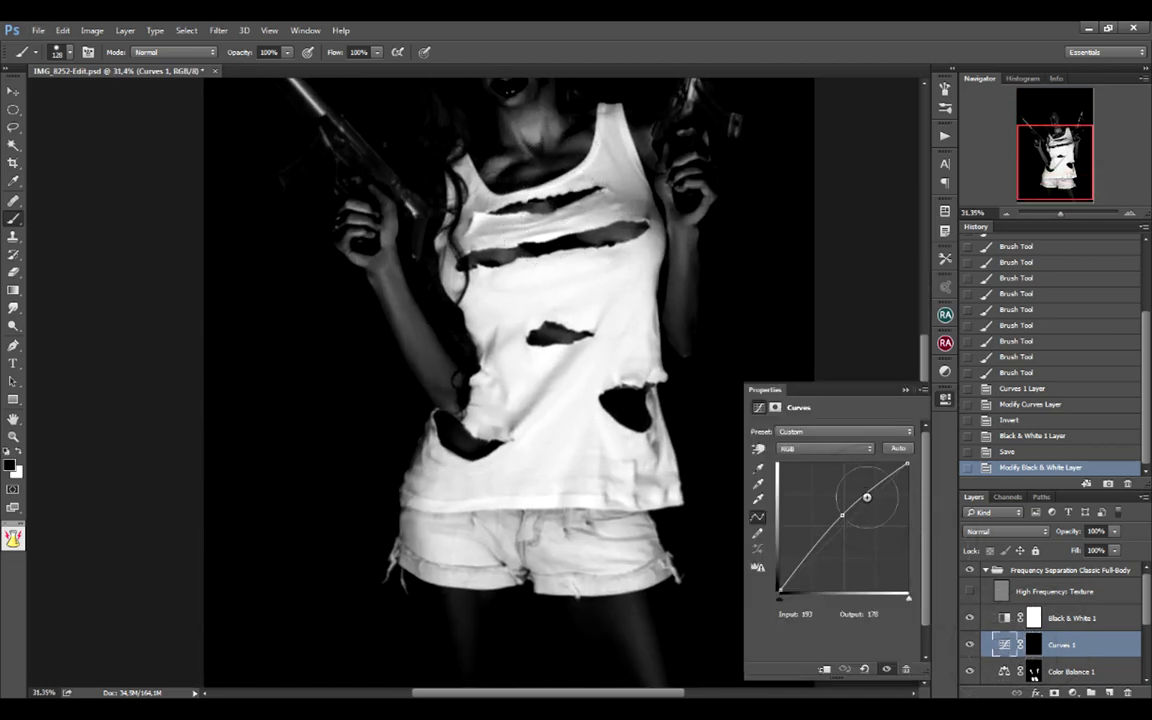
{"action": "left_click", "coordinate": [841, 515]}
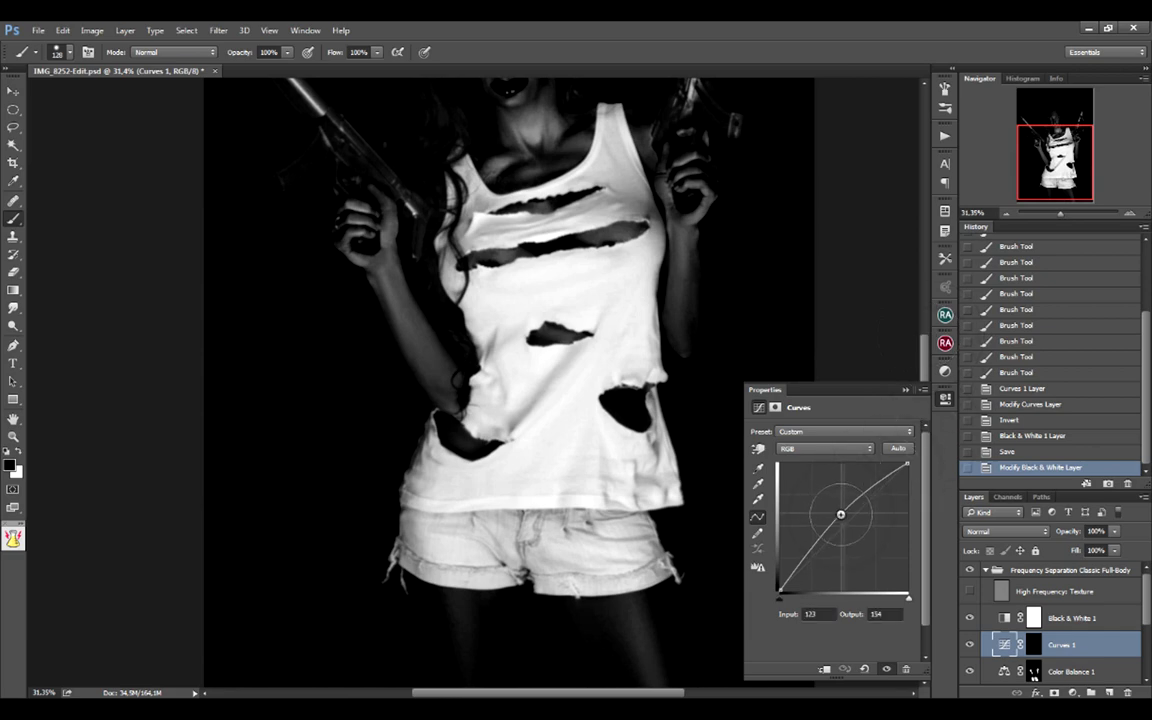
{"action": "left_click_drag", "start_coordinate": [839, 514], "coordinate": [840, 511]}
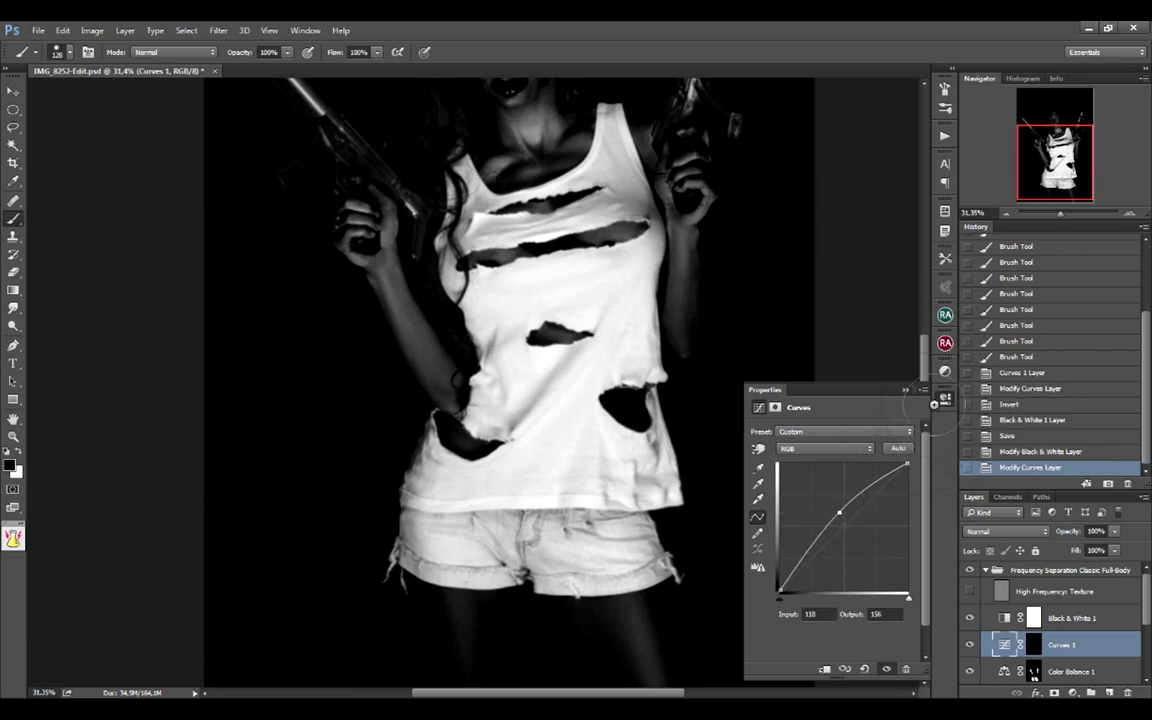
{"action": "left_click", "coordinate": [943, 400]}
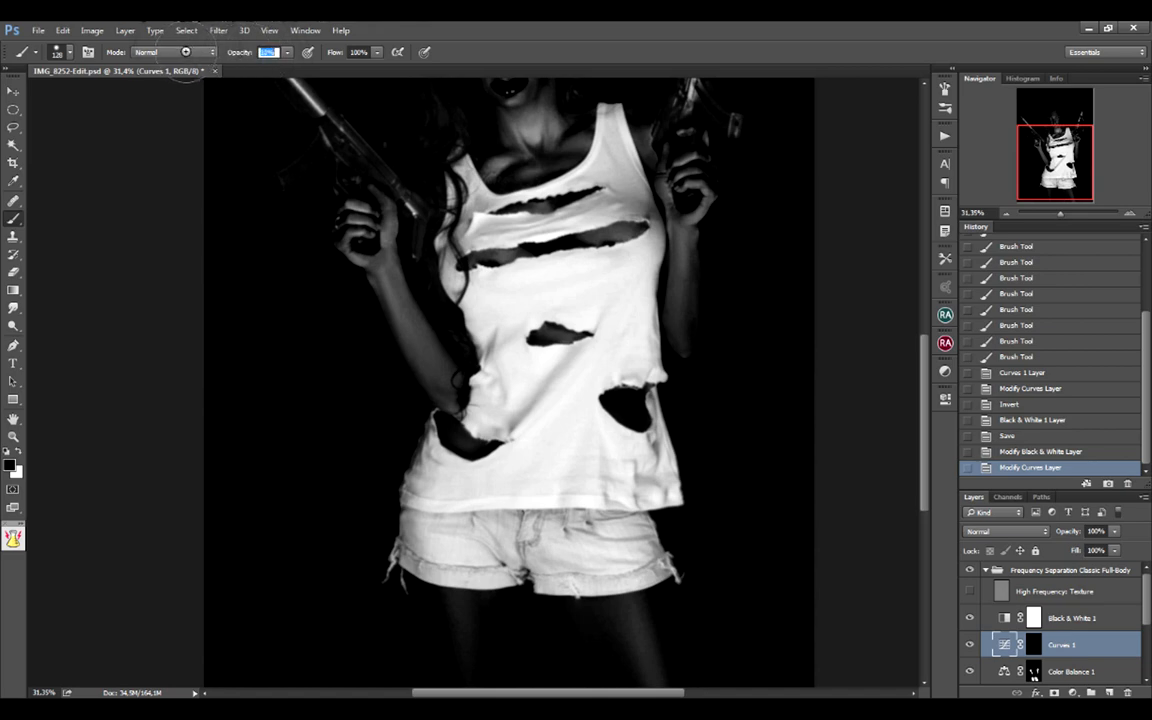
Step: Set up a white 313 px brush at 10% opacity and 38% flow, and target the Curves layer's mask
{"action": "left_click_drag", "start_coordinate": [334, 52], "coordinate": [287, 49]}
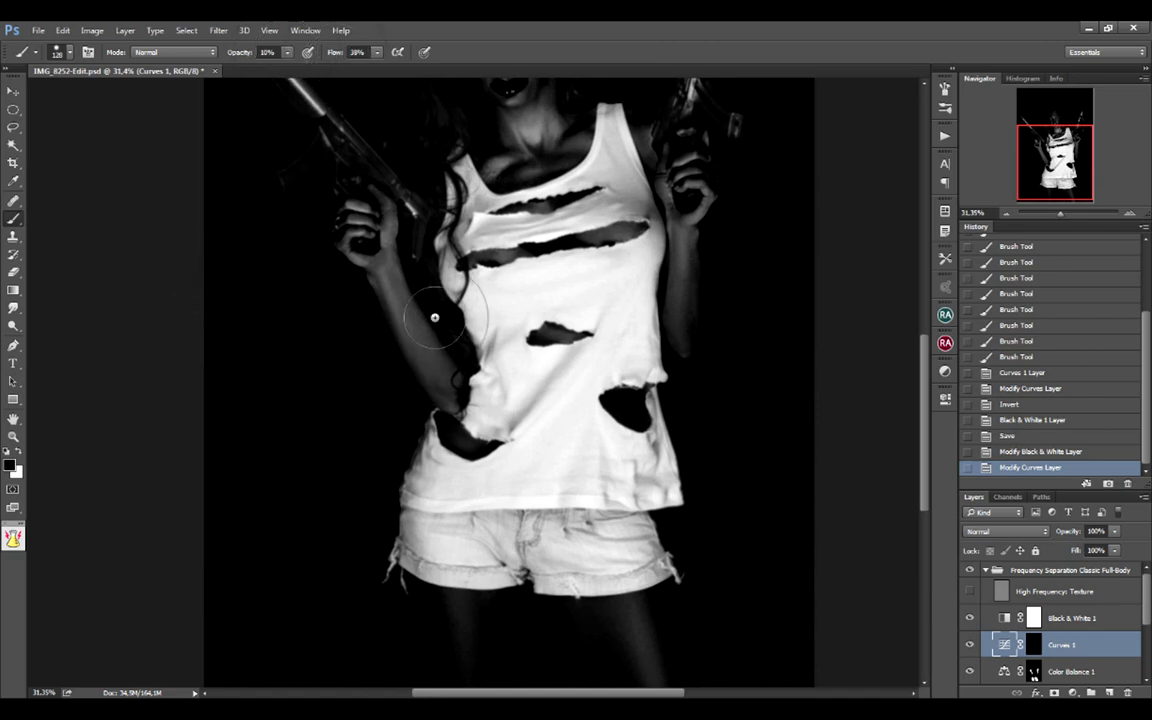
{"action": "right_click", "coordinate": [434, 316]}
{"action": "left_click", "coordinate": [512, 373]}
{"action": "left_click", "coordinate": [97, 316]}
{"action": "left_click", "coordinate": [97, 316]}
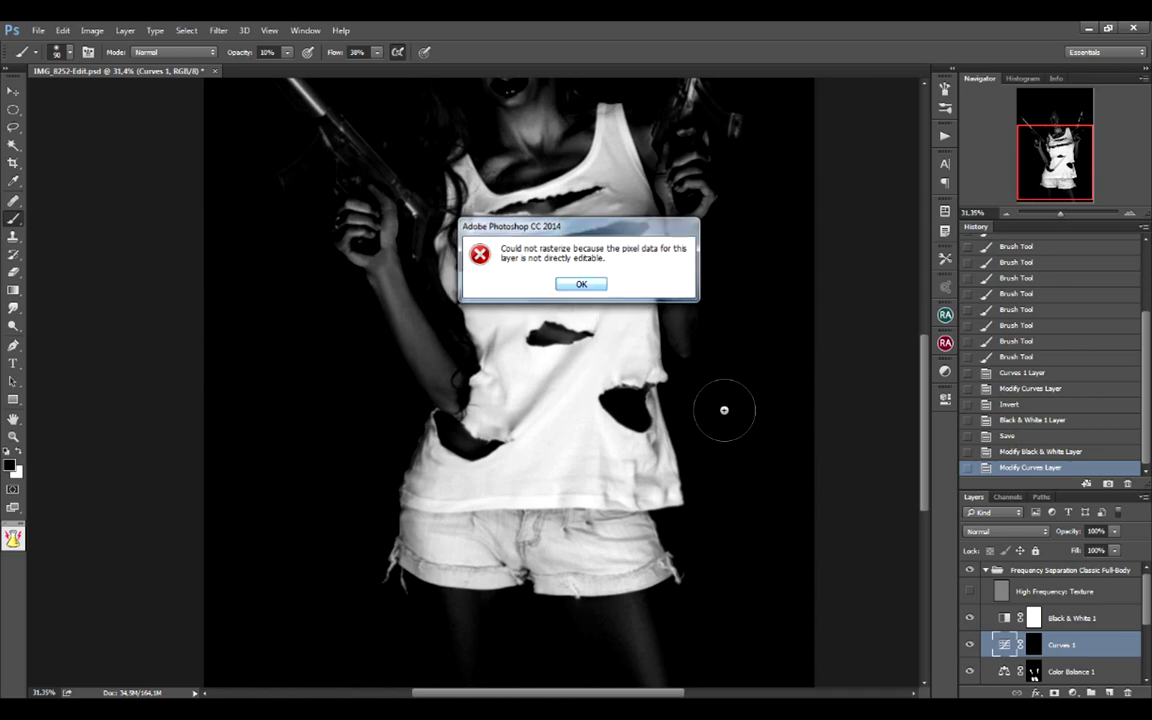
{"action": "key", "text": "Return"}
{"action": "left_click", "coordinate": [1037, 643]}
{"action": "left_click_drag", "start_coordinate": [522, 504], "coordinate": [494, 388]}
{"action": "mouse_move", "coordinate": [507, 452]}
{"action": "left_mouse_down"}
{"action": "mouse_move", "coordinate": [537, 399]}
{"action": "mouse_move", "coordinate": [537, 316]}
{"action": "left_mouse_up"}
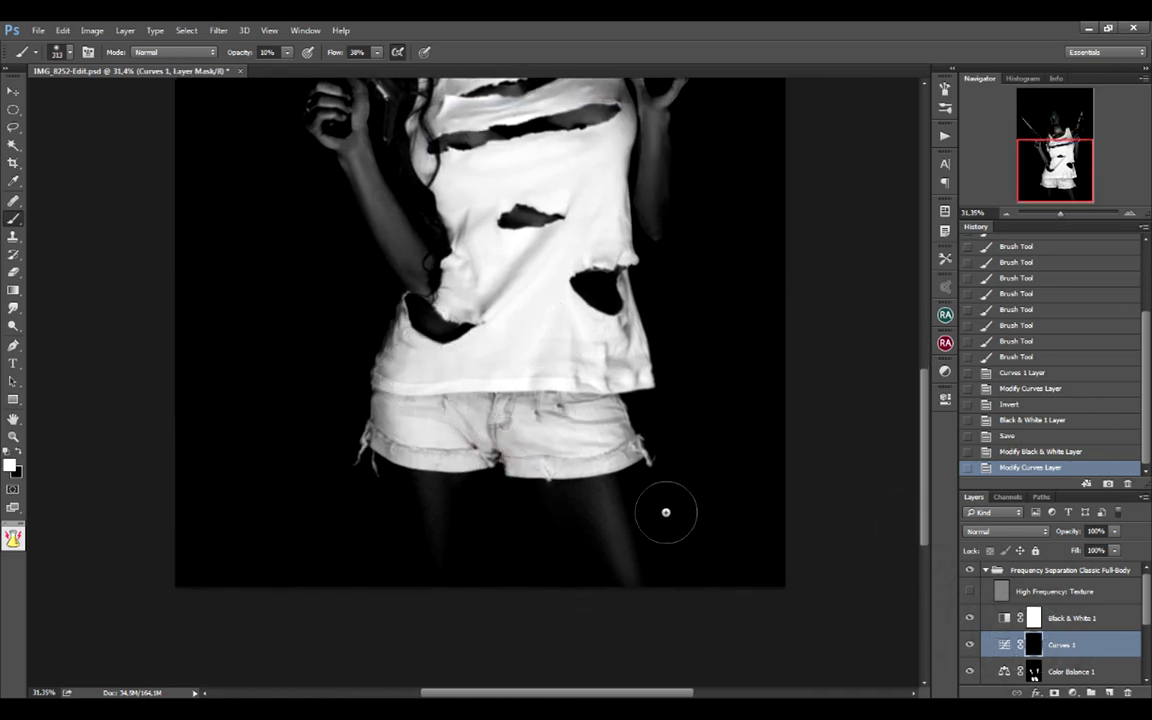
Step: Paint white softly on the Curves mask over both thighs, reducing the brush to 173 px with 0% hardness for the straight leg
{"action": "left_click_drag", "start_coordinate": [592, 456], "coordinate": [636, 613]}
{"action": "left_click_drag", "start_coordinate": [637, 619], "coordinate": [606, 547]}
{"action": "mouse_move", "coordinate": [457, 521]}
{"action": "left_mouse_down"}
{"action": "mouse_move", "coordinate": [428, 518]}
{"action": "mouse_move", "coordinate": [447, 520]}
{"action": "mouse_move", "coordinate": [446, 574]}
{"action": "left_mouse_up"}
{"action": "mouse_move", "coordinate": [455, 501]}
{"action": "left_mouse_down"}
{"action": "mouse_move", "coordinate": [447, 445]}
{"action": "mouse_move", "coordinate": [417, 386]}
{"action": "left_mouse_up"}
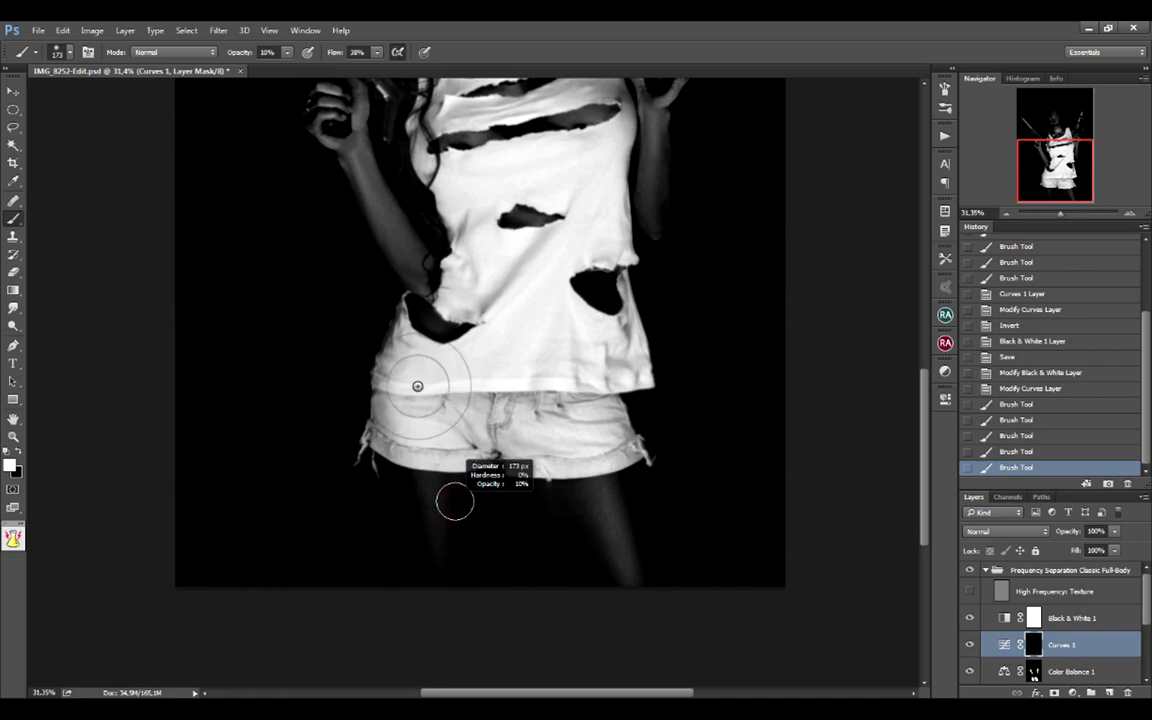
{"action": "left_click_drag", "start_coordinate": [408, 470], "coordinate": [440, 576]}
{"action": "mouse_move", "coordinate": [424, 490]}
{"action": "left_mouse_down"}
{"action": "mouse_move", "coordinate": [434, 524]}
{"action": "mouse_move", "coordinate": [464, 468]}
{"action": "mouse_move", "coordinate": [438, 560]}
{"action": "left_mouse_up"}
{"action": "mouse_move", "coordinate": [430, 540]}
{"action": "left_mouse_down"}
{"action": "mouse_move", "coordinate": [424, 492]}
{"action": "mouse_move", "coordinate": [455, 565]}
{"action": "left_mouse_up"}
{"action": "mouse_move", "coordinate": [450, 560]}
{"action": "left_mouse_down"}
{"action": "mouse_move", "coordinate": [422, 492]}
{"action": "mouse_move", "coordinate": [450, 608]}
{"action": "left_mouse_up"}
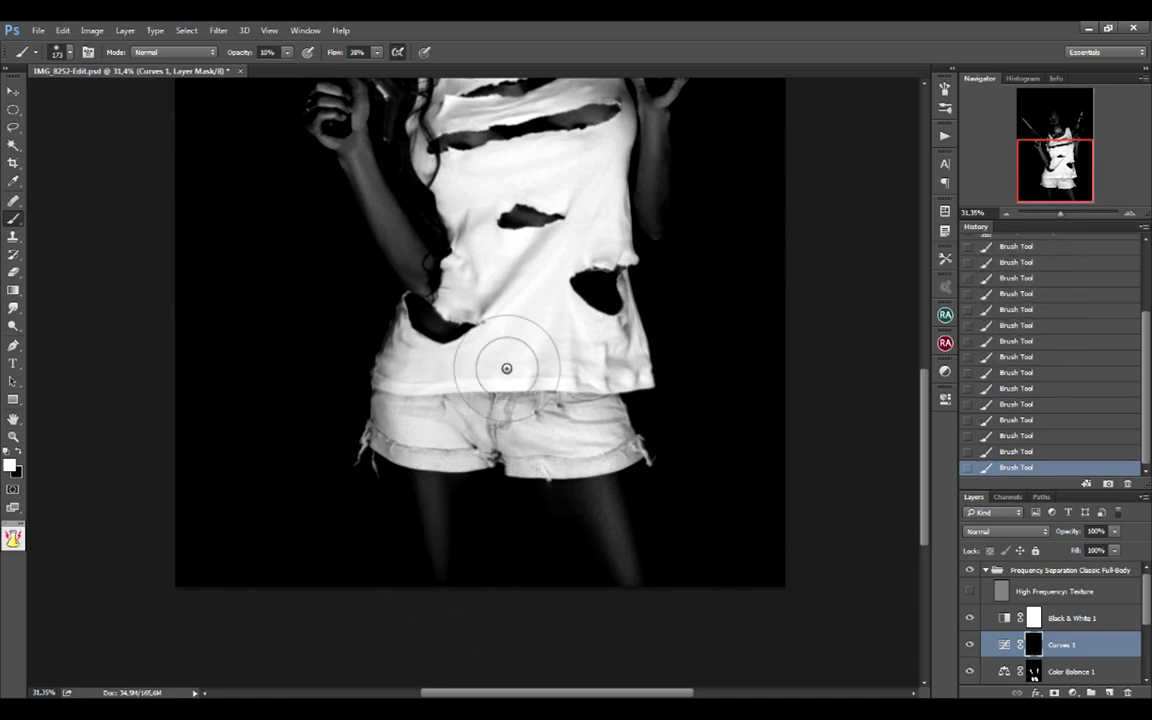
Step: Paint white on the Curves 1 mask over the forearm at the image's right side with a soft 60 px brush
{"action": "left_click_drag", "start_coordinate": [577, 258], "coordinate": [524, 424]}
{"action": "left_click_drag", "start_coordinate": [525, 314], "coordinate": [620, 283]}
{"action": "left_click_drag", "start_coordinate": [719, 271], "coordinate": [620, 331]}
{"action": "mouse_move", "coordinate": [643, 248]}
{"action": "left_mouse_down"}
{"action": "mouse_move", "coordinate": [610, 292]}
{"action": "mouse_move", "coordinate": [625, 315]}
{"action": "mouse_move", "coordinate": [625, 419]}
{"action": "left_mouse_up"}
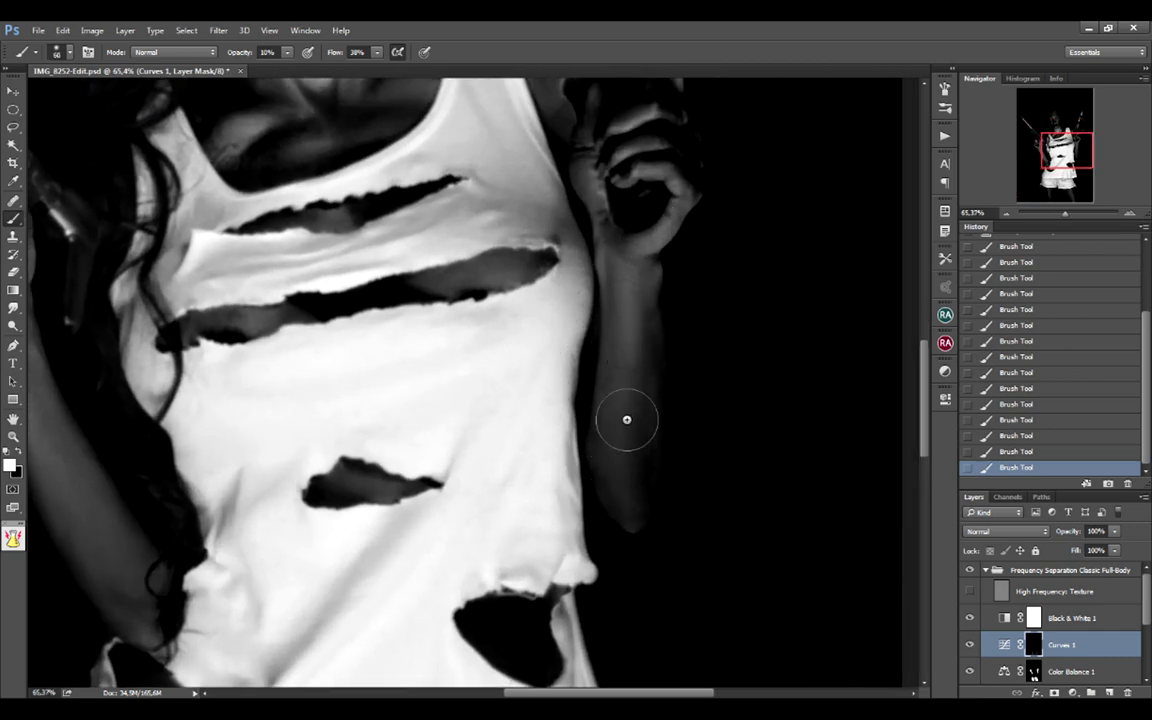
{"action": "mouse_move", "coordinate": [642, 295]}
{"action": "left_mouse_down"}
{"action": "mouse_move", "coordinate": [628, 496]}
{"action": "mouse_move", "coordinate": [626, 262]}
{"action": "mouse_move", "coordinate": [631, 367]}
{"action": "mouse_move", "coordinate": [623, 273]}
{"action": "mouse_move", "coordinate": [633, 291]}
{"action": "mouse_move", "coordinate": [614, 363]}
{"action": "left_mouse_up"}
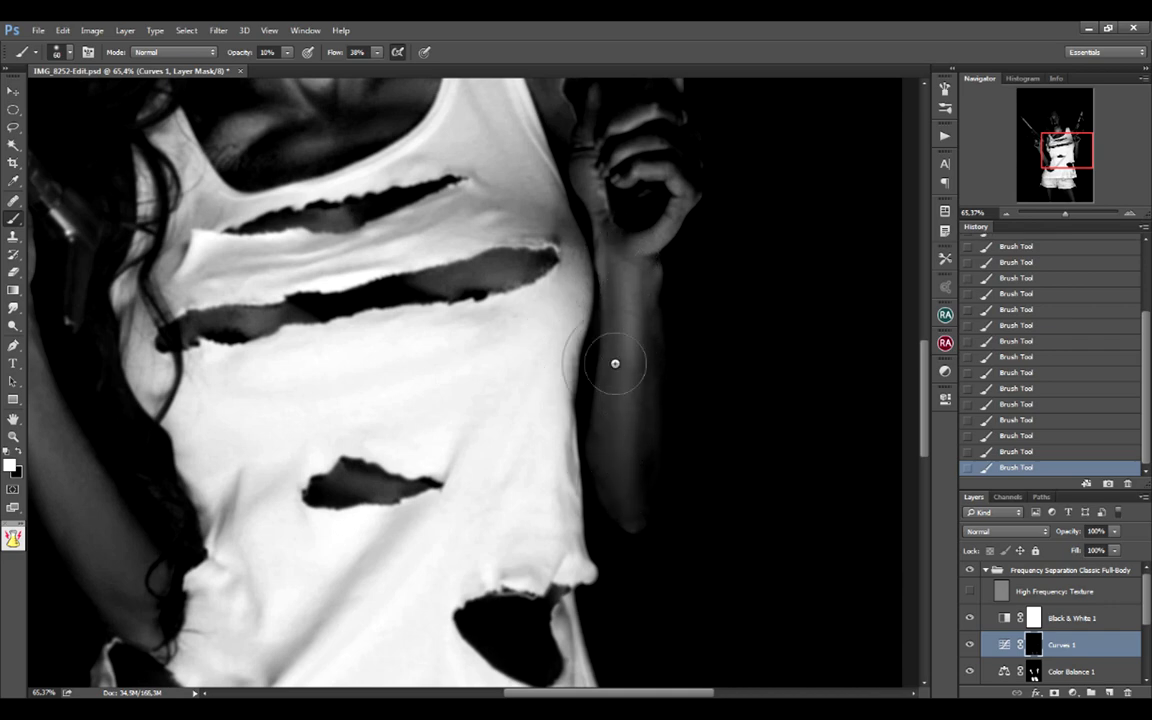
Step: Paint white on the Curves 1 mask over the opposite hand and forearm, beside the long hair
{"action": "left_click_drag", "start_coordinate": [516, 334], "coordinate": [704, 319]}
{"action": "left_click_drag", "start_coordinate": [400, 331], "coordinate": [532, 264]}
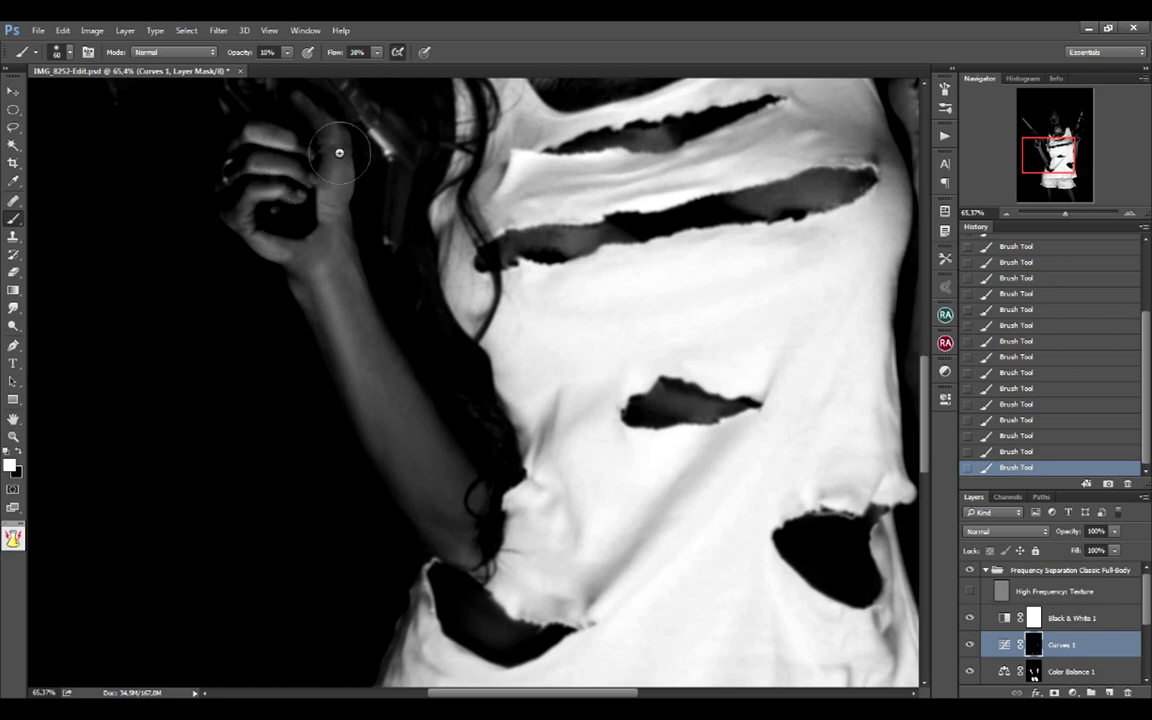
{"action": "left_click_drag", "start_coordinate": [339, 152], "coordinate": [379, 212]}
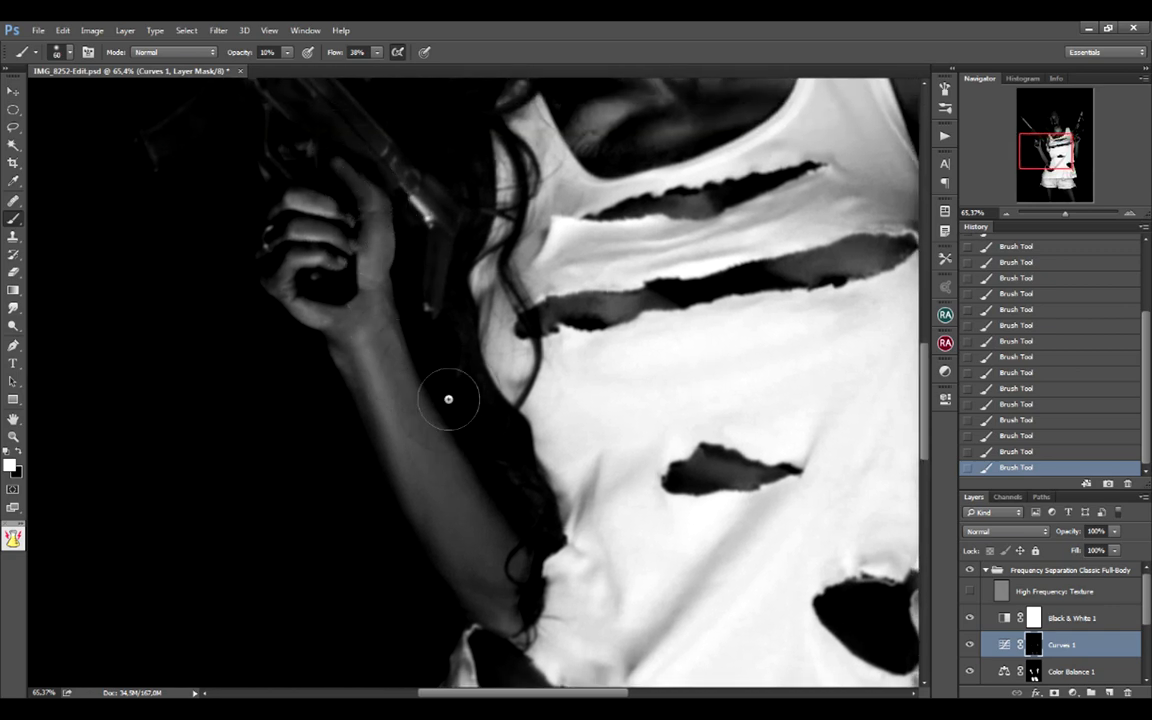
{"action": "mouse_move", "coordinate": [449, 399]}
{"action": "left_mouse_down"}
{"action": "mouse_move", "coordinate": [433, 311]}
{"action": "mouse_move", "coordinate": [453, 432]}
{"action": "mouse_move", "coordinate": [476, 465]}
{"action": "mouse_move", "coordinate": [412, 347]}
{"action": "left_mouse_up"}
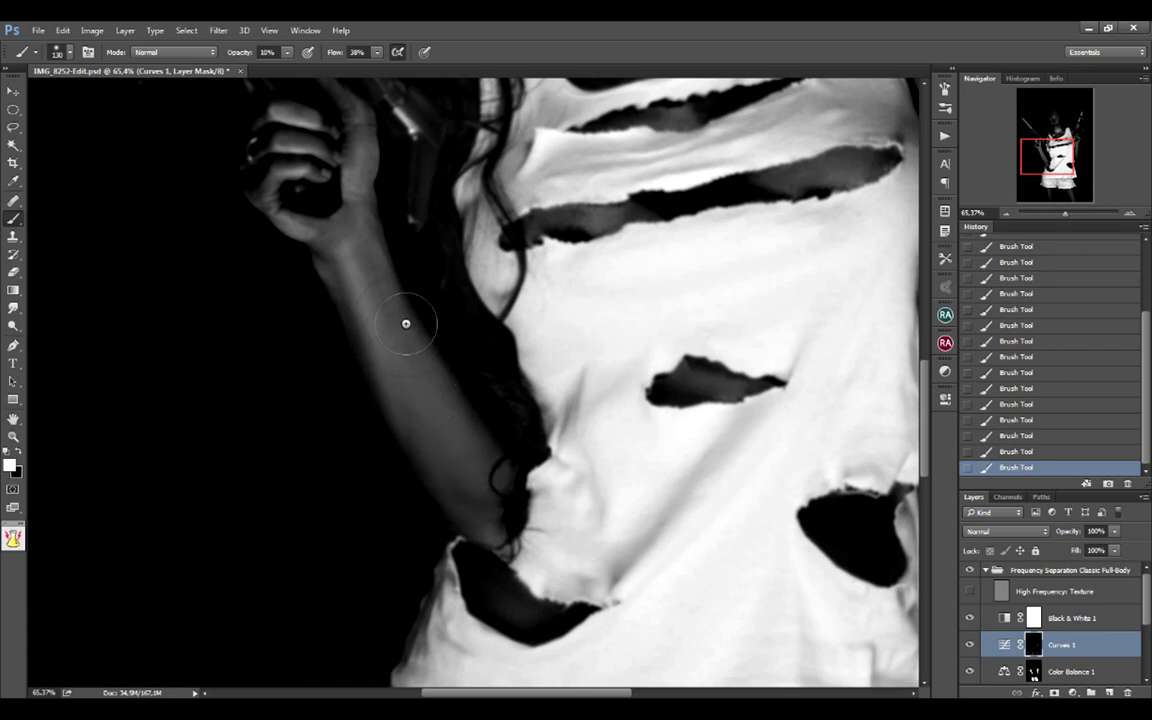
Step: Paint the Curves 1 mask over the skin in the wide chest tear, using 0% hardness and brush sizes between 43 and 11 px
{"action": "mouse_move", "coordinate": [630, 227]}
{"action": "left_mouse_down"}
{"action": "mouse_move", "coordinate": [584, 360]}
{"action": "mouse_move", "coordinate": [648, 311]}
{"action": "mouse_move", "coordinate": [614, 314]}
{"action": "left_mouse_up"}
{"action": "right_click", "coordinate": [643, 288], "text": "alt"}
{"action": "right_click", "coordinate": [609, 328], "text": "alt"}
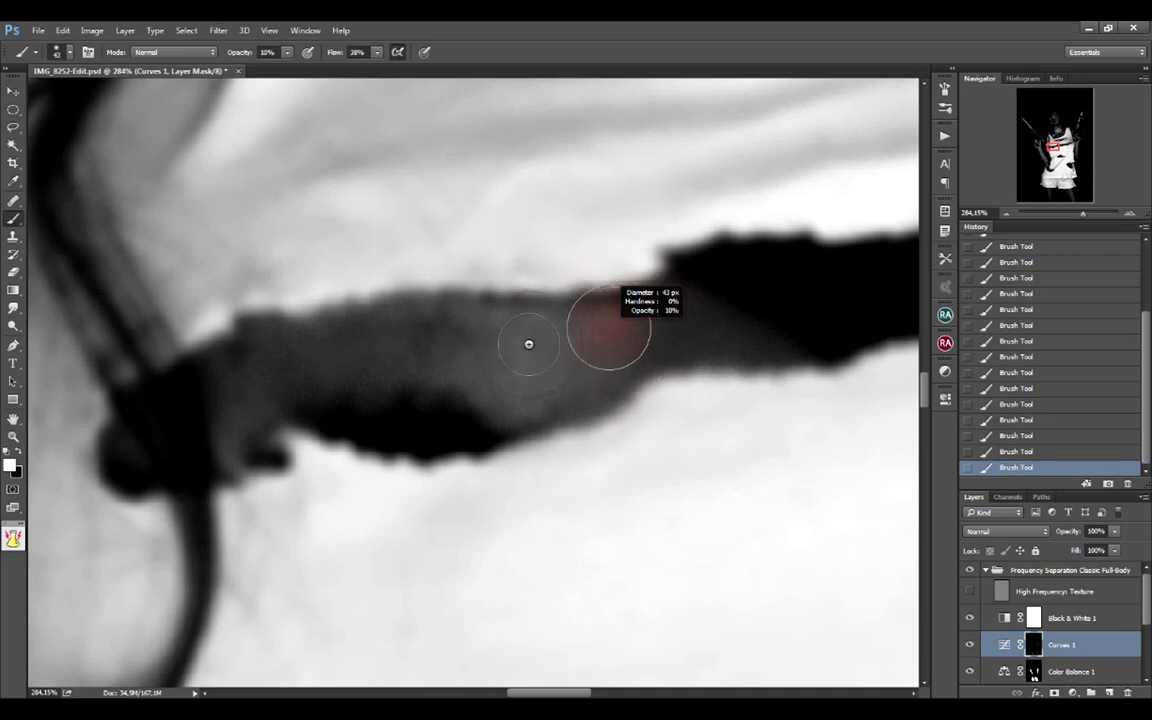
{"action": "right_click", "coordinate": [450, 356], "text": "alt"}
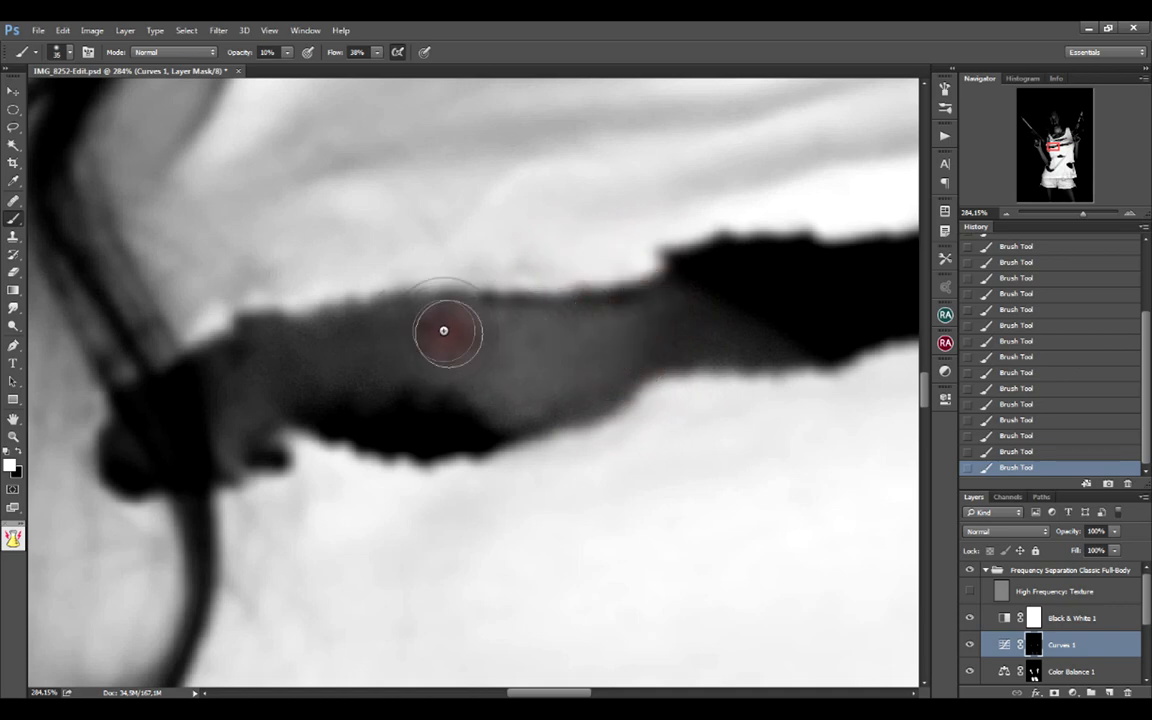
{"action": "left_click_drag", "start_coordinate": [444, 331], "coordinate": [411, 314]}
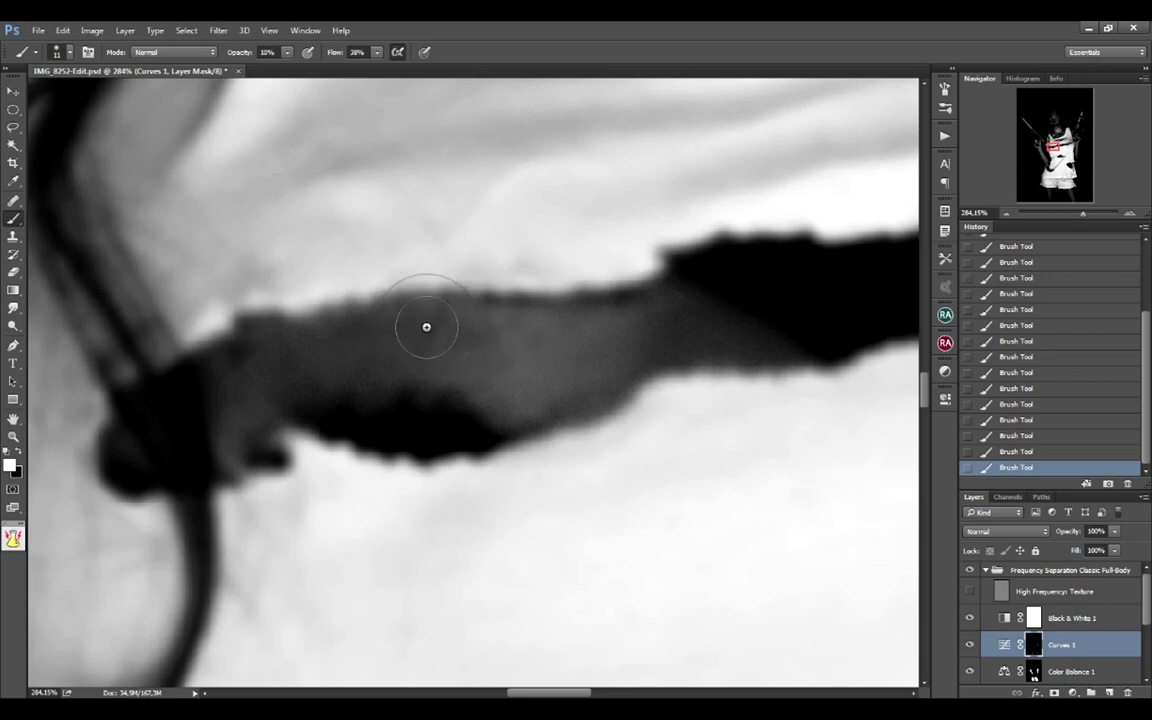
{"action": "right_click", "coordinate": [422, 327], "text": "alt"}
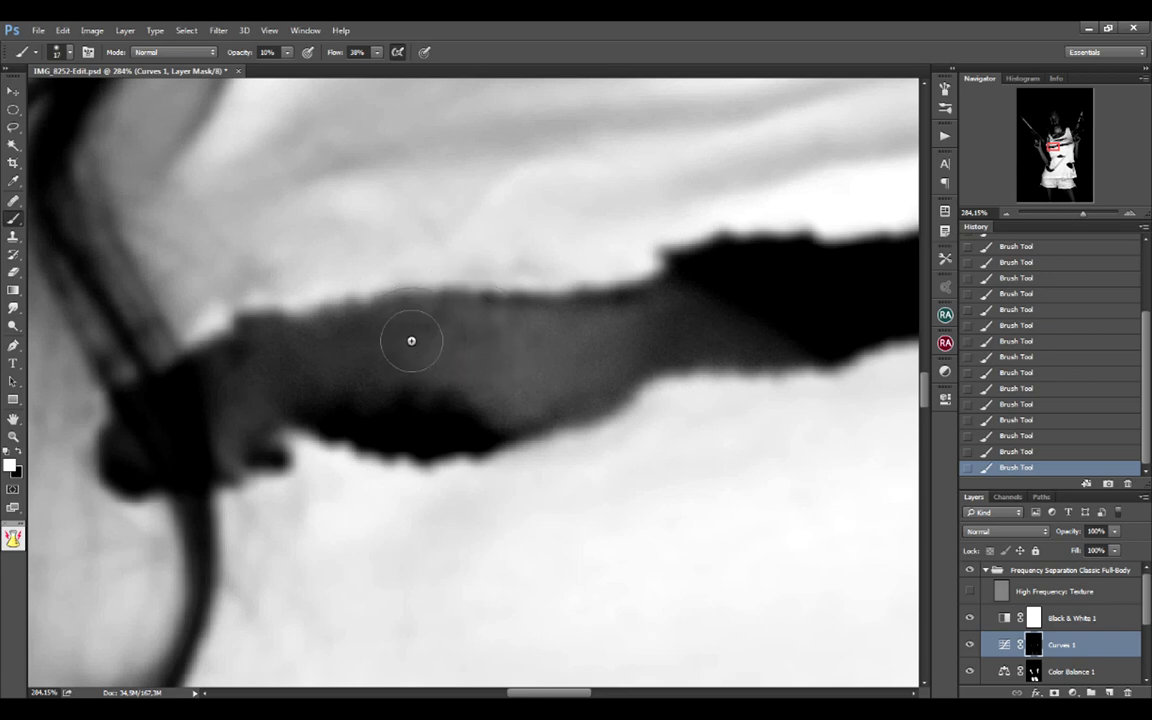
Step: Paint the Curves 1 mask over the remaining skin in the wide tear and the upper tear with a 40 px brush
{"action": "left_click_drag", "start_coordinate": [619, 318], "coordinate": [517, 363]}
{"action": "right_click", "coordinate": [352, 375], "text": "alt"}
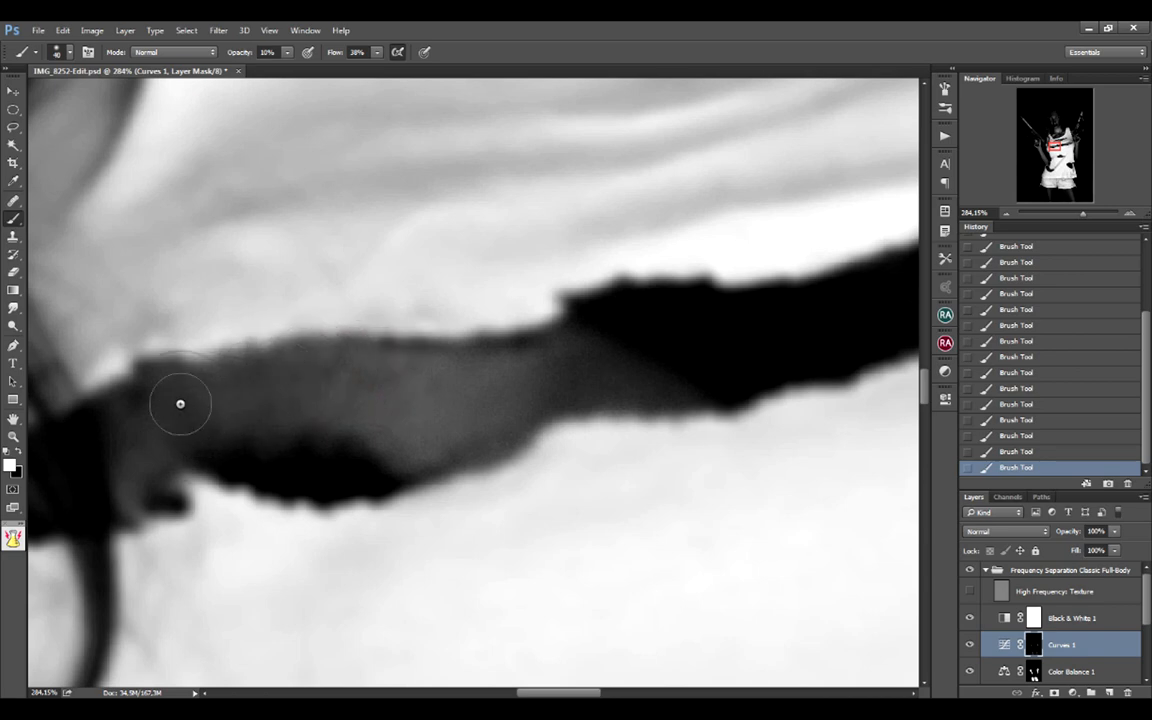
{"action": "mouse_move", "coordinate": [645, 352]}
{"action": "left_mouse_down"}
{"action": "mouse_move", "coordinate": [575, 355]}
{"action": "mouse_move", "coordinate": [671, 419]}
{"action": "mouse_move", "coordinate": [609, 407]}
{"action": "left_mouse_up"}
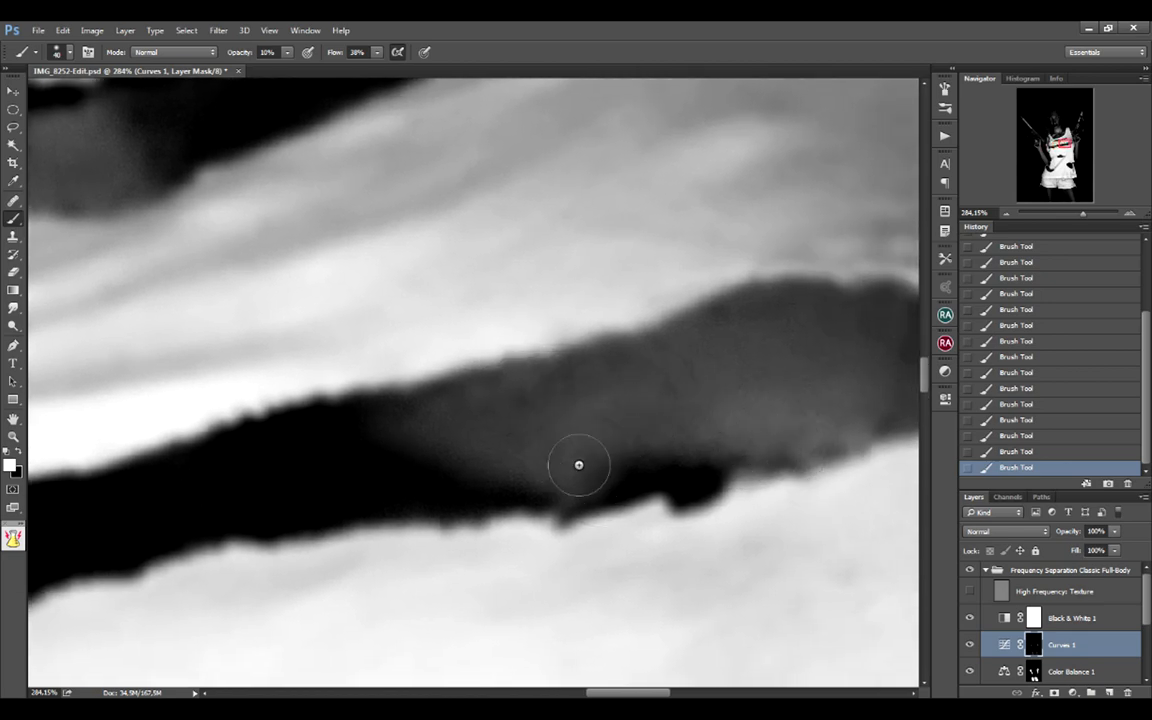
{"action": "mouse_move", "coordinate": [548, 440]}
{"action": "left_mouse_down"}
{"action": "mouse_move", "coordinate": [733, 587]}
{"action": "mouse_move", "coordinate": [424, 463]}
{"action": "left_mouse_up"}
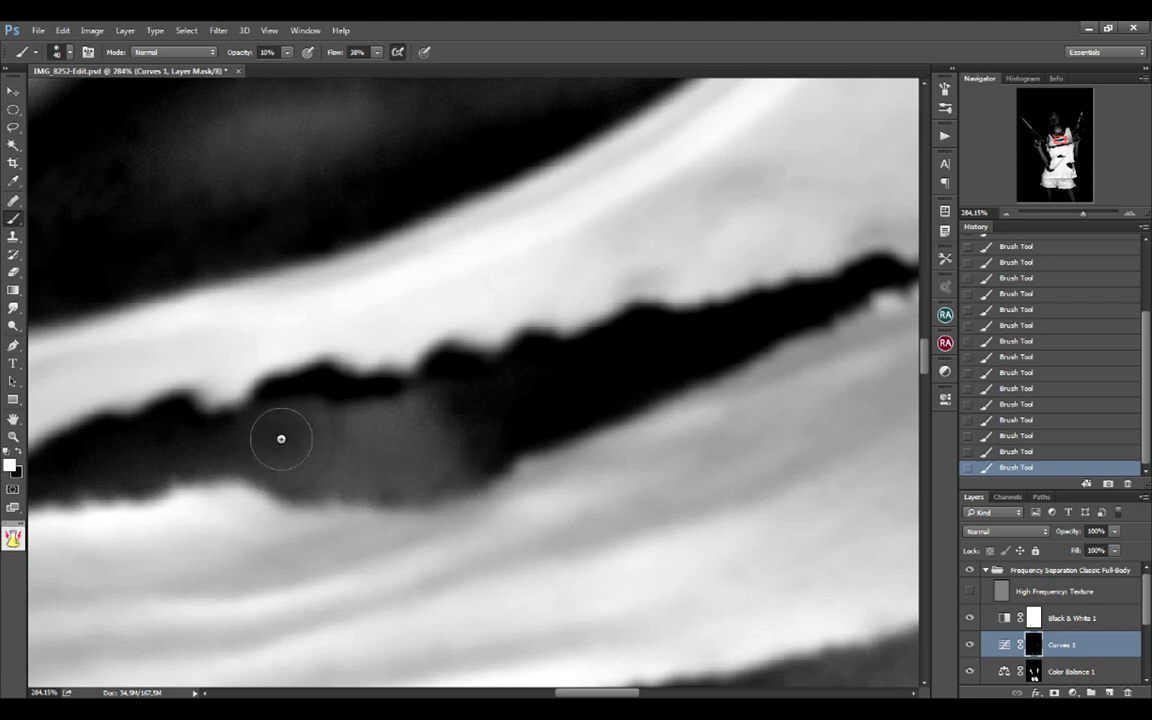
Step: Add a Curves adjustment layer above Curves 1, pull its midtones down to darken, and invert its mask to black
{"action": "left_click_drag", "start_coordinate": [411, 216], "coordinate": [746, 411]}
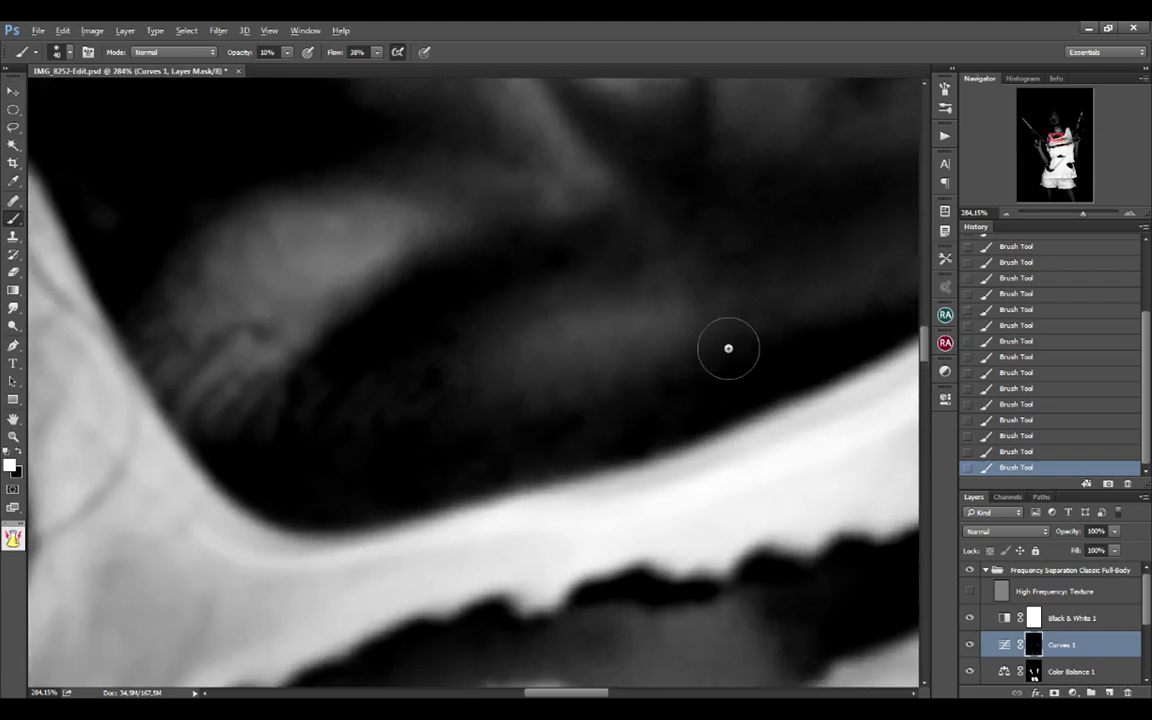
{"action": "scroll", "coordinate": [728, 348], "scroll_direction": "down", "scroll_amount": 5}
{"action": "left_click_drag", "start_coordinate": [707, 197], "coordinate": [615, 481]}
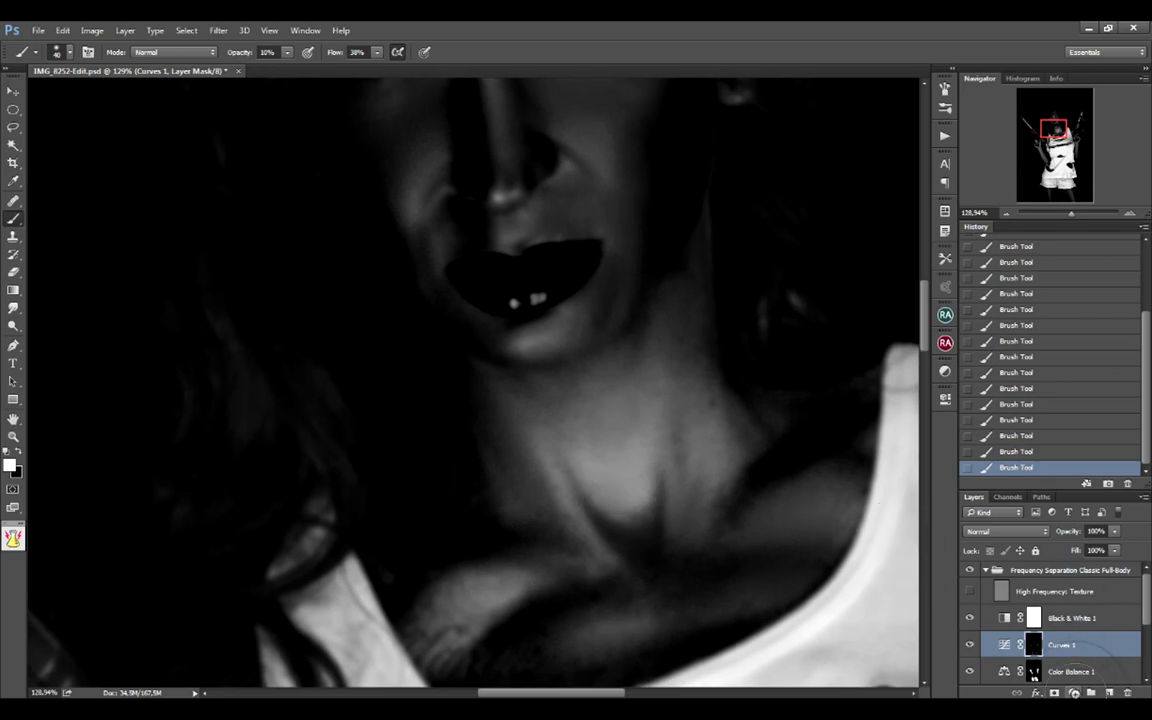
{"action": "left_click", "coordinate": [1073, 693]}
{"action": "left_click", "coordinate": [1054, 477]}
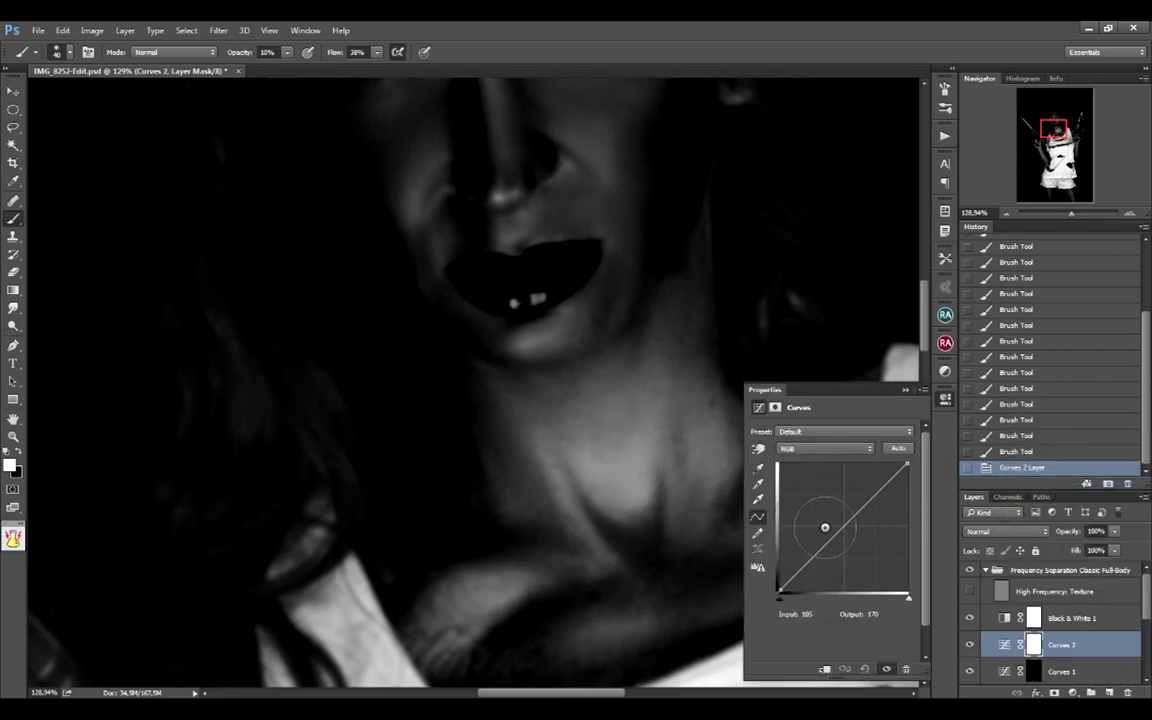
{"action": "left_click_drag", "start_coordinate": [825, 527], "coordinate": [847, 543]}
{"action": "left_click", "coordinate": [947, 397]}
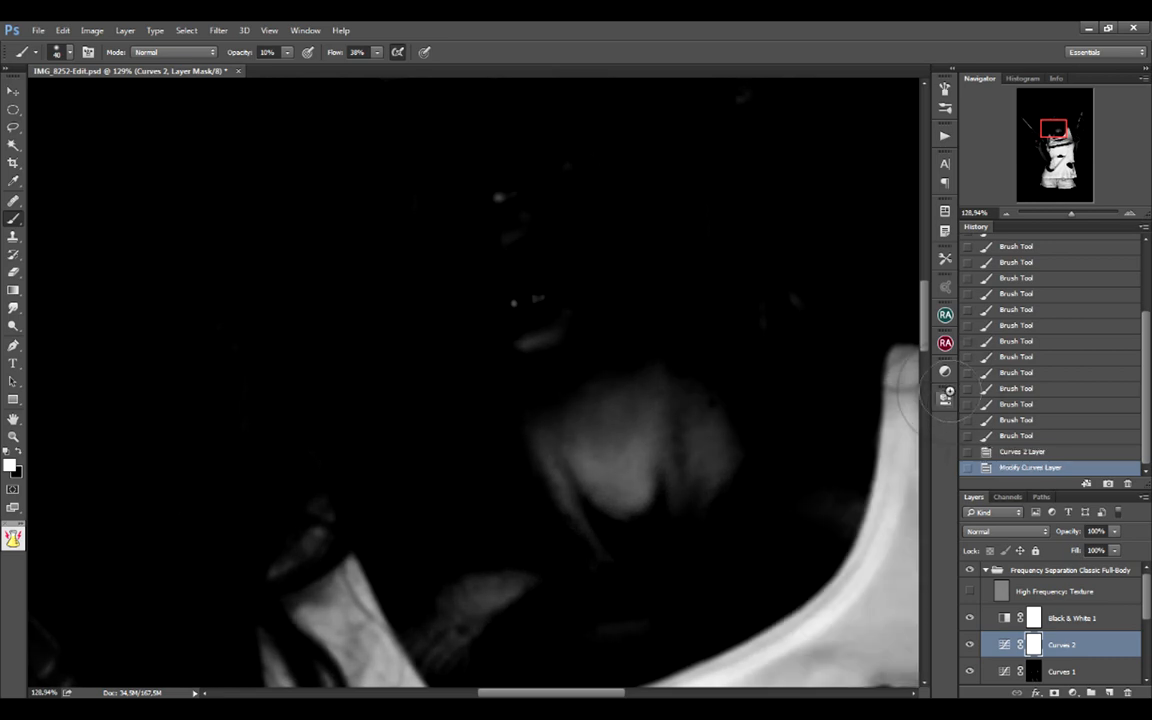
{"action": "key", "text": "ctrl+i"}
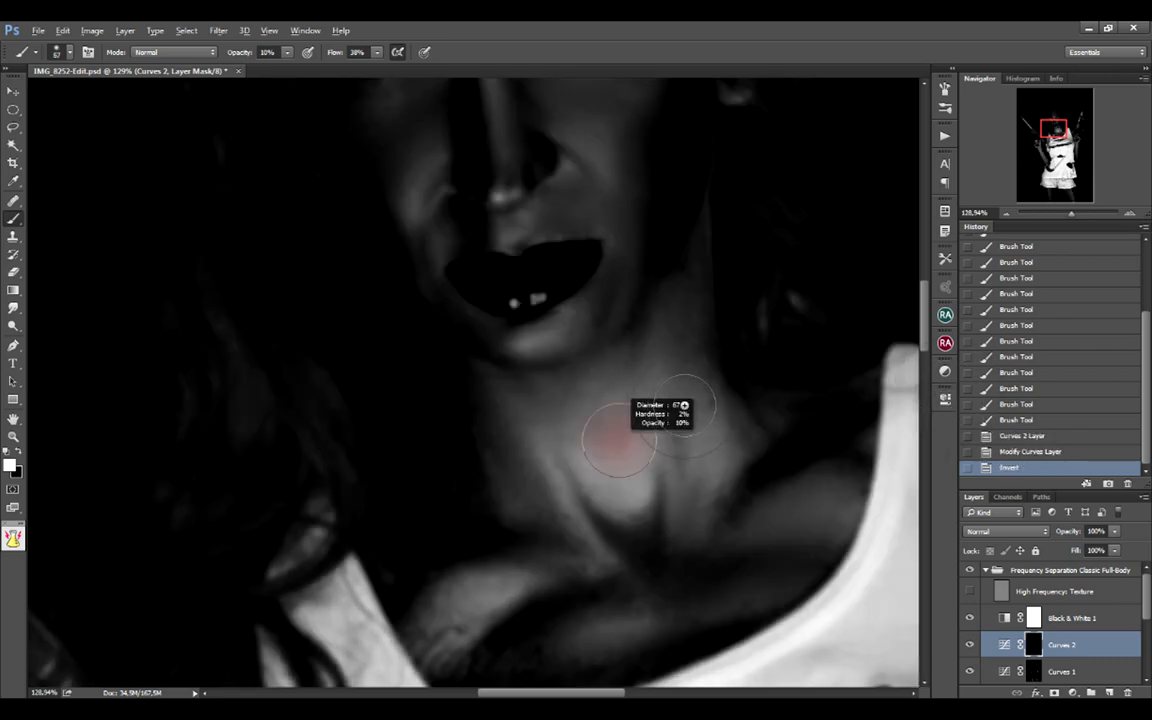
Step: Paint white on the new Curves mask over the bright throat and neck sides with a soft 152 px brush, reducing it to 82 px
{"action": "left_click_drag", "start_coordinate": [684, 405], "coordinate": [716, 402]}
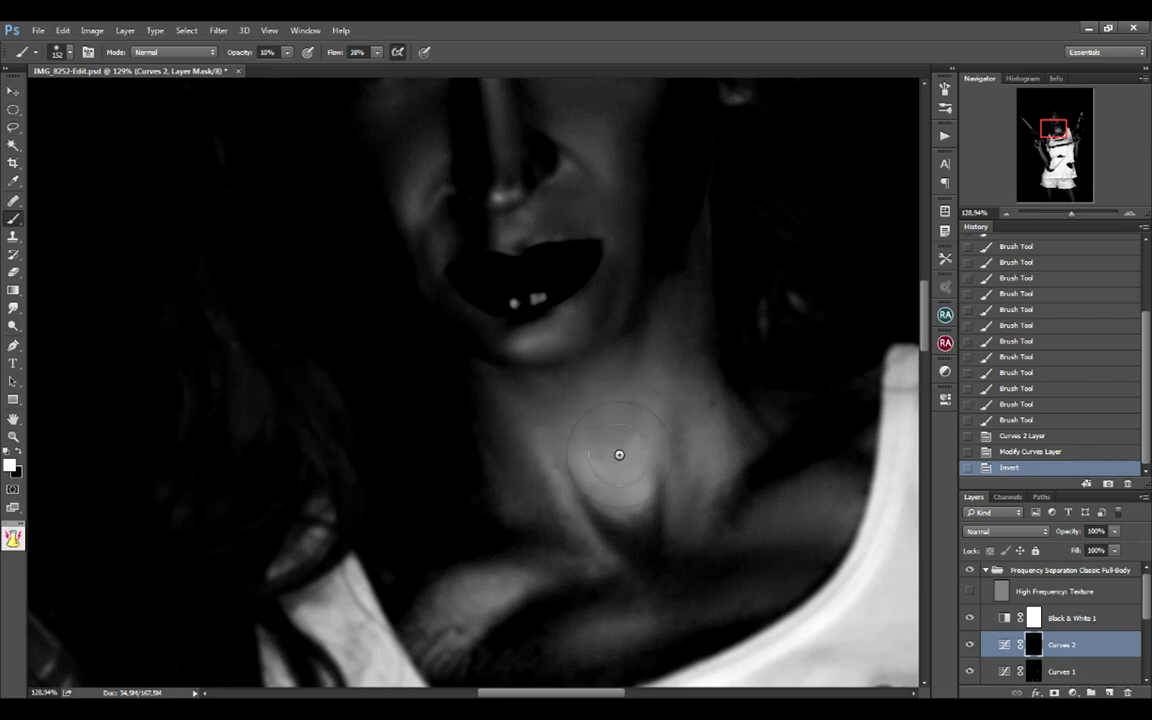
{"action": "left_click_drag", "start_coordinate": [619, 455], "coordinate": [621, 488]}
{"action": "mouse_move", "coordinate": [620, 464]}
{"action": "left_mouse_down"}
{"action": "mouse_move", "coordinate": [624, 502]}
{"action": "mouse_move", "coordinate": [622, 440]}
{"action": "left_mouse_up"}
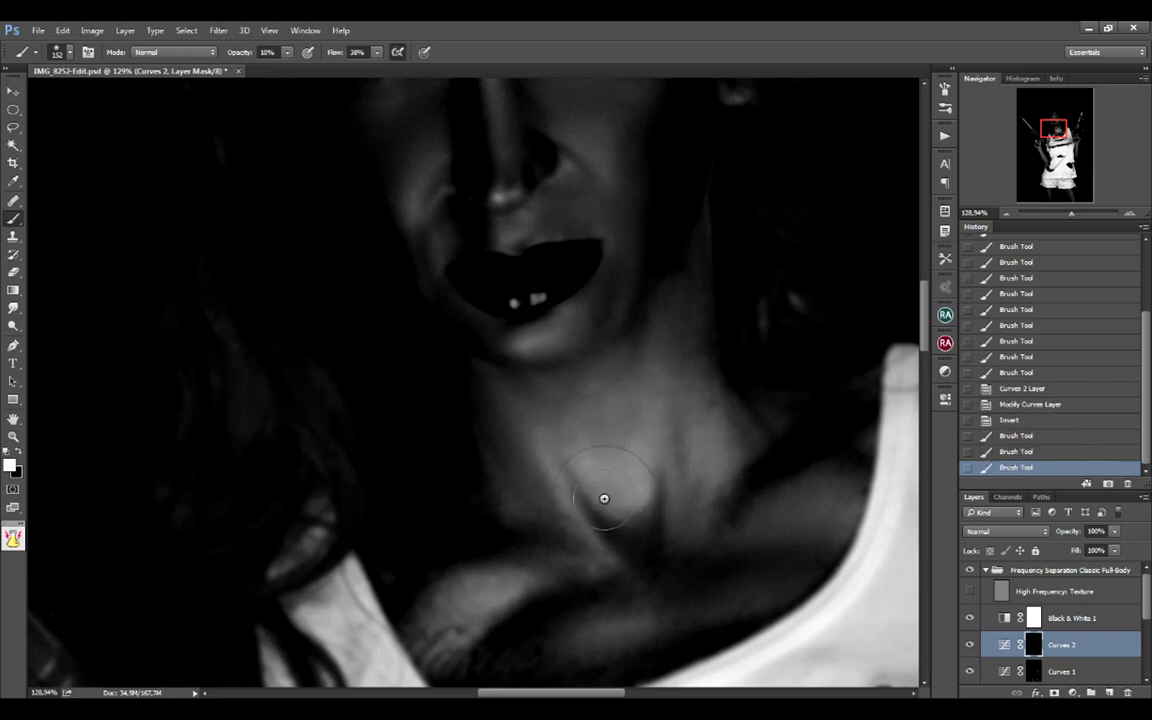
{"action": "left_click_drag", "start_coordinate": [604, 498], "coordinate": [609, 466]}
{"action": "mouse_move", "coordinate": [606, 492]}
{"action": "left_mouse_down"}
{"action": "mouse_move", "coordinate": [612, 442]}
{"action": "mouse_move", "coordinate": [622, 462]}
{"action": "left_mouse_up"}
{"action": "left_click_drag", "start_coordinate": [681, 393], "coordinate": [685, 420]}
{"action": "left_click_drag", "start_coordinate": [684, 390], "coordinate": [690, 428]}
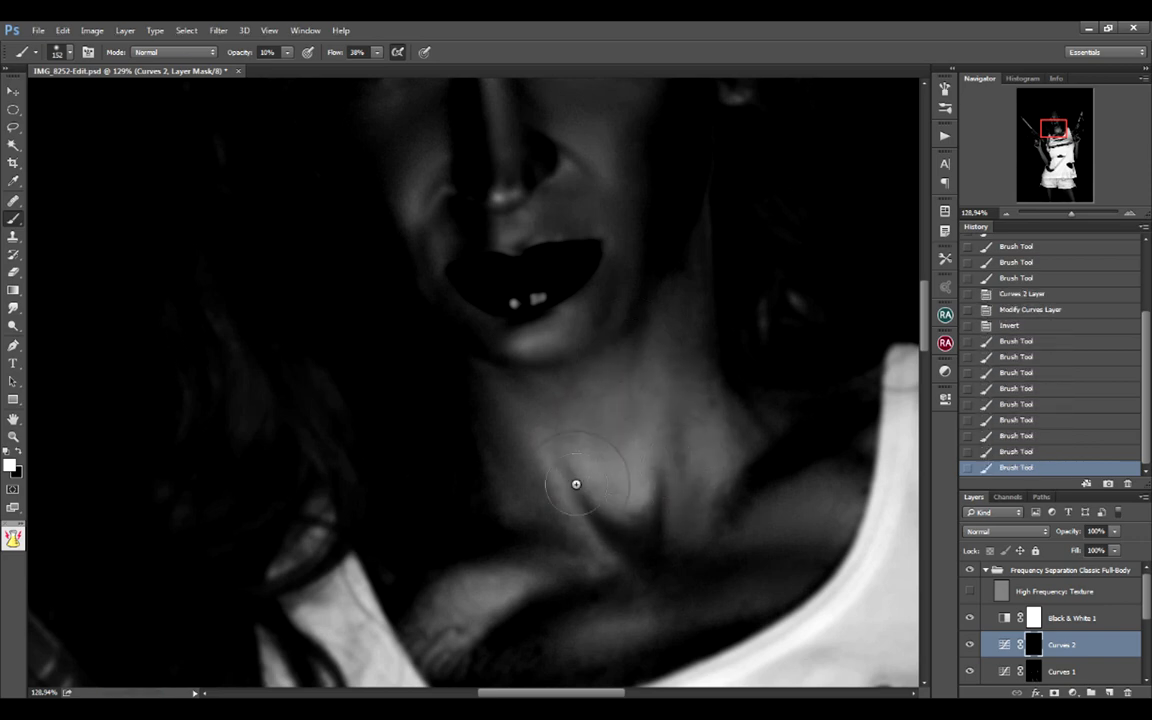
{"action": "mouse_move", "coordinate": [604, 502]}
{"action": "left_mouse_down"}
{"action": "mouse_move", "coordinate": [606, 462]}
{"action": "mouse_move", "coordinate": [519, 468]}
{"action": "left_mouse_up"}
{"action": "left_click_drag", "start_coordinate": [491, 403], "coordinate": [508, 428]}
{"action": "left_click_drag", "start_coordinate": [609, 469], "coordinate": [598, 511]}
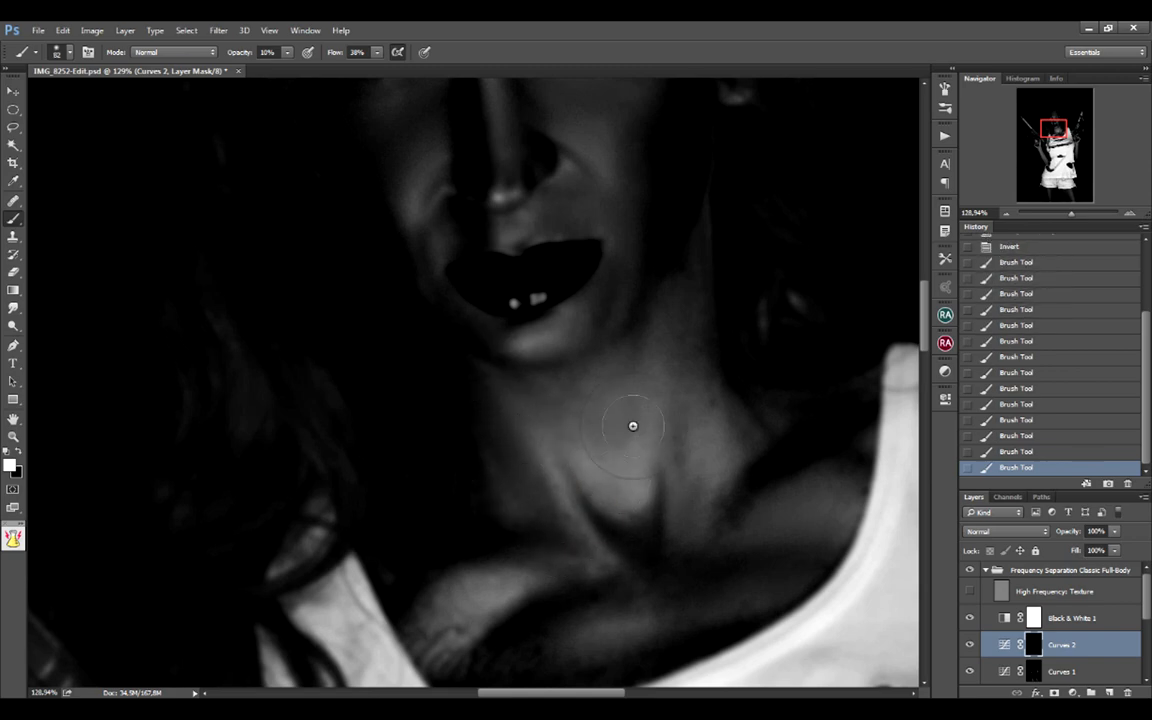
Step: Add a Levels adjustment layer above Curves 2 with midtones at 0.67 and invert its mask to black
{"action": "scroll", "coordinate": [734, 384], "scroll_direction": "down", "scroll_amount": 5}
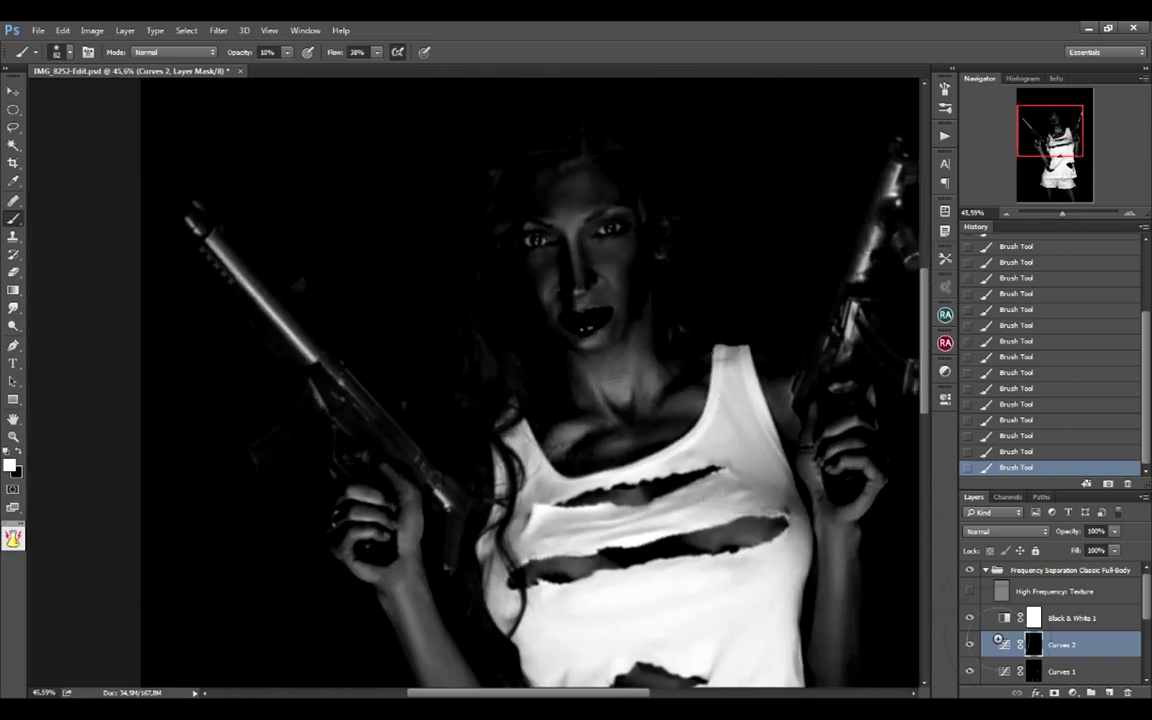
{"action": "left_click", "coordinate": [1072, 692]}
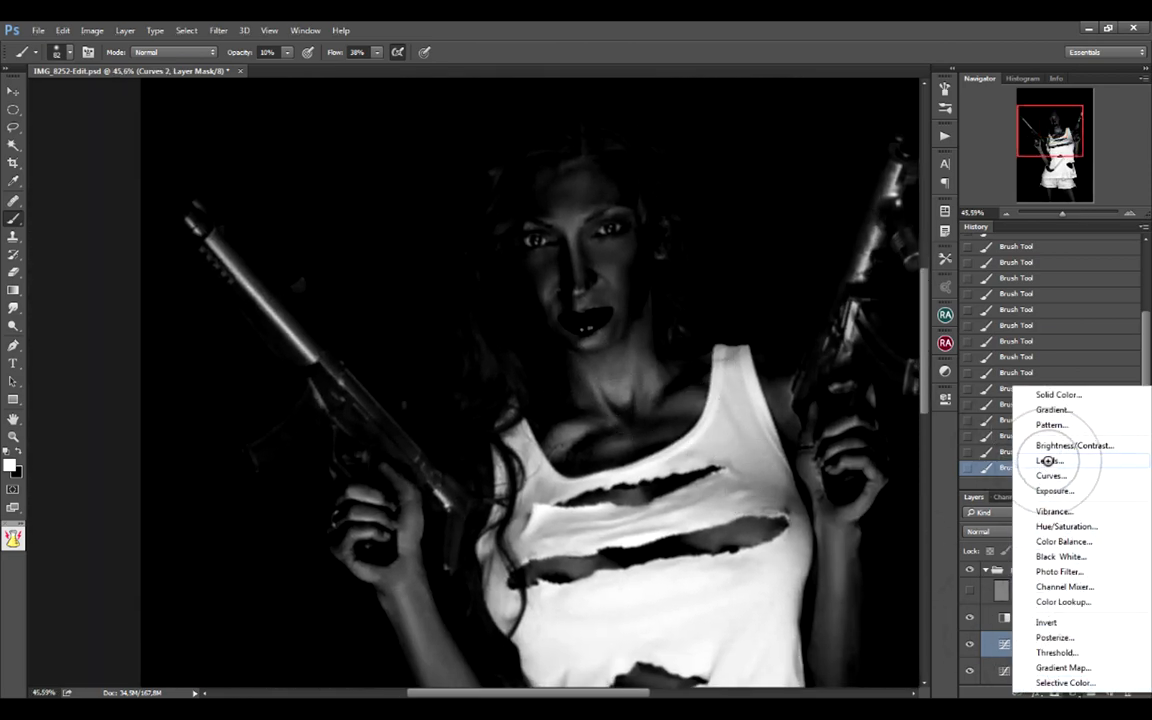
{"action": "left_click", "coordinate": [970, 462]}
{"action": "mouse_move", "coordinate": [843, 527]}
{"action": "left_mouse_down"}
{"action": "mouse_move", "coordinate": [812, 528]}
{"action": "mouse_move", "coordinate": [860, 531]}
{"action": "left_mouse_up"}
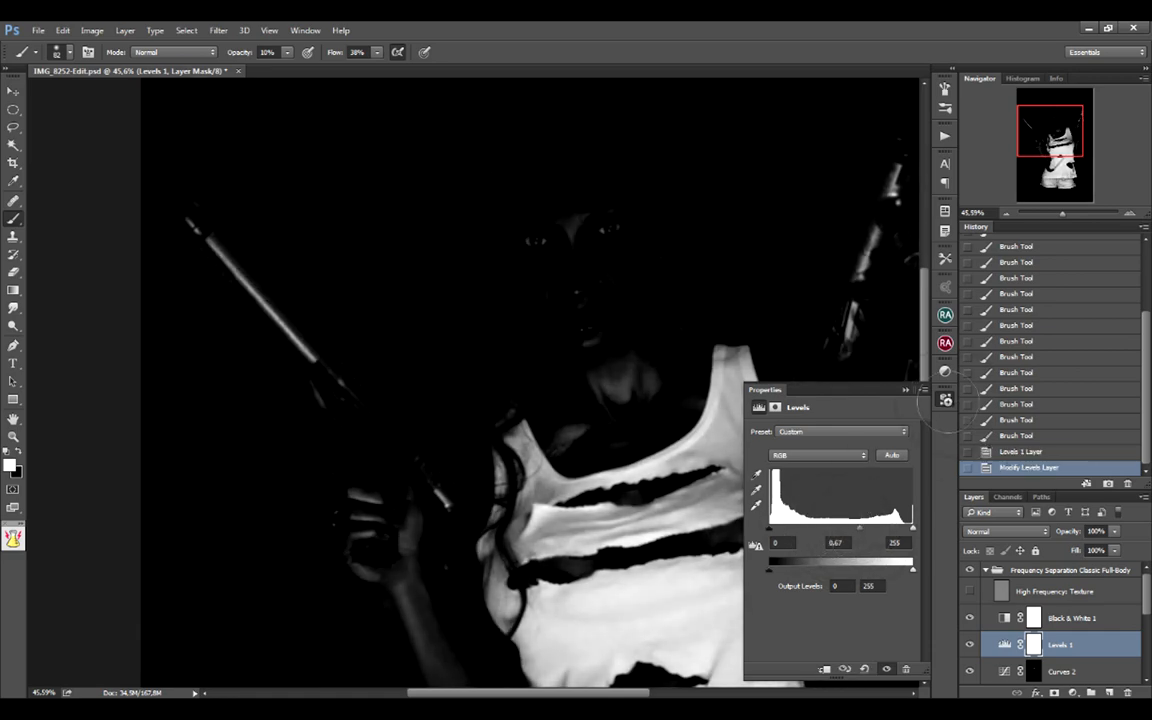
{"action": "left_click", "coordinate": [945, 399]}
{"action": "key", "text": "ctrl+i"}
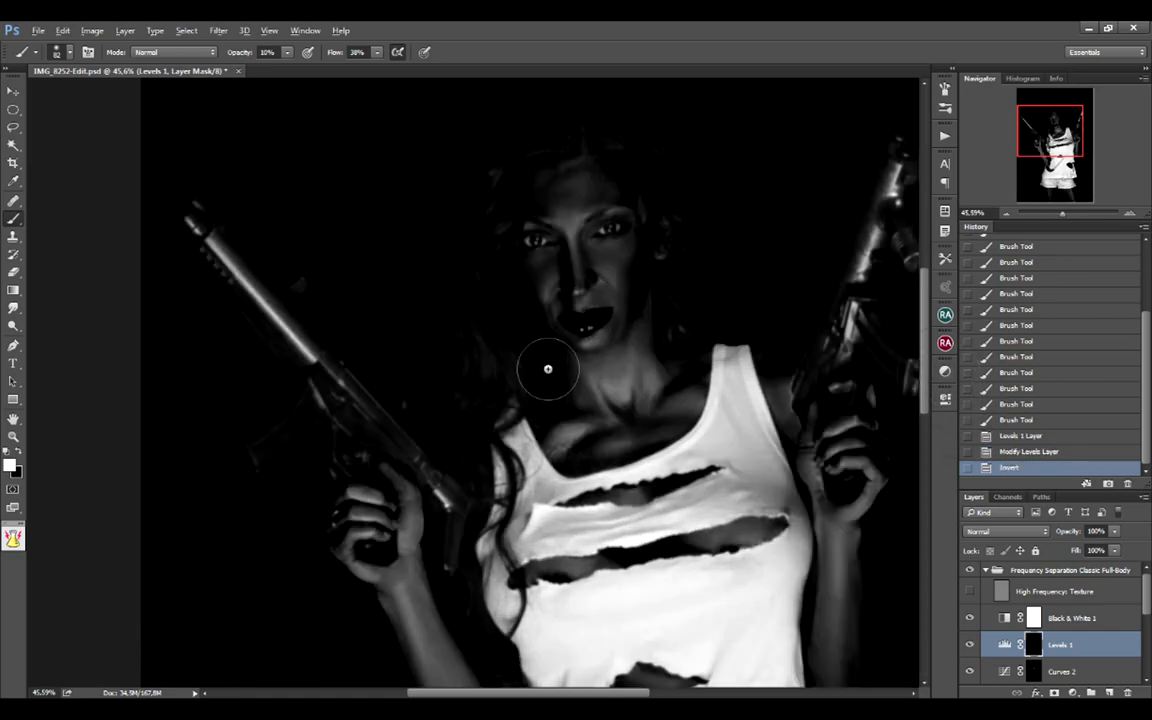
Step: Paint white on the Levels mask over the throat and collarbone with the 82 px brush, and check the result in colour
{"action": "scroll", "coordinate": [555, 360], "scroll_direction": "up", "scroll_amount": 4}
{"action": "mouse_move", "coordinate": [588, 338]}
{"action": "left_mouse_down"}
{"action": "mouse_move", "coordinate": [563, 373]}
{"action": "mouse_move", "coordinate": [590, 374]}
{"action": "left_mouse_up"}
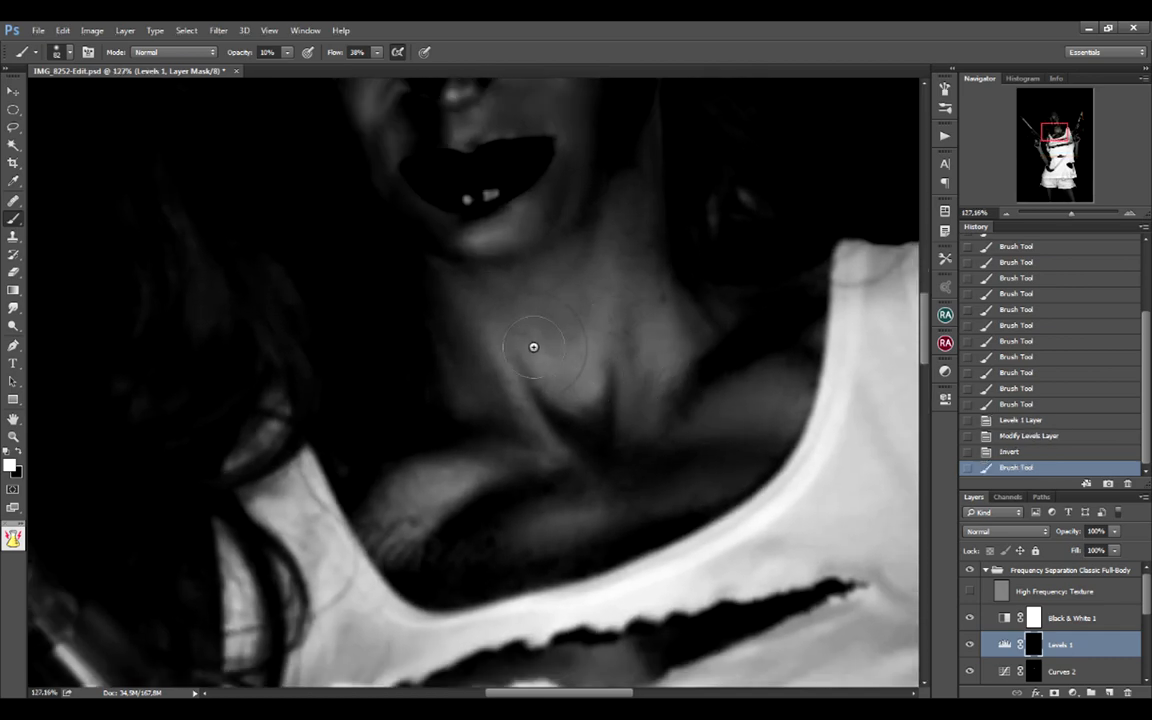
{"action": "left_click_drag", "start_coordinate": [532, 345], "coordinate": [550, 372]}
{"action": "mouse_move", "coordinate": [570, 368]}
{"action": "left_mouse_down"}
{"action": "mouse_move", "coordinate": [594, 342]}
{"action": "mouse_move", "coordinate": [569, 391]}
{"action": "mouse_move", "coordinate": [583, 376]}
{"action": "left_mouse_up"}
{"action": "mouse_move", "coordinate": [560, 368]}
{"action": "left_mouse_down"}
{"action": "mouse_move", "coordinate": [578, 386]}
{"action": "mouse_move", "coordinate": [594, 366]}
{"action": "left_mouse_up"}
{"action": "left_click_drag", "start_coordinate": [598, 350], "coordinate": [588, 388]}
{"action": "left_click_drag", "start_coordinate": [710, 432], "coordinate": [738, 418]}
{"action": "left_click", "coordinate": [969, 612]}
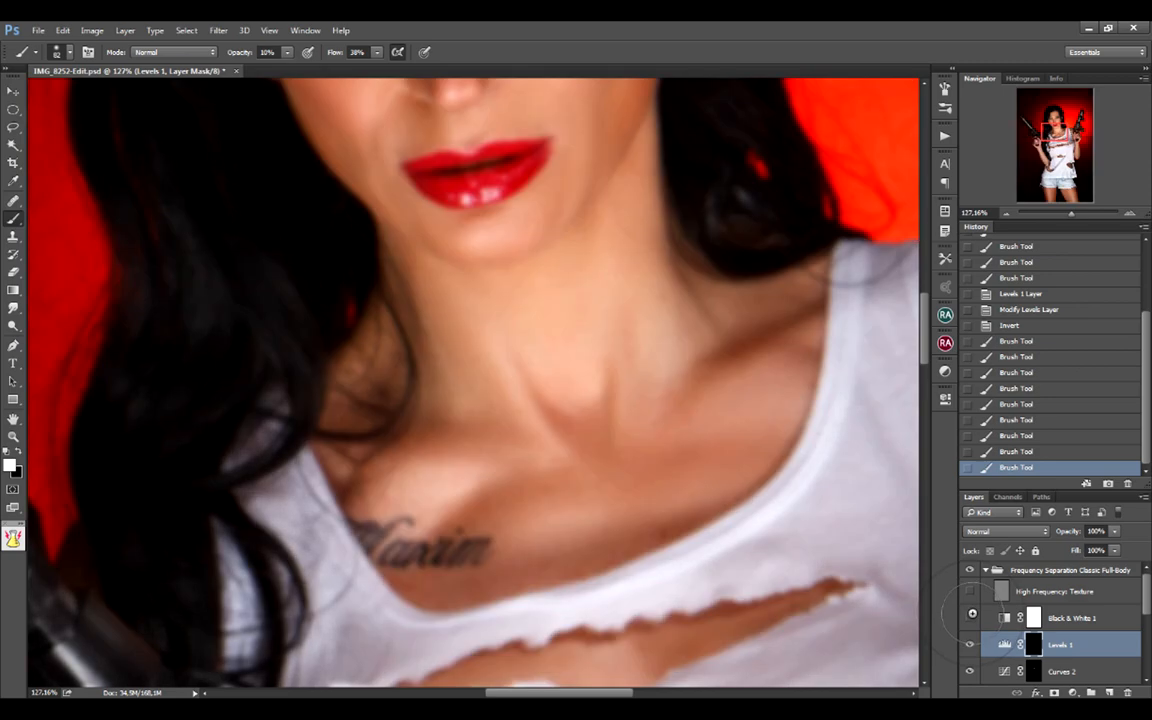
{"action": "left_click", "coordinate": [969, 612]}
Step: Refine the Levels mask over the bright neck and collarbone patches with a 35 px brush, then enlarge it to 102 px
{"action": "right_click", "coordinate": [594, 360], "text": "alt"}
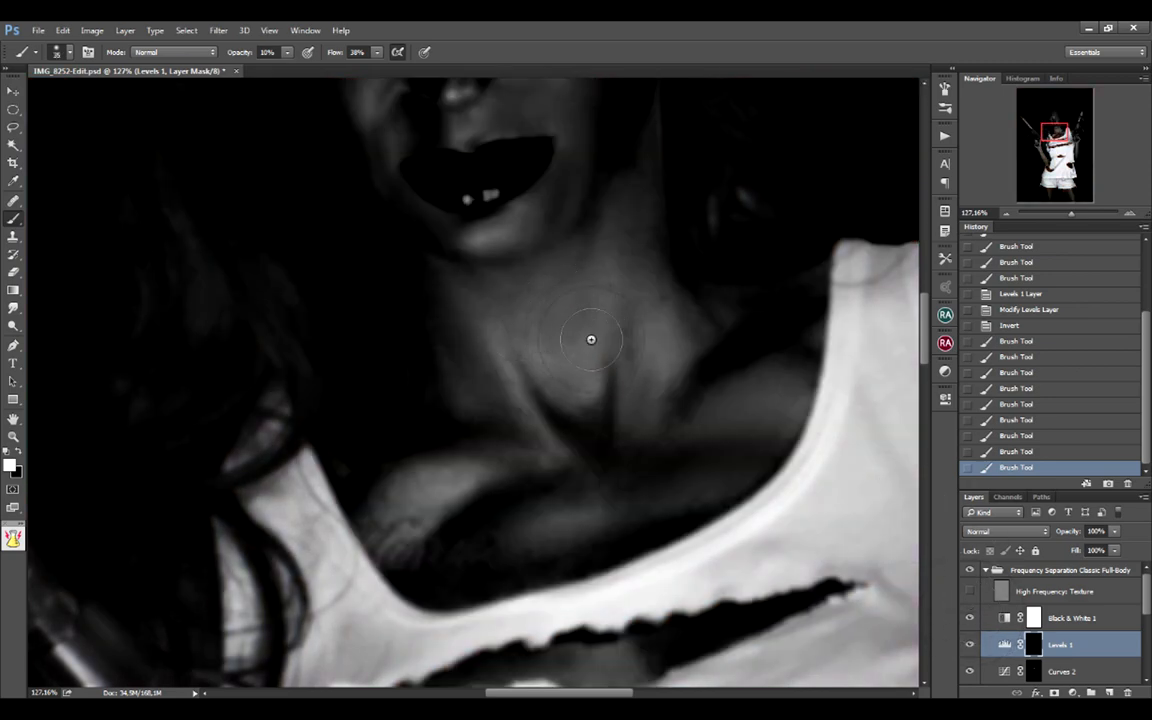
{"action": "mouse_move", "coordinate": [591, 337]}
{"action": "left_mouse_down"}
{"action": "mouse_move", "coordinate": [607, 360]}
{"action": "mouse_move", "coordinate": [568, 378]}
{"action": "left_mouse_up"}
{"action": "left_click", "coordinate": [545, 365]}
{"action": "left_click", "coordinate": [521, 349]}
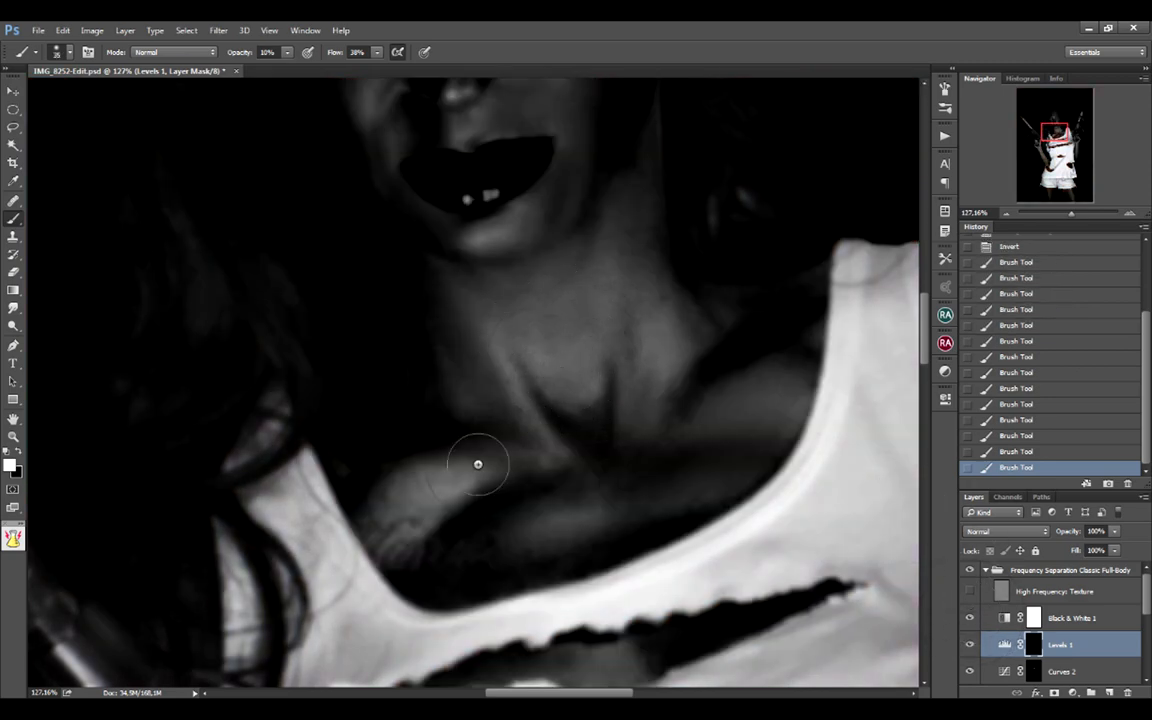
{"action": "right_click", "coordinate": [596, 306], "text": "alt"}
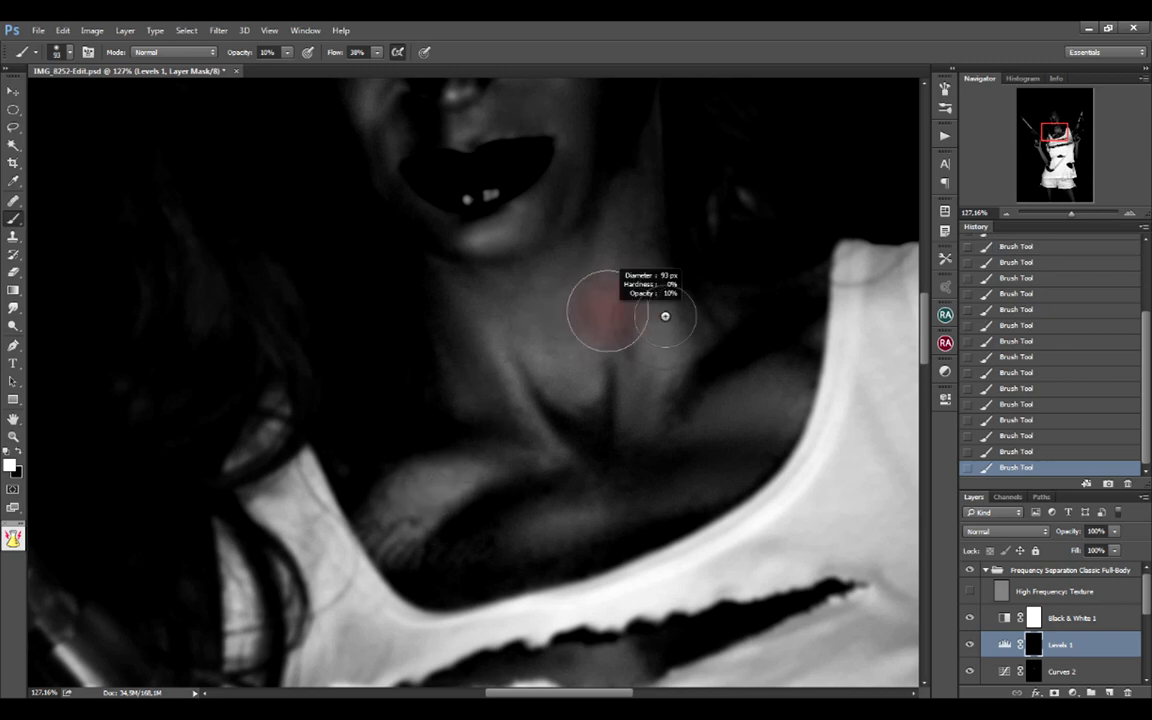
{"action": "left_click_drag", "start_coordinate": [631, 206], "coordinate": [643, 419]}
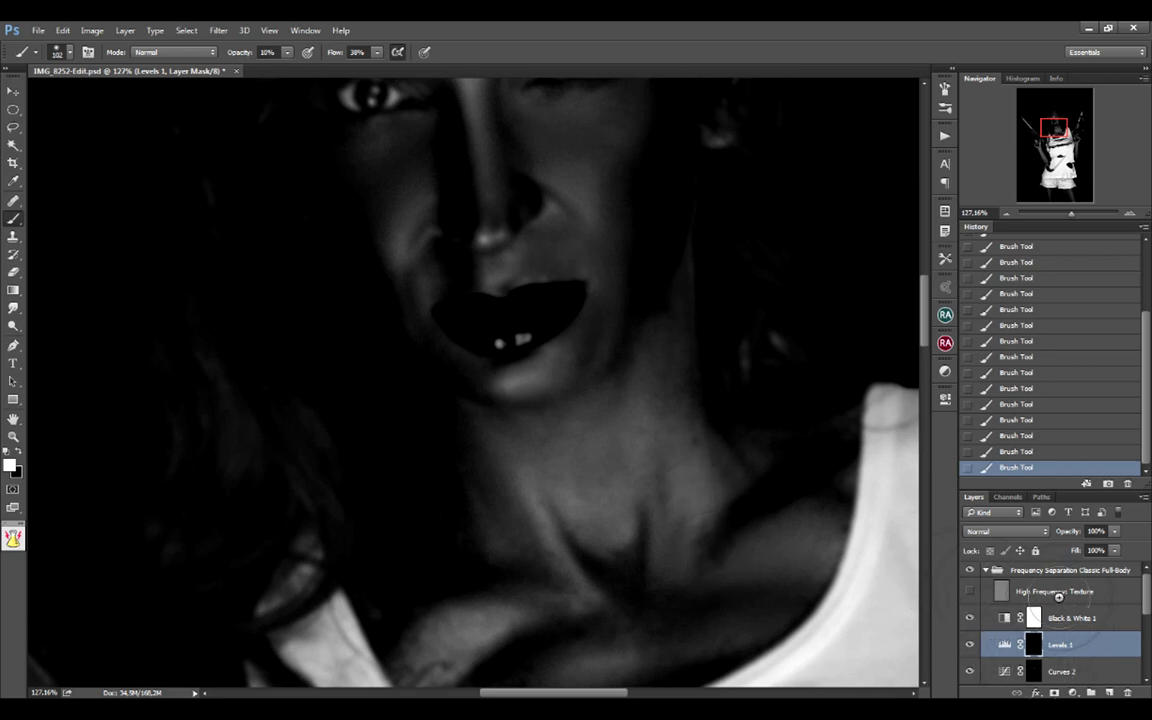
Step: Rename the Levels 1 layer as "tiene 2" and the Curves 2 layer as "tiene 1"
{"action": "scroll", "coordinate": [1142, 598], "scroll_direction": "down", "scroll_amount": 2}
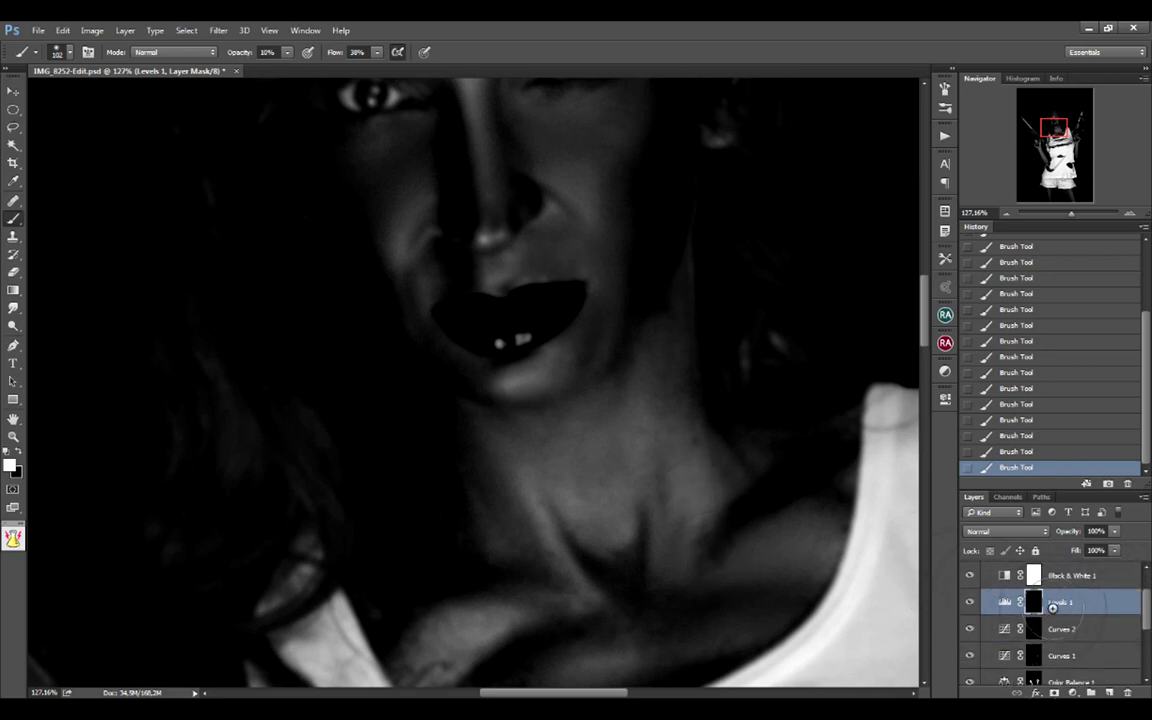
{"action": "double_click", "coordinate": [1058, 603]}
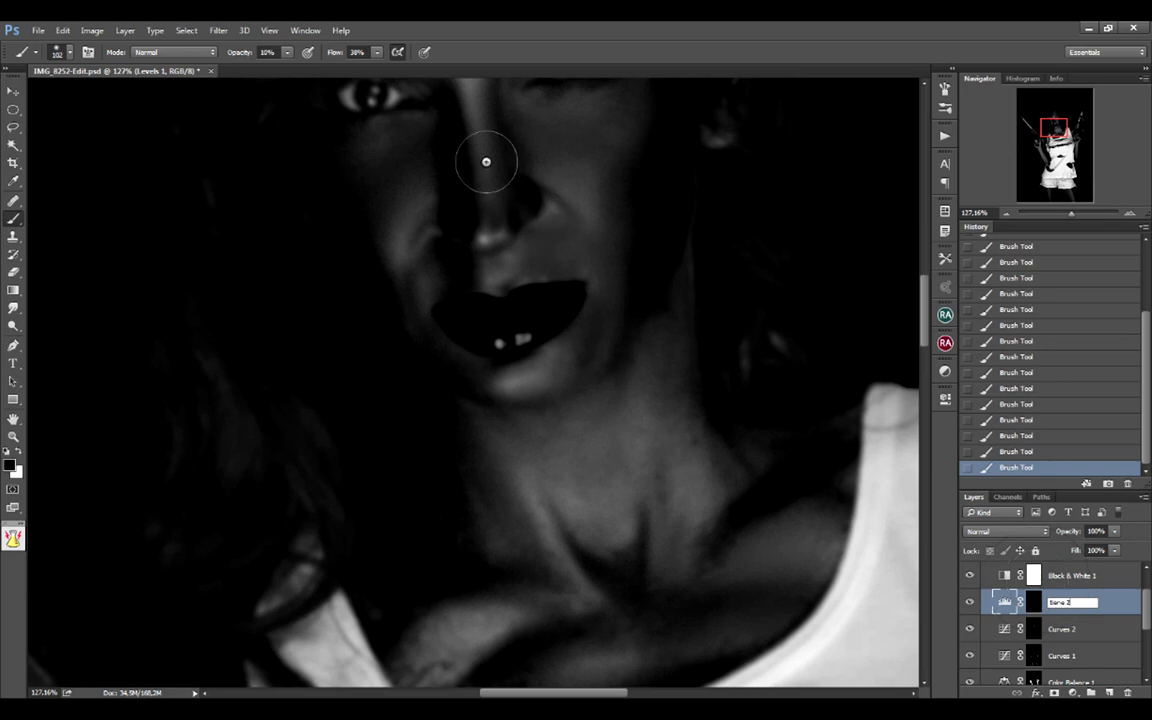
{"action": "left_click", "coordinate": [1062, 630]}
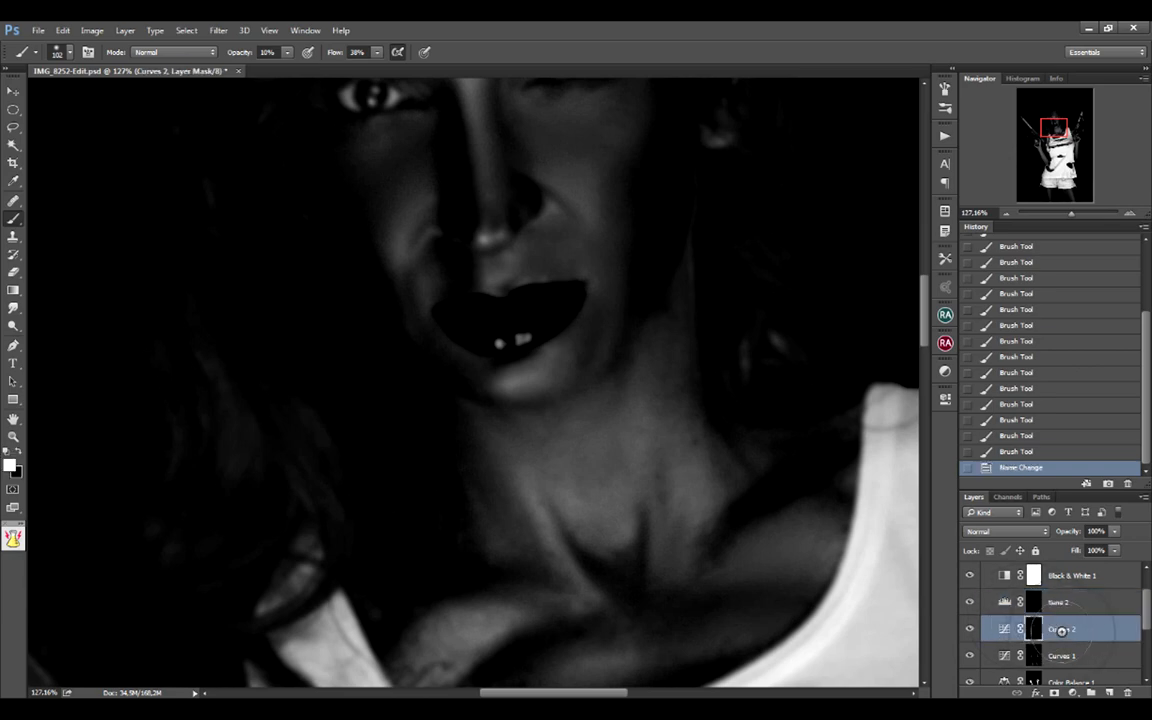
{"action": "key", "text": "ctrl+2"}
{"action": "key", "text": "x"}
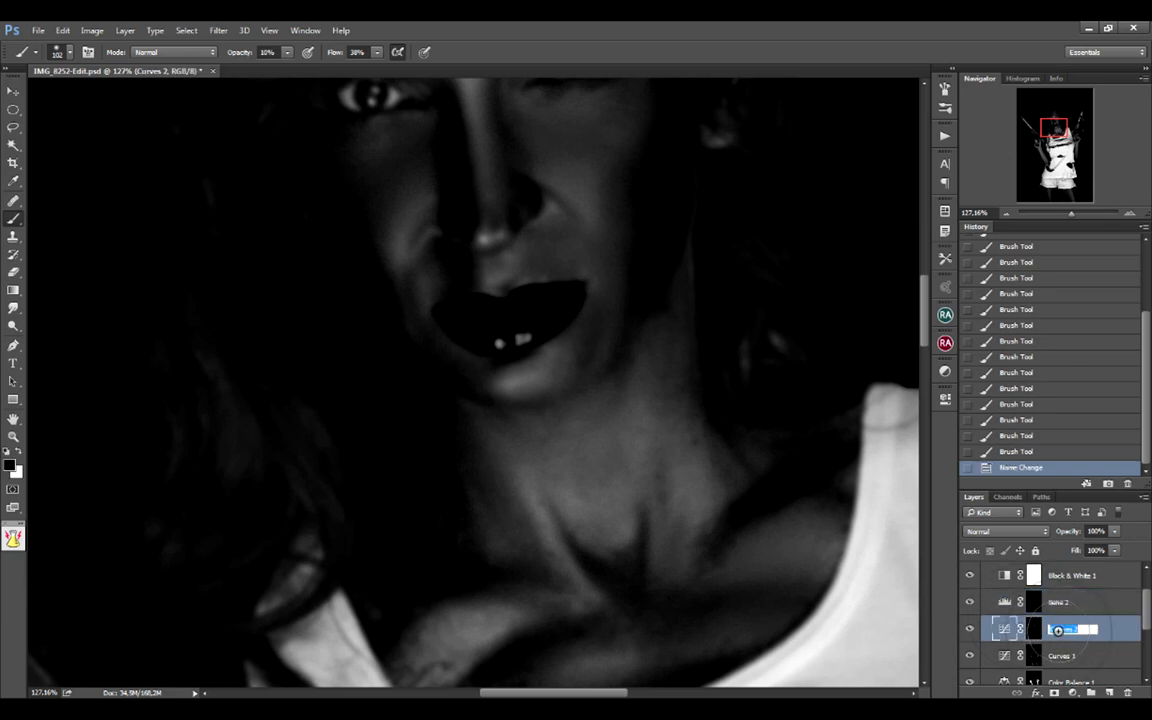
{"action": "type", "text": "Tone 1"}
Step: Rename the Curves 1 layer as "svetla"
{"action": "double_click", "coordinate": [1062, 656]}
{"action": "type", "text": "svetla"}
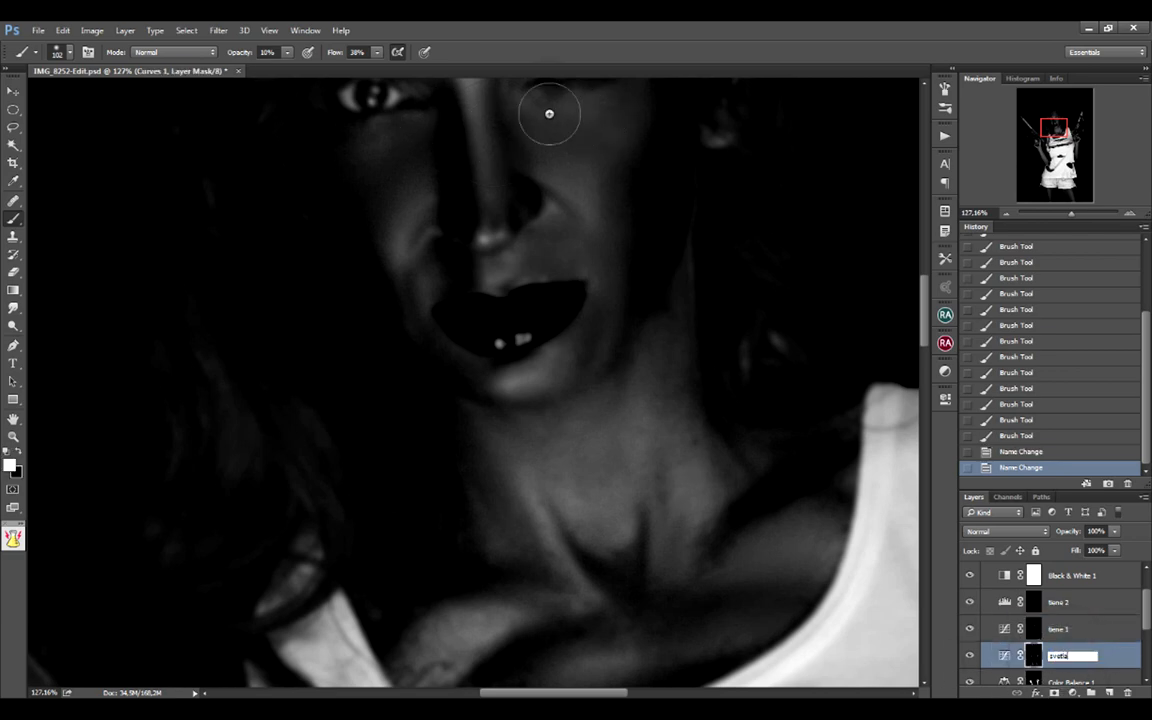
{"action": "key", "text": "Return"}
Step: Paint white on the svetla mask over the dark forehead patches with a soft 60 px brush, reducing it to 35 px
{"action": "left_click_drag", "start_coordinate": [530, 237], "coordinate": [555, 342]}
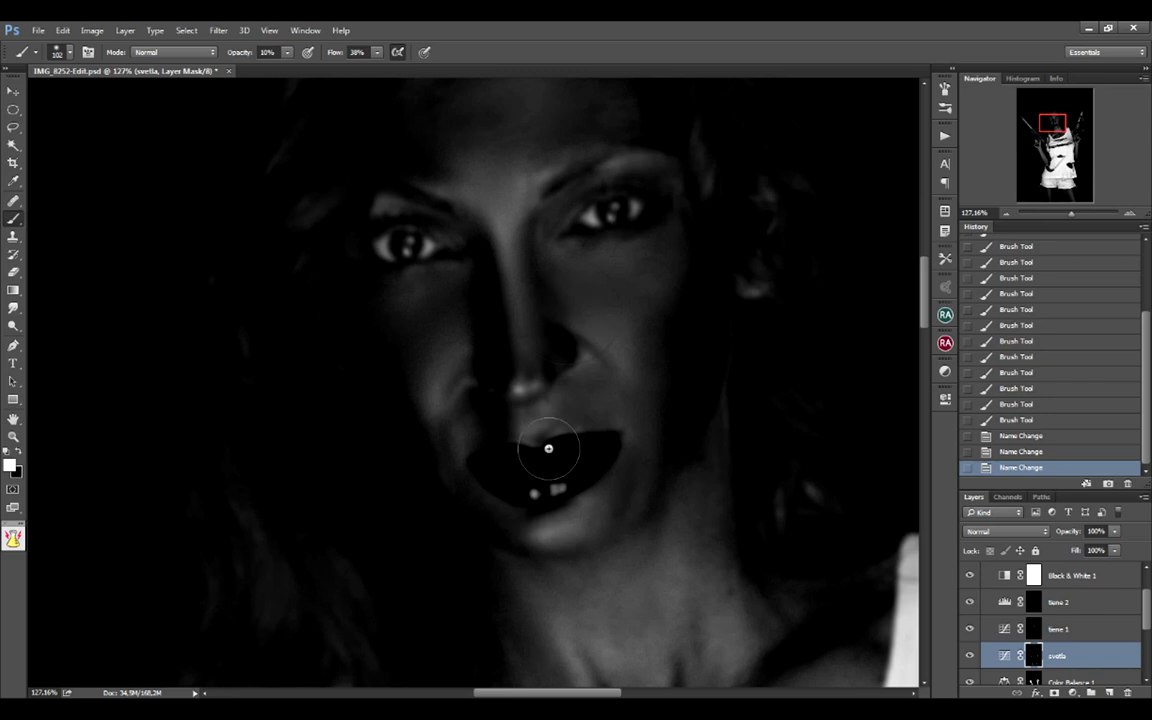
{"action": "left_click_drag", "start_coordinate": [590, 320], "coordinate": [597, 406]}
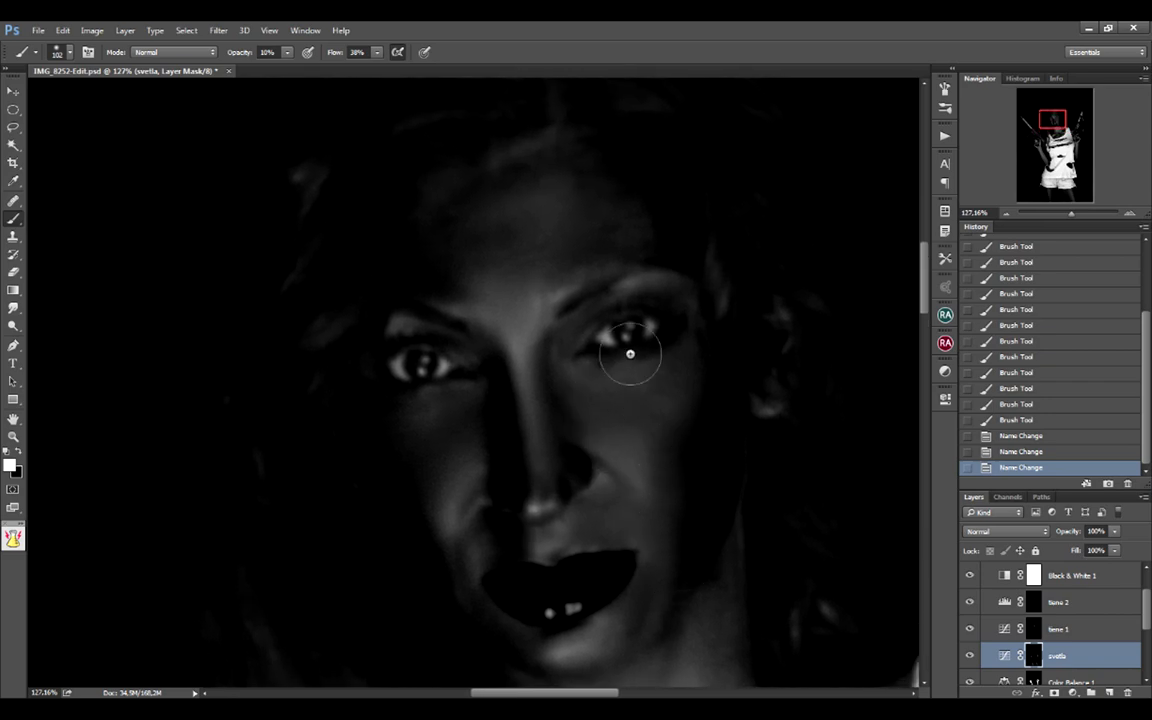
{"action": "left_click_drag", "start_coordinate": [622, 424], "coordinate": [597, 421]}
{"action": "mouse_move", "coordinate": [598, 503]}
{"action": "left_mouse_down"}
{"action": "mouse_move", "coordinate": [617, 568]}
{"action": "mouse_move", "coordinate": [616, 538]}
{"action": "left_mouse_up"}
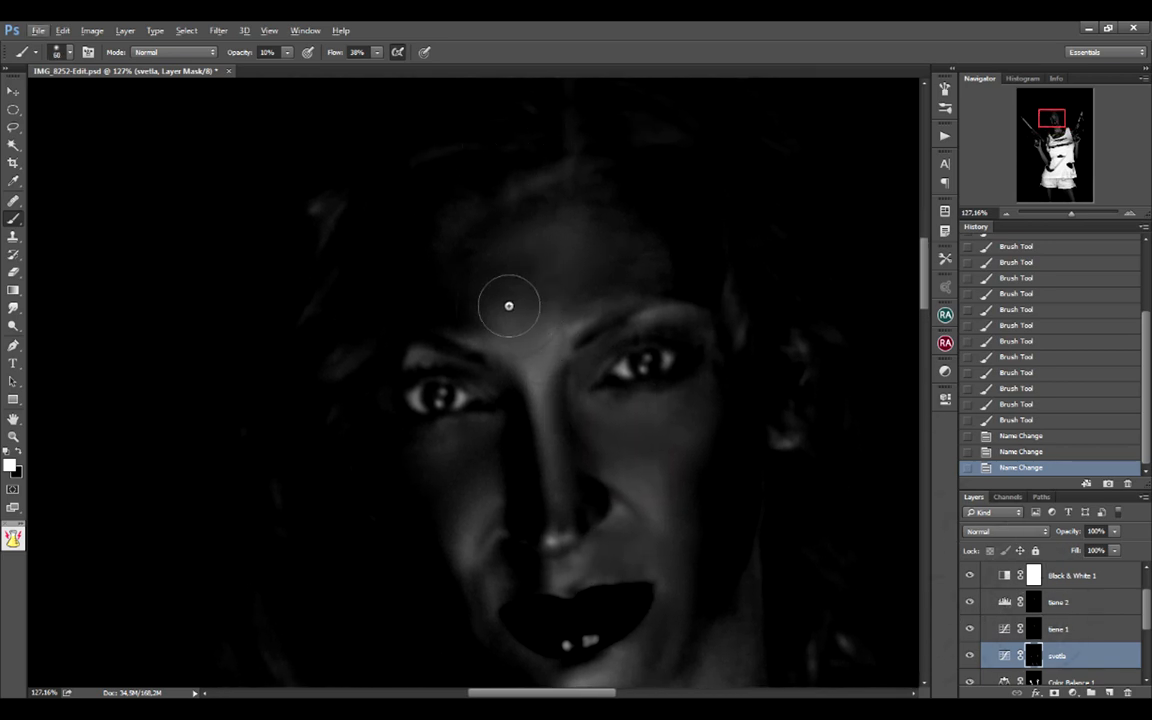
{"action": "left_click_drag", "start_coordinate": [533, 245], "coordinate": [604, 337]}
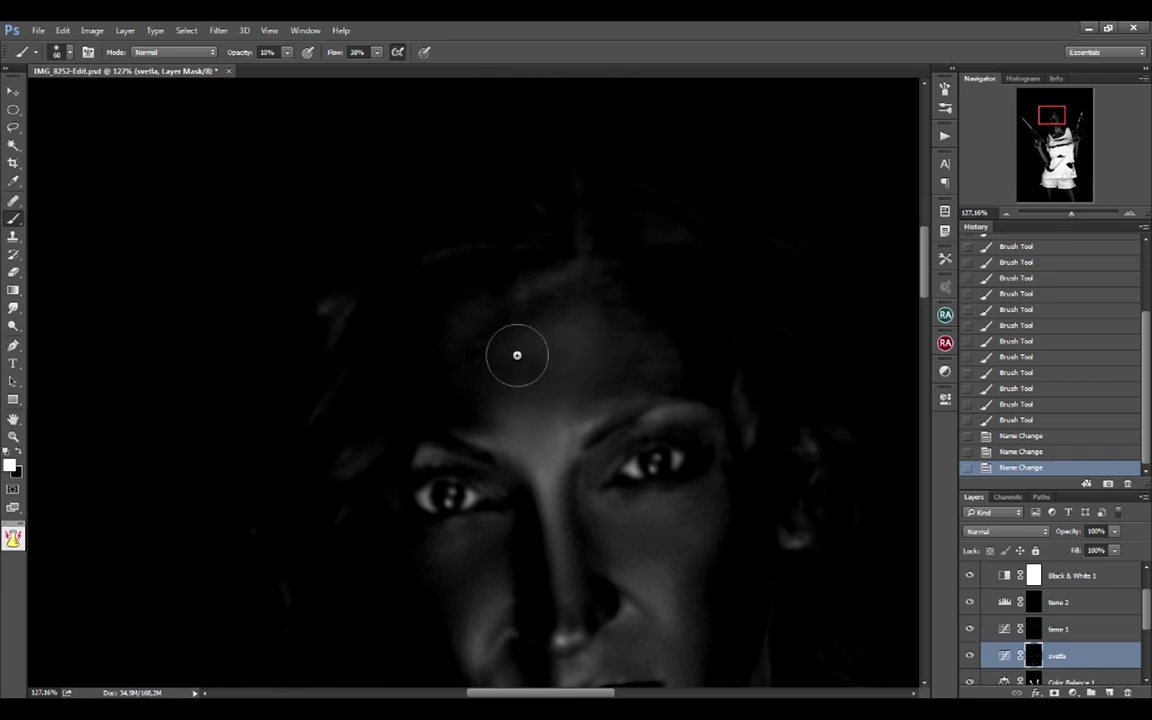
{"action": "left_click_drag", "start_coordinate": [633, 367], "coordinate": [635, 389]}
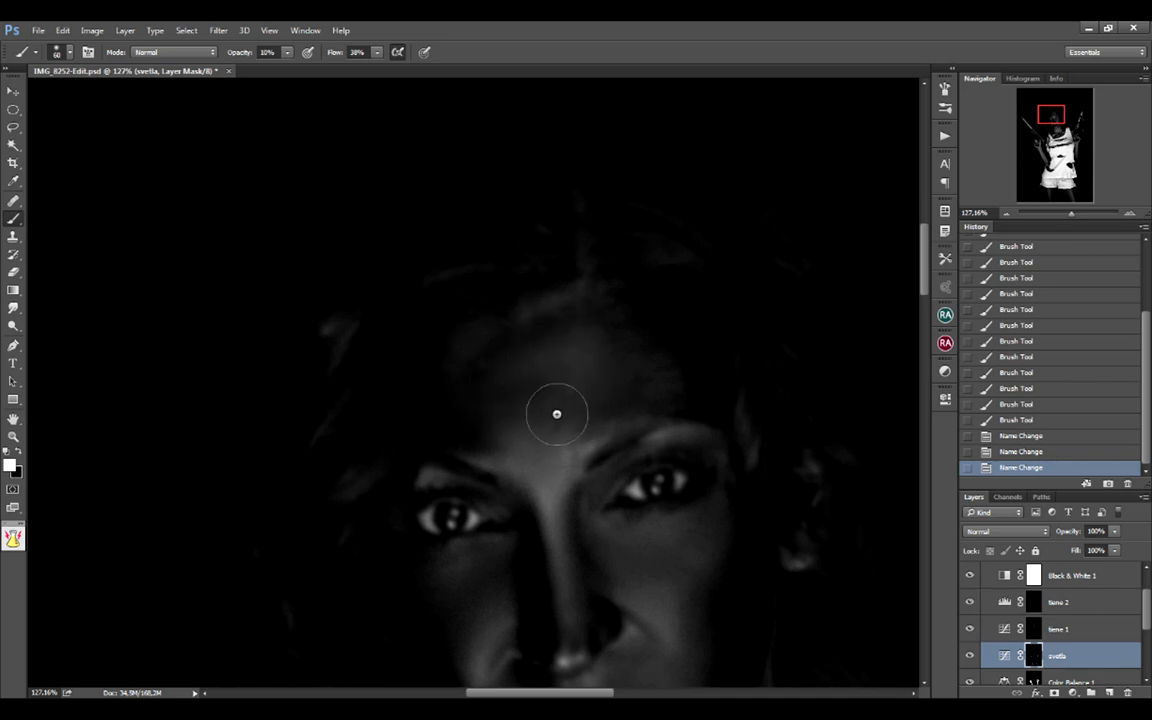
{"action": "mouse_move", "coordinate": [532, 393]}
{"action": "left_mouse_down"}
{"action": "mouse_move", "coordinate": [490, 348]}
{"action": "mouse_move", "coordinate": [589, 342]}
{"action": "left_mouse_up"}
{"action": "left_click_drag", "start_coordinate": [515, 339], "coordinate": [465, 378]}
{"action": "mouse_move", "coordinate": [593, 329]}
{"action": "left_mouse_down"}
{"action": "mouse_move", "coordinate": [545, 327]}
{"action": "mouse_move", "coordinate": [517, 406]}
{"action": "left_mouse_up"}
{"action": "mouse_move", "coordinate": [612, 340]}
{"action": "left_mouse_down"}
{"action": "mouse_move", "coordinate": [589, 434]}
{"action": "mouse_move", "coordinate": [612, 412]}
{"action": "left_mouse_up"}
{"action": "mouse_move", "coordinate": [635, 397]}
{"action": "left_mouse_down"}
{"action": "mouse_move", "coordinate": [465, 447]}
{"action": "mouse_move", "coordinate": [496, 444]}
{"action": "left_mouse_up"}
{"action": "mouse_move", "coordinate": [496, 444]}
{"action": "left_mouse_down"}
{"action": "mouse_move", "coordinate": [504, 400]}
{"action": "mouse_move", "coordinate": [486, 342]}
{"action": "left_mouse_up"}
{"action": "mouse_move", "coordinate": [455, 424]}
{"action": "left_mouse_down"}
{"action": "mouse_move", "coordinate": [484, 413]}
{"action": "mouse_move", "coordinate": [491, 442]}
{"action": "left_mouse_up"}
{"action": "mouse_move", "coordinate": [491, 442]}
{"action": "left_mouse_down"}
{"action": "mouse_move", "coordinate": [470, 424]}
{"action": "mouse_move", "coordinate": [479, 433]}
{"action": "left_mouse_up"}
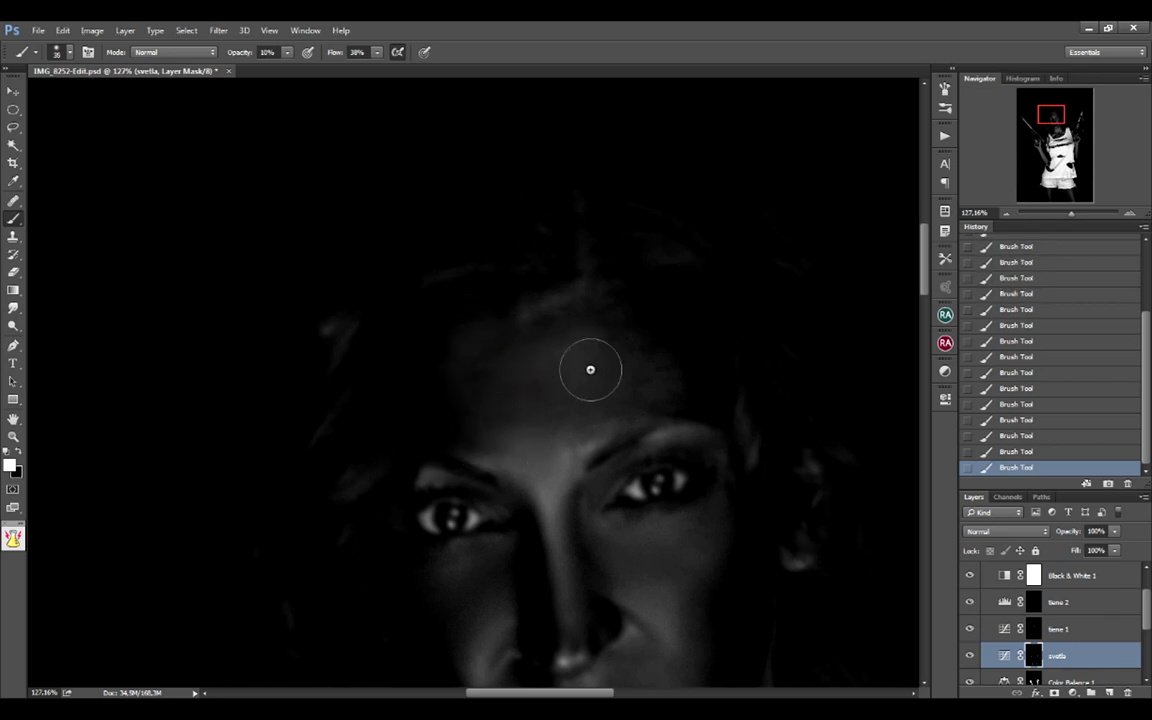
{"action": "mouse_move", "coordinate": [590, 370]}
{"action": "left_mouse_down"}
{"action": "mouse_move", "coordinate": [565, 405]}
{"action": "mouse_move", "coordinate": [572, 362]}
{"action": "left_mouse_up"}
Step: Refine the svetla mask across the uneven forehead and along the hairline with a 35 px brush, reducing it to 16 px
{"action": "scroll", "coordinate": [500, 364], "scroll_direction": "up", "scroll_amount": 2}
{"action": "scroll", "coordinate": [548, 348], "scroll_direction": "up", "scroll_amount": 4}
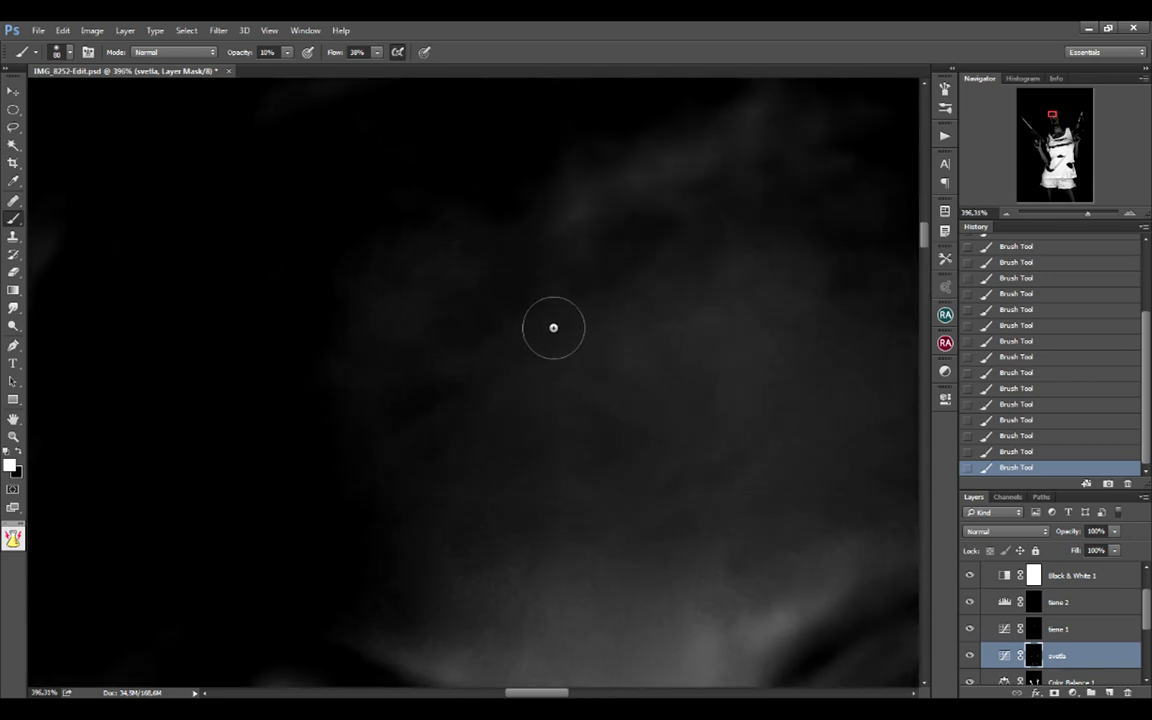
{"action": "mouse_move", "coordinate": [540, 321]}
{"action": "left_mouse_down"}
{"action": "mouse_move", "coordinate": [478, 332]}
{"action": "mouse_move", "coordinate": [463, 319]}
{"action": "left_mouse_up"}
{"action": "left_click_drag", "start_coordinate": [1145, 614], "coordinate": [1145, 584]}
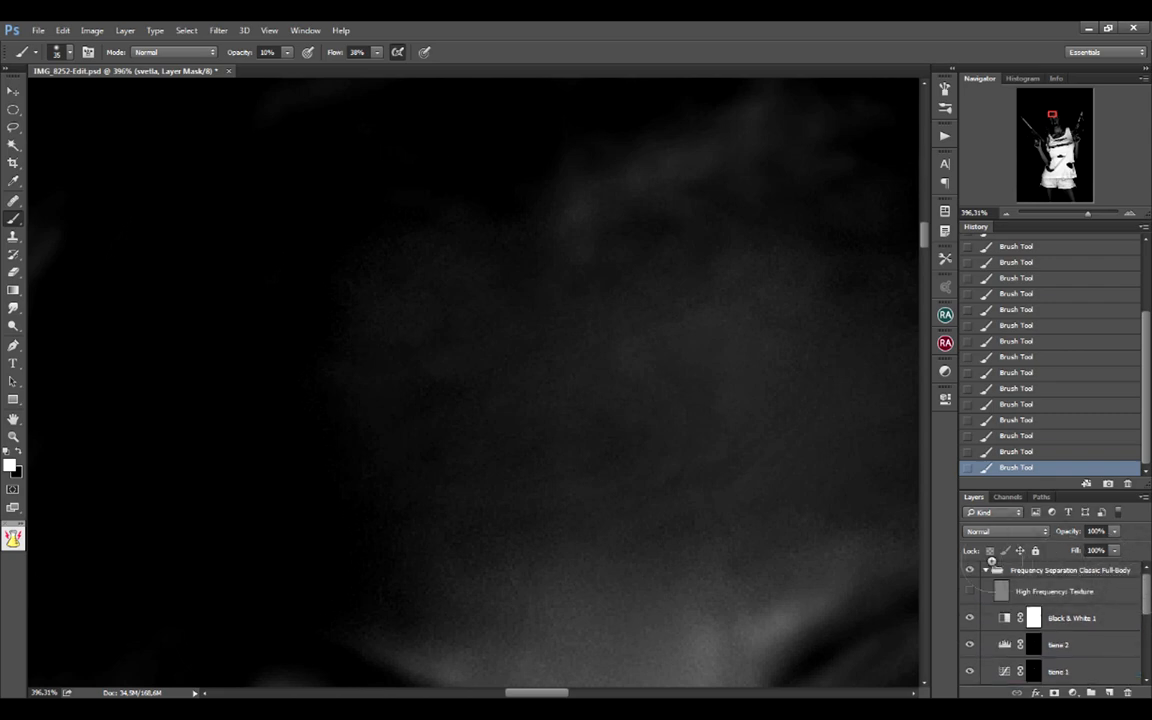
{"action": "left_click_drag", "start_coordinate": [763, 321], "coordinate": [626, 404]}
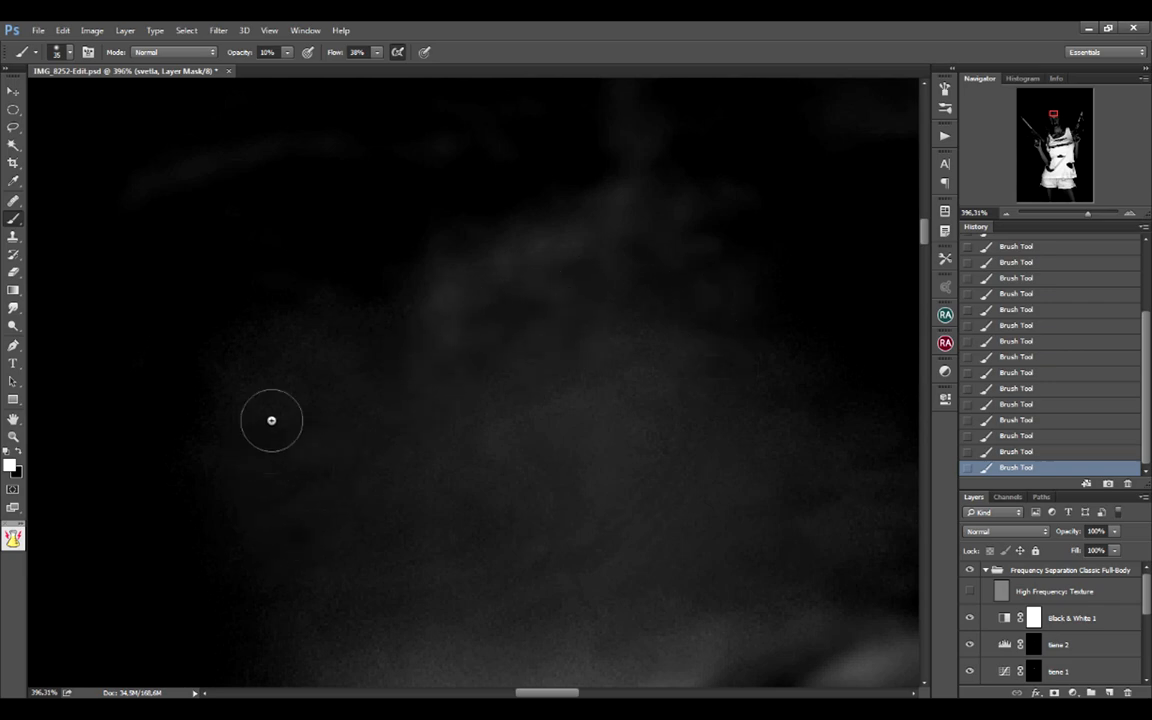
{"action": "scroll", "coordinate": [470, 285], "scroll_direction": "down", "scroll_amount": 3}
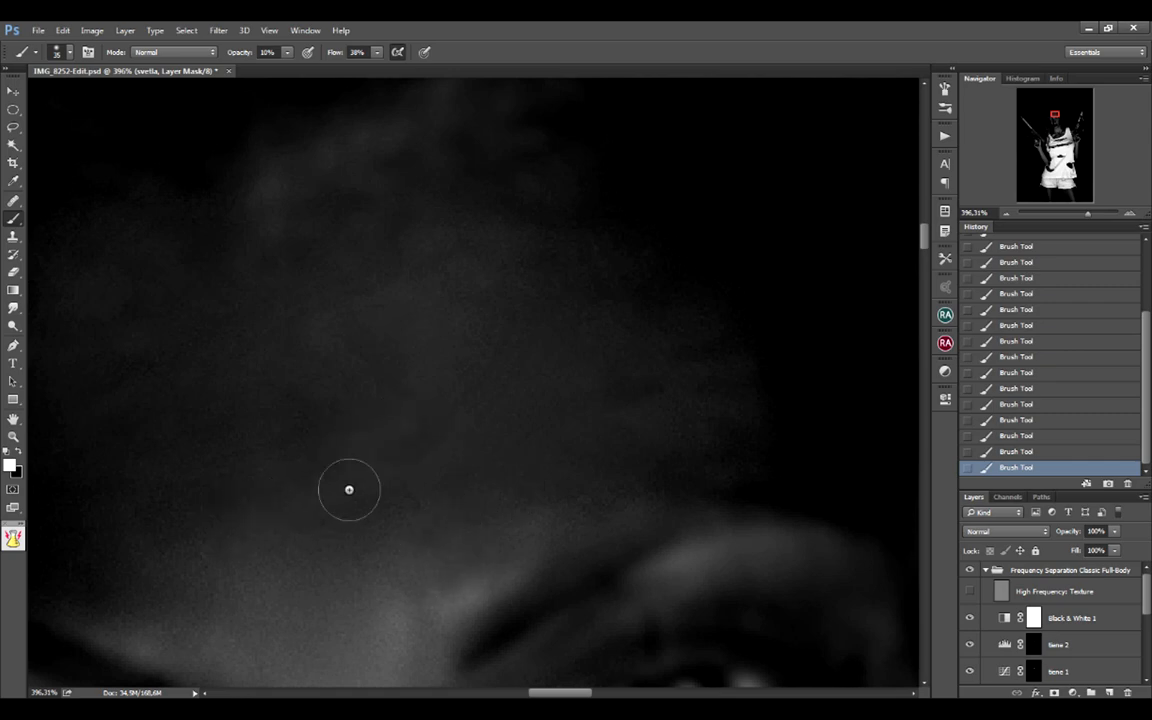
{"action": "left_click_drag", "start_coordinate": [214, 498], "coordinate": [406, 455]}
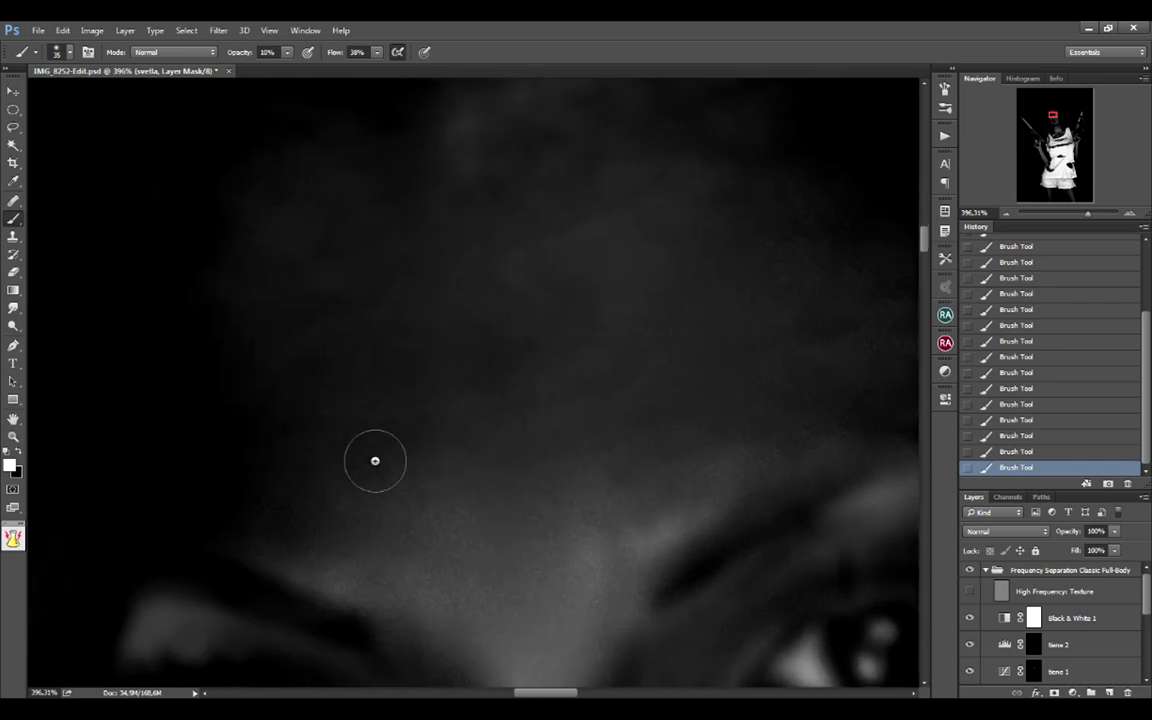
{"action": "left_click_drag", "start_coordinate": [600, 425], "coordinate": [475, 492]}
{"action": "left_click_drag", "start_coordinate": [780, 390], "coordinate": [634, 460]}
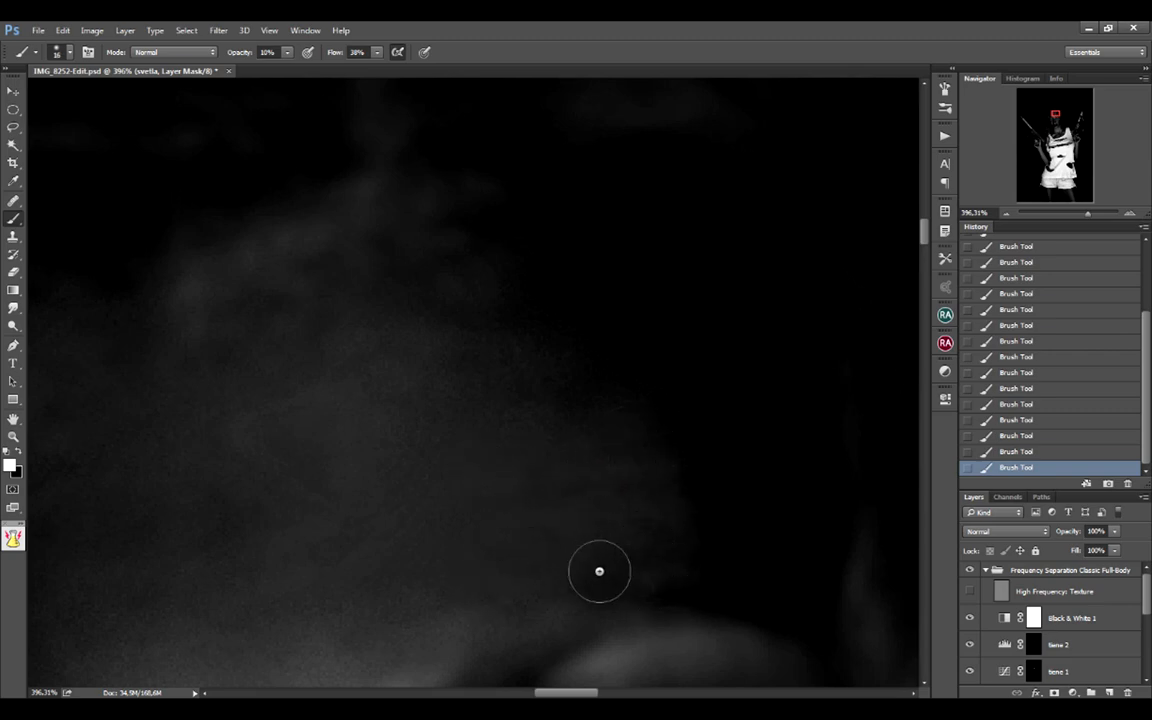
{"action": "mouse_move", "coordinate": [650, 521]}
{"action": "left_mouse_down"}
{"action": "mouse_move", "coordinate": [571, 512]}
{"action": "mouse_move", "coordinate": [581, 519]}
{"action": "mouse_move", "coordinate": [571, 440]}
{"action": "mouse_move", "coordinate": [622, 408]}
{"action": "left_mouse_up"}
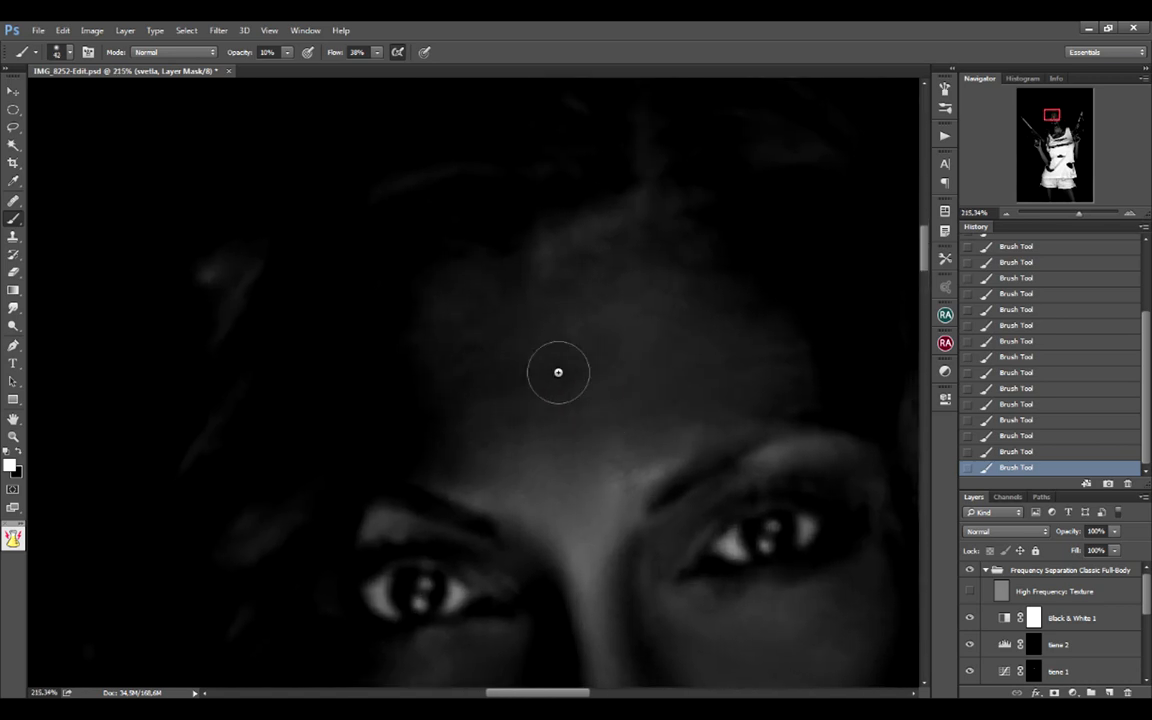
Step: Paint white on the tiene 1 mask over the bright patches around the eyes and nose with a 42 px brush
{"action": "left_click_drag", "start_coordinate": [728, 545], "coordinate": [715, 415]}
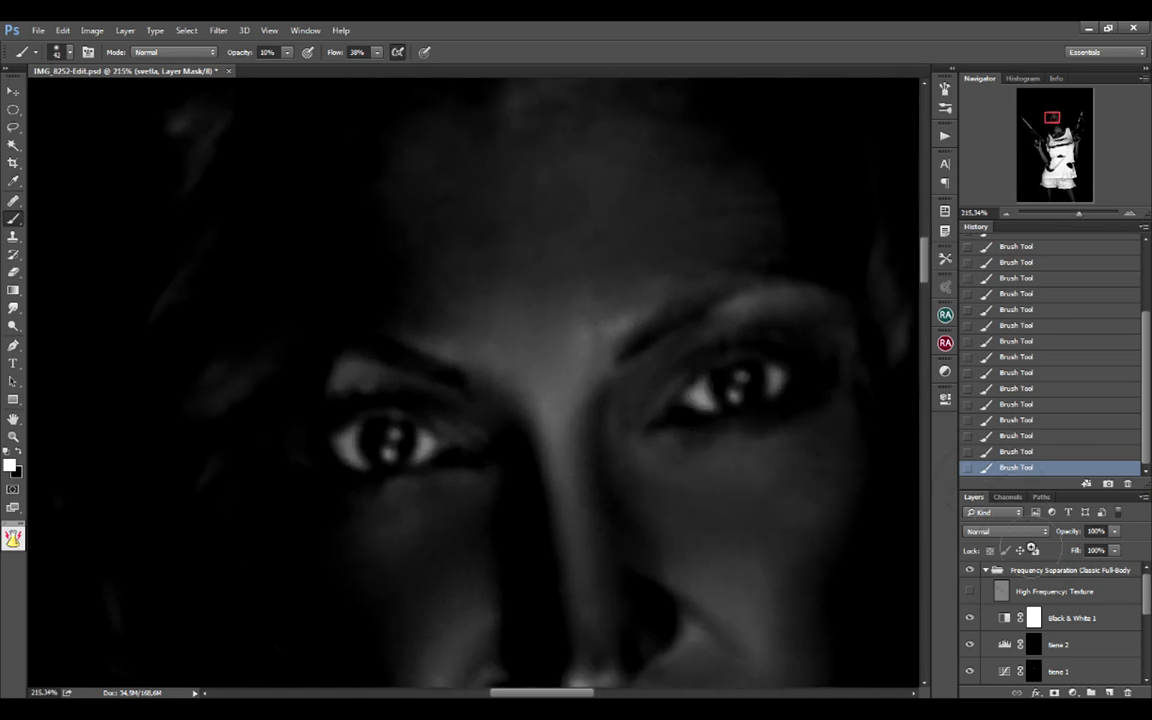
{"action": "left_click", "coordinate": [1045, 668]}
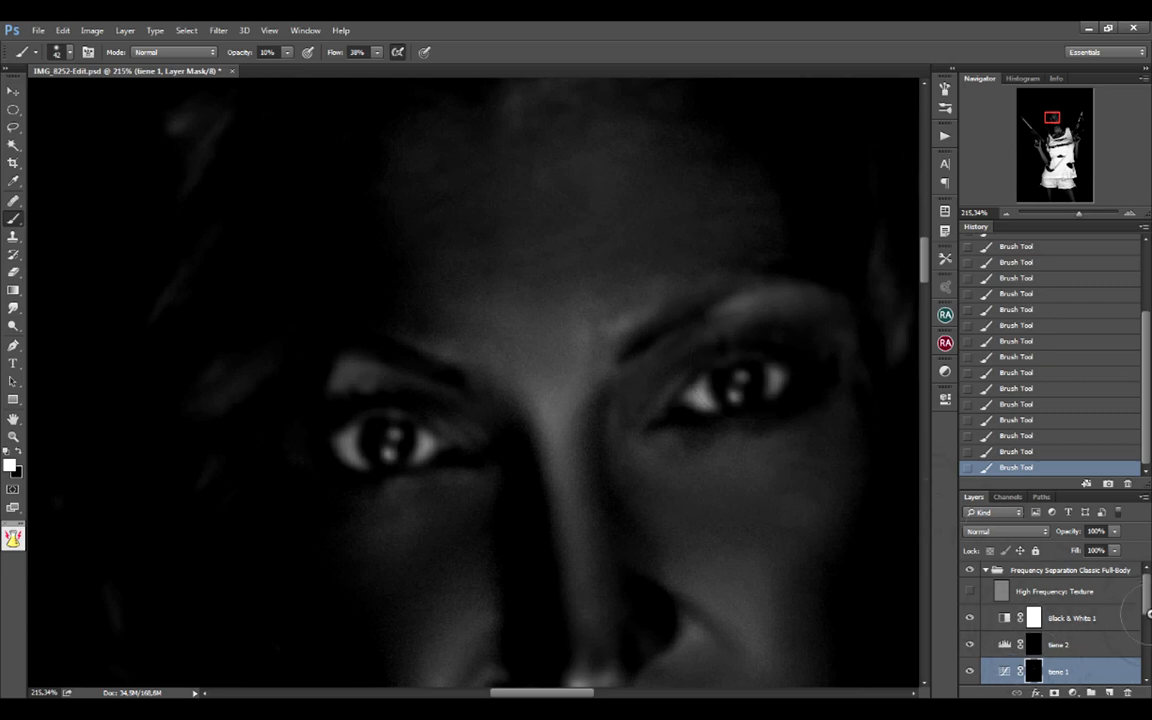
Step: Paint white on the svetla mask over the darker areas of both cheeks and below the eyes, adjusting the soft brush's size
{"action": "key", "text": "alt+bracketleft"}
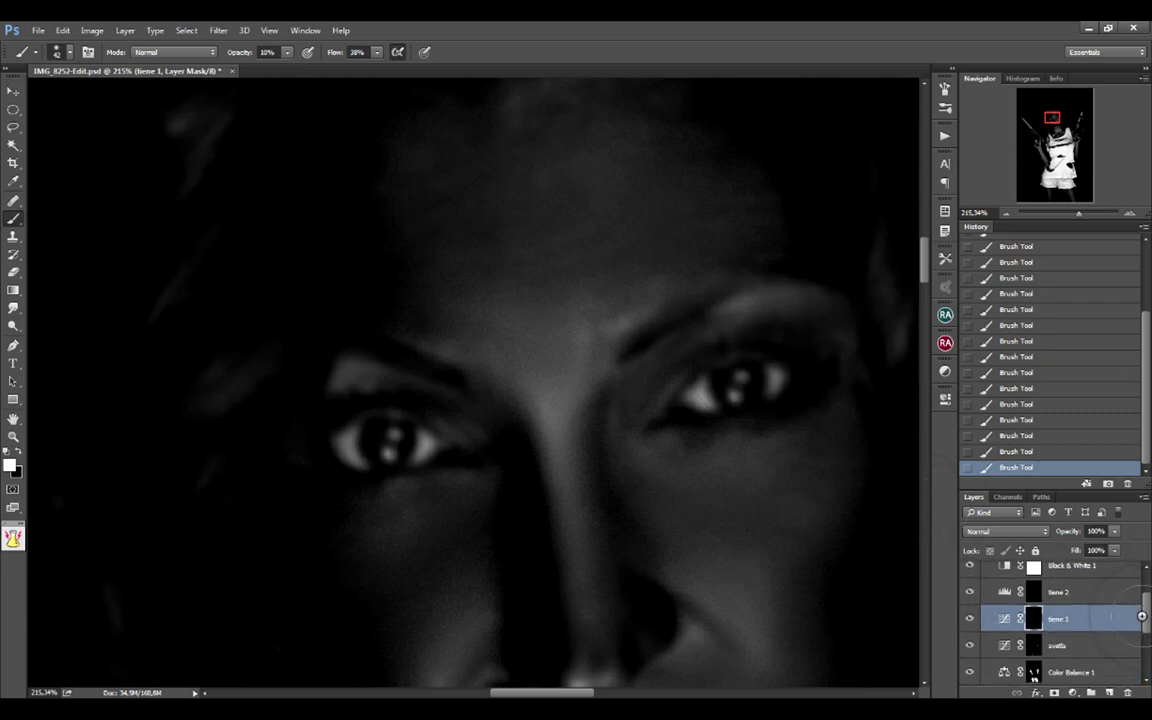
{"action": "mouse_move", "coordinate": [663, 511]}
{"action": "left_mouse_down"}
{"action": "mouse_move", "coordinate": [656, 463]}
{"action": "mouse_move", "coordinate": [593, 384]}
{"action": "left_mouse_up"}
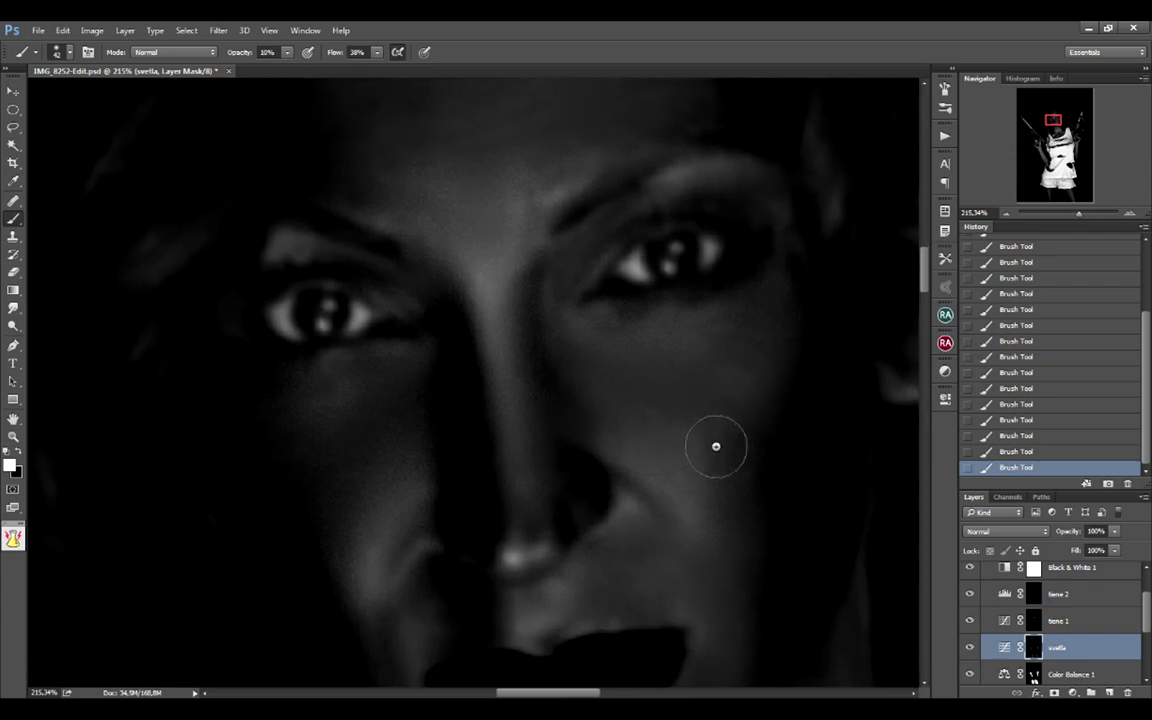
{"action": "right_click", "coordinate": [728, 455], "text": "alt"}
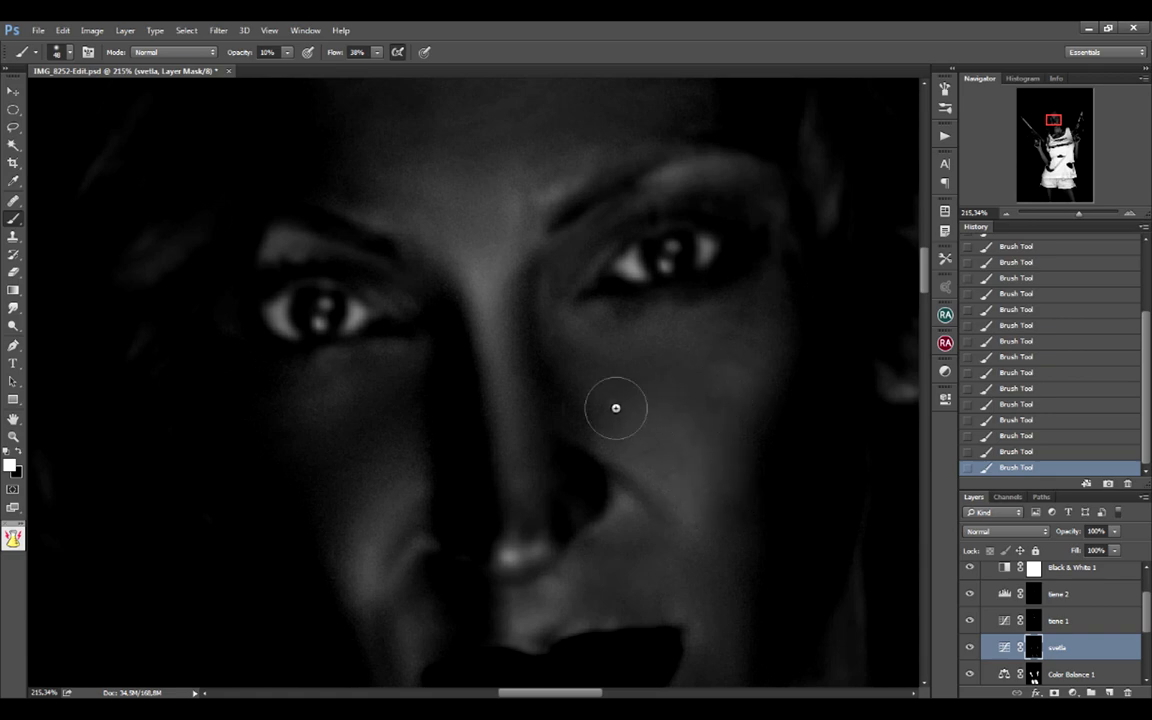
{"action": "left_click_drag", "start_coordinate": [717, 382], "coordinate": [681, 373]}
{"action": "left_click_drag", "start_coordinate": [758, 389], "coordinate": [697, 403]}
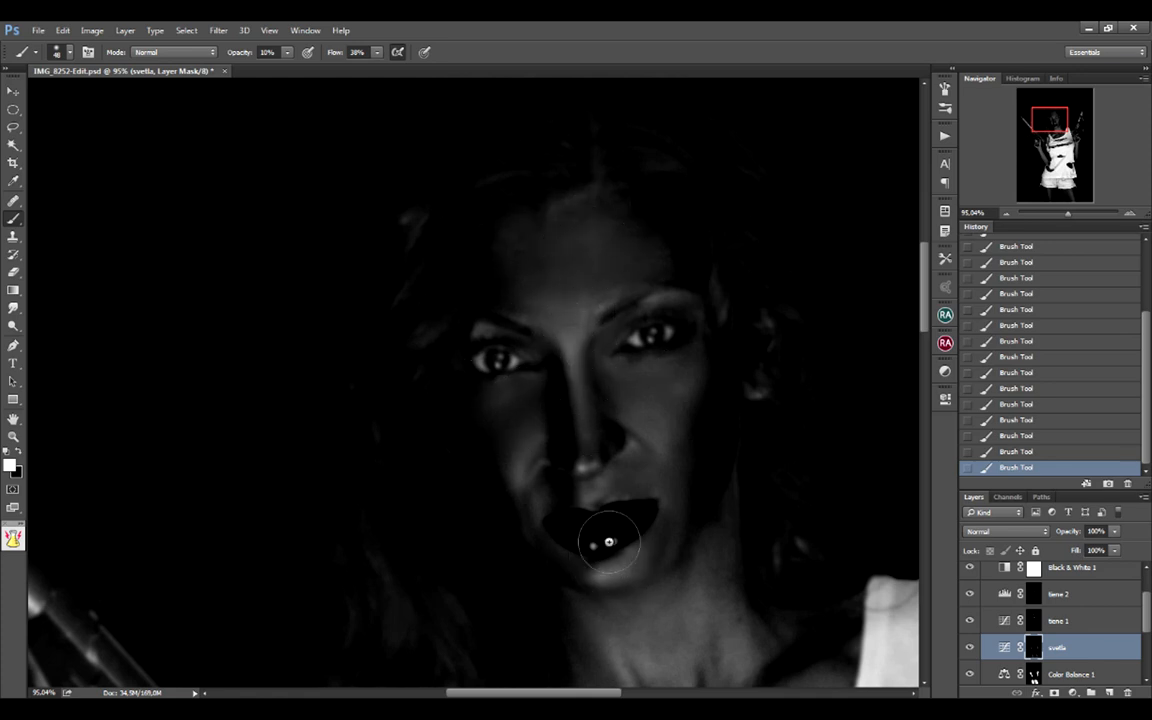
{"action": "left_click_drag", "start_coordinate": [661, 375], "coordinate": [660, 323]}
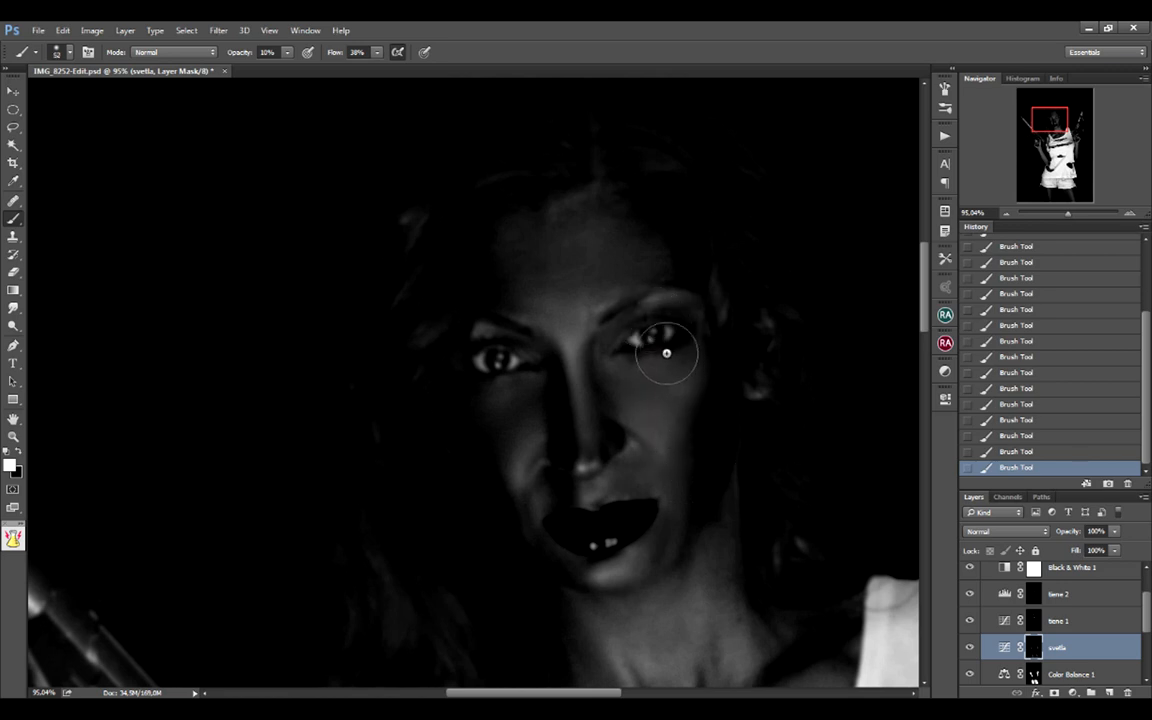
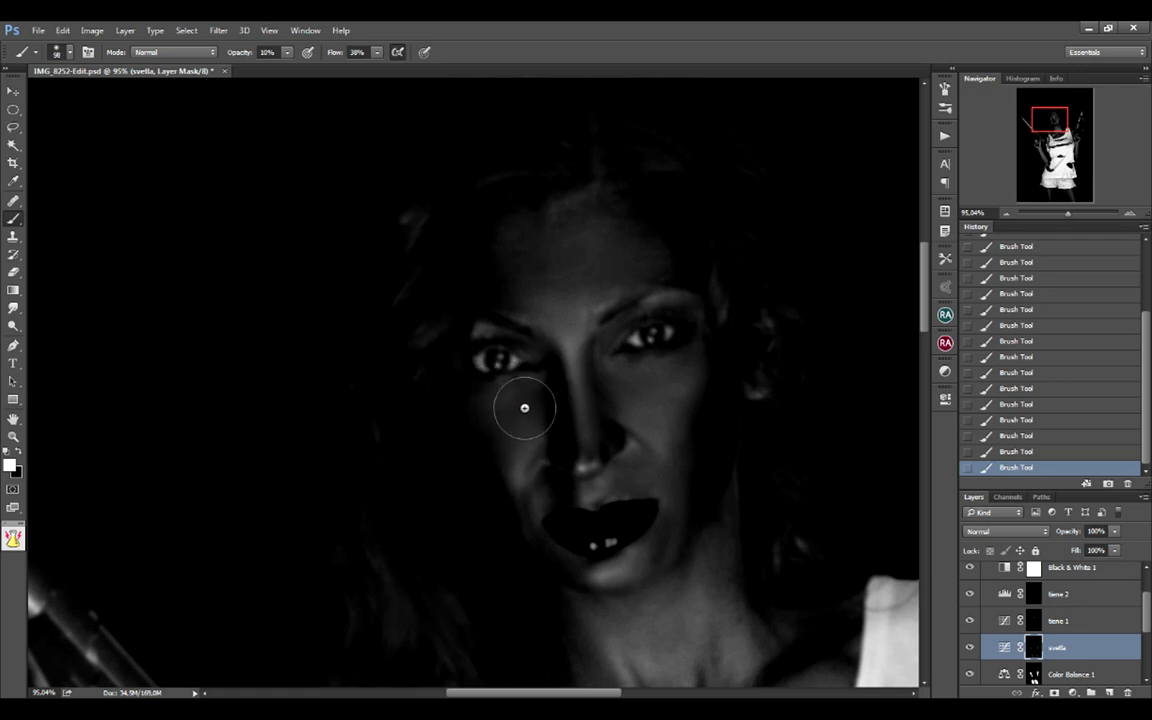
{"action": "left_click_drag", "start_coordinate": [670, 481], "coordinate": [630, 334]}
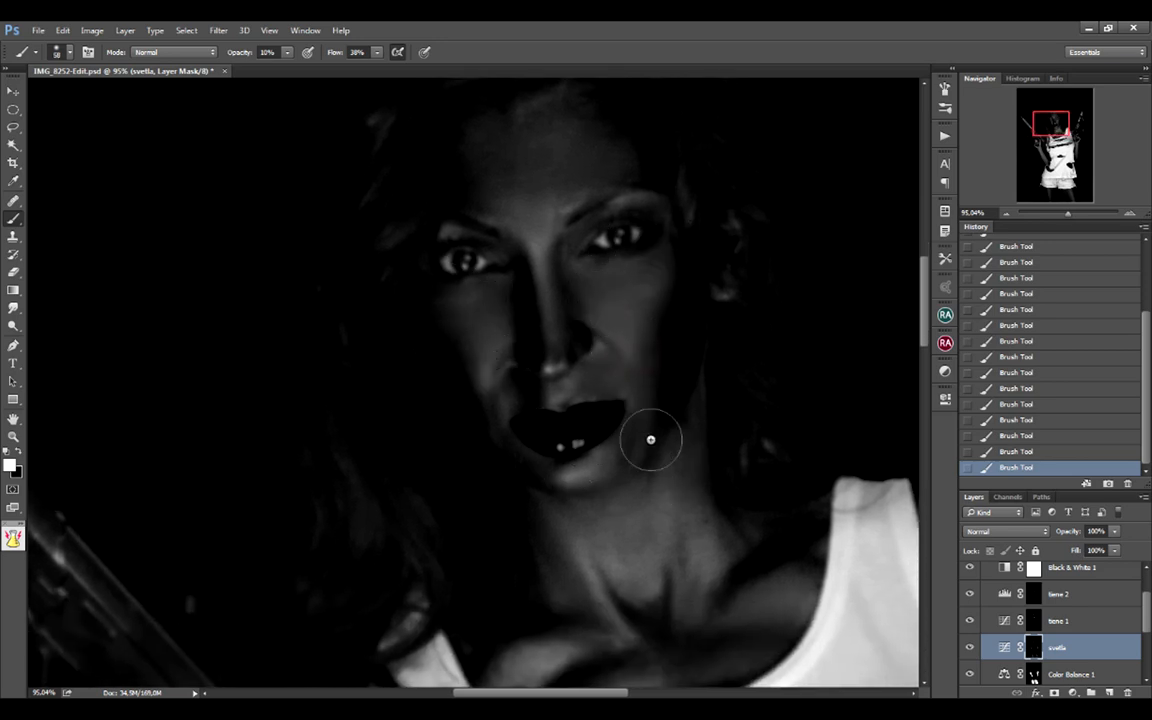
Step: Paint white on the svetla mask over the dark areas around the mouth and chin with a 17 px brush enlarged to 29 px
{"action": "scroll", "coordinate": [650, 440], "scroll_direction": "up", "scroll_amount": 5}
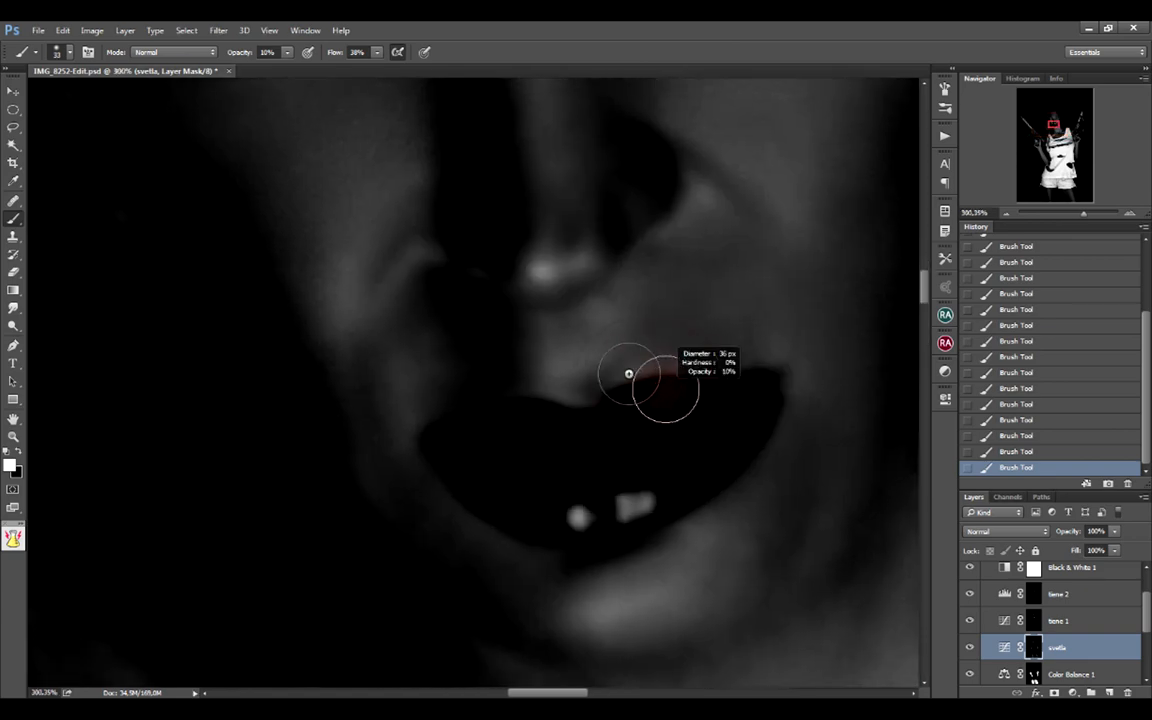
{"action": "left_click_drag", "start_coordinate": [629, 374], "coordinate": [555, 367]}
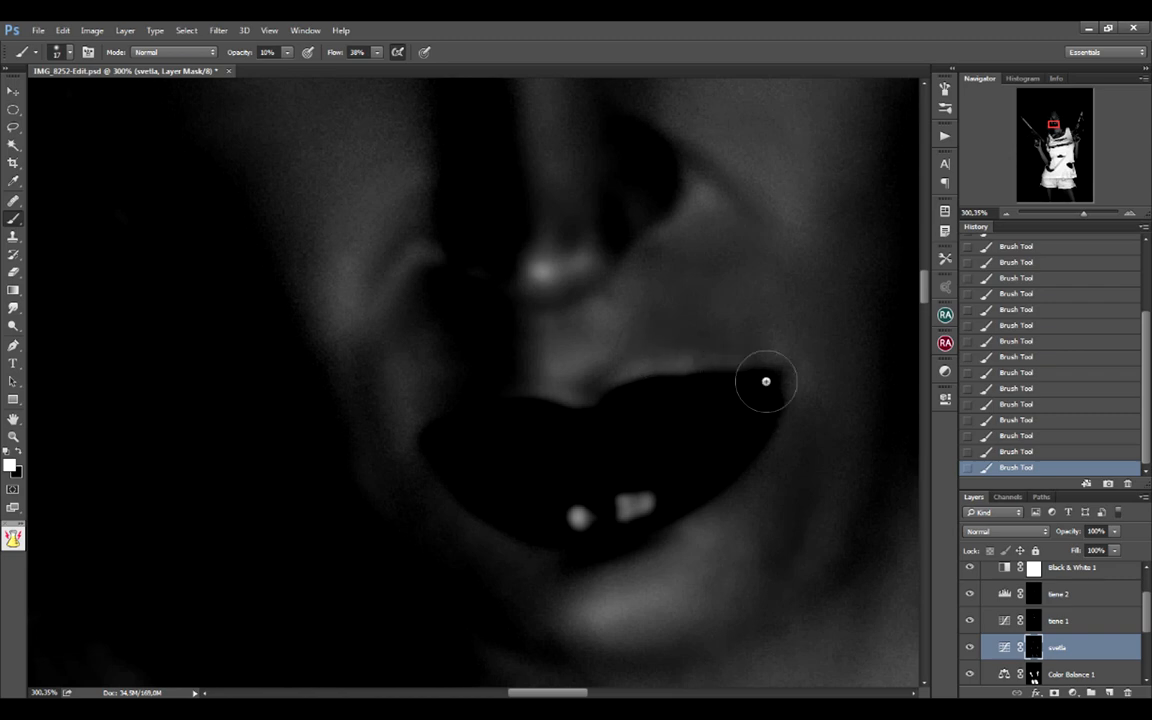
{"action": "mouse_move", "coordinate": [724, 528]}
{"action": "left_mouse_down"}
{"action": "mouse_move", "coordinate": [636, 430]}
{"action": "mouse_move", "coordinate": [692, 422]}
{"action": "mouse_move", "coordinate": [689, 432]}
{"action": "left_mouse_up"}
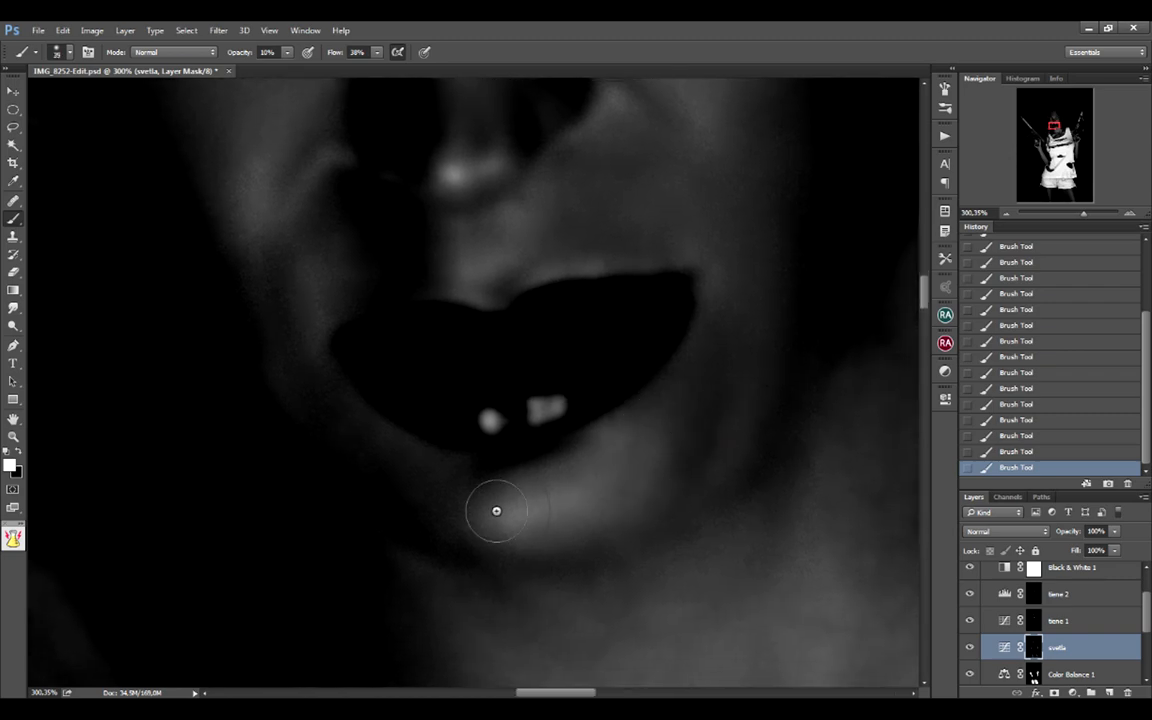
{"action": "left_click_drag", "start_coordinate": [551, 380], "coordinate": [580, 476]}
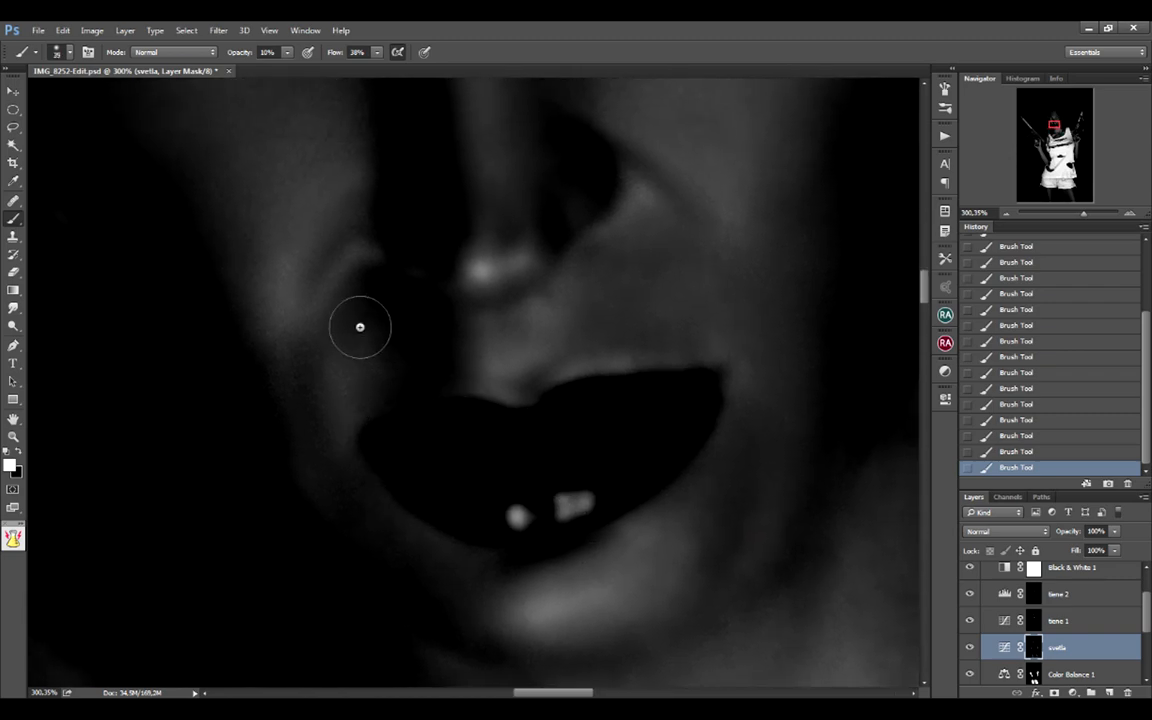
{"action": "left_click_drag", "start_coordinate": [388, 288], "coordinate": [421, 410]}
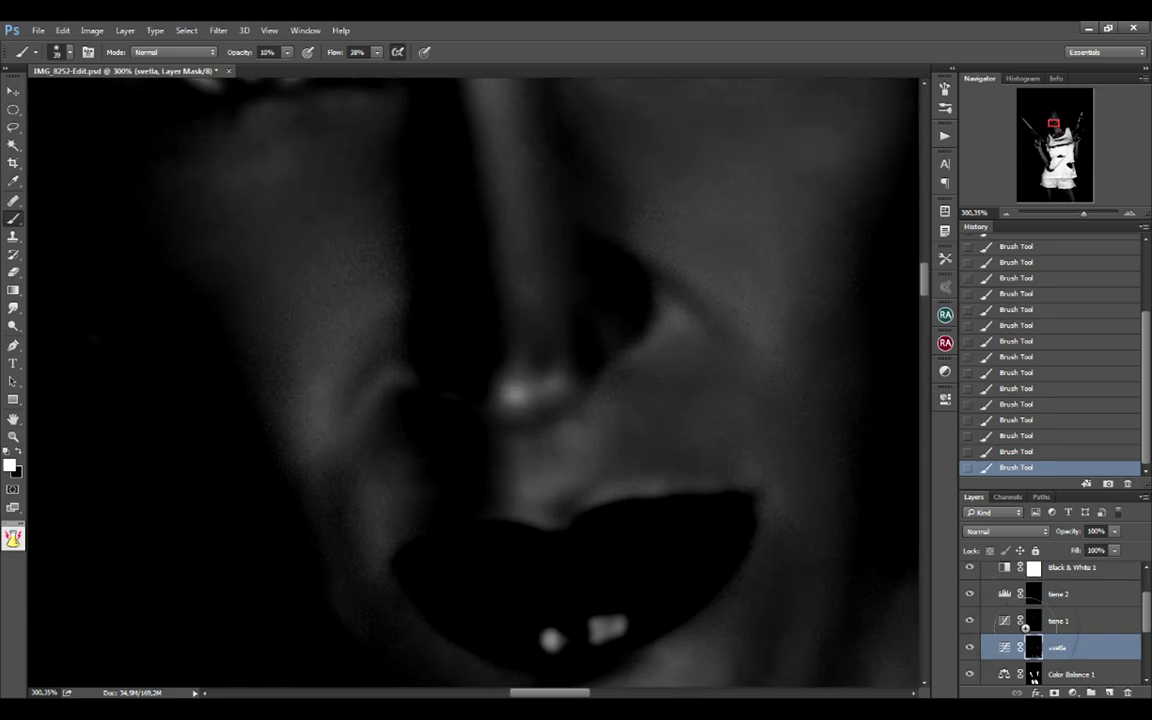
Step: Paint white on the tiene 1 mask over the bright cheek fold beside the nose, and check the whole face and neck
{"action": "left_click", "coordinate": [1025, 628]}
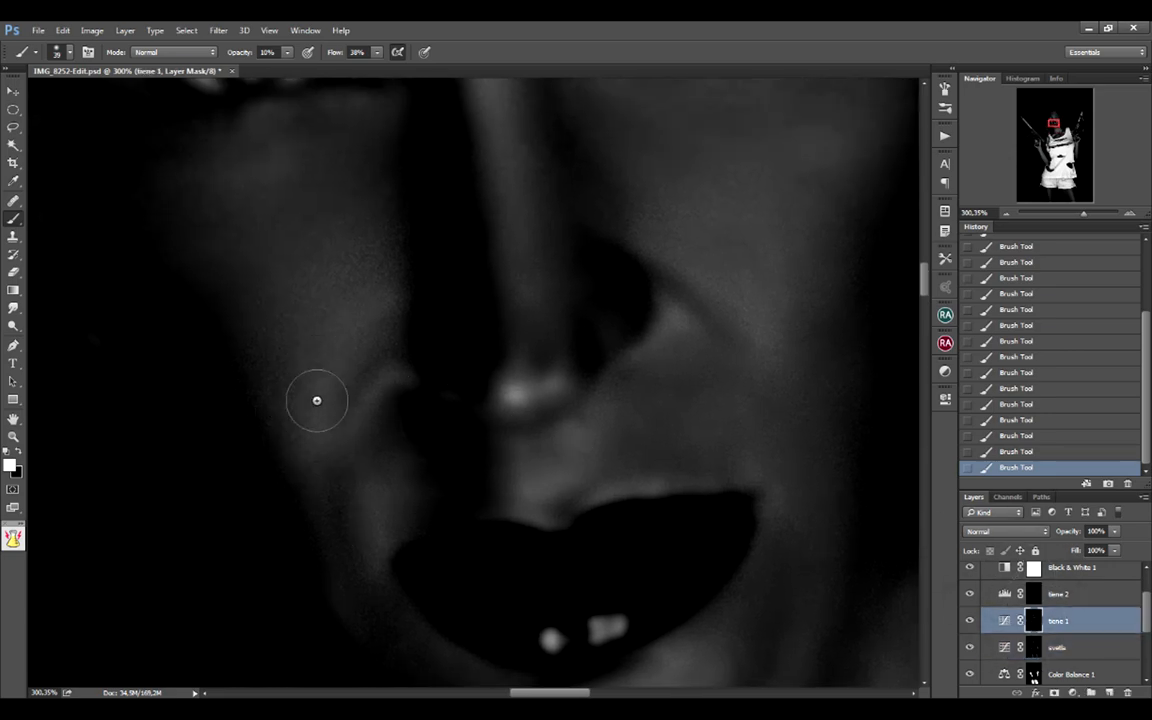
{"action": "left_click_drag", "start_coordinate": [620, 441], "coordinate": [576, 427]}
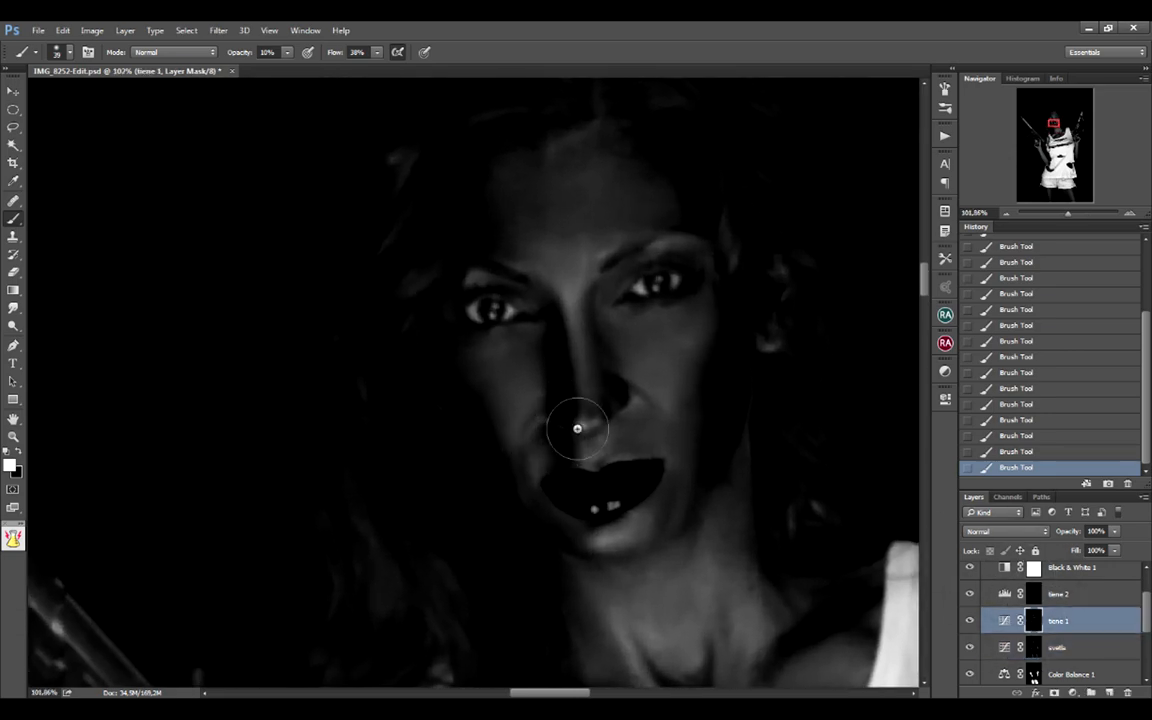
{"action": "left_click_drag", "start_coordinate": [672, 418], "coordinate": [604, 327]}
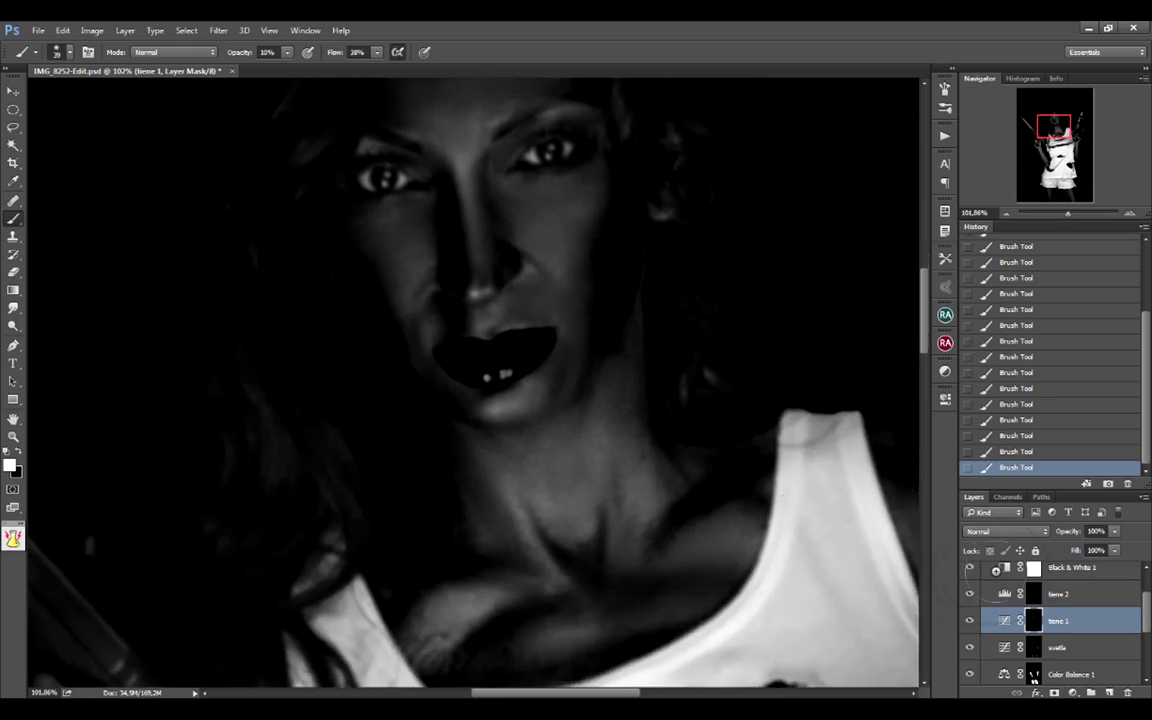
Step: Paint white on the svetla mask over the dark areas along both collarbones, enlarging the soft brush to 82 px
{"action": "left_click", "coordinate": [1034, 645]}
{"action": "mouse_move", "coordinate": [616, 588]}
{"action": "left_mouse_down"}
{"action": "mouse_move", "coordinate": [586, 501]}
{"action": "mouse_move", "coordinate": [617, 509]}
{"action": "mouse_move", "coordinate": [595, 510]}
{"action": "left_mouse_up"}
{"action": "mouse_move", "coordinate": [556, 553]}
{"action": "left_mouse_down"}
{"action": "mouse_move", "coordinate": [498, 554]}
{"action": "mouse_move", "coordinate": [612, 540]}
{"action": "left_mouse_up"}
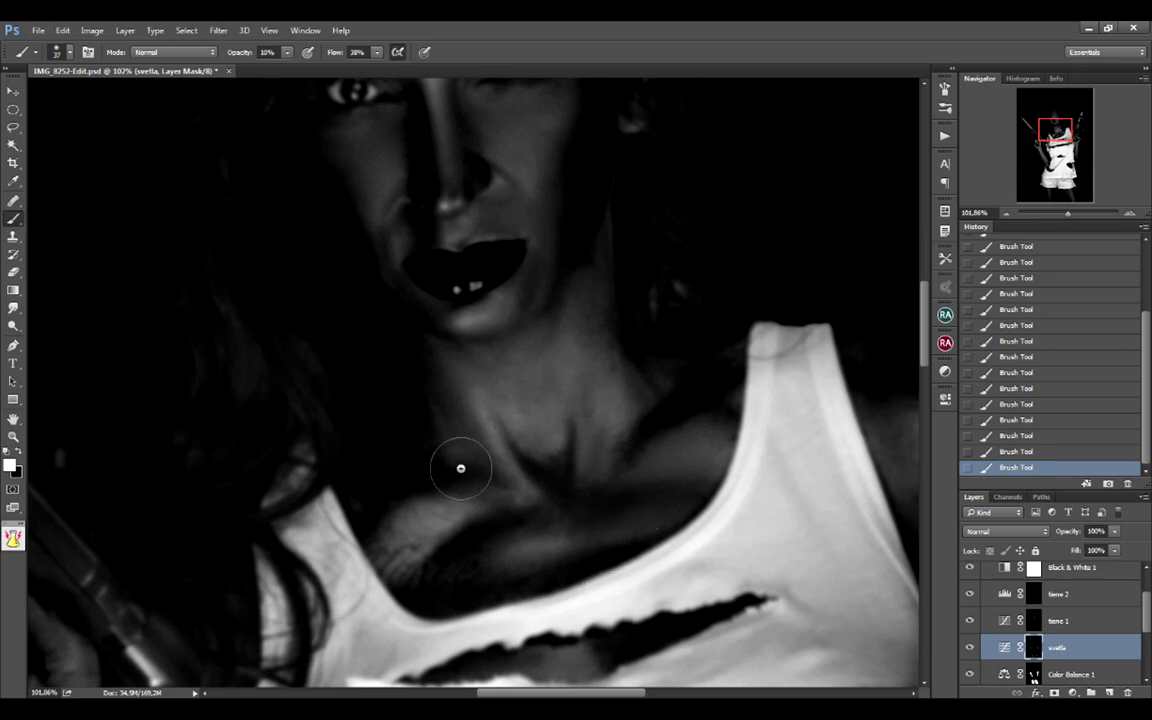
{"action": "left_click_drag", "start_coordinate": [449, 512], "coordinate": [470, 517]}
{"action": "left_click_drag", "start_coordinate": [460, 507], "coordinate": [420, 523]}
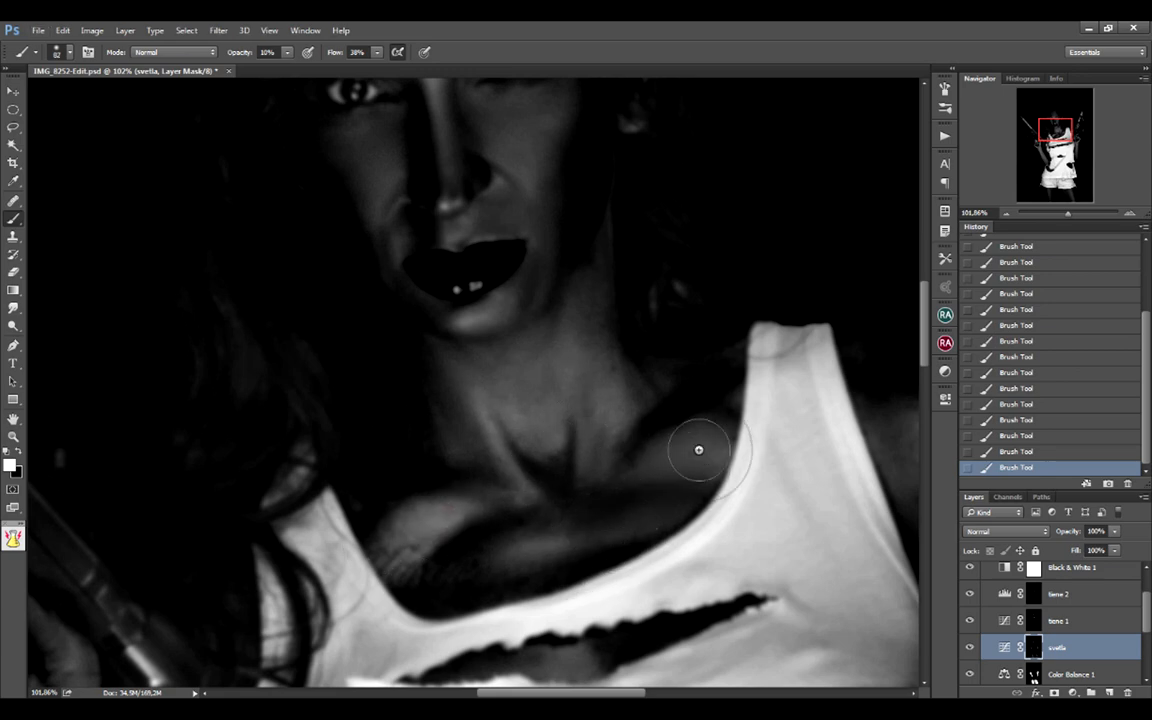
{"action": "left_click_drag", "start_coordinate": [782, 445], "coordinate": [714, 442]}
{"action": "left_click_drag", "start_coordinate": [785, 501], "coordinate": [703, 342]}
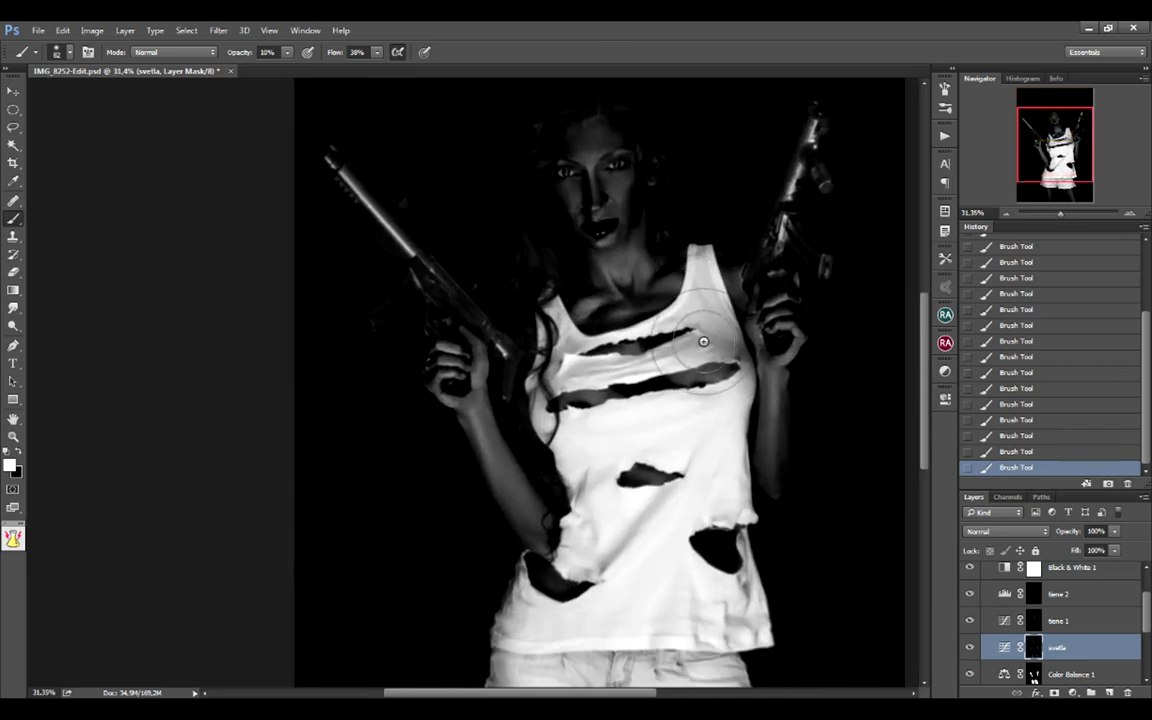
Step: Temporarily hide the Black & White 1 check layer and compare the body's skin with the svetla, tiene 1 and tiene 2 layers on and off
{"action": "left_click_drag", "start_coordinate": [684, 600], "coordinate": [685, 395]}
{"action": "left_click_drag", "start_coordinate": [703, 520], "coordinate": [723, 521]}
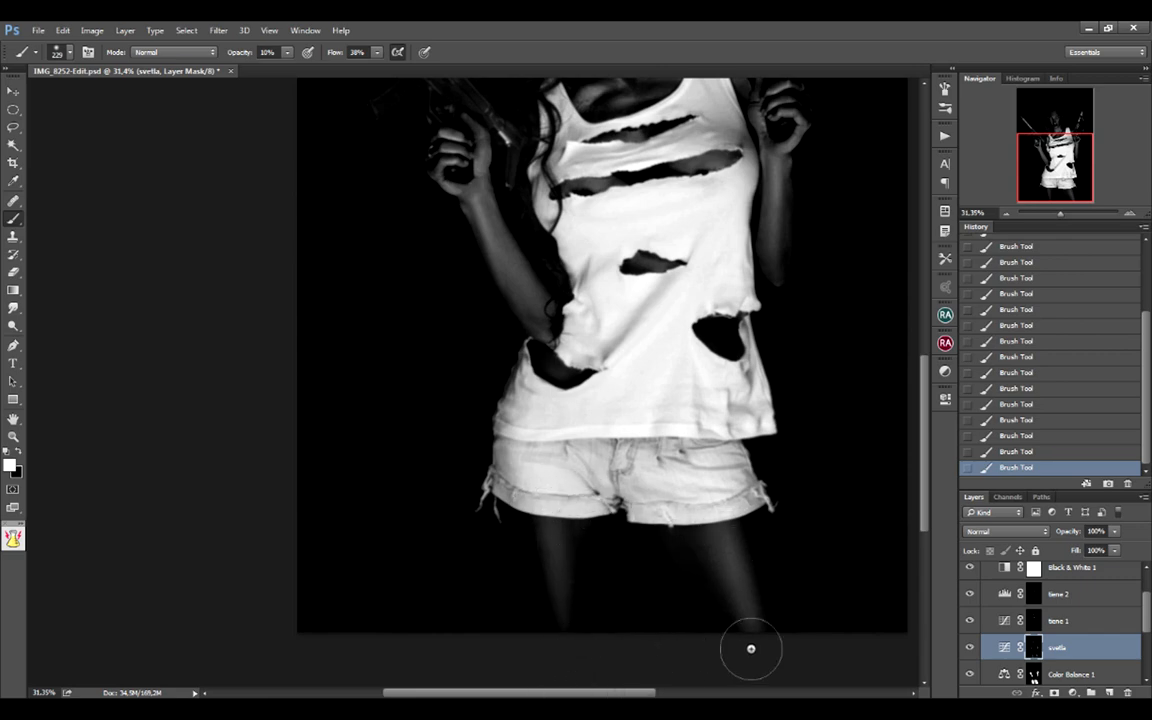
{"action": "left_click", "coordinate": [969, 567]}
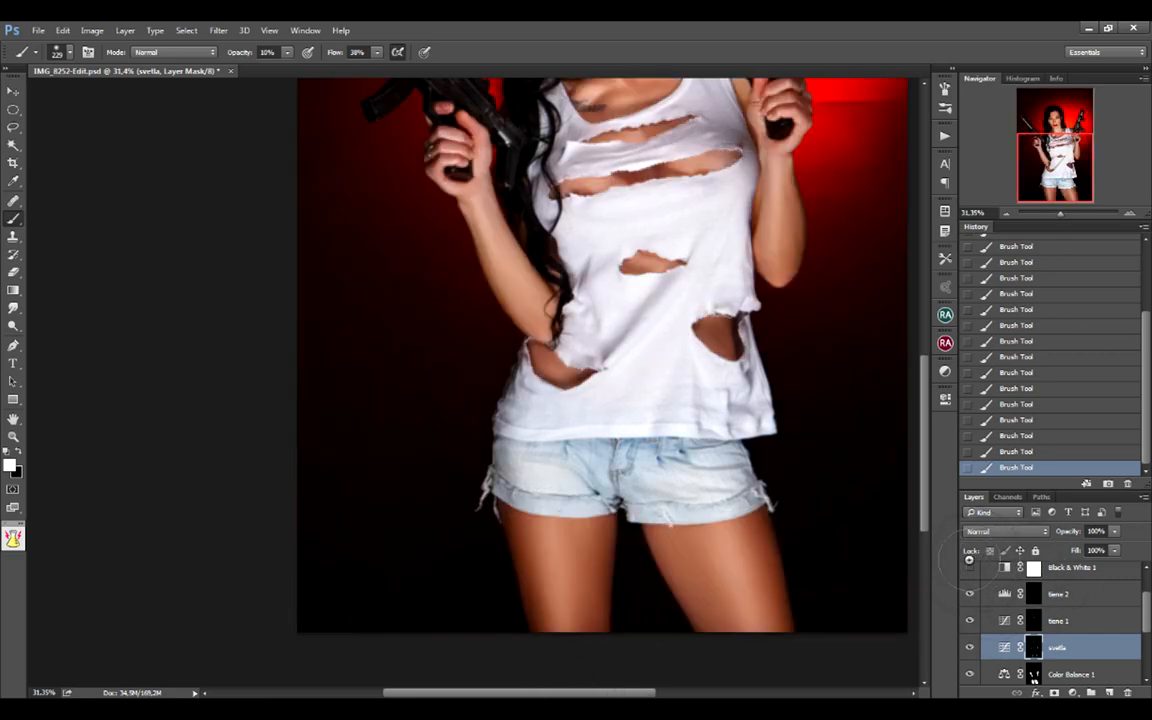
{"action": "scroll", "coordinate": [707, 527], "scroll_direction": "up", "scroll_amount": 5}
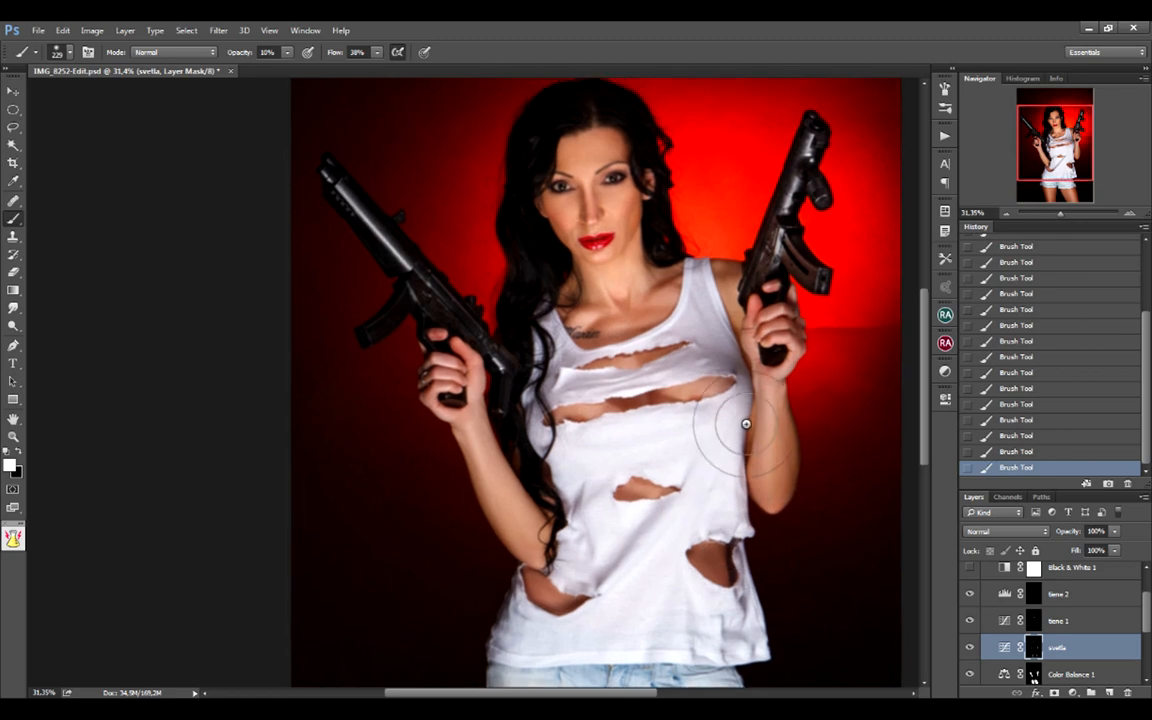
{"action": "left_click_drag", "start_coordinate": [746, 422], "coordinate": [760, 278]}
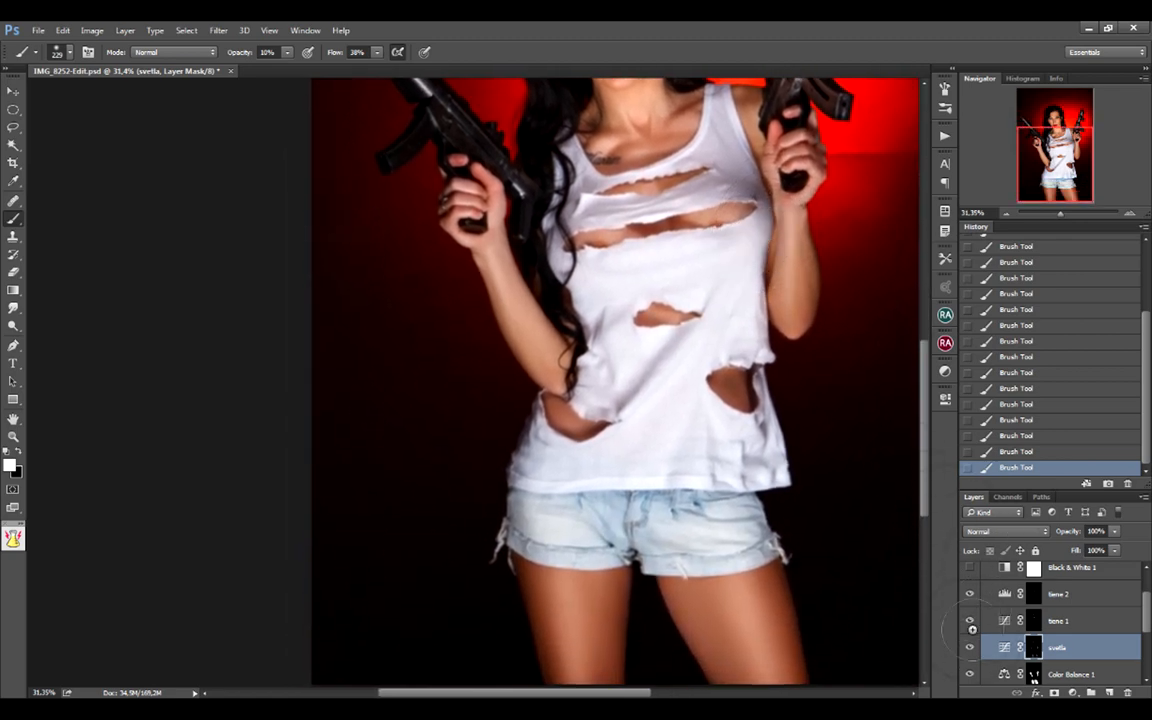
{"action": "left_click", "coordinate": [973, 645]}
{"action": "left_click", "coordinate": [973, 643]}
{"action": "left_click", "coordinate": [973, 643]}
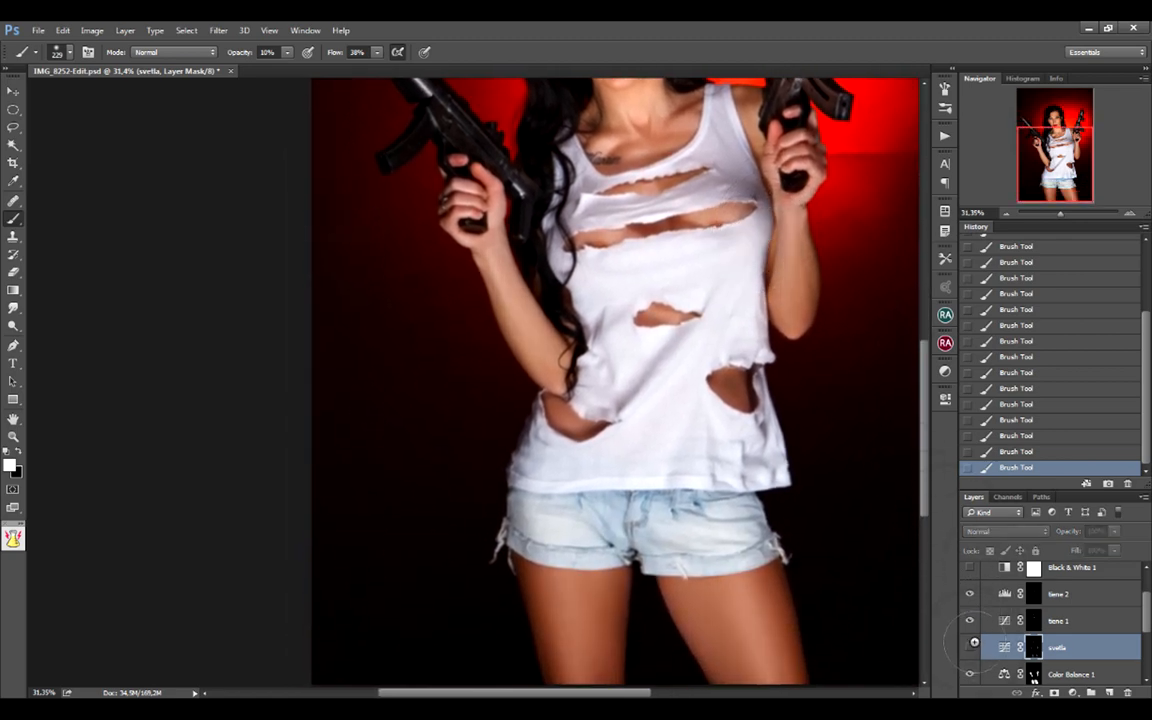
{"action": "left_click", "coordinate": [973, 642]}
{"action": "scroll", "coordinate": [694, 445], "scroll_direction": "up", "scroll_amount": 5}
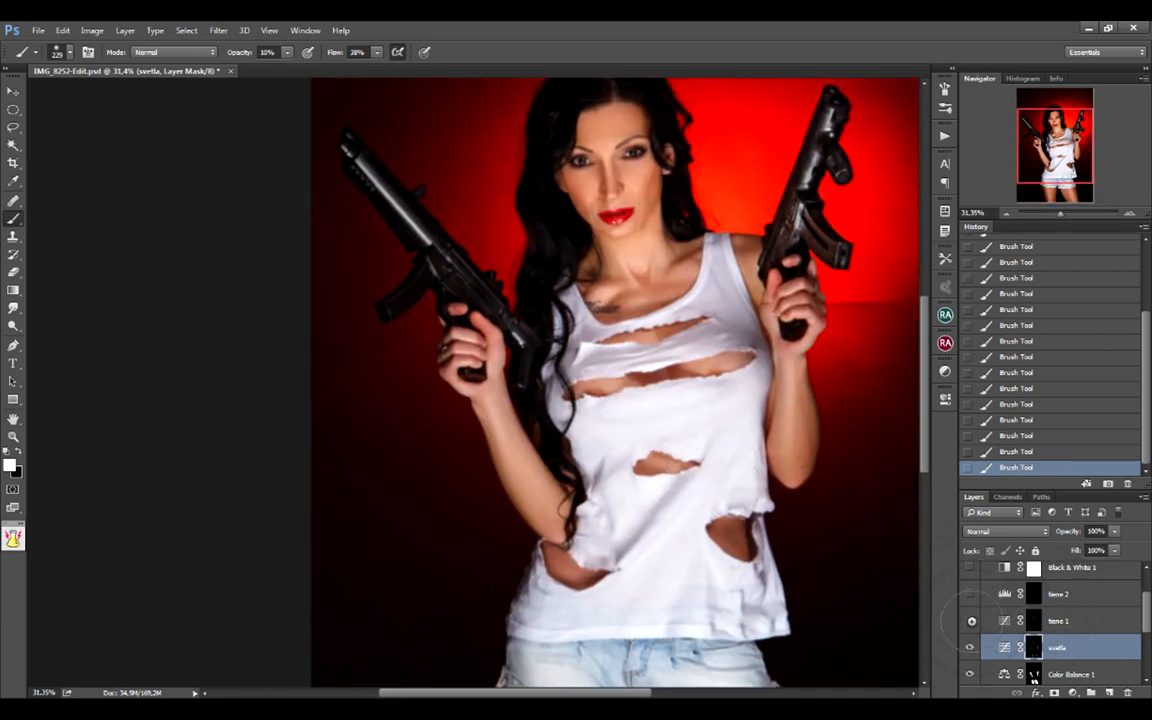
{"action": "left_click", "coordinate": [970, 621]}
{"action": "left_click", "coordinate": [970, 568]}
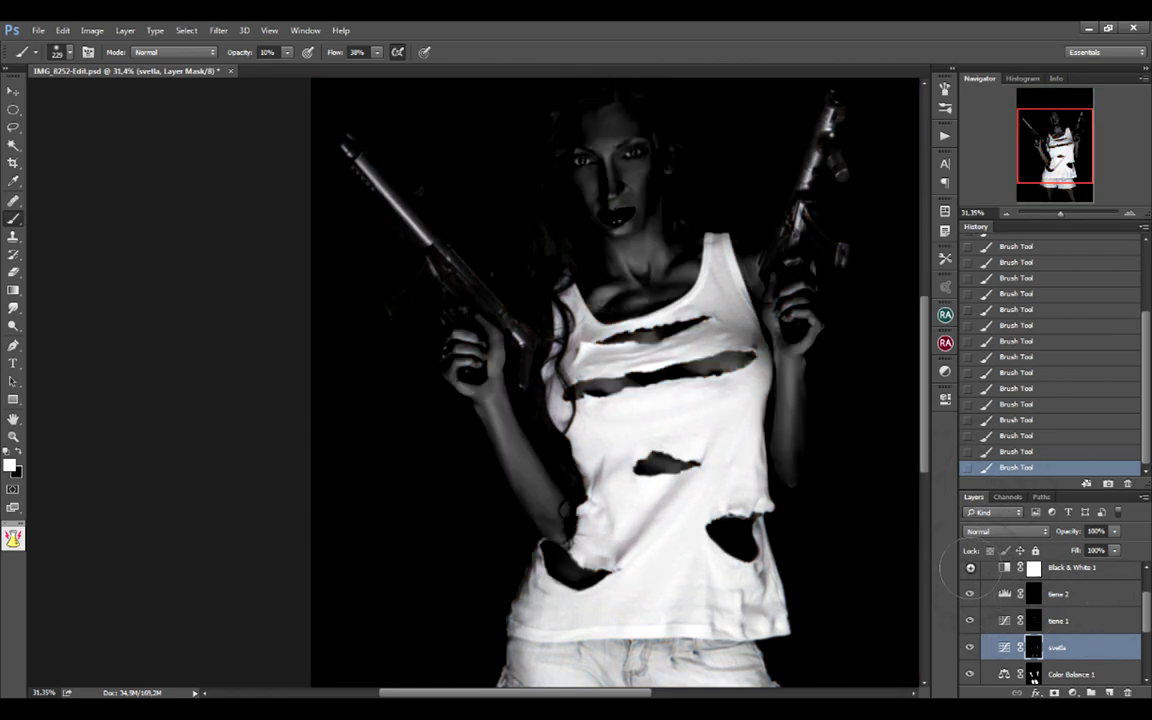
Step: Add a Curves adjustment layer above tiene 2, raise its midtones to output 156 at input 115, and invert its mask to black
{"action": "scroll", "coordinate": [1141, 613], "scroll_direction": "up", "scroll_amount": 2}
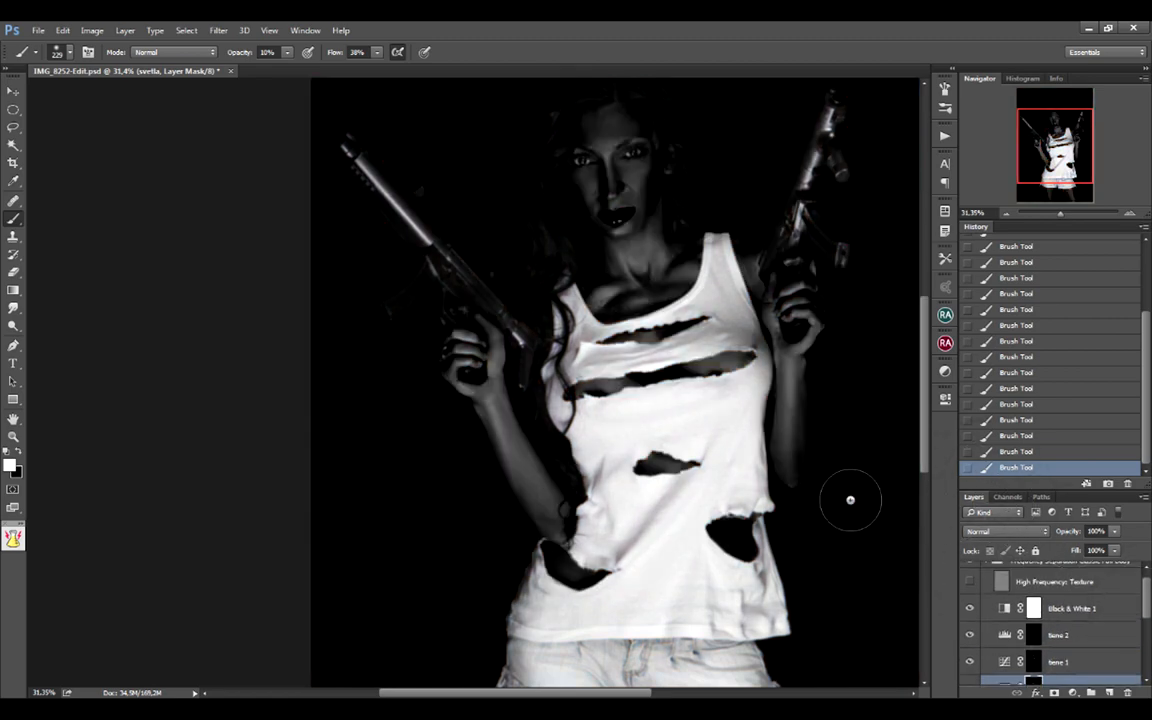
{"action": "scroll", "coordinate": [755, 463], "scroll_direction": "down", "scroll_amount": 1}
{"action": "scroll", "coordinate": [690, 459], "scroll_direction": "down", "scroll_amount": 1}
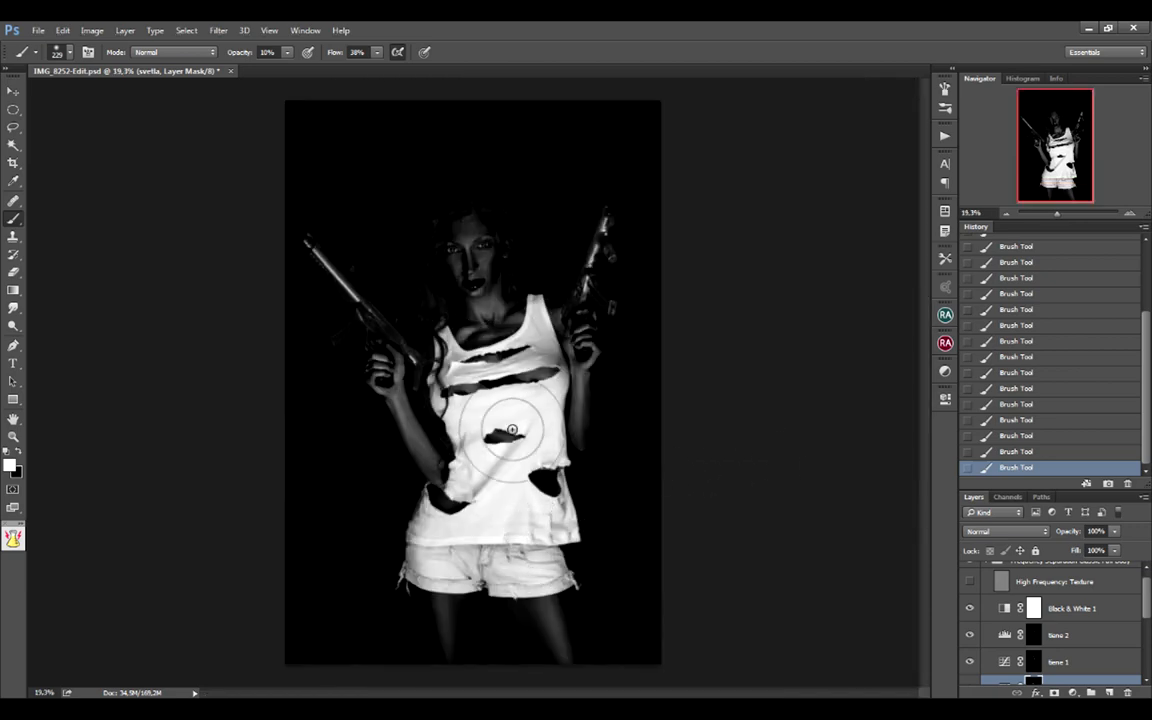
{"action": "left_click", "coordinate": [1067, 637]}
{"action": "left_click", "coordinate": [1071, 686]}
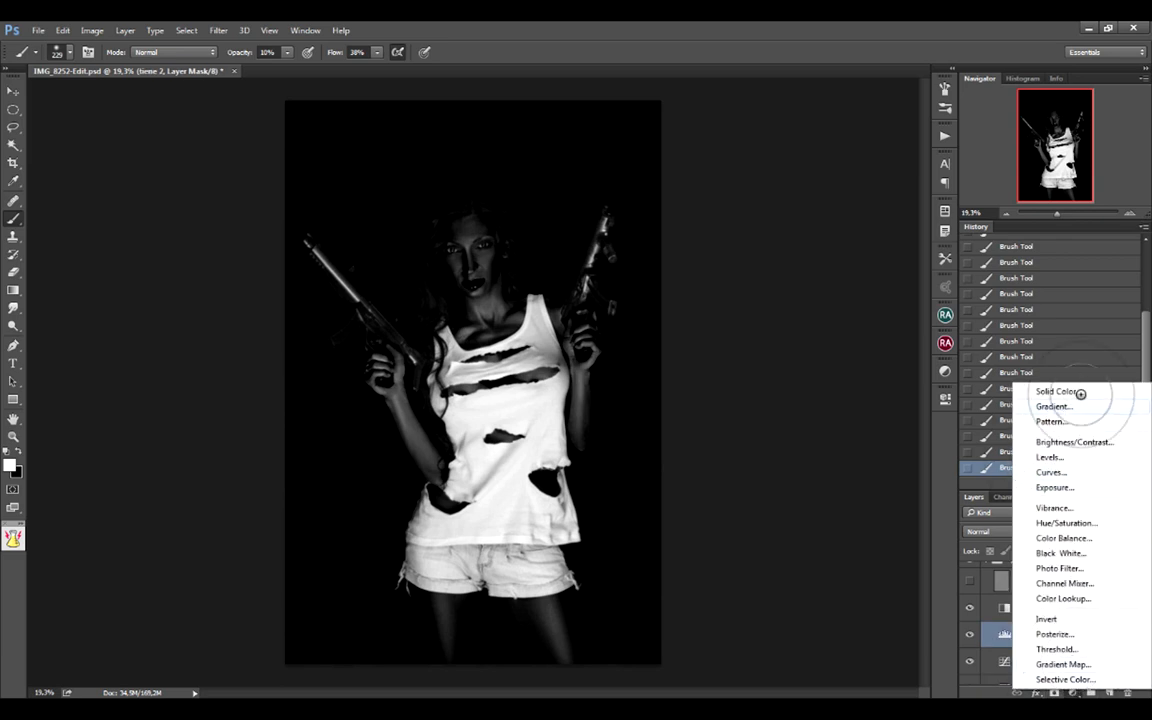
{"action": "left_click", "coordinate": [1037, 468]}
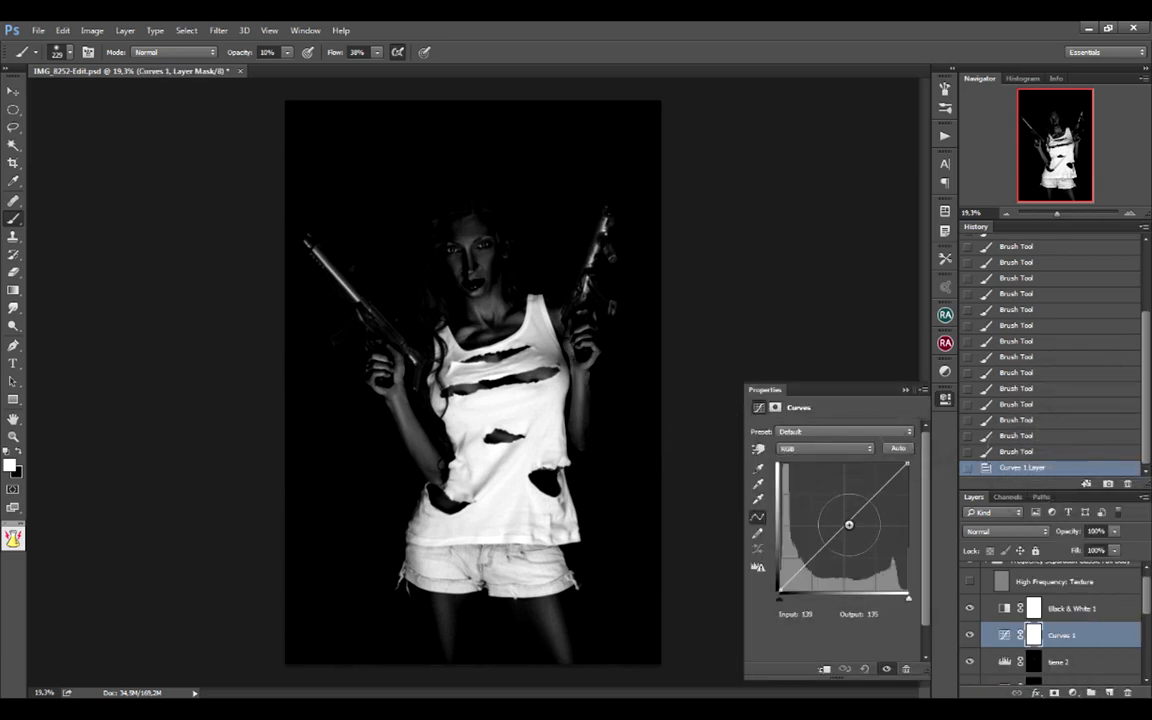
{"action": "left_click_drag", "start_coordinate": [848, 524], "coordinate": [829, 500]}
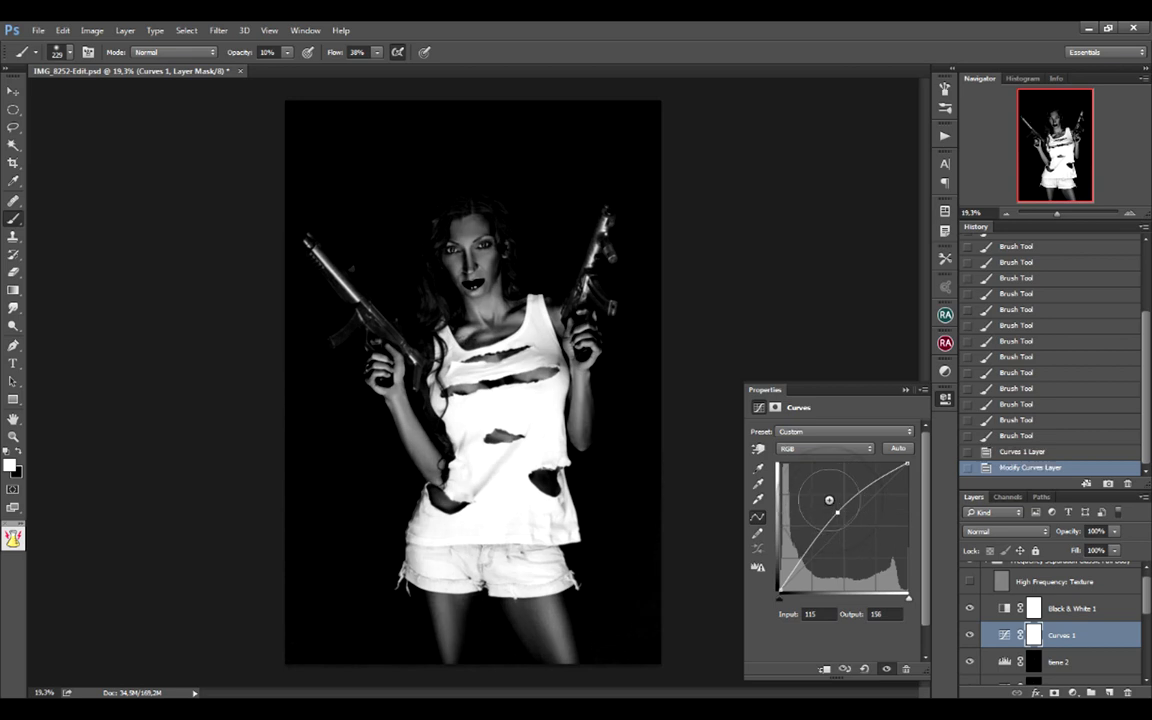
{"action": "key", "text": "ctrl+i"}
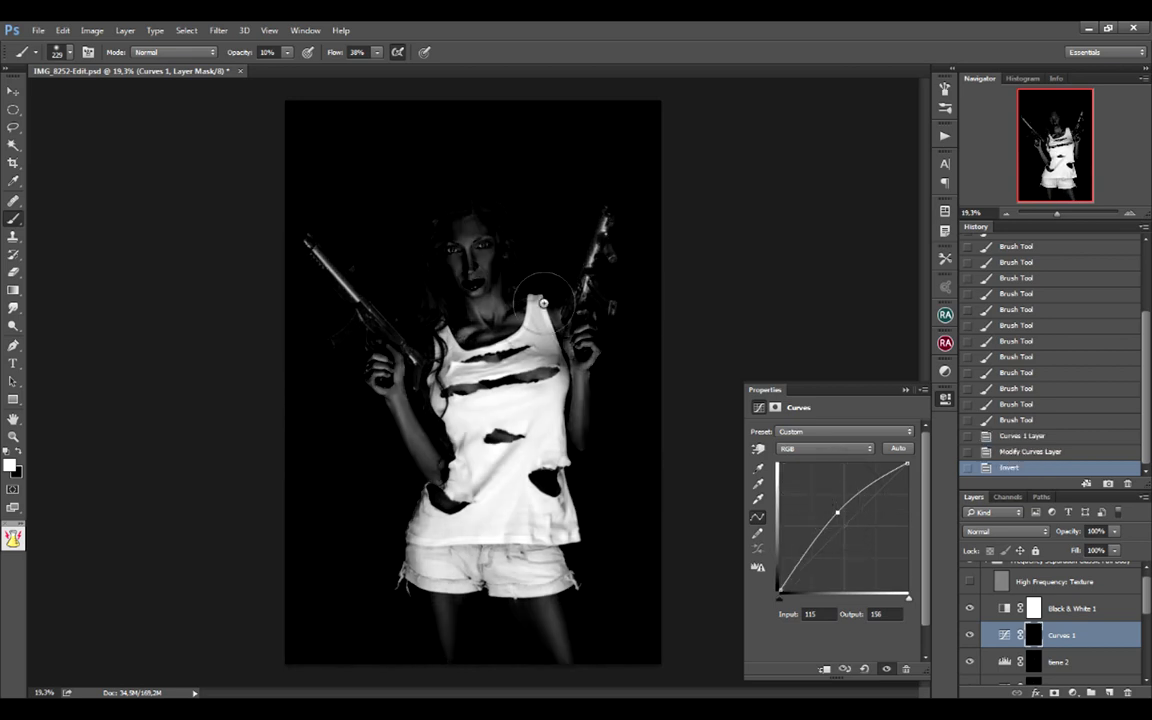
Step: Paint white on the Curves 1 mask over the face, neck and upper chest with a 747 px soft brush
{"action": "mouse_move", "coordinate": [483, 311]}
{"action": "left_mouse_down"}
{"action": "mouse_move", "coordinate": [540, 288]}
{"action": "mouse_move", "coordinate": [471, 279]}
{"action": "left_mouse_up"}
{"action": "left_click_drag", "start_coordinate": [484, 268], "coordinate": [511, 320]}
{"action": "left_click_drag", "start_coordinate": [513, 323], "coordinate": [501, 309]}
{"action": "left_click_drag", "start_coordinate": [481, 257], "coordinate": [480, 272]}
{"action": "mouse_move", "coordinate": [478, 290]}
{"action": "left_mouse_down"}
{"action": "mouse_move", "coordinate": [458, 300]}
{"action": "mouse_move", "coordinate": [464, 326]}
{"action": "left_mouse_up"}
{"action": "mouse_move", "coordinate": [480, 320]}
{"action": "left_mouse_down"}
{"action": "mouse_move", "coordinate": [457, 300]}
{"action": "mouse_move", "coordinate": [496, 292]}
{"action": "left_mouse_up"}
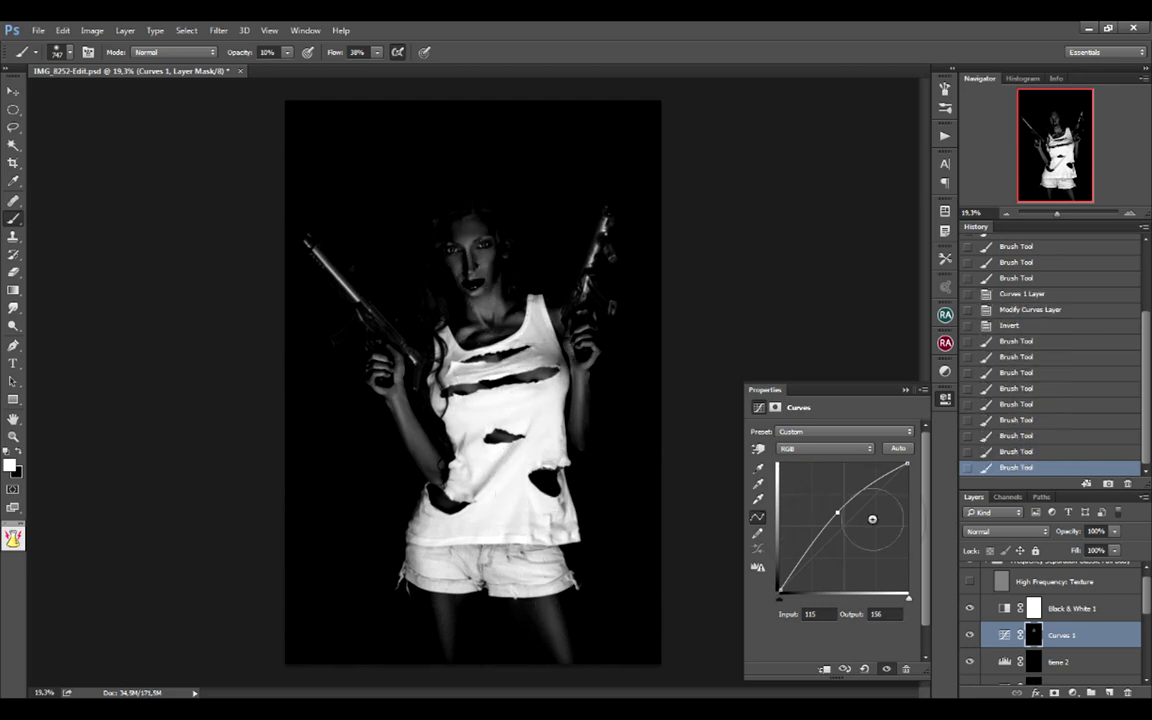
Step: Hide the Black & White 1 layer, compare the photo with and without Curves 1, and show the High Frequency: Texture layer
{"action": "left_click", "coordinate": [969, 606]}
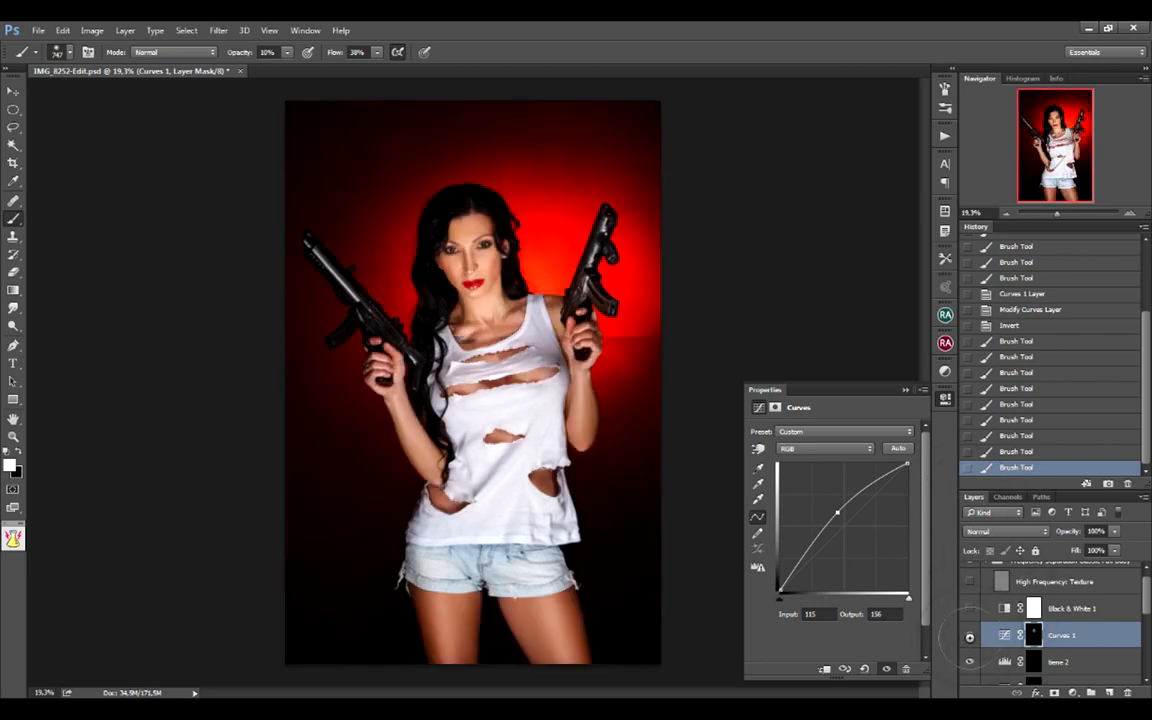
{"action": "left_click", "coordinate": [969, 637]}
{"action": "left_click", "coordinate": [970, 637]}
{"action": "left_click", "coordinate": [972, 638]}
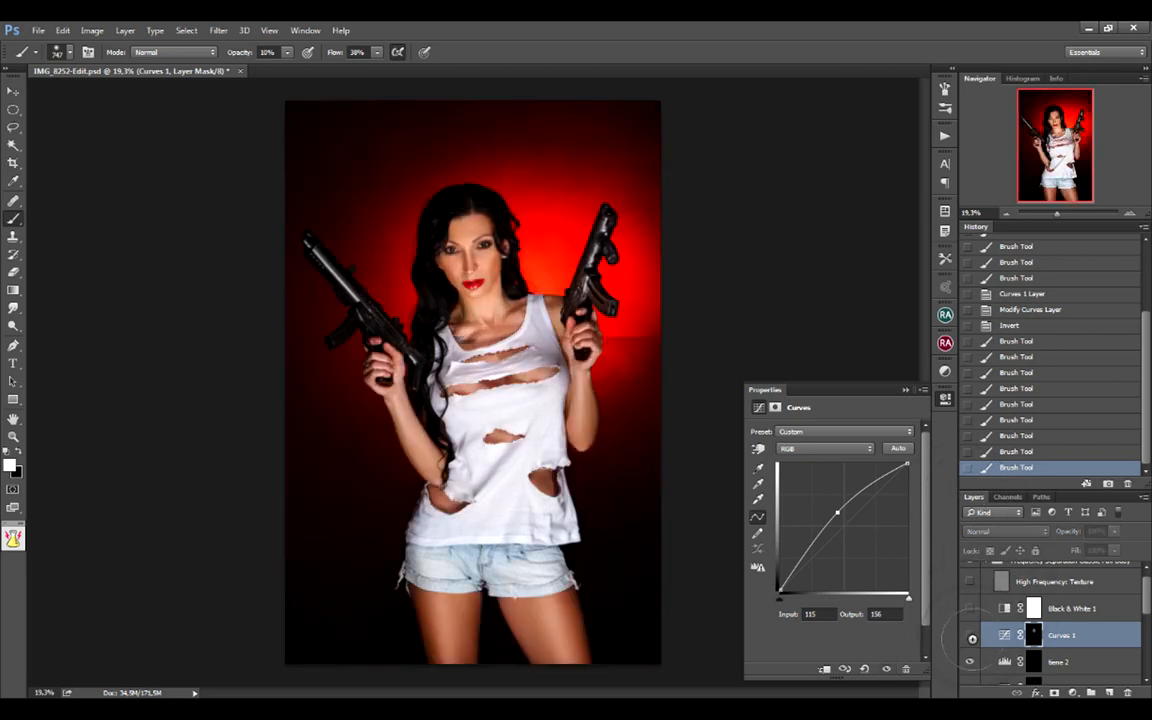
{"action": "left_click", "coordinate": [972, 638]}
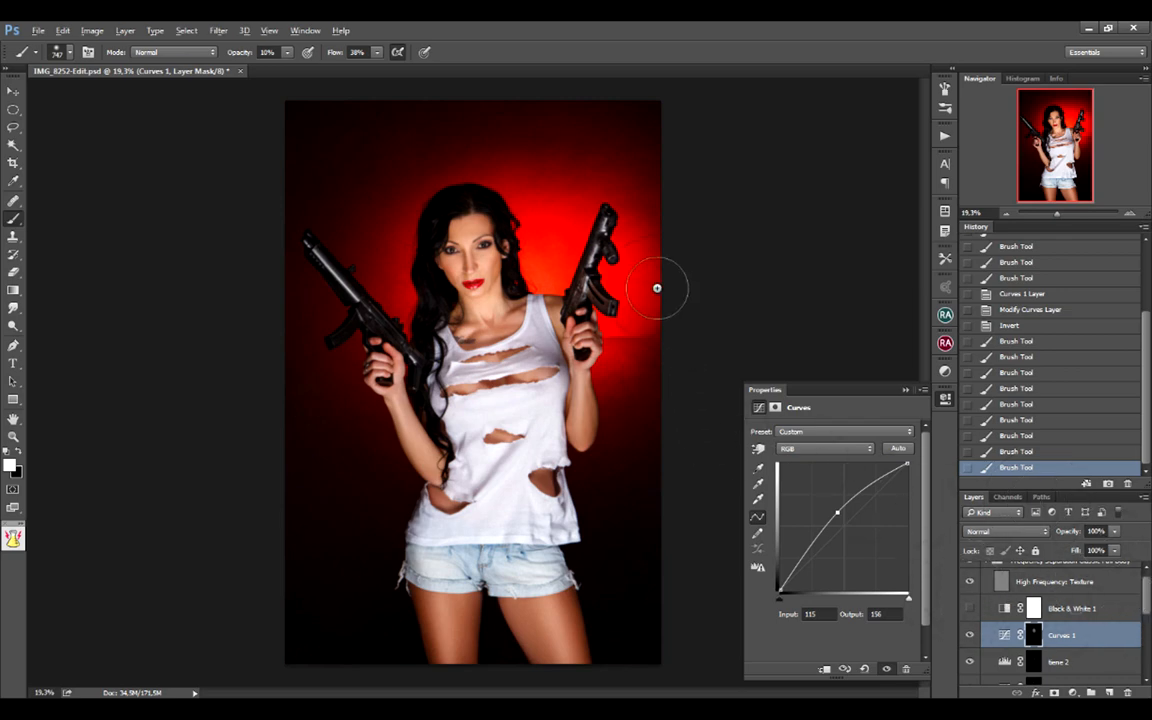
{"action": "scroll", "coordinate": [624, 300], "scroll_direction": "up", "scroll_amount": 6}
{"action": "left_click_drag", "start_coordinate": [589, 267], "coordinate": [762, 457]}
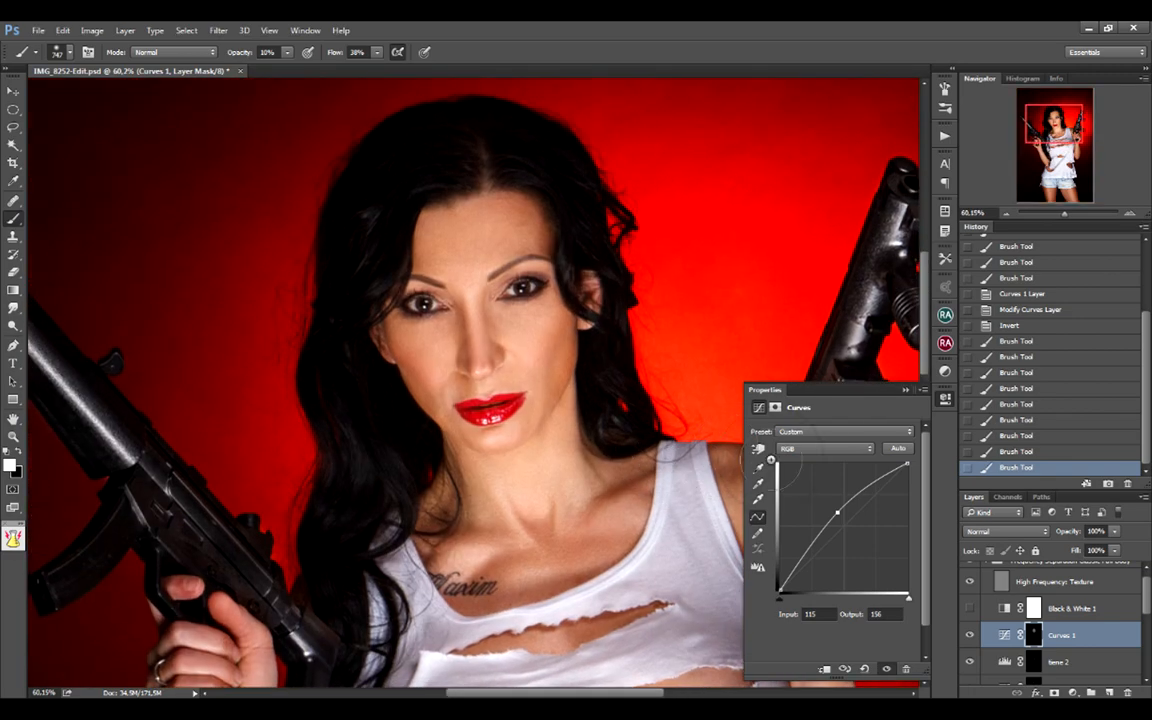
{"action": "scroll", "coordinate": [528, 380], "scroll_direction": "up", "scroll_amount": 2}
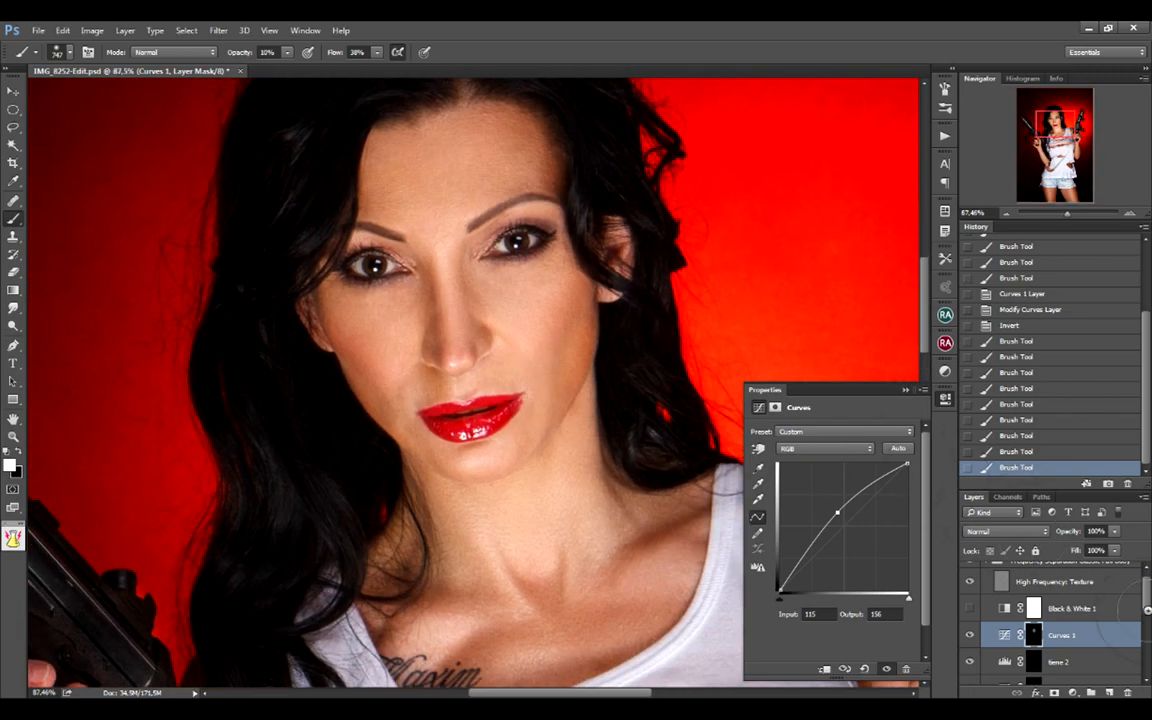
Step: Group the Curves 1, tiene 2, tiene 1 and svetla layers together
{"action": "left_click_drag", "start_coordinate": [1148, 608], "coordinate": [1146, 597]}
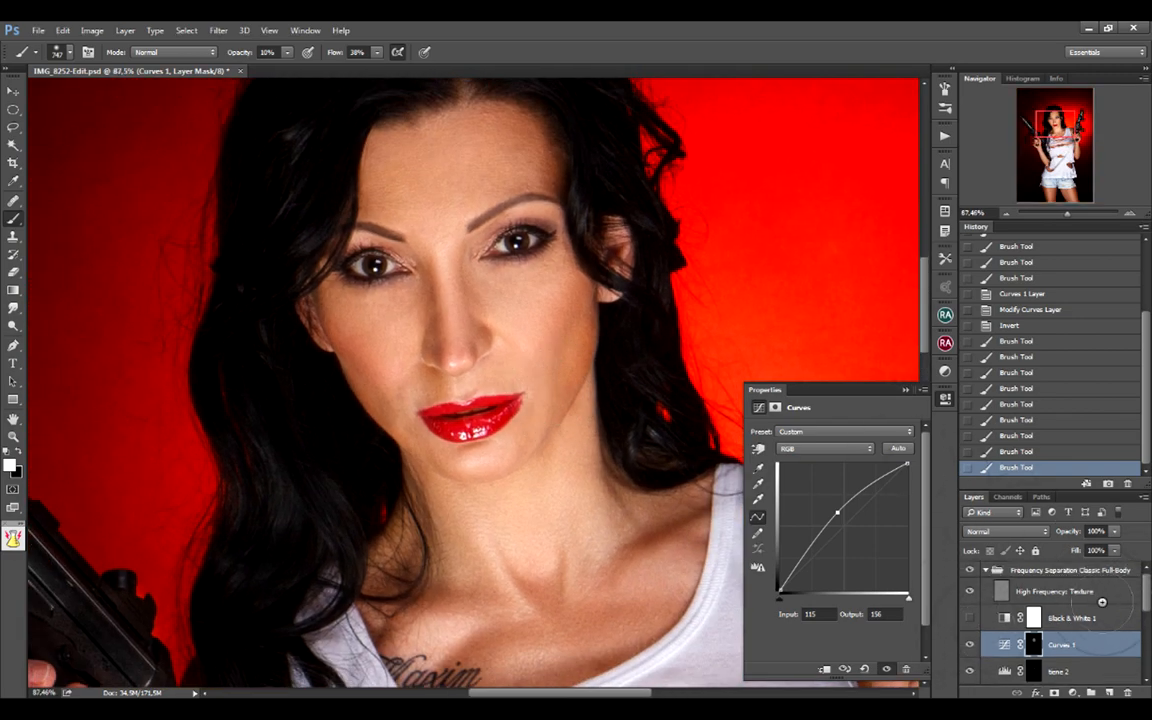
{"action": "scroll", "coordinate": [1070, 657], "scroll_direction": "down", "scroll_amount": 2}
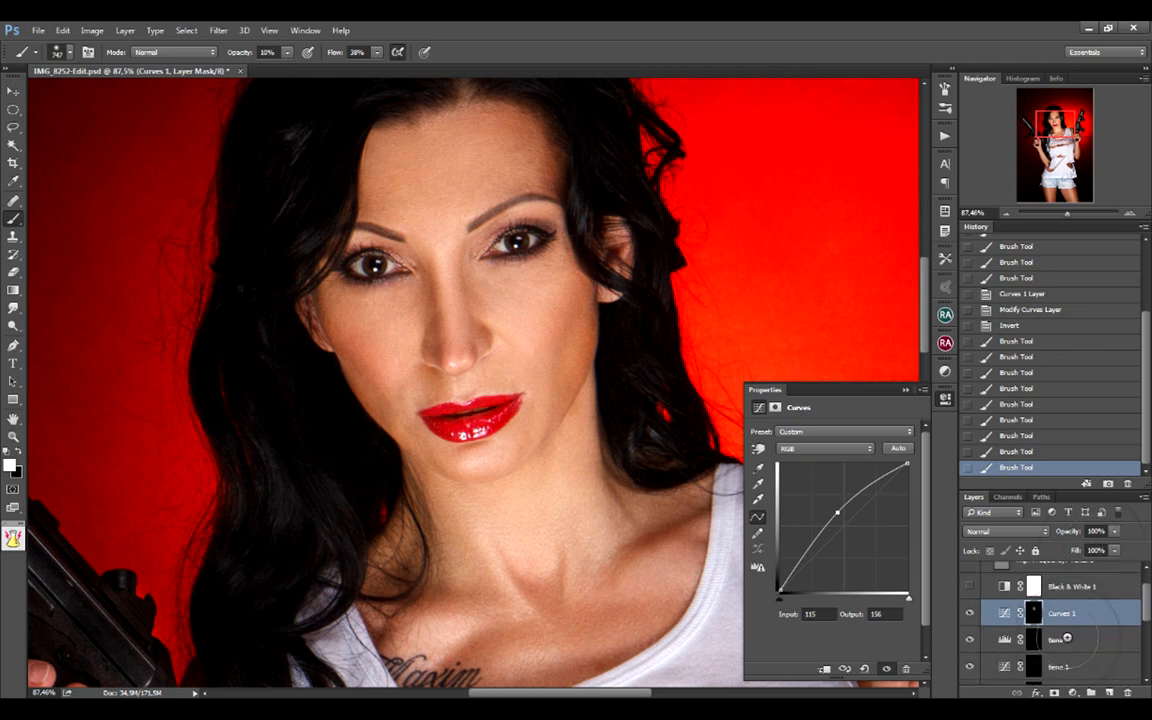
{"action": "scroll", "coordinate": [1063, 634], "scroll_direction": "down", "scroll_amount": 1}
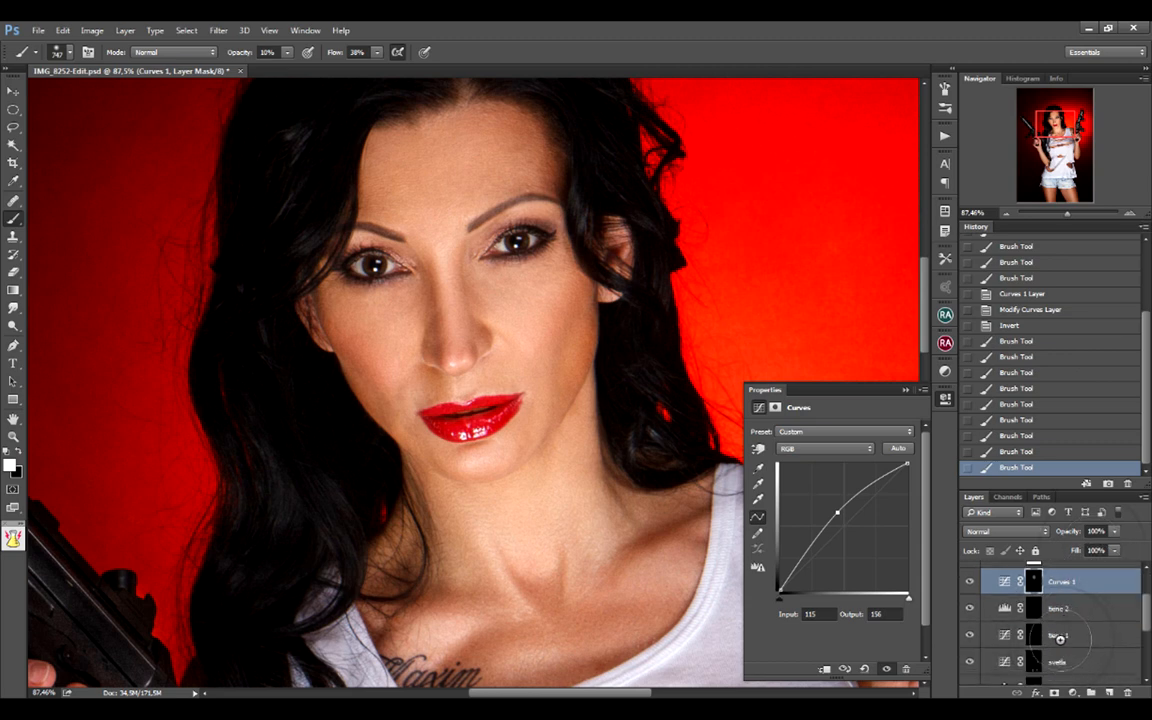
{"action": "scroll", "coordinate": [1059, 638], "scroll_direction": "down", "scroll_amount": 1}
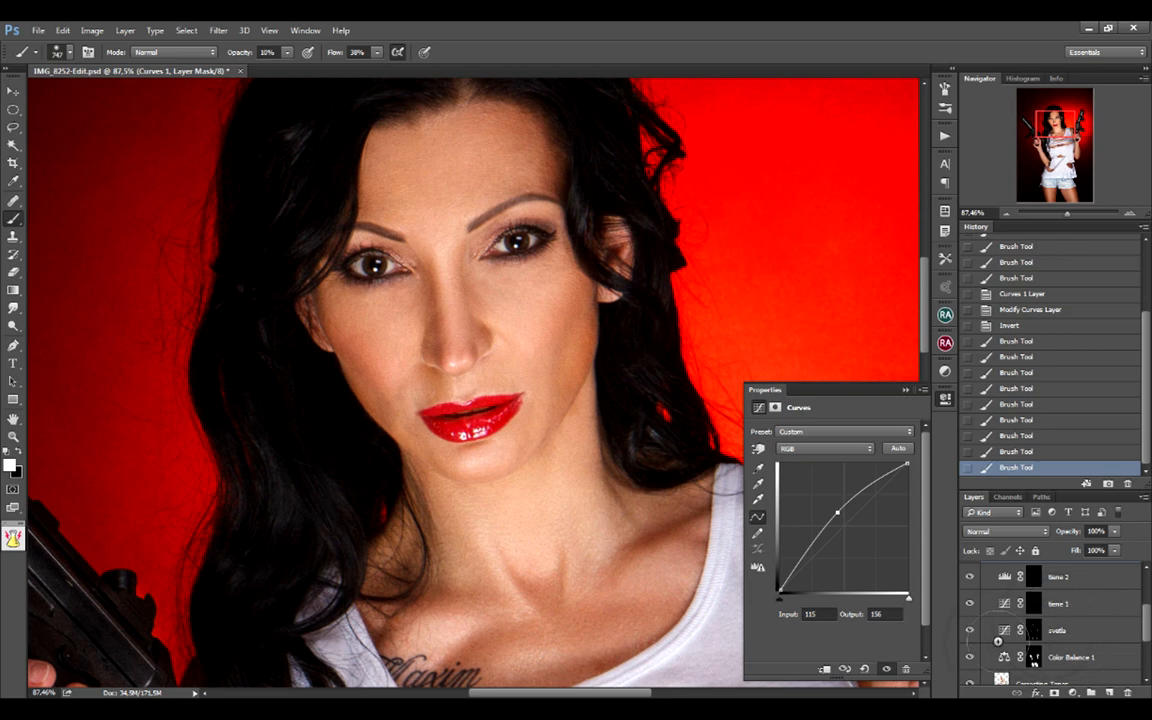
{"action": "left_click", "coordinate": [1076, 630], "text": "shift"}
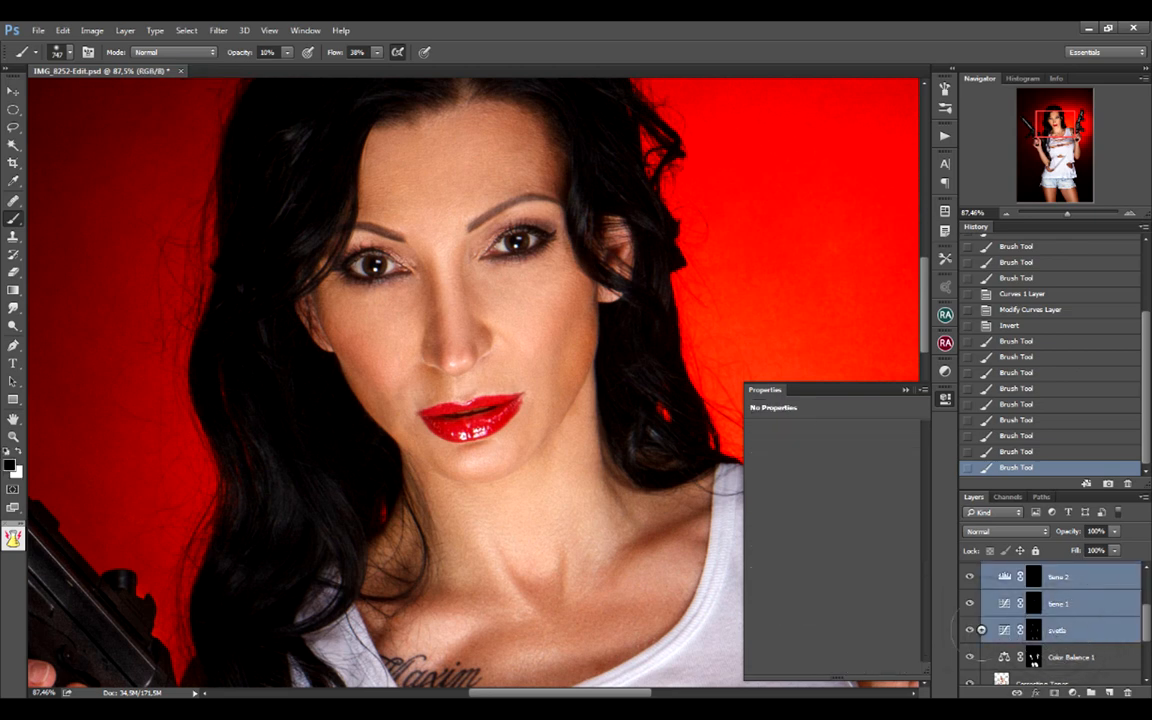
{"action": "key", "text": "ctrl+g"}
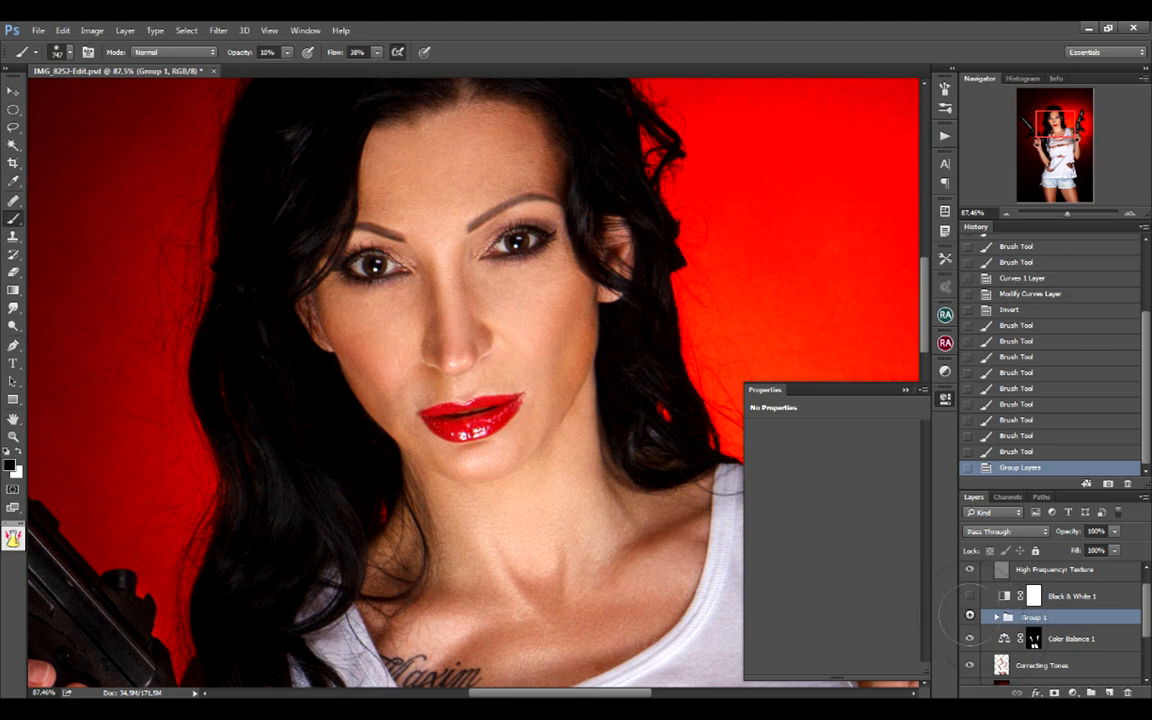
Step: Compare the face and the whole figure with the new adjustment group on and off
{"action": "left_click", "coordinate": [969, 615]}
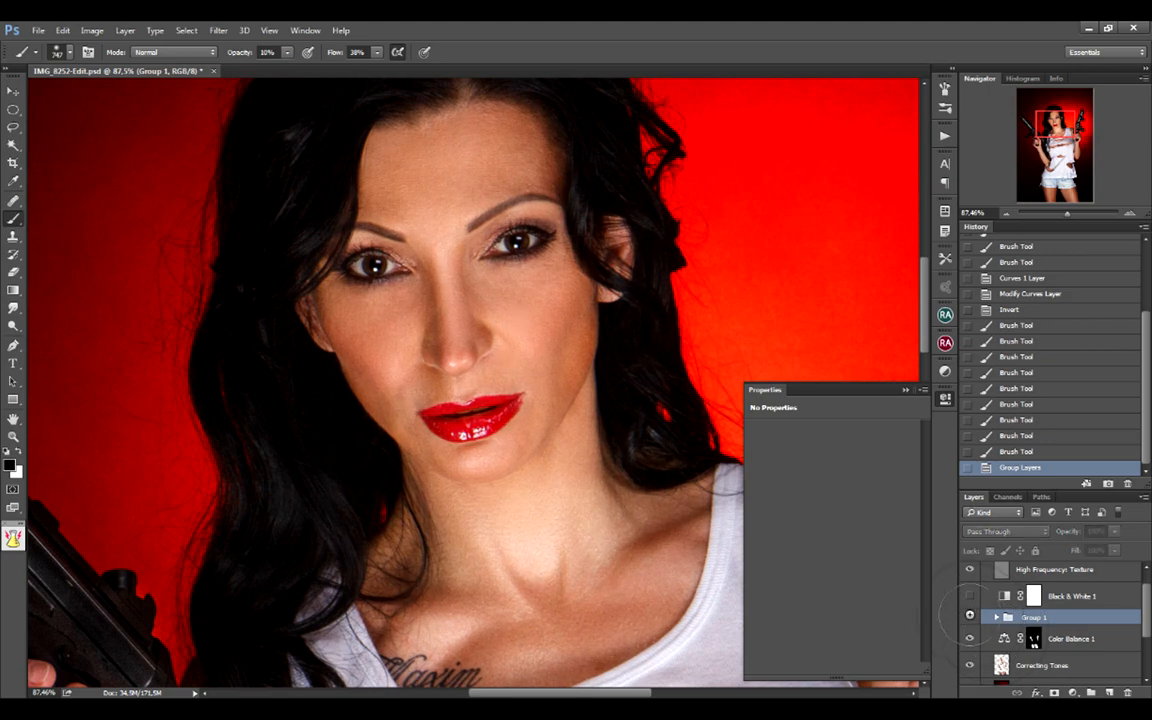
{"action": "left_click", "coordinate": [969, 615]}
{"action": "key", "text": "ctrl+0"}
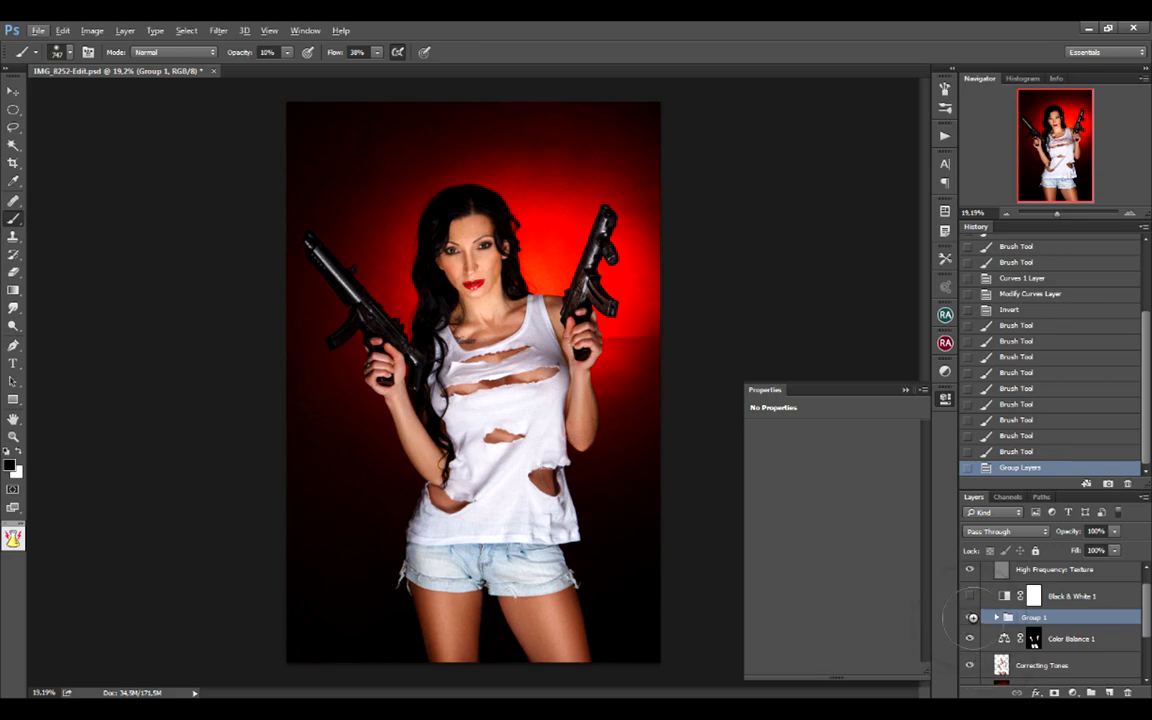
{"action": "left_click", "coordinate": [970, 617]}
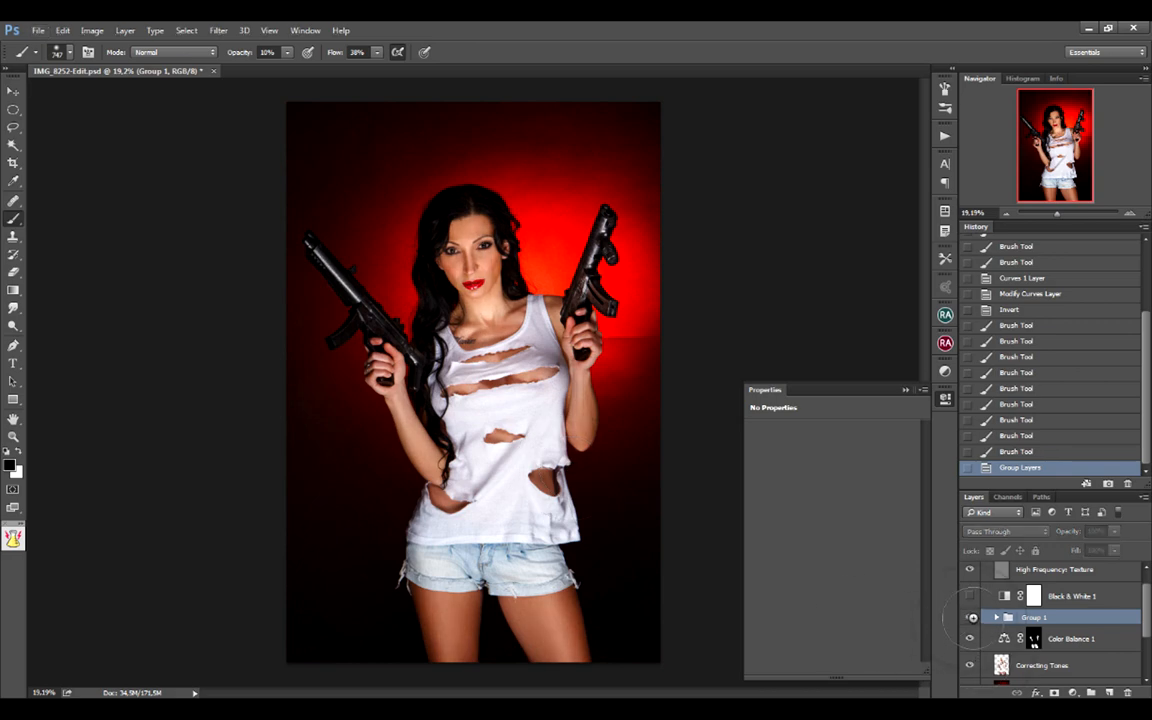
{"action": "left_click", "coordinate": [970, 617]}
{"action": "left_click", "coordinate": [970, 617]}
{"action": "left_click", "coordinate": [970, 617]}
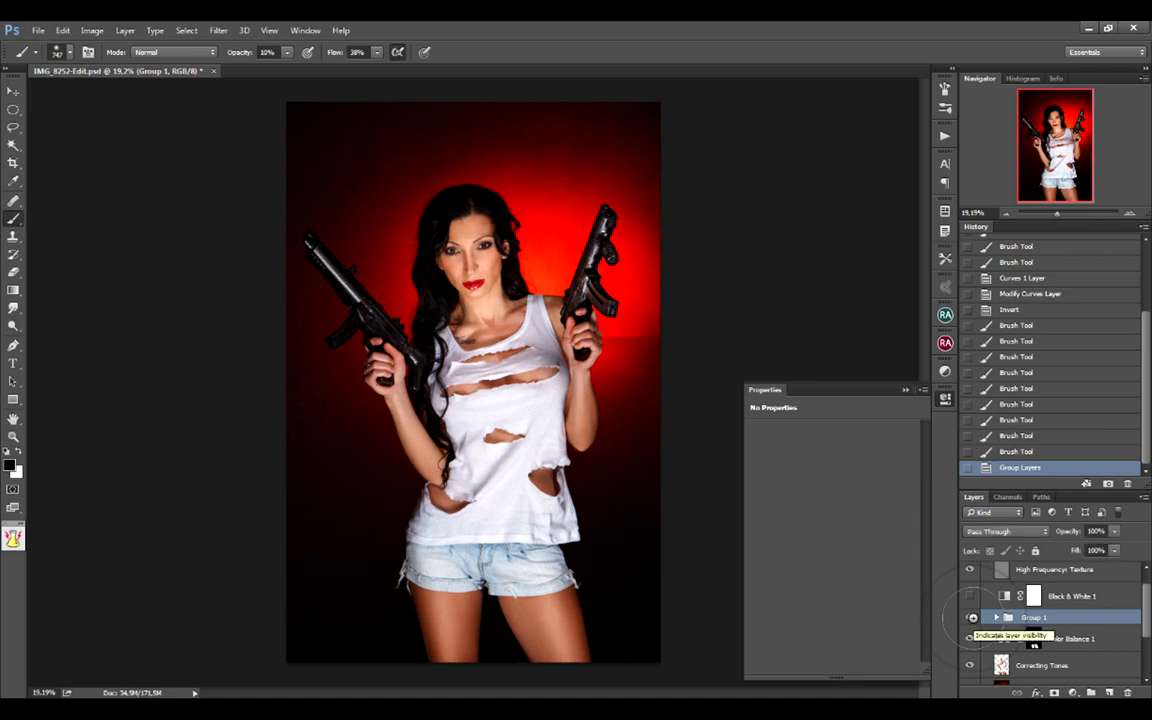
{"action": "left_click", "coordinate": [972, 617]}
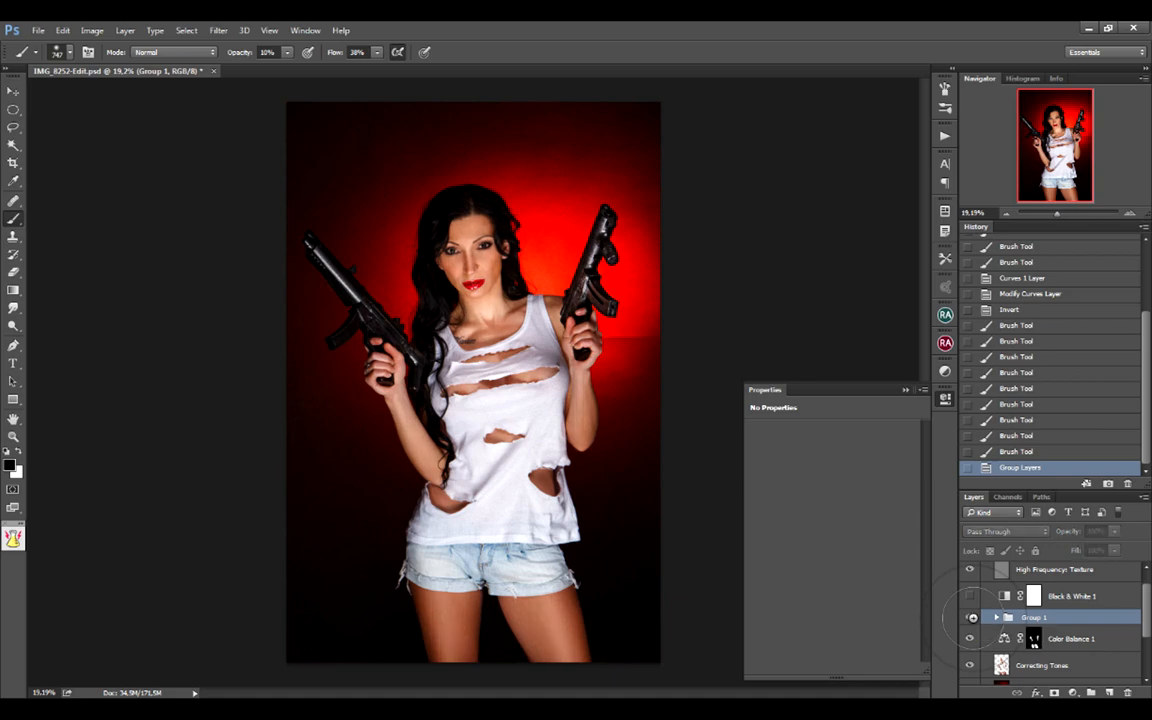
{"action": "left_click", "coordinate": [972, 617]}
{"action": "scroll", "coordinate": [451, 182], "scroll_direction": "up", "scroll_amount": 8}
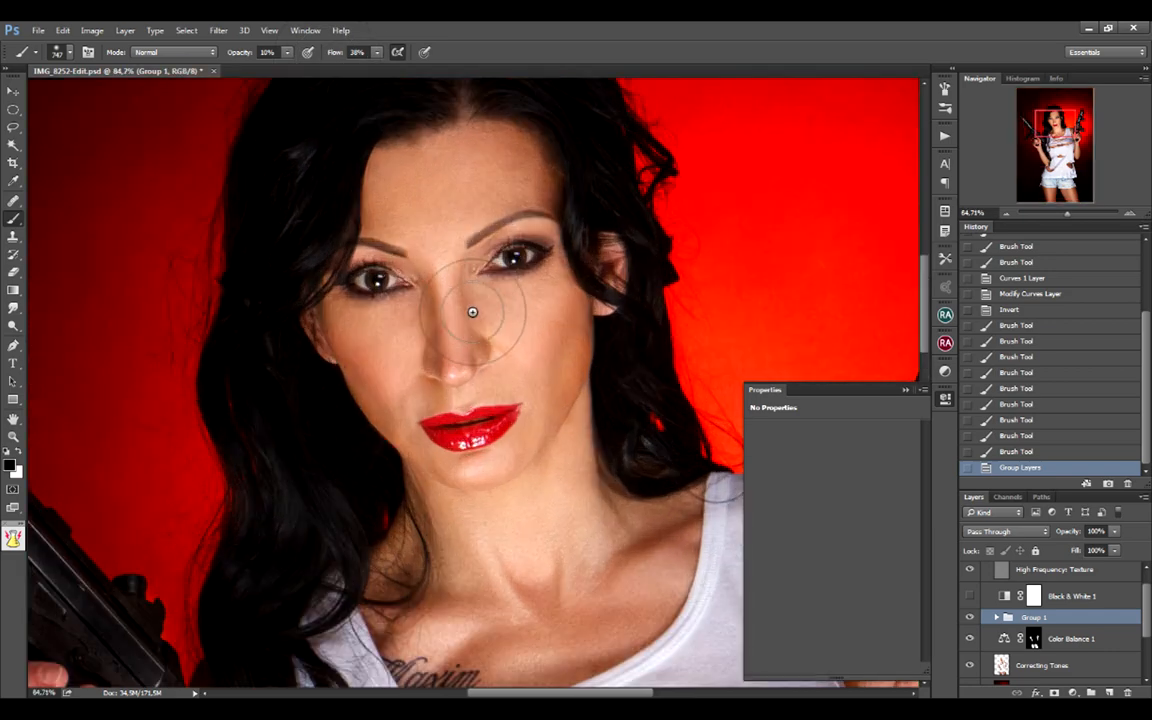
{"action": "scroll", "coordinate": [472, 312], "scroll_direction": "up", "scroll_amount": 2}
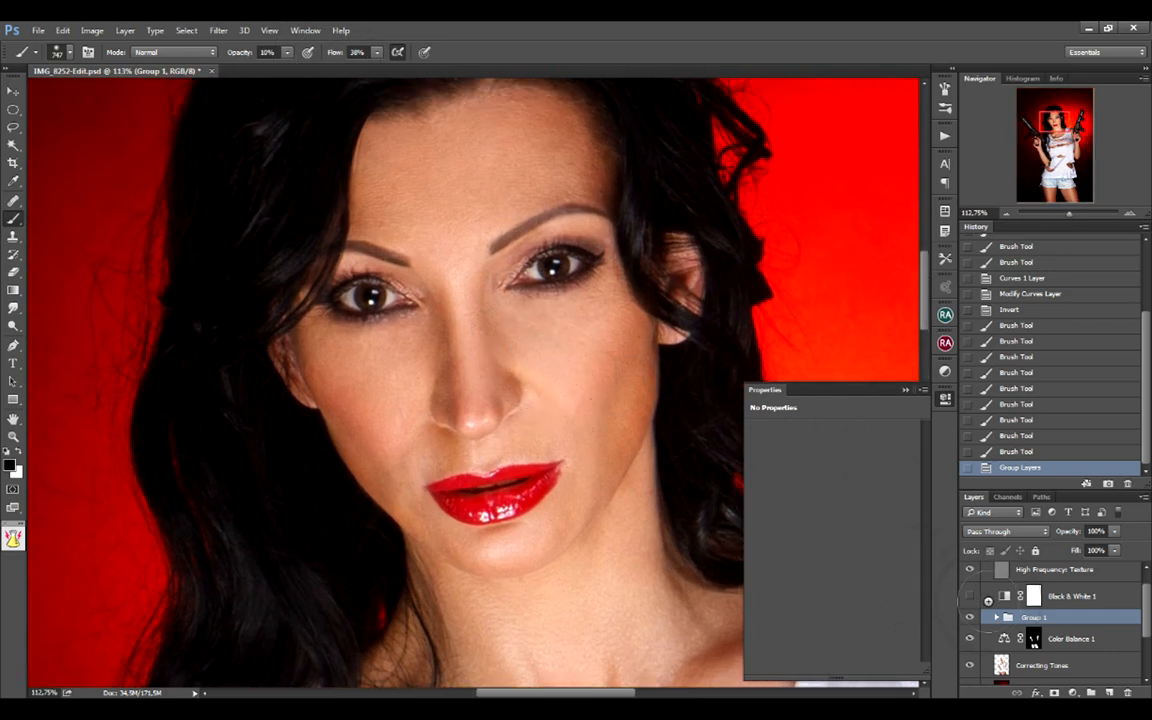
Step: Paint white at 10% opacity on the tiene 2 layer mask in Group 1 over the cheeks, nose and jaw
{"action": "left_click", "coordinate": [996, 617]}
{"action": "left_click", "coordinate": [1042, 662]}
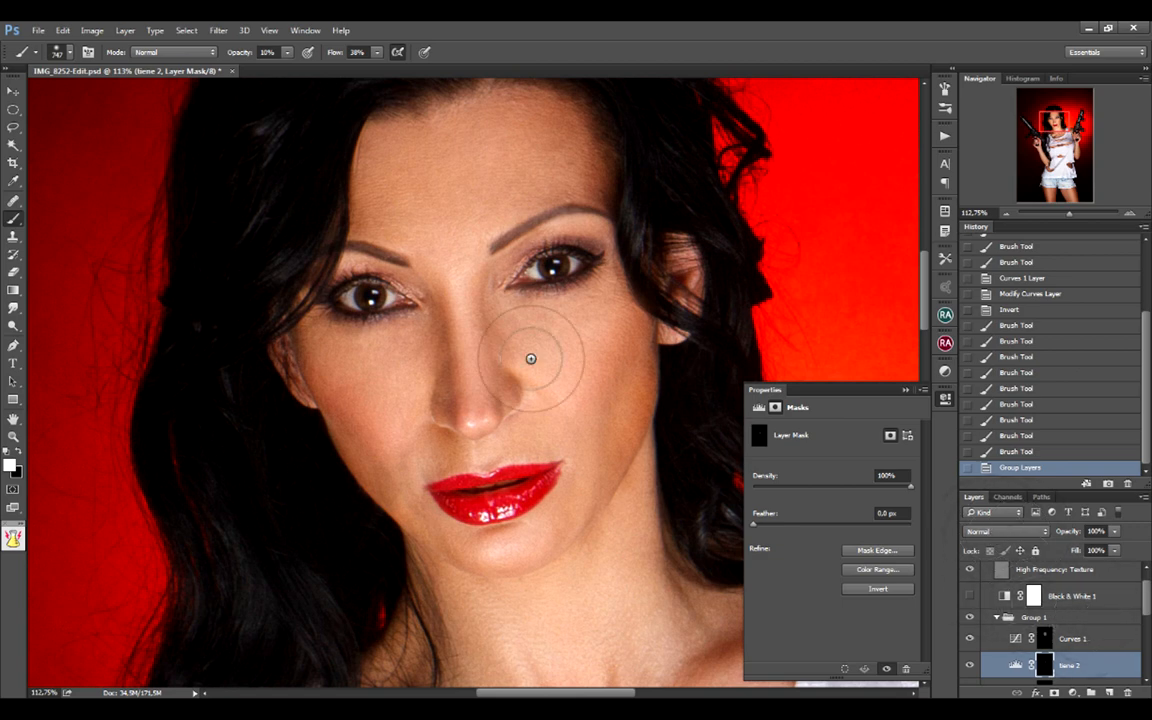
{"action": "mouse_move", "coordinate": [580, 389]}
{"action": "left_mouse_down"}
{"action": "mouse_move", "coordinate": [321, 420]}
{"action": "mouse_move", "coordinate": [363, 339]}
{"action": "mouse_move", "coordinate": [430, 290]}
{"action": "left_mouse_up"}
{"action": "mouse_move", "coordinate": [640, 318]}
{"action": "left_mouse_down"}
{"action": "mouse_move", "coordinate": [611, 406]}
{"action": "mouse_move", "coordinate": [640, 290]}
{"action": "mouse_move", "coordinate": [636, 335]}
{"action": "left_mouse_up"}
{"action": "left_click_drag", "start_coordinate": [632, 340], "coordinate": [596, 392]}
{"action": "mouse_move", "coordinate": [337, 416]}
{"action": "left_mouse_down"}
{"action": "mouse_move", "coordinate": [399, 458]}
{"action": "mouse_move", "coordinate": [305, 338]}
{"action": "left_mouse_up"}
{"action": "left_click_drag", "start_coordinate": [472, 502], "coordinate": [422, 488]}
{"action": "mouse_move", "coordinate": [321, 429]}
{"action": "left_mouse_down"}
{"action": "mouse_move", "coordinate": [385, 466]}
{"action": "mouse_move", "coordinate": [296, 338]}
{"action": "left_mouse_up"}
{"action": "mouse_move", "coordinate": [426, 302]}
{"action": "left_mouse_down"}
{"action": "mouse_move", "coordinate": [442, 334]}
{"action": "mouse_move", "coordinate": [428, 306]}
{"action": "mouse_move", "coordinate": [483, 339]}
{"action": "mouse_move", "coordinate": [508, 415]}
{"action": "mouse_move", "coordinate": [463, 432]}
{"action": "mouse_move", "coordinate": [560, 417]}
{"action": "left_mouse_up"}
Step: Paint white on the tiene 2 mask around the eyes and inner brows with a smaller soft brush
{"action": "scroll", "coordinate": [553, 303], "scroll_direction": "up", "scroll_amount": 2}
{"action": "key", "text": "bracketleft"}
{"action": "key", "text": "bracketleft"}
{"action": "key", "text": "bracketleft"}
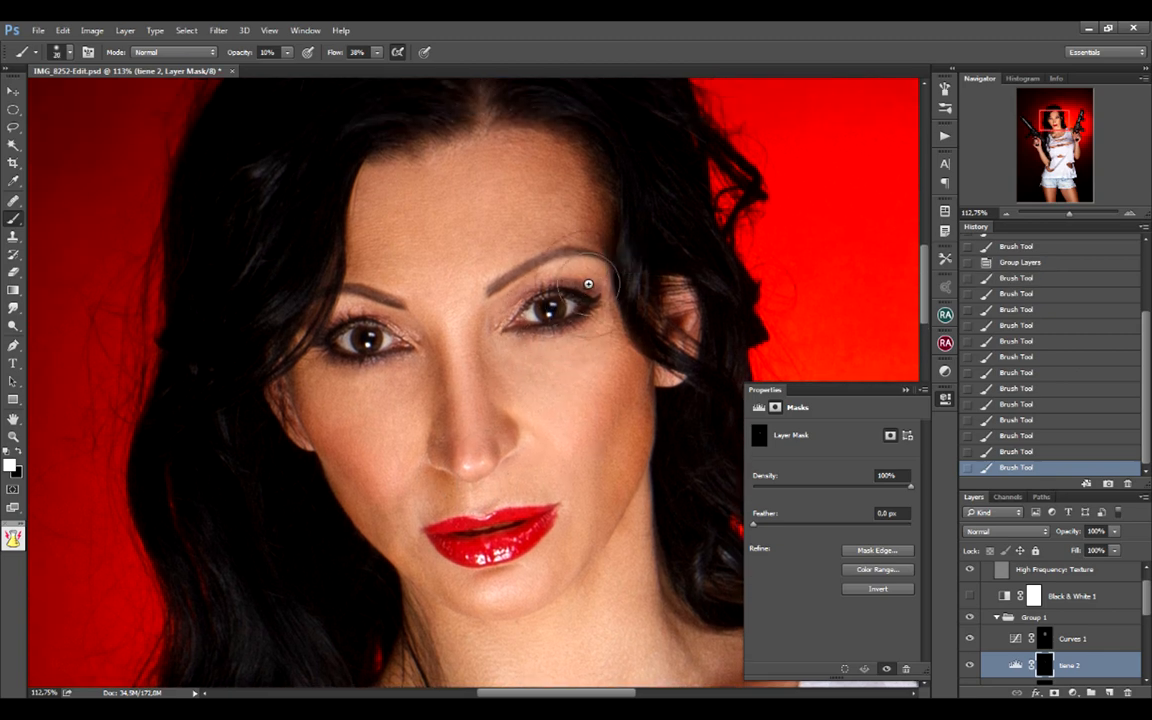
{"action": "mouse_move", "coordinate": [586, 290]}
{"action": "left_mouse_down"}
{"action": "mouse_move", "coordinate": [520, 322]}
{"action": "mouse_move", "coordinate": [592, 317]}
{"action": "mouse_move", "coordinate": [520, 325]}
{"action": "mouse_move", "coordinate": [560, 322]}
{"action": "left_mouse_up"}
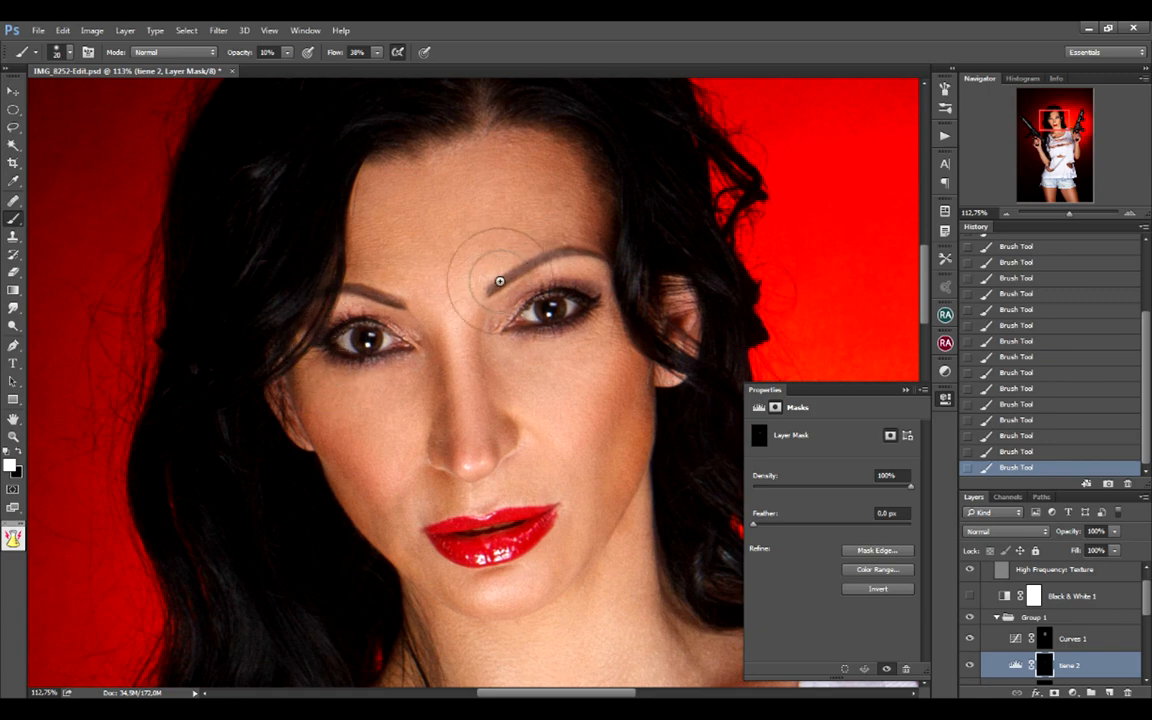
{"action": "scroll", "coordinate": [458, 303], "scroll_direction": "up", "scroll_amount": 5}
{"action": "left_click_drag", "start_coordinate": [476, 338], "coordinate": [458, 335]}
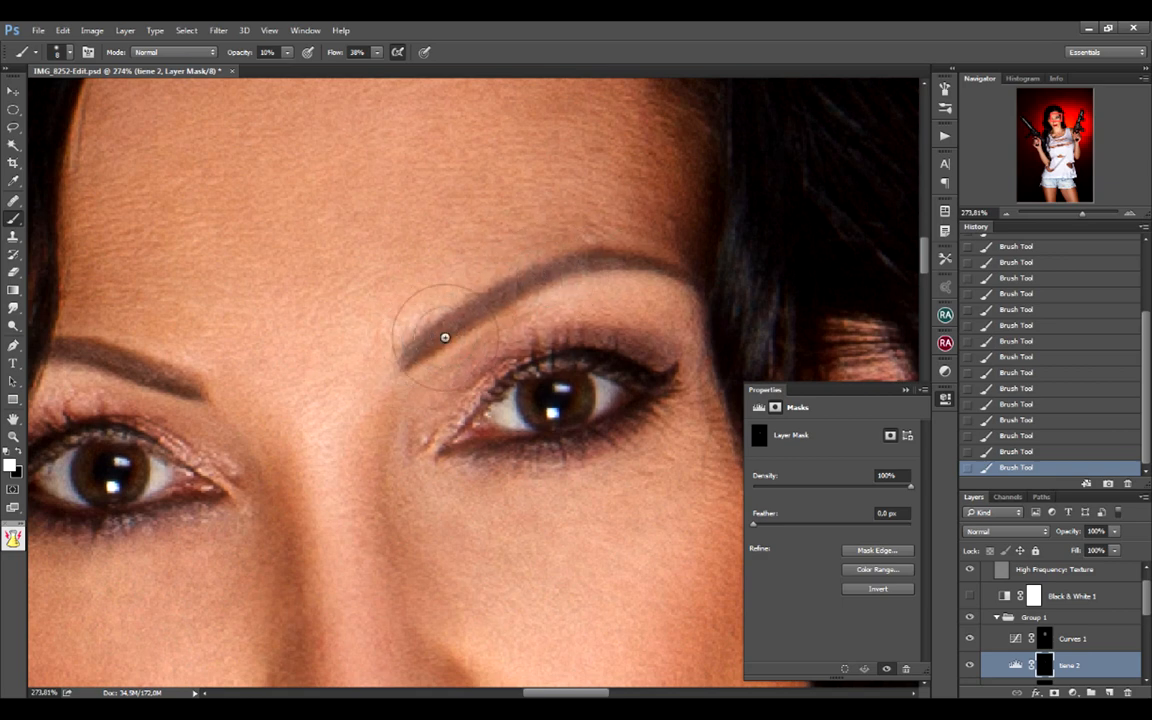
{"action": "scroll", "coordinate": [500, 342], "scroll_direction": "left", "scroll_amount": 3}
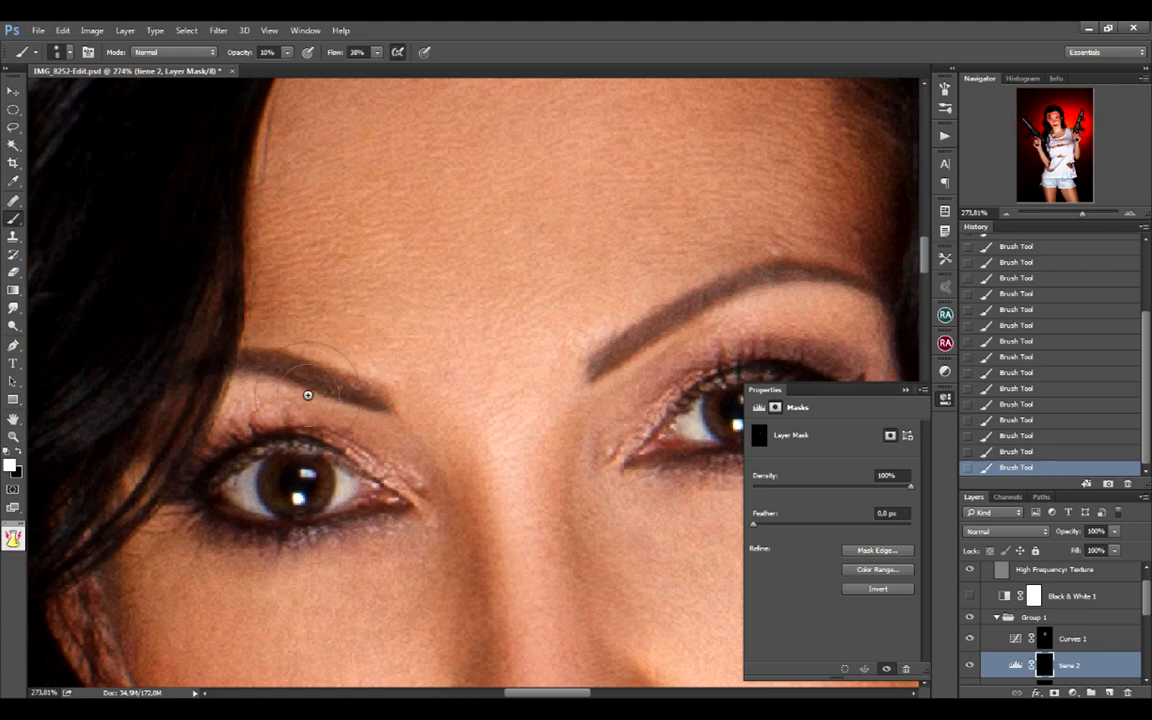
Step: Check the face, neck and chest together and save the document
{"action": "scroll", "coordinate": [625, 458], "scroll_direction": "down", "scroll_amount": 5}
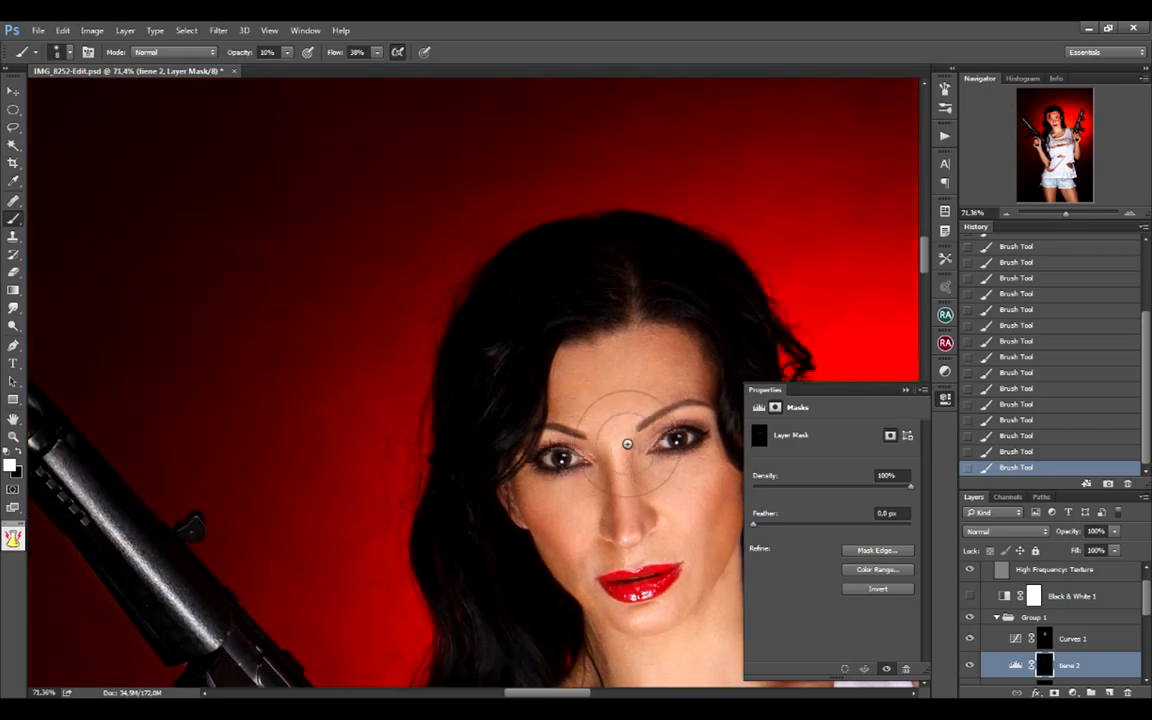
{"action": "left_click_drag", "start_coordinate": [627, 444], "coordinate": [478, 303]}
{"action": "left_click_drag", "start_coordinate": [573, 458], "coordinate": [517, 398]}
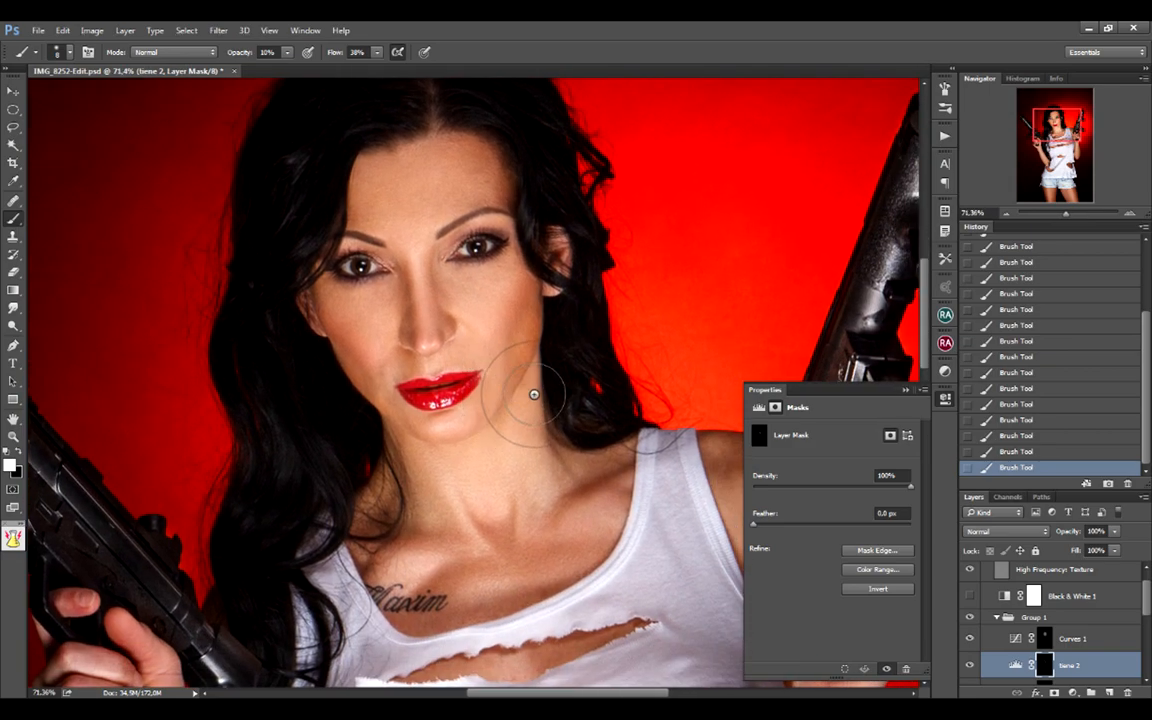
{"action": "key", "text": "ctrl+s"}
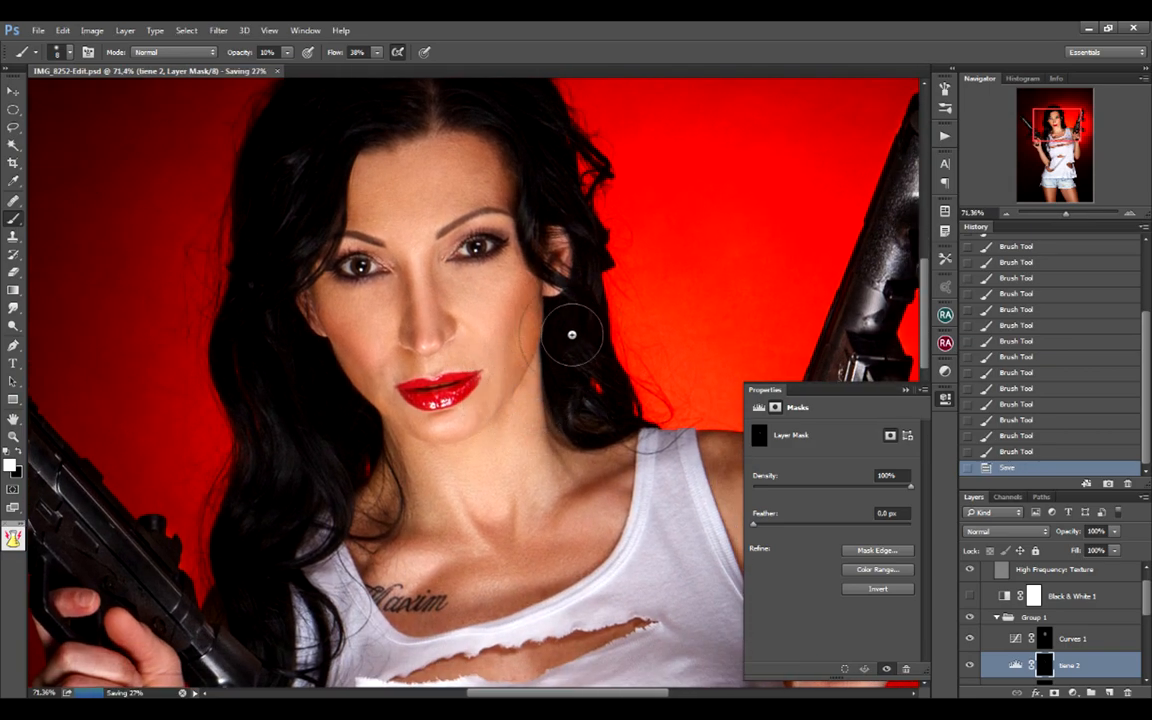
Step: Inspect the retouched skin of the face up close, with the mask properties collapsed out of the way
{"action": "left_click_drag", "start_coordinate": [580, 345], "coordinate": [588, 401]}
{"action": "scroll", "coordinate": [624, 415], "scroll_direction": "down", "scroll_amount": 6}
{"action": "scroll", "coordinate": [600, 421], "scroll_direction": "up", "scroll_amount": 2}
{"action": "left_click_drag", "start_coordinate": [600, 455], "coordinate": [534, 261]}
{"action": "left_click_drag", "start_coordinate": [584, 481], "coordinate": [540, 345]}
{"action": "left_click_drag", "start_coordinate": [568, 285], "coordinate": [597, 503]}
{"action": "left_click_drag", "start_coordinate": [573, 323], "coordinate": [589, 437]}
{"action": "left_click_drag", "start_coordinate": [510, 336], "coordinate": [612, 342]}
{"action": "left_click", "coordinate": [945, 397]}
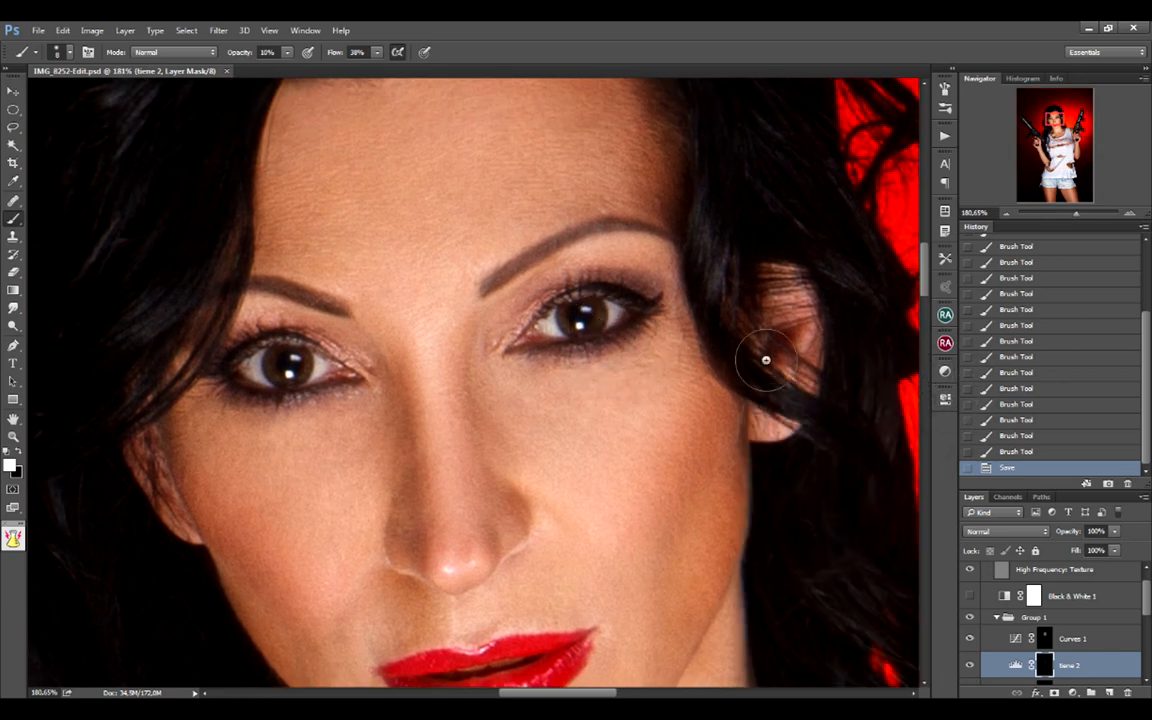
Step: Compare the face with the Frequency Separation Classic Full-Body group off and on, collapsing Group 1 and the parent group
{"action": "left_click", "coordinate": [998, 616]}
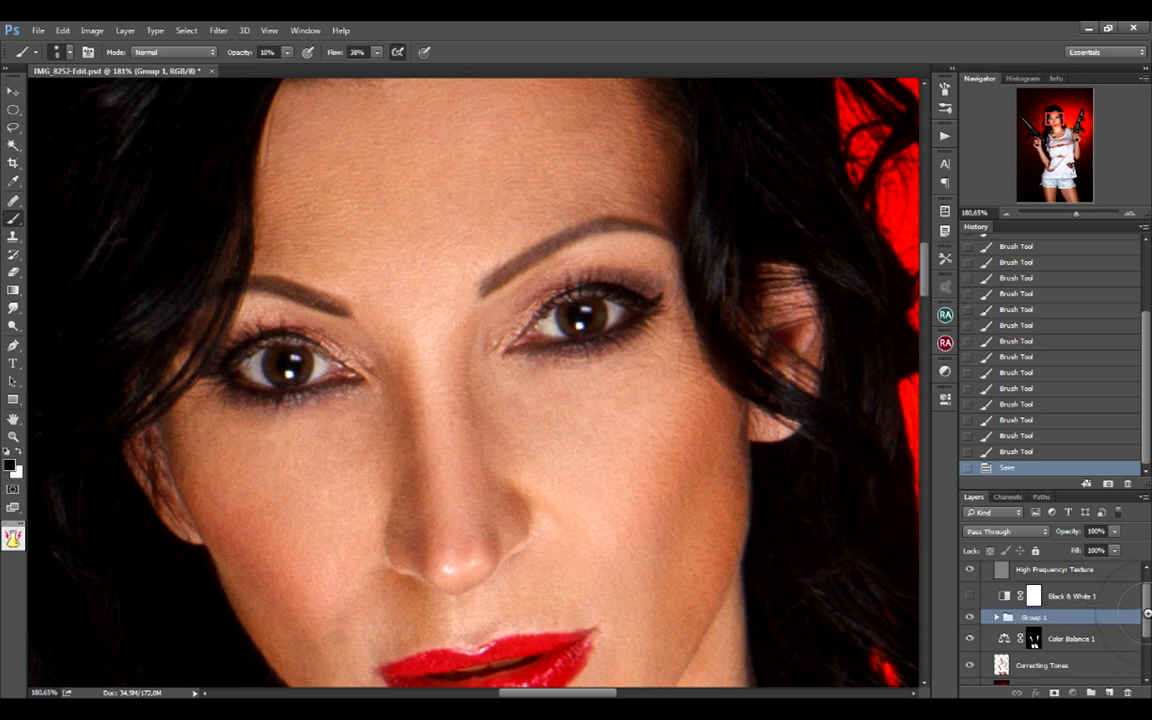
{"action": "scroll", "coordinate": [1147, 575], "scroll_direction": "up", "scroll_amount": 1}
{"action": "left_click", "coordinate": [970, 569]}
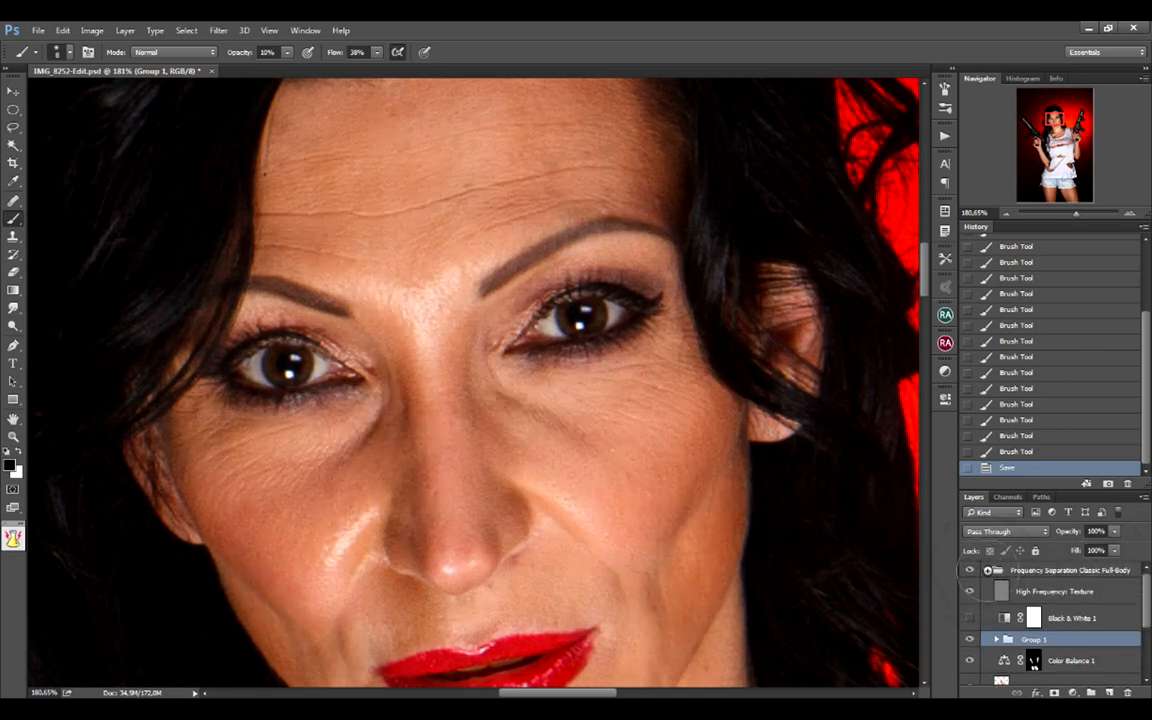
{"action": "left_click", "coordinate": [970, 569]}
{"action": "left_click", "coordinate": [987, 569]}
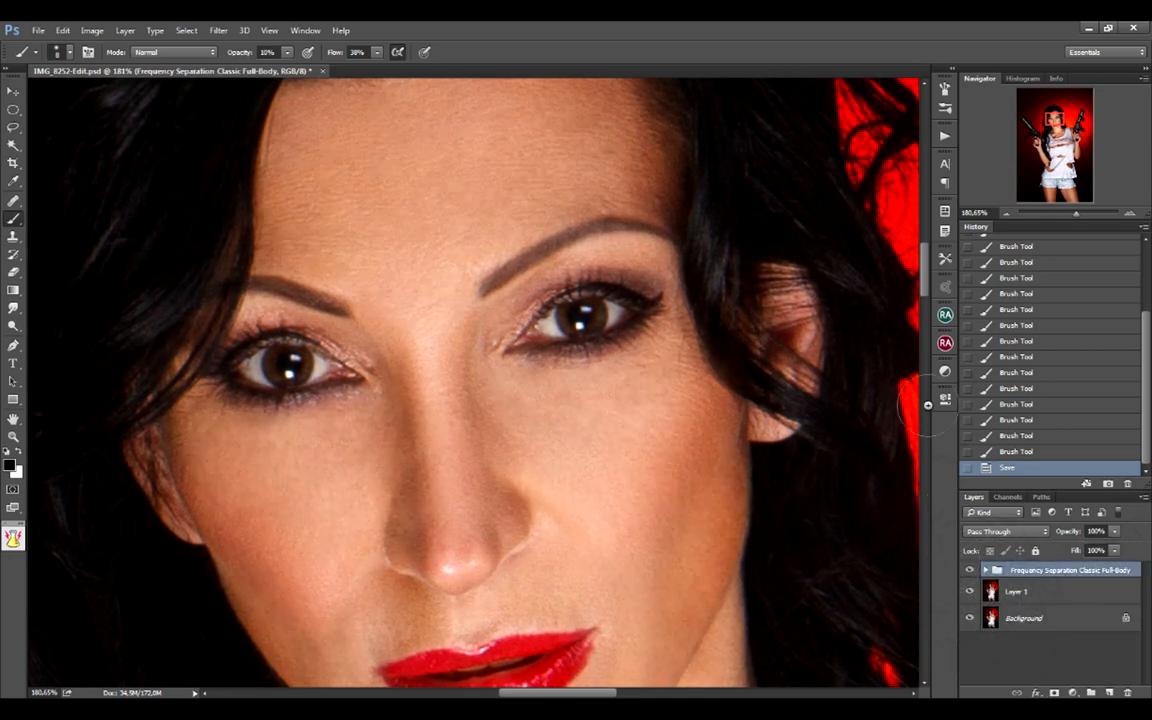
Step: Compare the whole figure with the Frequency Separation Classic Full-Body group off and on
{"action": "scroll", "coordinate": [689, 483], "scroll_direction": "down", "scroll_amount": 6}
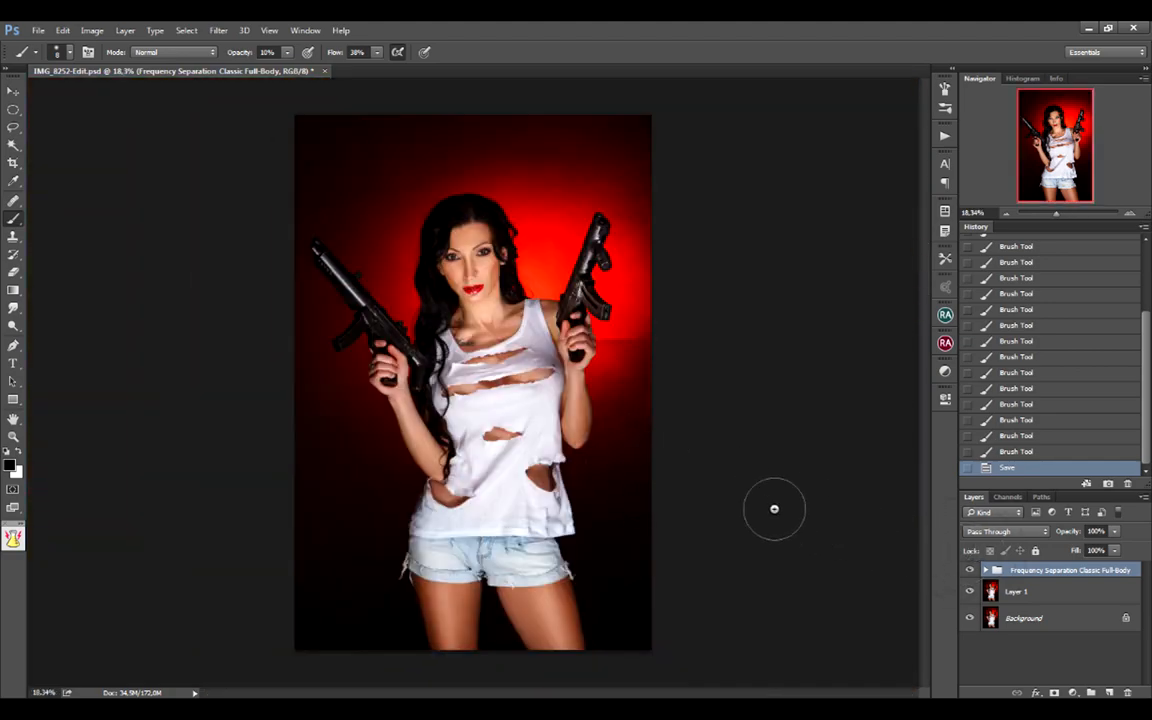
{"action": "left_click", "coordinate": [970, 570]}
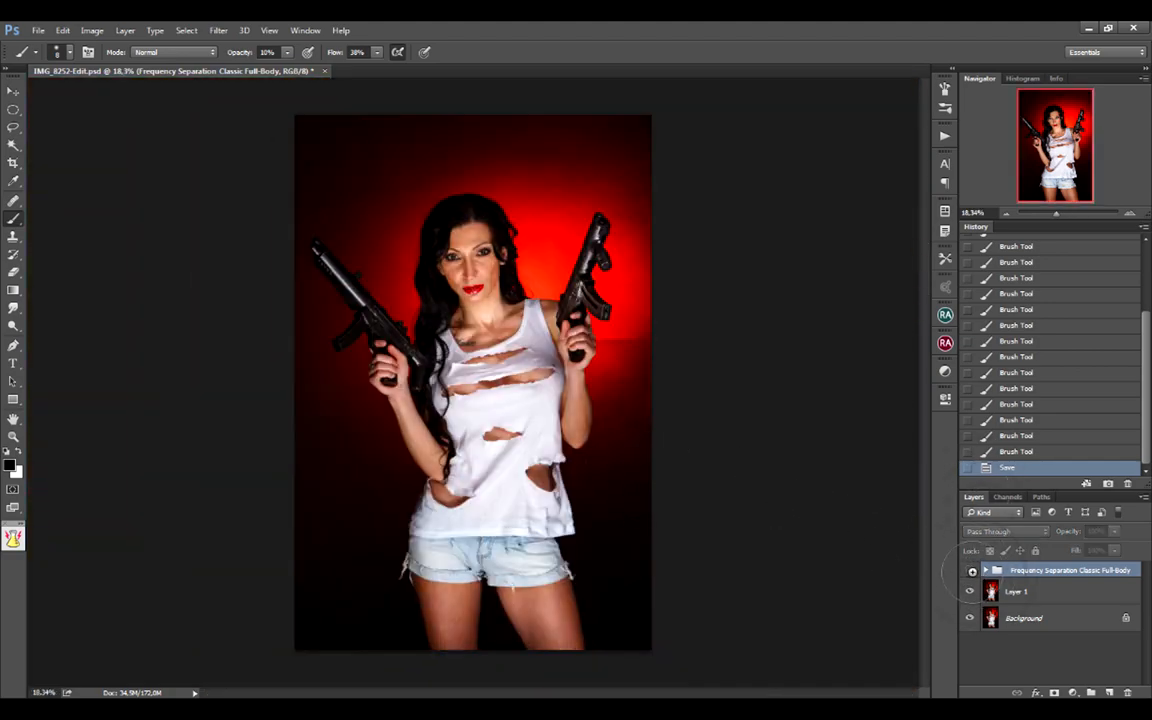
{"action": "left_click", "coordinate": [972, 570]}
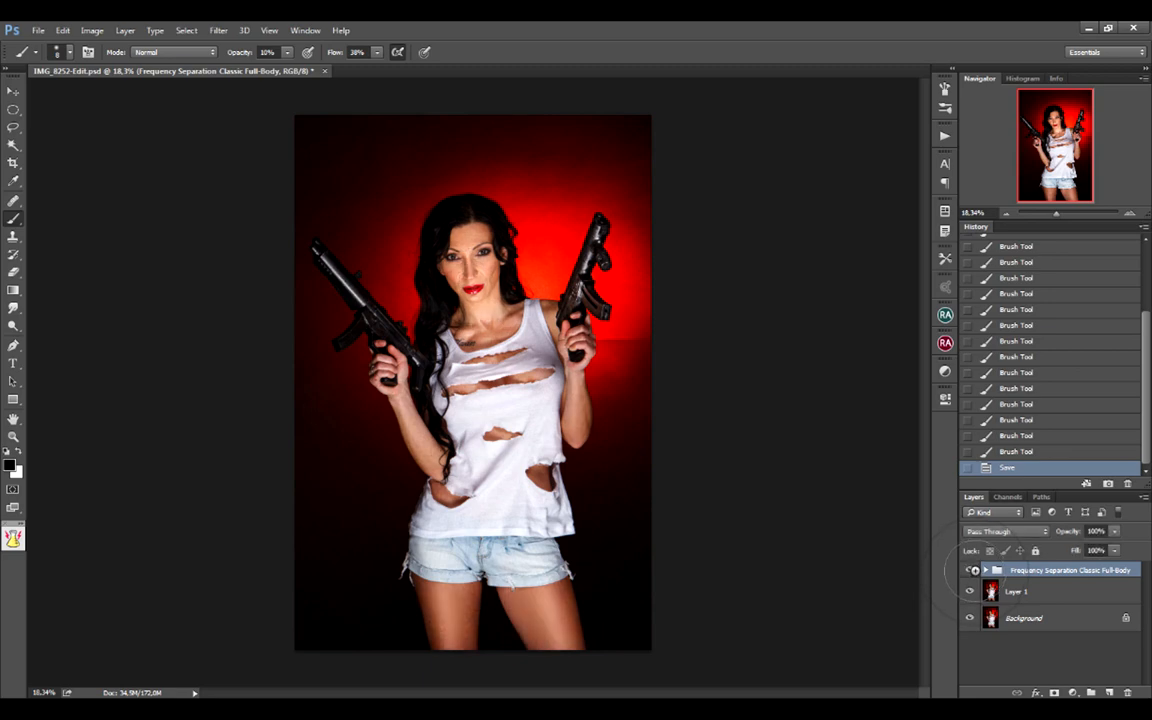
{"action": "left_click", "coordinate": [1131, 211]}
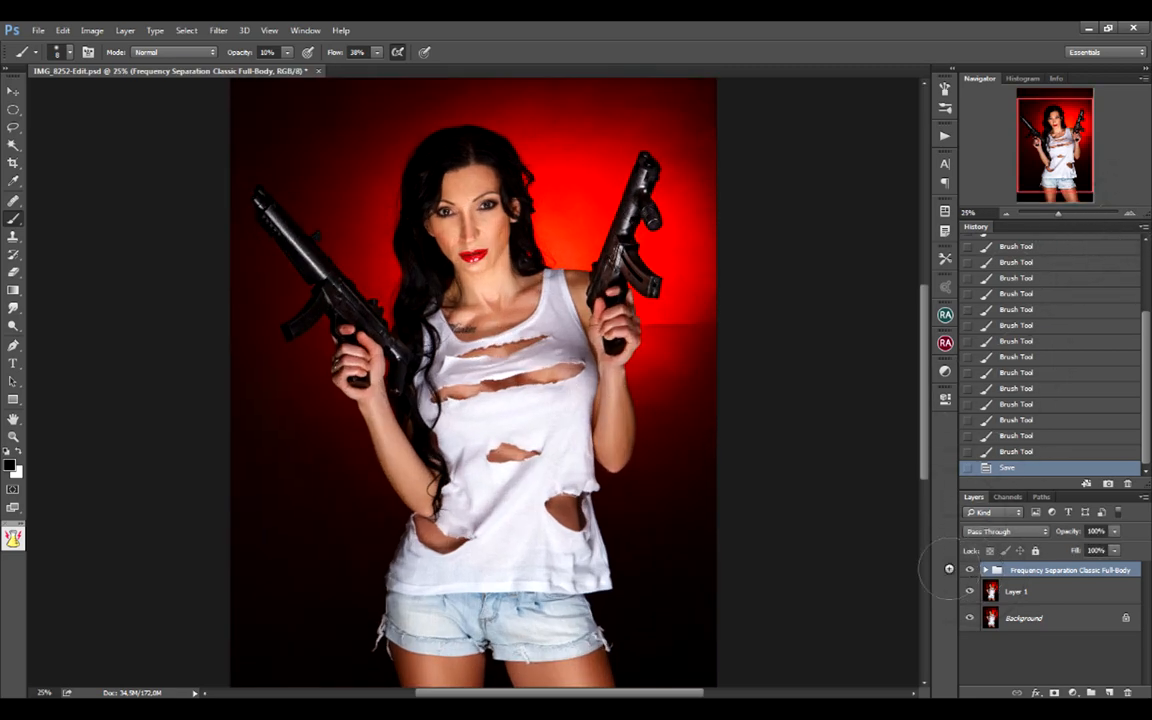